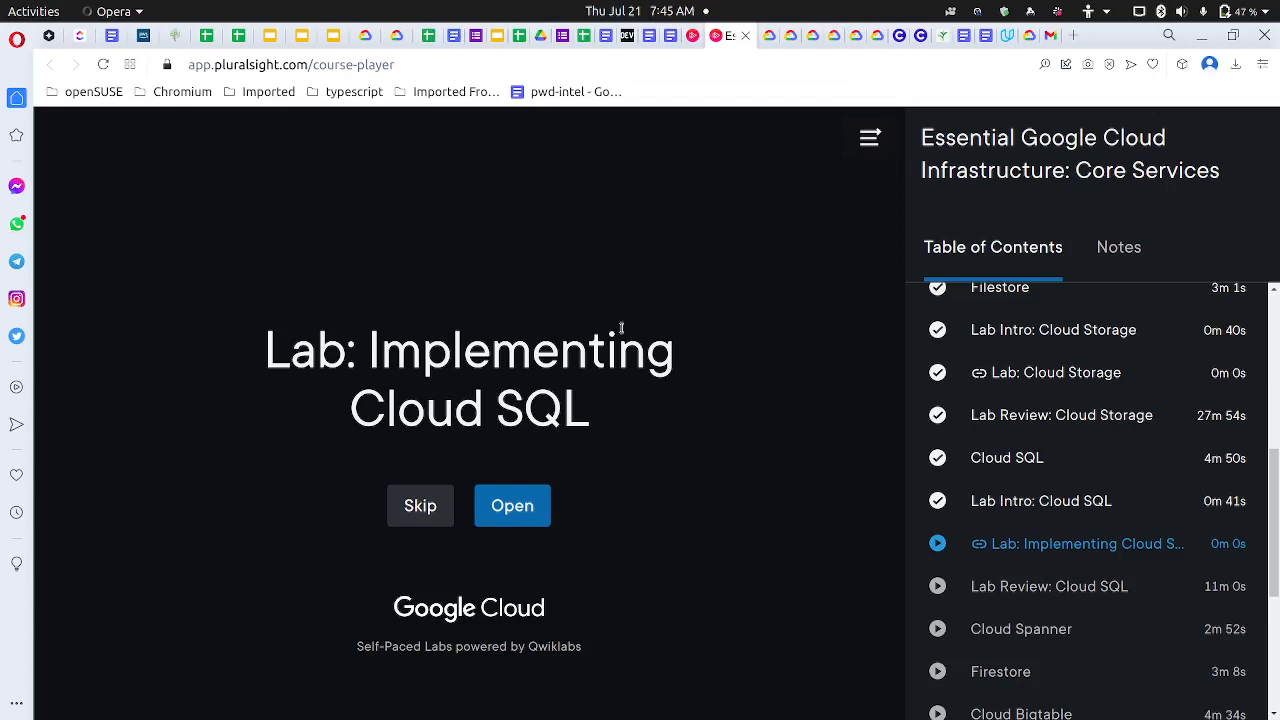
# Open the Implementing Cloud SQL lab in a private window and turn on Do Not Disturb
pyautogui.rightClick(524, 499)
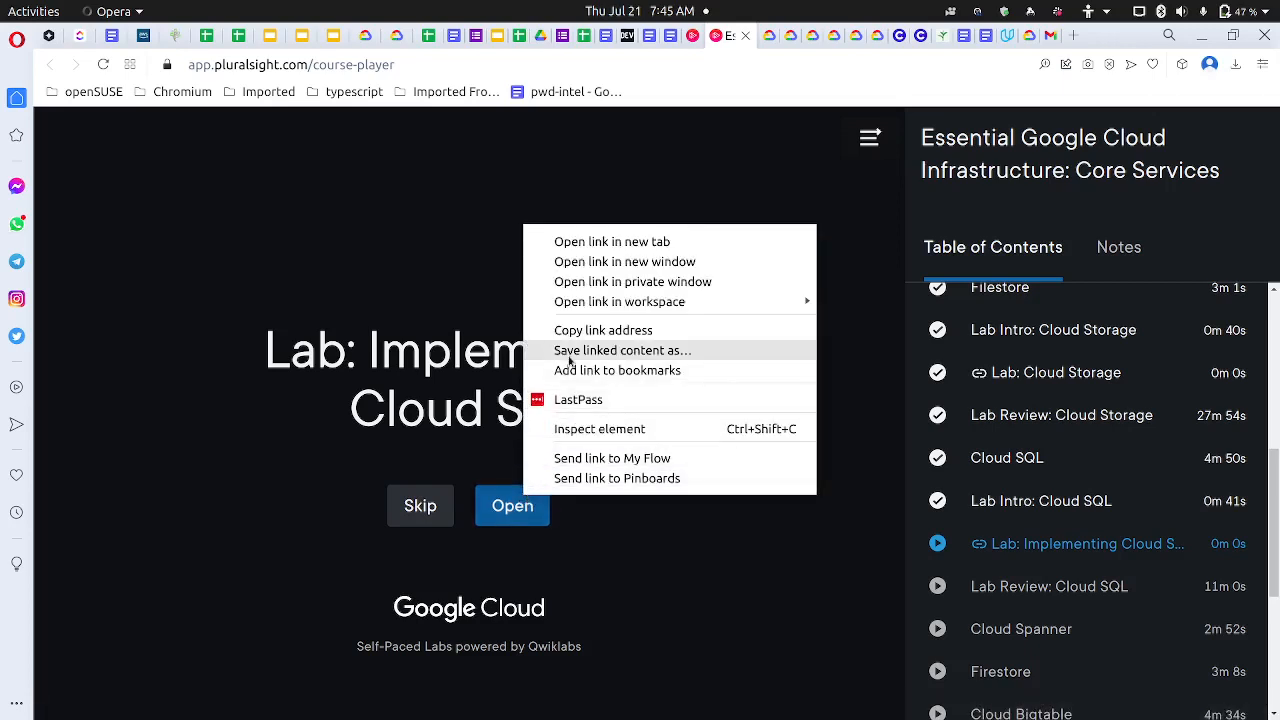
pyautogui.click(647, 284)
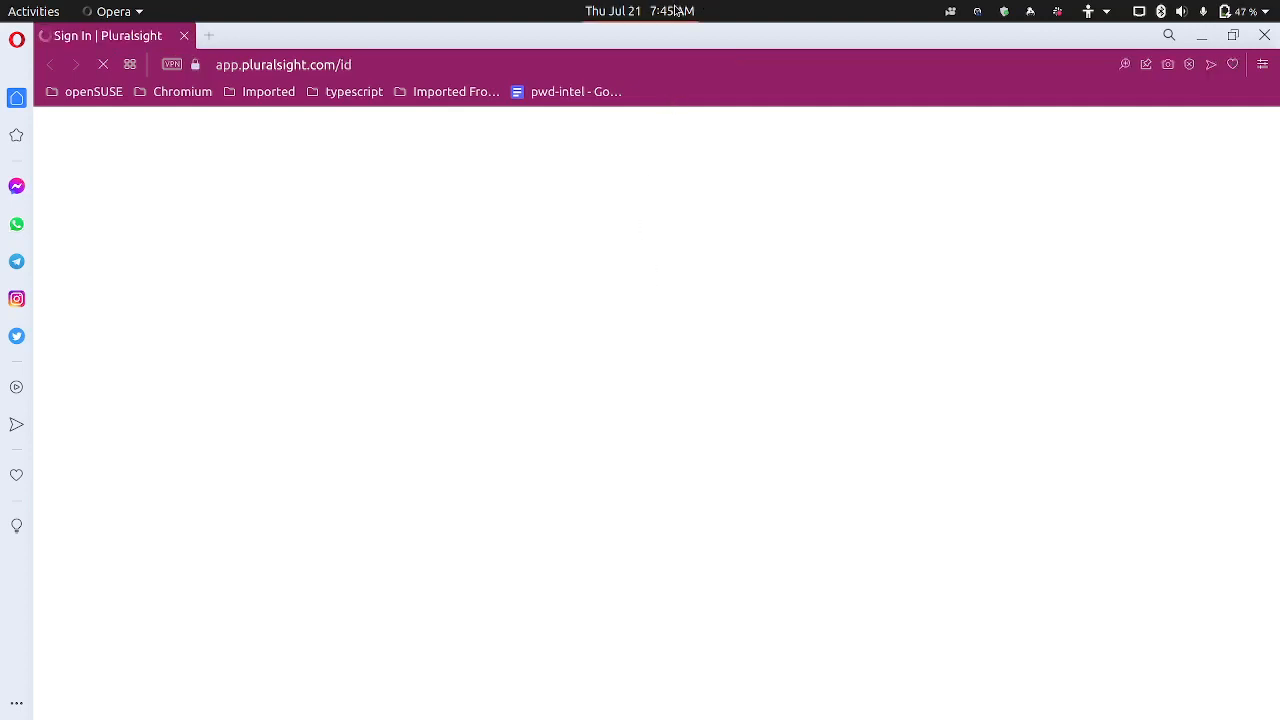
pyautogui.click(677, 10)
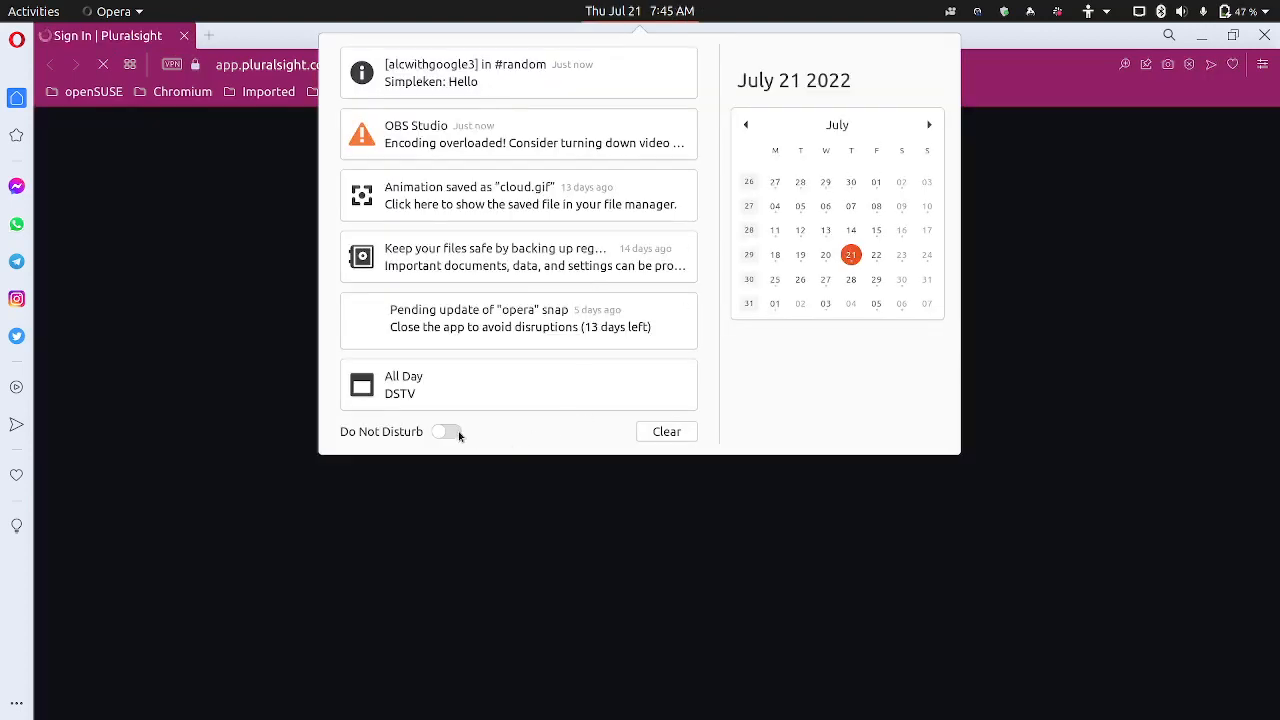
pyautogui.click(446, 431)
pyautogui.click(577, 320)
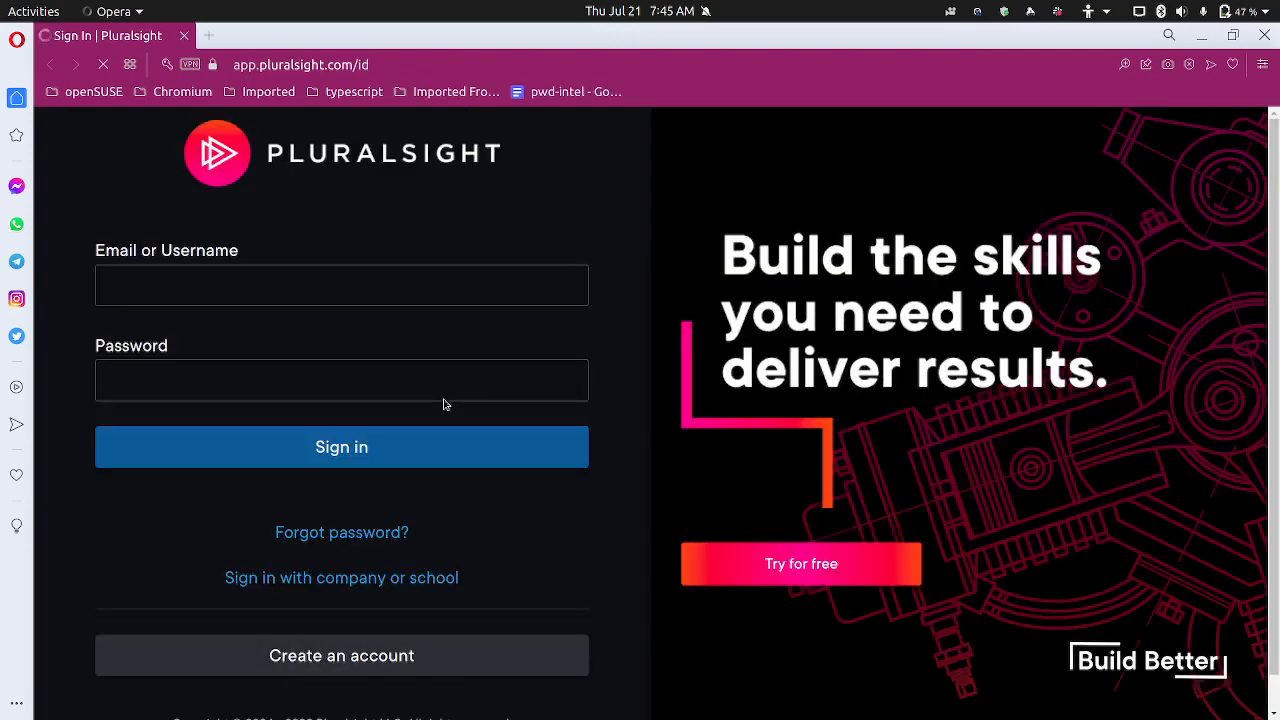
# Sign in to Pluralsight with the saved login
pyautogui.click(389, 286)
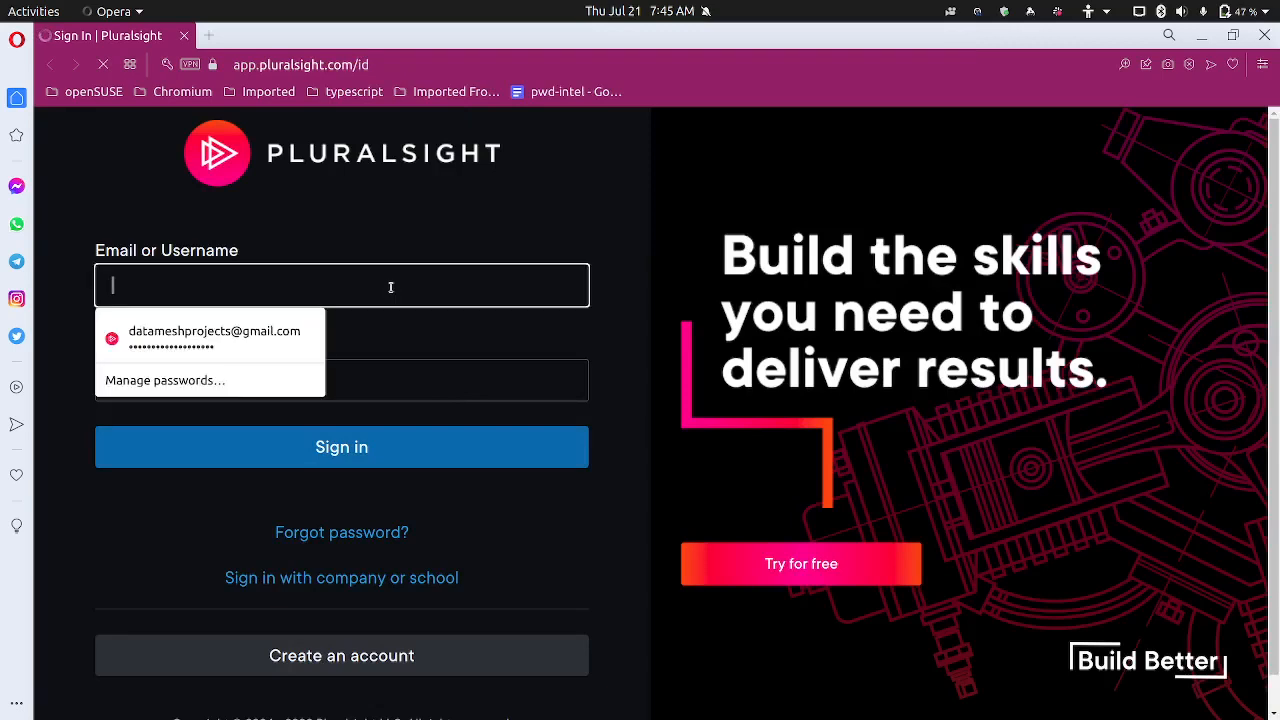
pyautogui.click(290, 345)
pyautogui.click(303, 452)
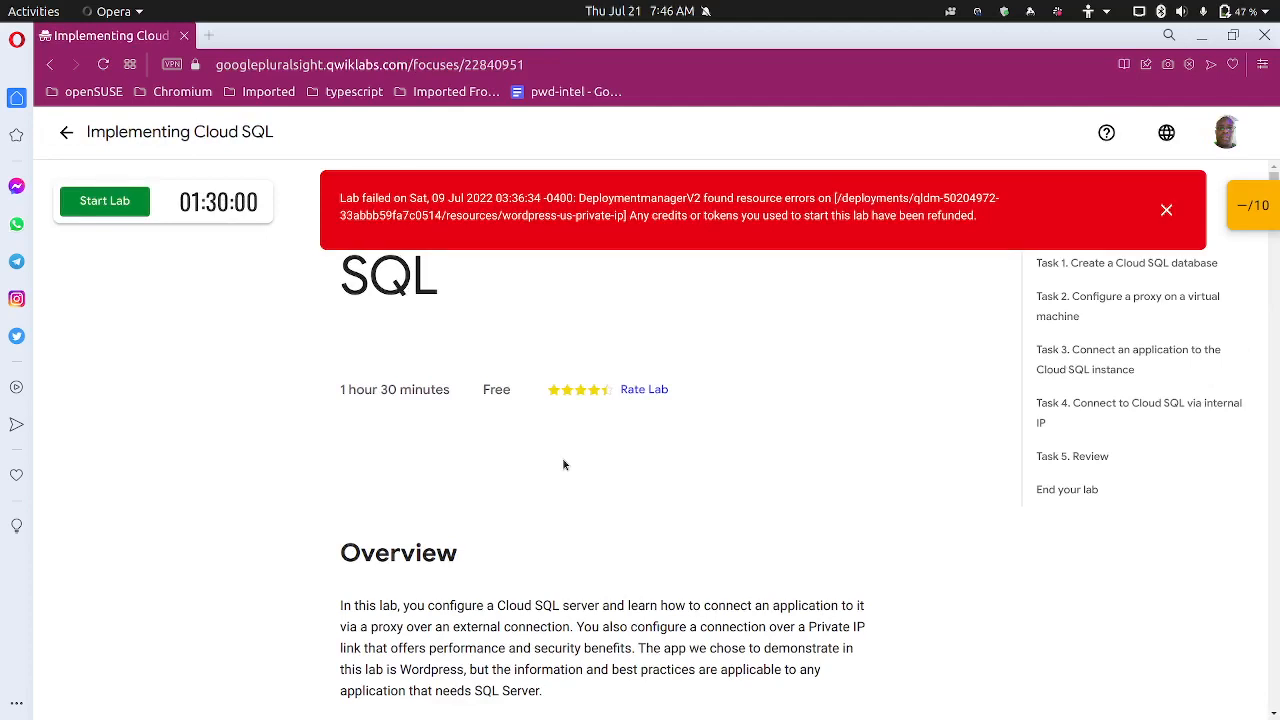
# Dismiss the lab-failed banner and read down to Task 1's wordpress-db, us-central1, MySQL 5.7 settings
pyautogui.click(1167, 211)
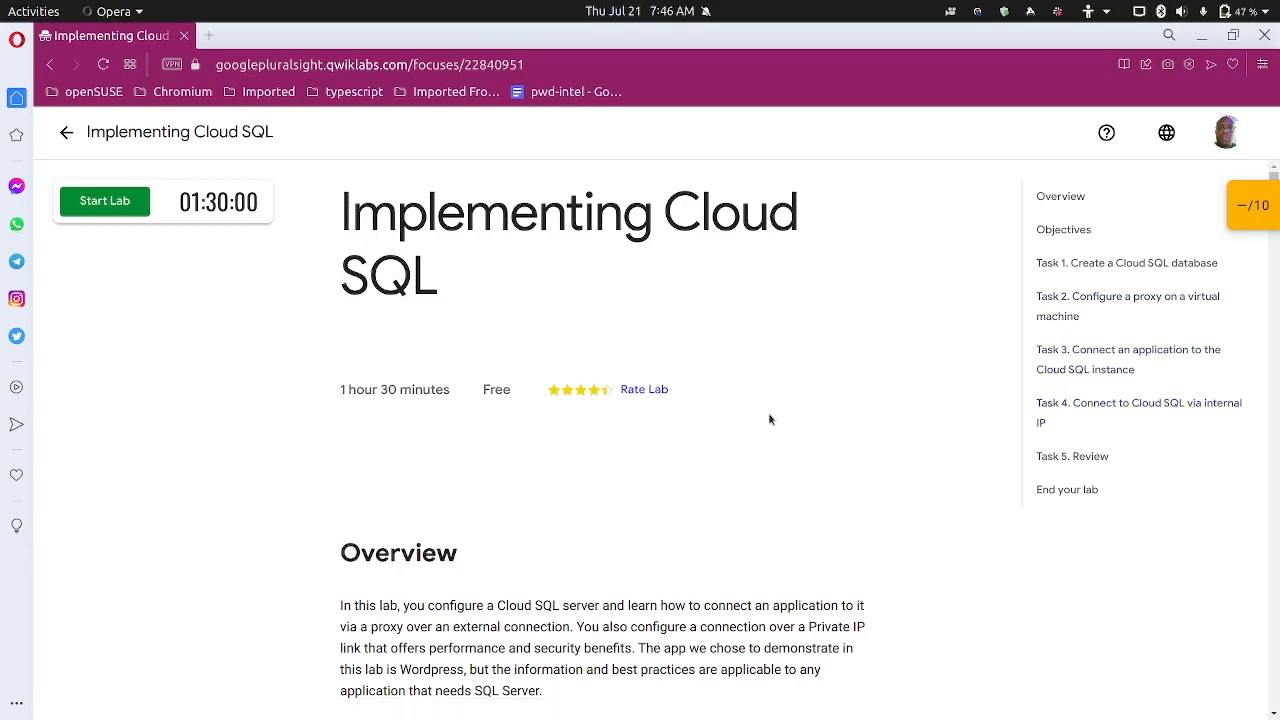
pyautogui.scroll(-5, 790, 475)
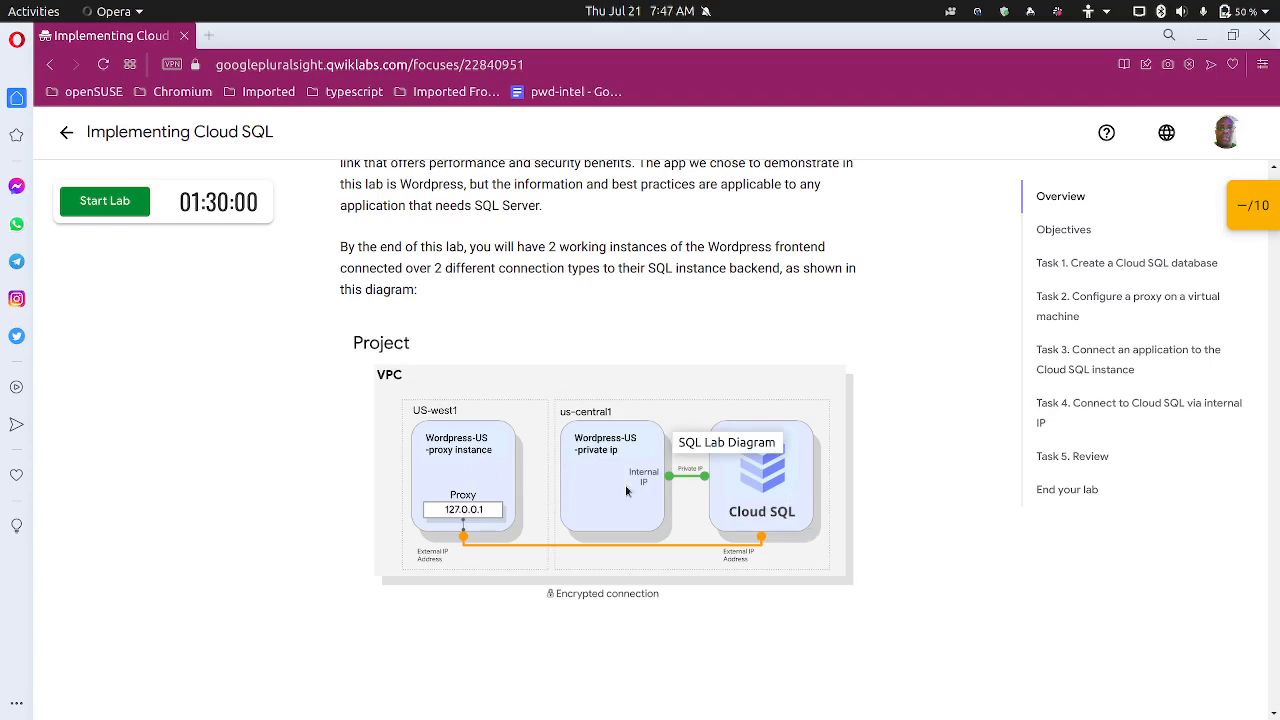
pyautogui.scroll(-6, 625, 485)
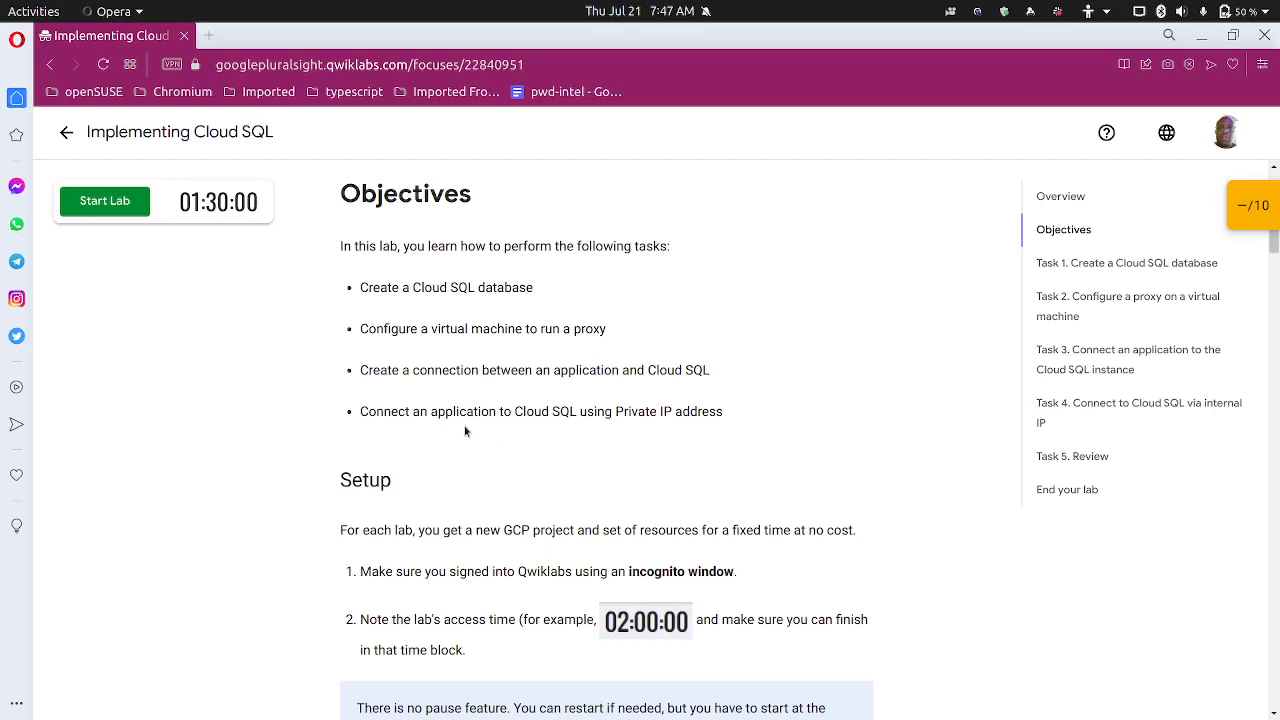
pyautogui.scroll(-5, 500, 446)
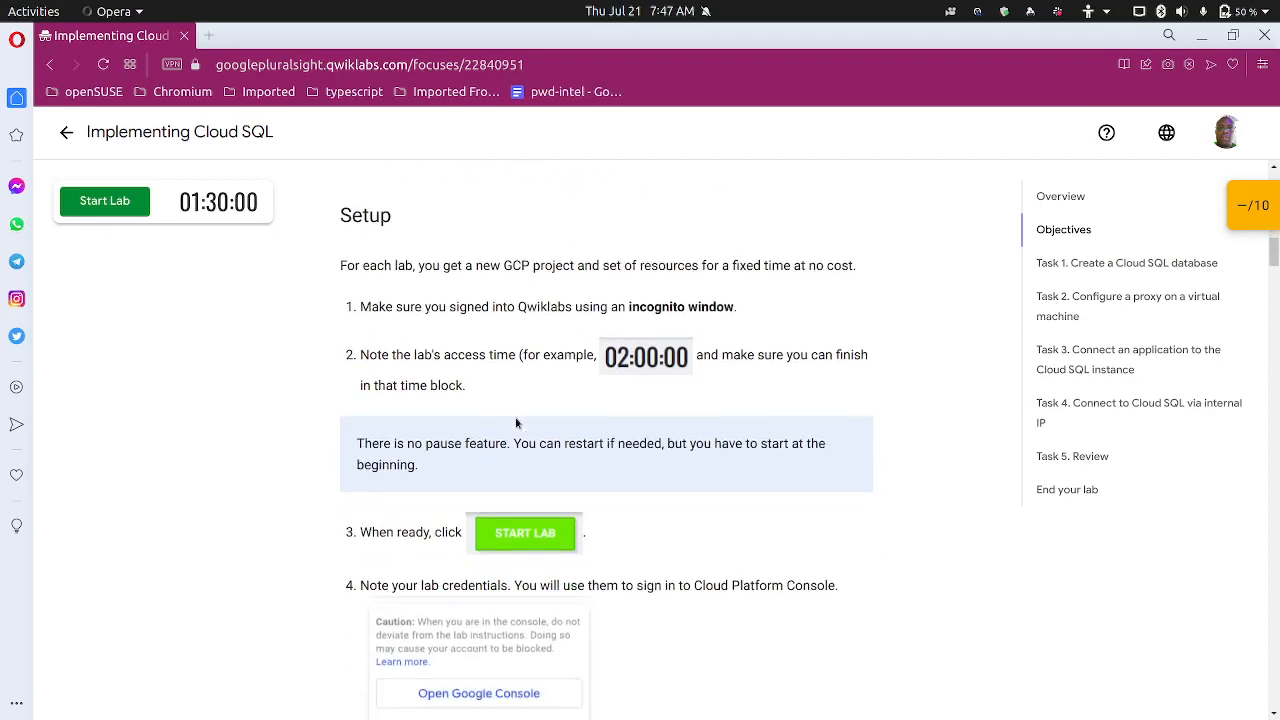
pyautogui.scroll(-7, 512, 419)
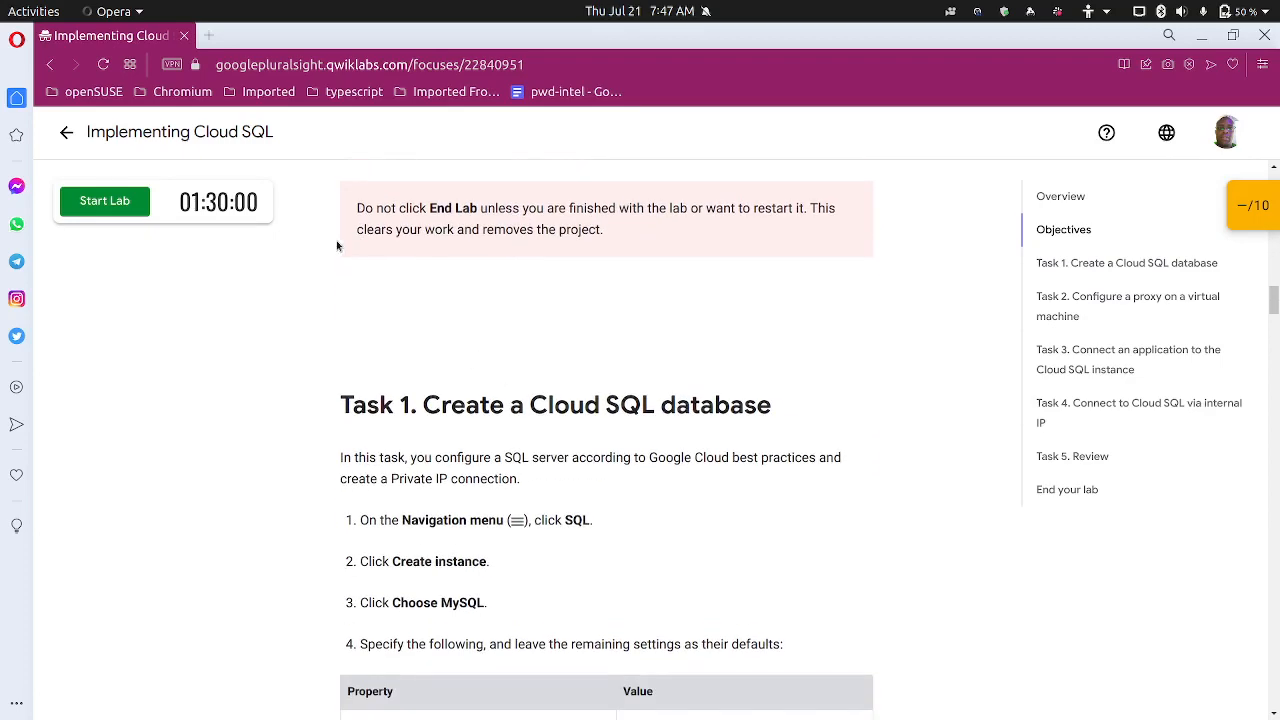
# Start the lab, launch the Google Cloud console, and copy the lab password
pyautogui.click(137, 205)
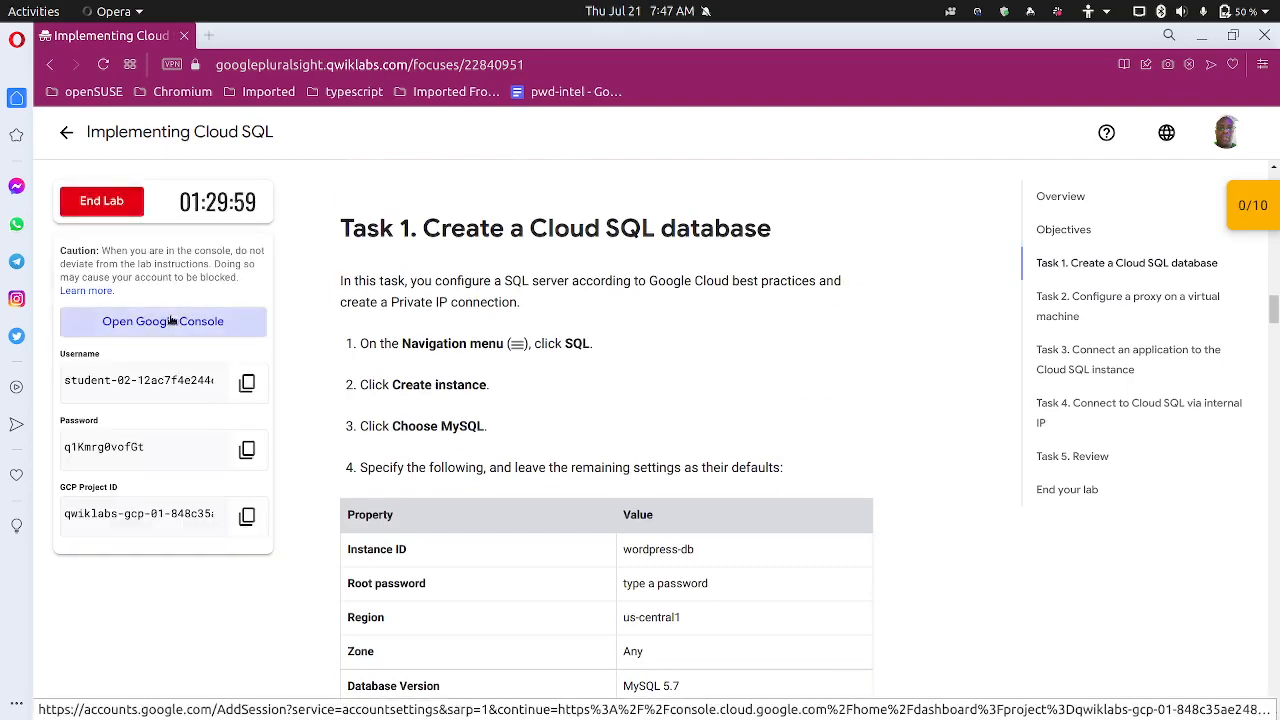
pyautogui.click(170, 320)
pyautogui.click(153, 44)
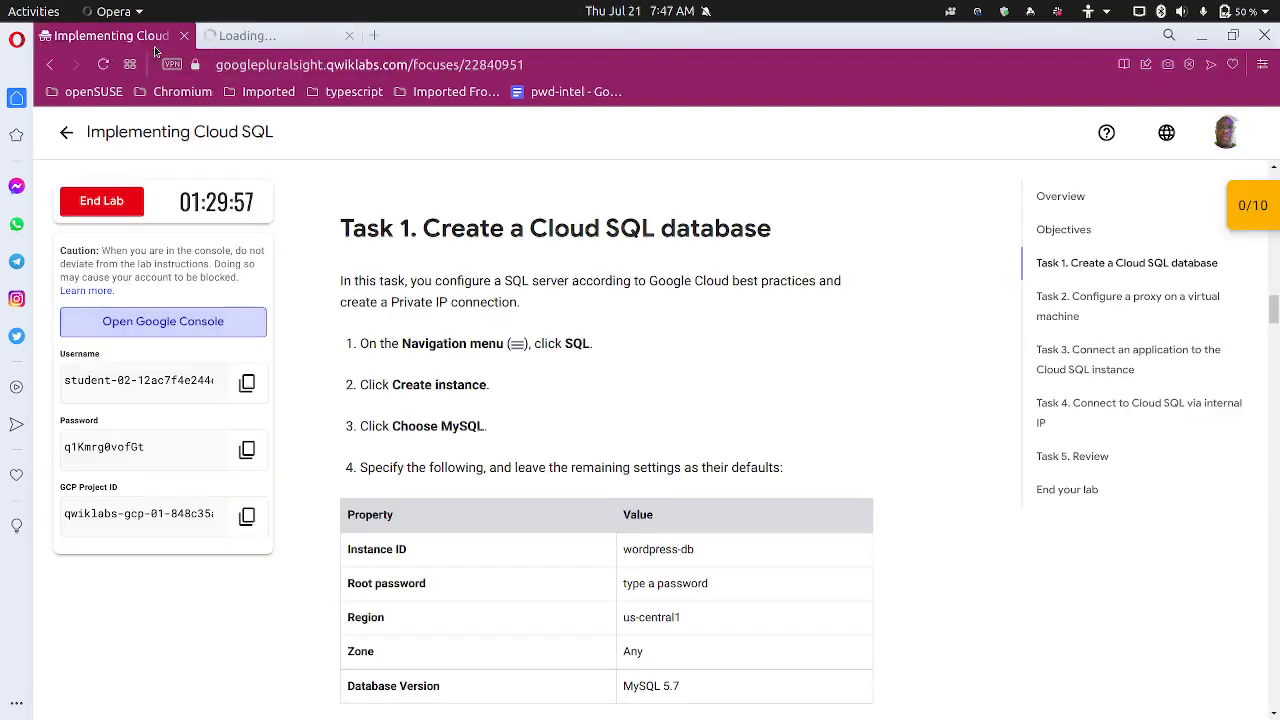
pyautogui.click(247, 449)
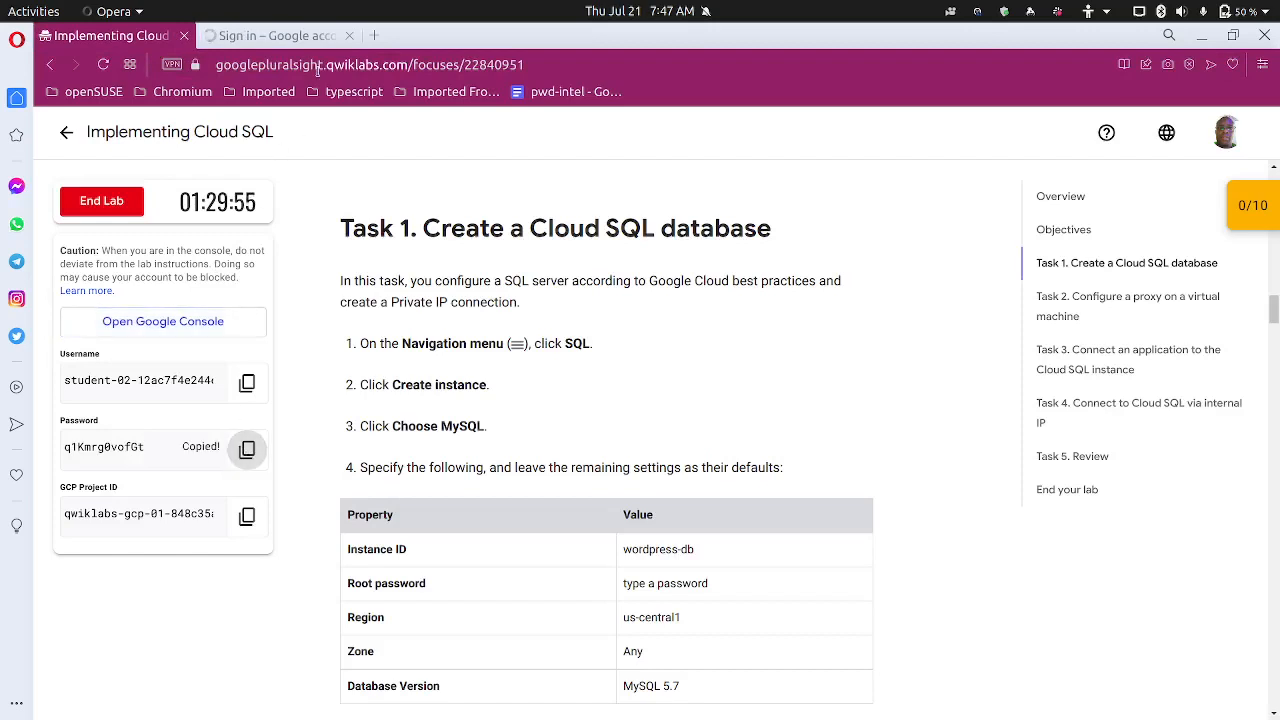
pyautogui.click(300, 35)
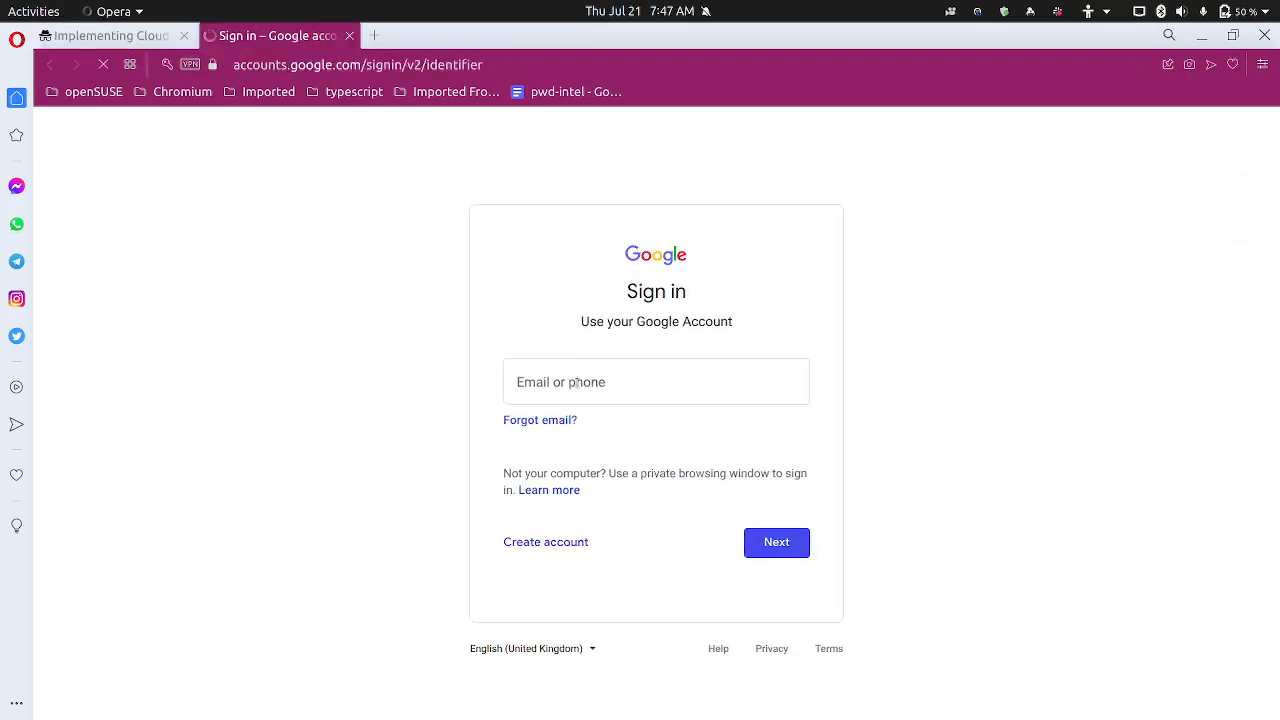
# Sign into Google with the lab's student username and password, acknowledging the new-account notice
pyautogui.click(577, 383)
pyautogui.hotkey('ctrl', 'v')
pyautogui.click(787, 556)
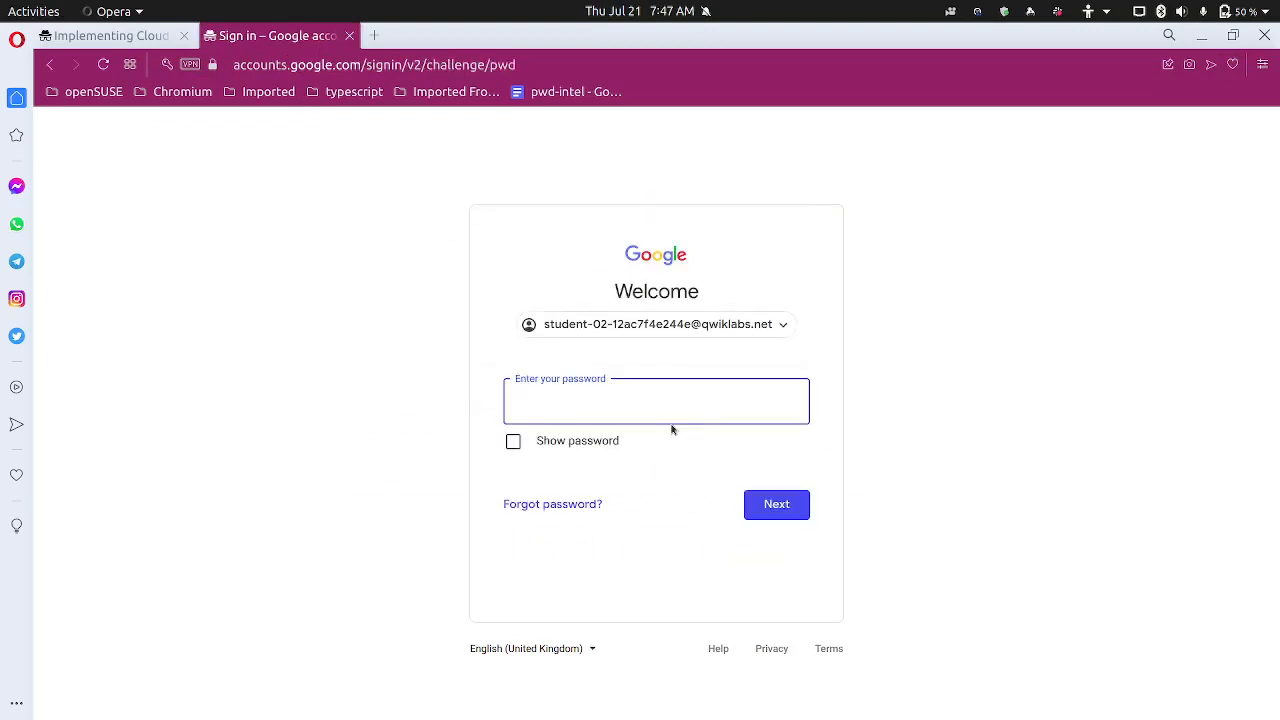
pyautogui.hotkey('ctrl', 'v')
pyautogui.click(780, 503)
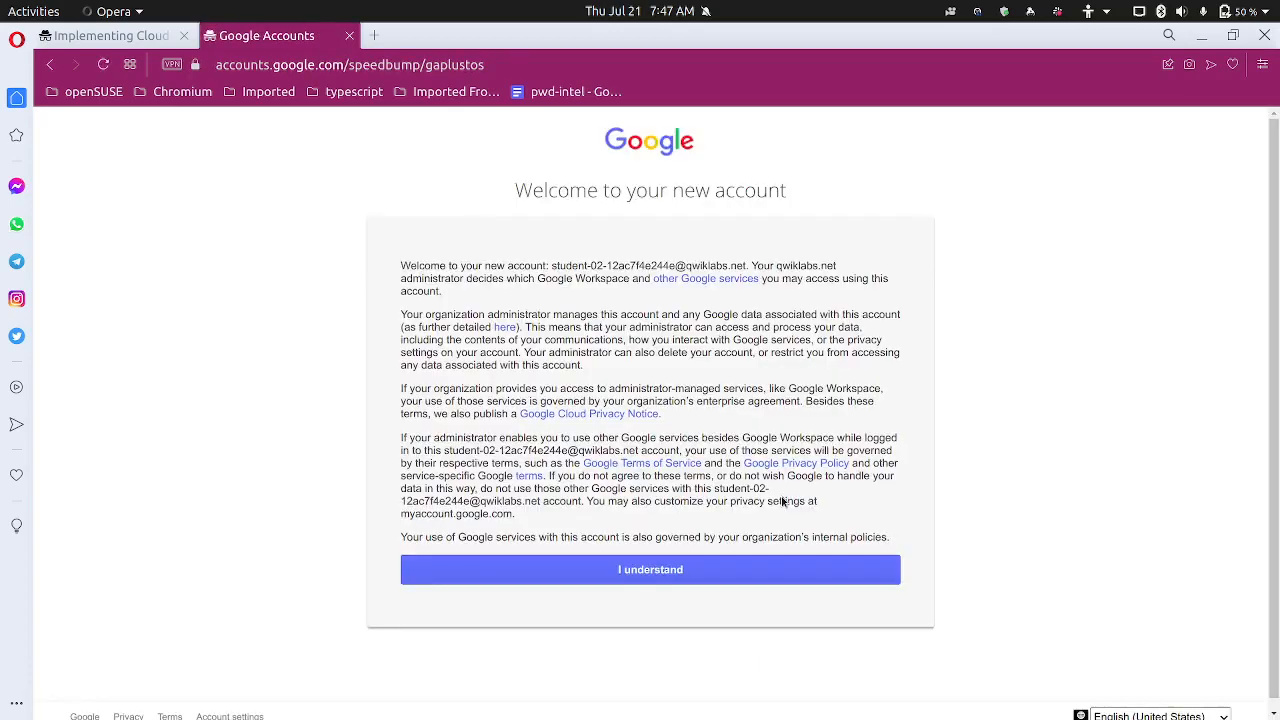
pyautogui.click(640, 574)
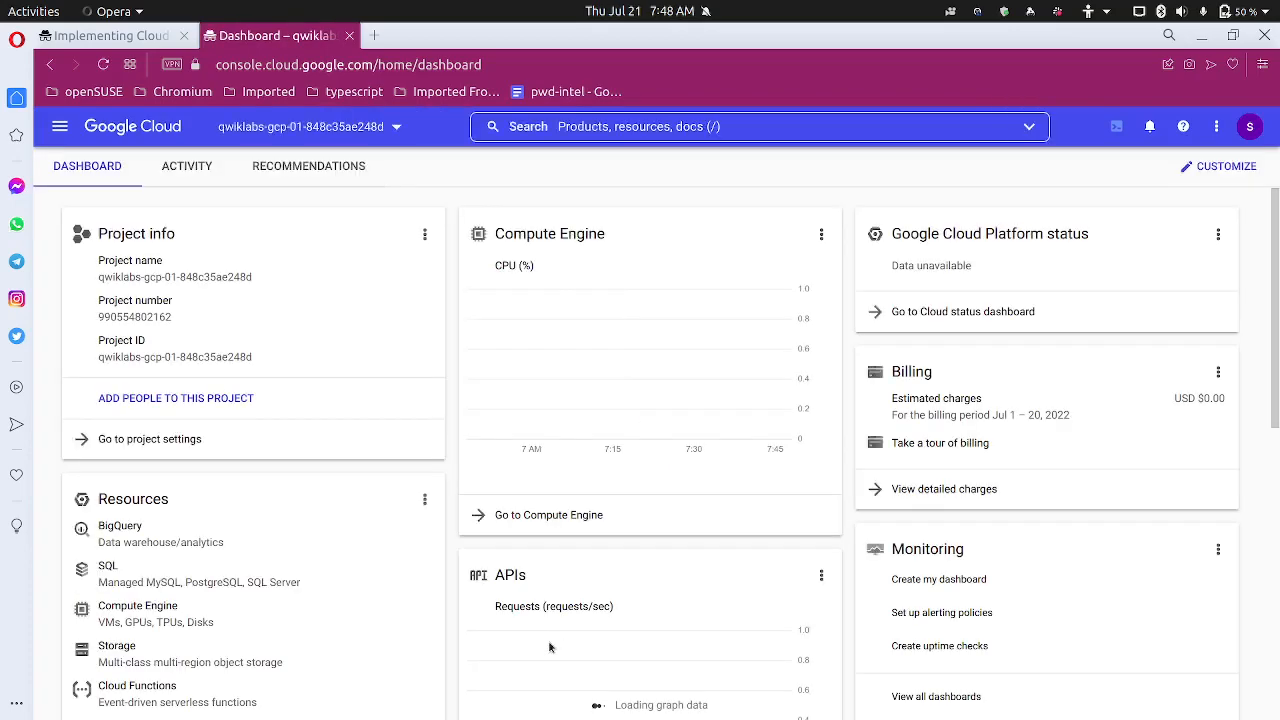
# Accept the Google Cloud Terms of Service for the lab project
pyautogui.rightClick(552, 644)
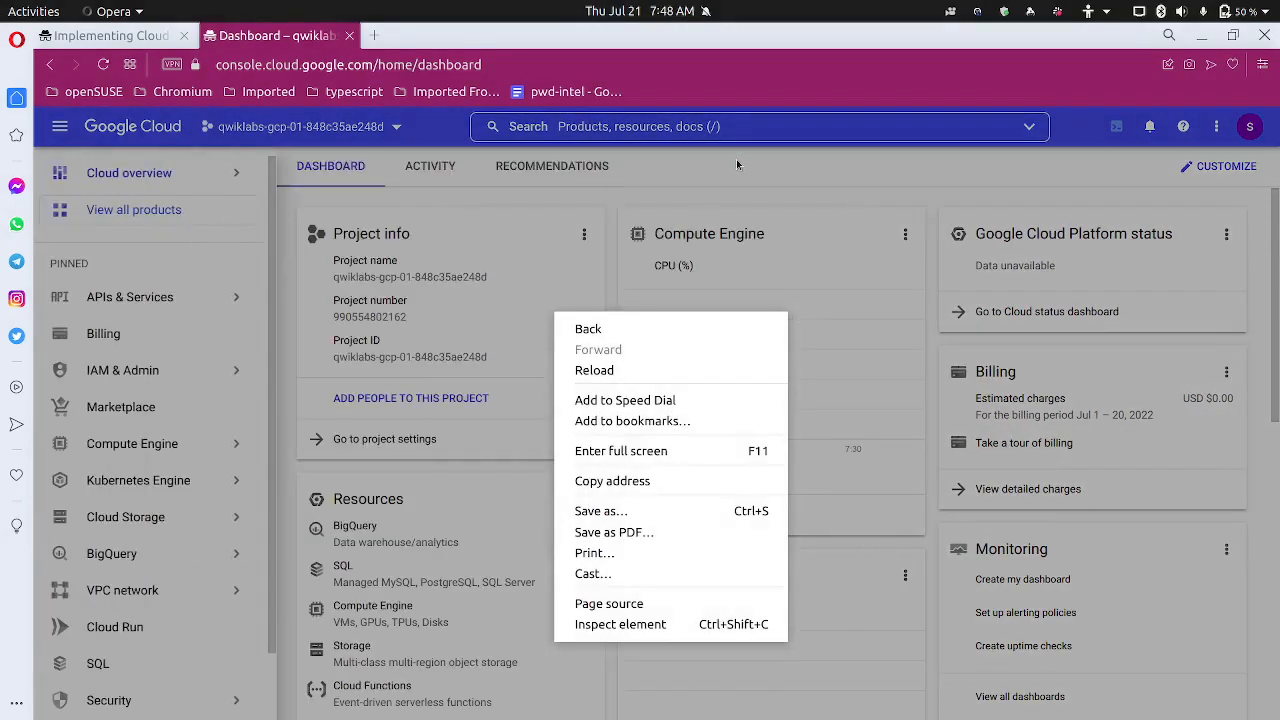
pyautogui.click(736, 159)
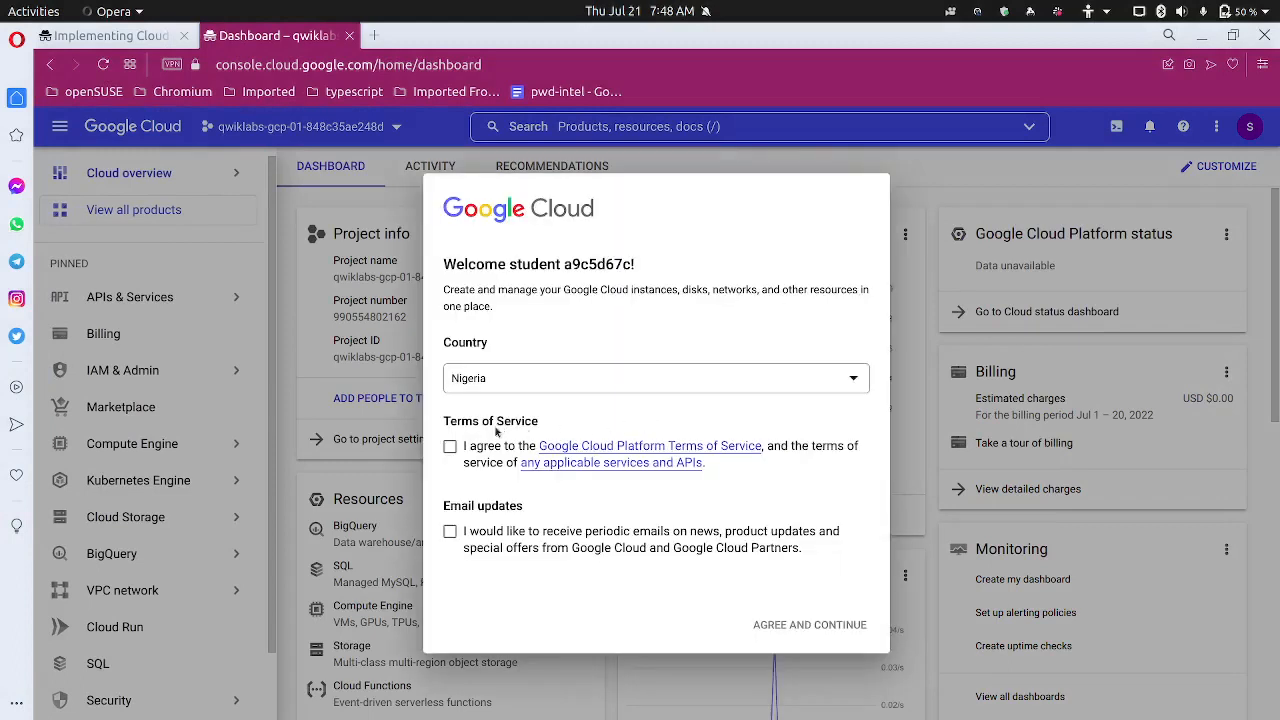
pyautogui.click(450, 446)
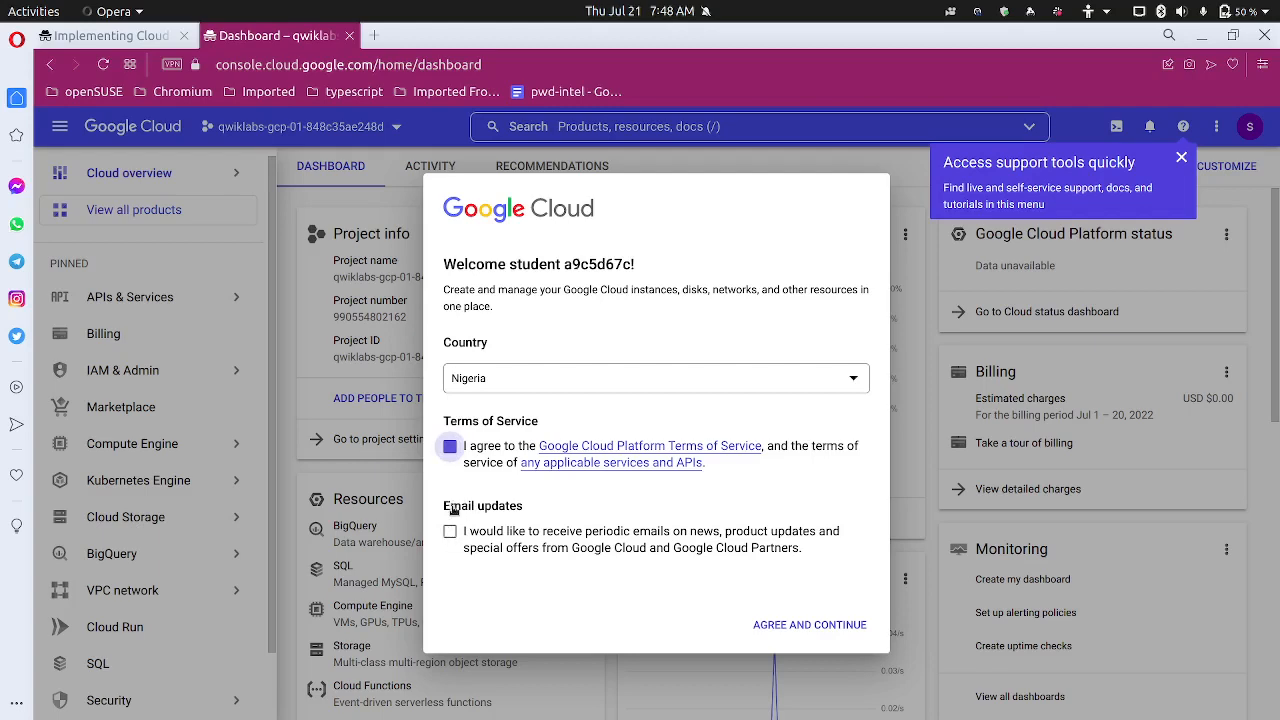
pyautogui.click(798, 624)
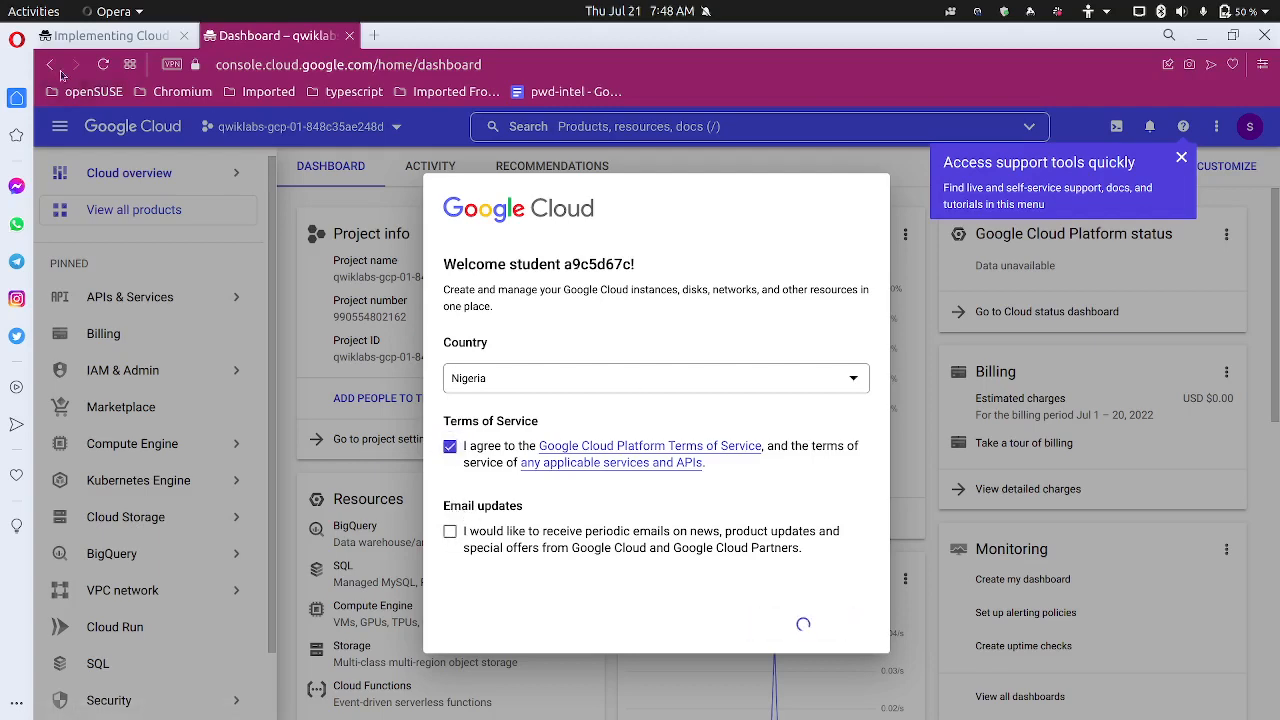
# Review the lab instructions, then return to the console dashboard and activate search
pyautogui.click(100, 40)
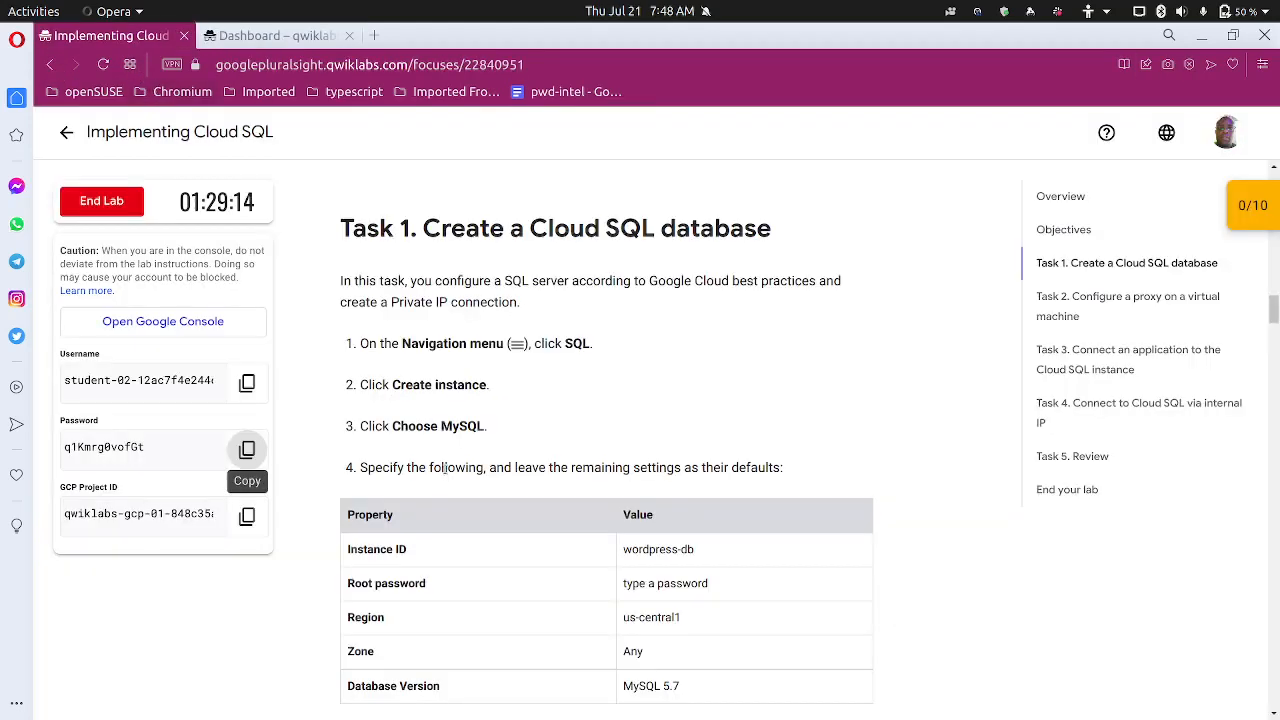
pyautogui.scroll(-2, 443, 467)
pyautogui.scroll(2, 441, 457)
pyautogui.scroll(-3, 680, 451)
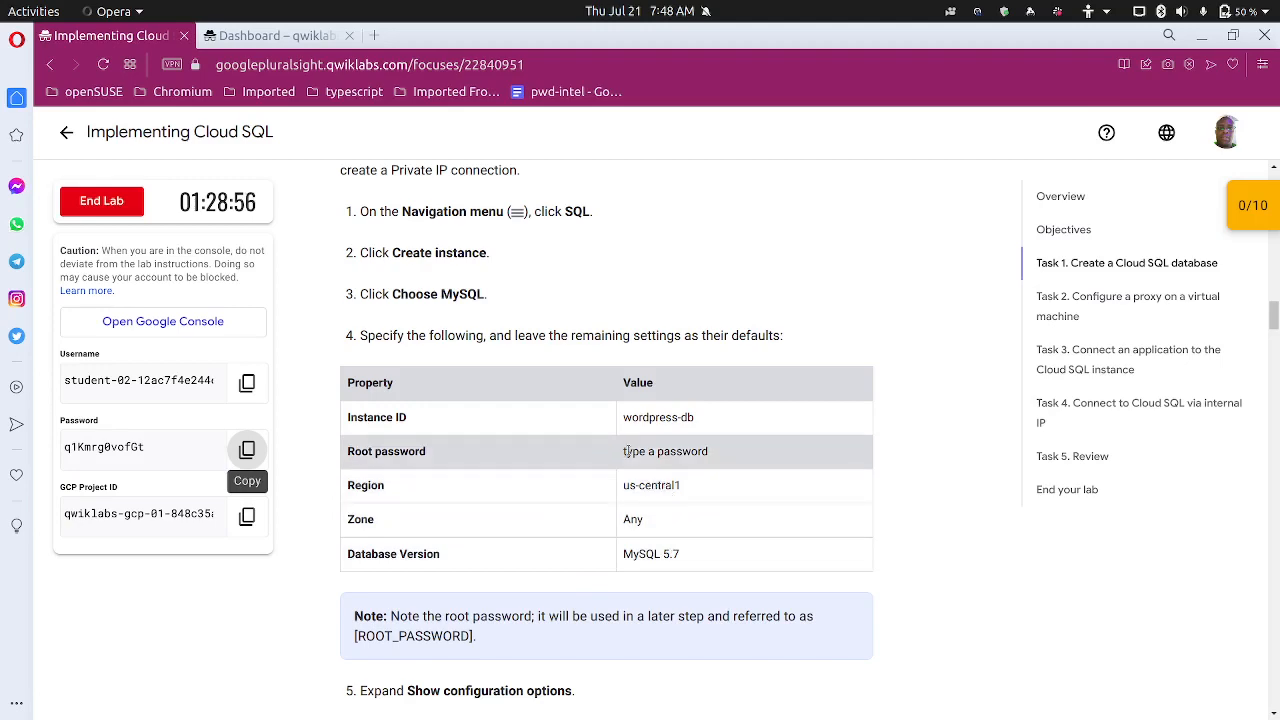
pyautogui.click(272, 35)
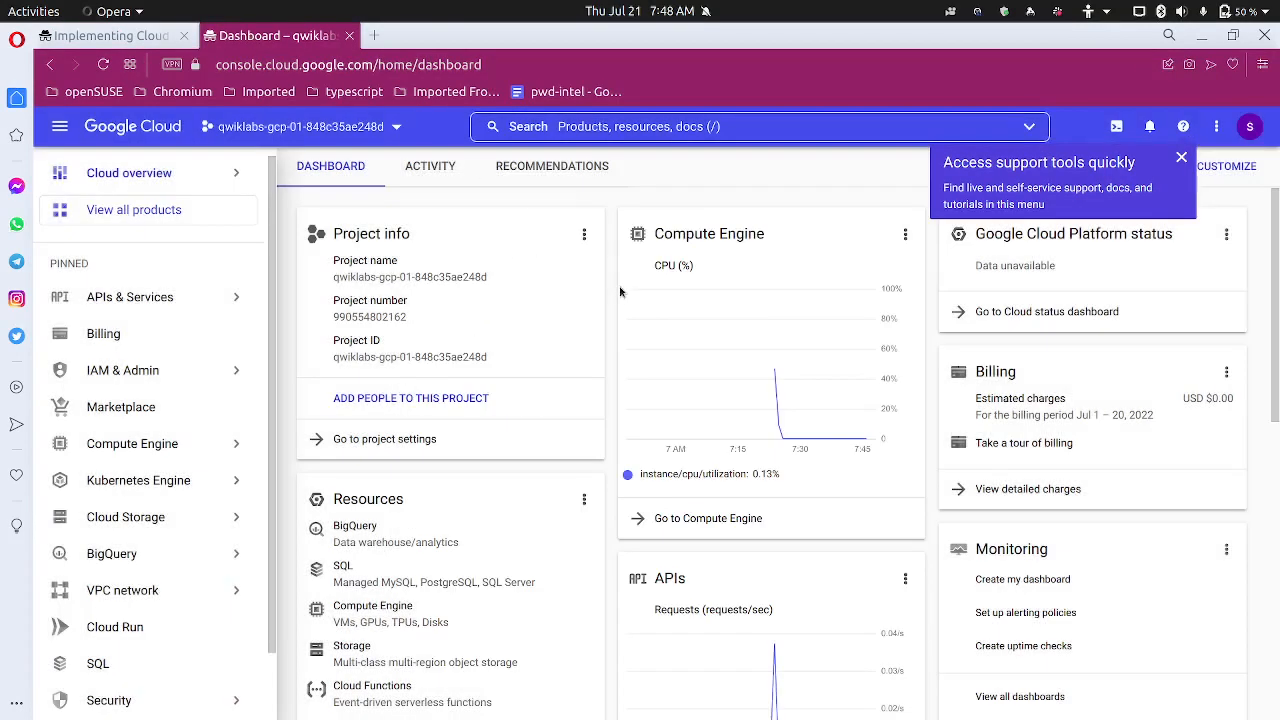
pyautogui.click(738, 129)
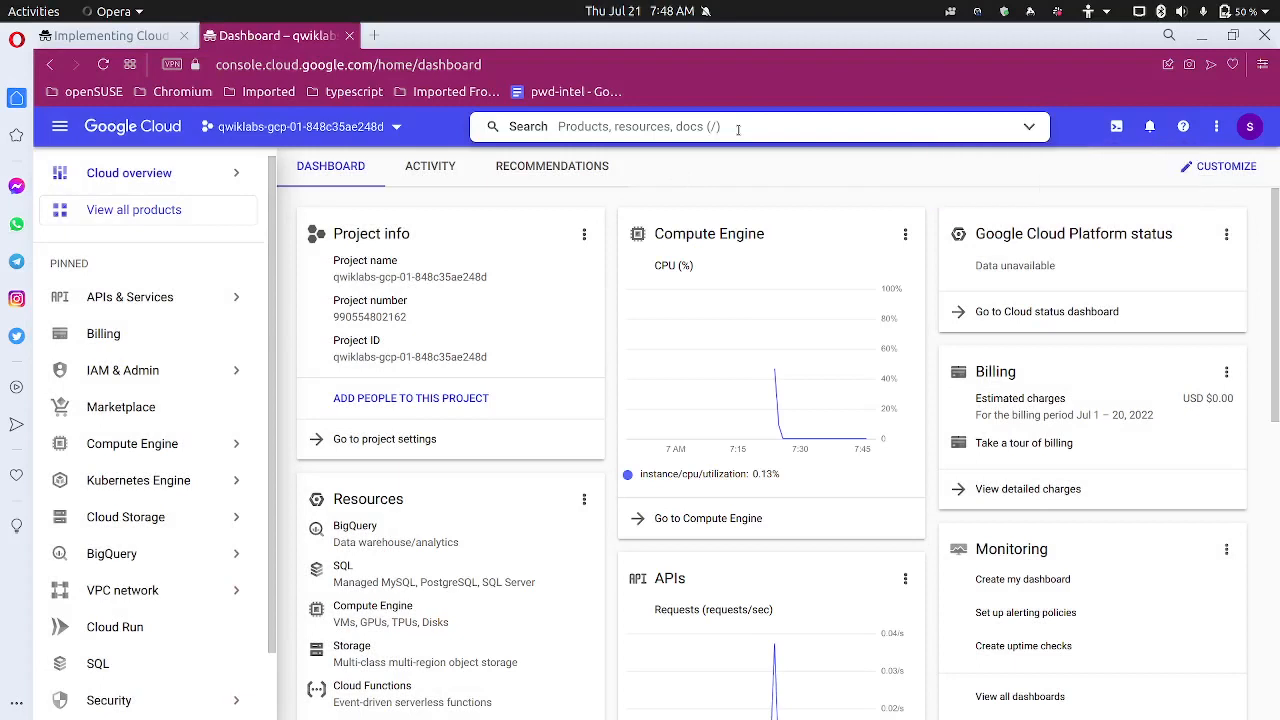
# Search 'clou' to reach Cloud SQL and begin creating a new instance
pyautogui.click(706, 73)
pyautogui.click(781, 134)
pyautogui.write('cloud sql')
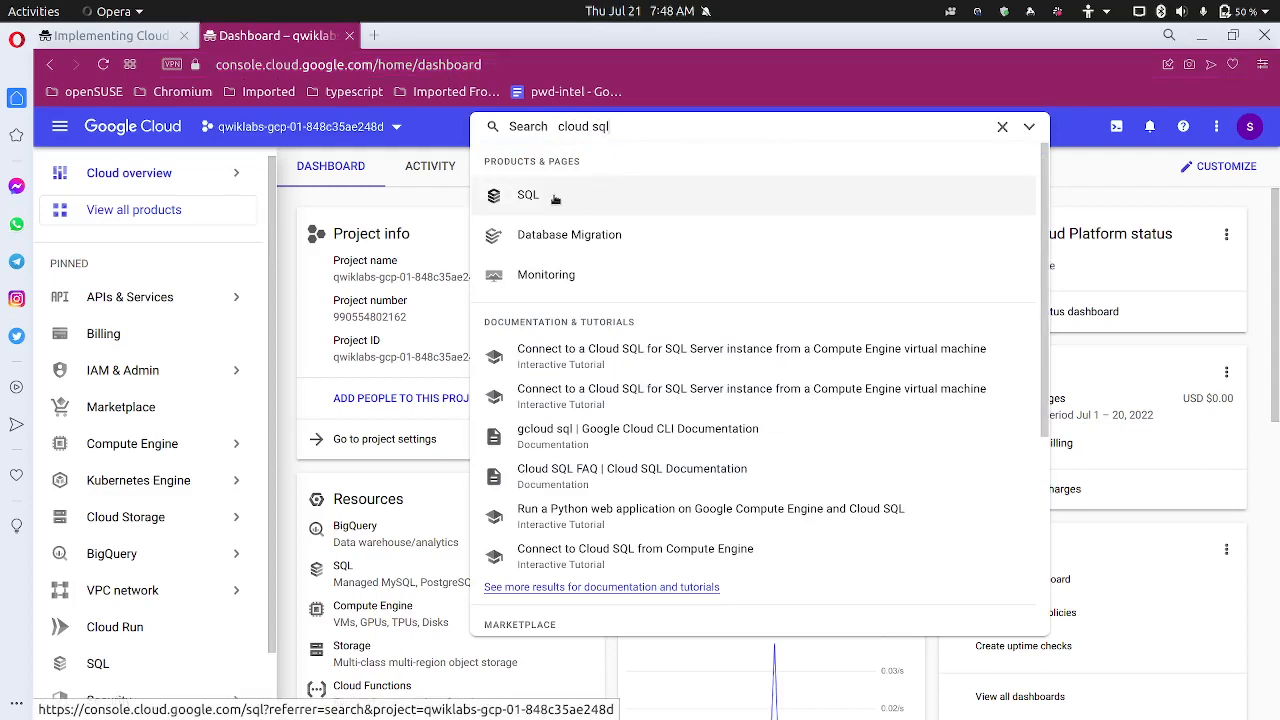
pyautogui.click(555, 199)
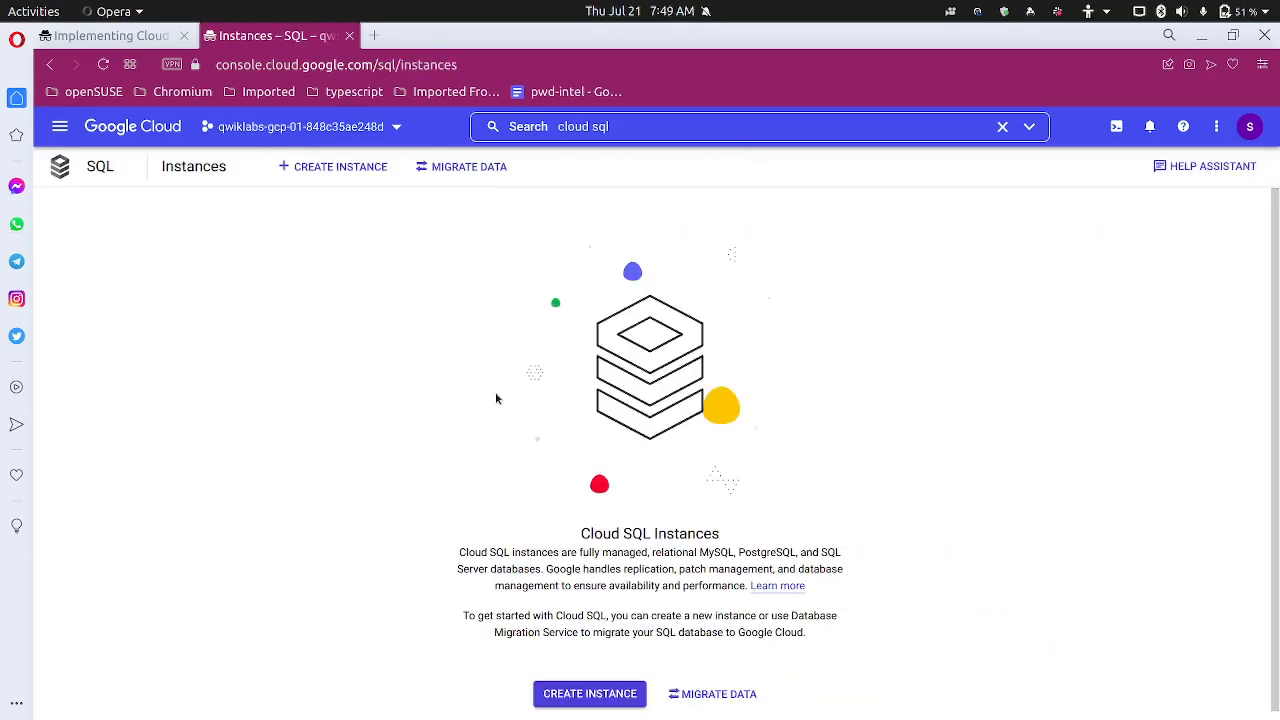
pyautogui.scroll(-1, 488, 399)
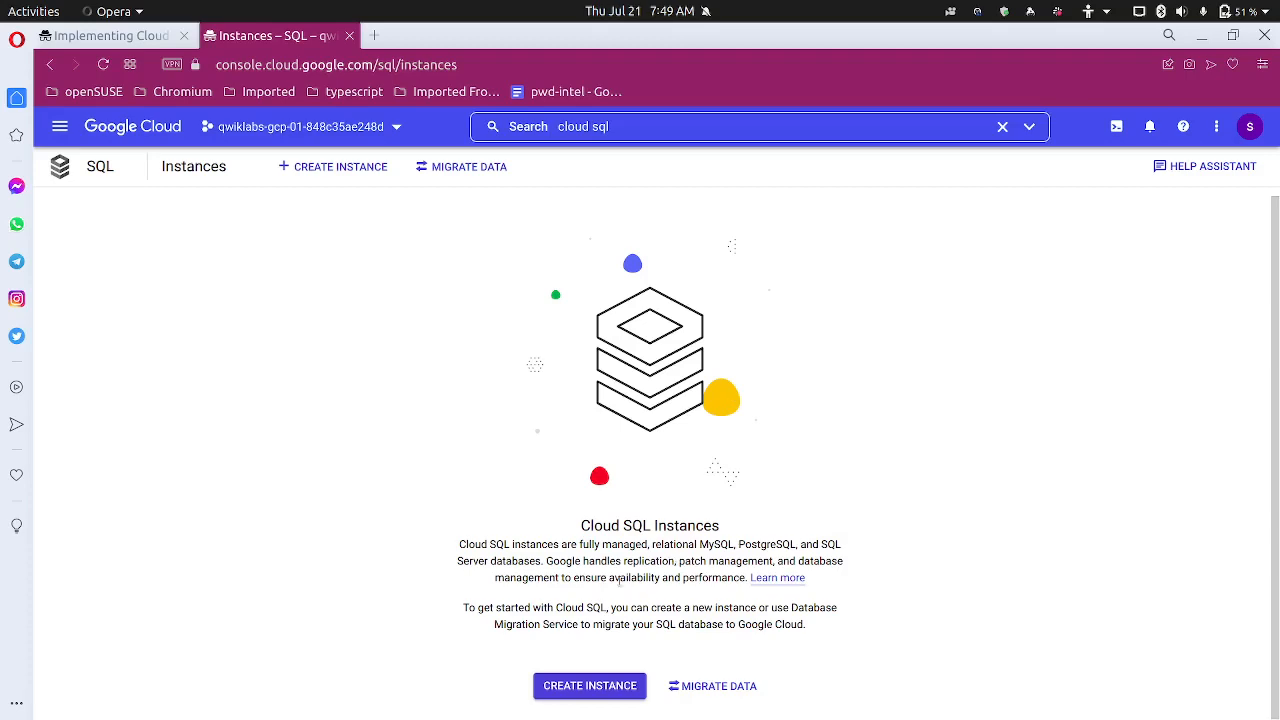
pyautogui.click(590, 686)
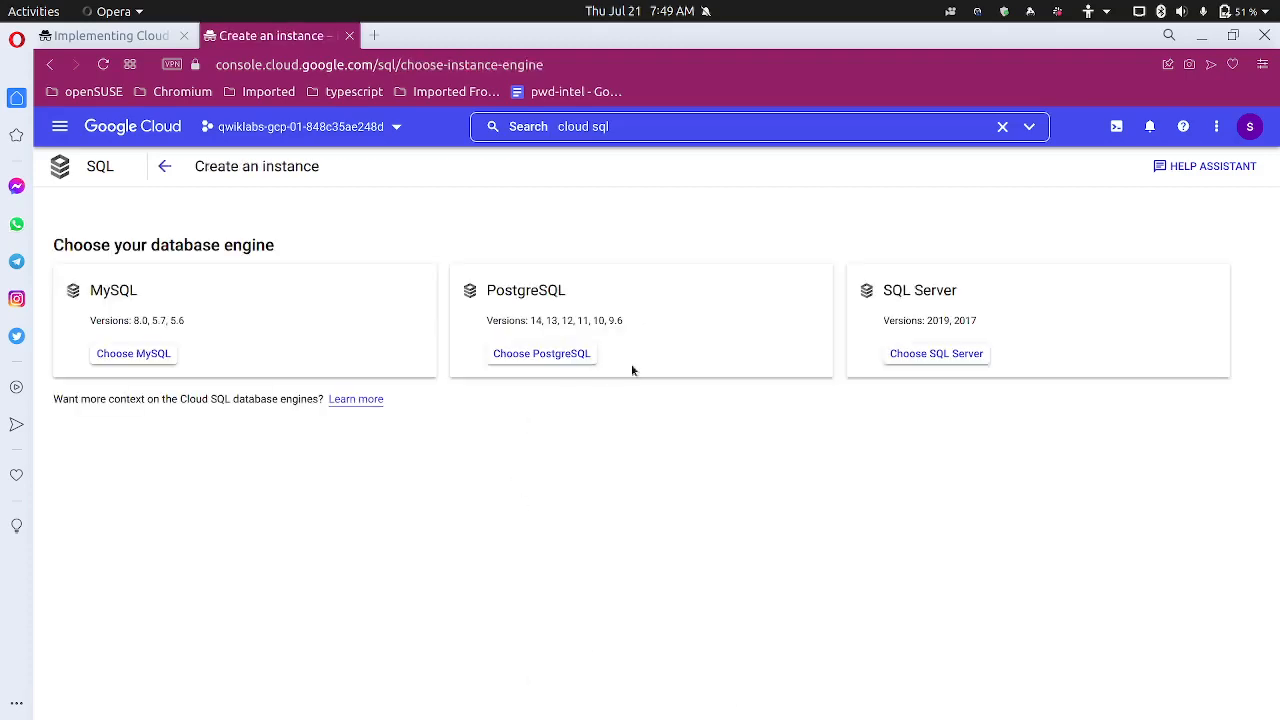
# Check the lab checkpoints and copy the instance ID 'wordpress-db' from the instructions
pyautogui.click(165, 36)
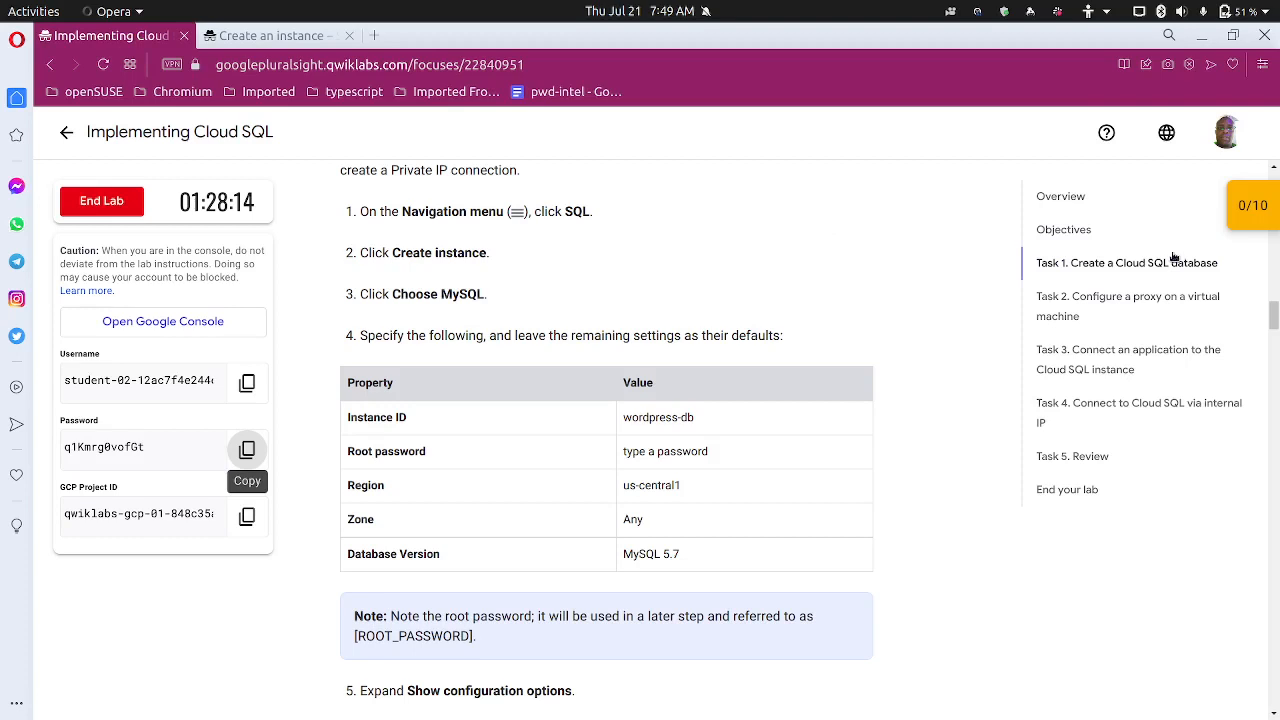
pyautogui.click(1258, 203)
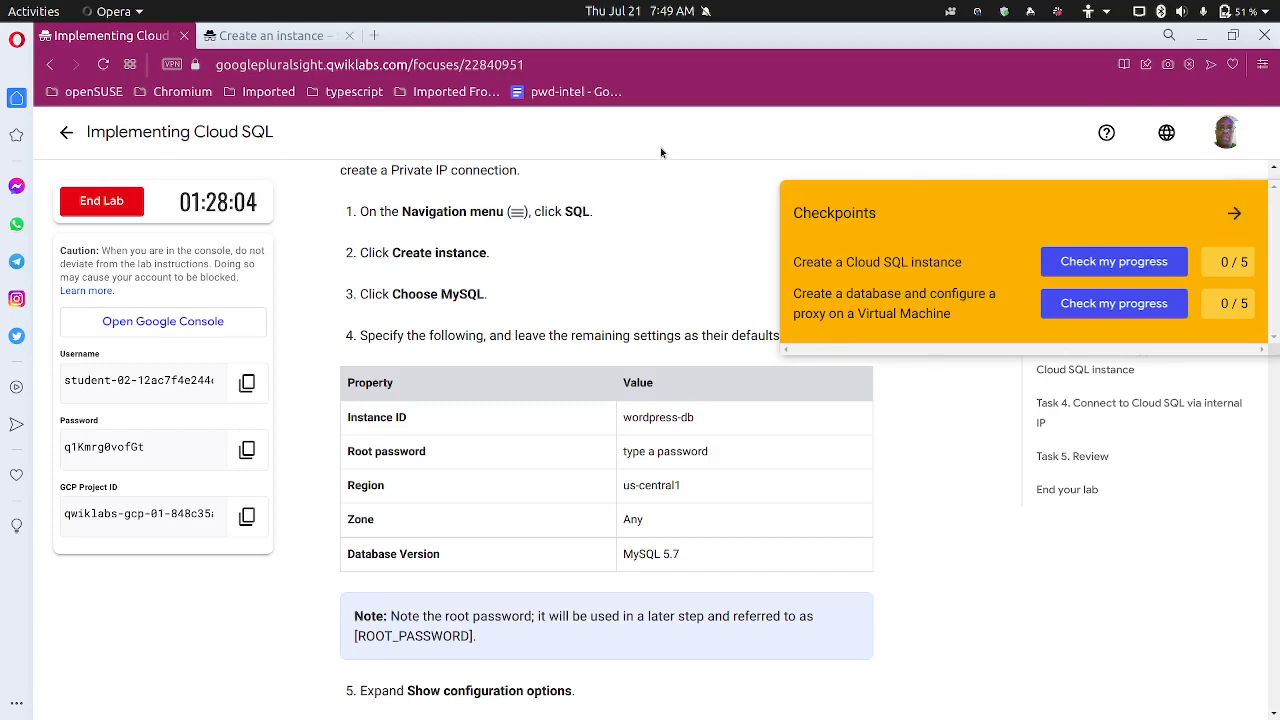
pyautogui.click(1234, 213)
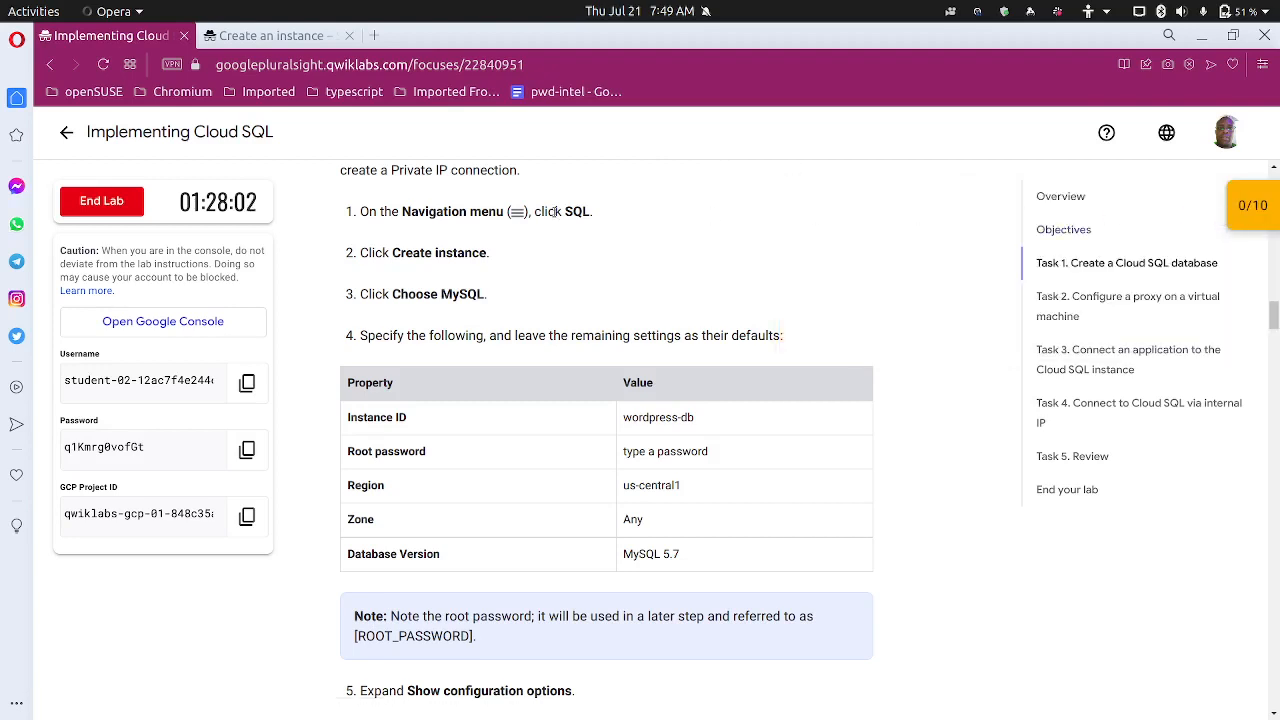
pyautogui.click(270, 36)
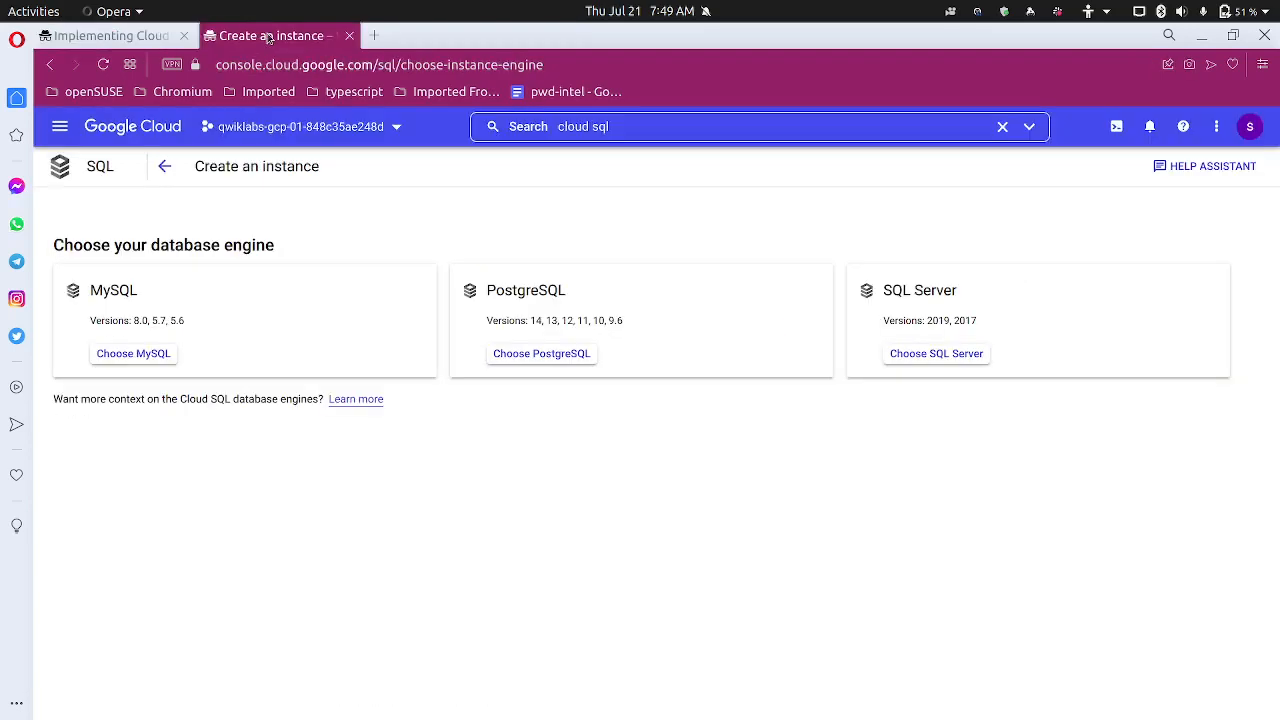
pyautogui.click(100, 38)
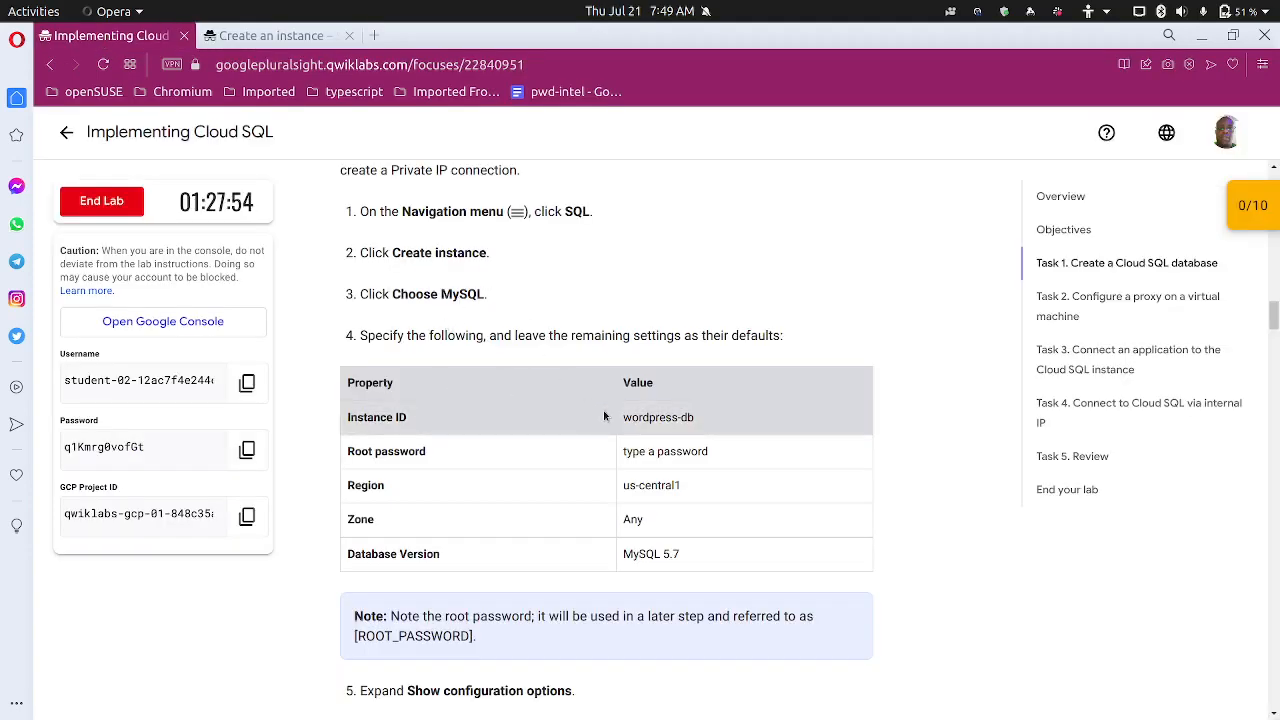
pyautogui.doubleClick(668, 418)
pyautogui.moveTo(704, 418); pyautogui.dragTo(614, 420)
pyautogui.click(583, 391)
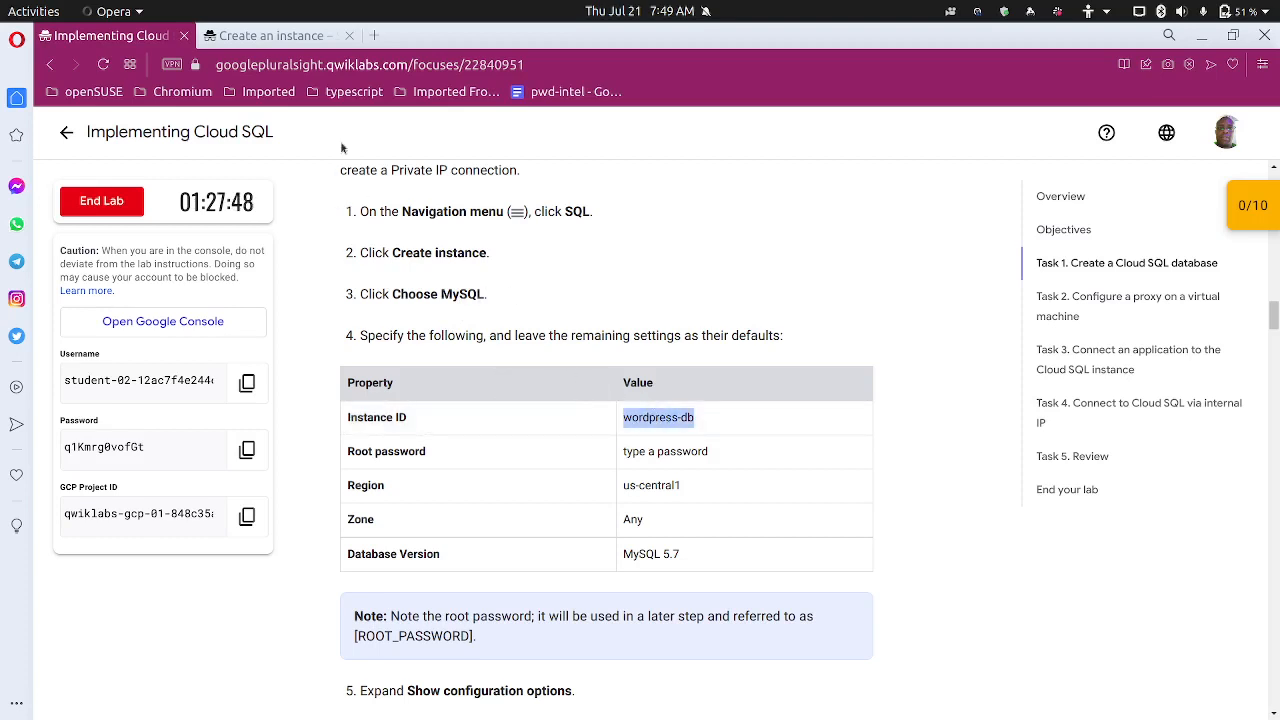
# Choose MySQL as the database engine to open the new instance form
pyautogui.click(285, 35)
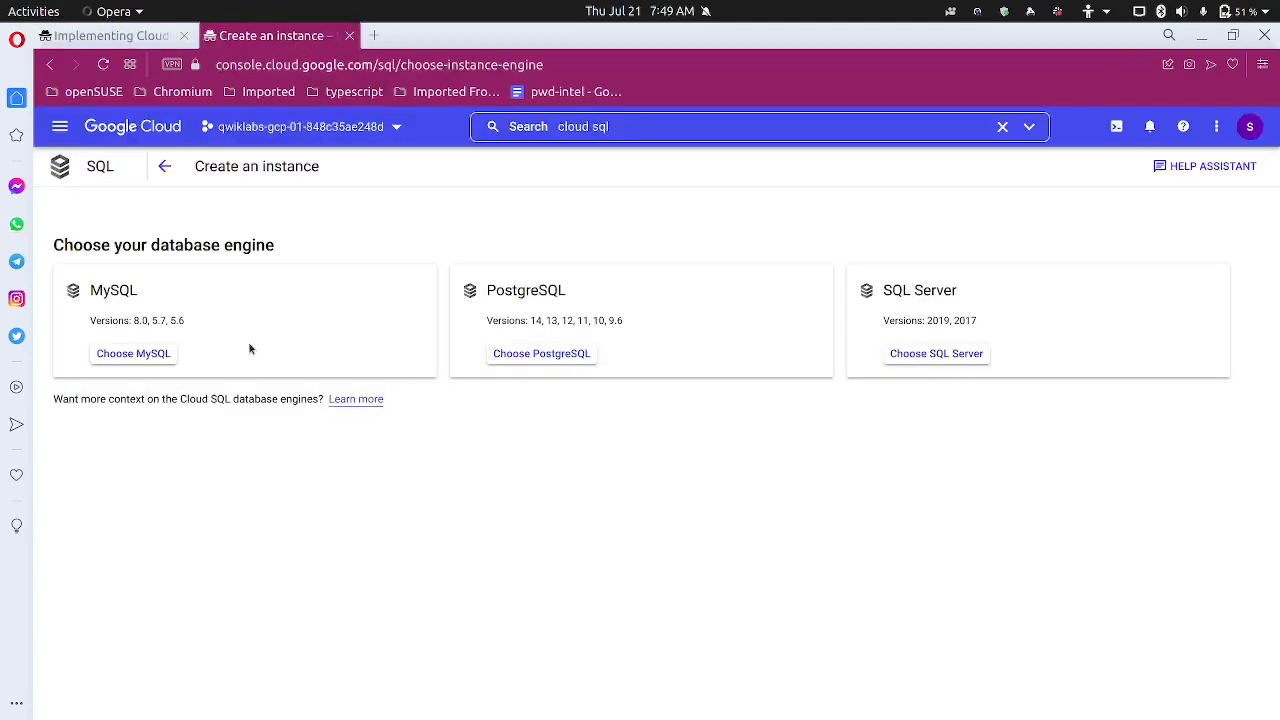
pyautogui.click(123, 354)
pyautogui.click(135, 36)
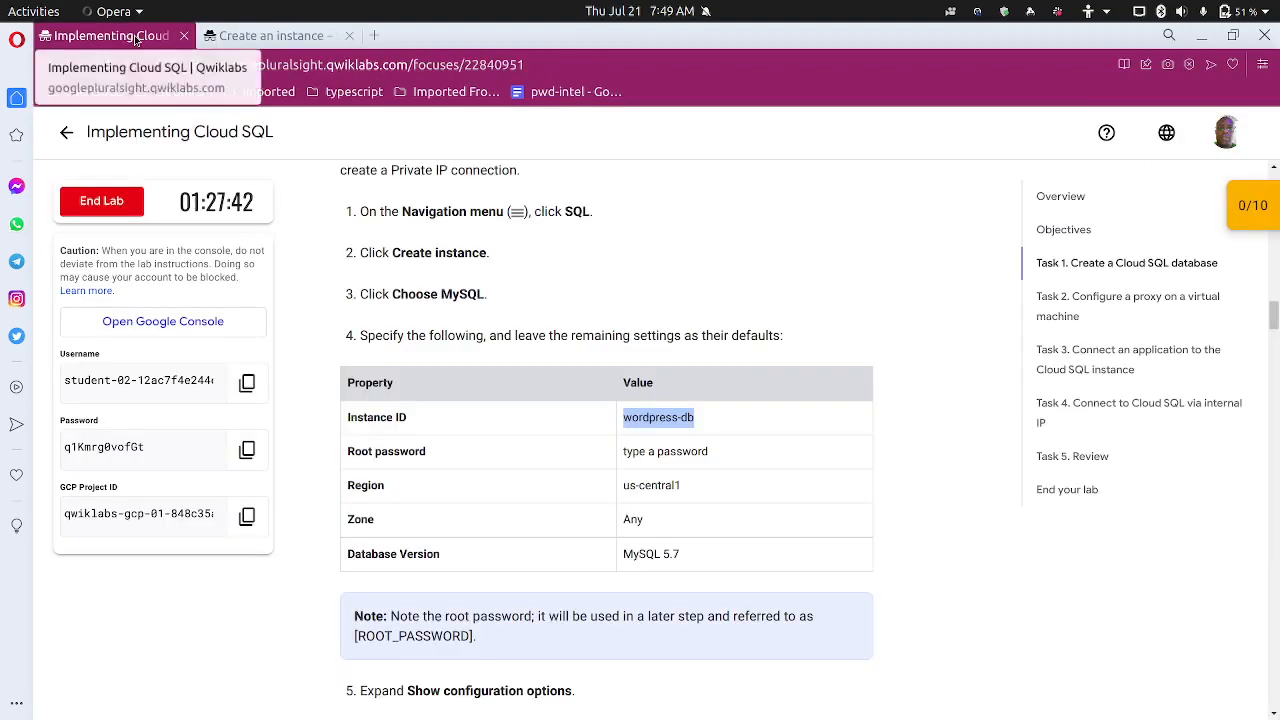
pyautogui.click(272, 40)
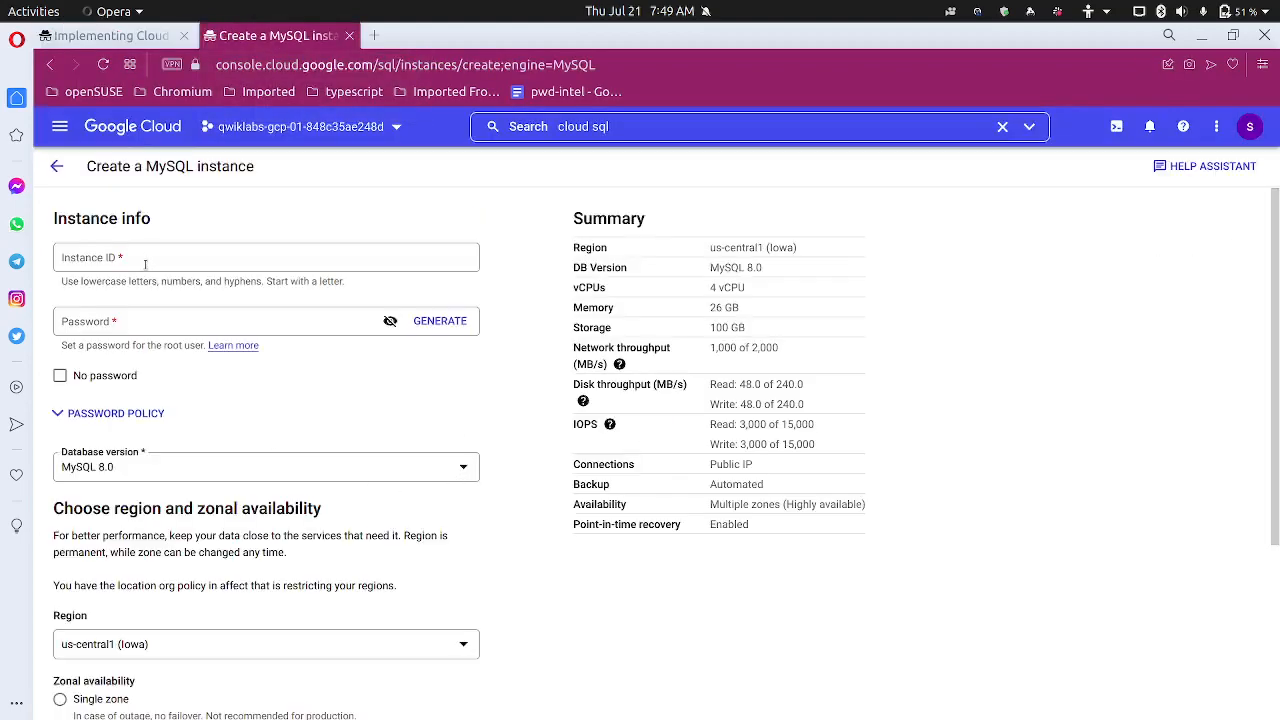
# Enter 'wordpress-db' as the instance ID, without a leading space, and set a root password
pyautogui.click(145, 264)
pyautogui.hotkey('ctrl', 'v')
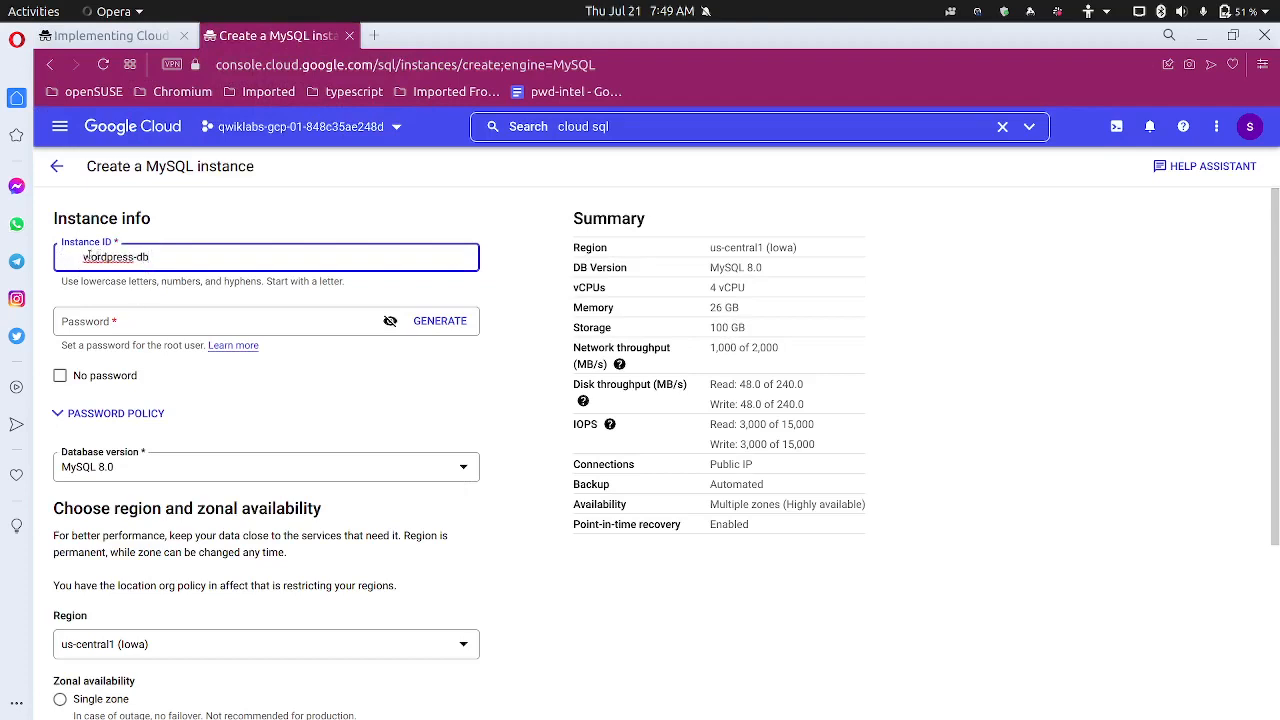
pyautogui.click(81, 257)
pyautogui.press('BackSpace')
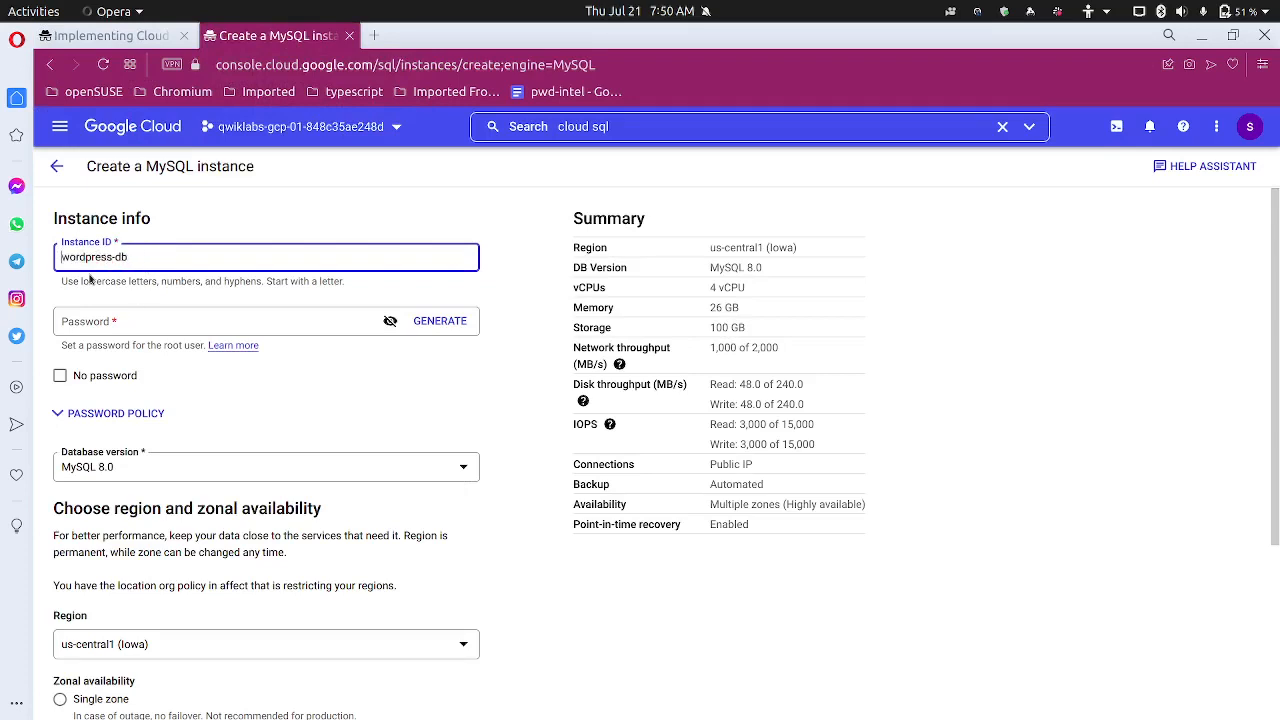
pyautogui.click(105, 318)
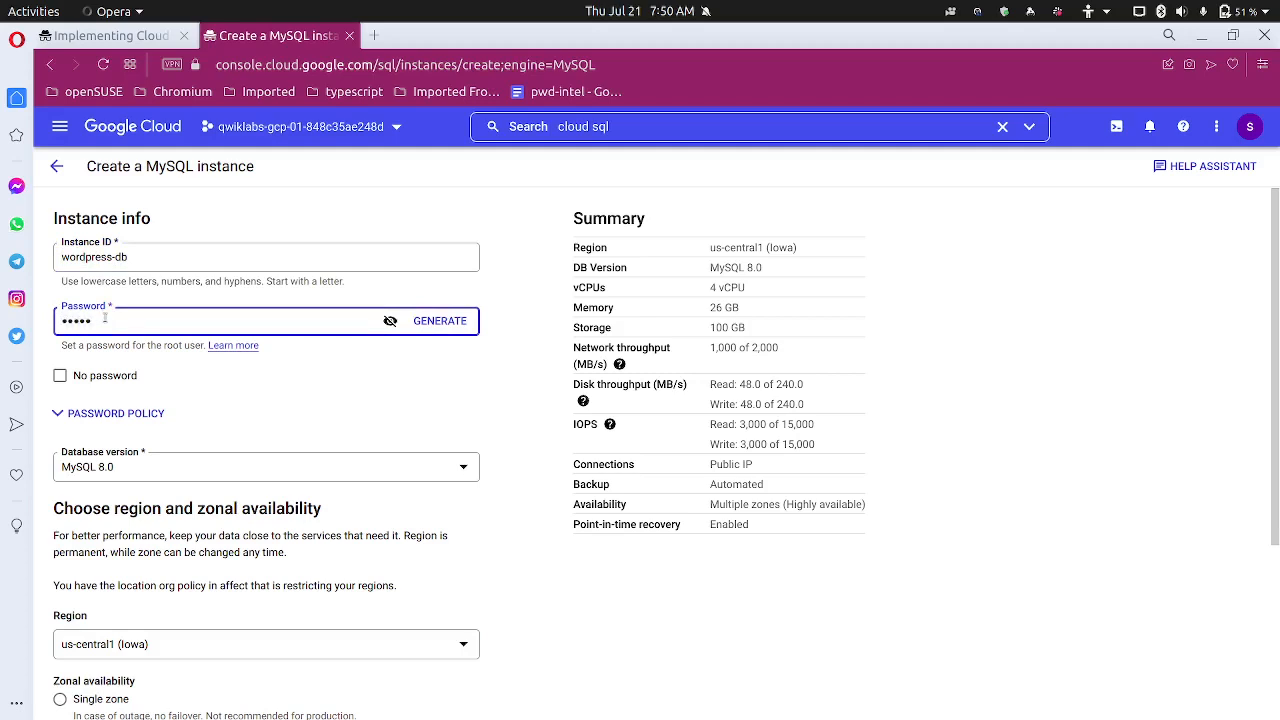
# Select MySQL 5.7 as the database version
pyautogui.click(129, 469)
pyautogui.click(128, 504)
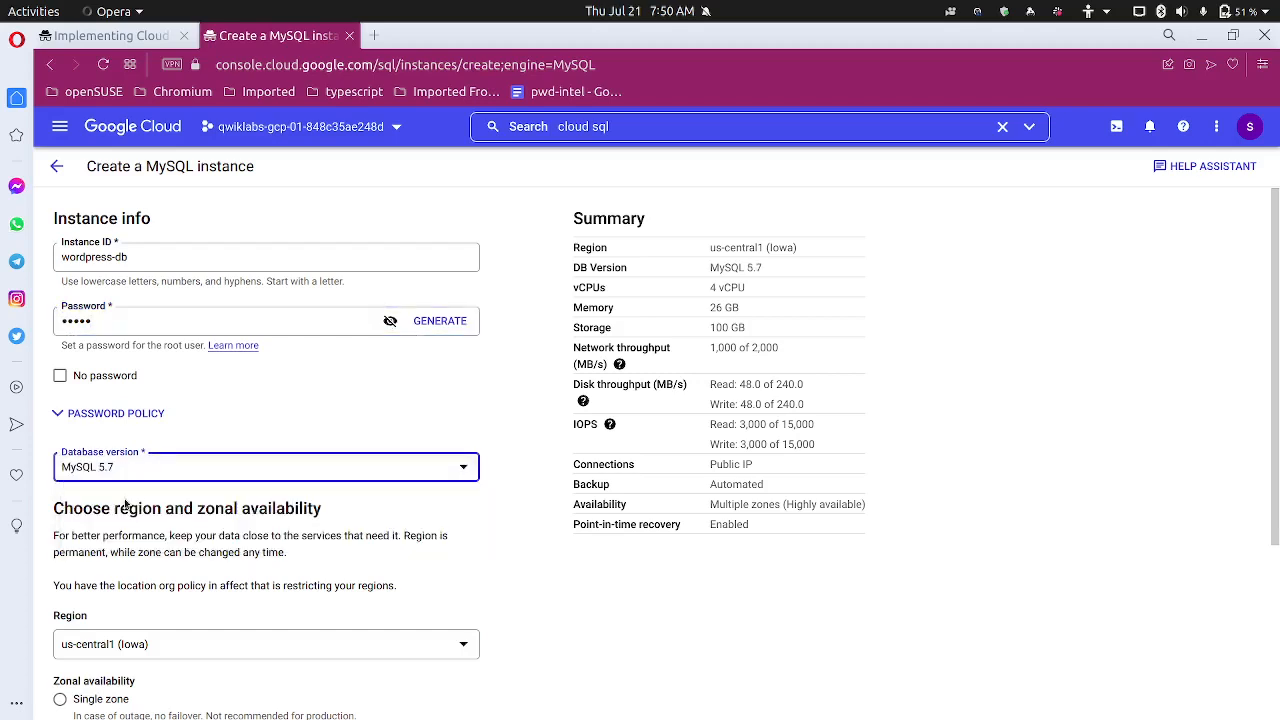
pyautogui.scroll(-3, 158, 495)
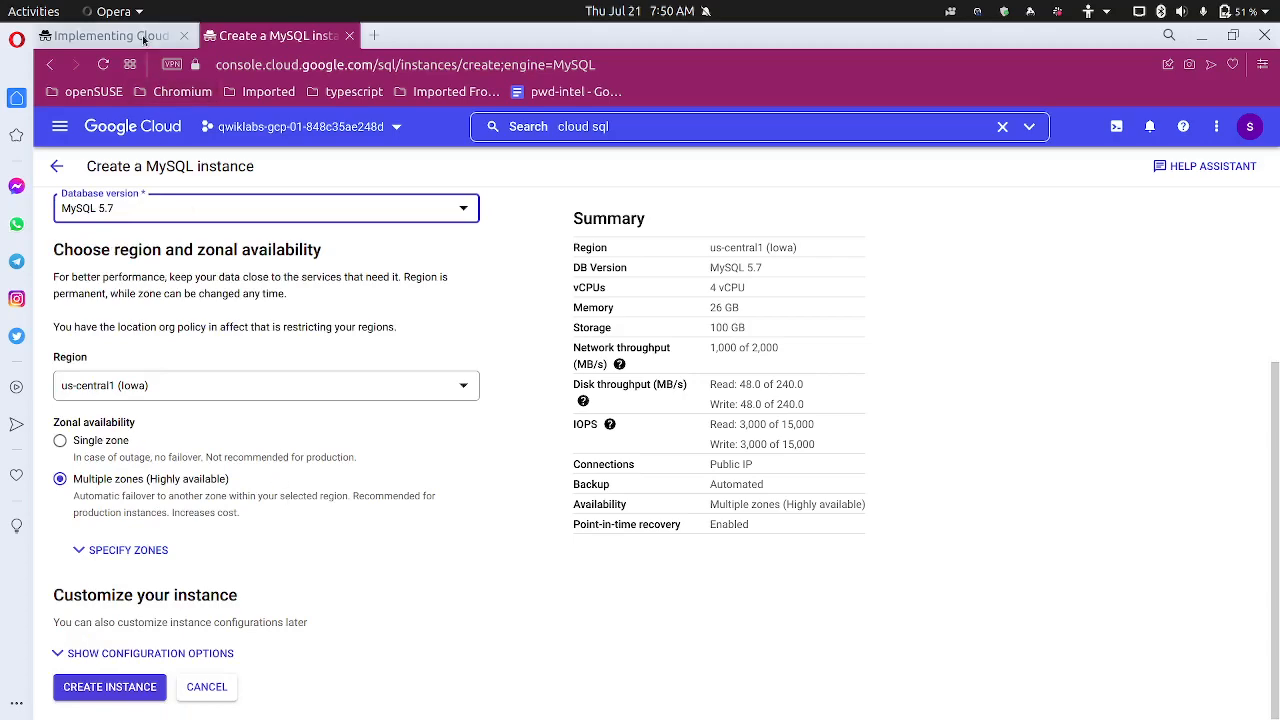
pyautogui.click(143, 36)
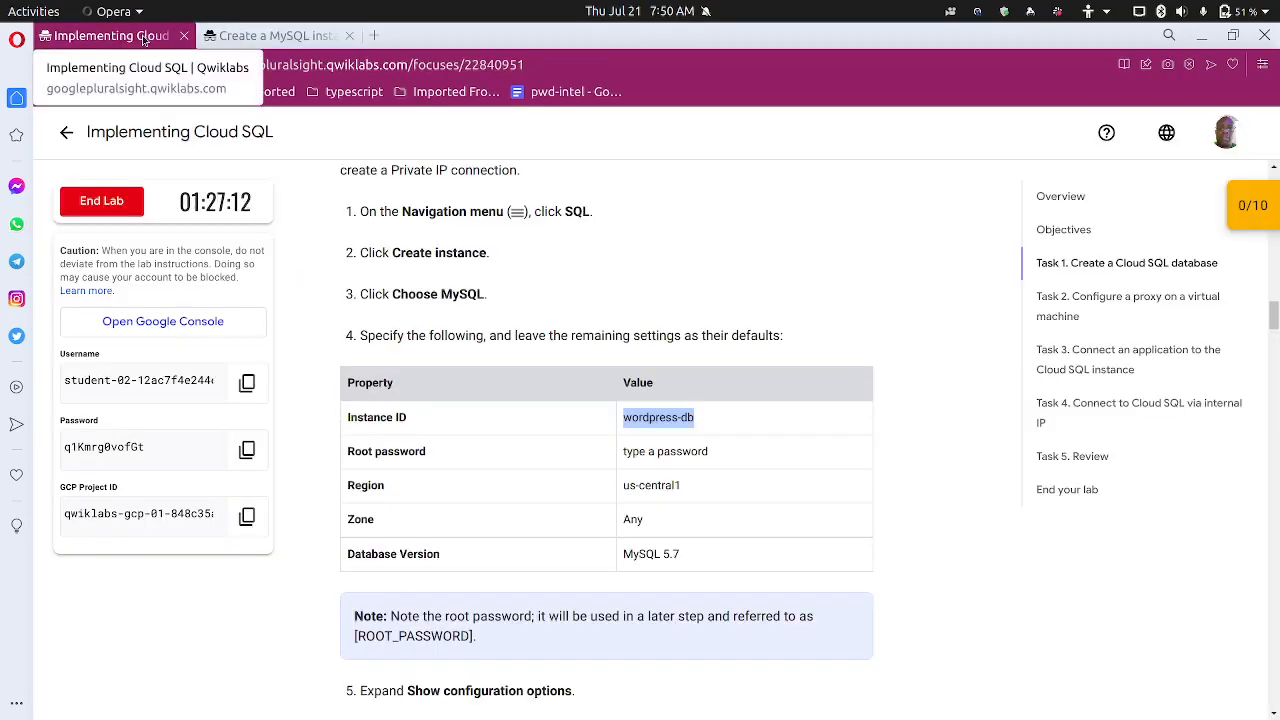
pyautogui.click(272, 36)
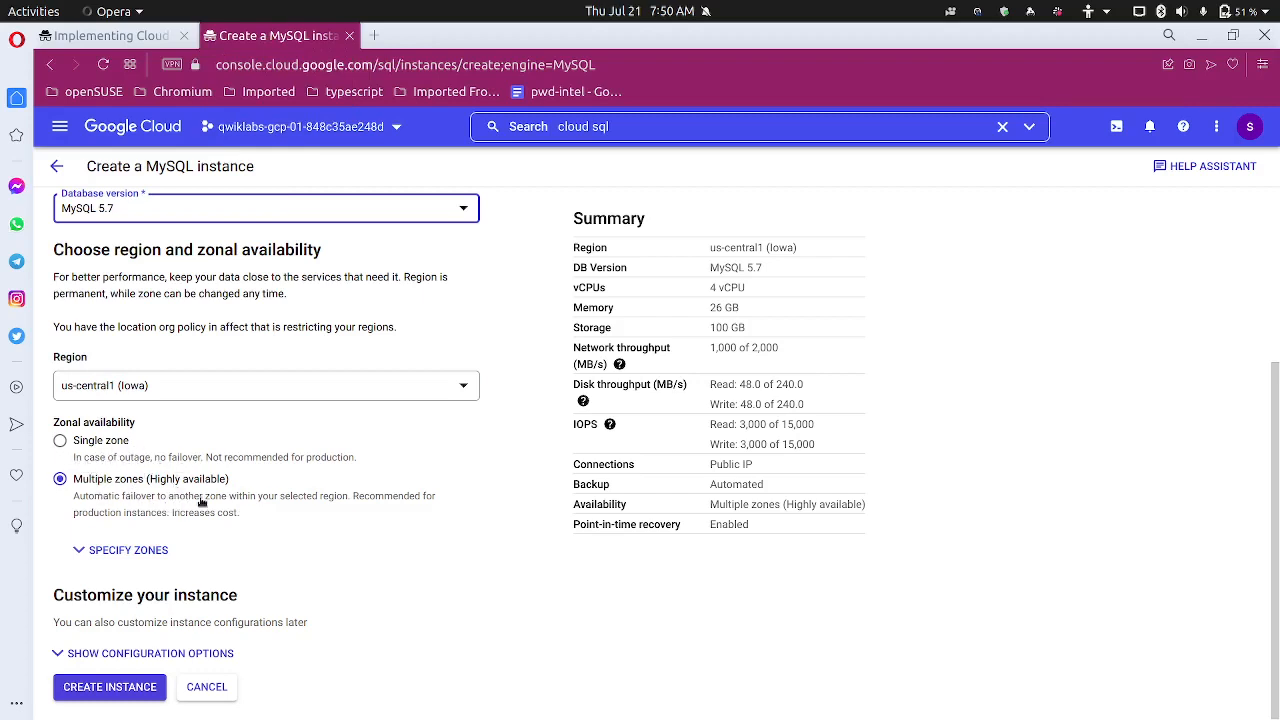
# Leave the secondary zone as Any and create the wordpress-db instance
pyautogui.click(153, 551)
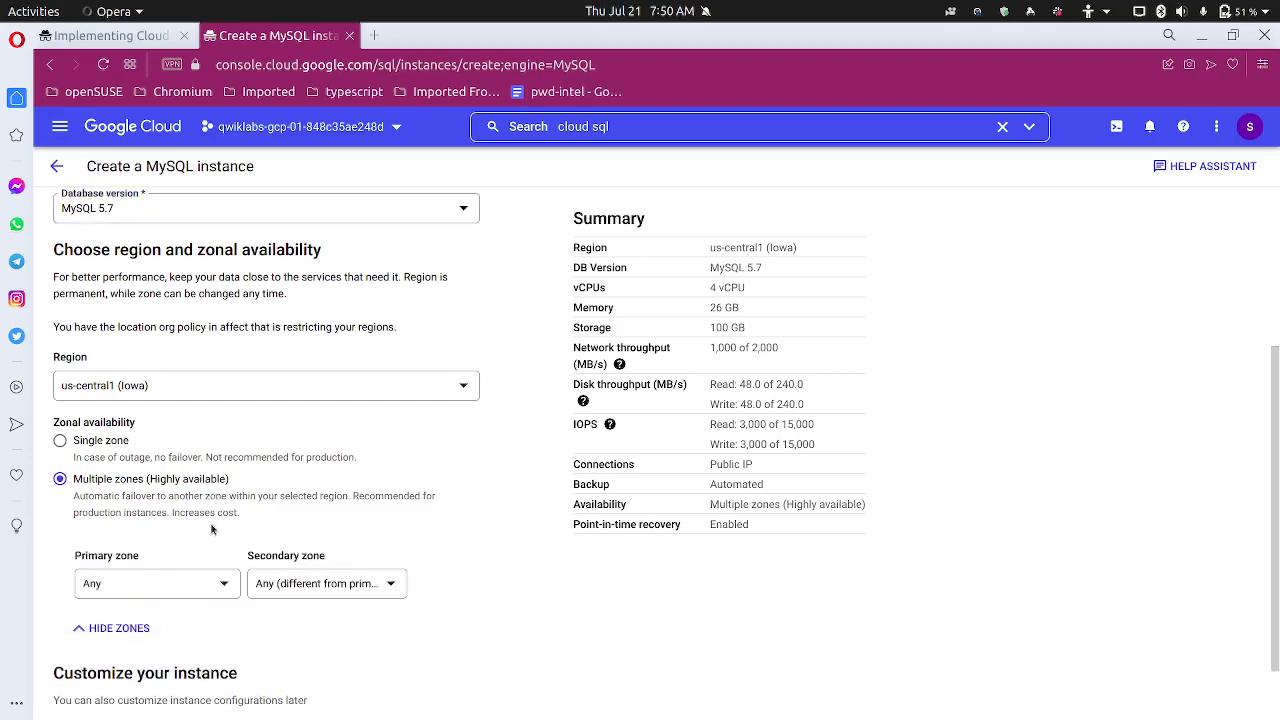
pyautogui.scroll(-1, 212, 530)
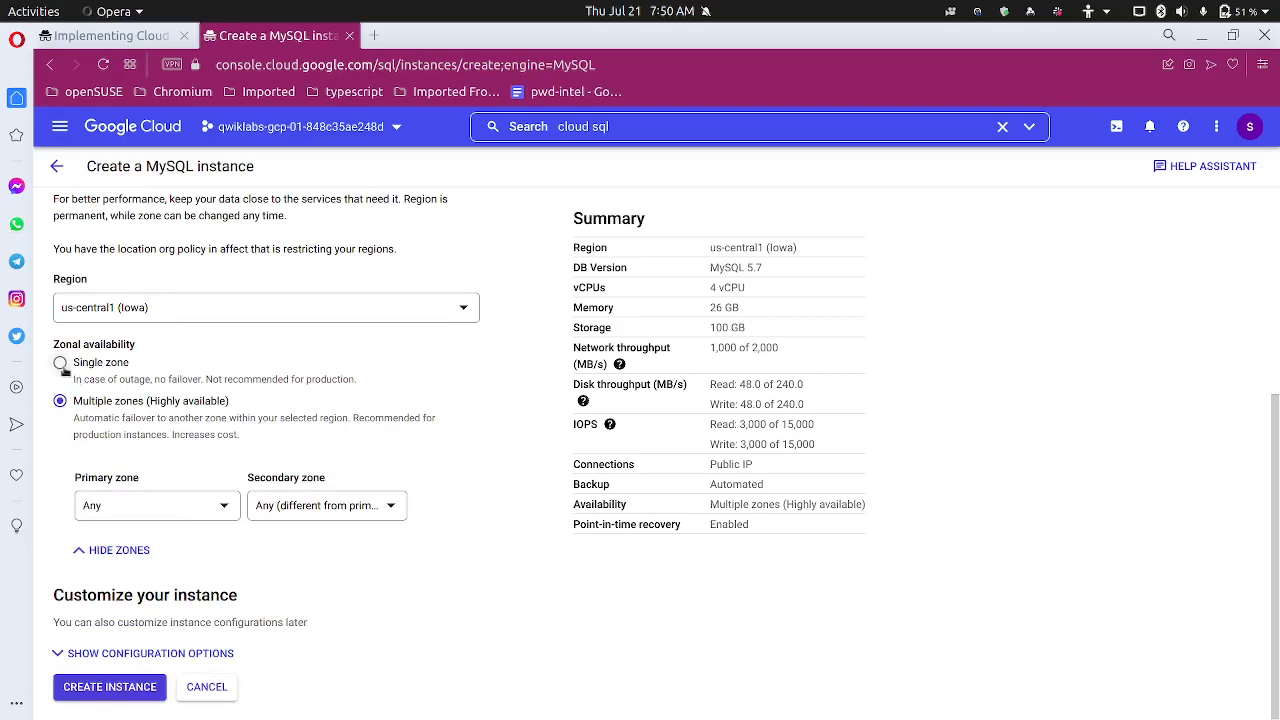
pyautogui.click(352, 510)
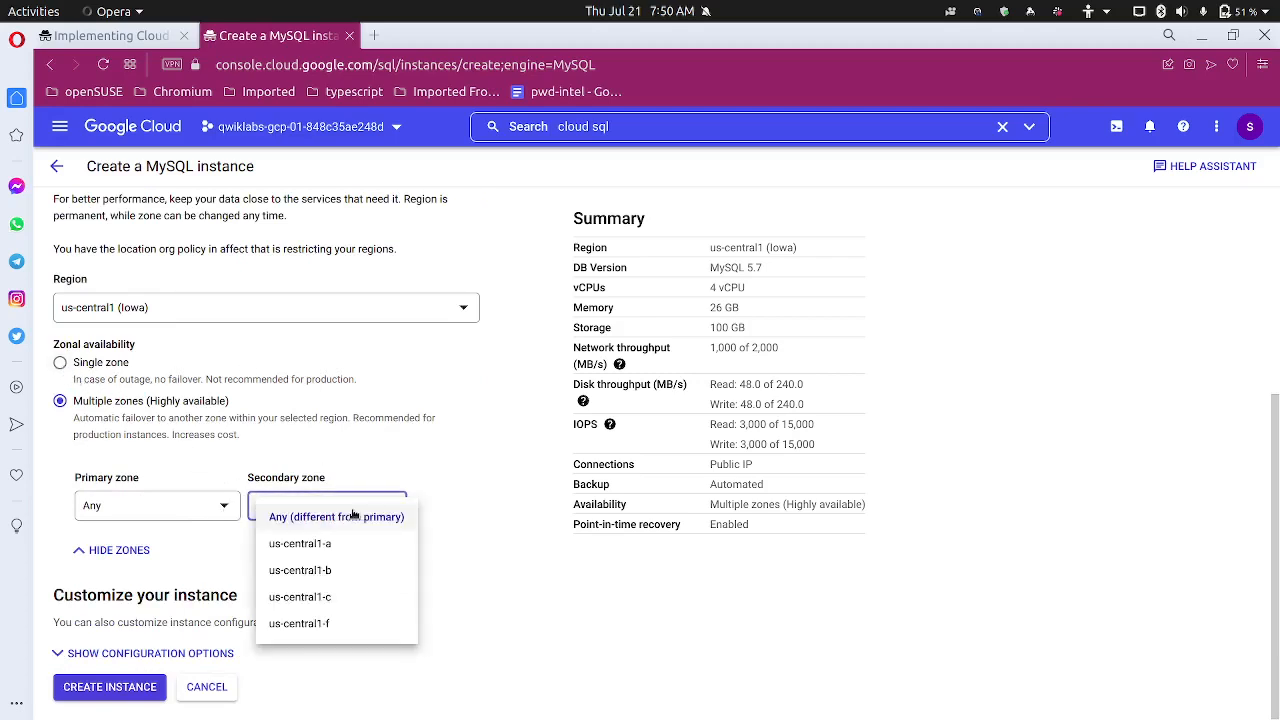
pyautogui.click(458, 497)
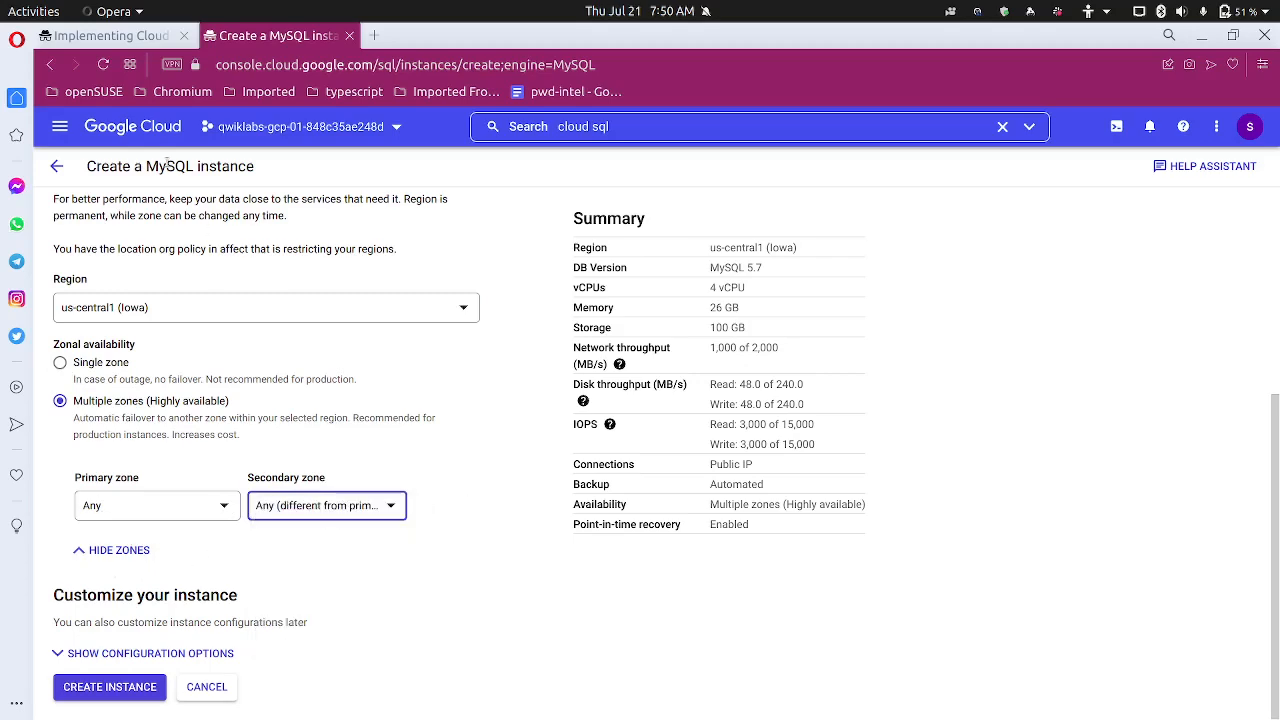
pyautogui.click(145, 40)
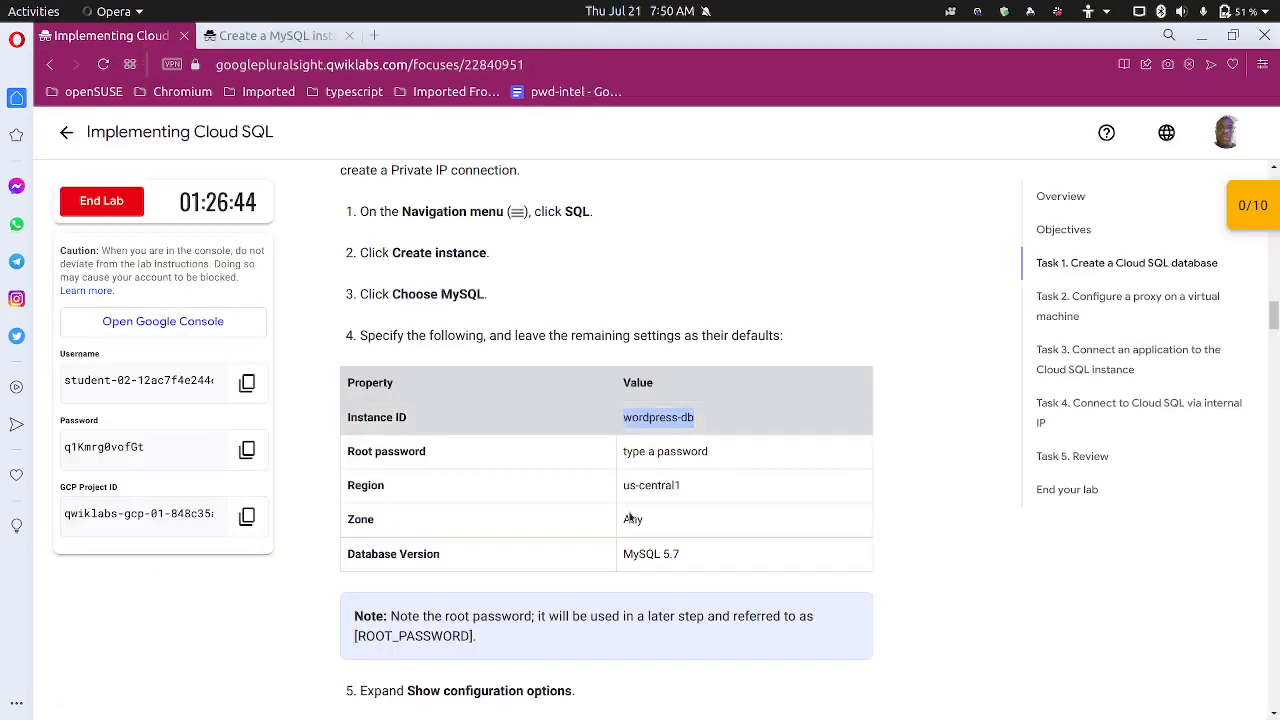
pyautogui.click(282, 36)
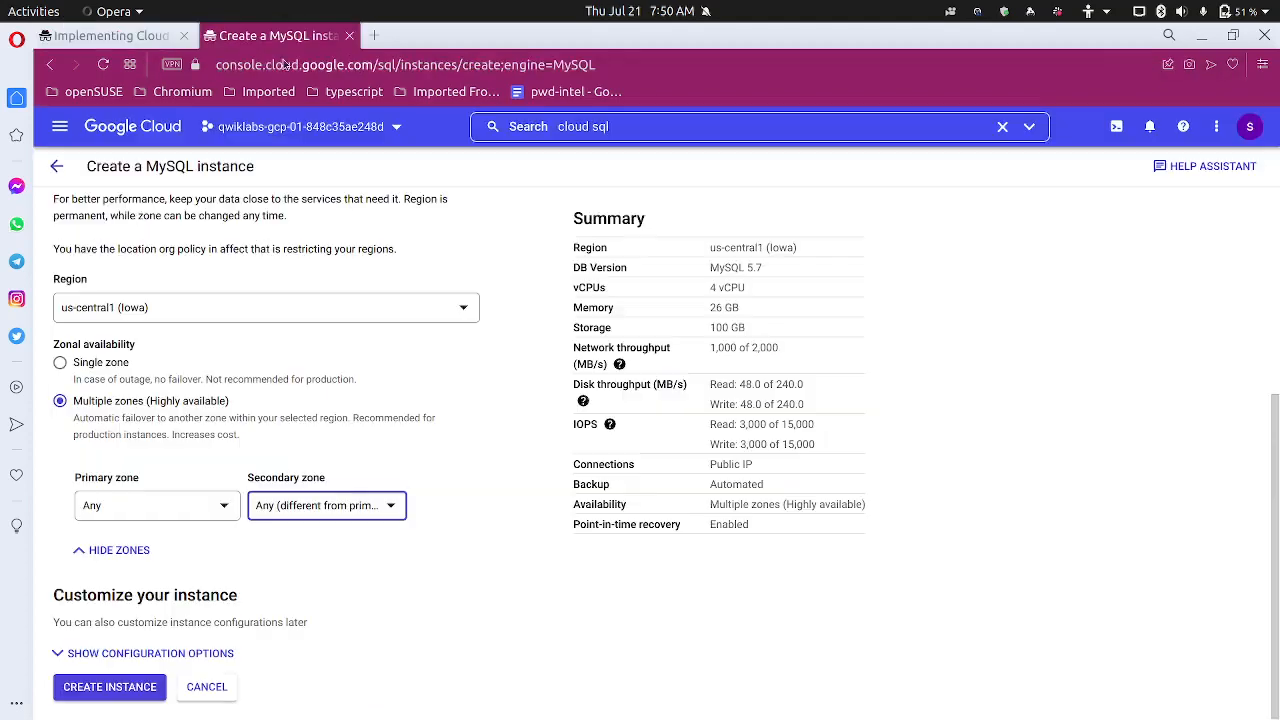
pyautogui.click(142, 40)
pyautogui.click(305, 38)
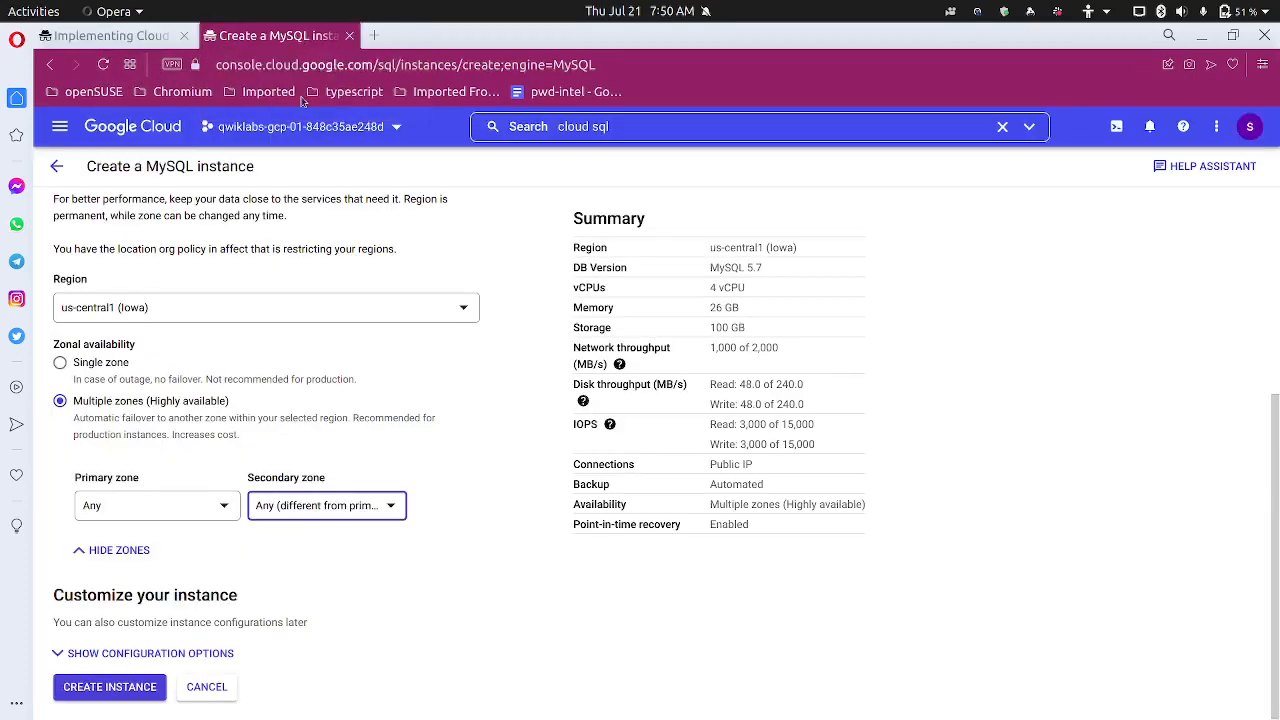
pyautogui.click(133, 690)
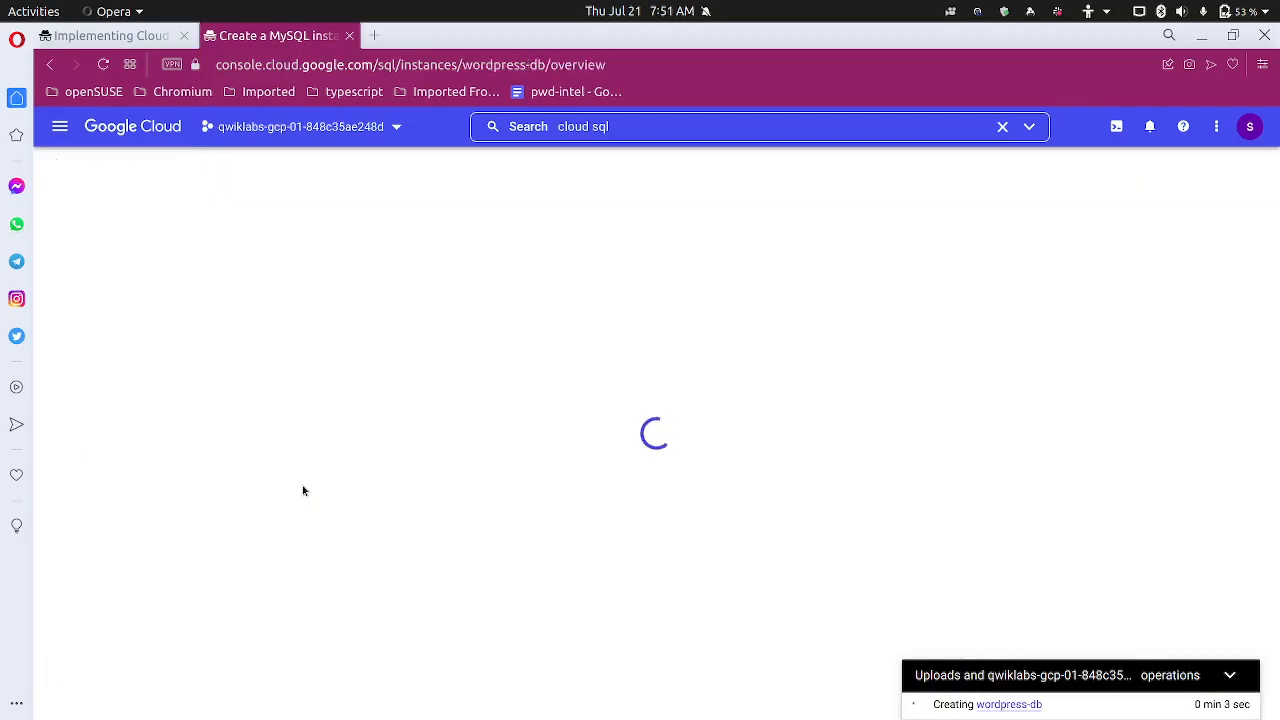
# Read lab steps 5–16, then return to the wordpress-db overview still being created
pyautogui.click(140, 36)
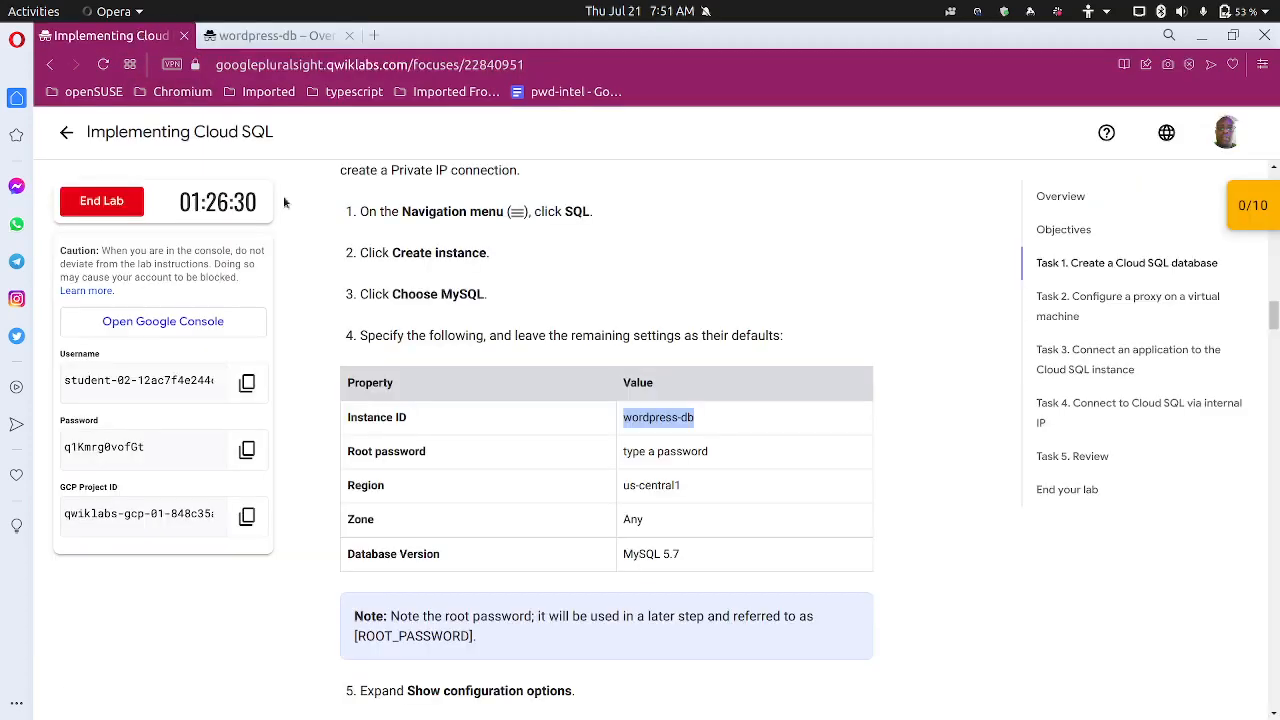
pyautogui.scroll(-2, 440, 487)
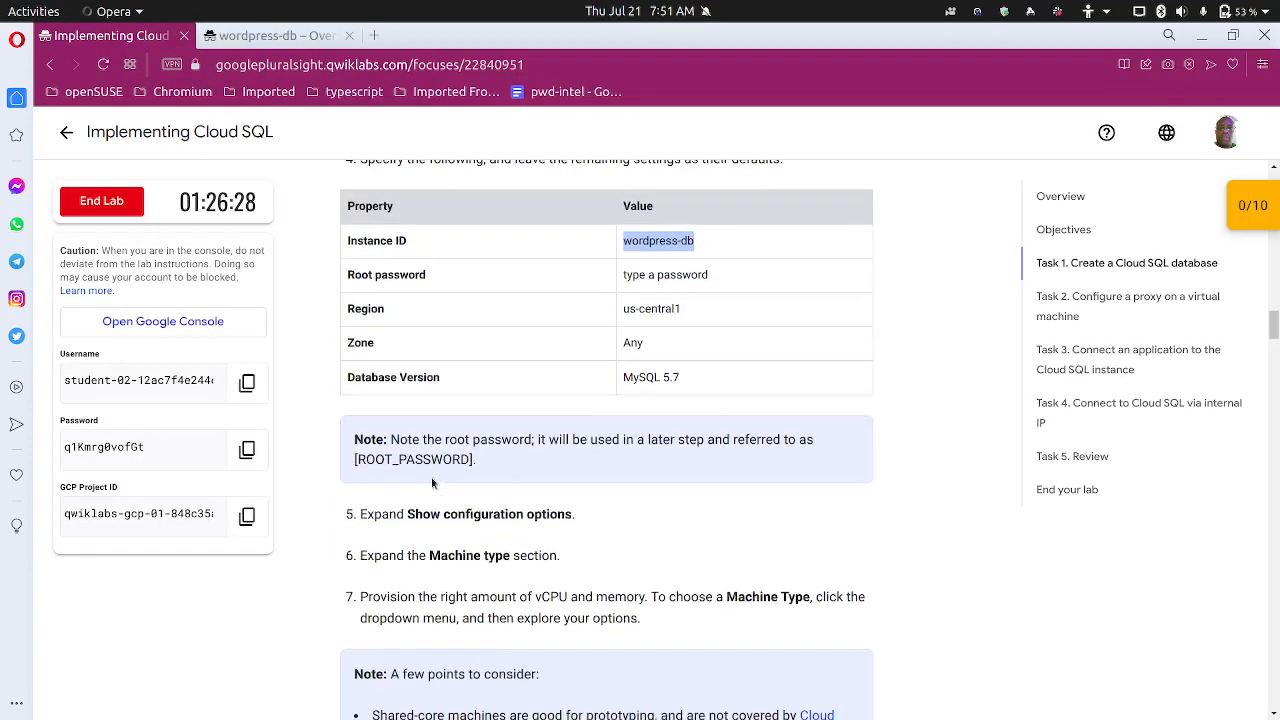
pyautogui.scroll(-2, 431, 477)
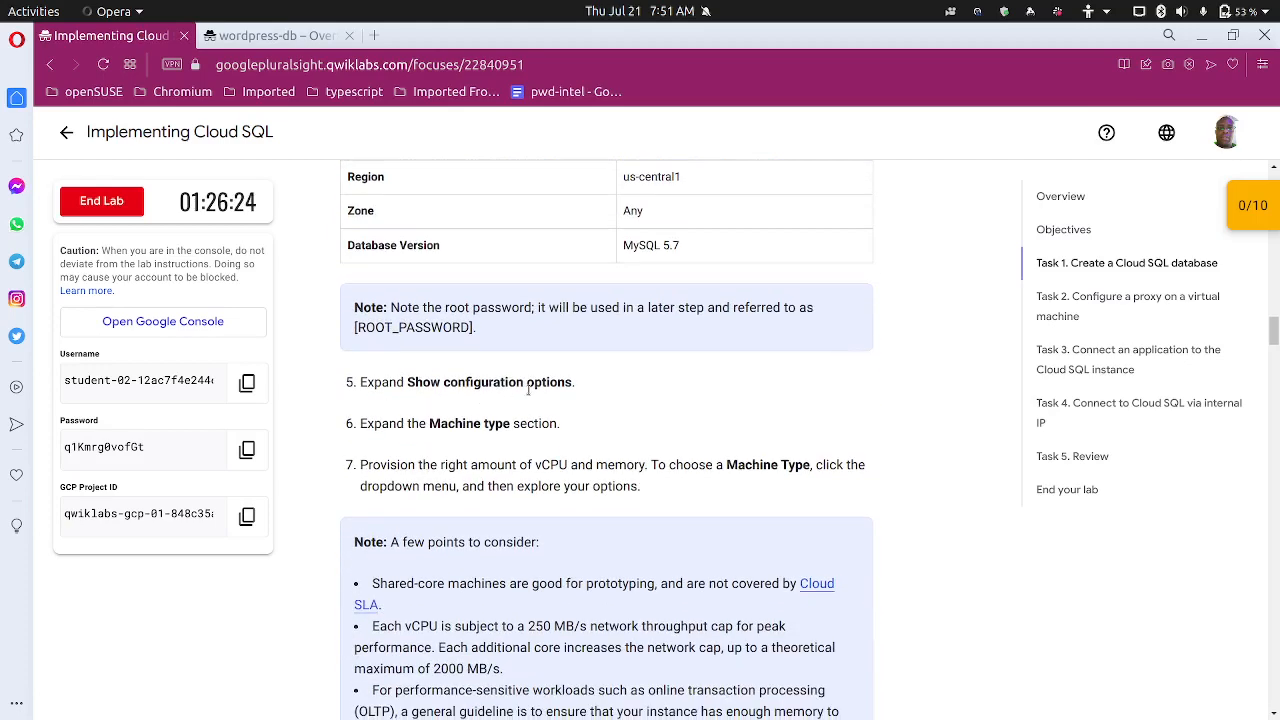
pyautogui.scroll(2, 517, 402)
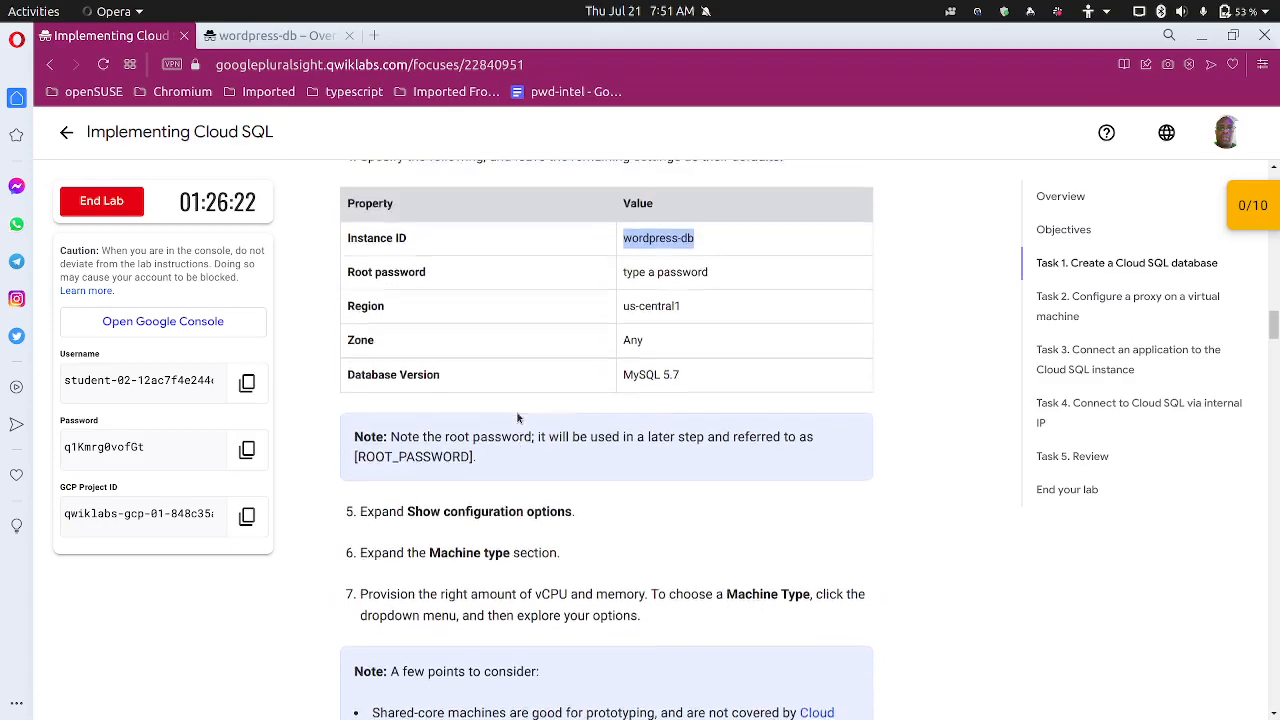
pyautogui.scroll(-3, 517, 410)
pyautogui.scroll(-3, 518, 411)
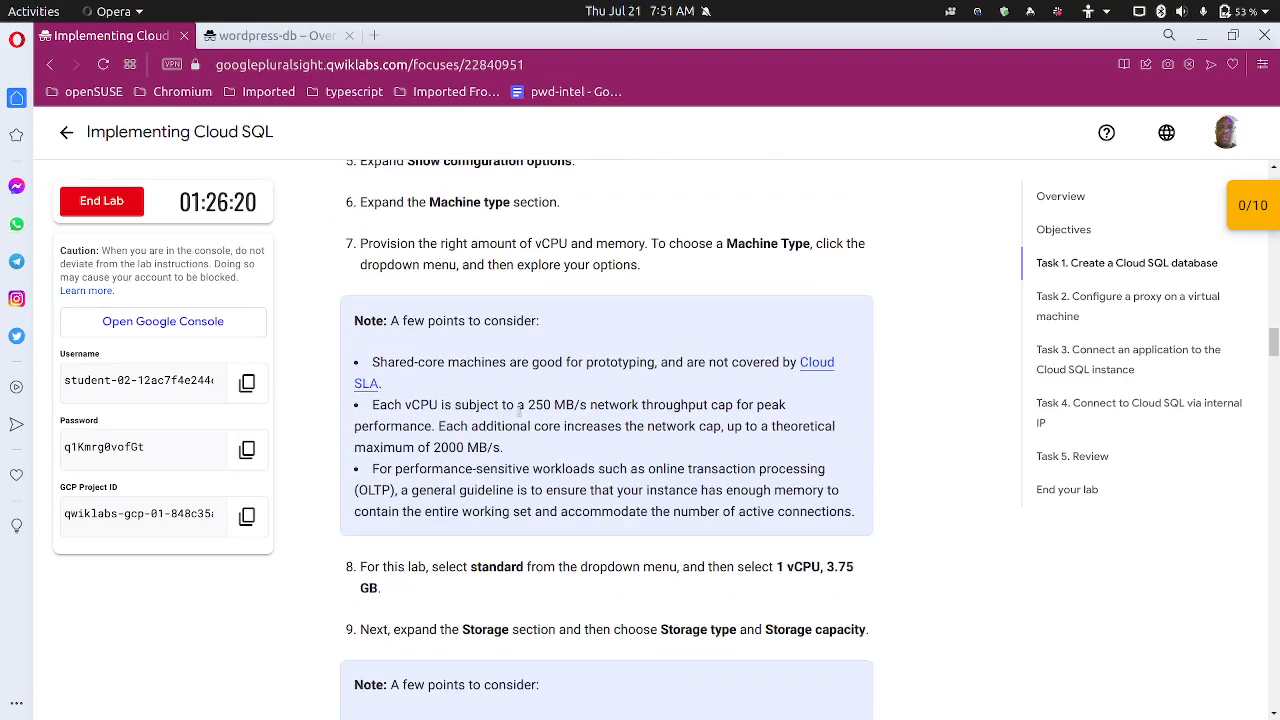
pyautogui.scroll(-10, 520, 408)
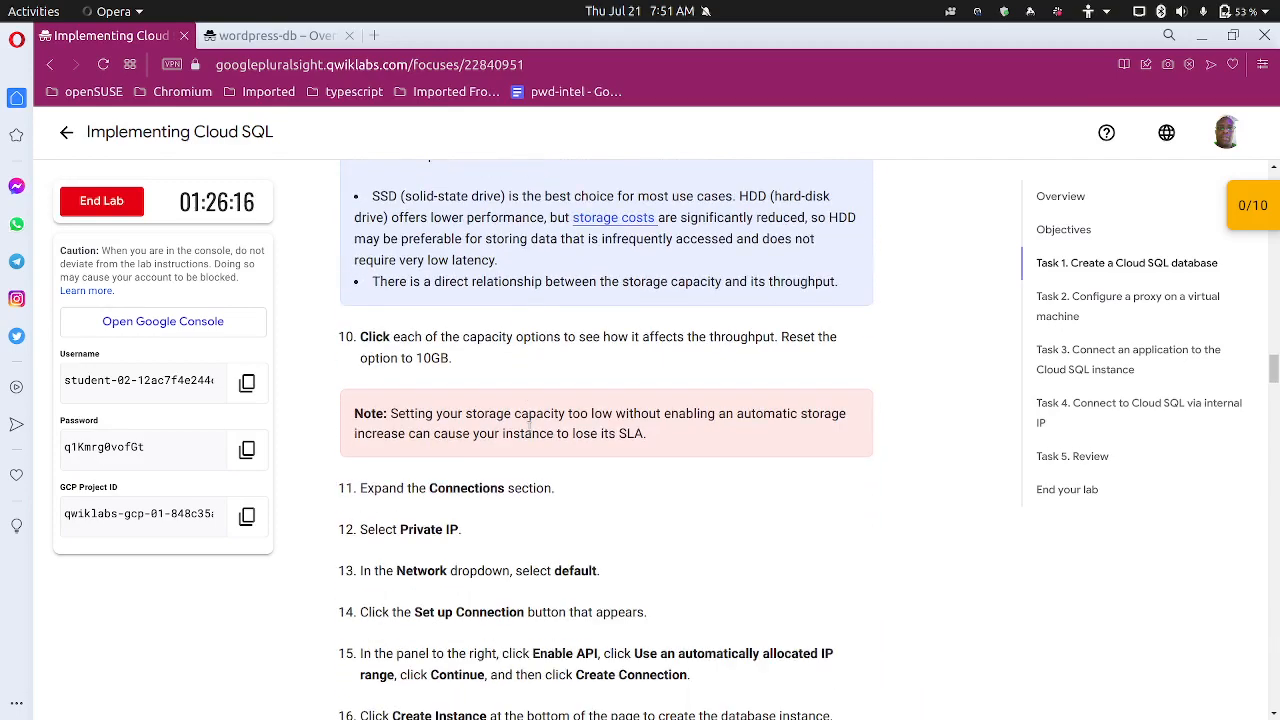
pyautogui.scroll(7, 530, 425)
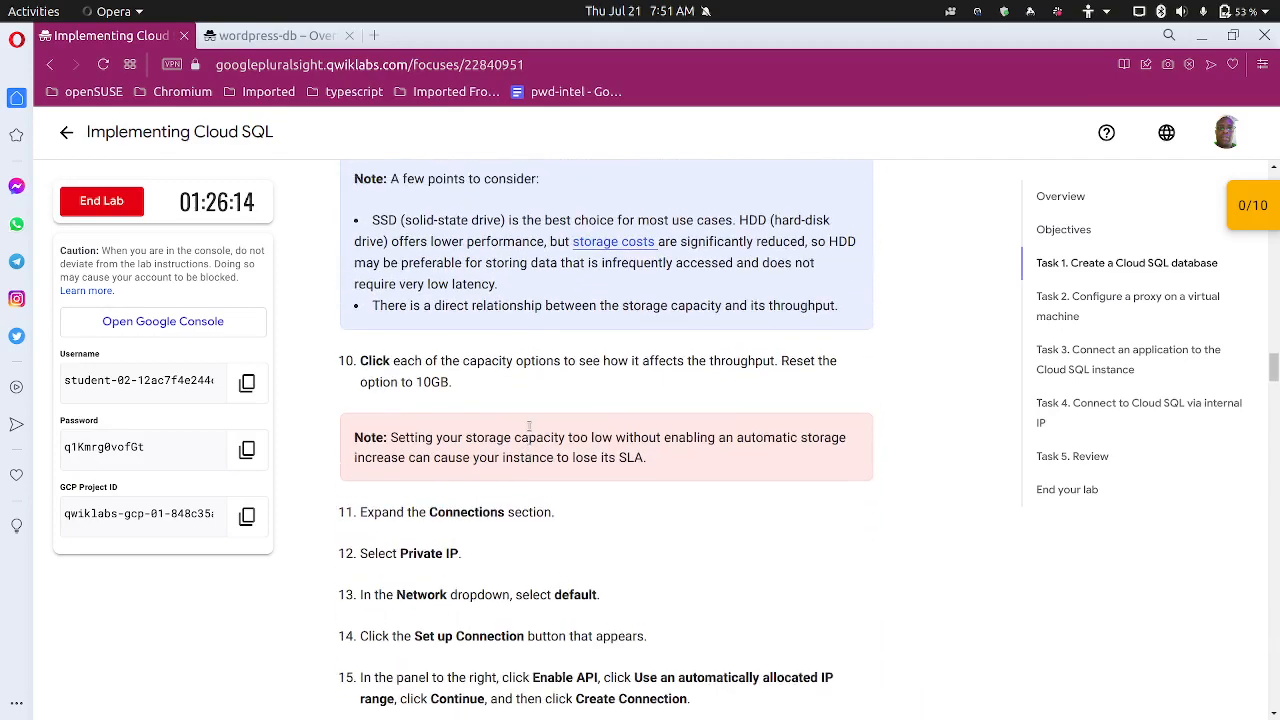
pyautogui.scroll(5, 528, 430)
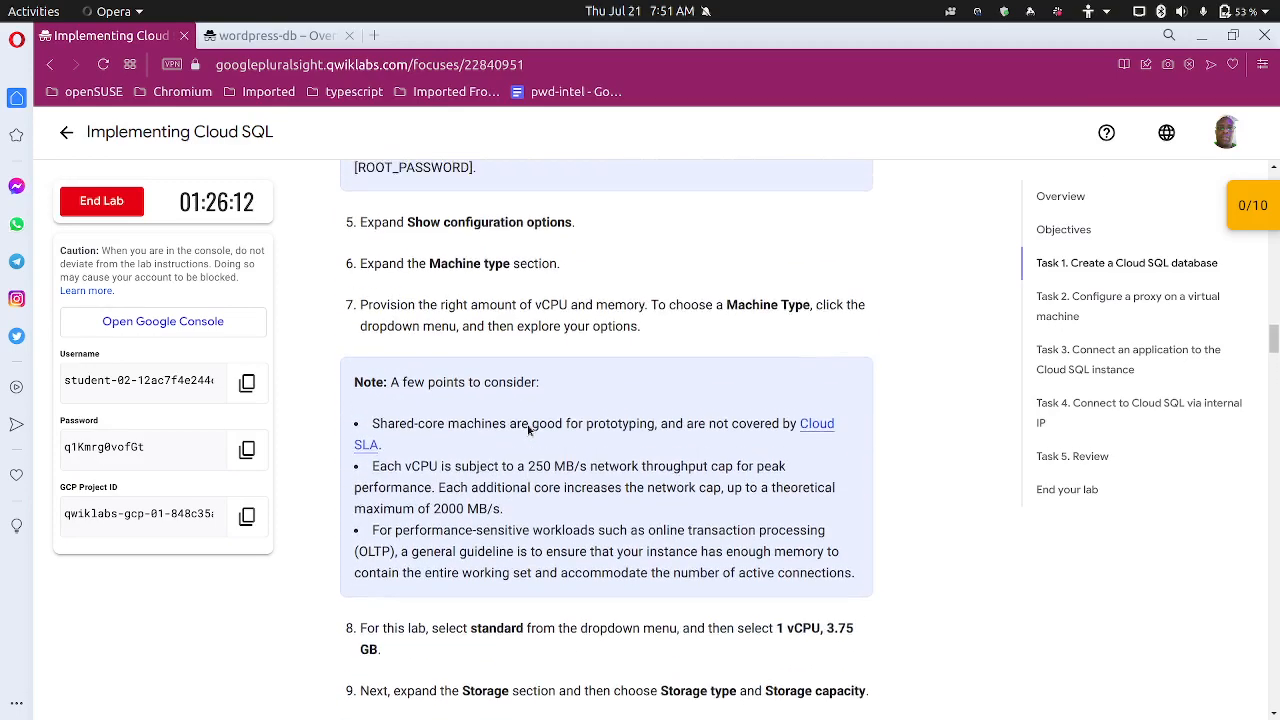
pyautogui.click(290, 38)
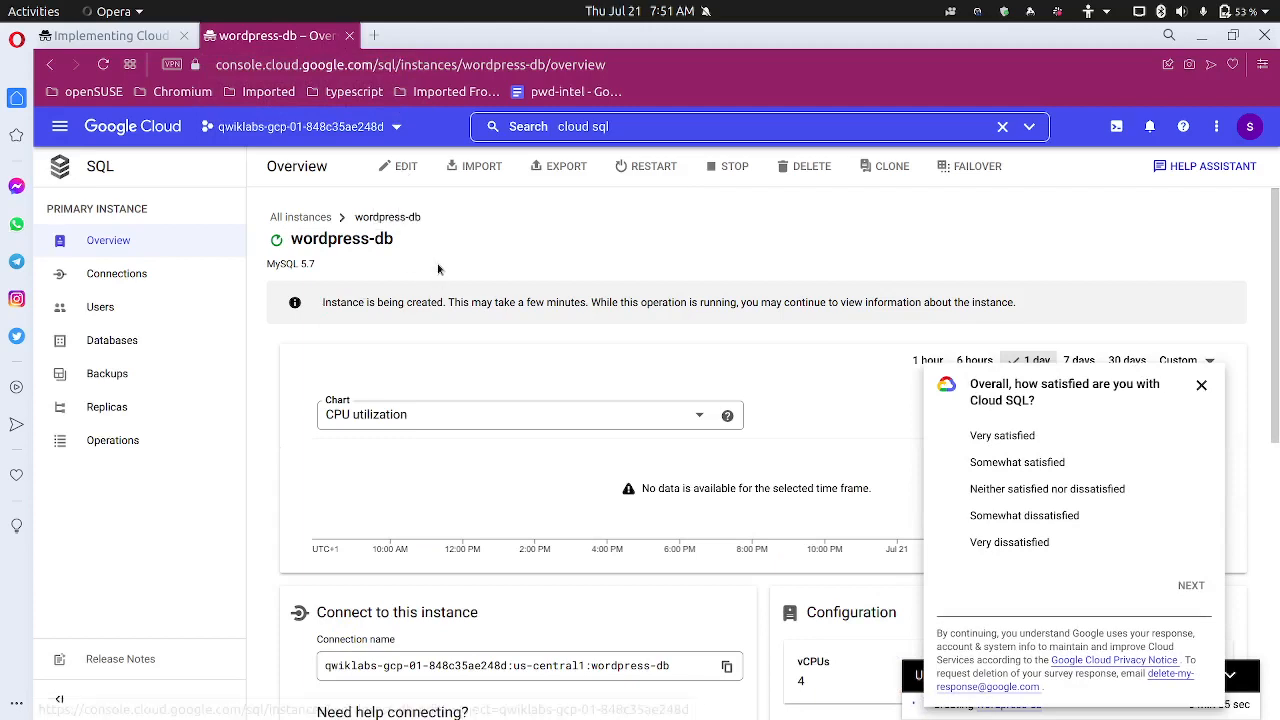
pyautogui.click(1201, 386)
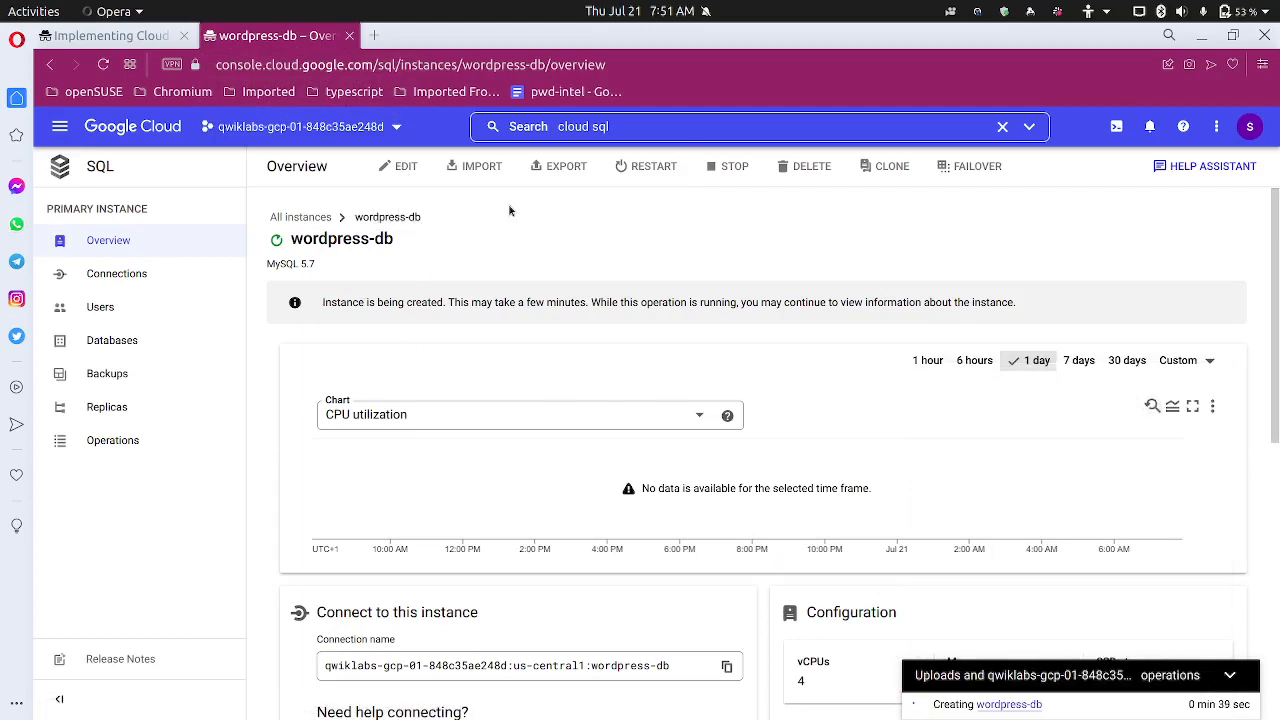
pyautogui.click(141, 40)
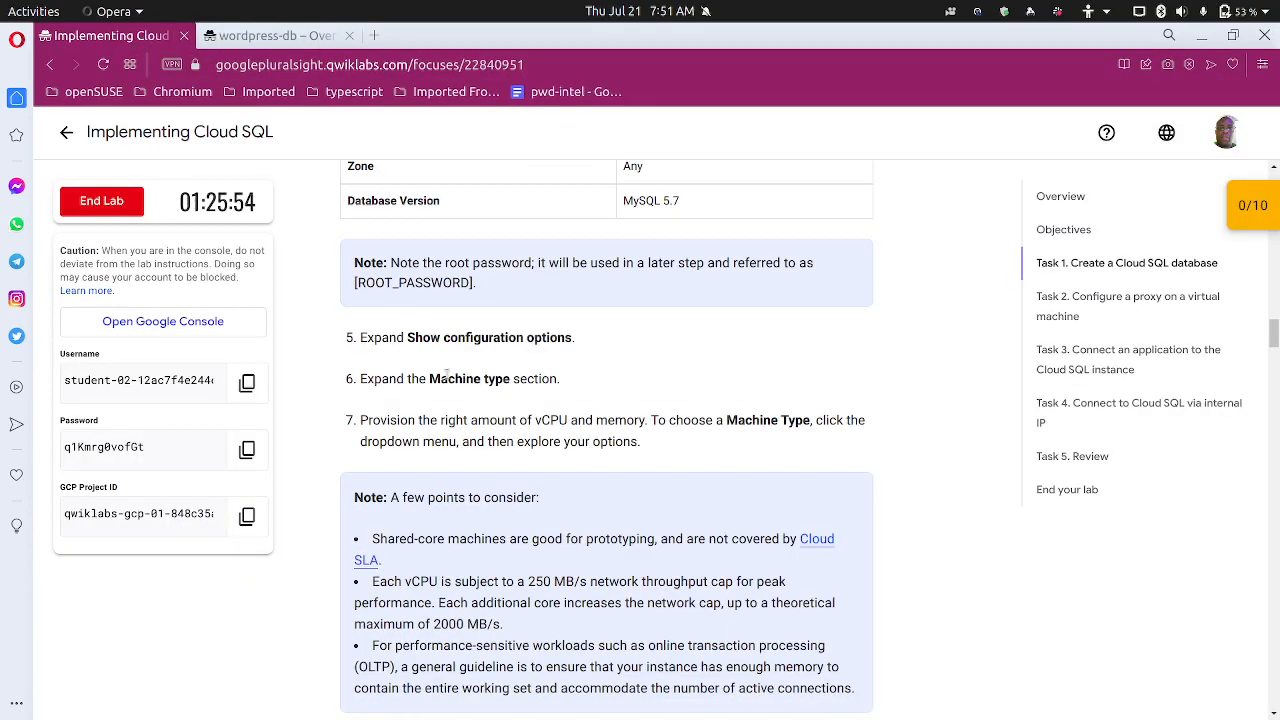
pyautogui.scroll(-1, 479, 392)
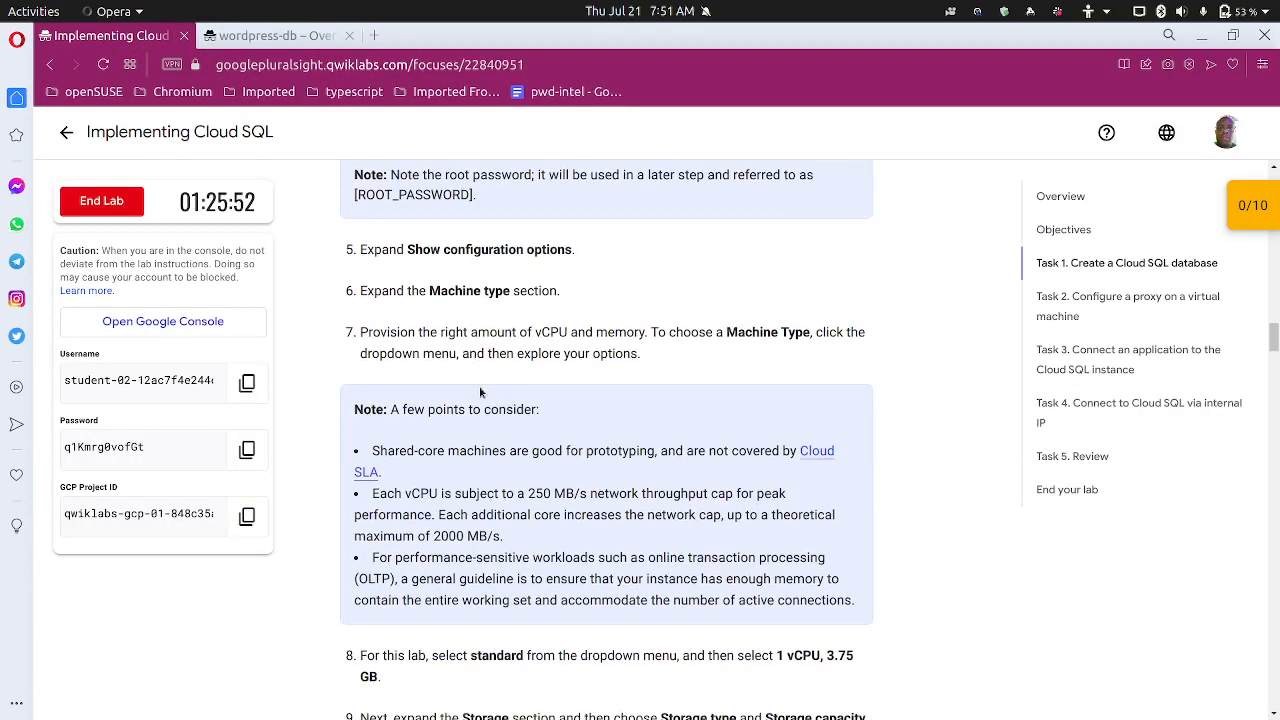
pyautogui.scroll(-3, 479, 392)
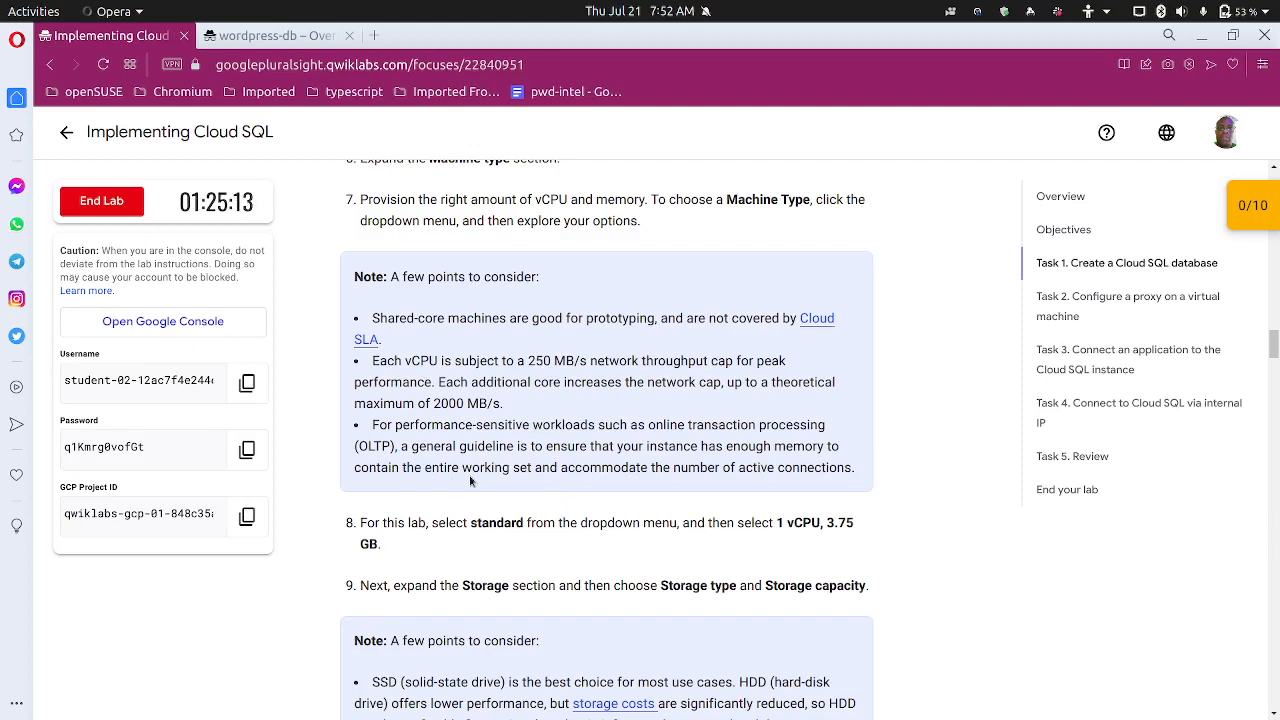
pyautogui.scroll(-2, 469, 475)
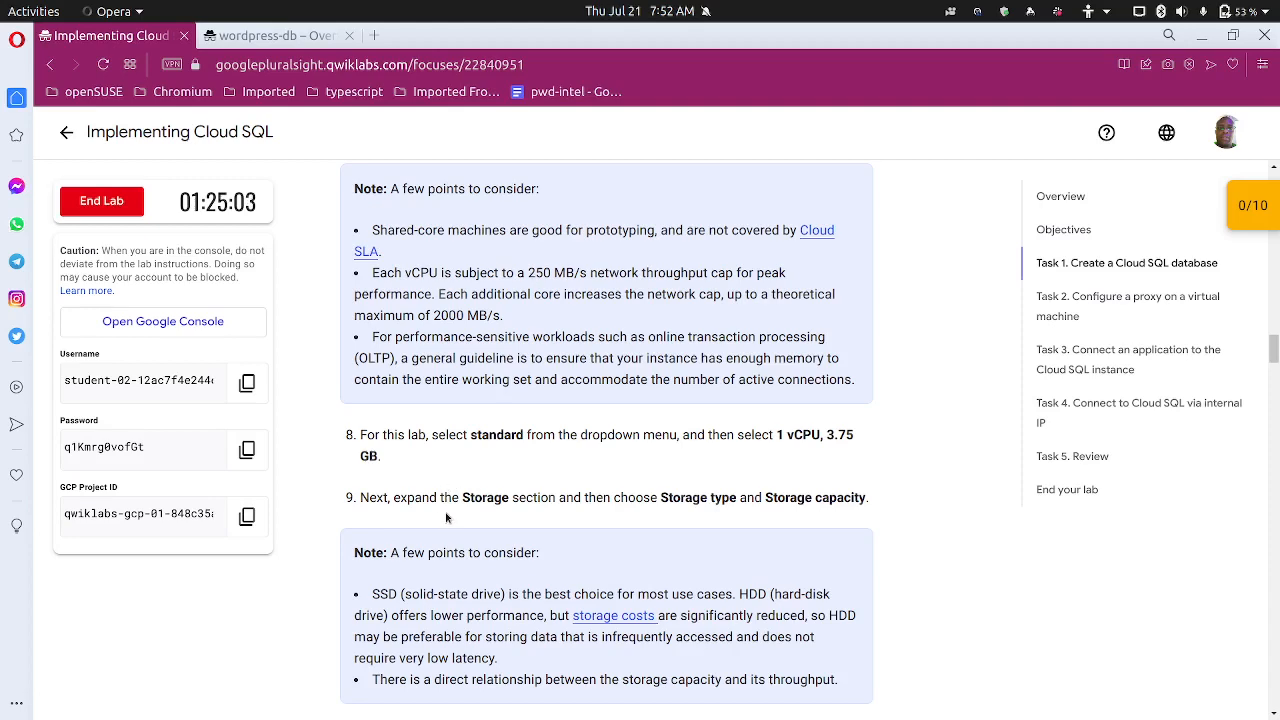
pyautogui.scroll(-1, 550, 513)
pyautogui.scroll(-1, 552, 510)
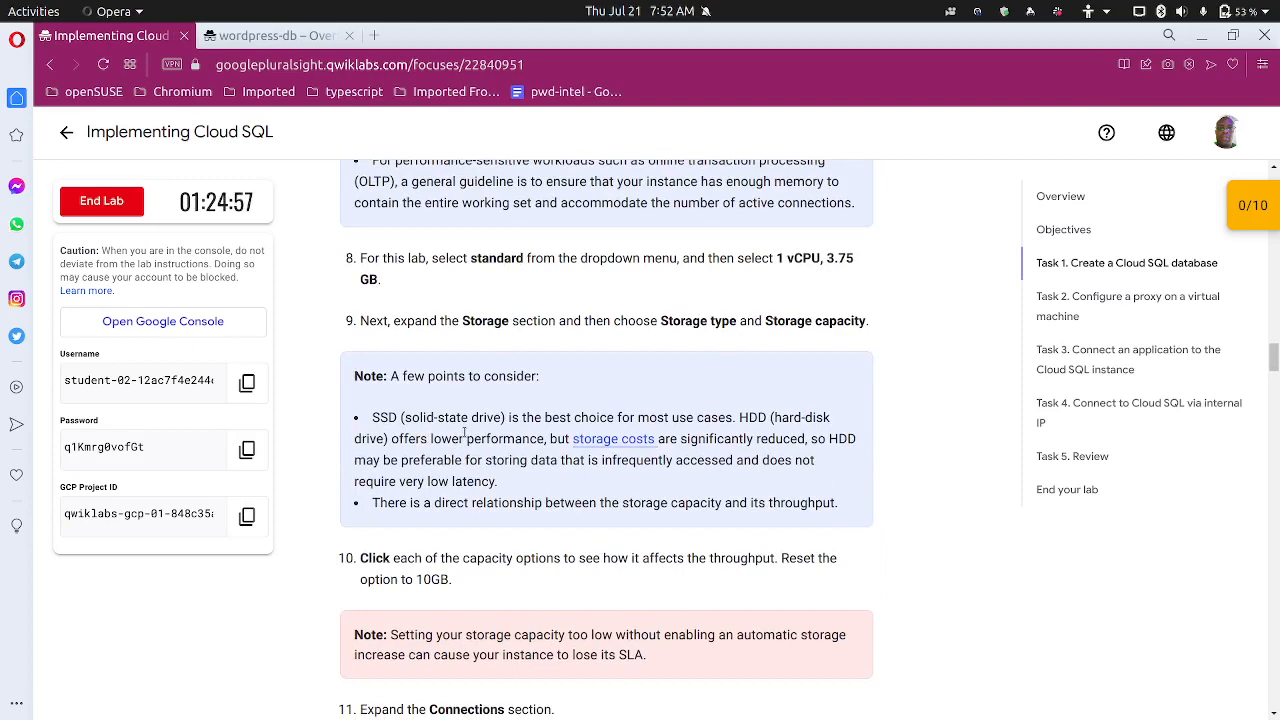
pyautogui.scroll(-3, 464, 432)
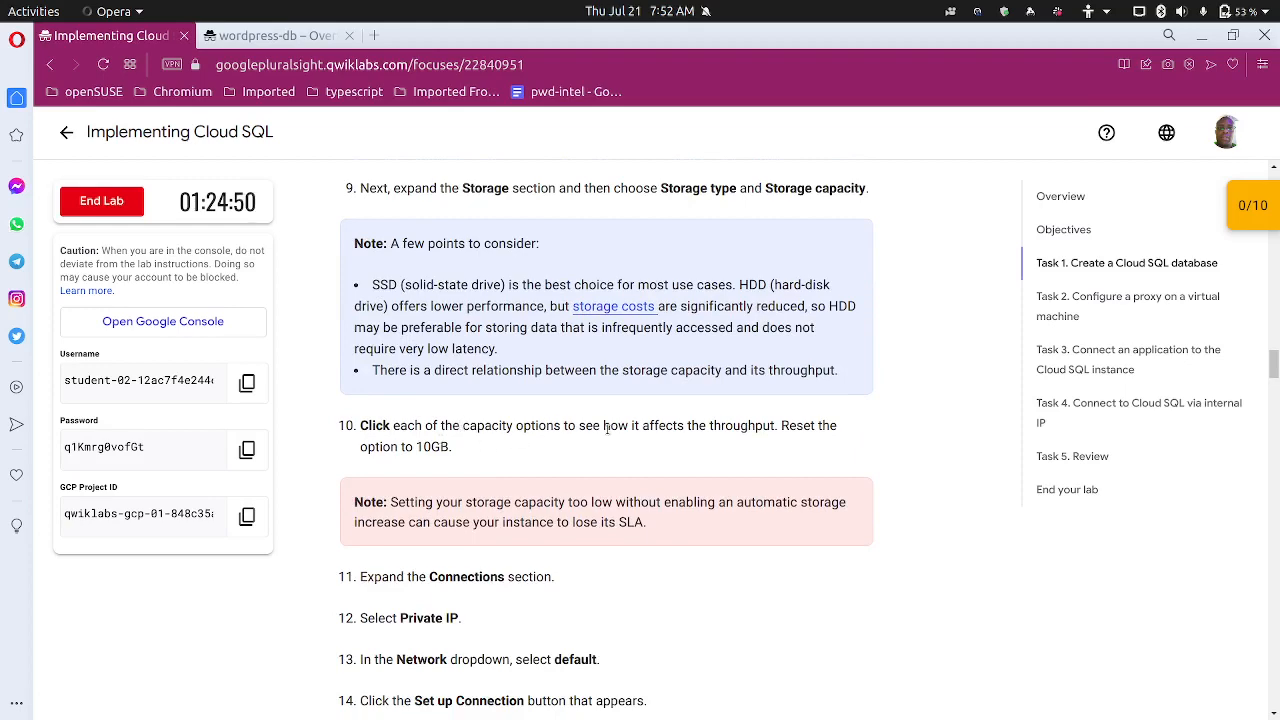
pyautogui.scroll(-2, 520, 450)
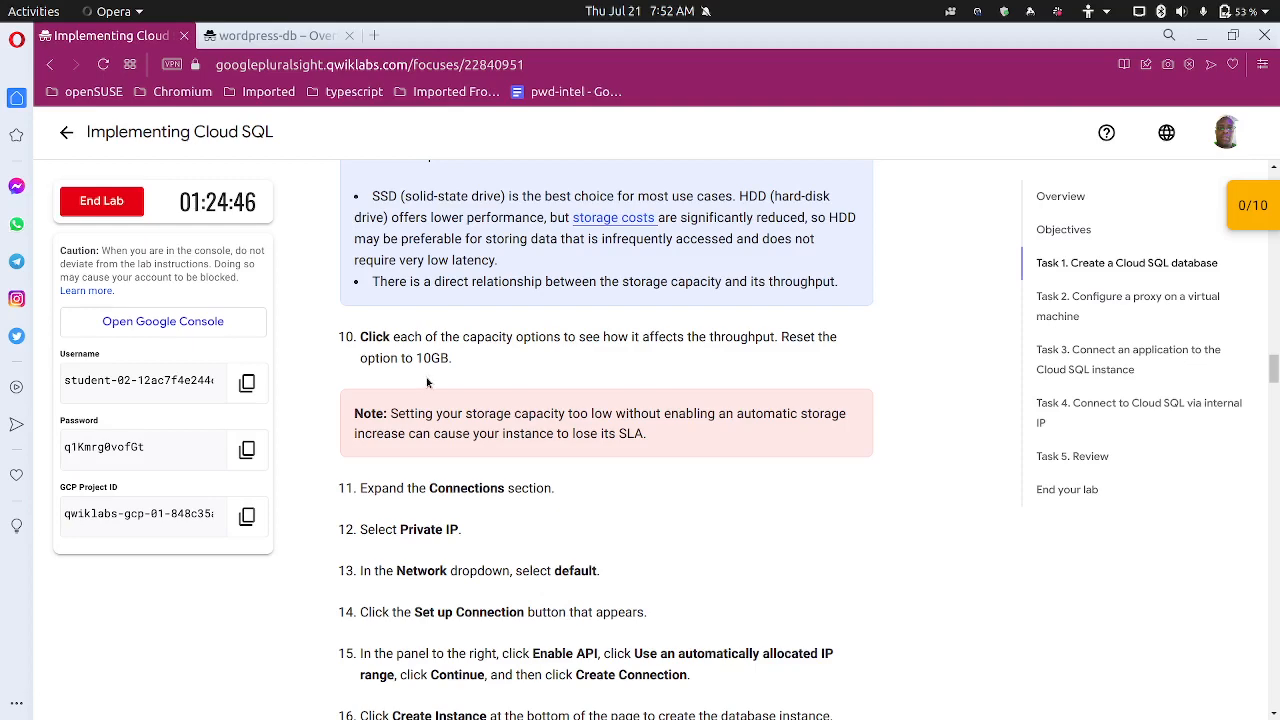
pyautogui.scroll(4, 430, 385)
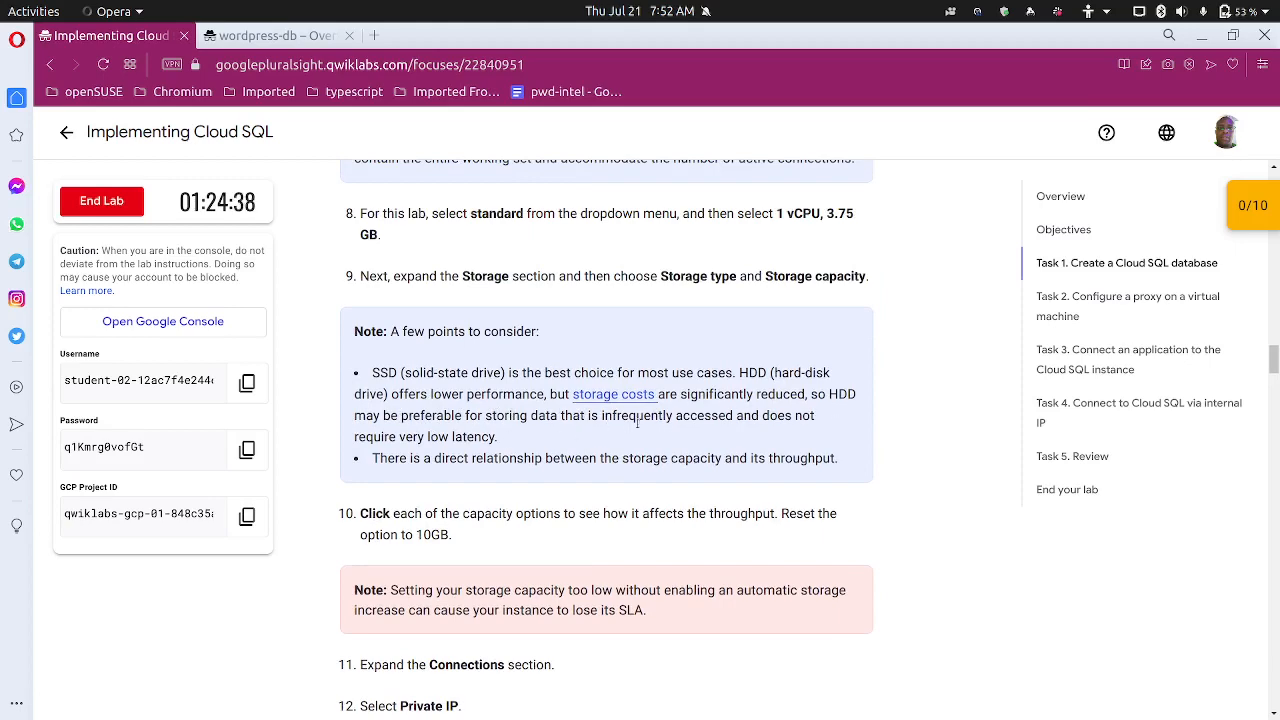
pyautogui.scroll(-2, 637, 423)
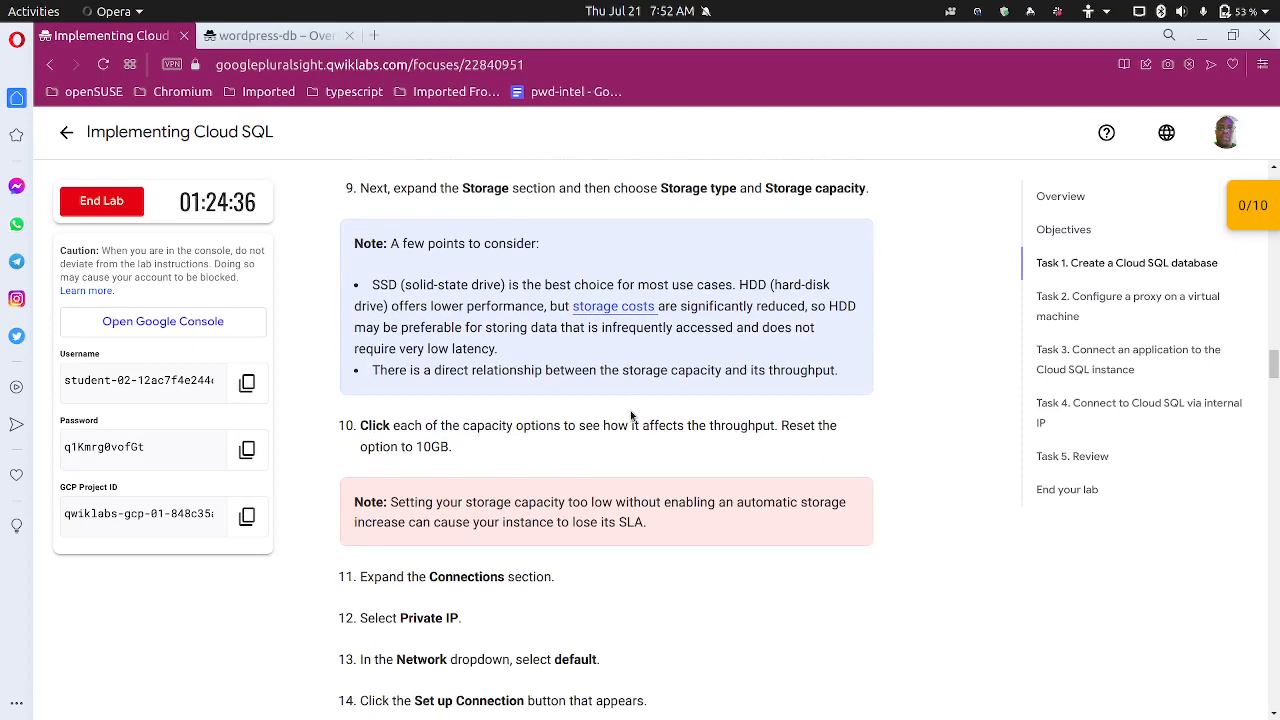
pyautogui.click(275, 35)
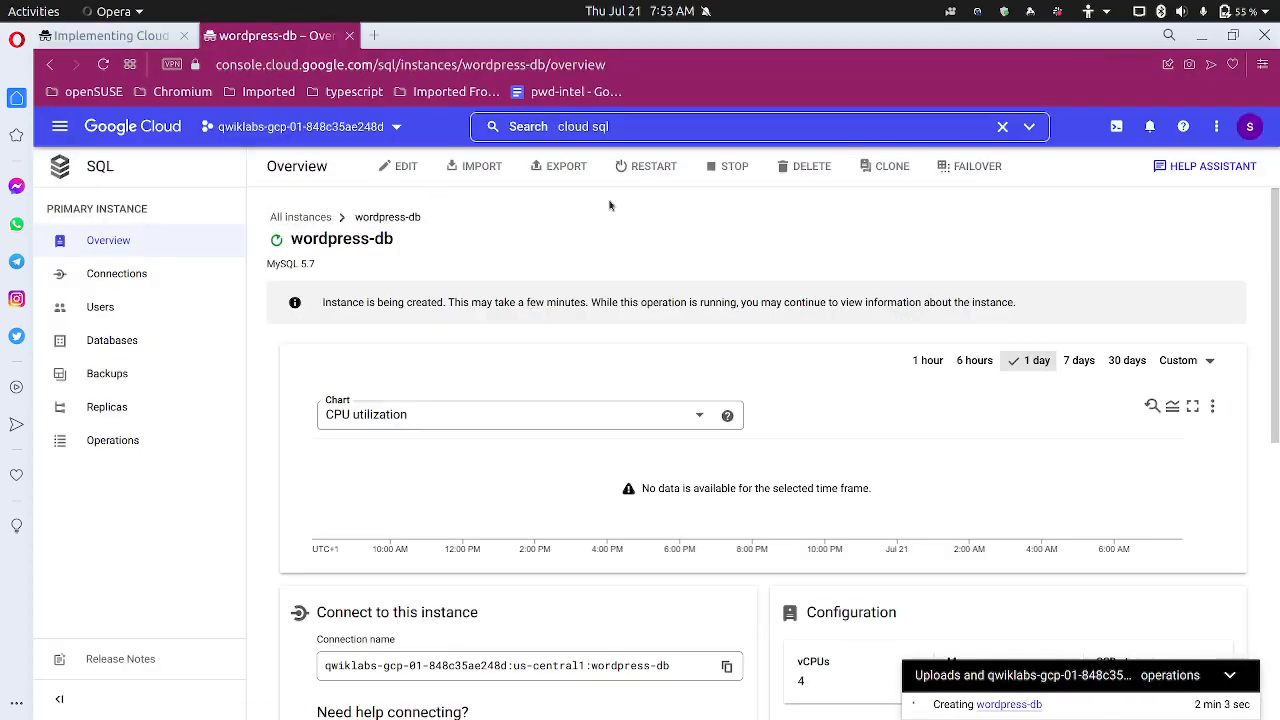
# Reload the wordpress-db overview to reveal its public IP, then return to the lab's Private IP steps
pyautogui.click(103, 66)
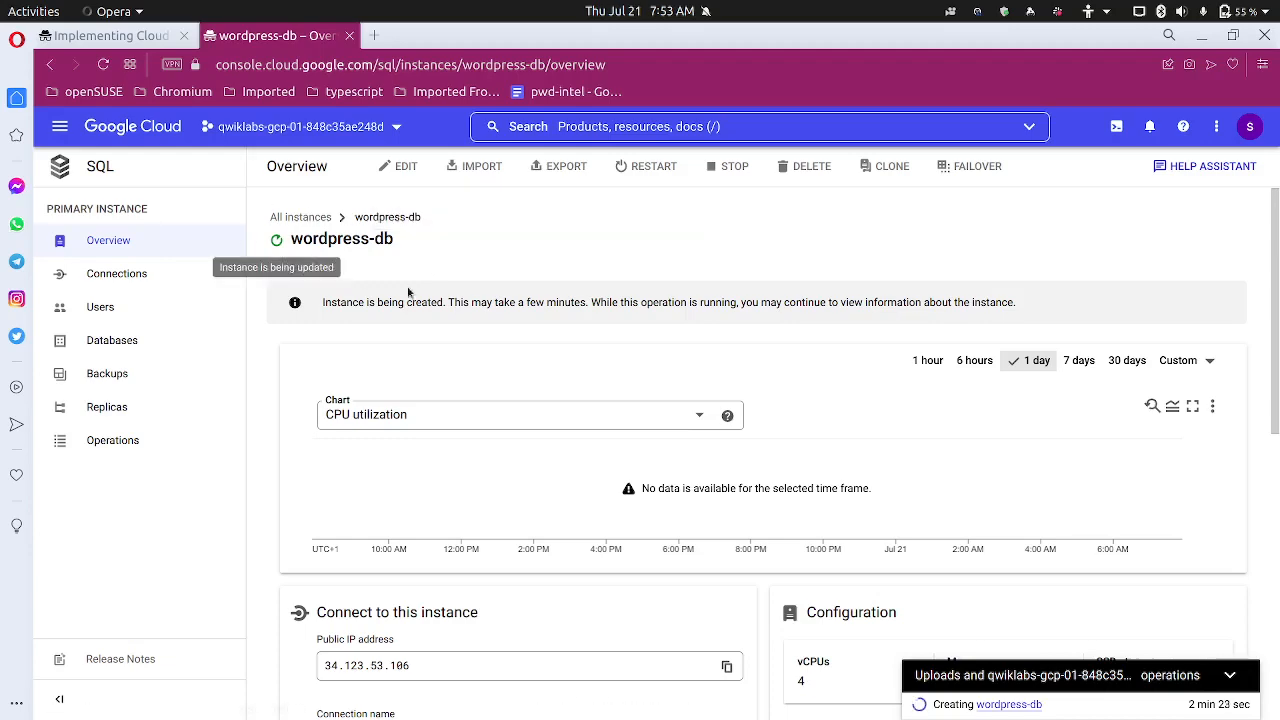
pyautogui.scroll(-3, 414, 287)
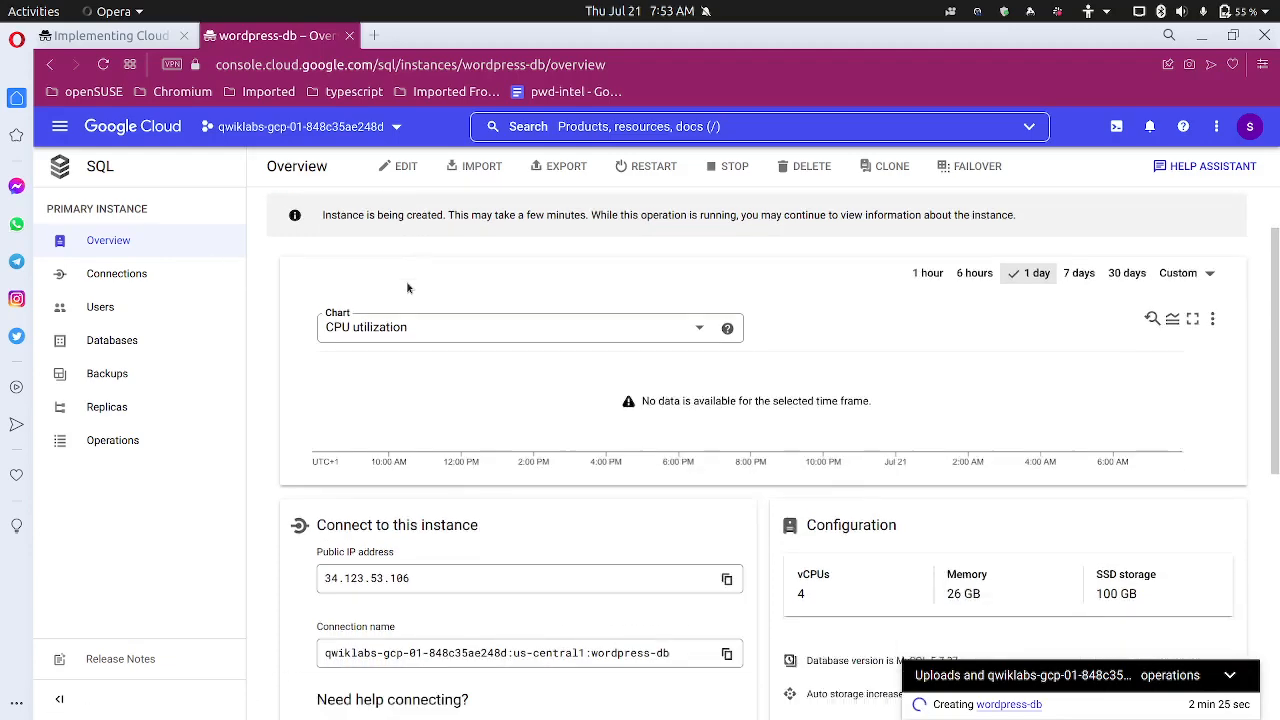
pyautogui.scroll(3, 408, 287)
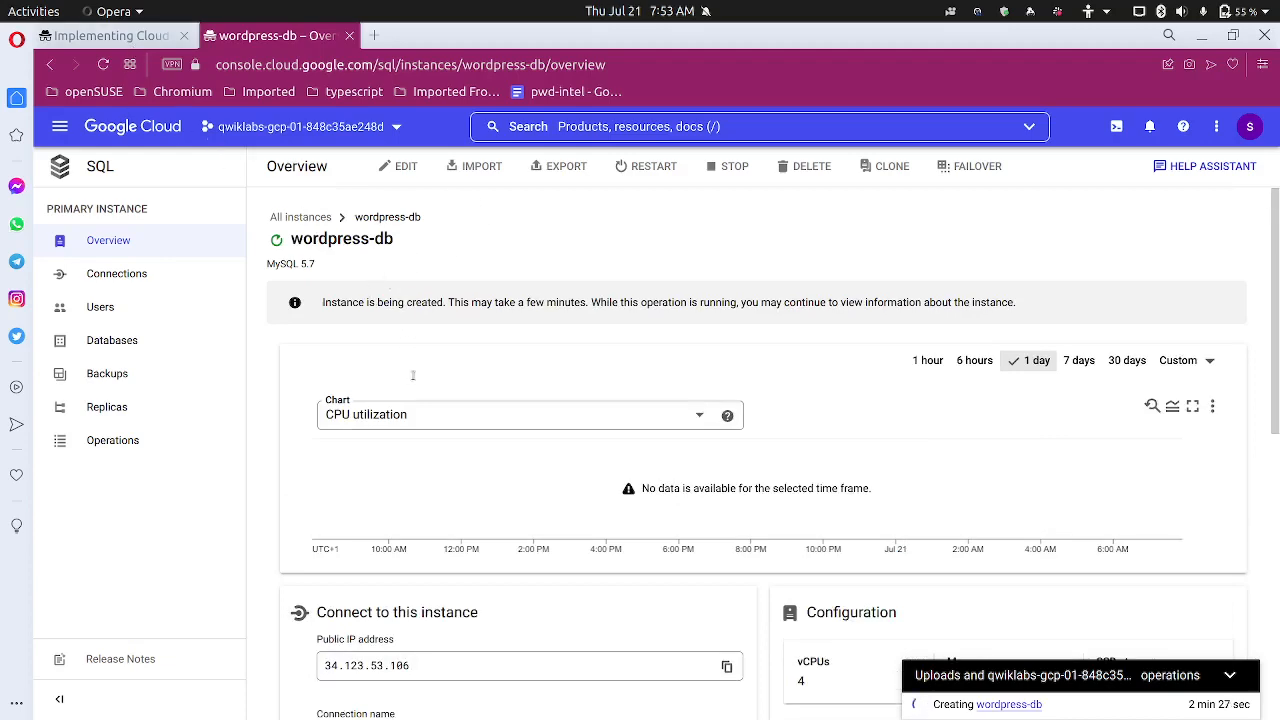
pyautogui.hotkey('ctrl', 'Tab')
pyautogui.scroll(-1, 345, 375)
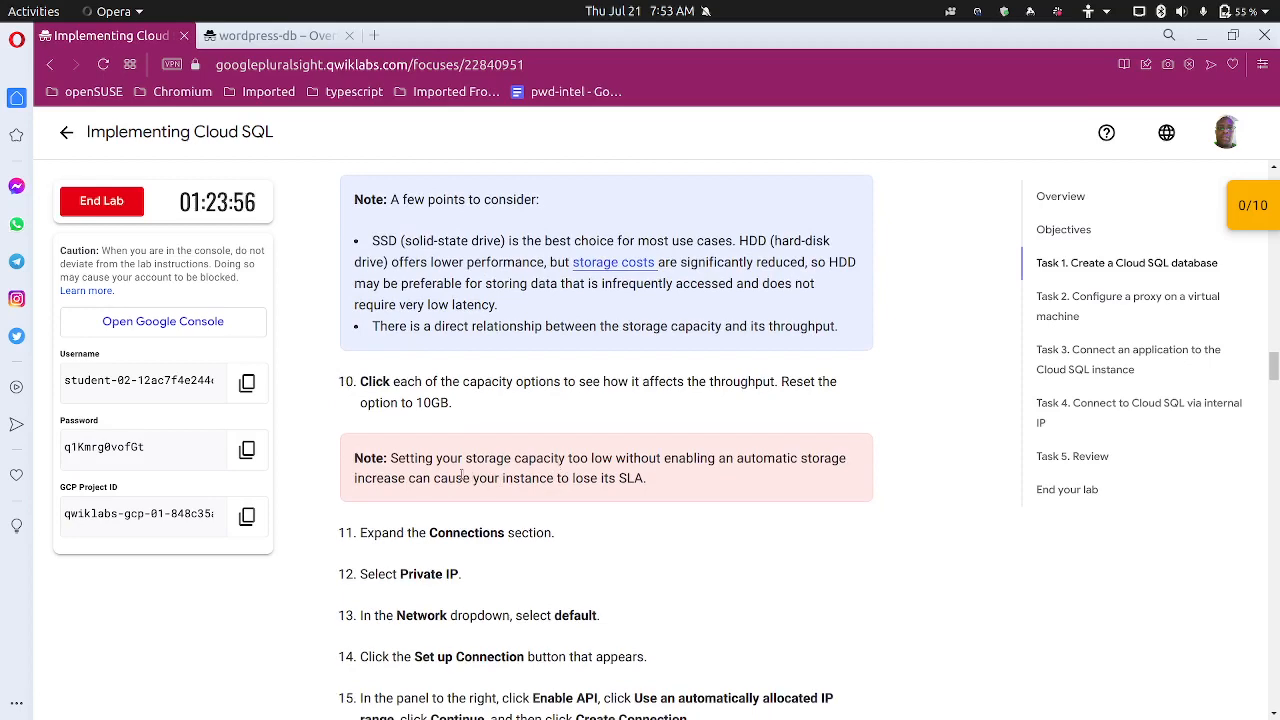
# Scroll to Check my progress, reload the still-creating wordpress-db page, then scroll the lab to Task 2
pyautogui.scroll(-3, 432, 480)
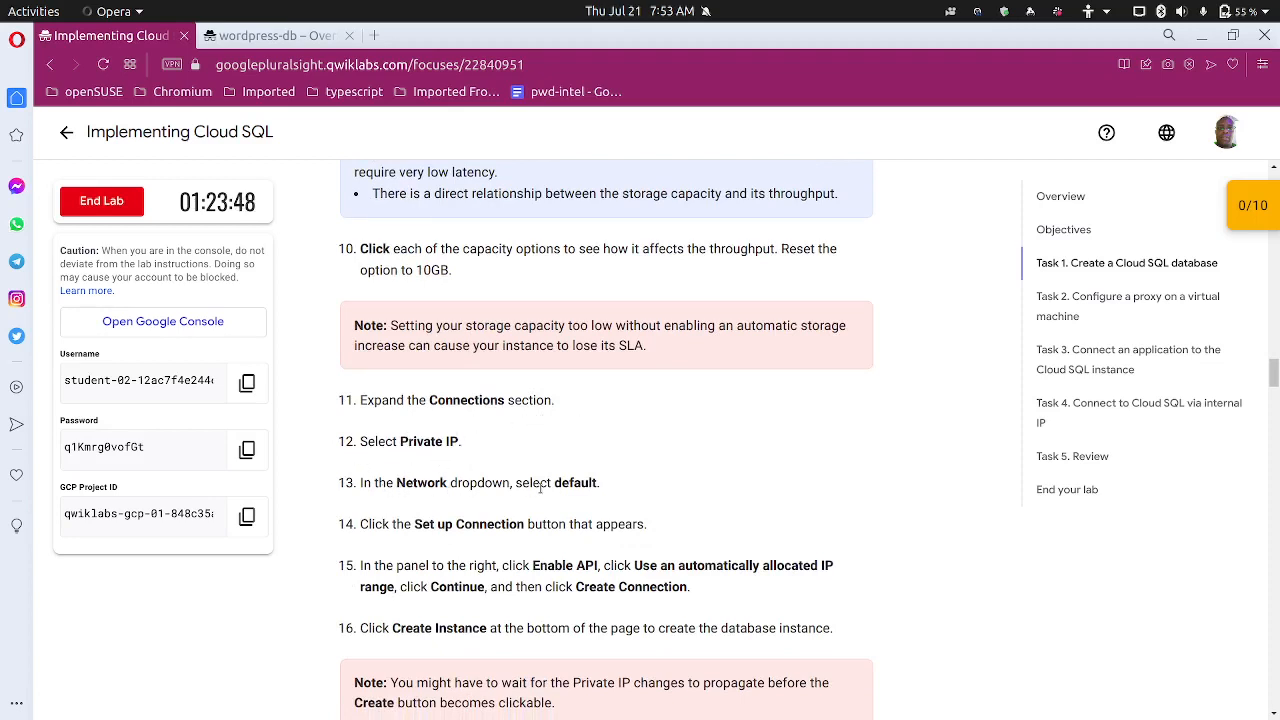
pyautogui.scroll(-2, 540, 487)
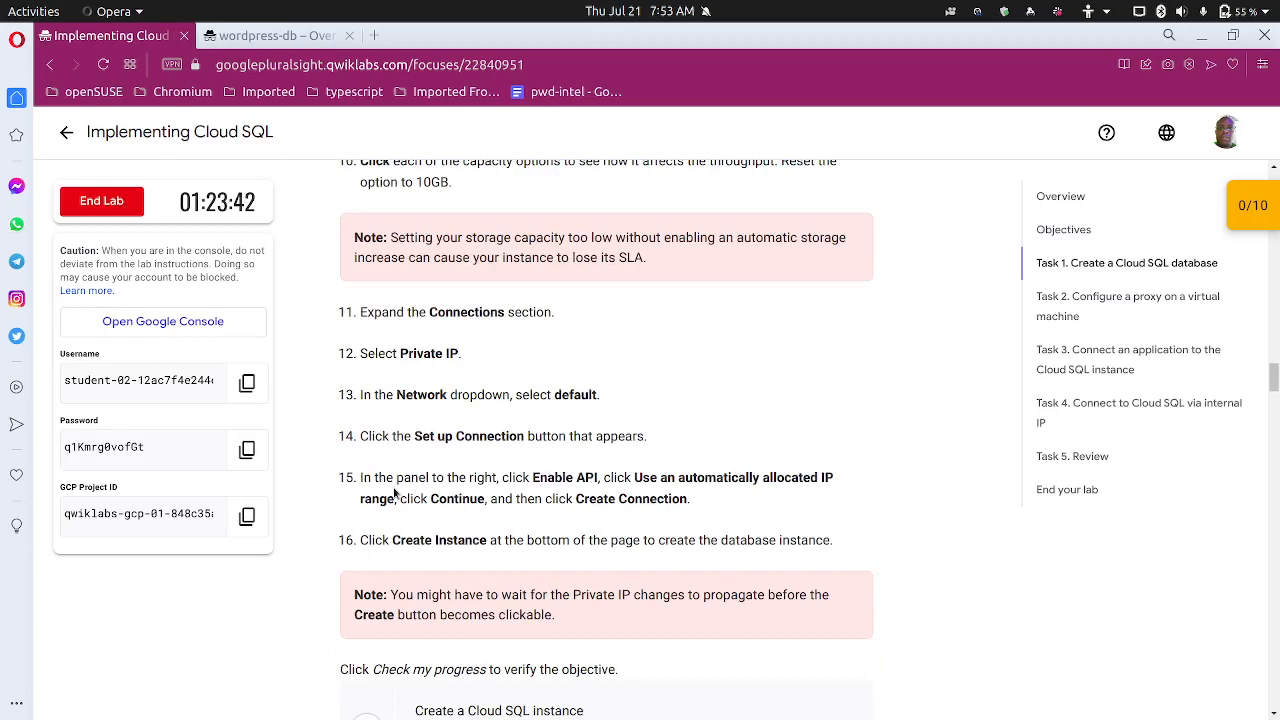
pyautogui.scroll(-1, 503, 483)
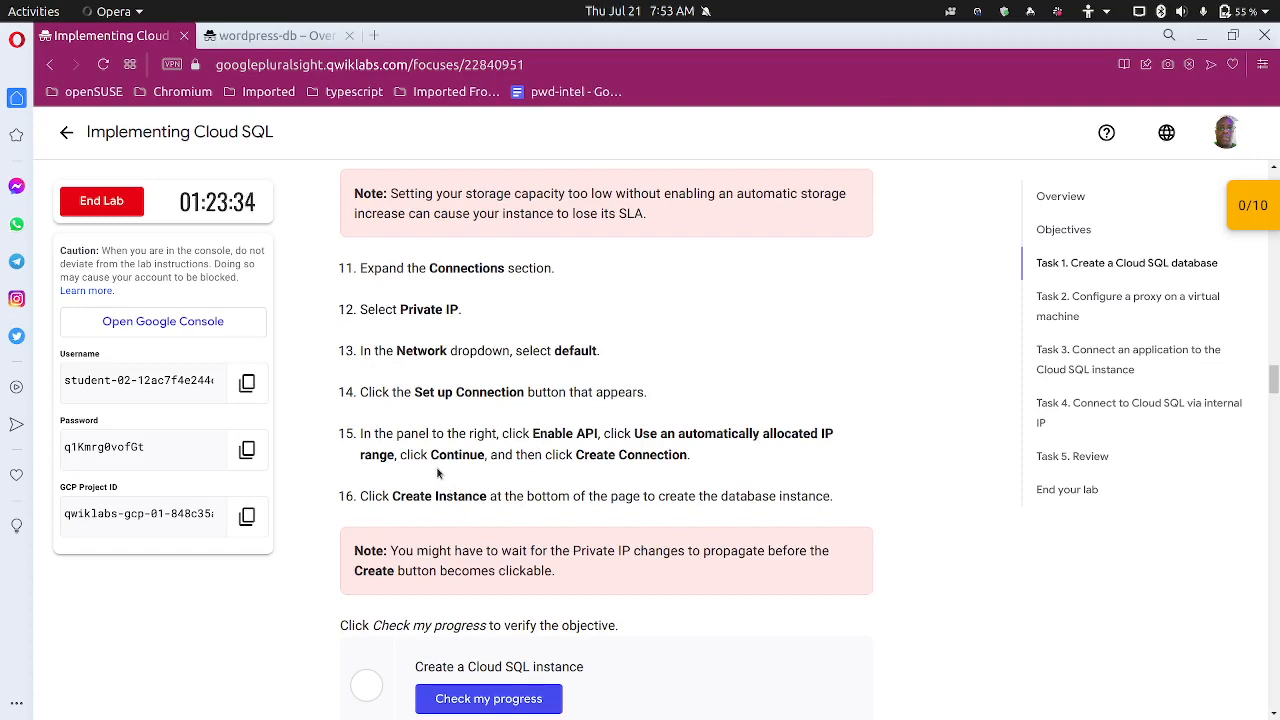
pyautogui.scroll(-1, 437, 475)
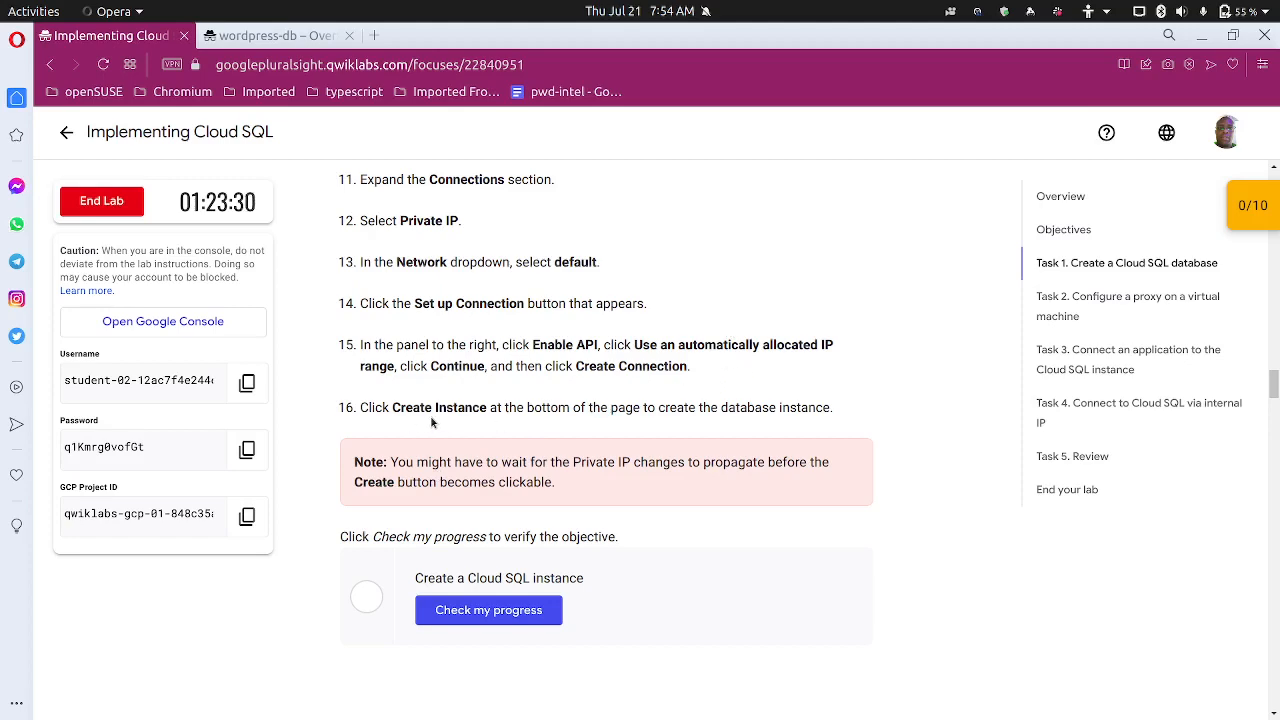
pyautogui.scroll(1, 432, 422)
pyautogui.click(275, 35)
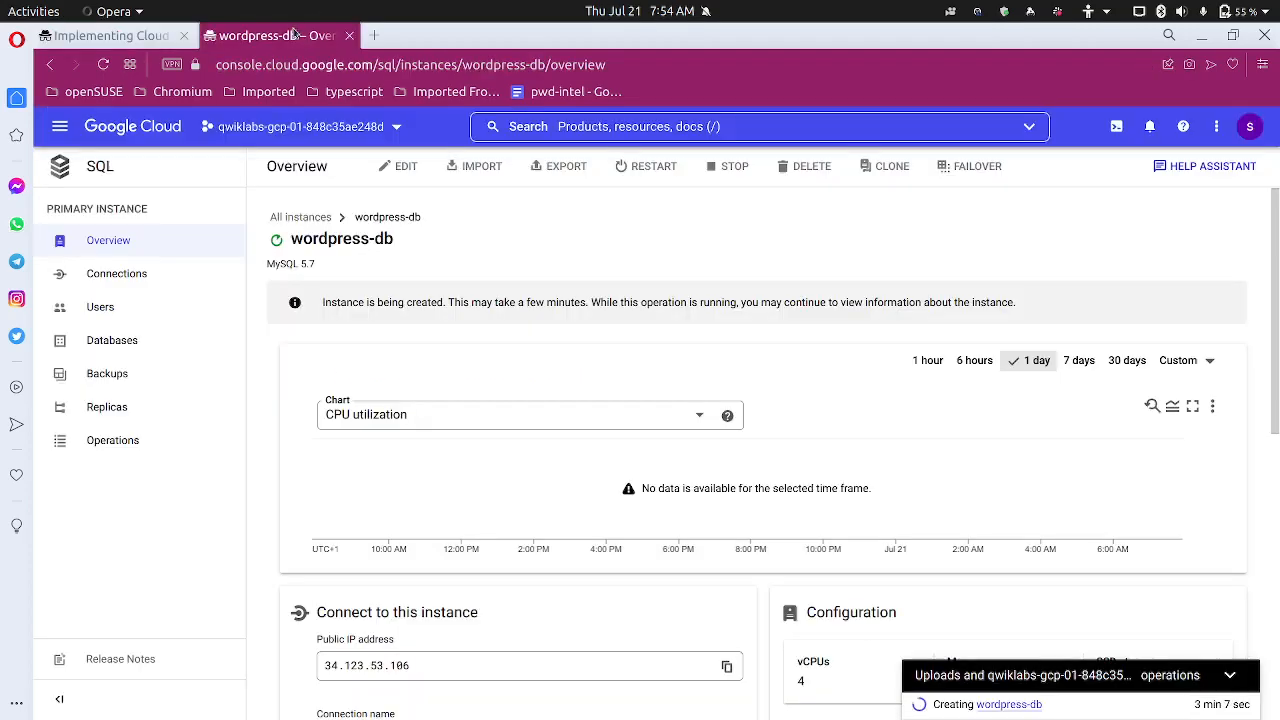
pyautogui.click(104, 65)
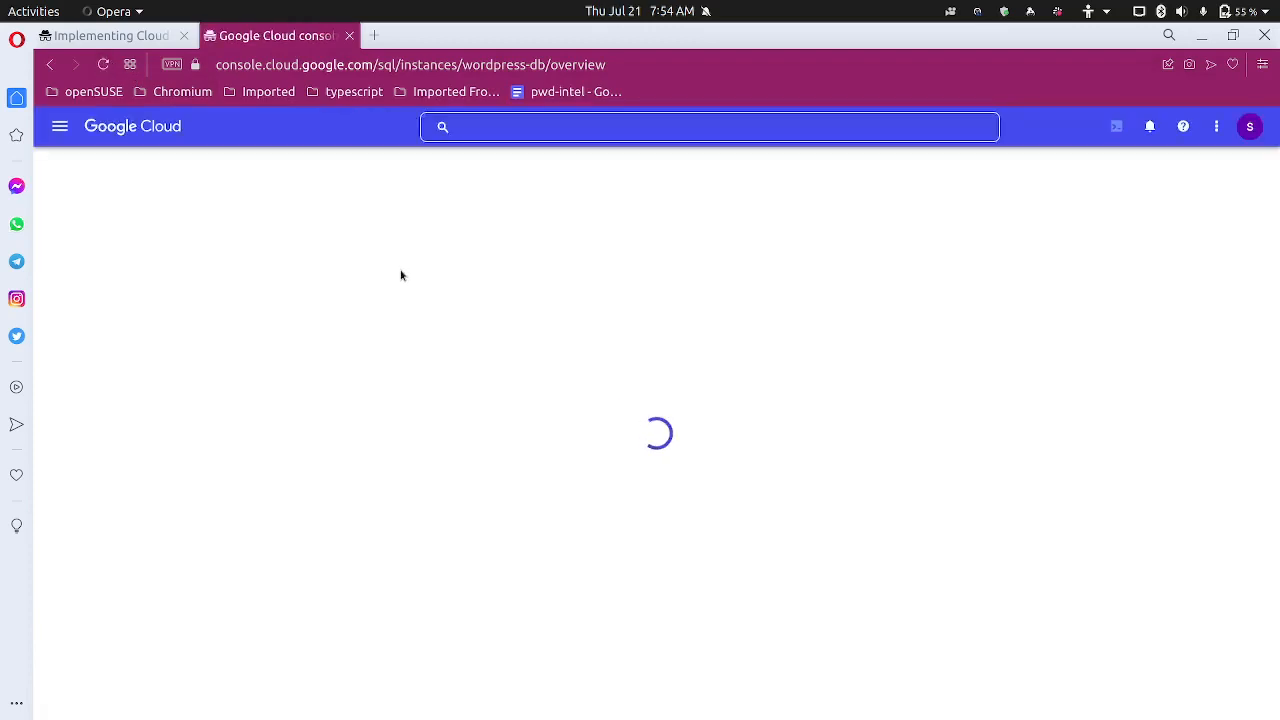
pyautogui.click(140, 40)
pyautogui.scroll(-5, 445, 464)
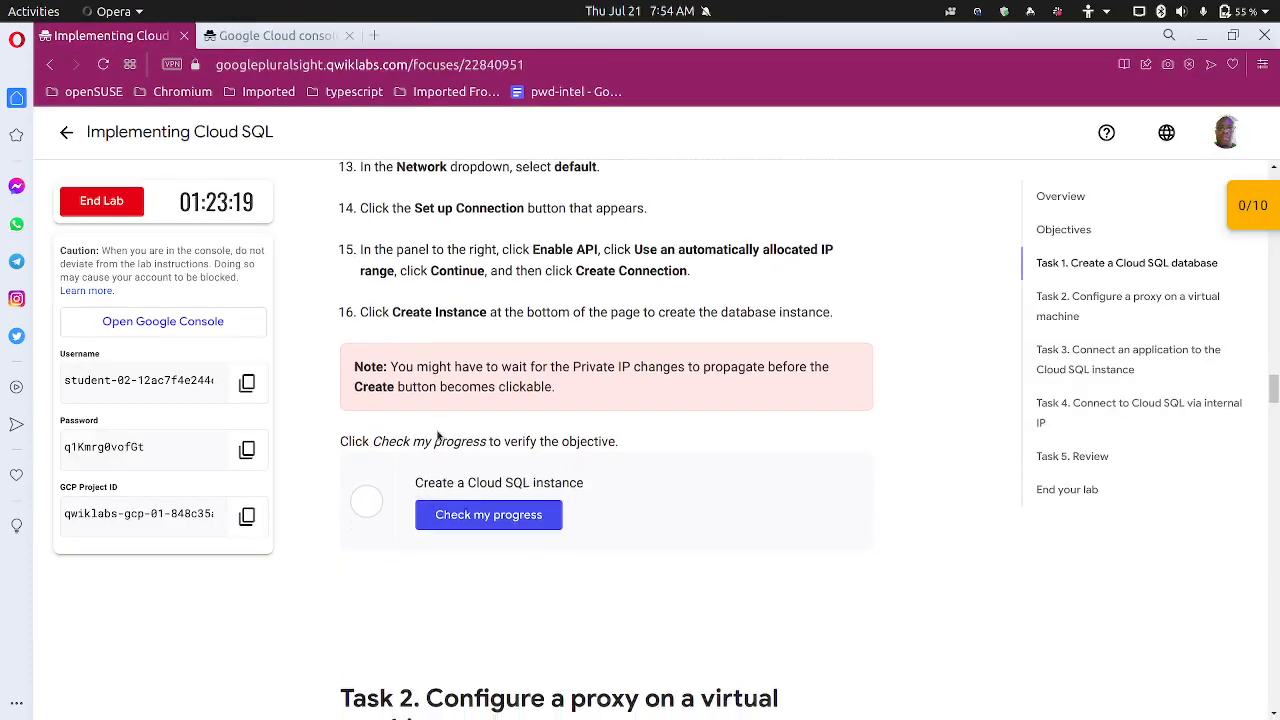
pyautogui.scroll(-1, 410, 400)
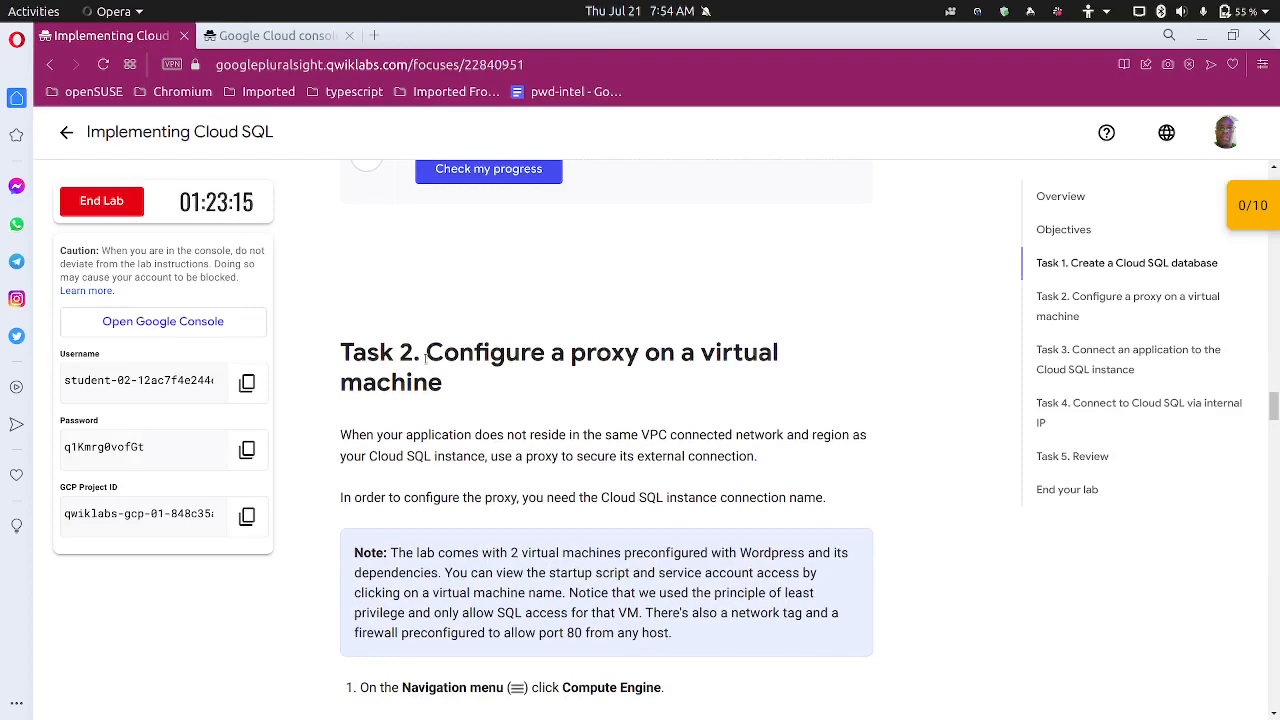
pyautogui.scroll(-2, 425, 360)
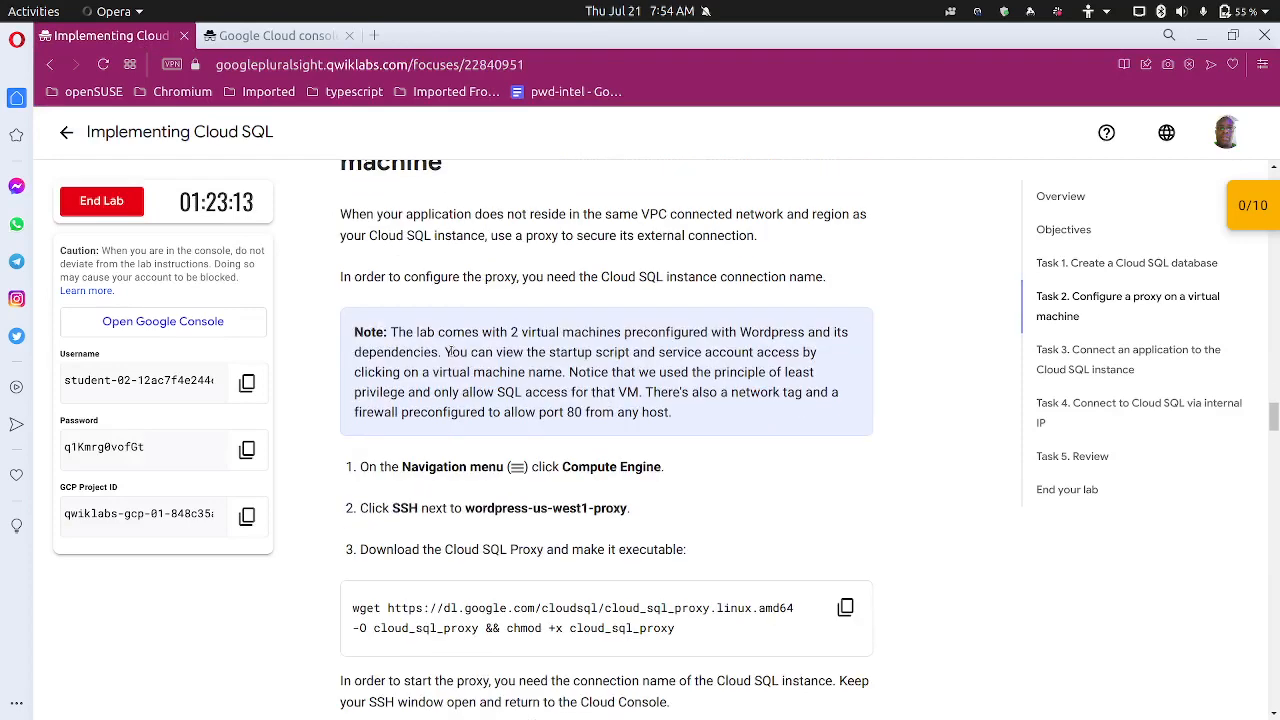
pyautogui.scroll(-1, 449, 351)
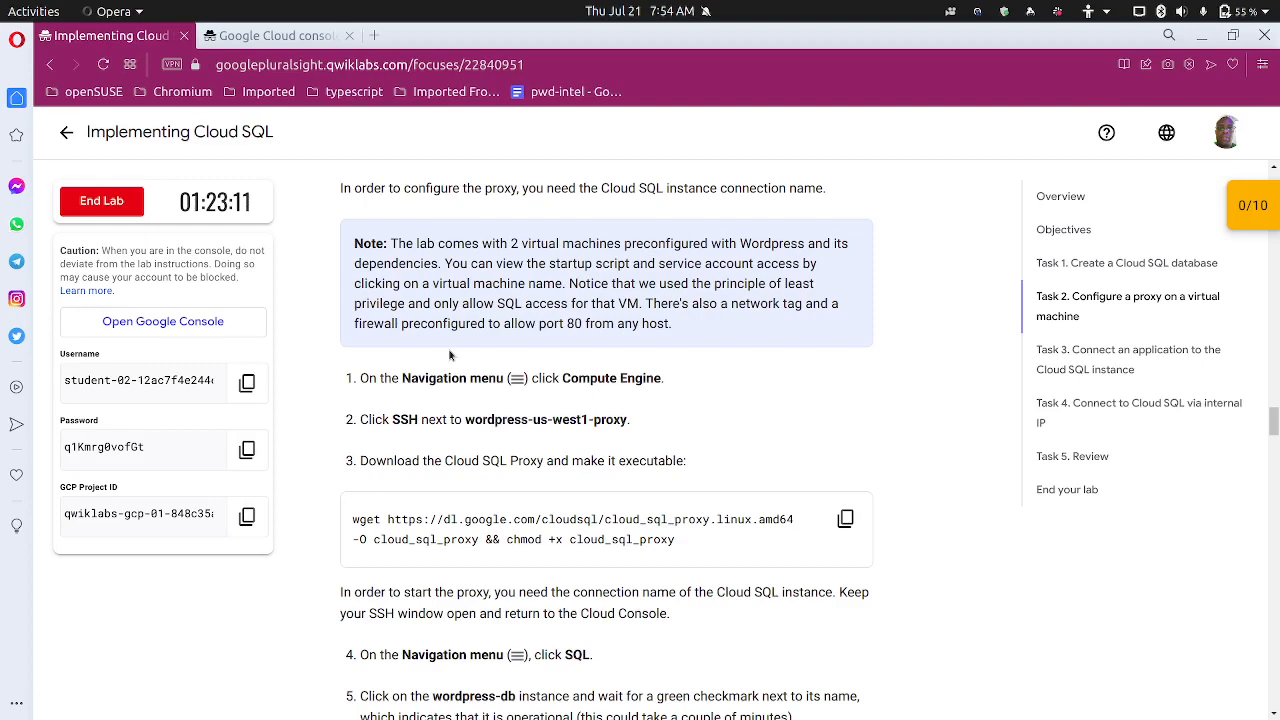
pyautogui.scroll(1, 449, 355)
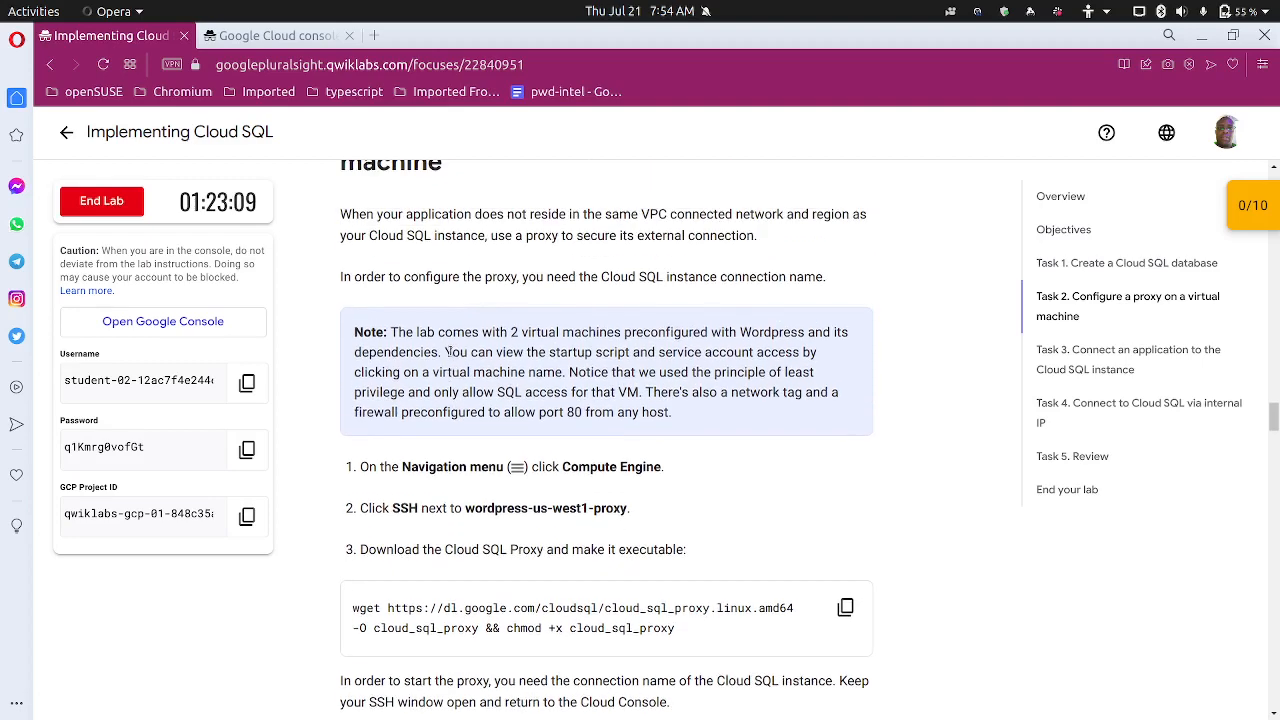
pyautogui.scroll(1, 449, 351)
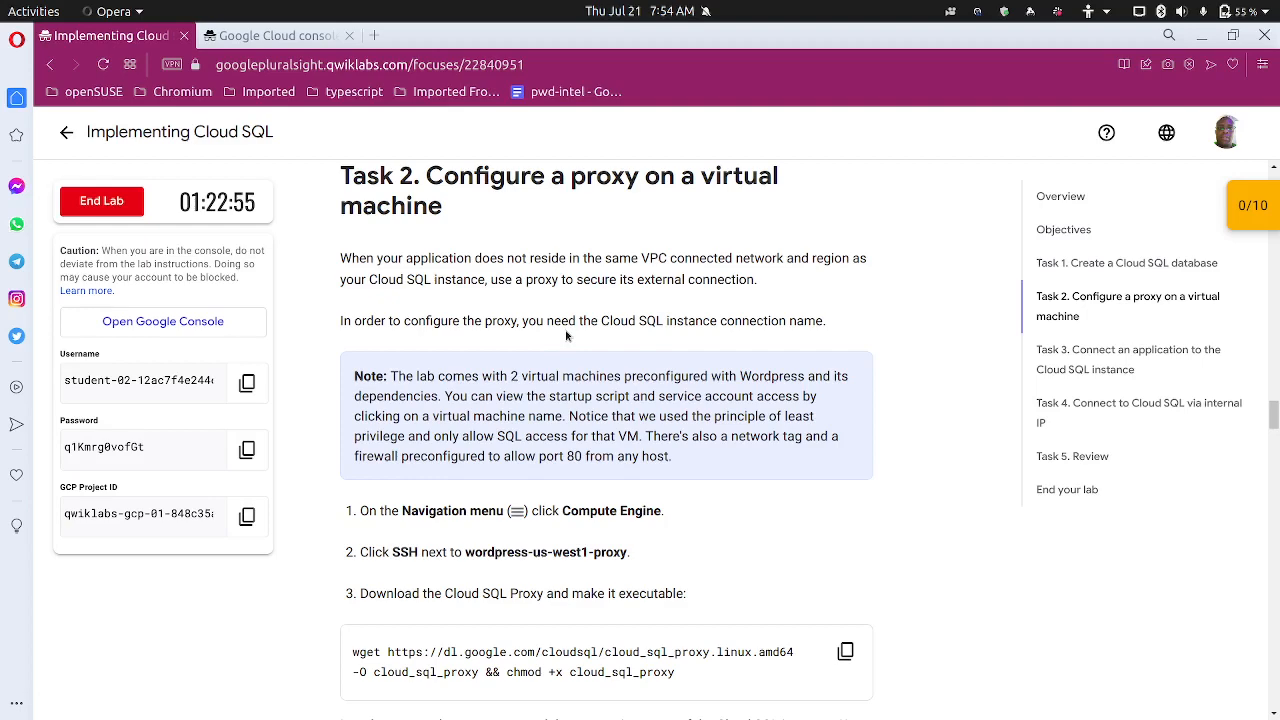
pyautogui.scroll(-2, 552, 329)
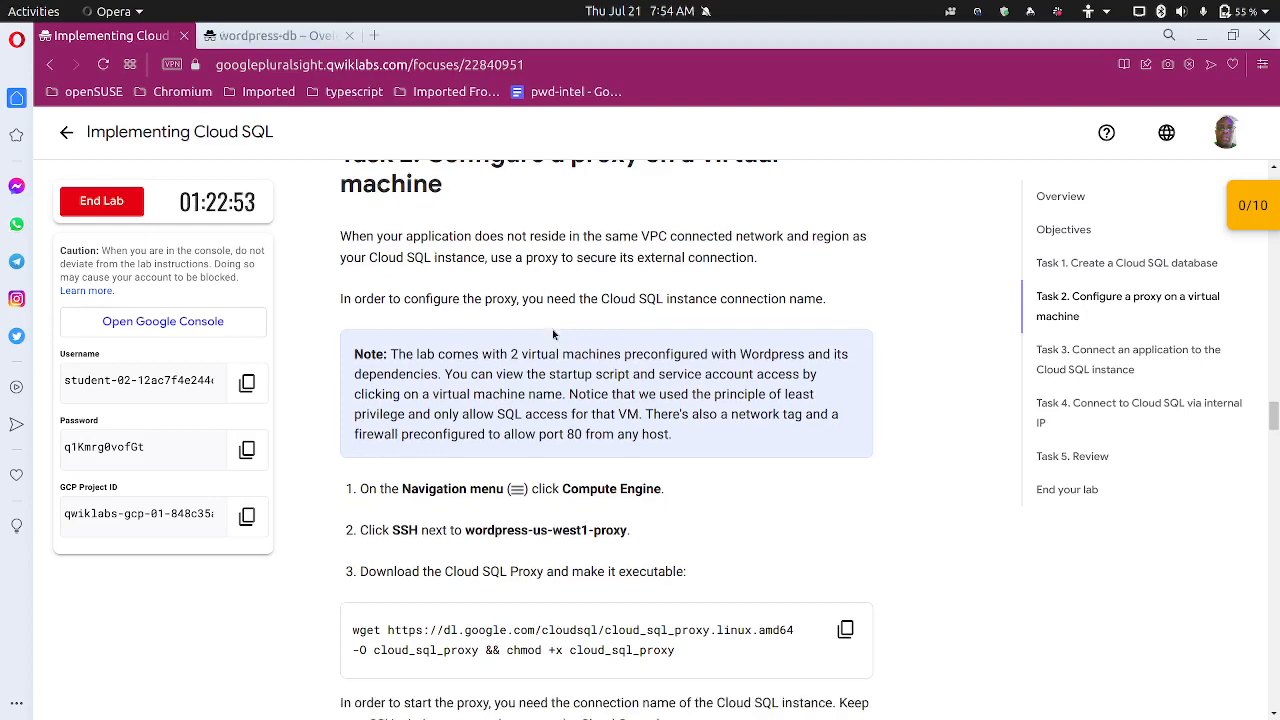
pyautogui.scroll(-1, 552, 329)
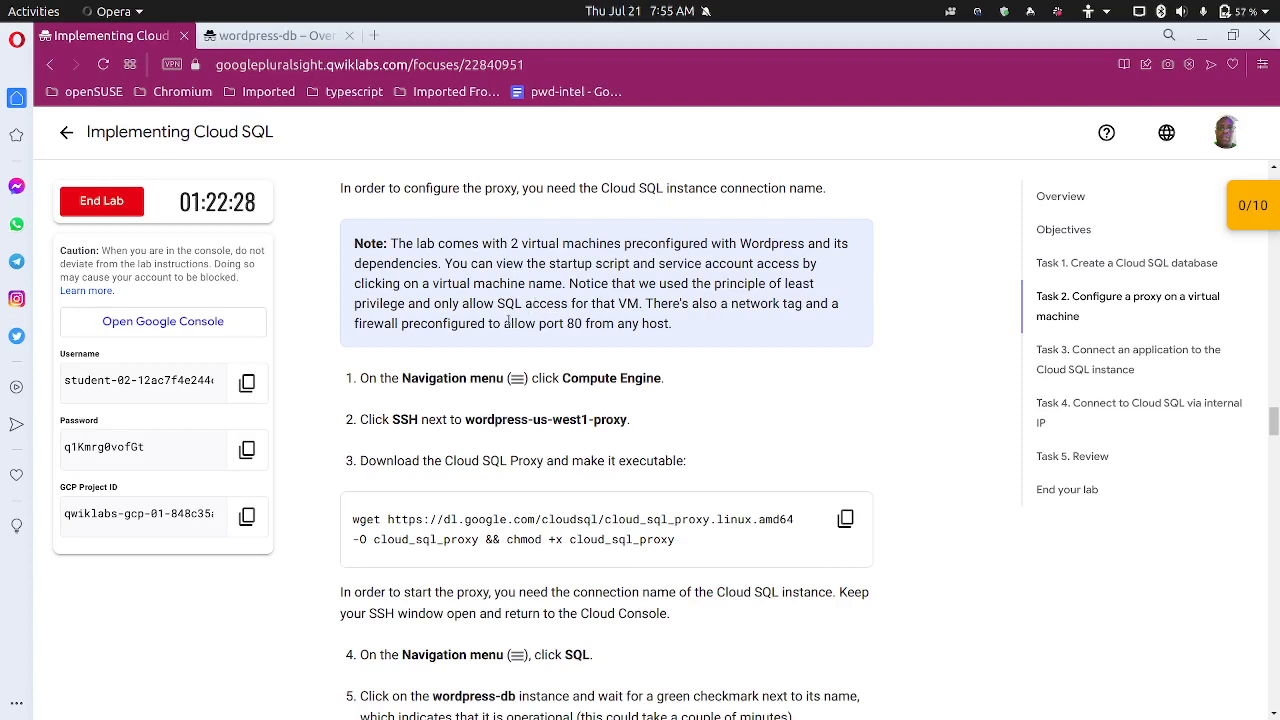
pyautogui.scroll(-2, 490, 345)
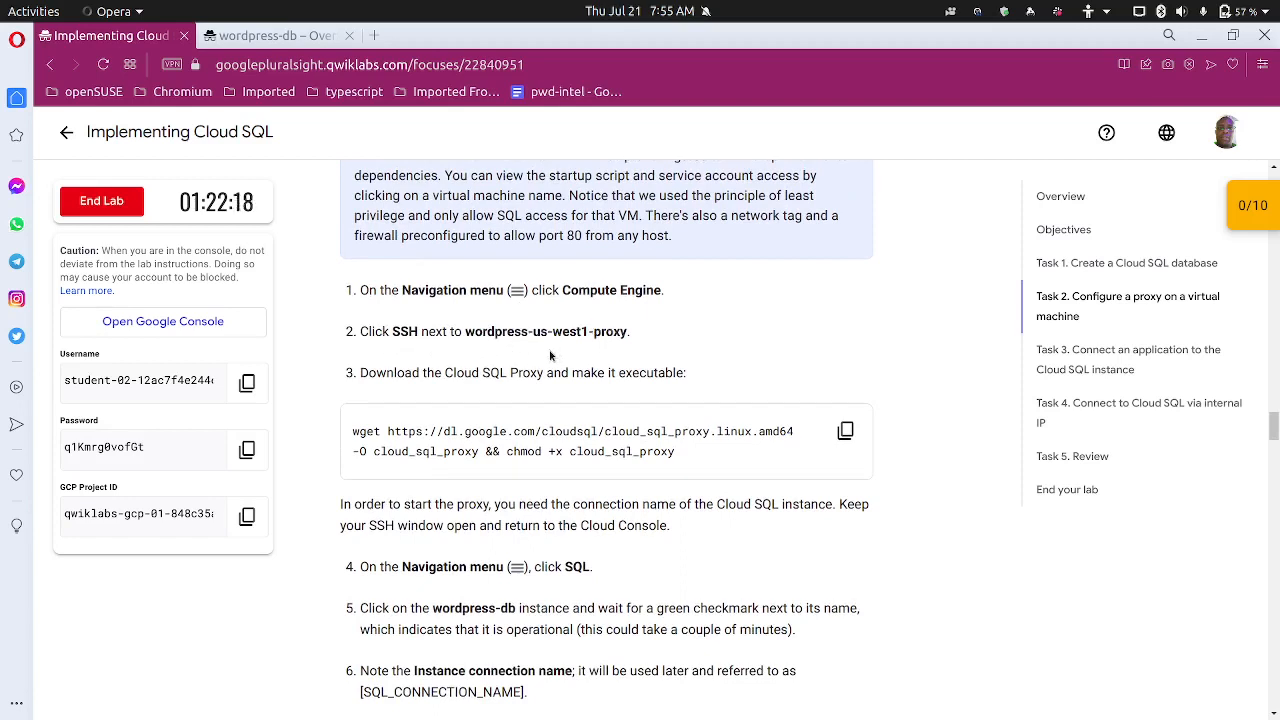
# Search 'instances' to open VM instances, hide the info and tutorial panels, then return to the lab
pyautogui.click(273, 48)
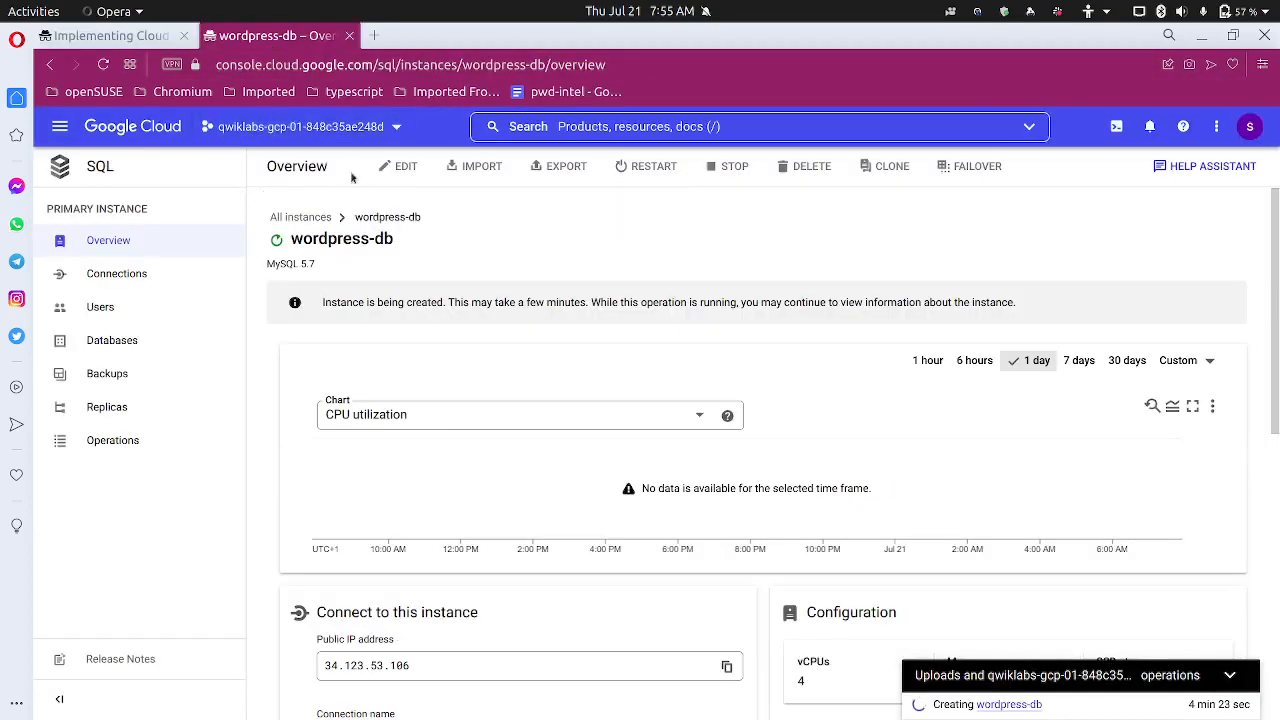
pyautogui.click(619, 128)
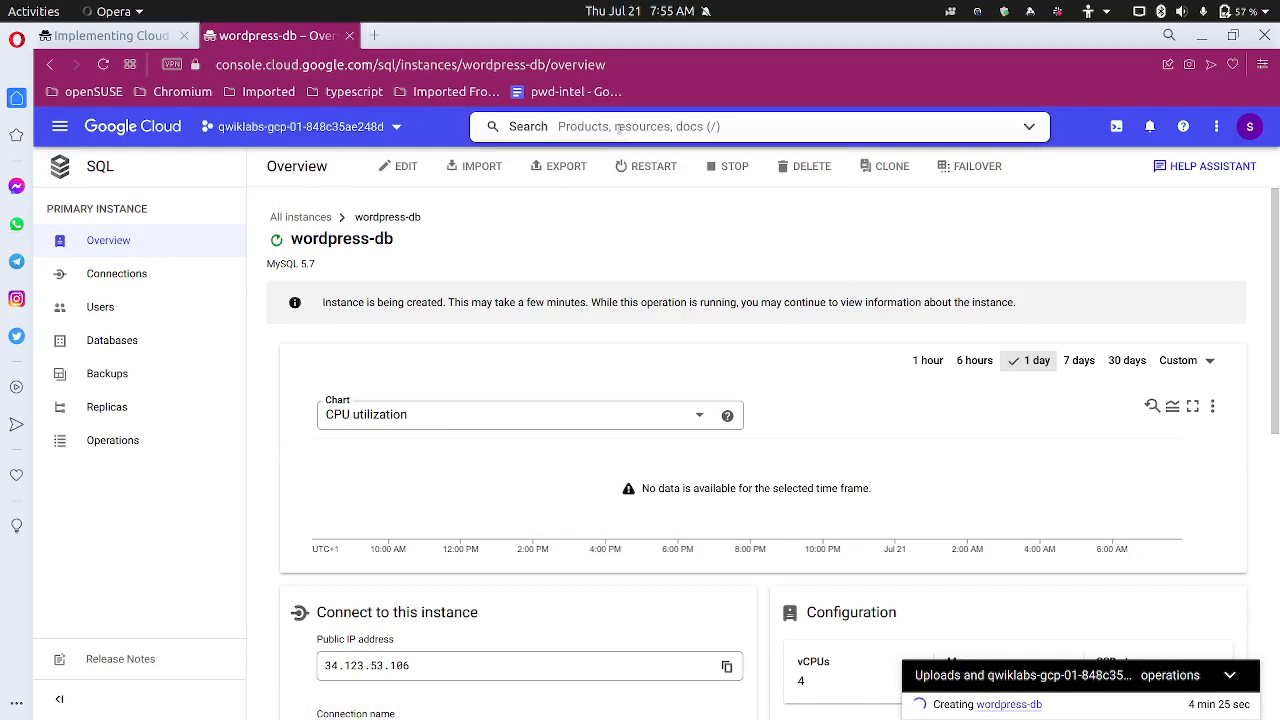
pyautogui.write('insta')
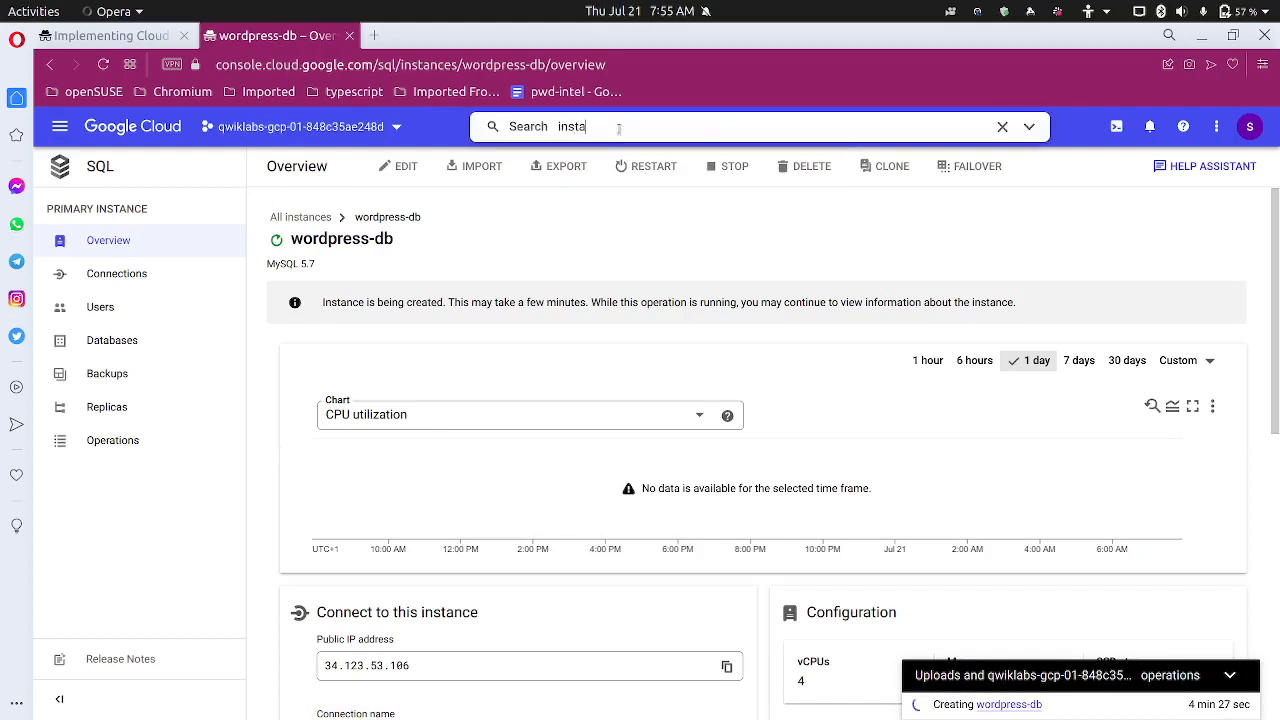
pyautogui.write('nces')
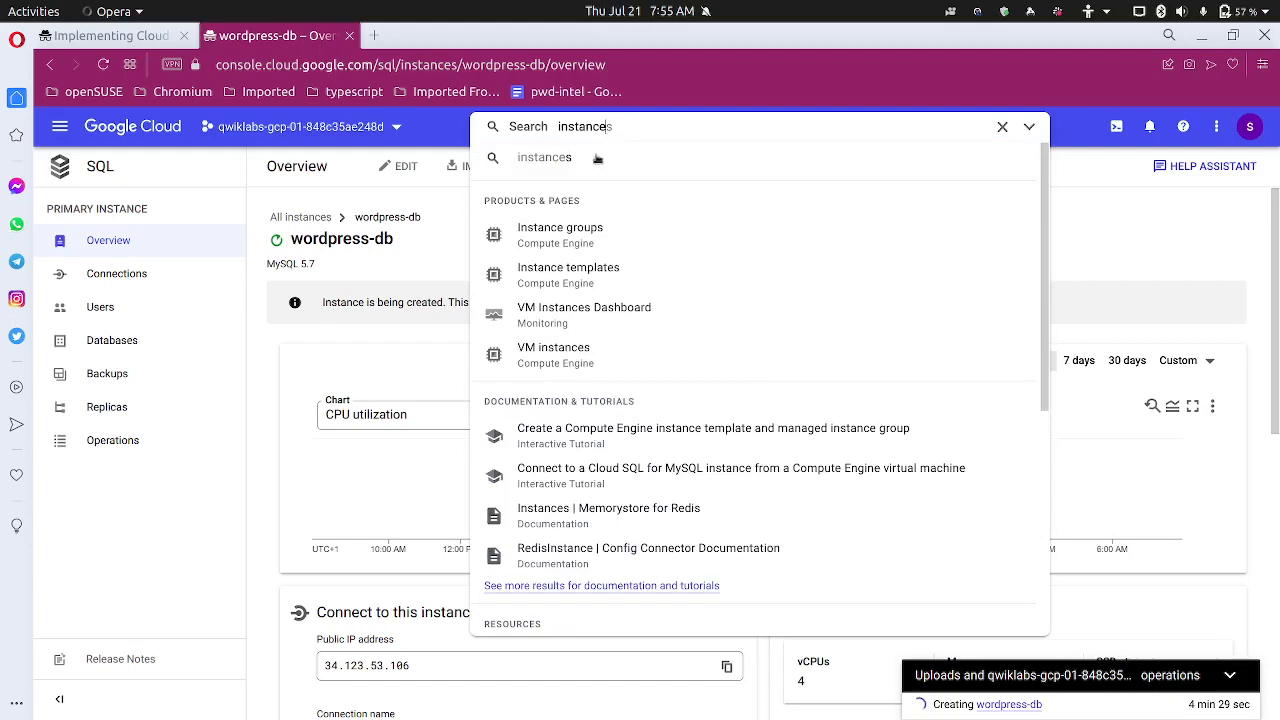
pyautogui.click(587, 357)
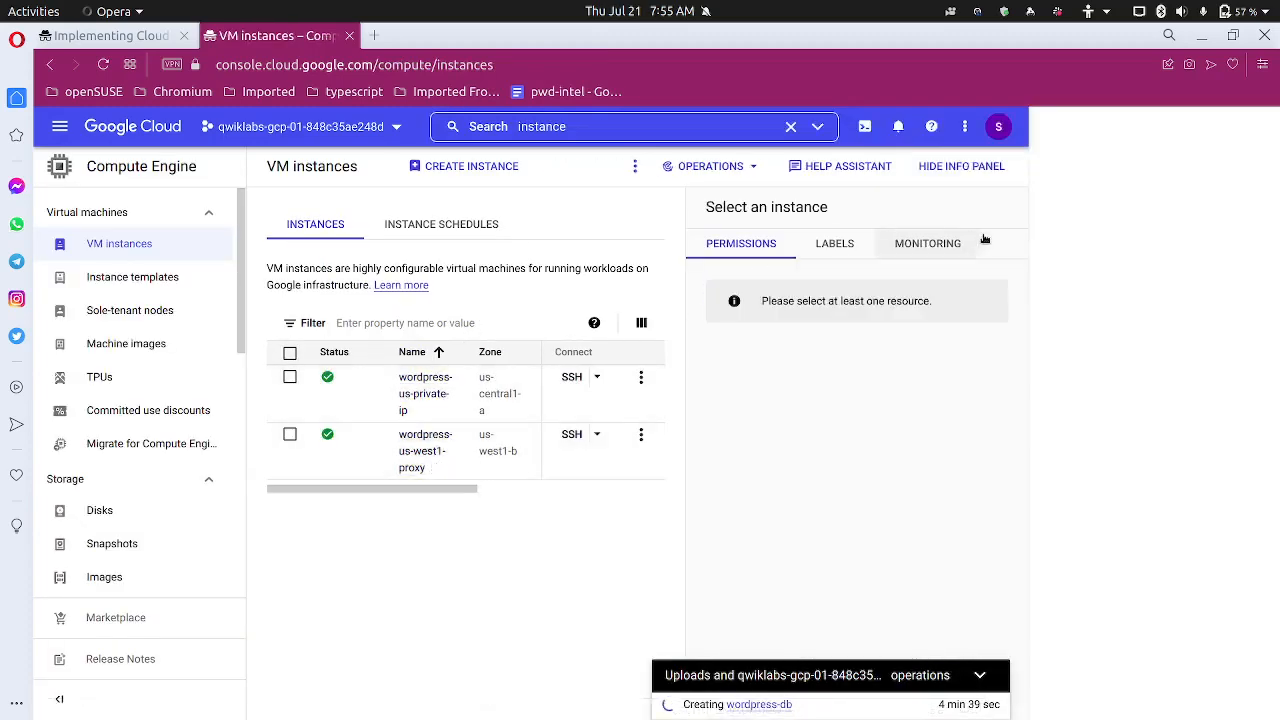
pyautogui.click(960, 166)
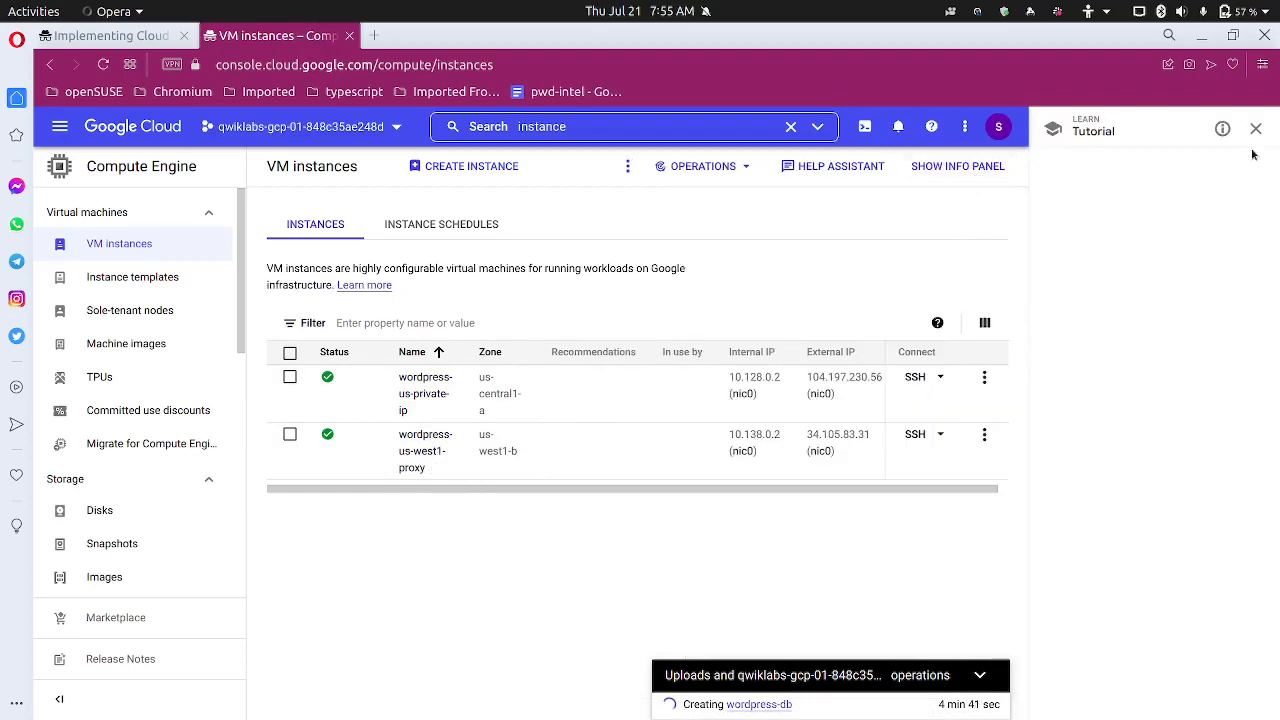
pyautogui.click(1257, 132)
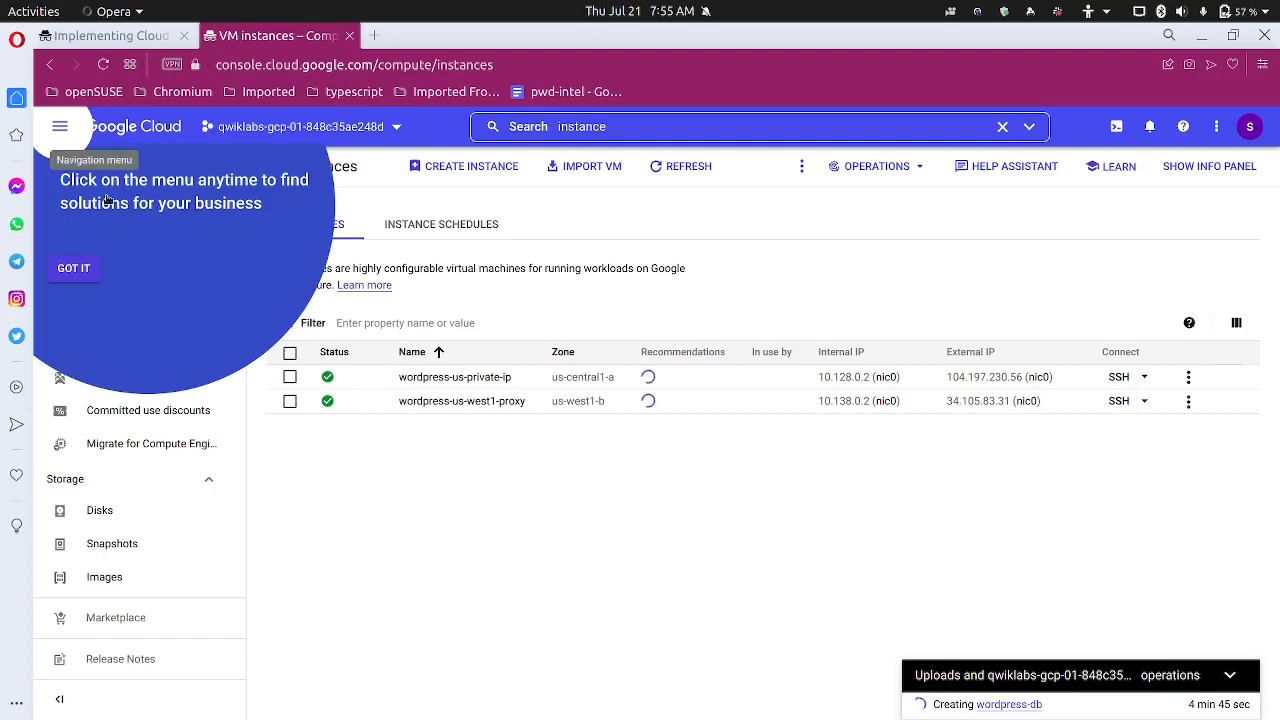
pyautogui.click(68, 268)
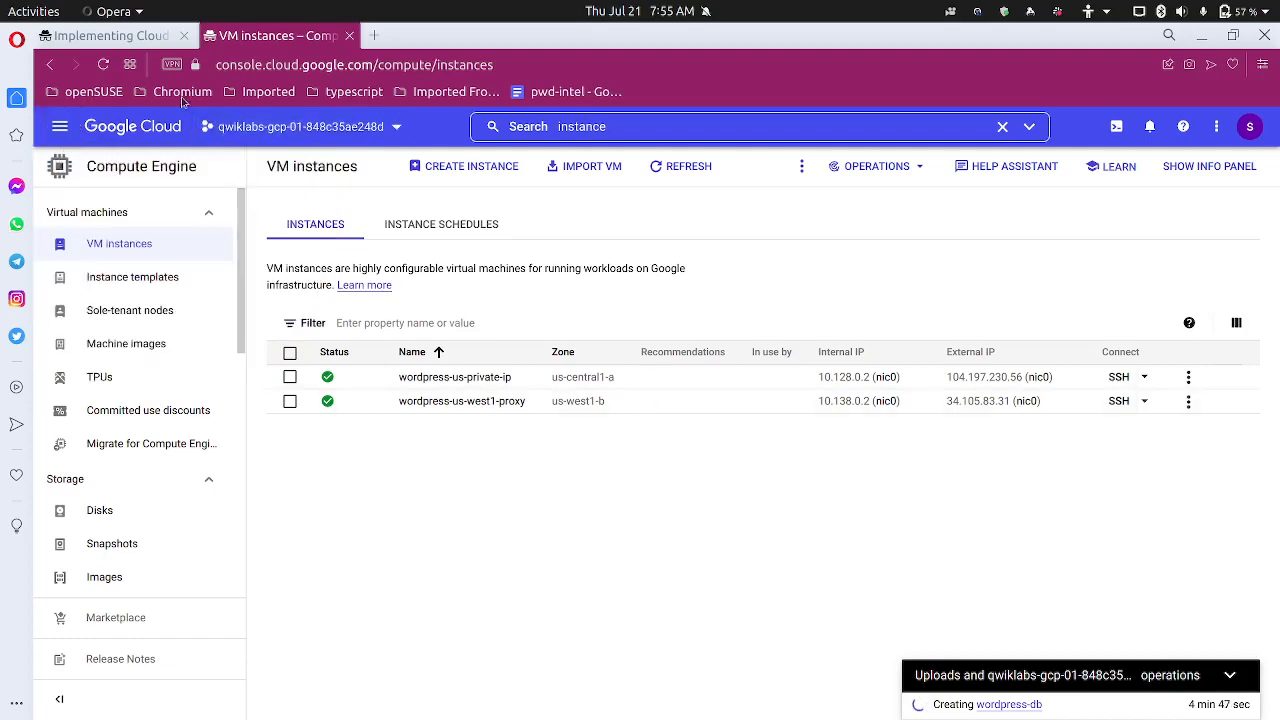
pyautogui.click(110, 35)
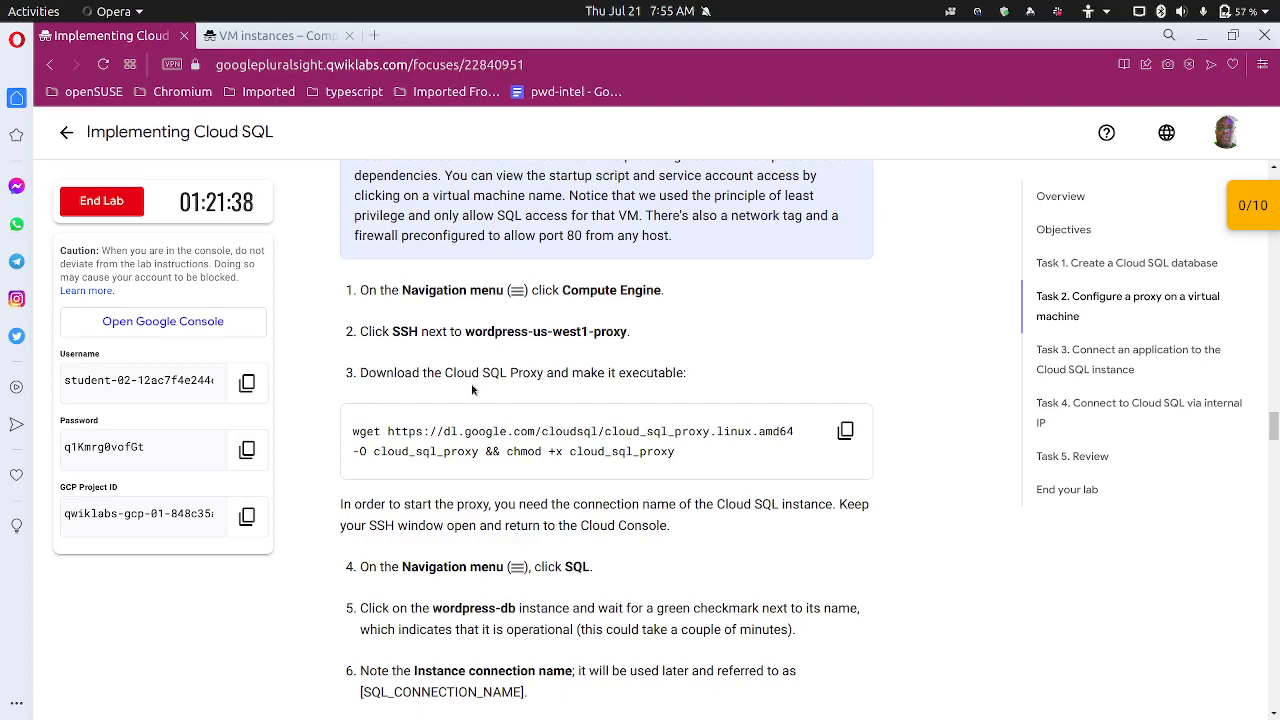
# Zoom the lab instructions to 125% and highlight the cloud_sql_proxy file name and chmod +x in the wget command
pyautogui.scroll(-2, 474, 382)
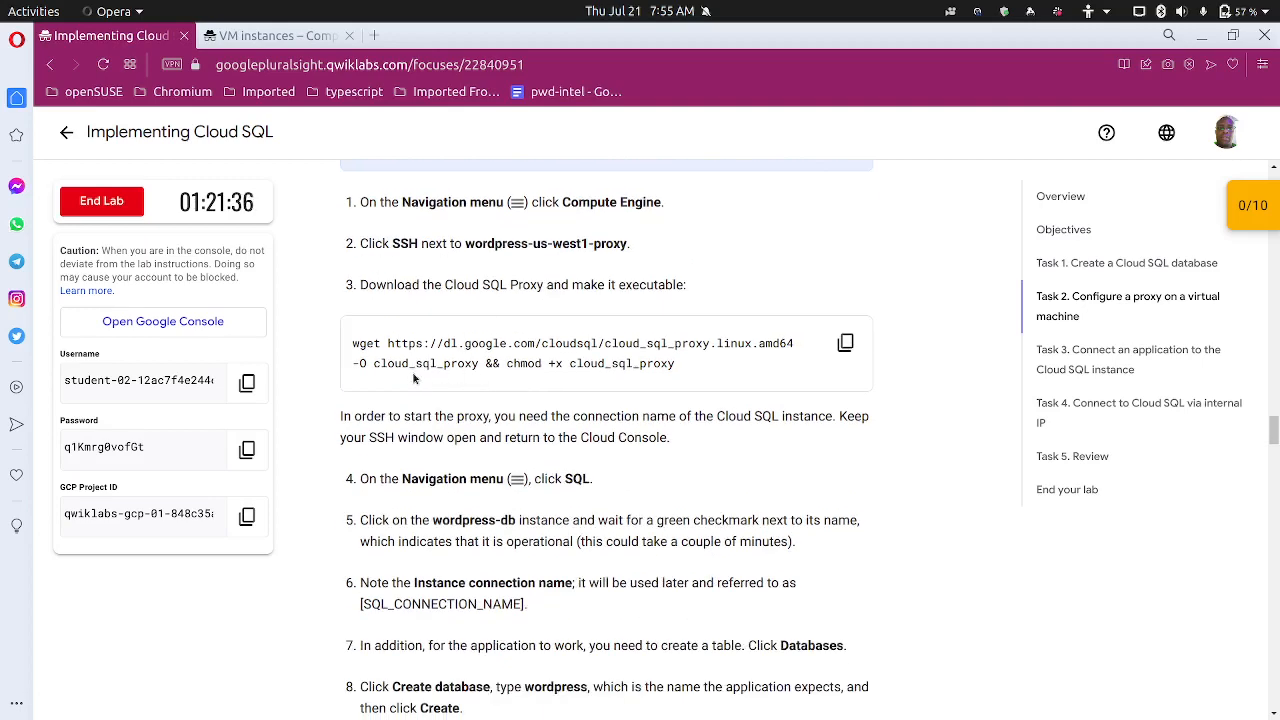
pyautogui.moveTo(373, 365); pyautogui.dragTo(488, 365)
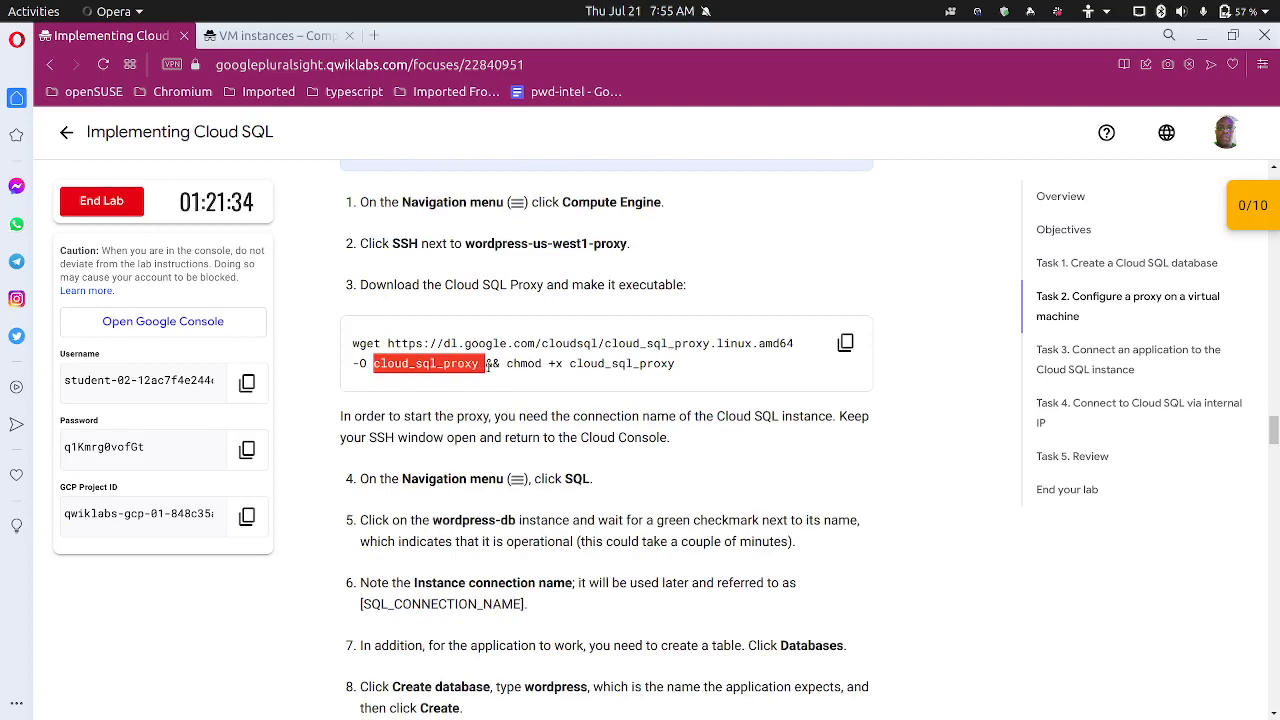
pyautogui.hotkey('ctrl', '+')
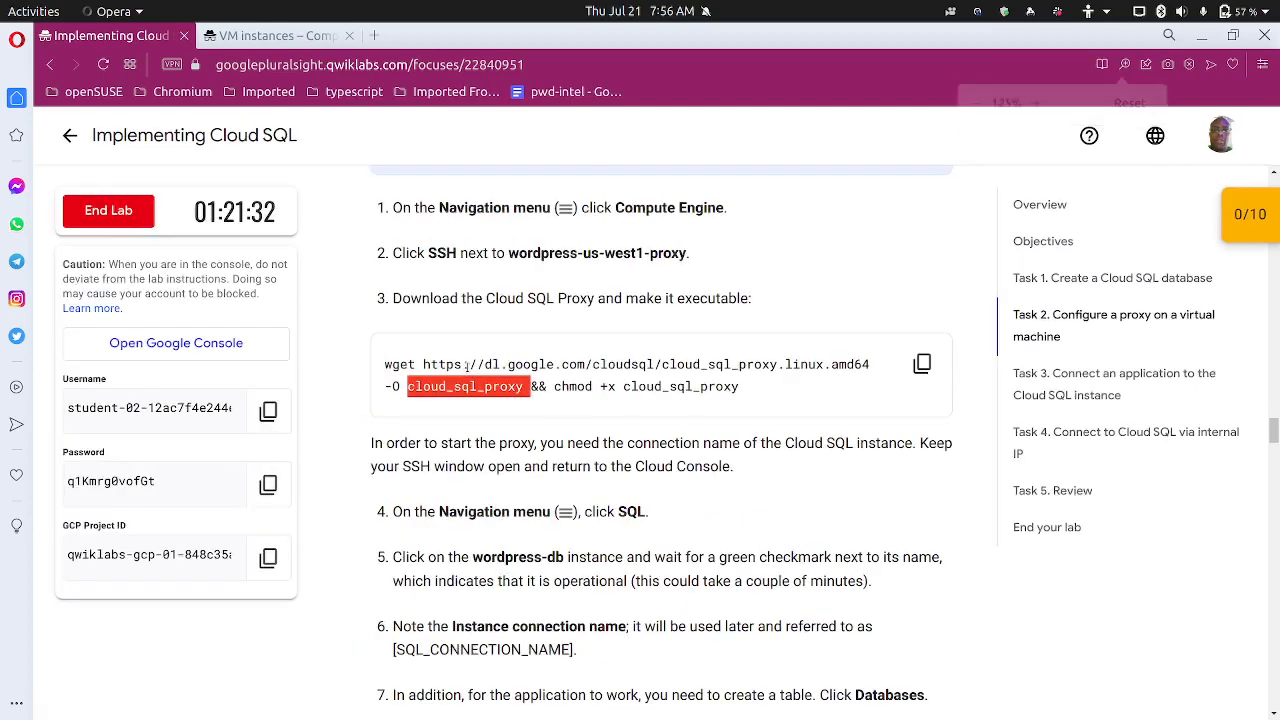
pyautogui.hotkey('ctrl', '+')
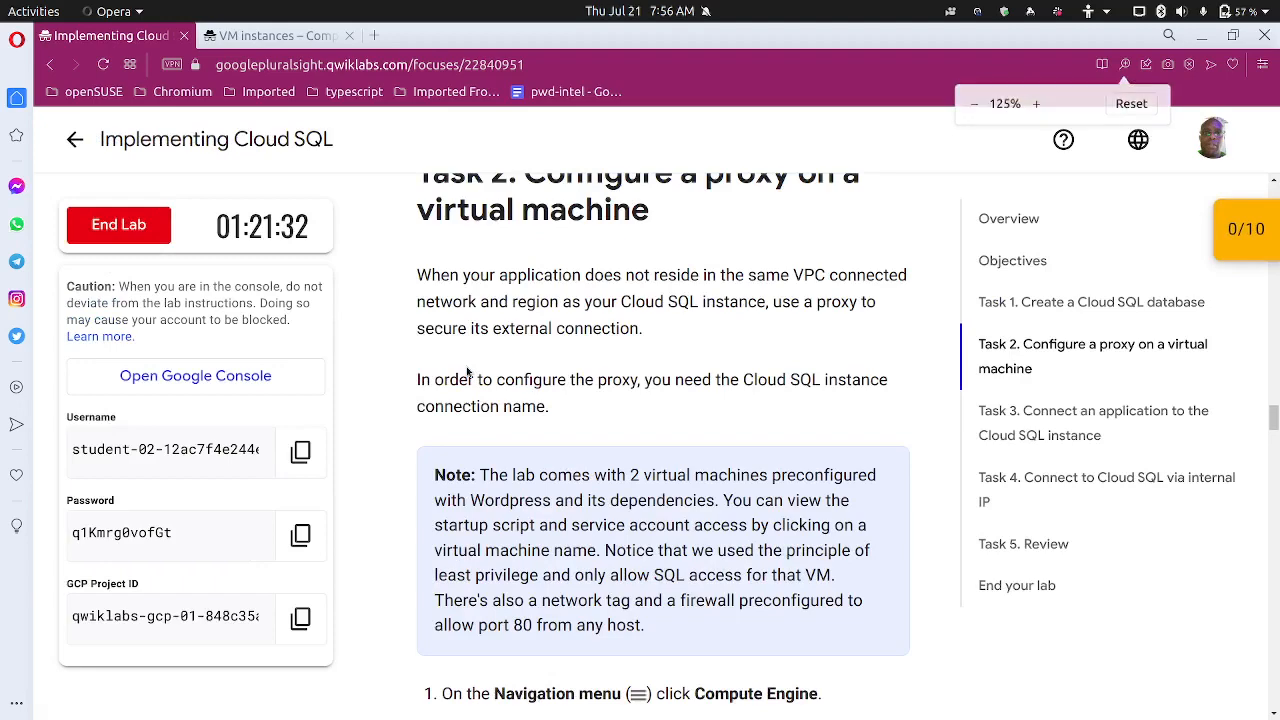
pyautogui.scroll(-4, 752, 440)
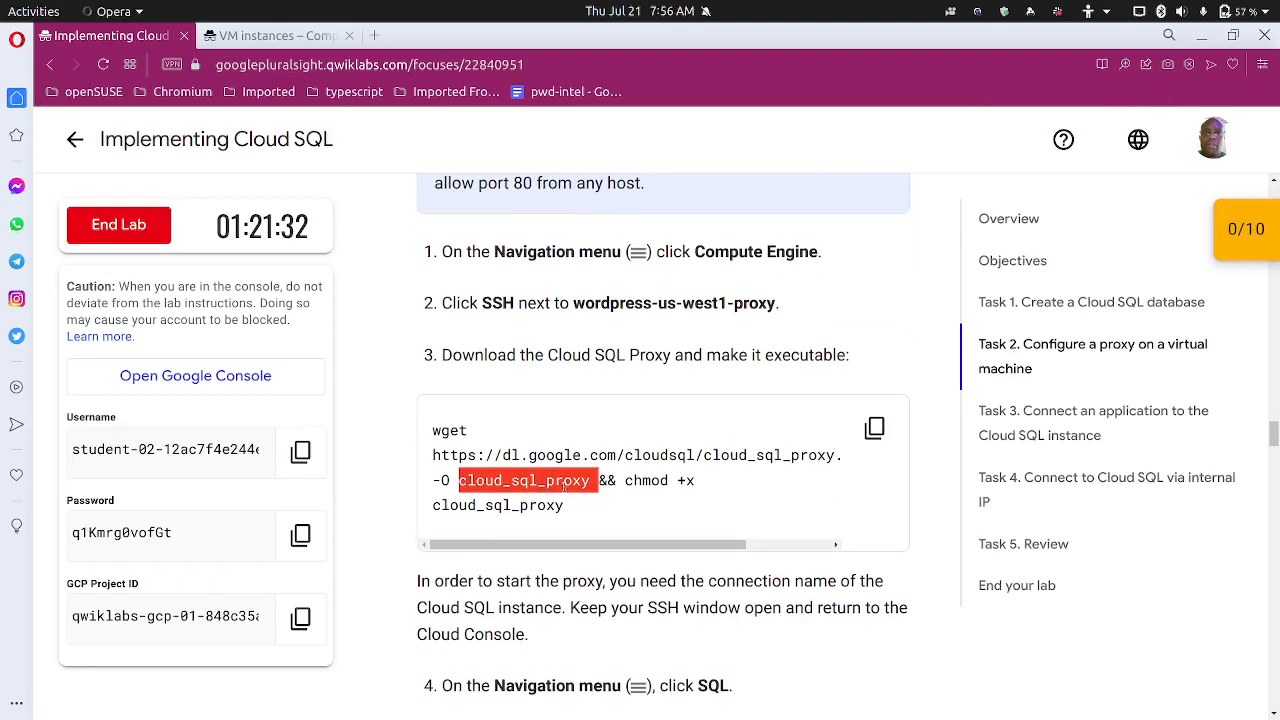
pyautogui.click(522, 483)
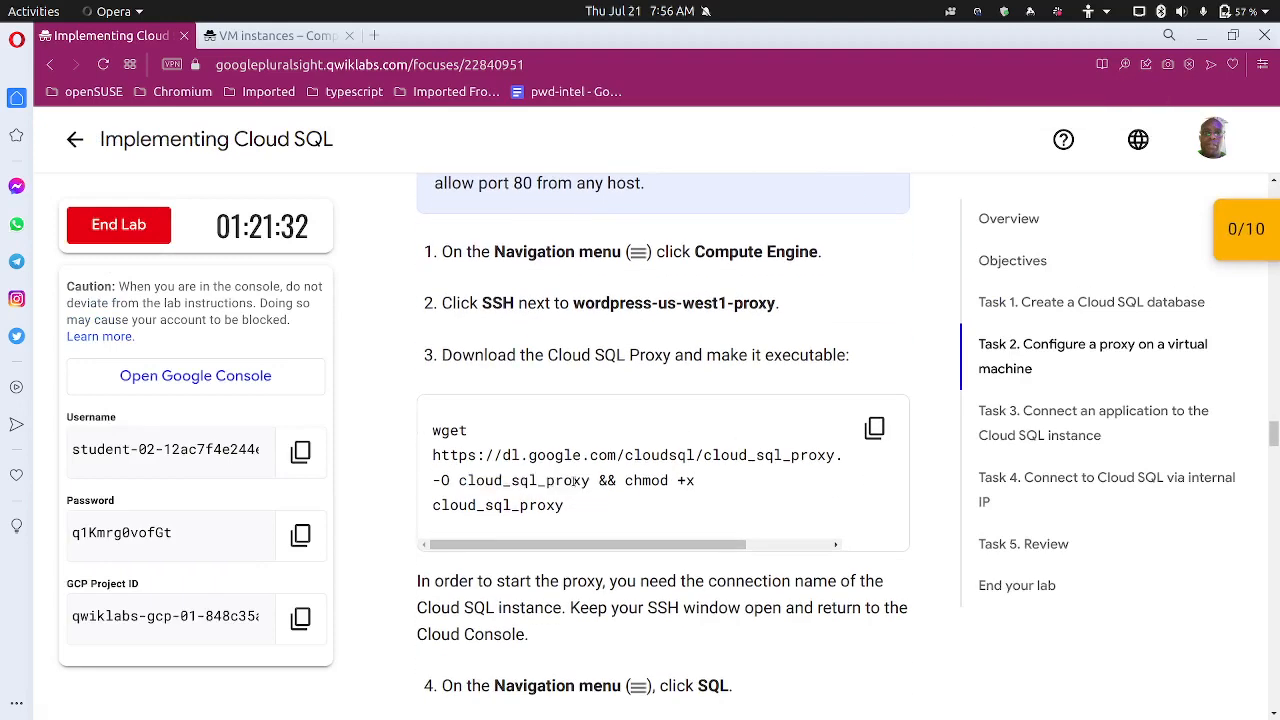
pyautogui.moveTo(594, 482); pyautogui.dragTo(446, 482)
pyautogui.moveTo(626, 482); pyautogui.dragTo(704, 482)
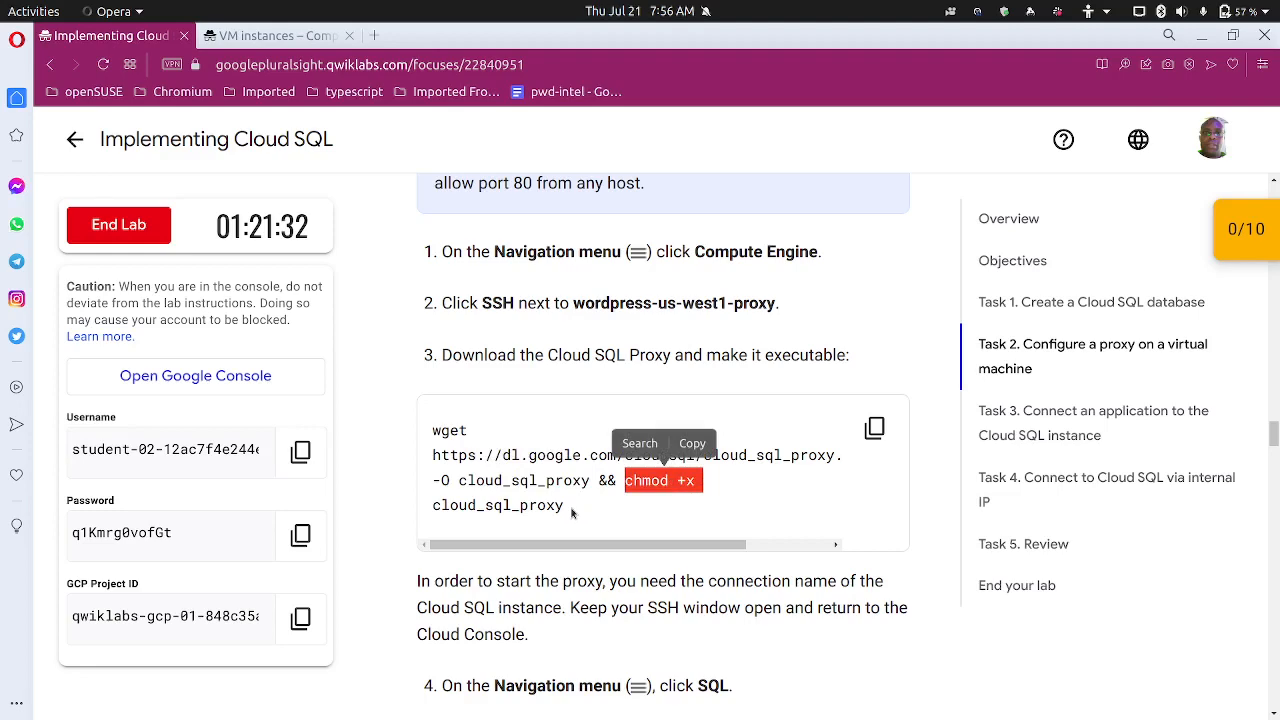
# Scroll on to steps 4–7 about noting the connection name, clearing the selection
pyautogui.scroll(-2, 576, 513)
pyautogui.scroll(-1, 531, 512)
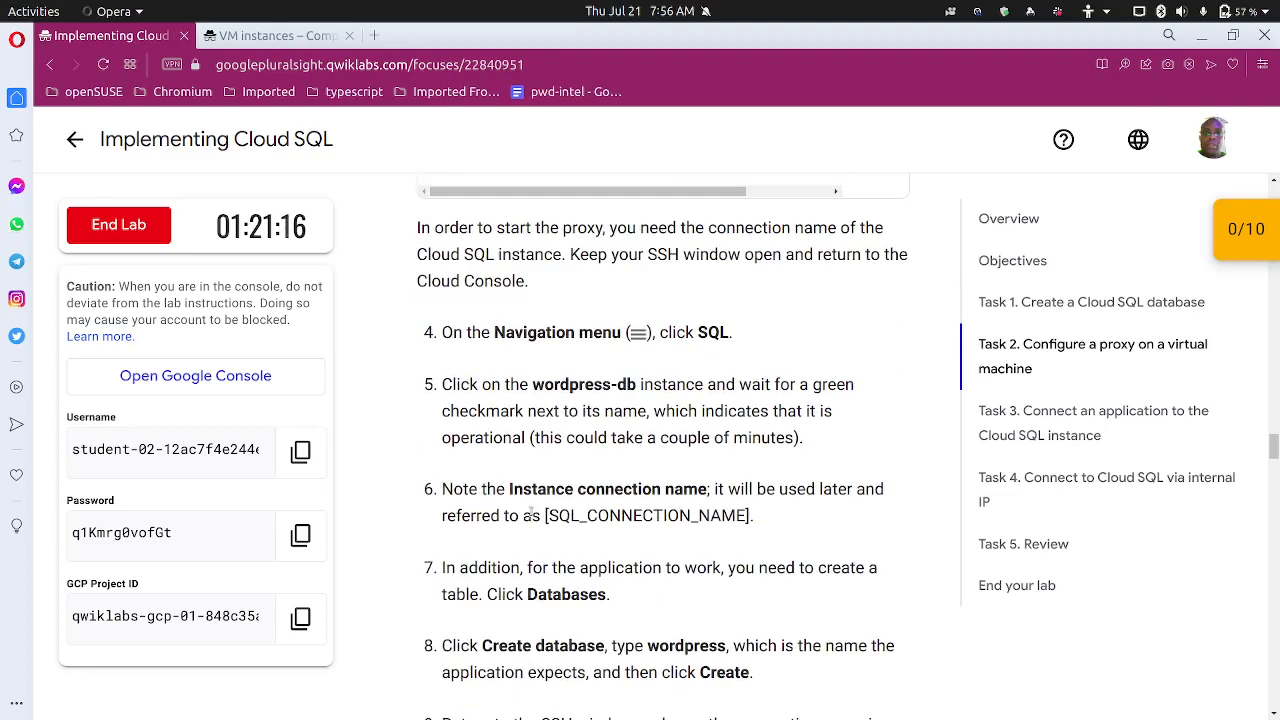
pyautogui.scroll(1, 531, 513)
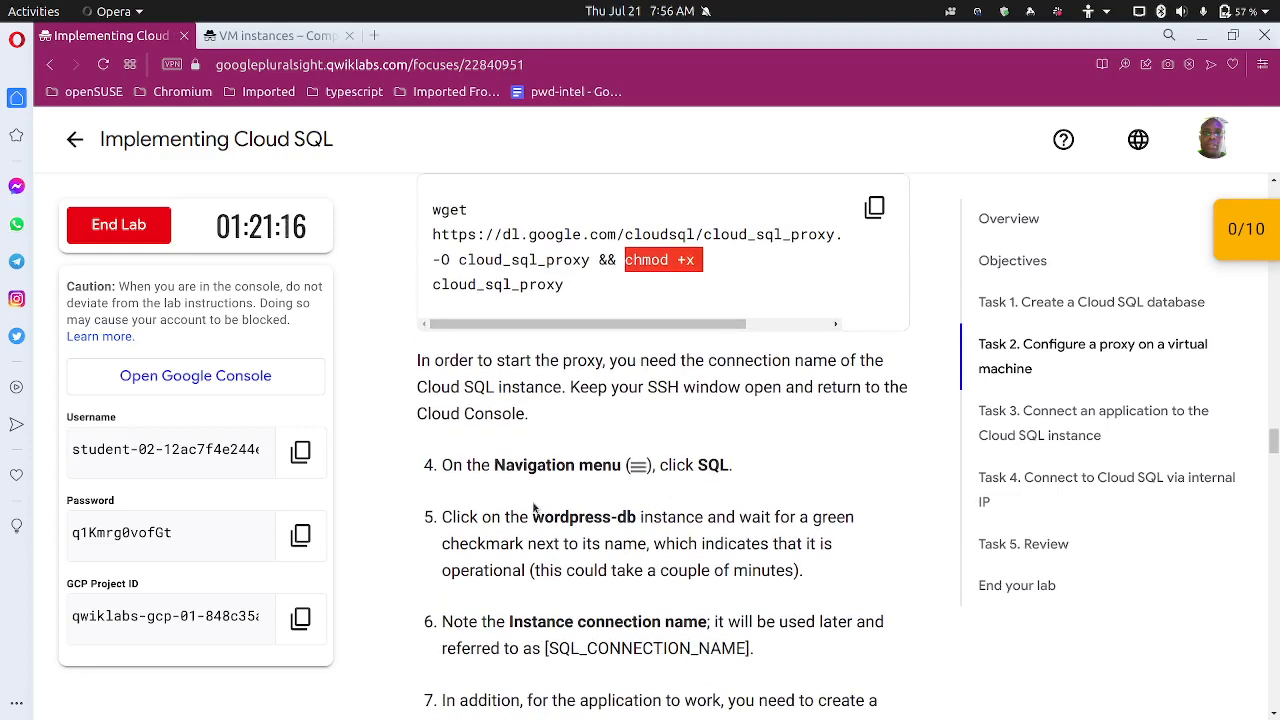
pyautogui.click(548, 293)
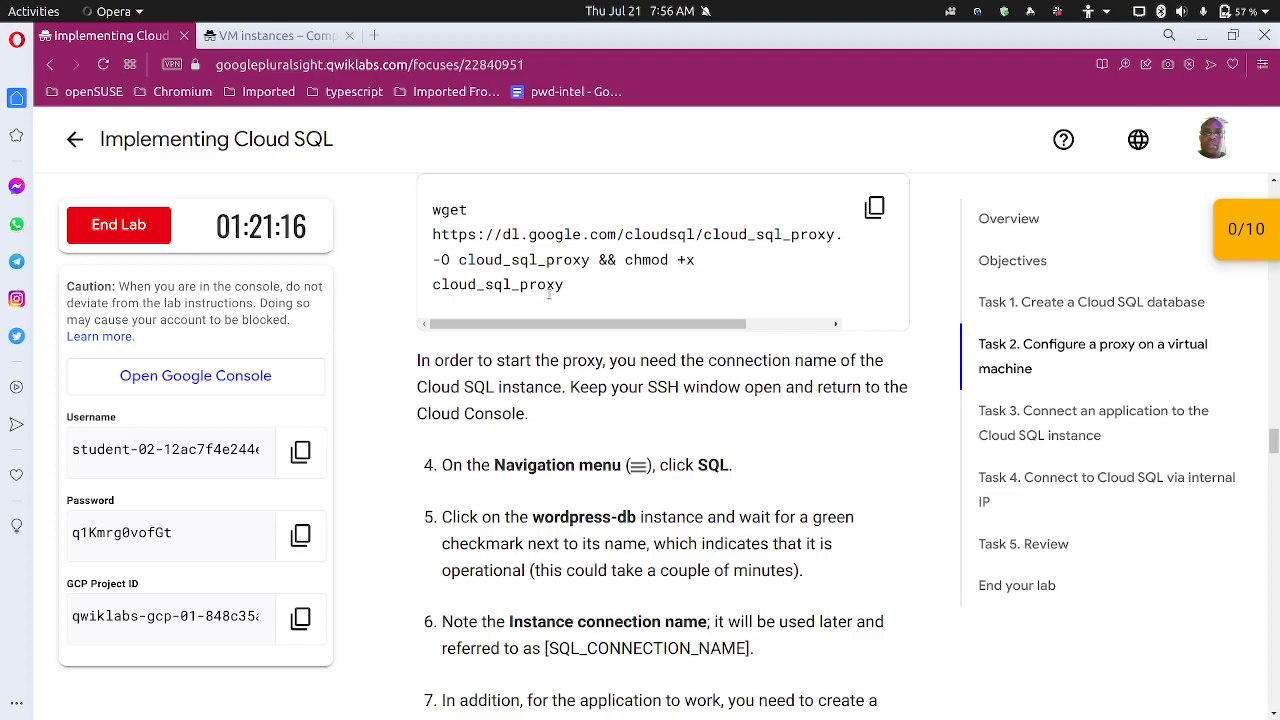
# Return to the Cloud Console and go through the Navigation menu to the All products page
pyautogui.click(295, 35)
pyautogui.click(598, 127)
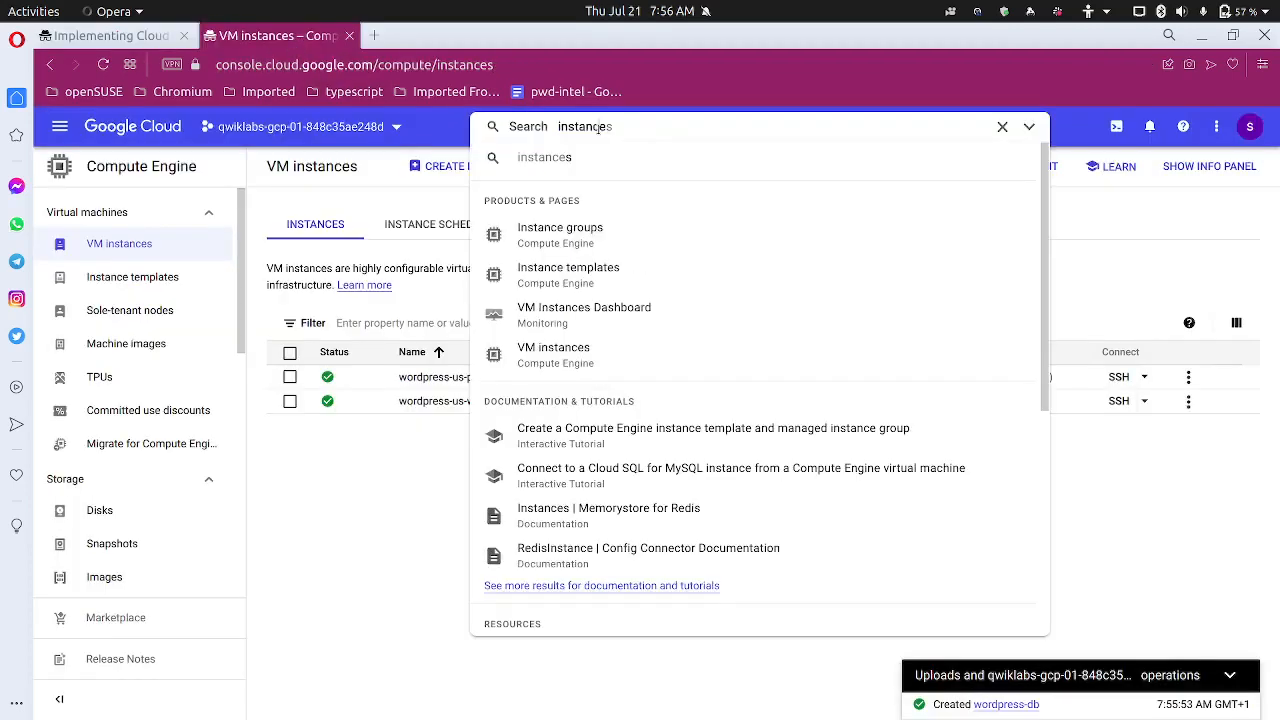
pyautogui.click(293, 527)
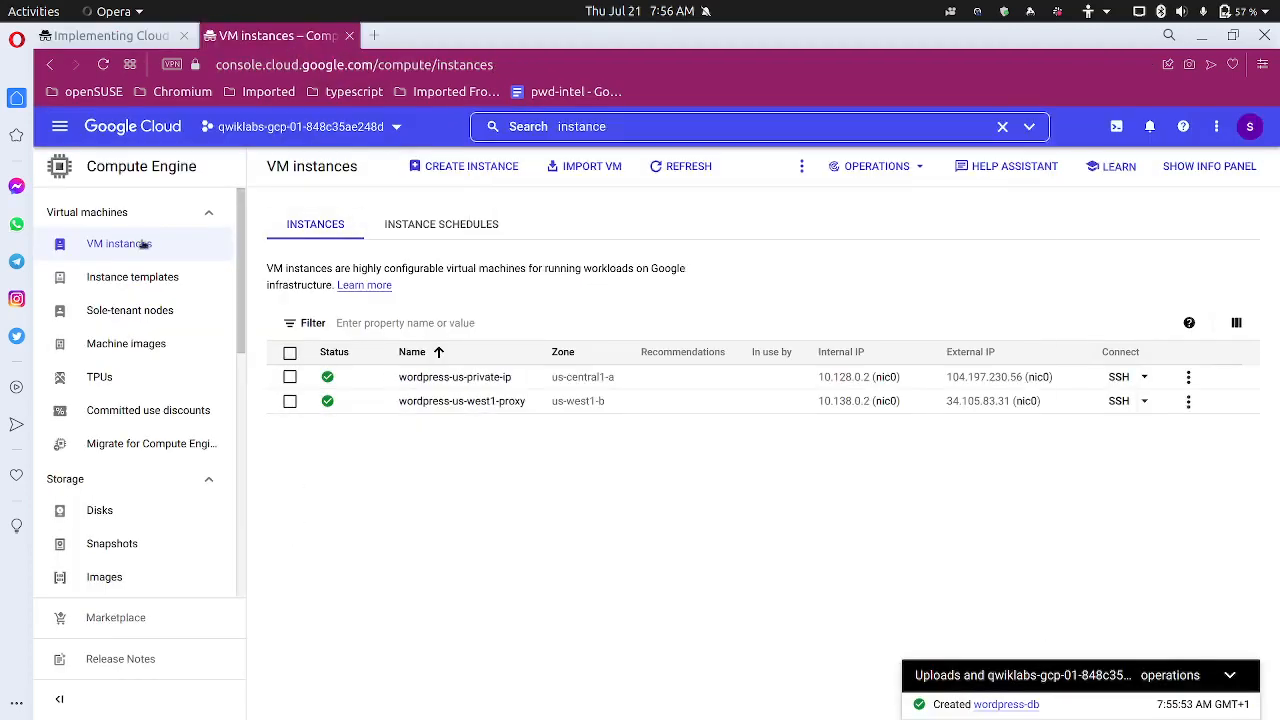
pyautogui.click(73, 138)
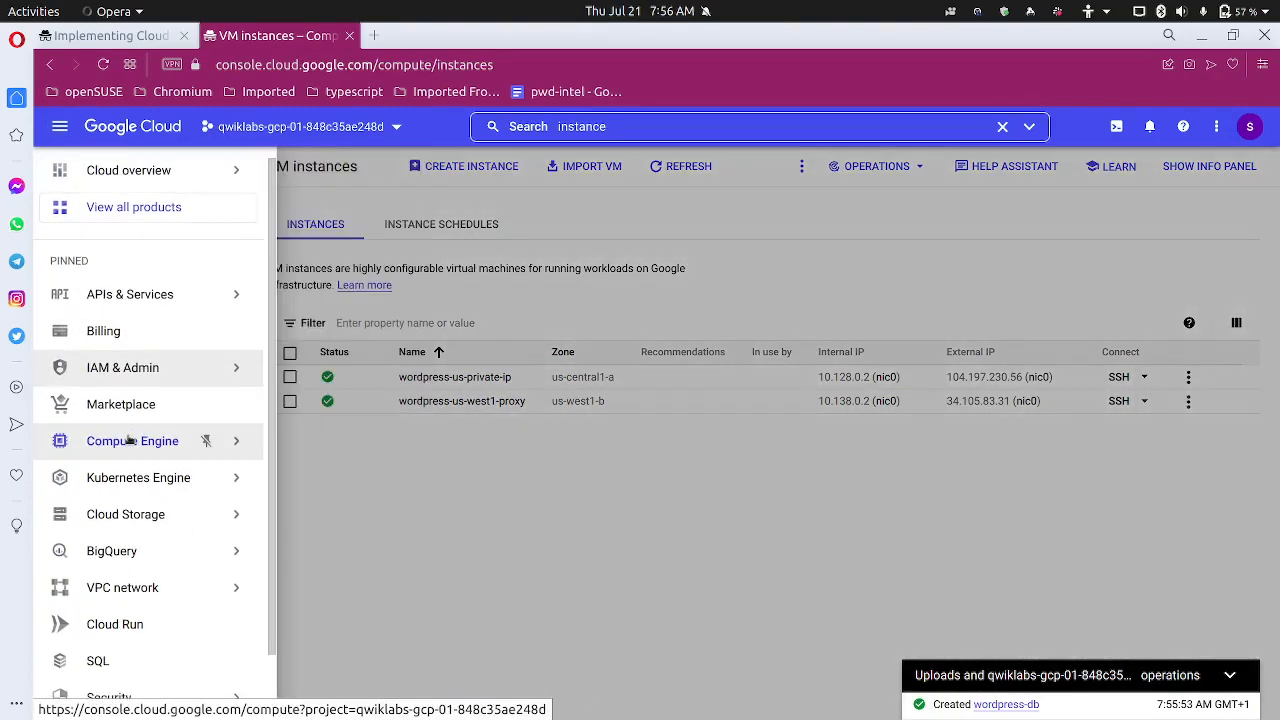
pyautogui.scroll(-1, 128, 440)
pyautogui.moveTo(129, 441)
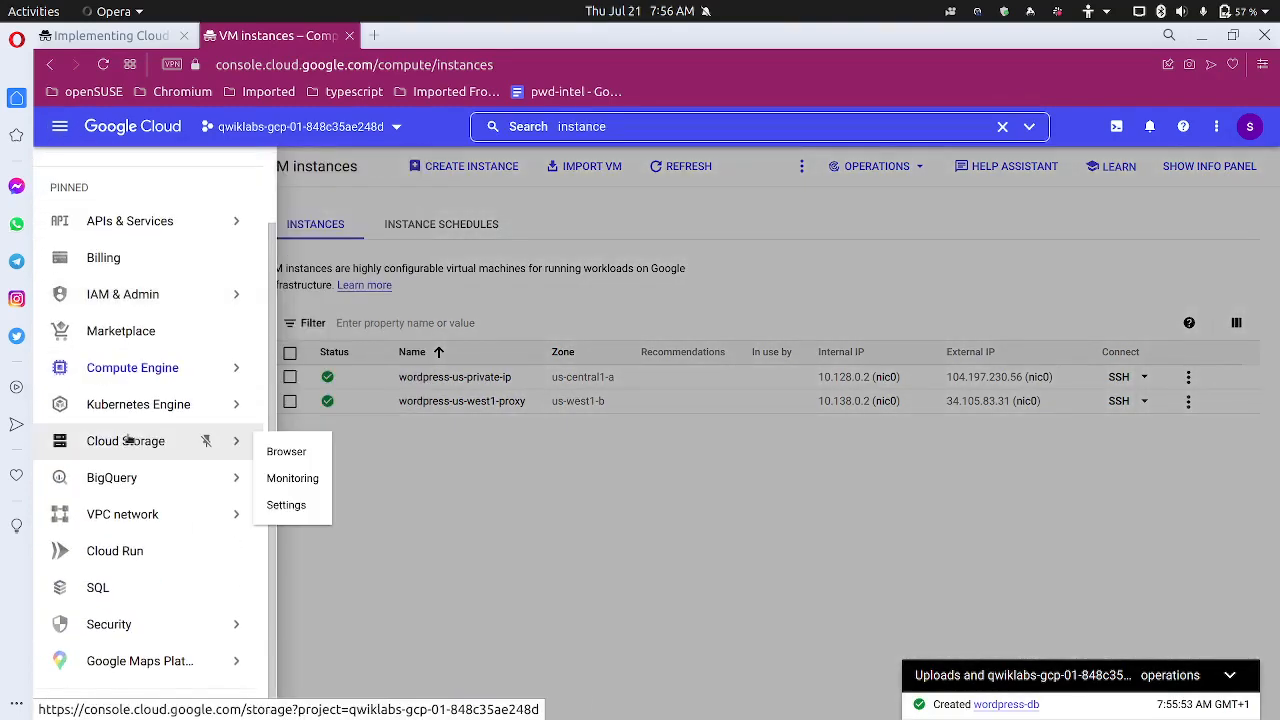
pyautogui.scroll(1, 150, 403)
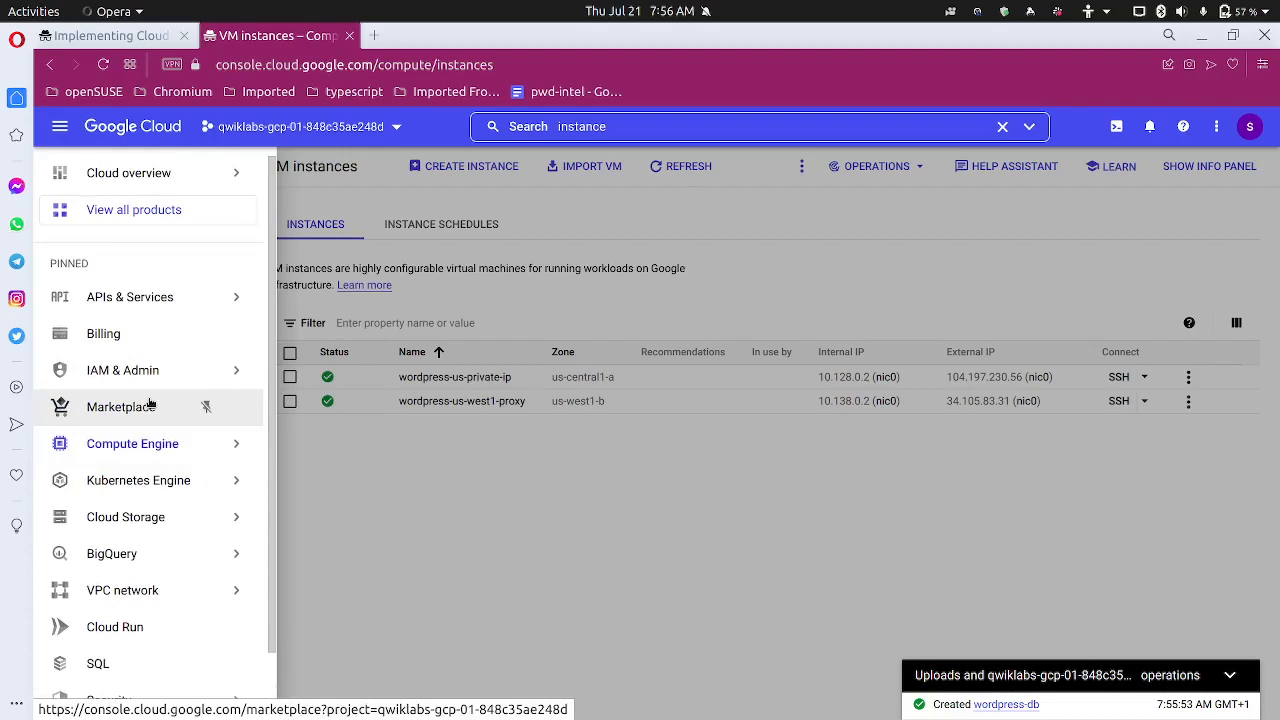
pyautogui.click(122, 209)
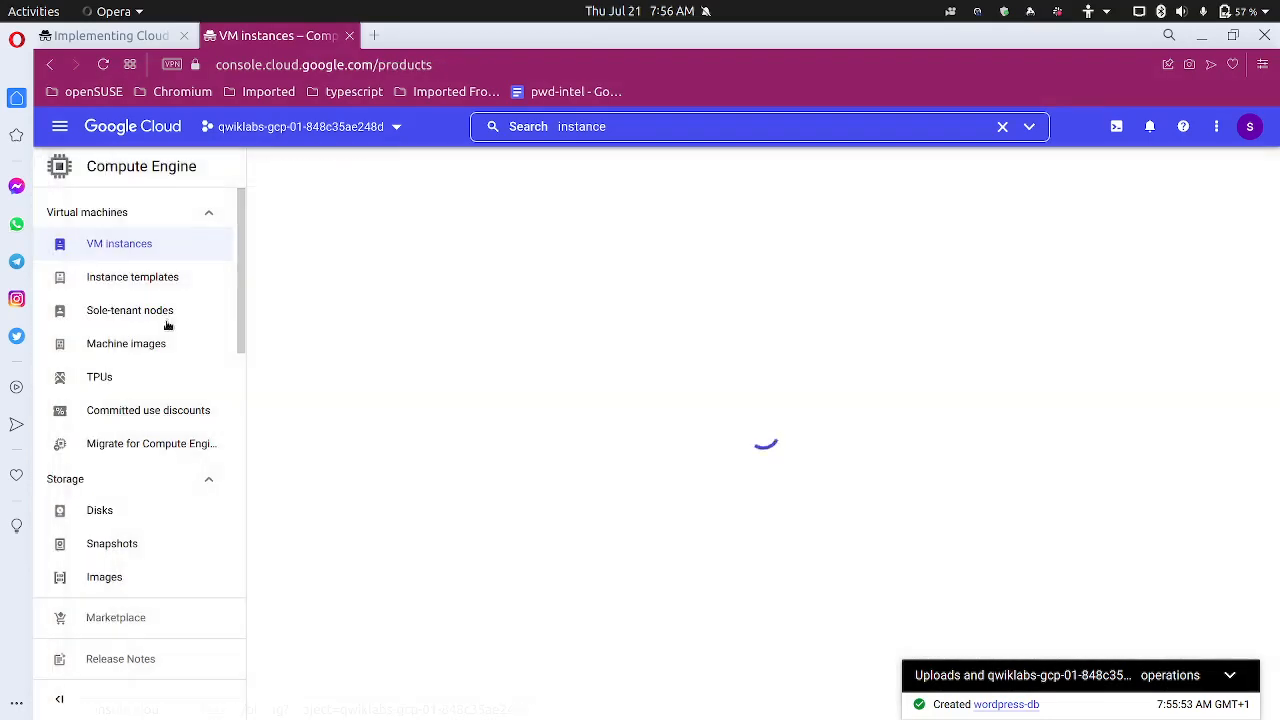
# Expand More Products in the Navigation menu and go to the SQL instances page
pyautogui.click(61, 127)
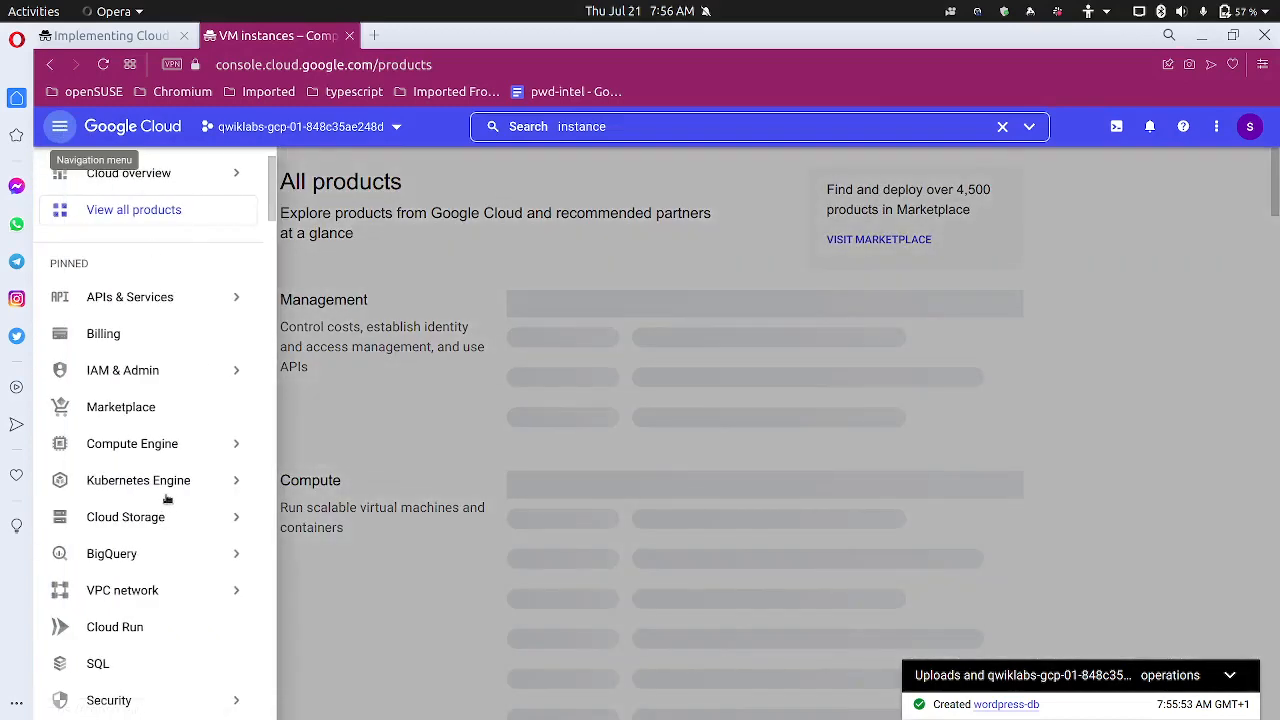
pyautogui.scroll(-5, 167, 497)
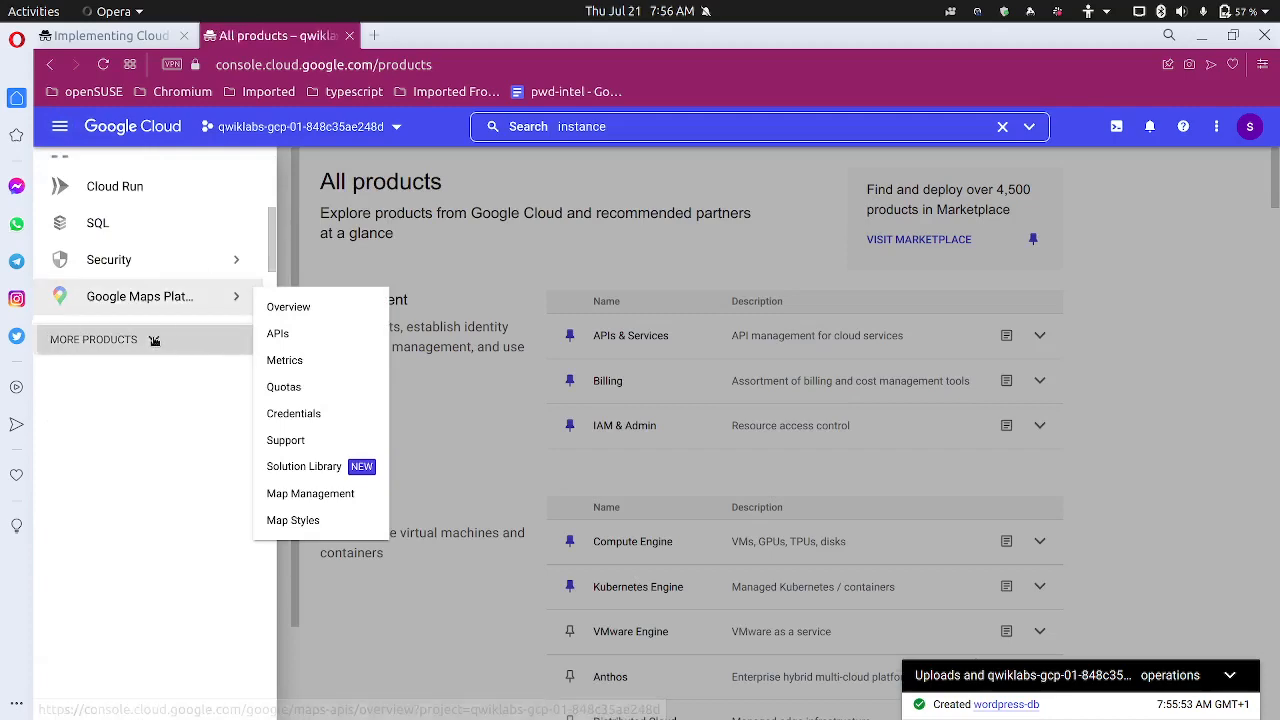
pyautogui.click(155, 339)
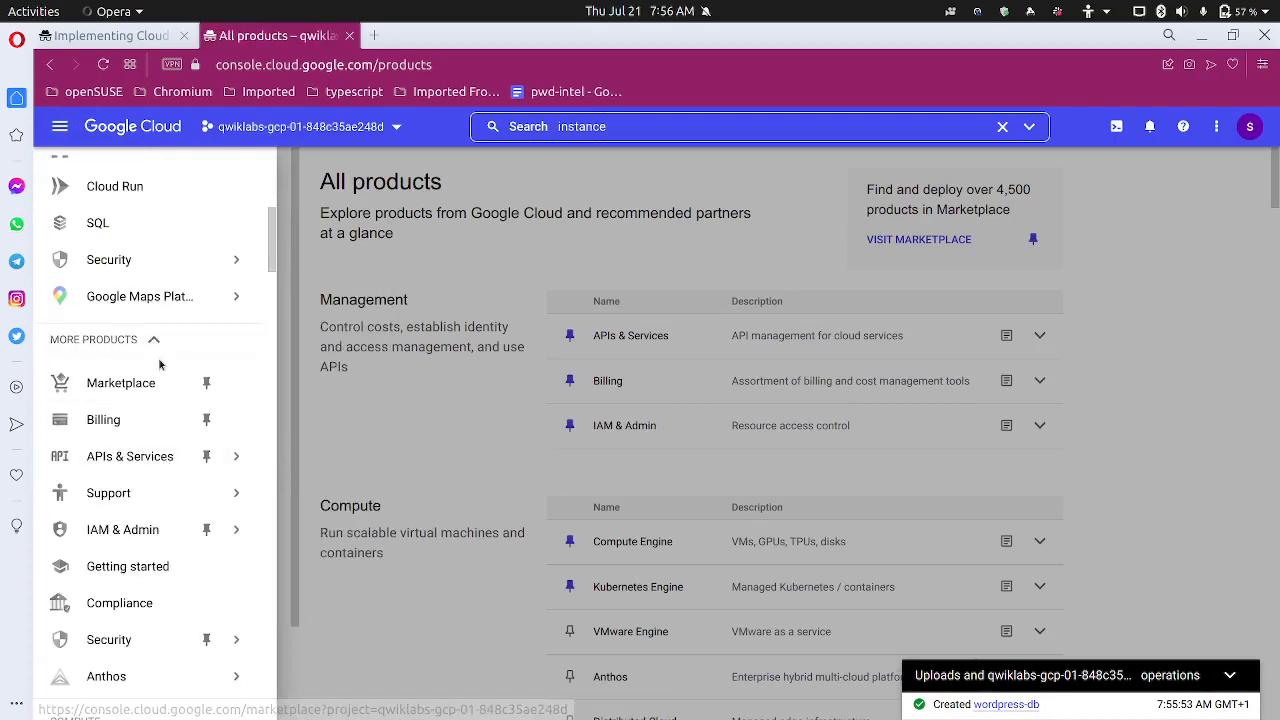
pyautogui.scroll(-5, 165, 512)
pyautogui.scroll(-4, 151, 514)
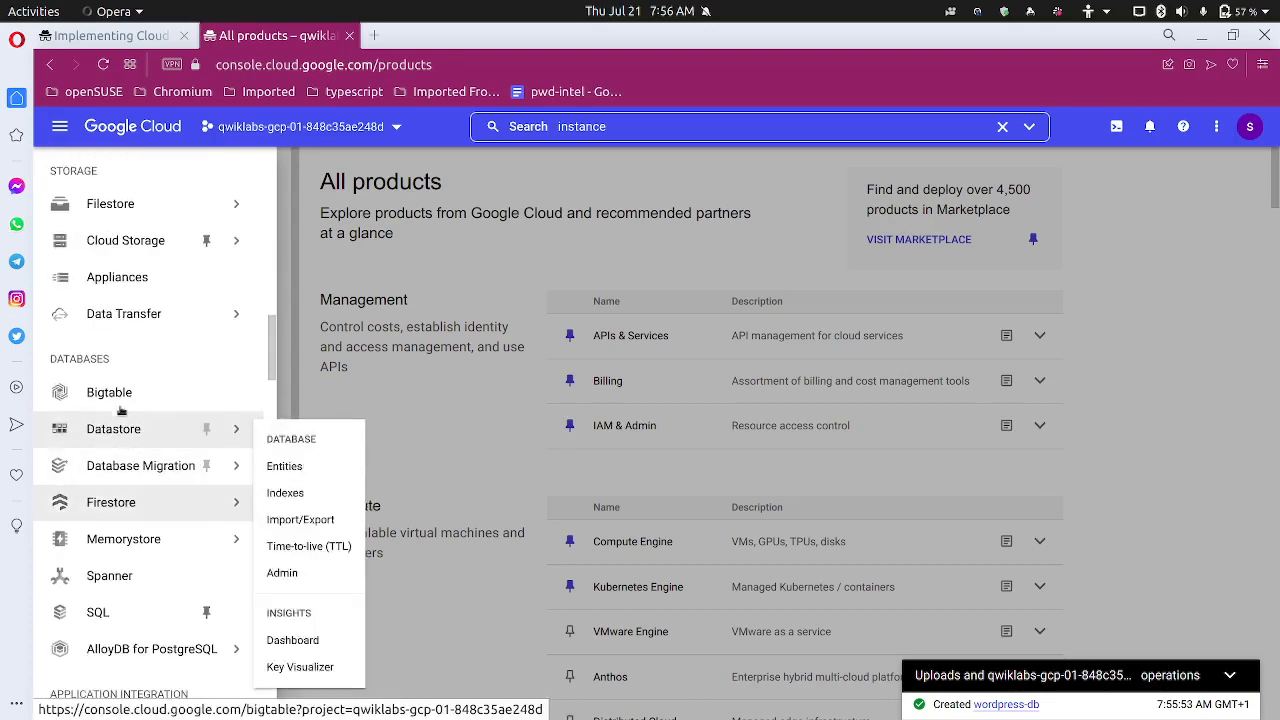
pyautogui.click(118, 616)
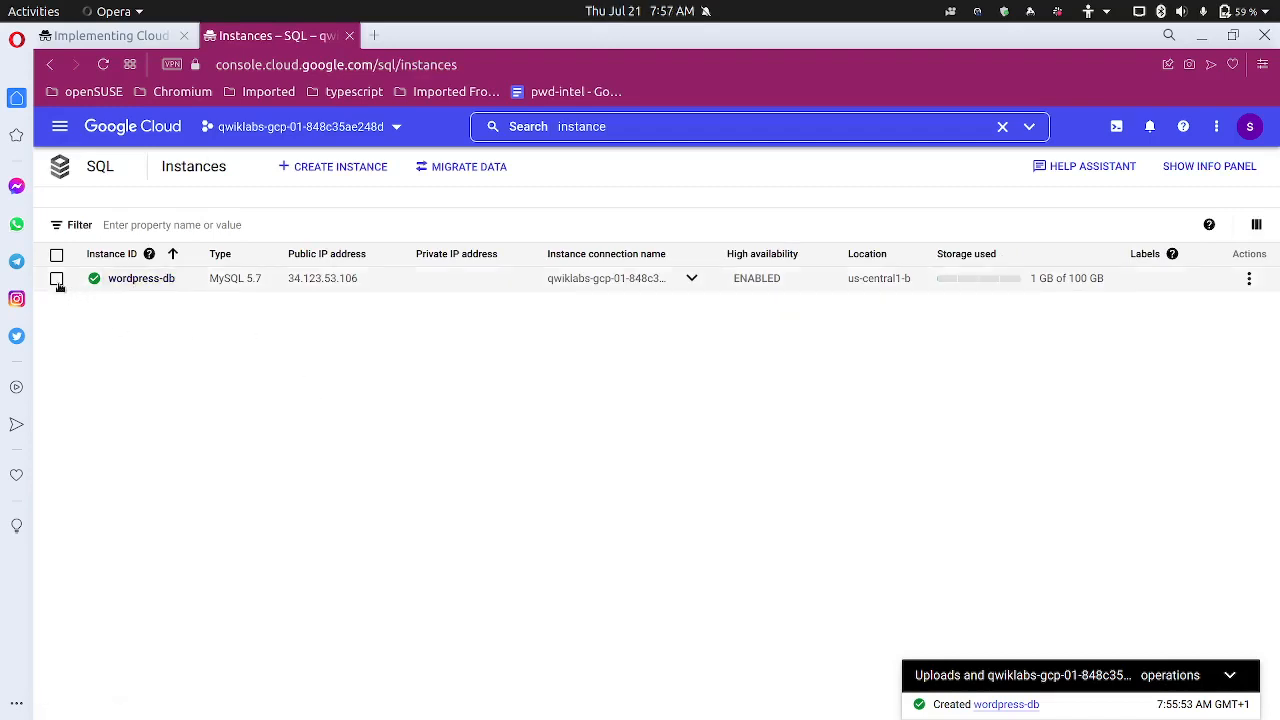
# Edit wordpress-db from its Actions menu and expand Machine type, showing High memory 4 vCPU, 26 GB
pyautogui.click(1249, 279)
pyautogui.click(1178, 312)
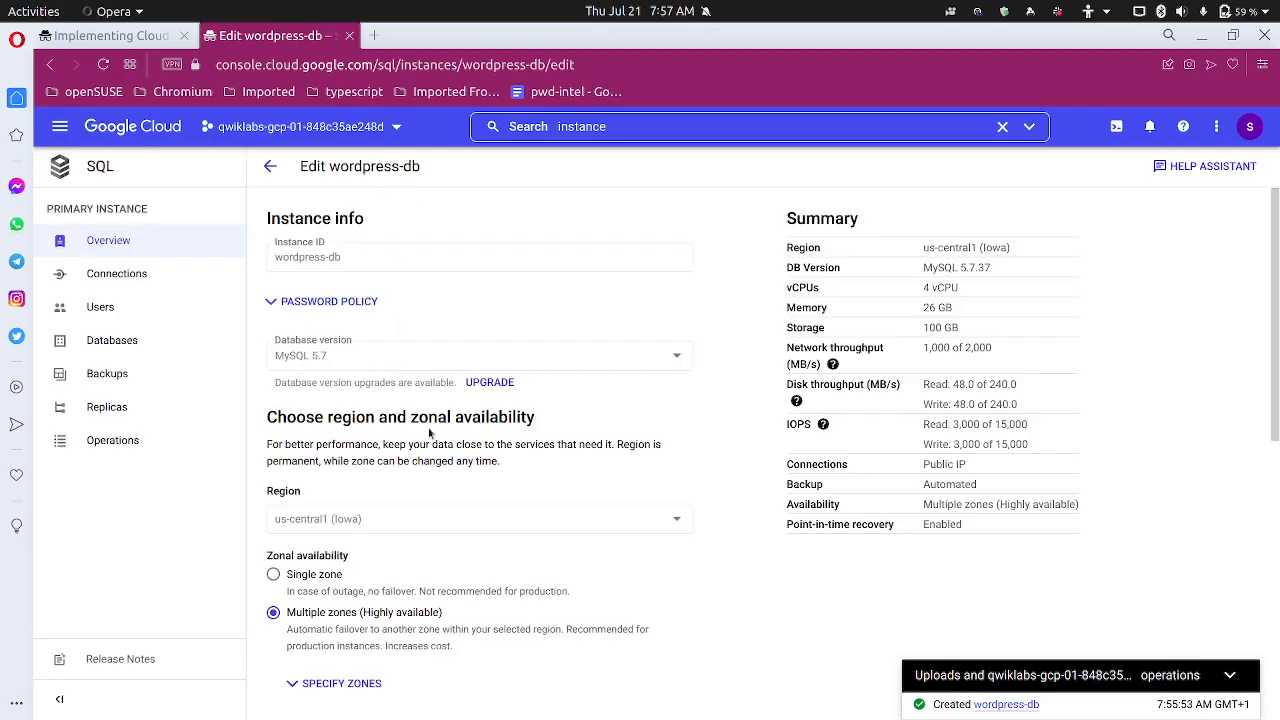
pyautogui.scroll(-5, 429, 432)
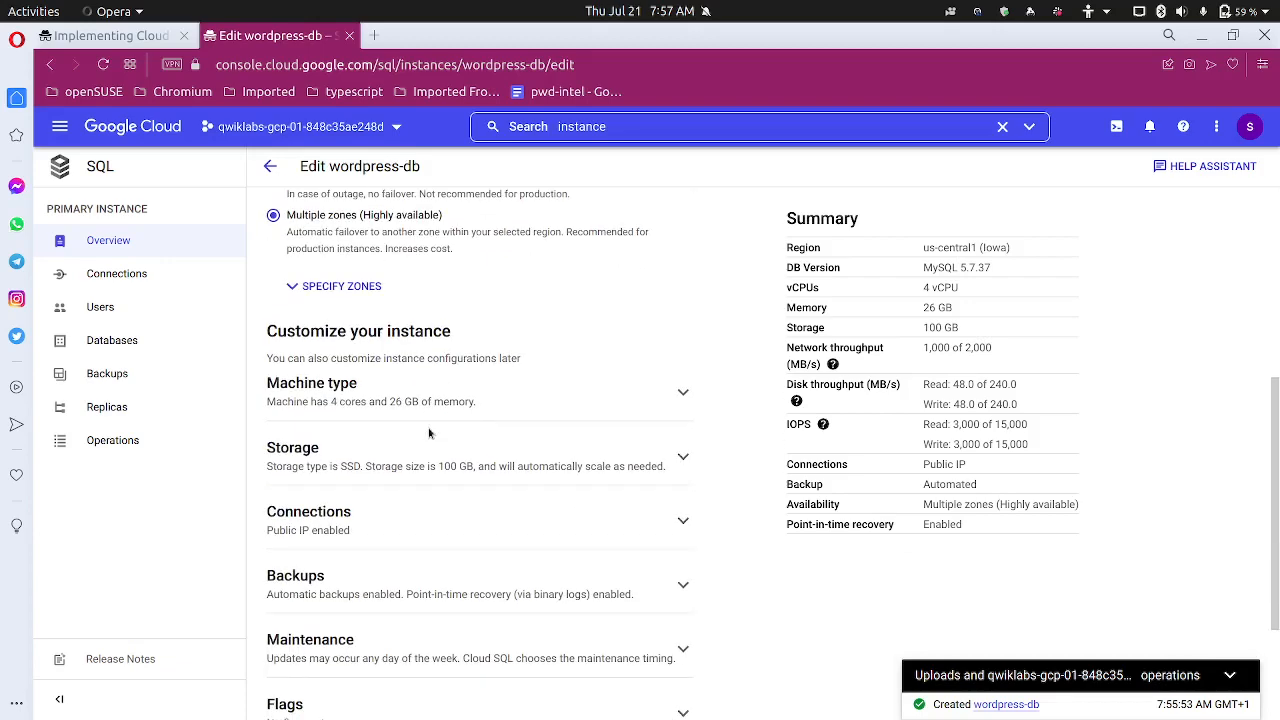
pyautogui.scroll(-1, 429, 432)
pyautogui.click(417, 312)
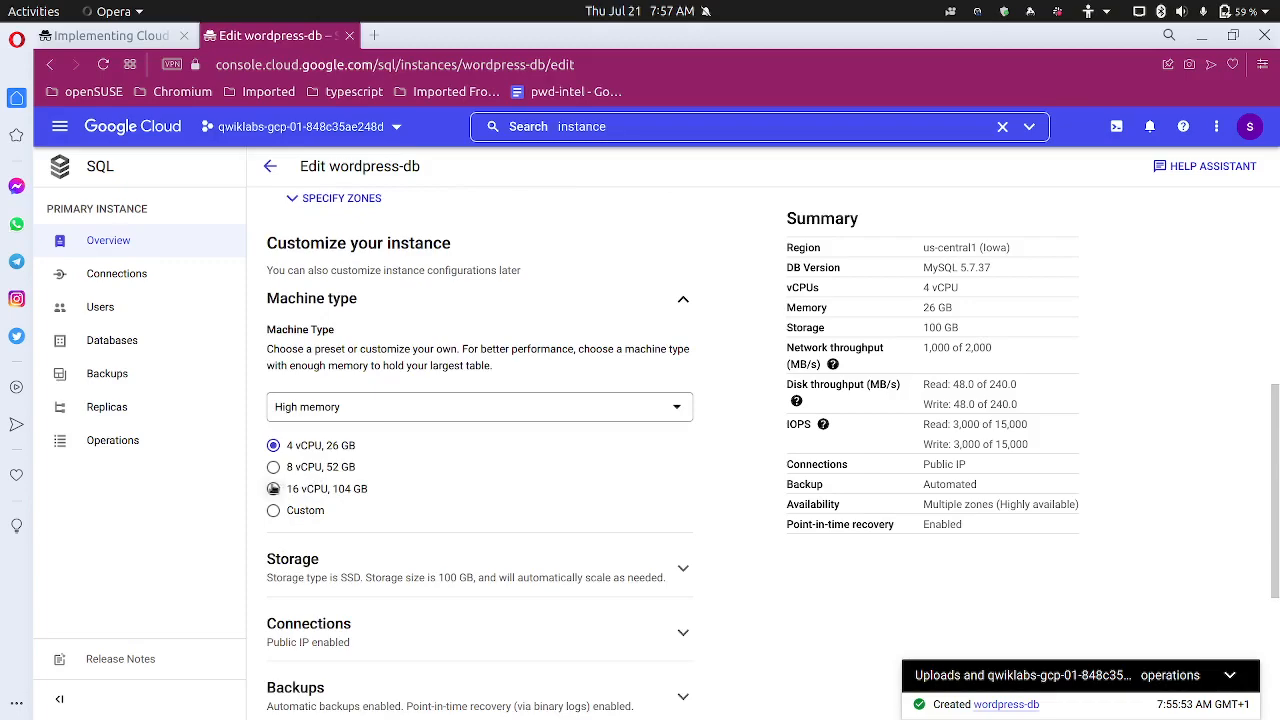
pyautogui.click(138, 38)
pyautogui.scroll(5, 420, 441)
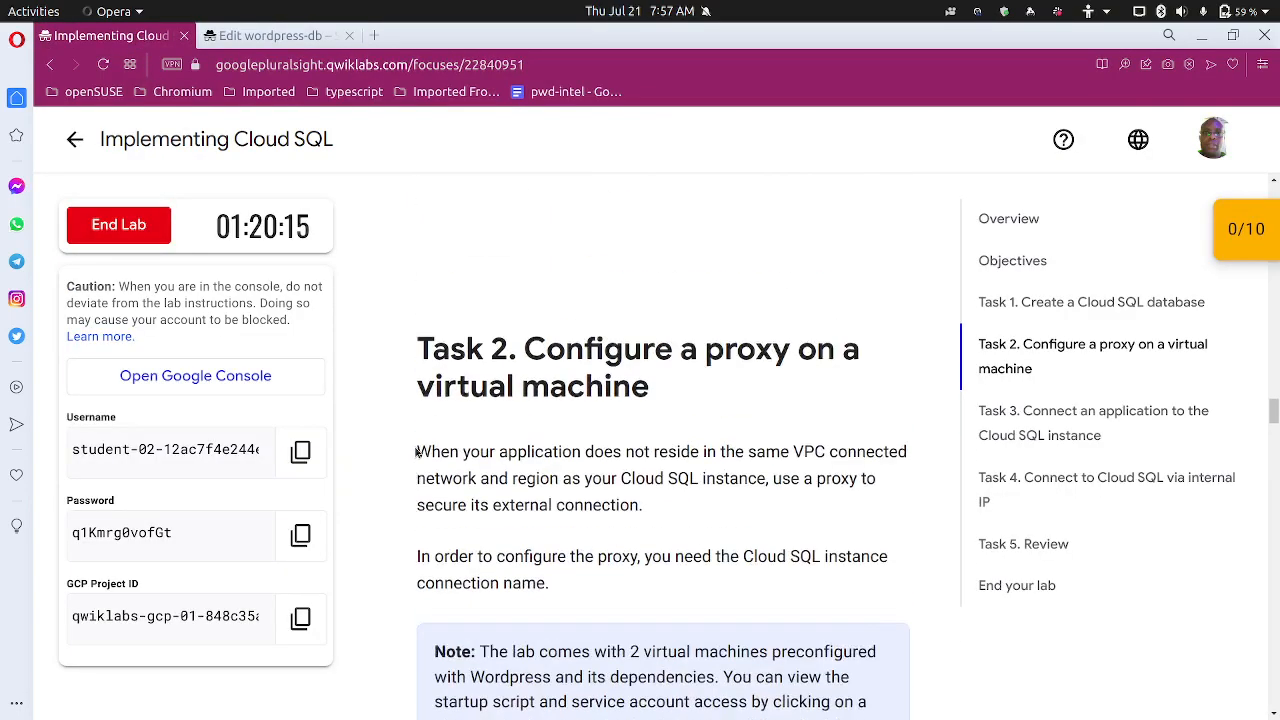
pyautogui.scroll(10, 410, 448)
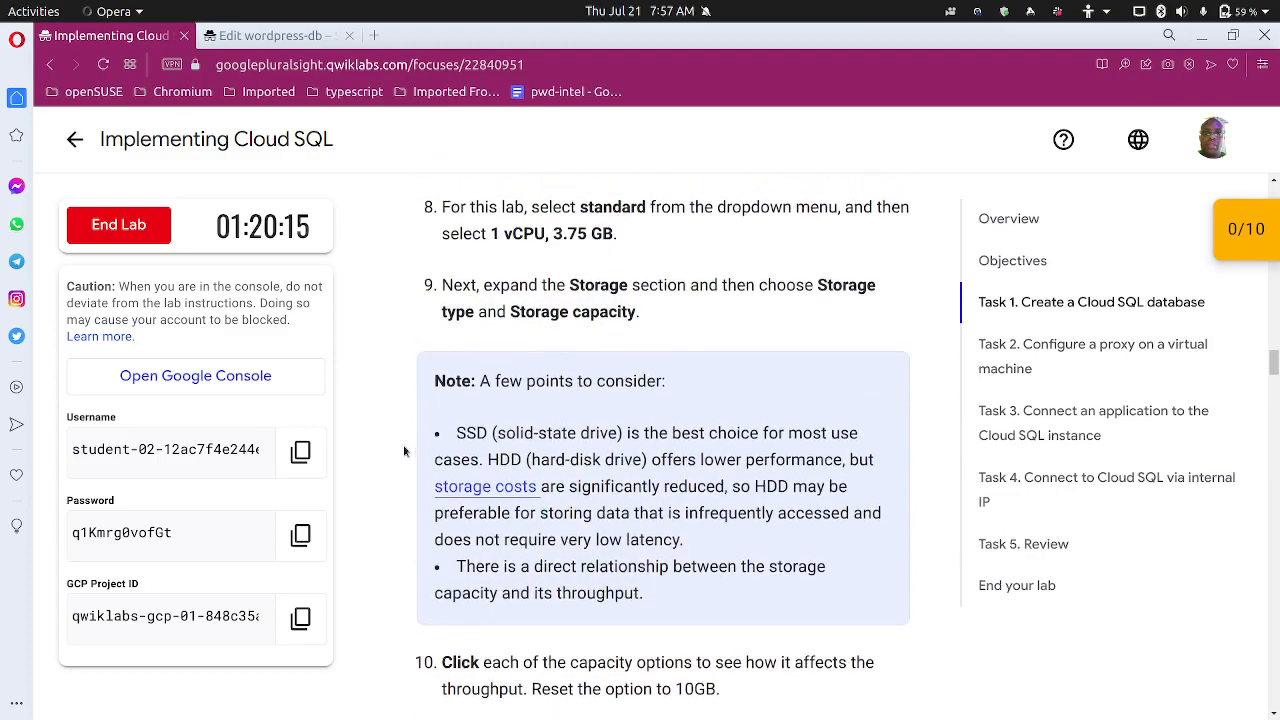
pyautogui.scroll(5, 404, 451)
pyautogui.scroll(-4, 404, 451)
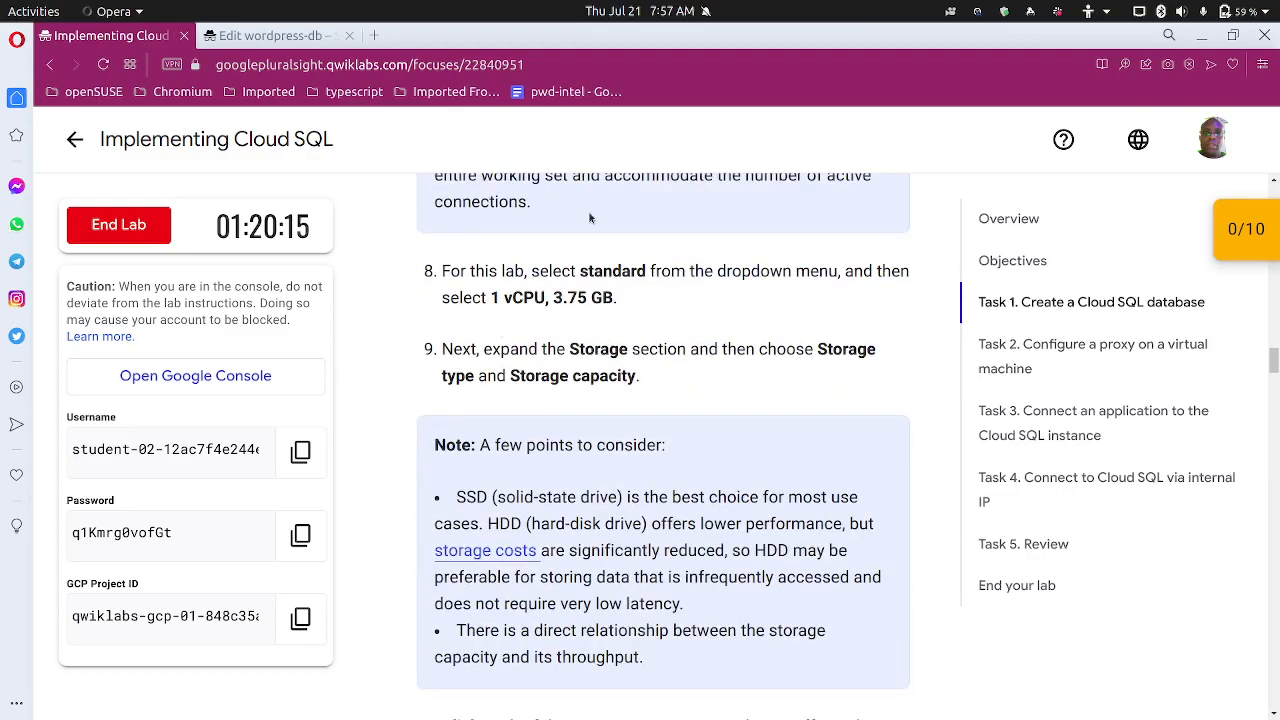
# Set the wordpress-db machine type to Standard, 1 vCPU, 3.75 GB
pyautogui.click(296, 38)
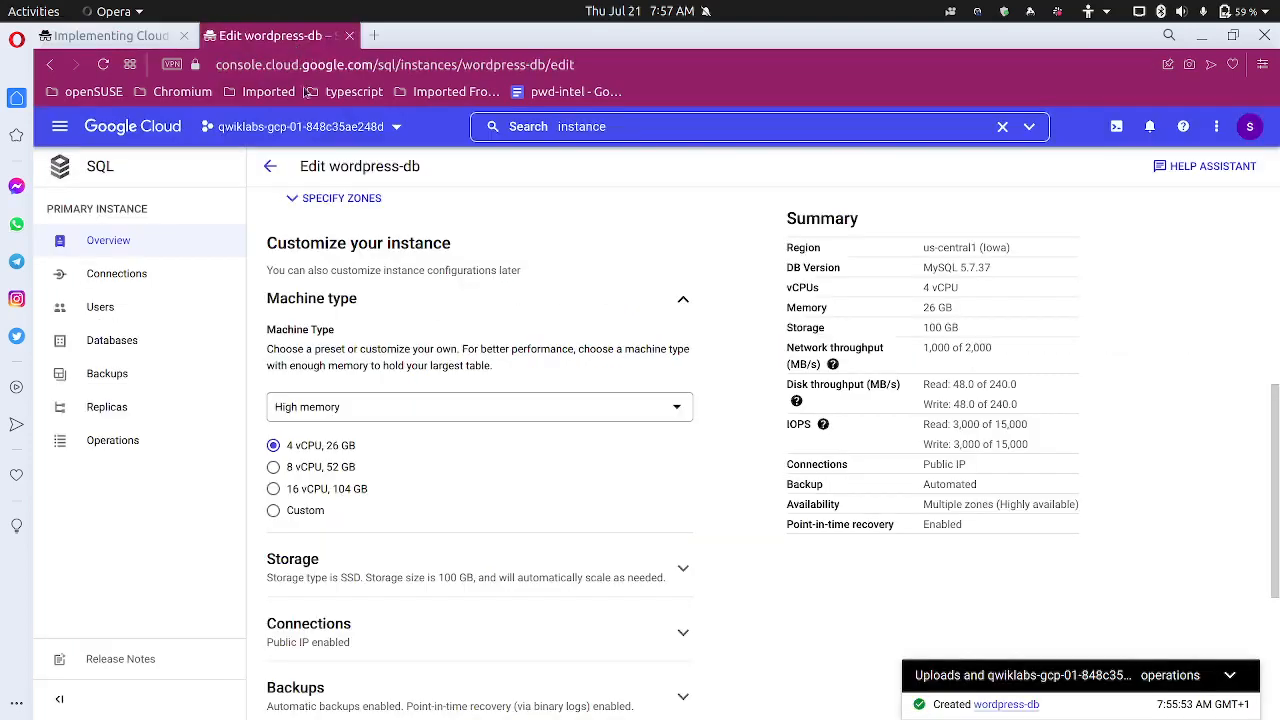
pyautogui.click(385, 414)
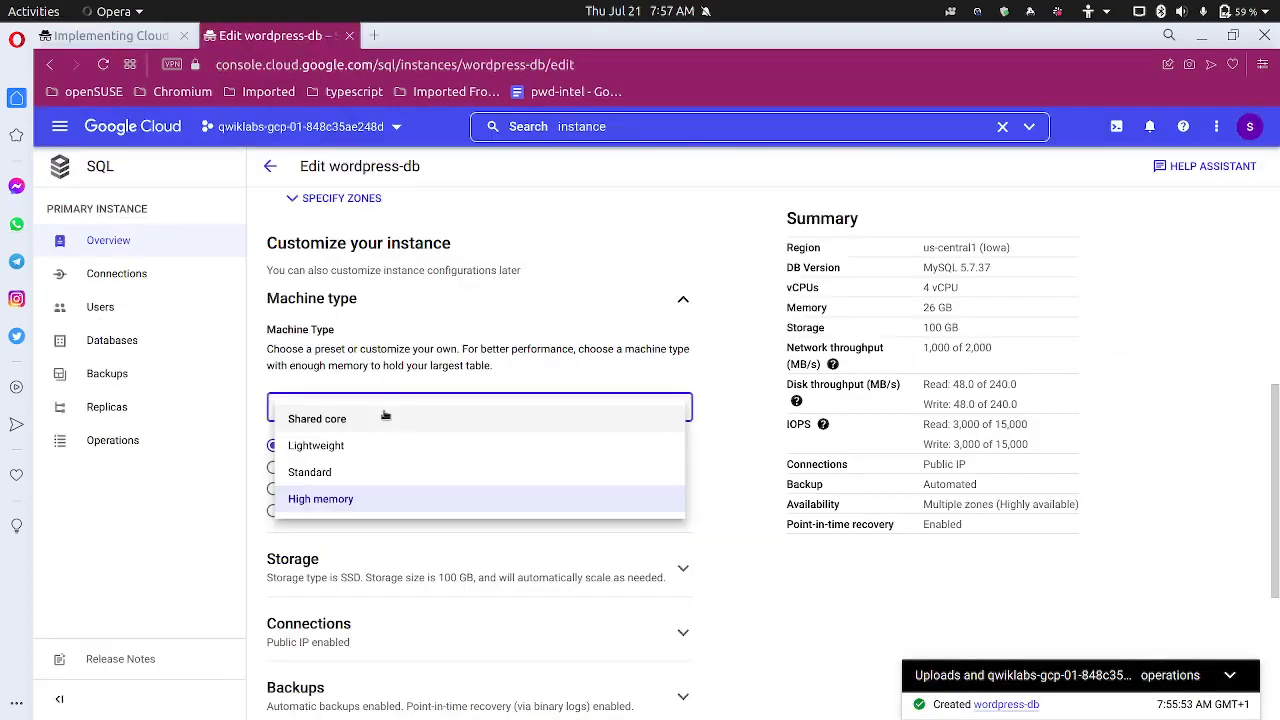
pyautogui.click(349, 472)
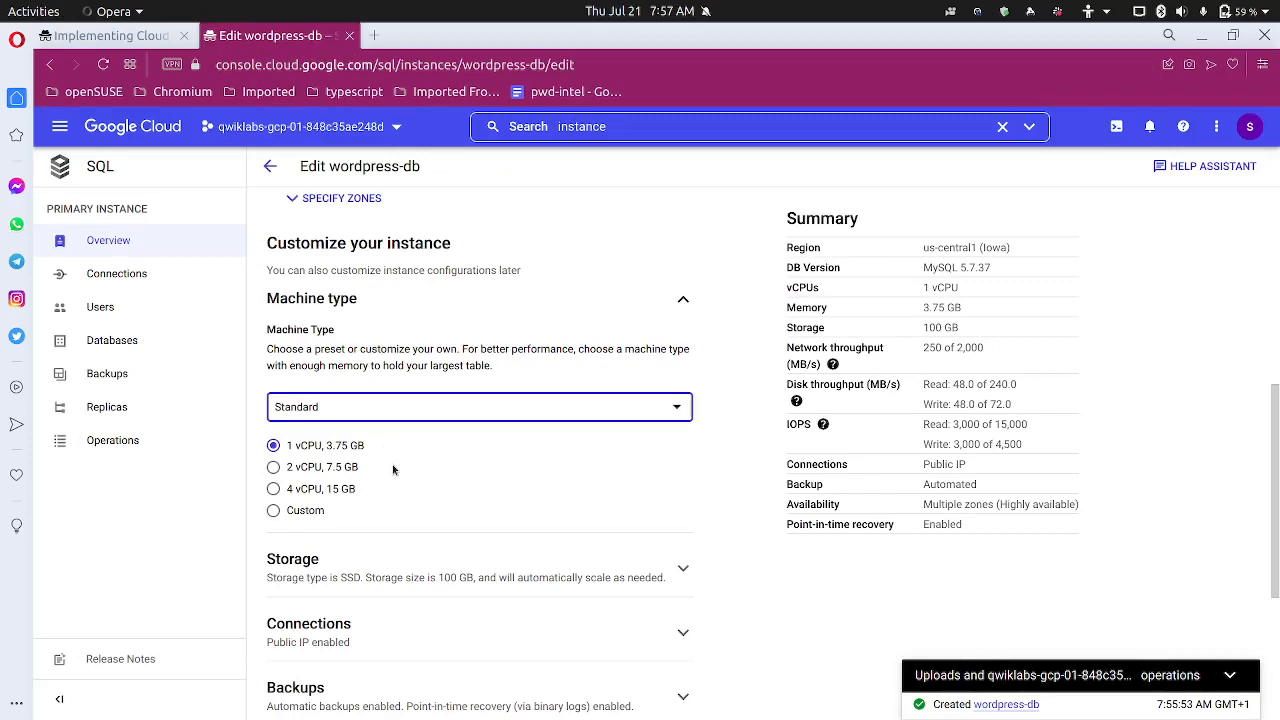
# Expand Storage and cut the storage capacity from 100 to 10 GB
pyautogui.scroll(-3, 393, 469)
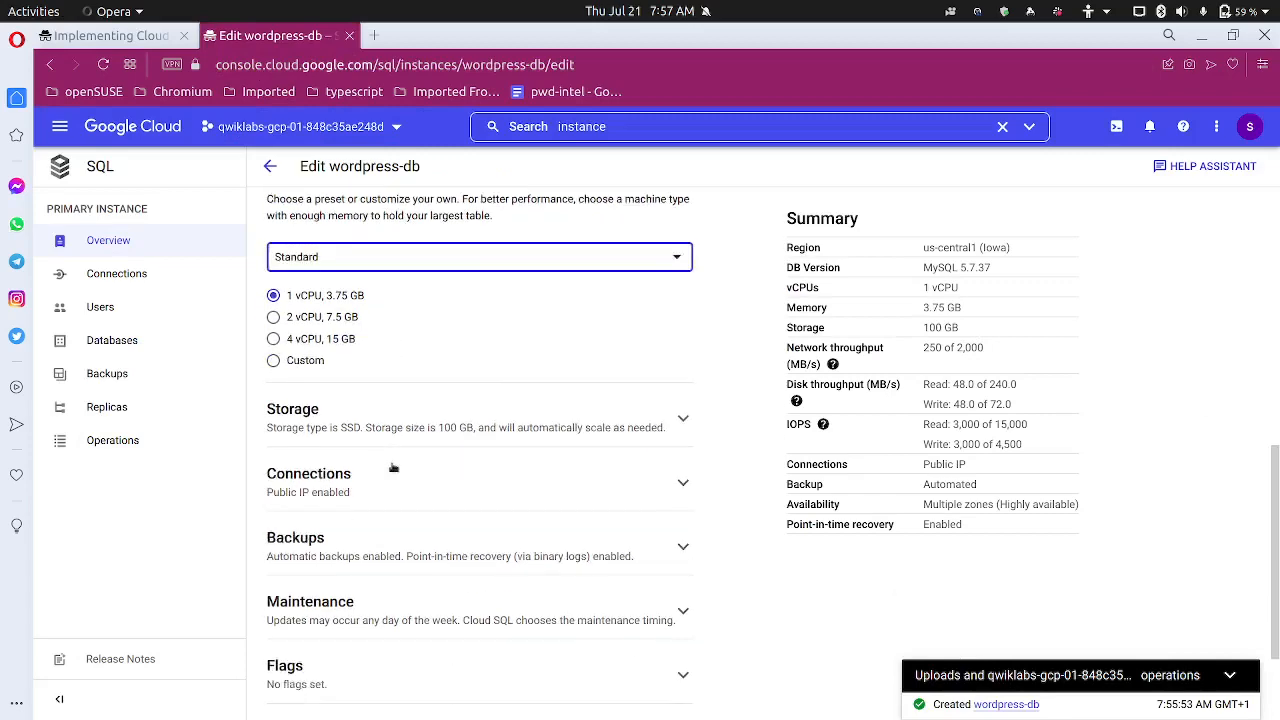
pyautogui.click(401, 406)
pyautogui.scroll(-3, 413, 433)
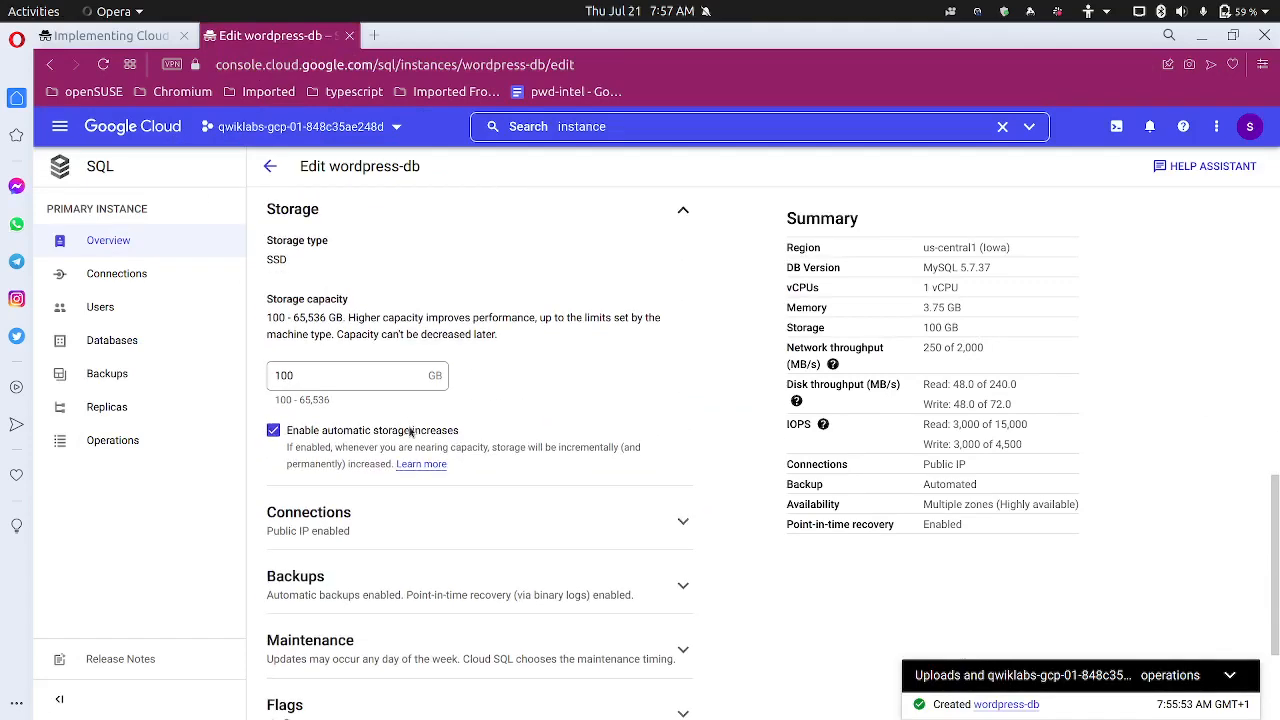
pyautogui.click(337, 377)
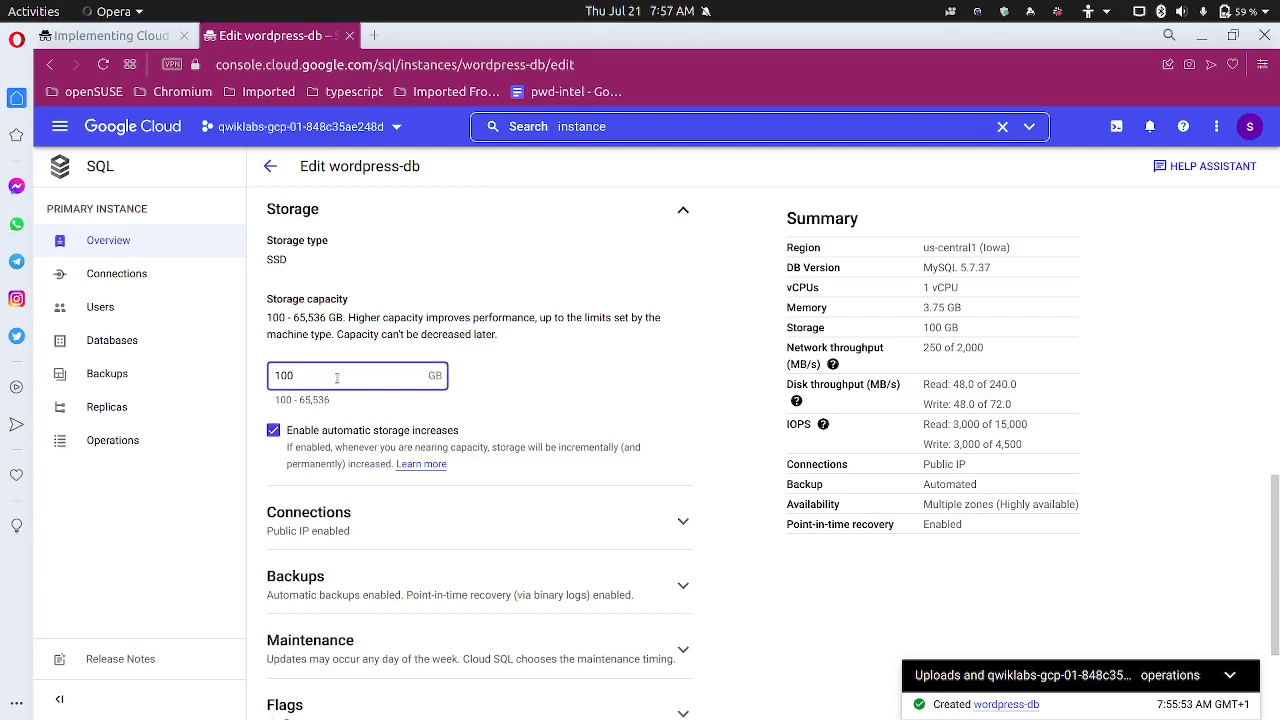
pyautogui.press('BackSpace')
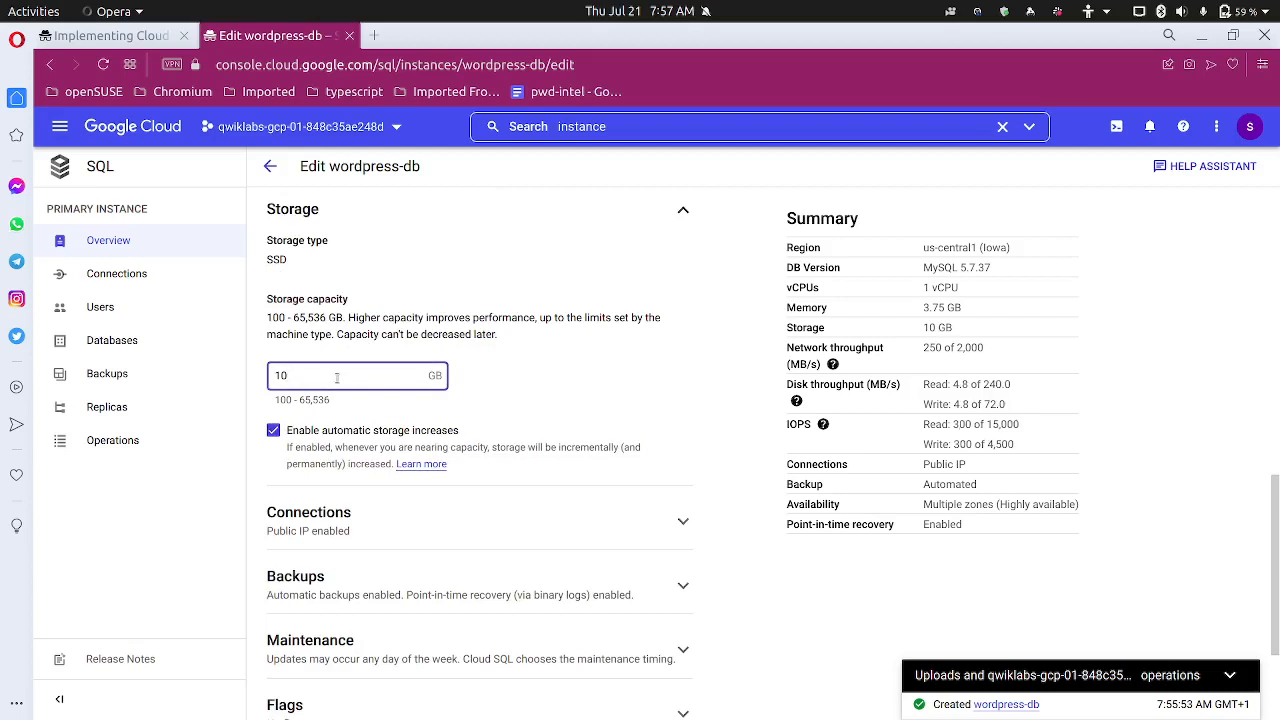
pyautogui.scroll(1, 374, 275)
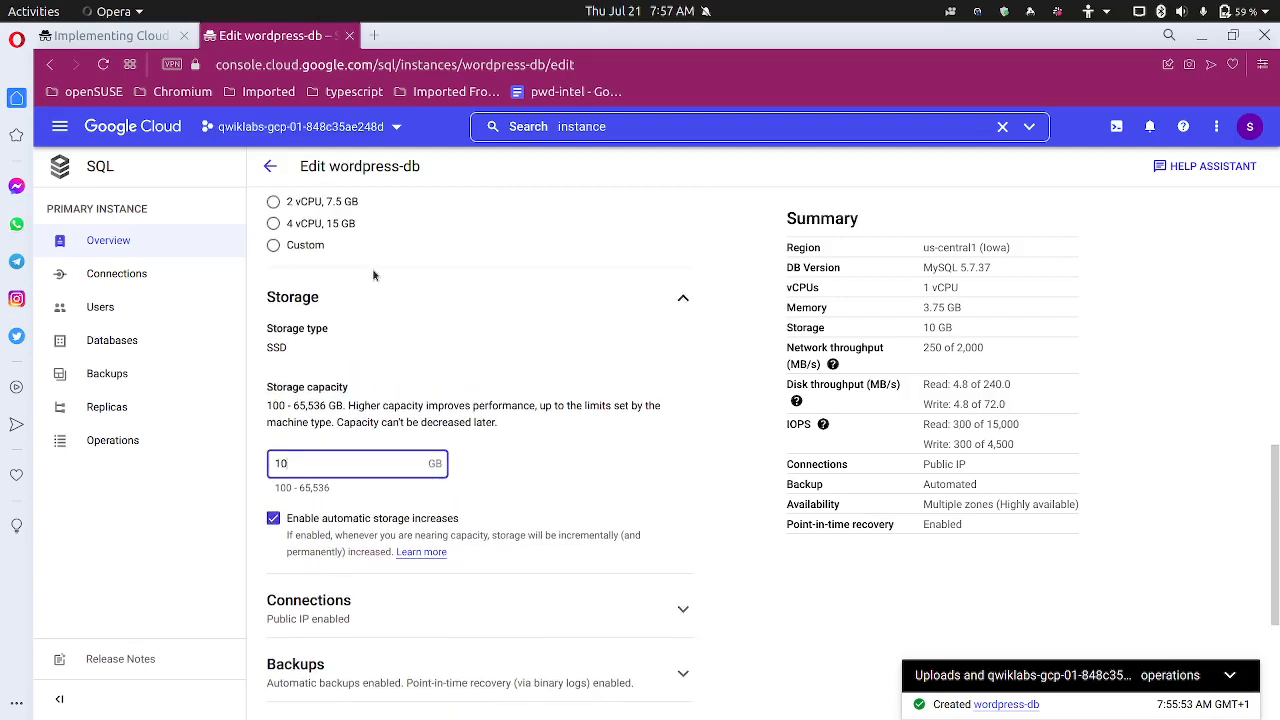
pyautogui.scroll(1, 374, 275)
pyautogui.scroll(-1, 374, 275)
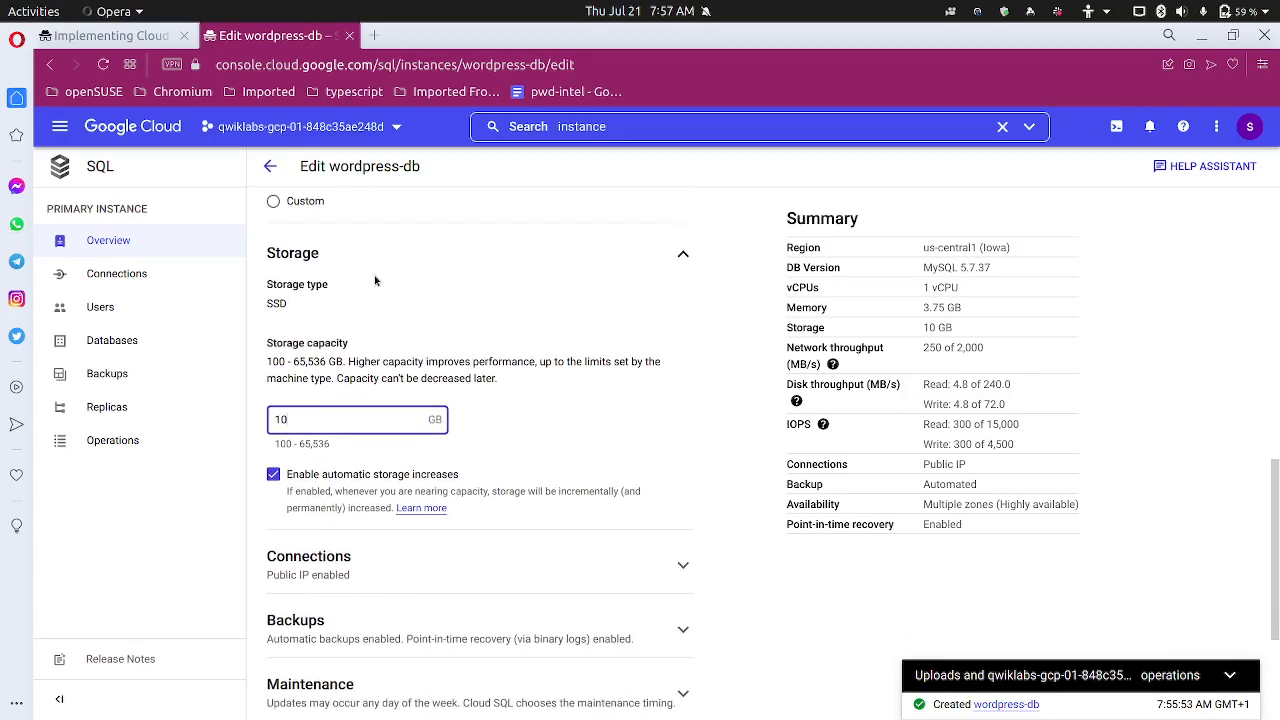
pyautogui.scroll(-1, 374, 275)
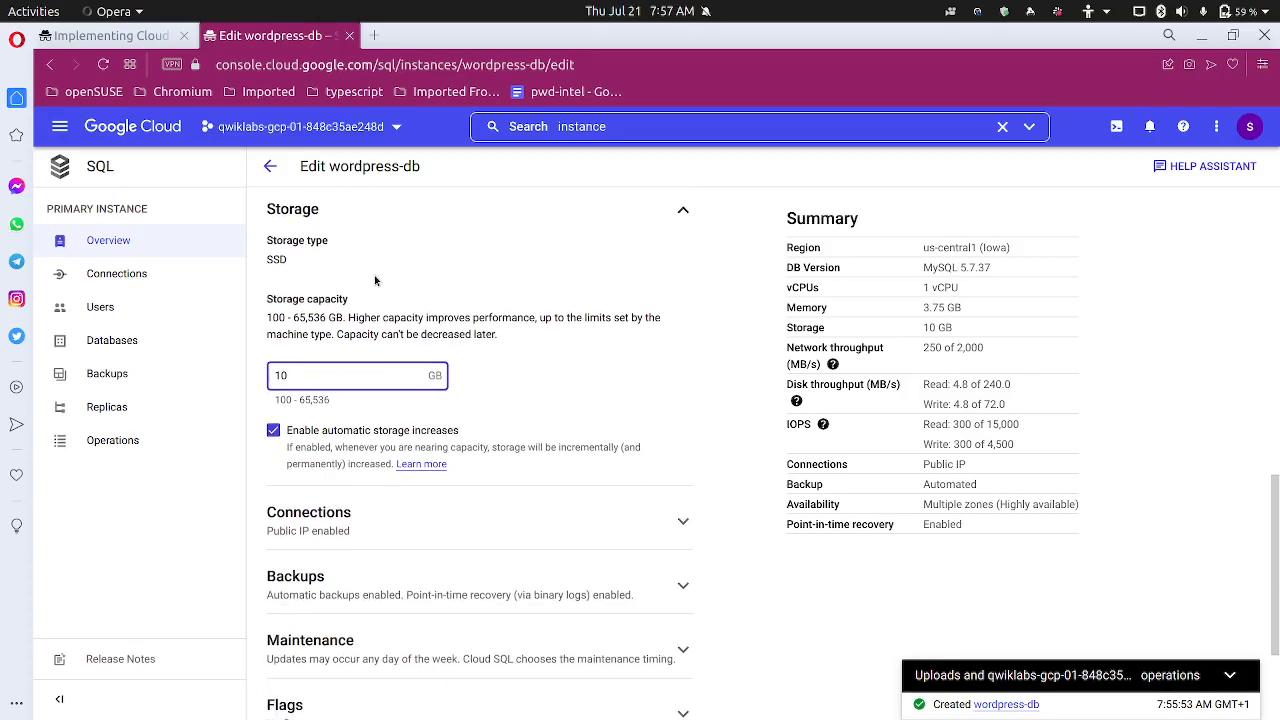
pyautogui.click(110, 35)
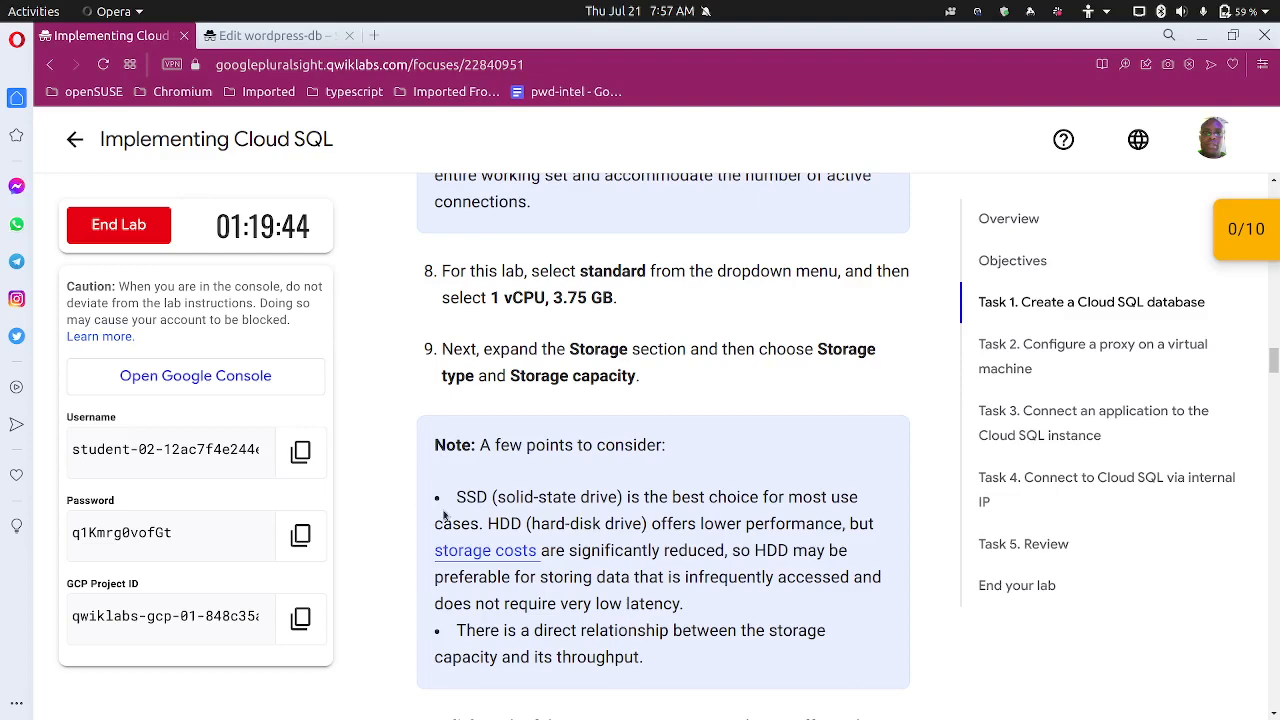
pyautogui.scroll(-3, 444, 514)
pyautogui.scroll(1, 424, 508)
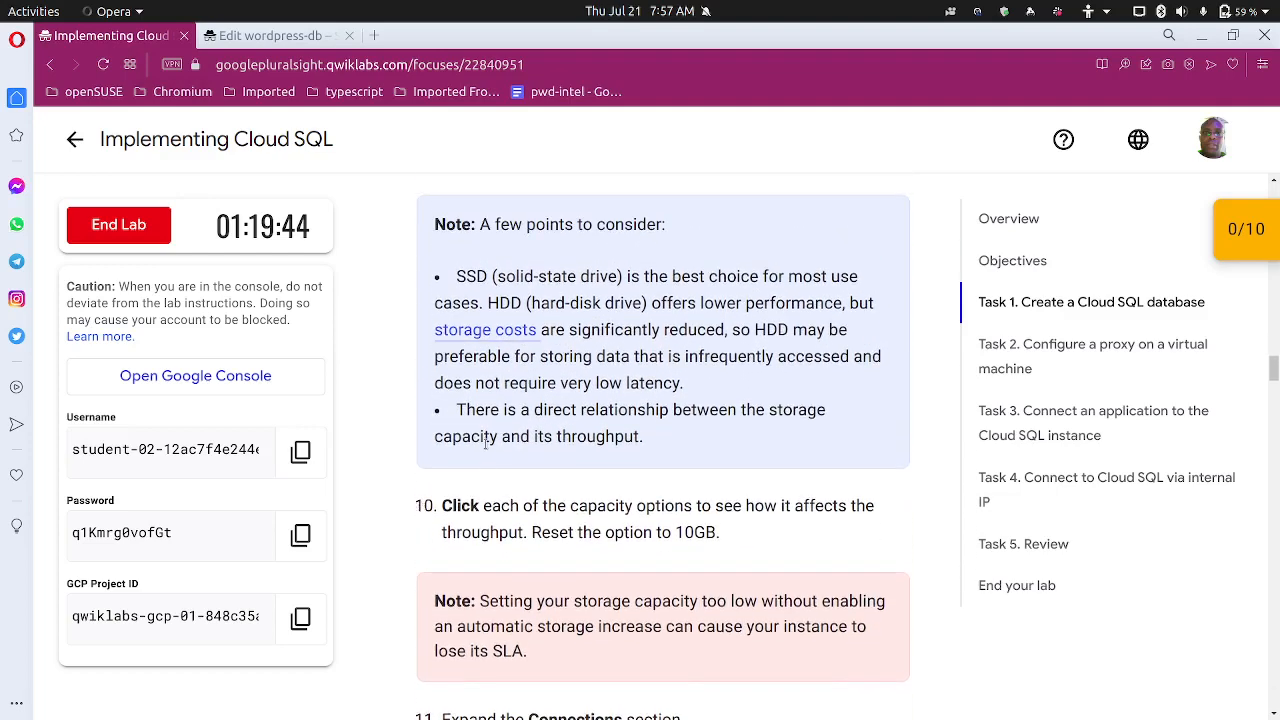
pyautogui.scroll(-1, 487, 436)
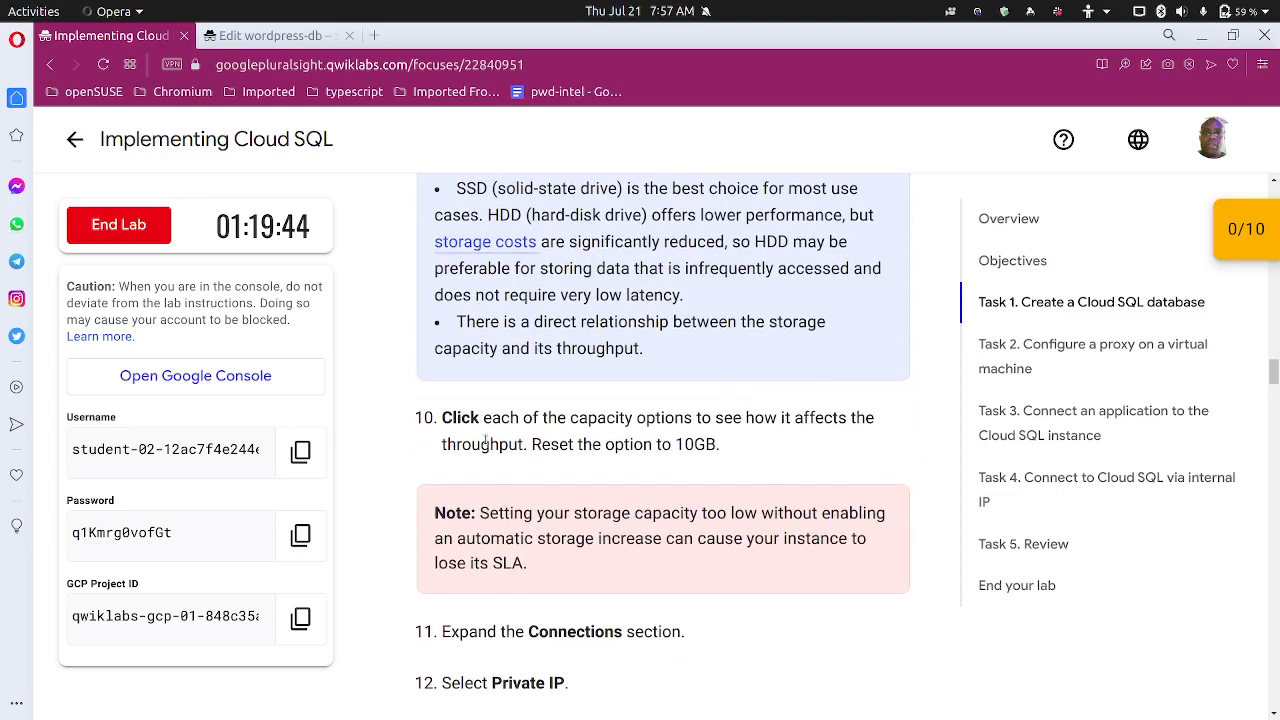
pyautogui.scroll(-2, 646, 476)
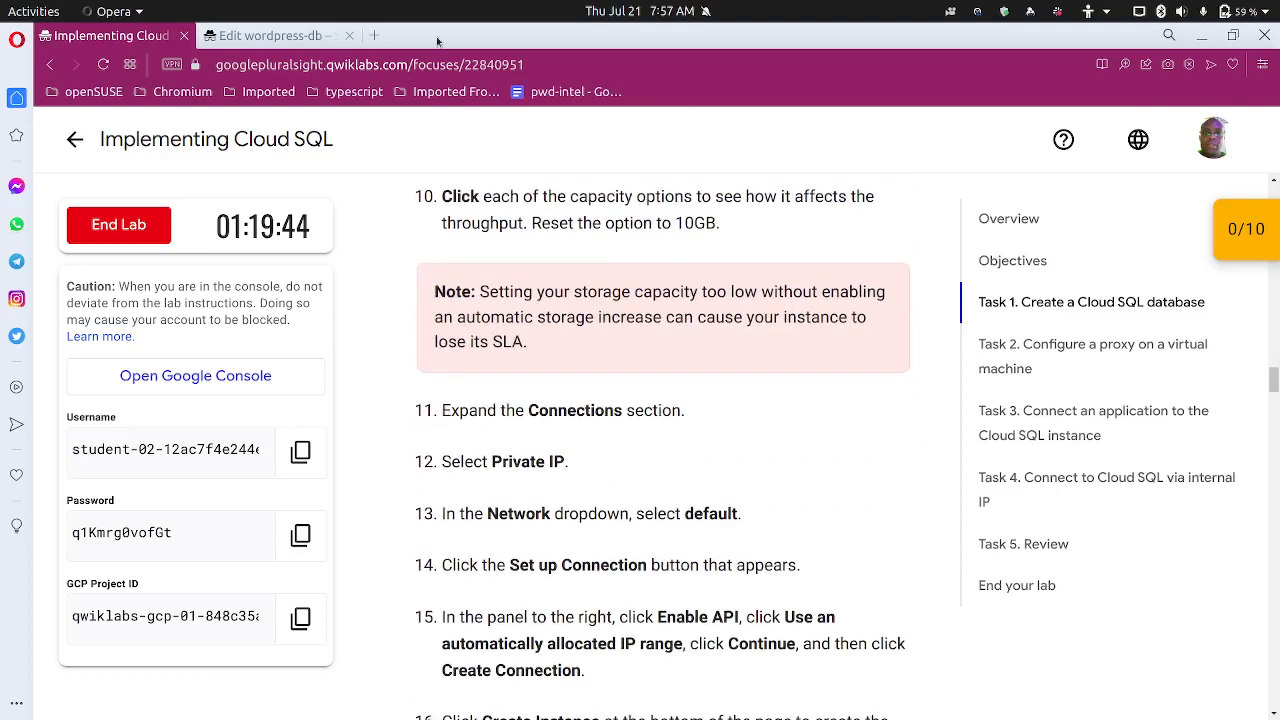
pyautogui.click(244, 35)
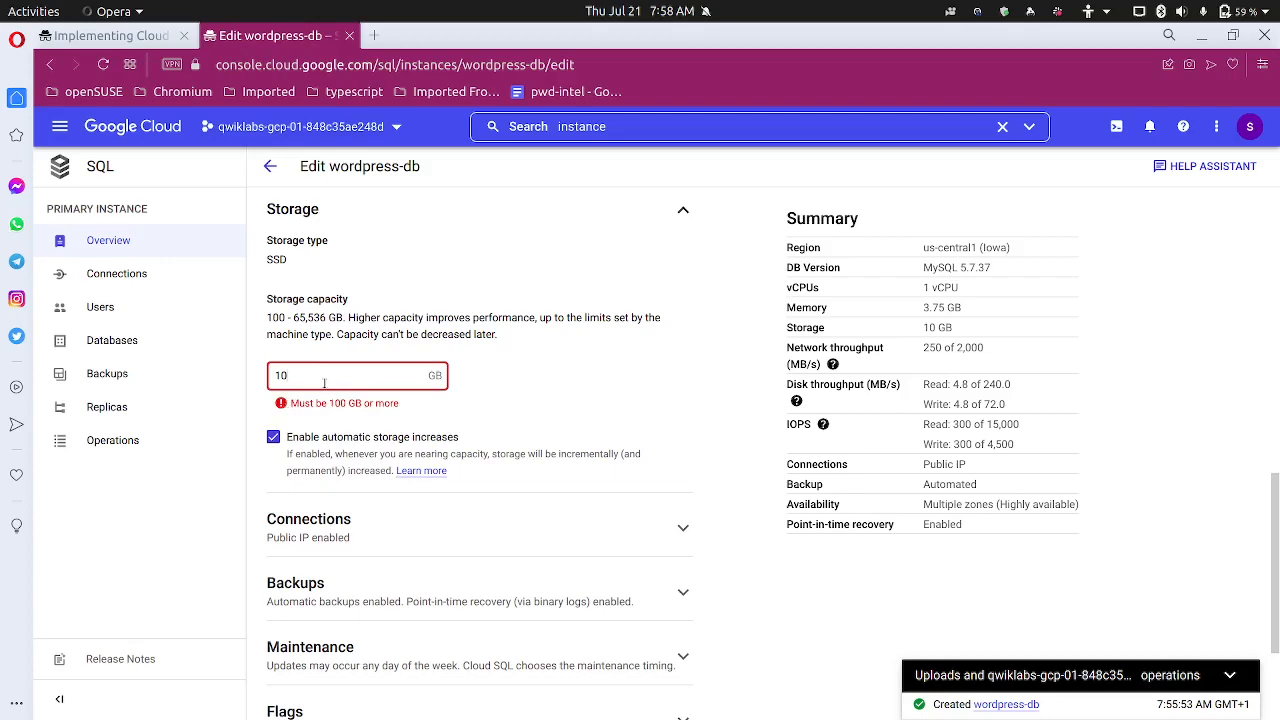
# Edit the storage capacity value and turn automatic storage increases off, then back on
pyautogui.scroll(1, 324, 383)
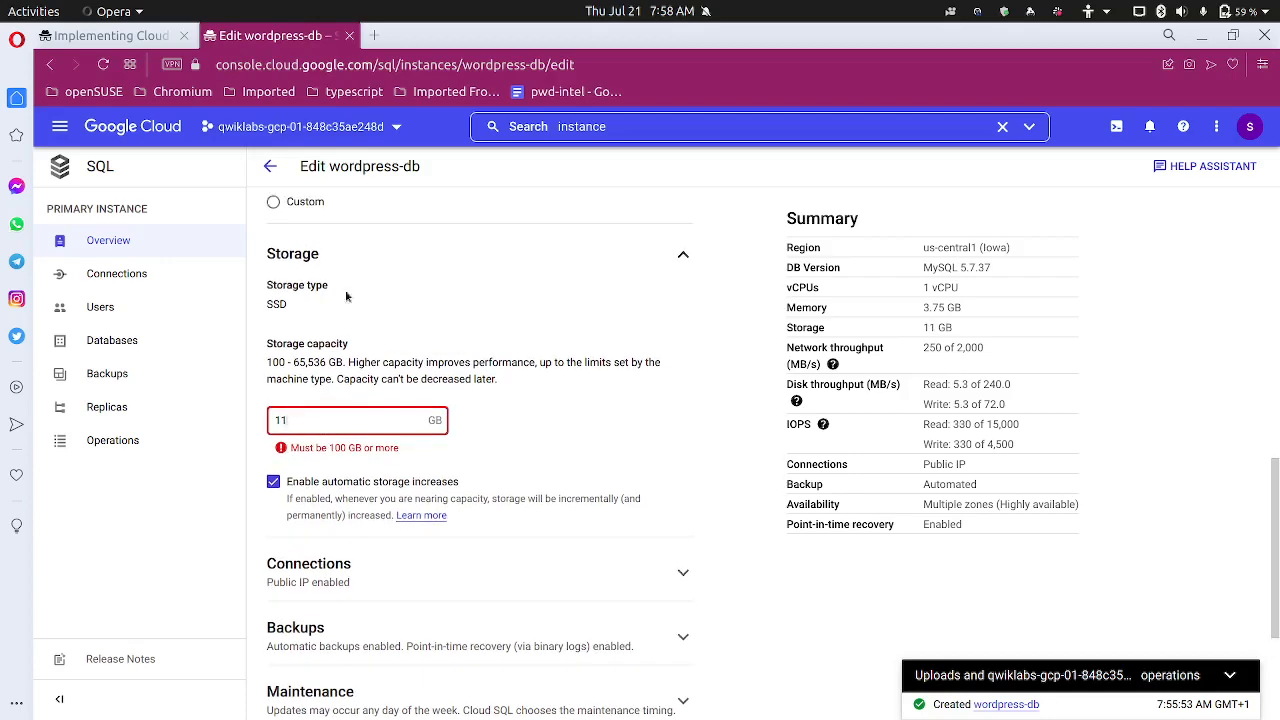
pyautogui.scroll(2, 379, 304)
pyautogui.scroll(-5, 378, 318)
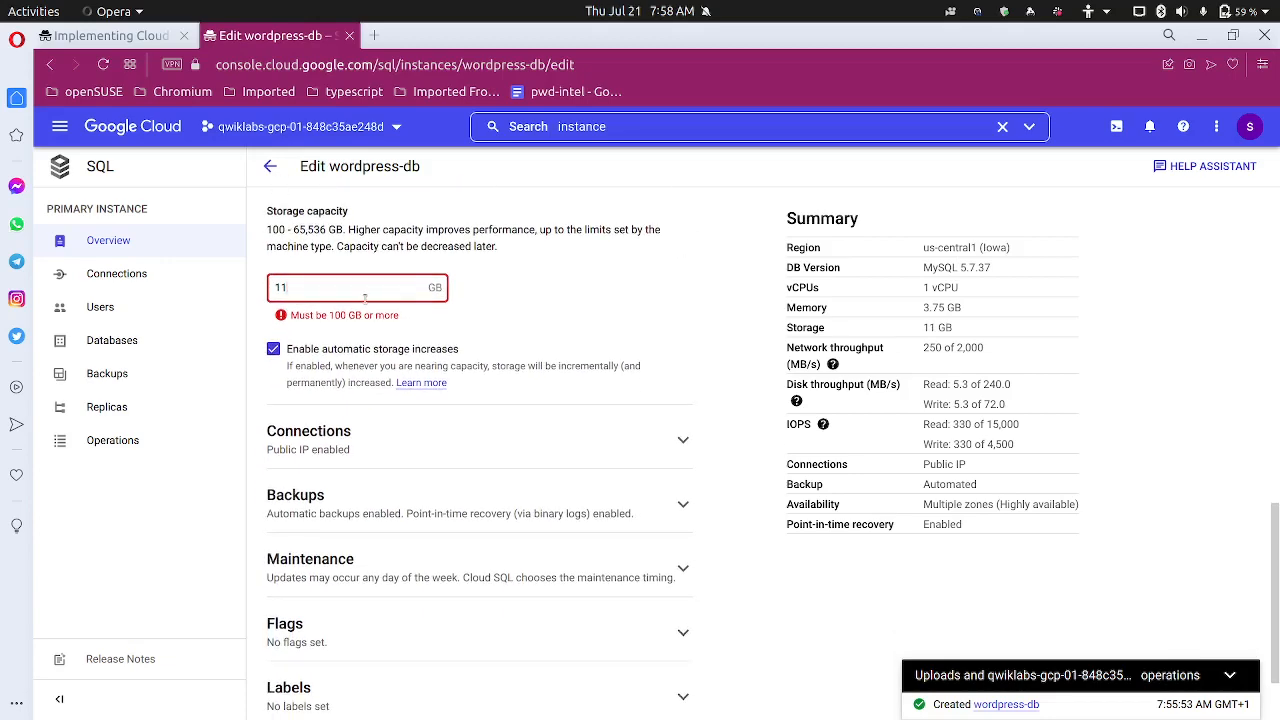
pyautogui.press('BackSpace')
pyautogui.write('0')
pyautogui.click(273, 349)
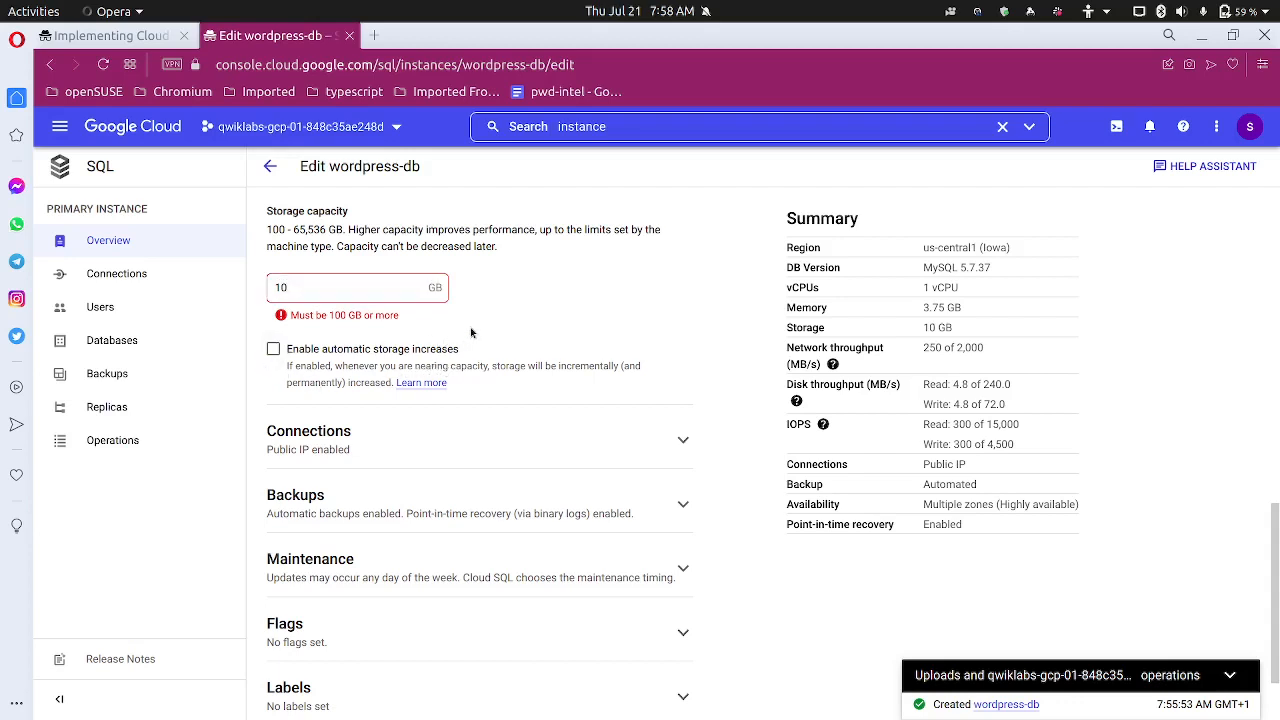
pyautogui.click(273, 349)
# Bring the storage capacity back to 100 GB
pyautogui.scroll(2, 328, 340)
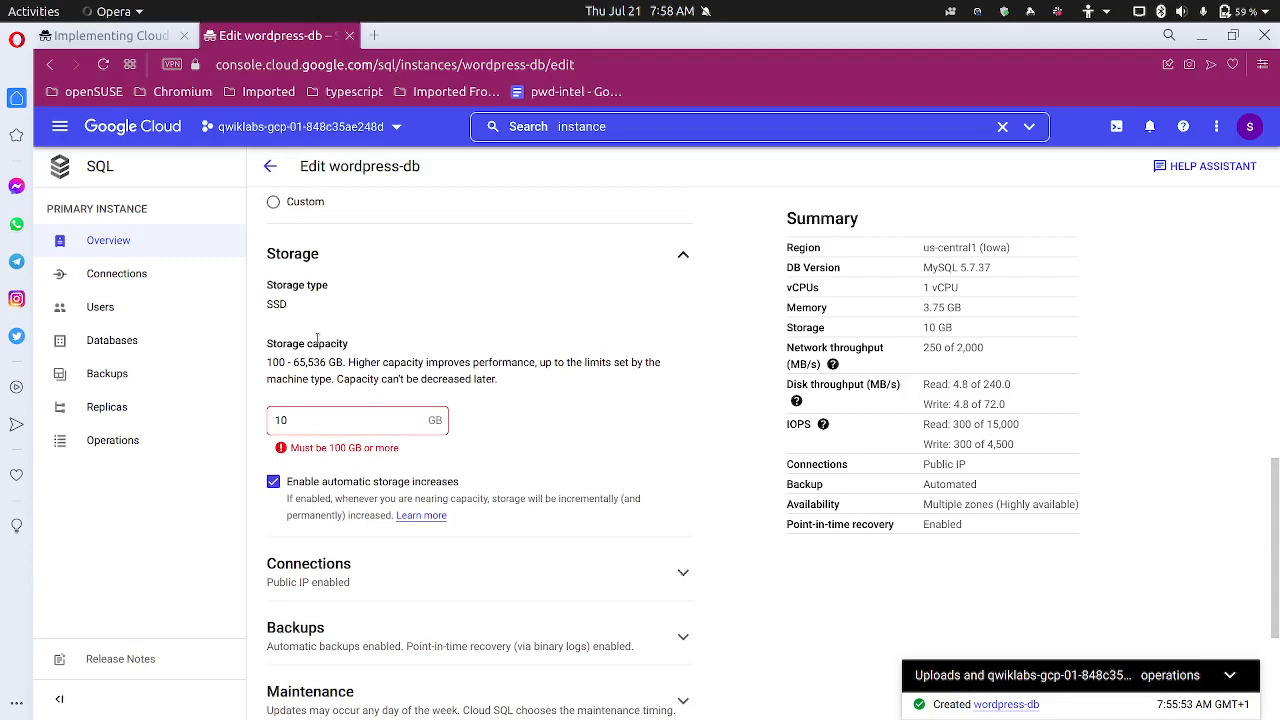
pyautogui.scroll(2, 317, 340)
pyautogui.scroll(1, 317, 340)
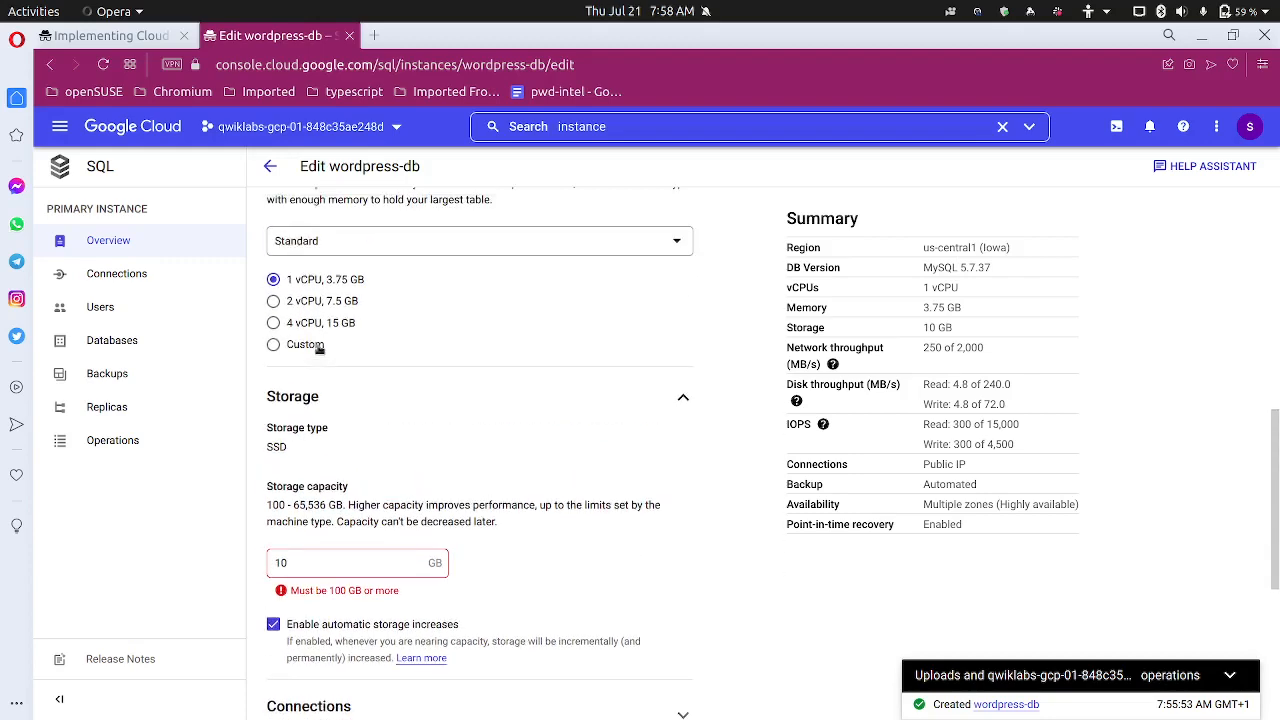
pyautogui.scroll(-1, 300, 400)
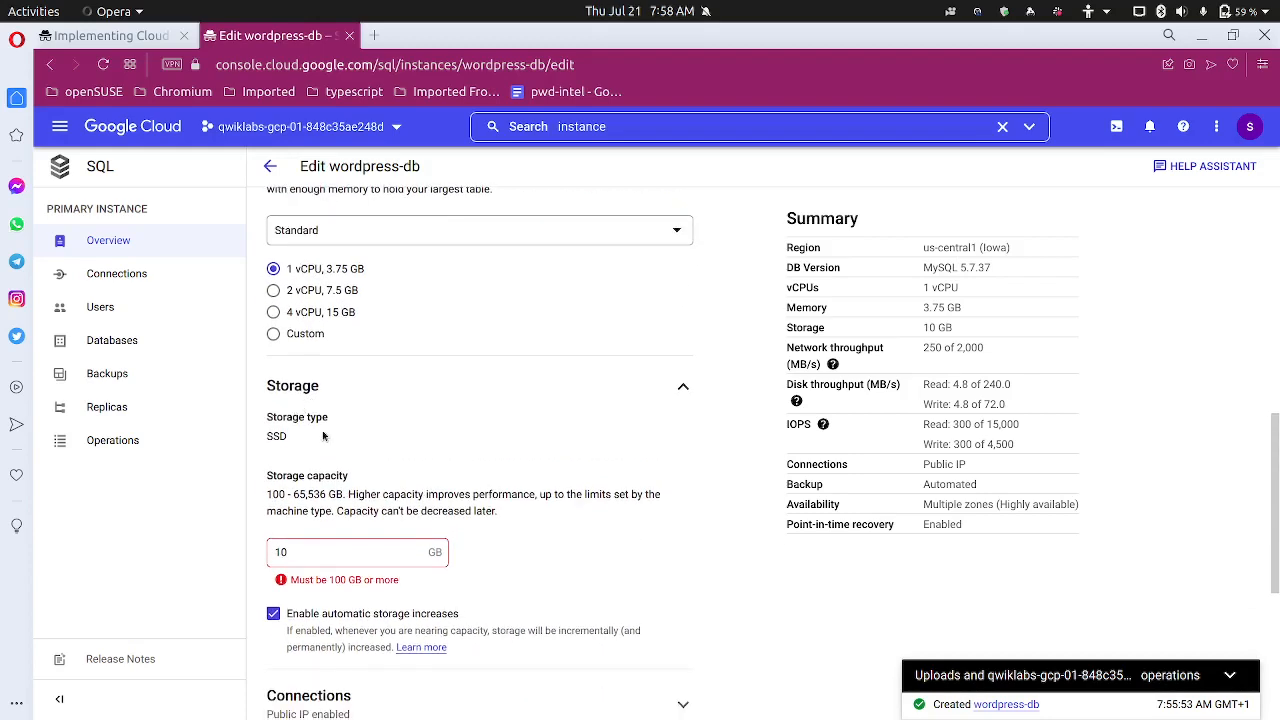
pyautogui.scroll(-4, 325, 420)
pyautogui.scroll(4, 325, 420)
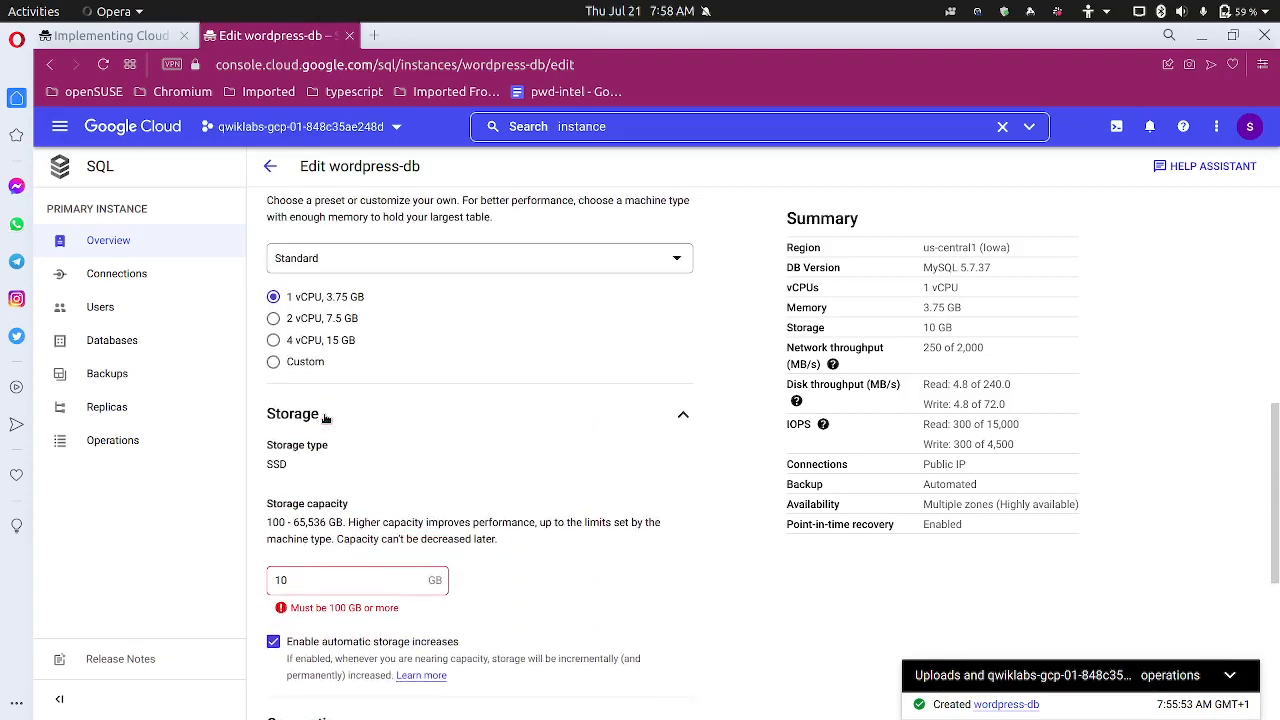
pyautogui.scroll(-2, 325, 418)
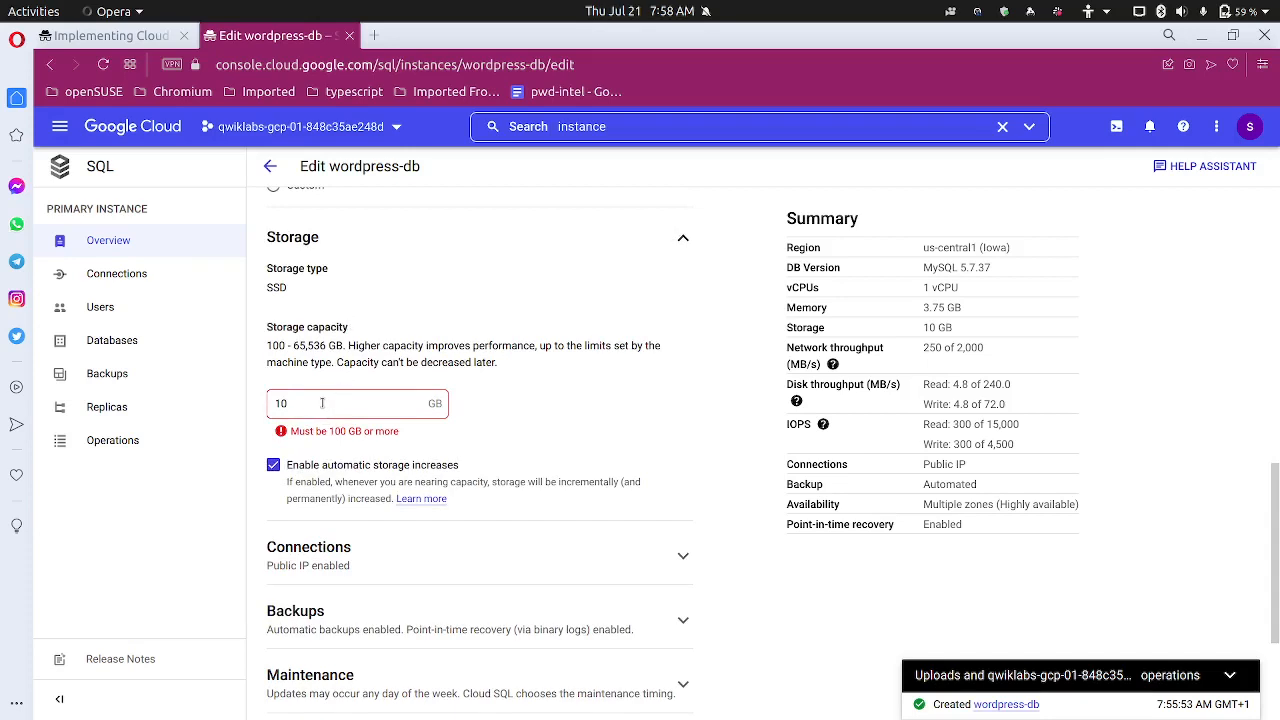
pyautogui.click(322, 403)
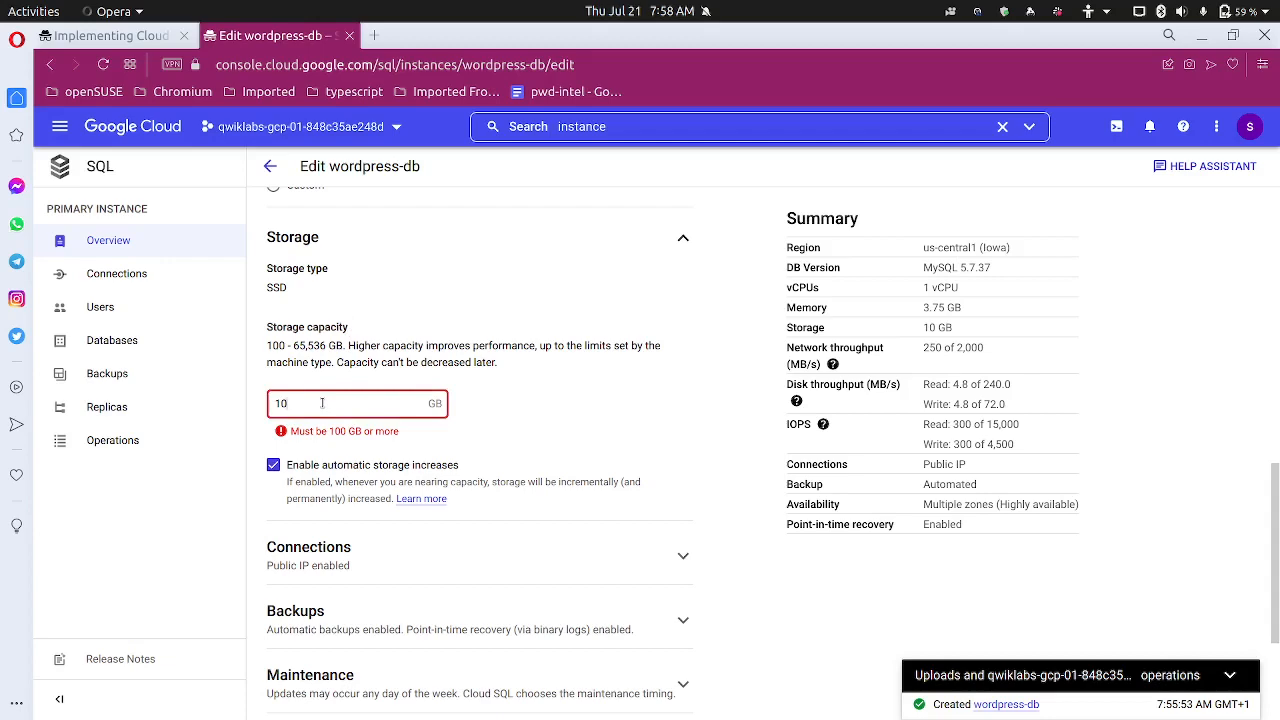
pyautogui.write('0')
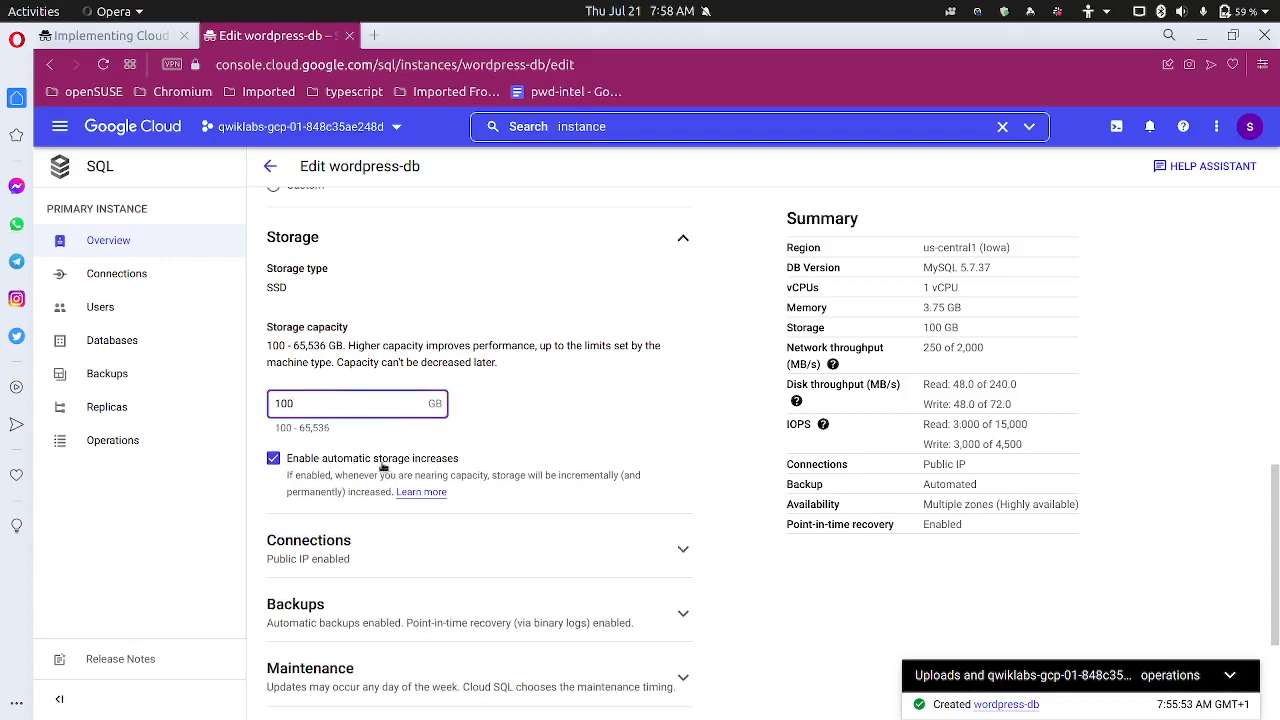
# Expand Connections and tick Private IP, checking the lab's next connection steps
pyautogui.scroll(-1, 375, 446)
pyautogui.scroll(-1, 375, 446)
pyautogui.click(344, 435)
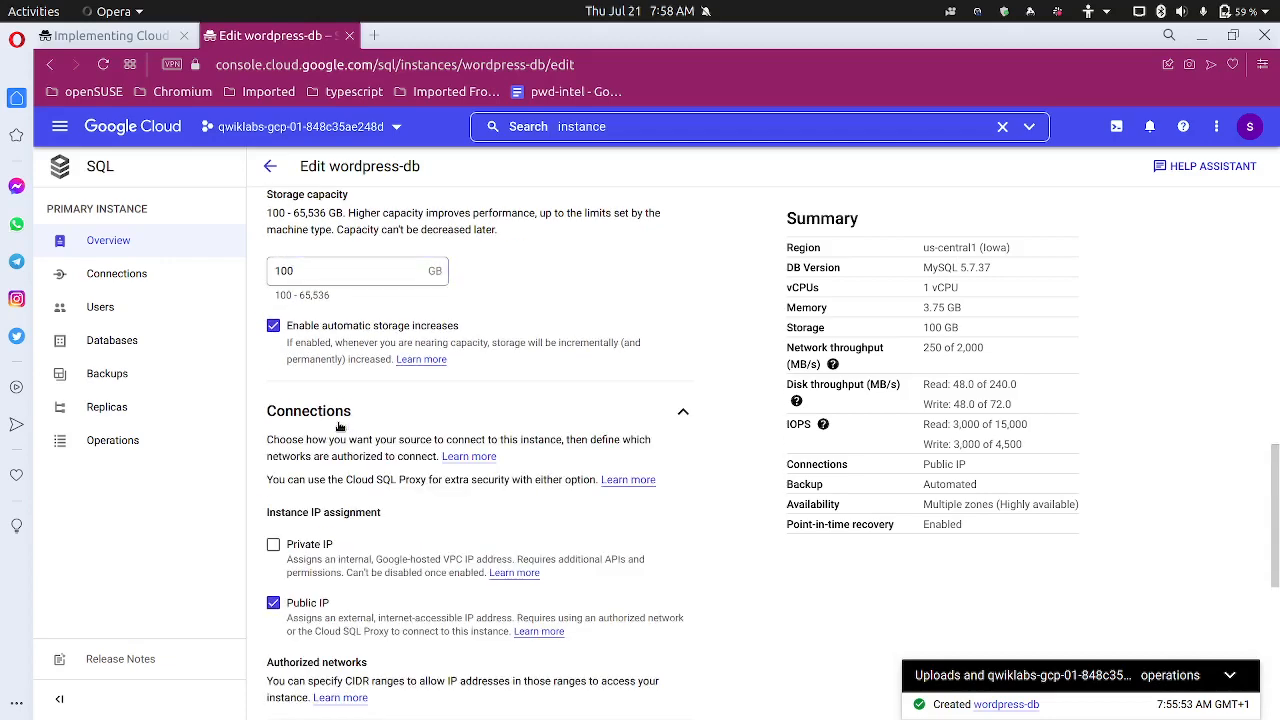
pyautogui.scroll(-1, 343, 433)
pyautogui.scroll(-2, 344, 435)
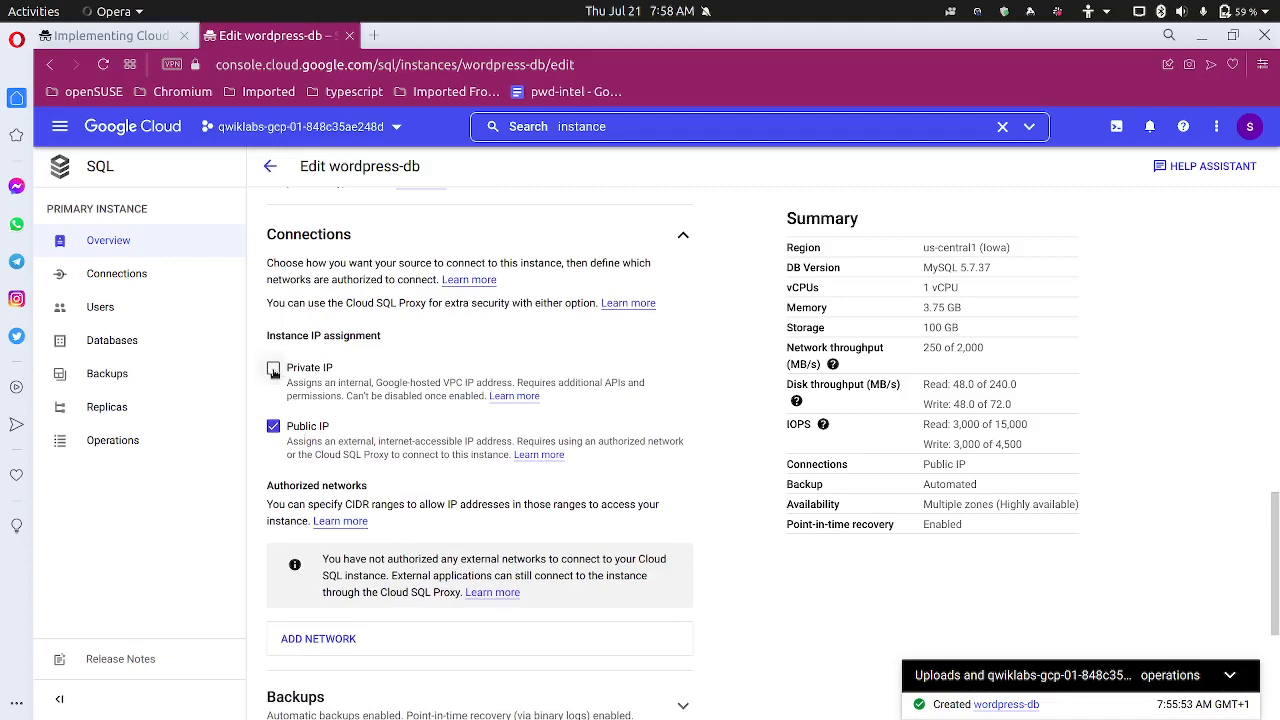
pyautogui.click(273, 368)
pyautogui.click(140, 35)
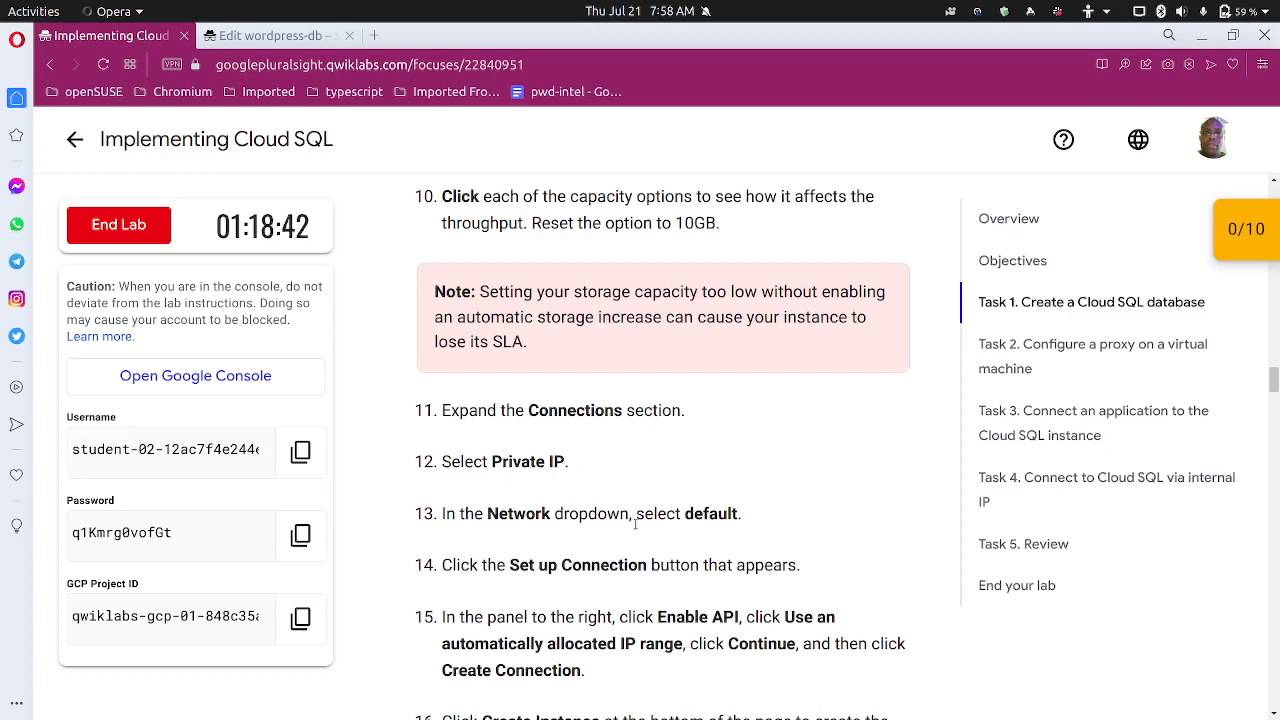
pyautogui.scroll(-1, 677, 514)
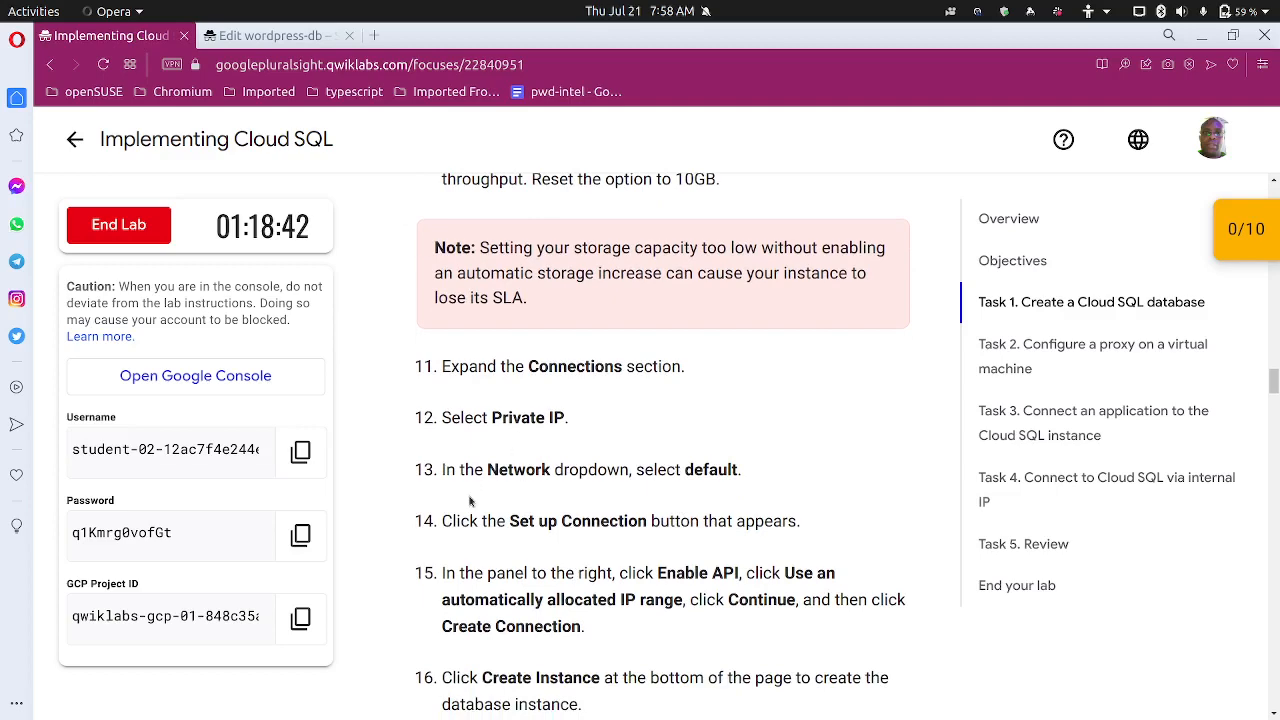
pyautogui.click(307, 44)
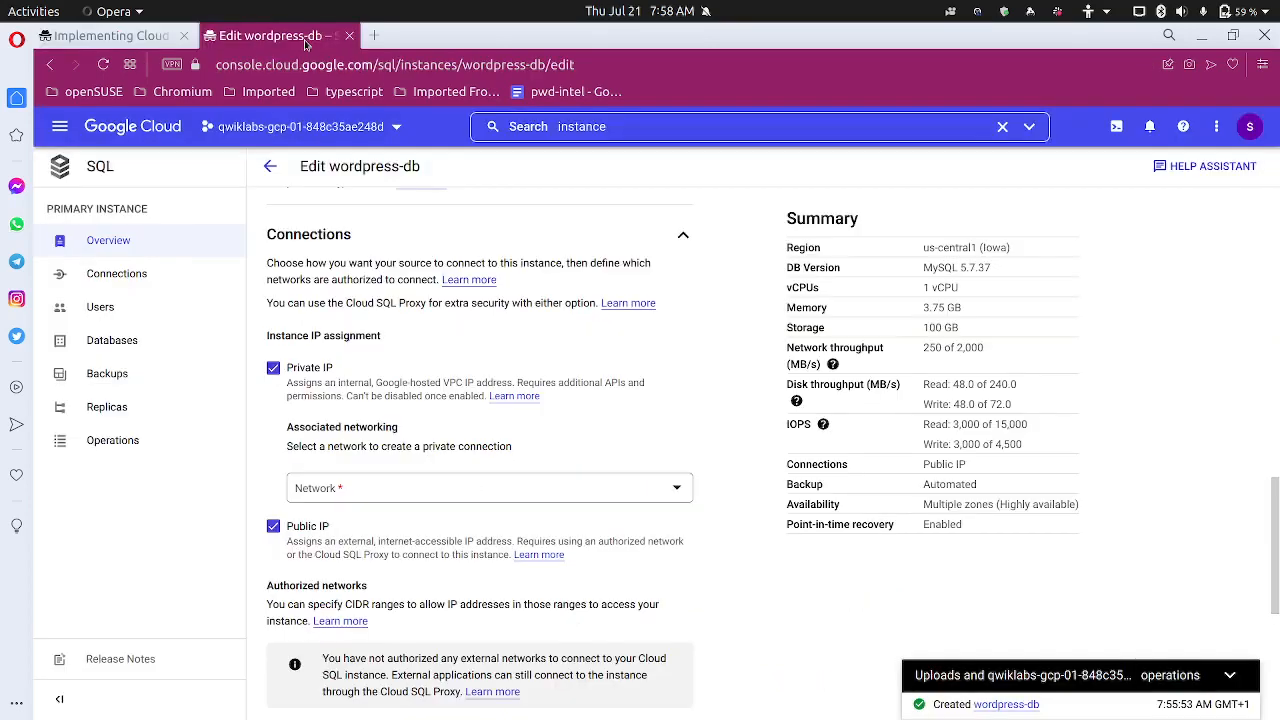
# Choose the default network for the private IP and start setting up its private services connection
pyautogui.click(359, 492)
pyautogui.click(341, 545)
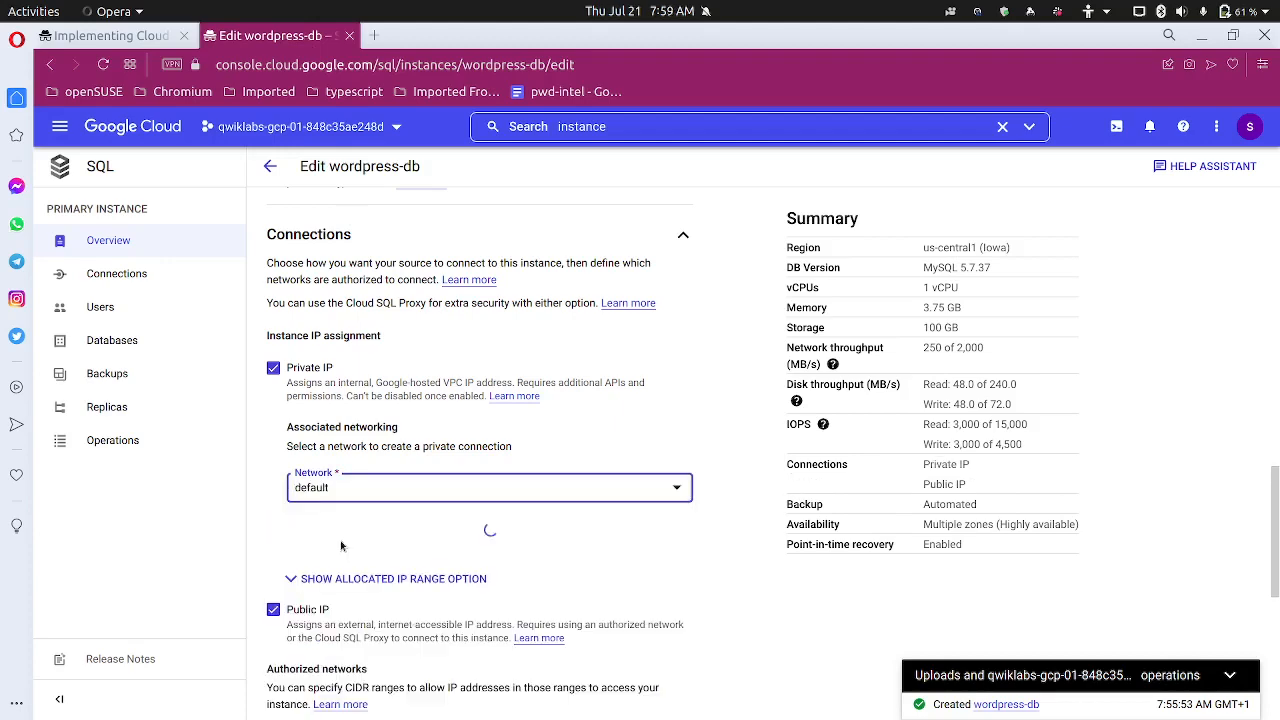
pyautogui.scroll(-3, 270, 555)
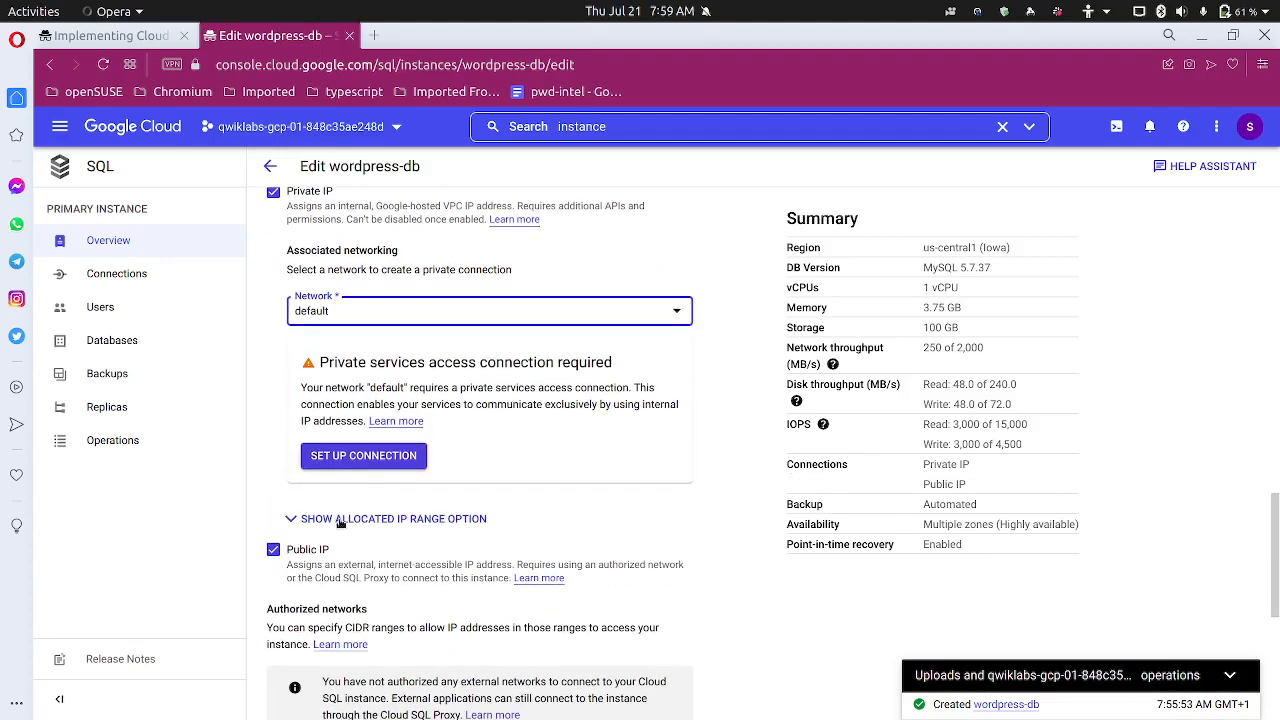
pyautogui.click(366, 457)
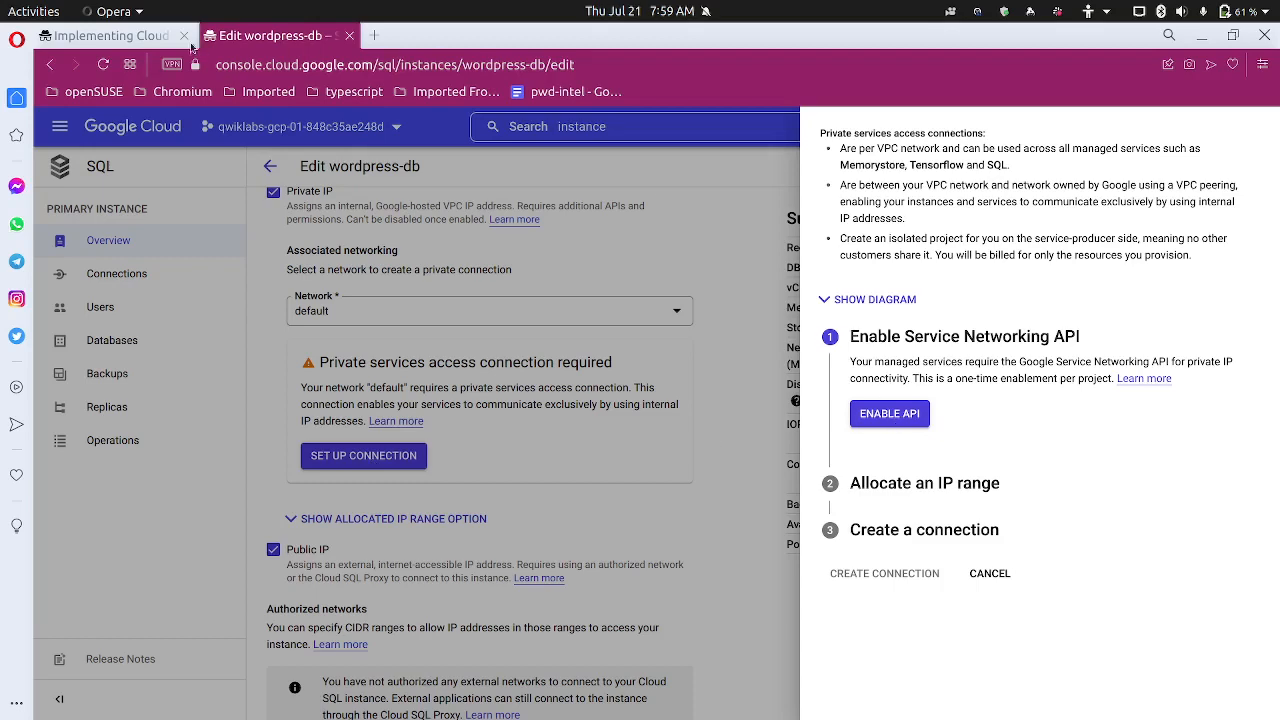
pyautogui.click(143, 38)
pyautogui.scroll(-4, 465, 437)
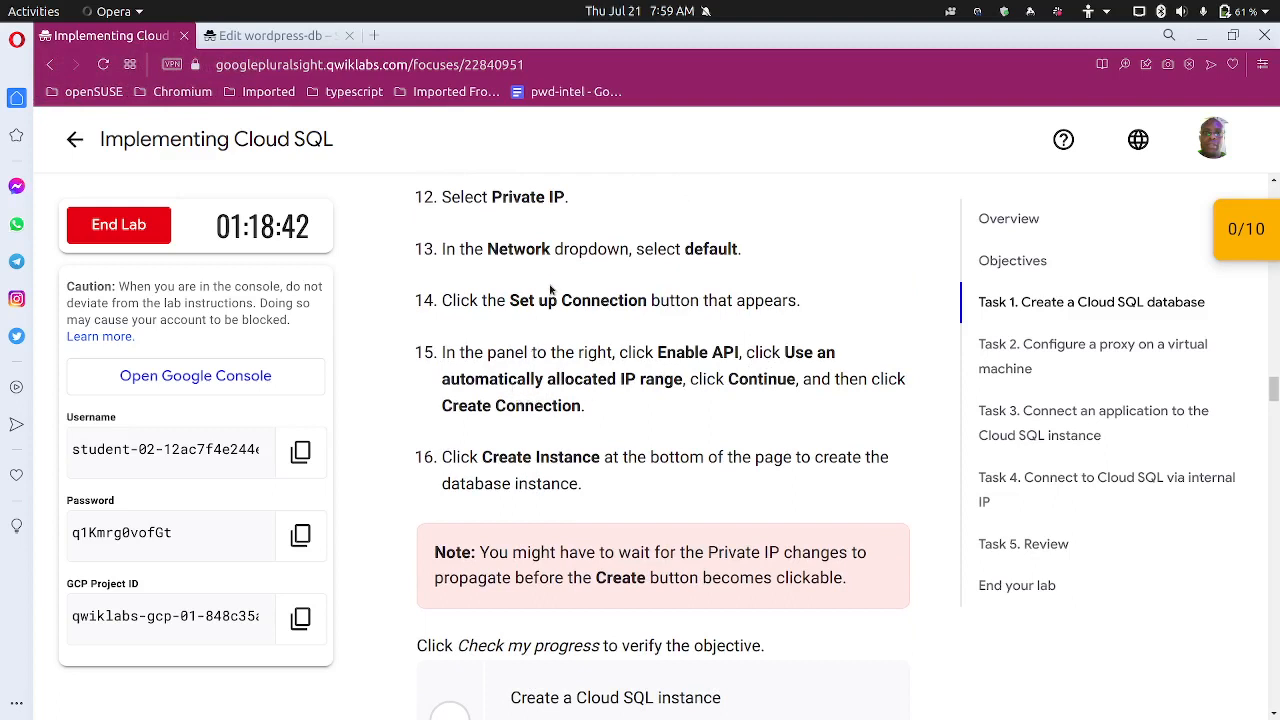
pyautogui.click(294, 36)
# Enable the Service Networking API and choose an automatically allocated IP range
pyautogui.click(896, 414)
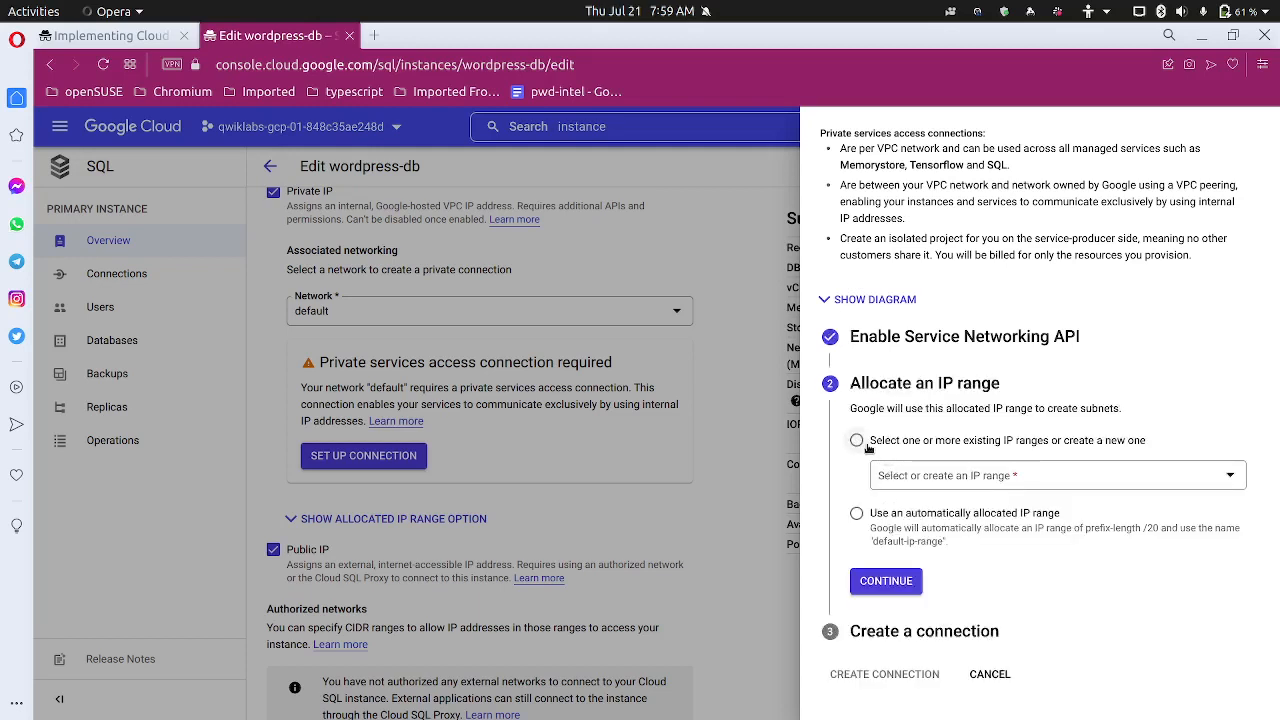
pyautogui.click(859, 516)
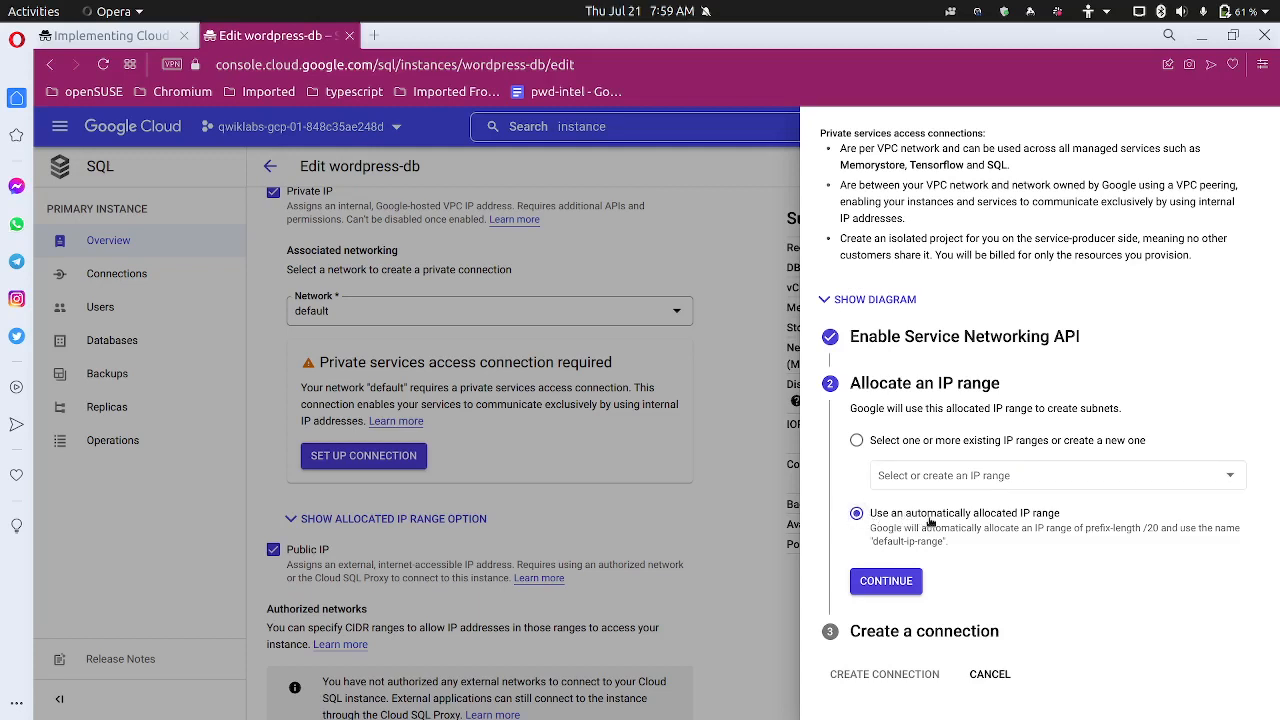
pyautogui.click(893, 582)
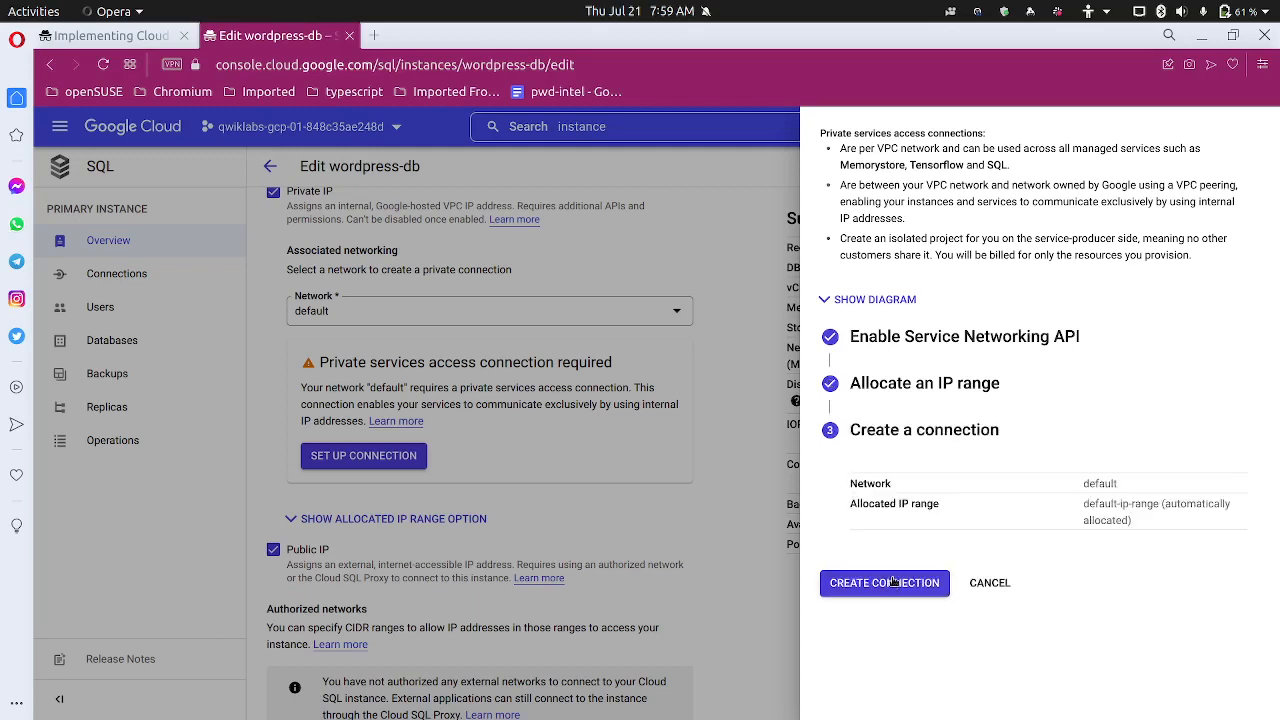
# Create the private connection on network default, then scroll the lab to step 16, Create Instance
pyautogui.click(893, 582)
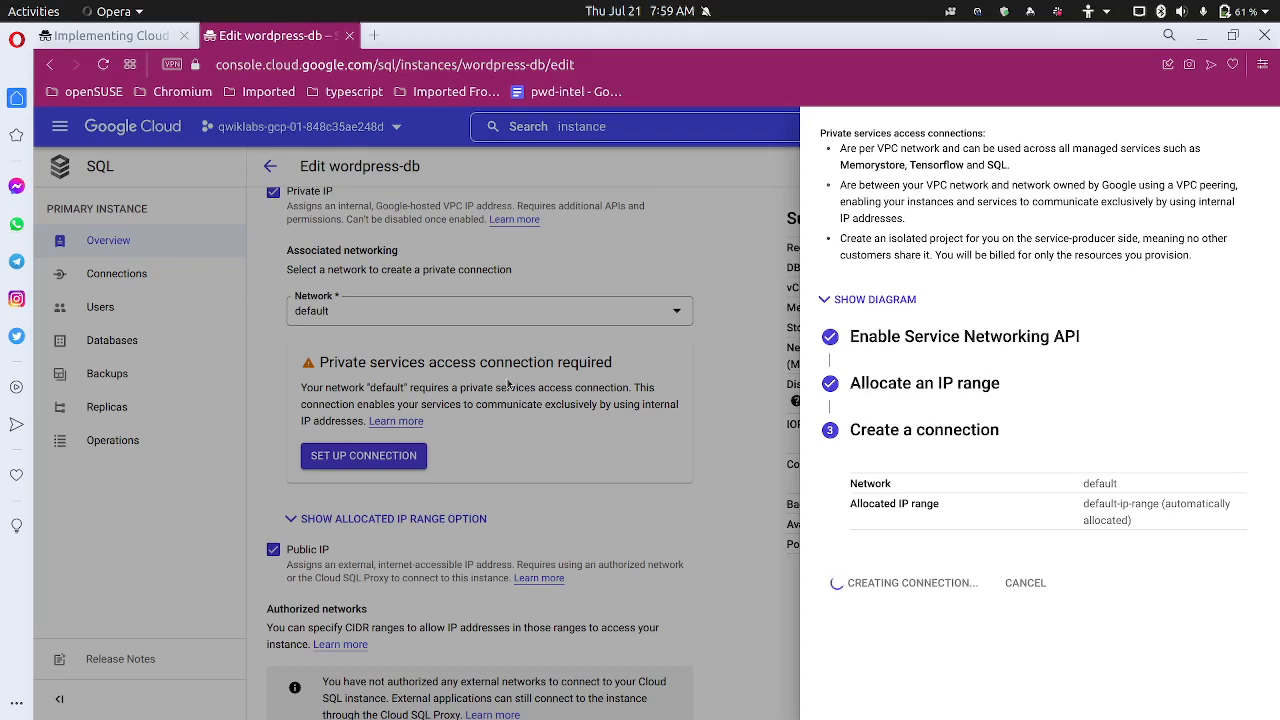
pyautogui.click(110, 36)
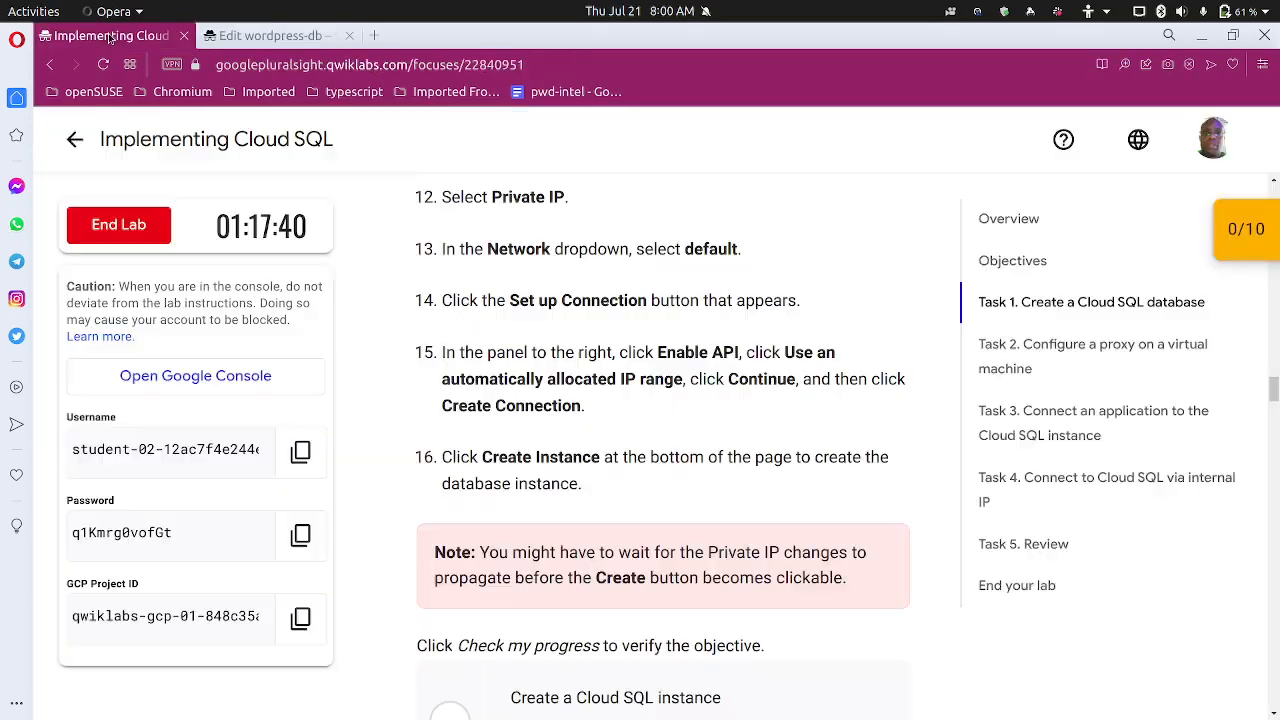
pyautogui.scroll(-2, 460, 525)
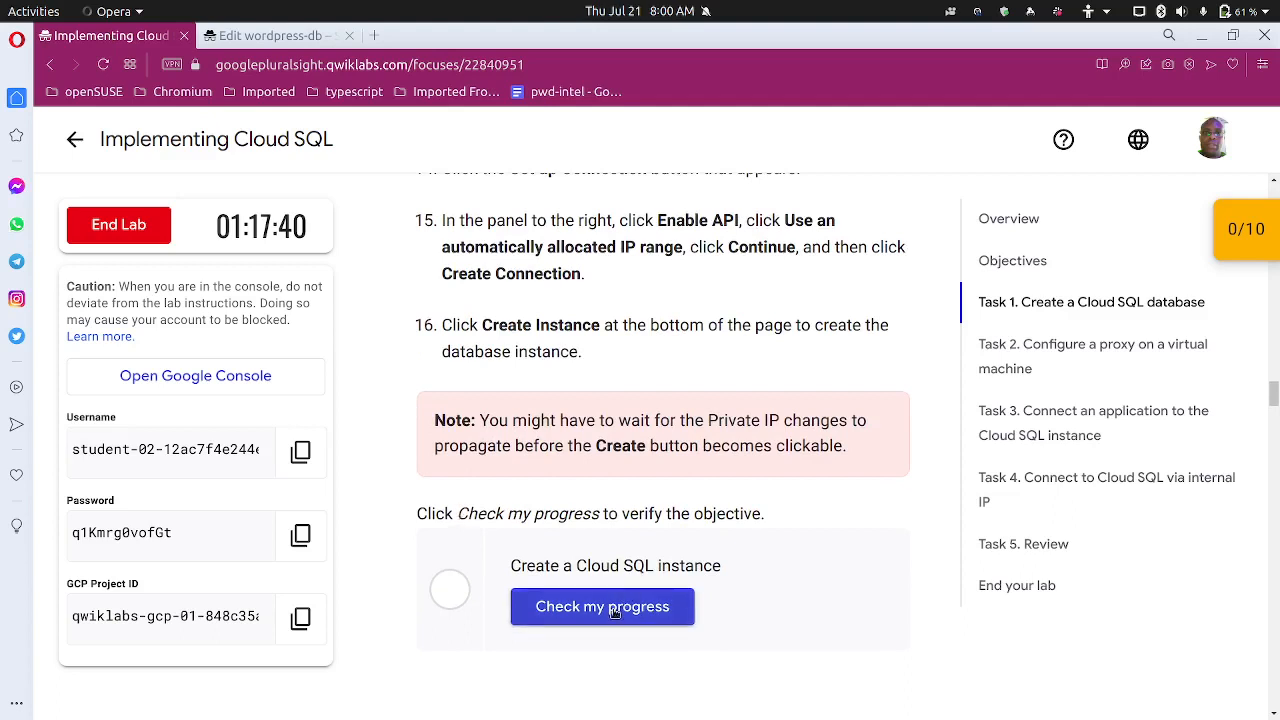
# Check the success message for the default-network private services connection, then go back to the lab
pyautogui.click(300, 36)
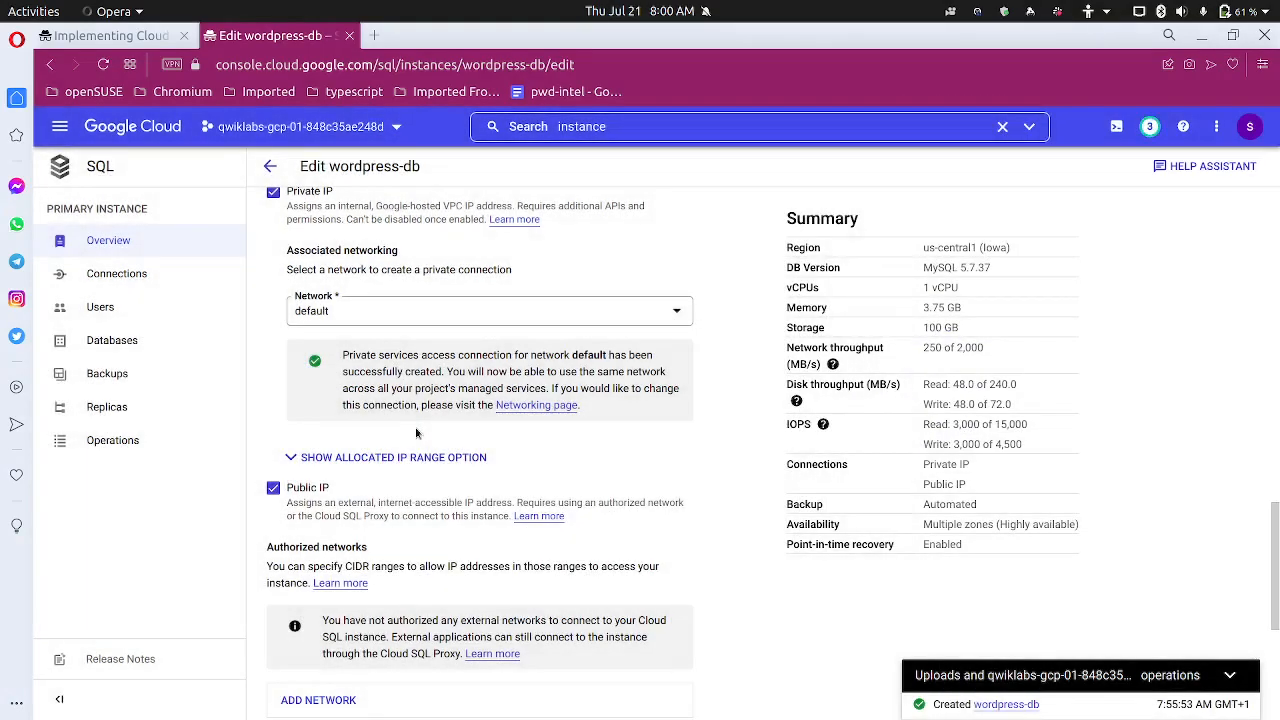
pyautogui.scroll(-3, 415, 427)
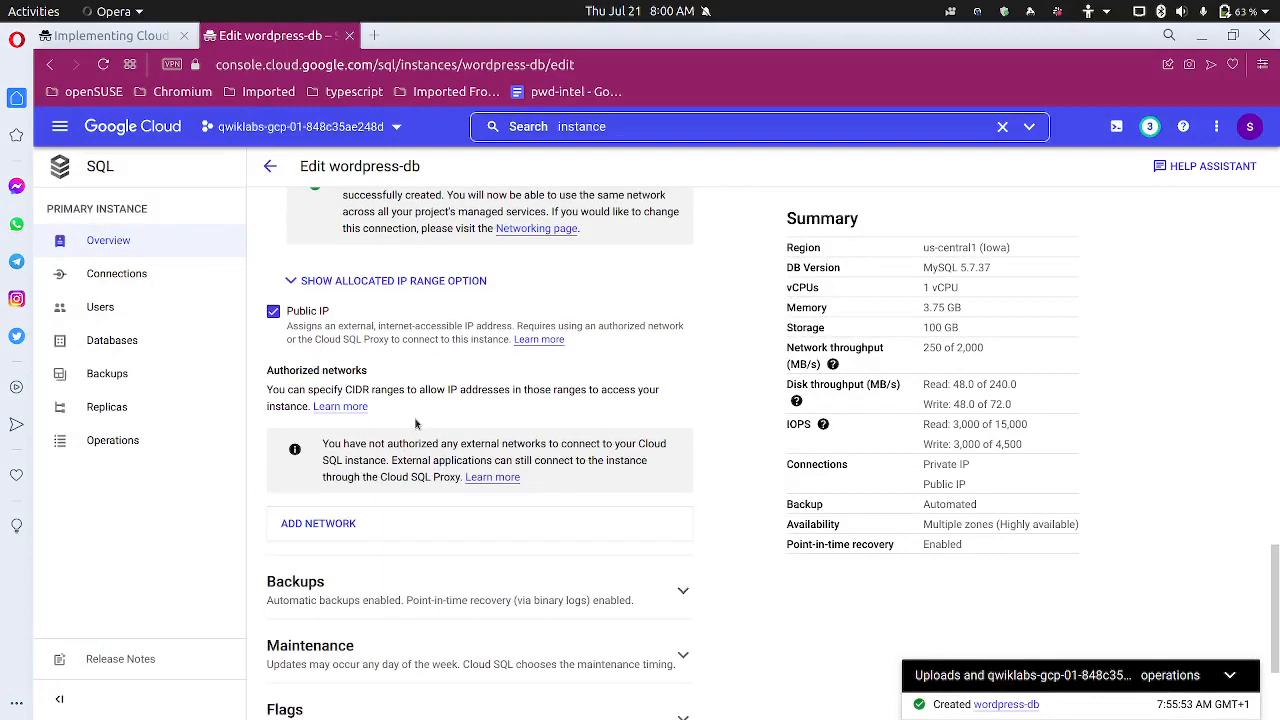
pyautogui.click(124, 40)
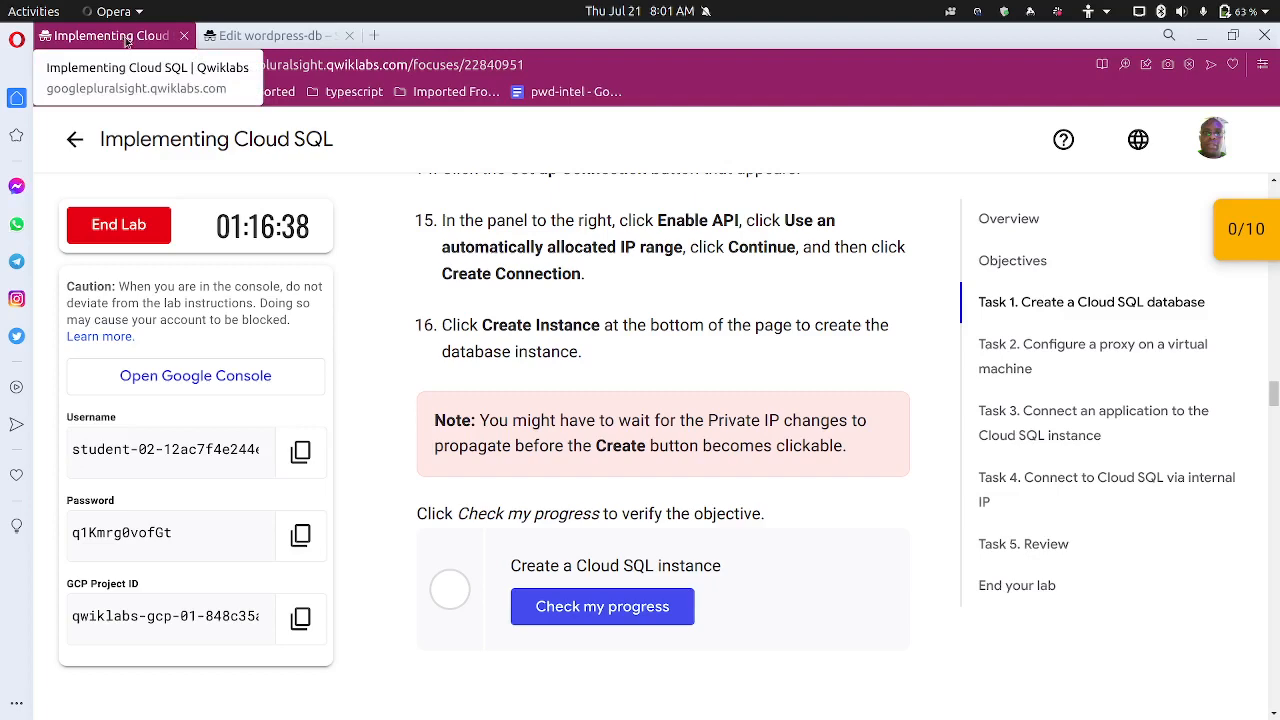
# Save and restart wordpress-db so it has 1 vCPU, 3.75 GB, 100 GB storage and private IP 10.43.240.4
pyautogui.click(238, 40)
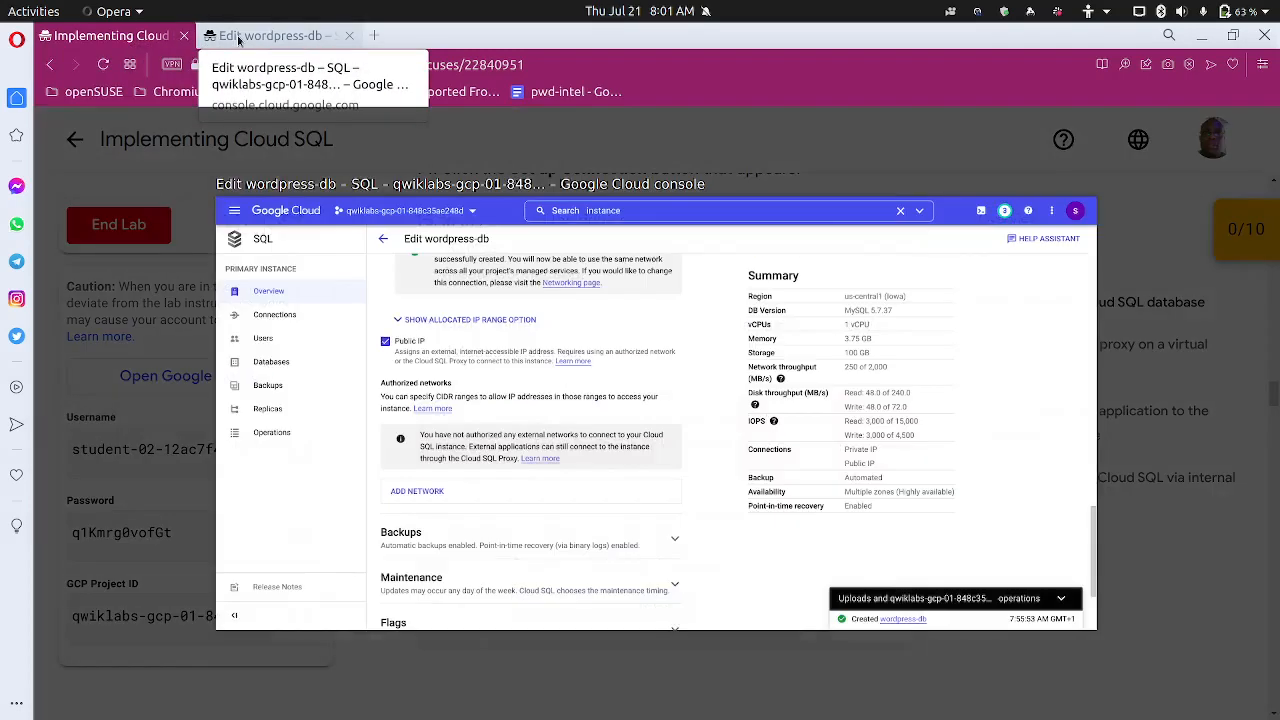
pyautogui.scroll(-2, 368, 504)
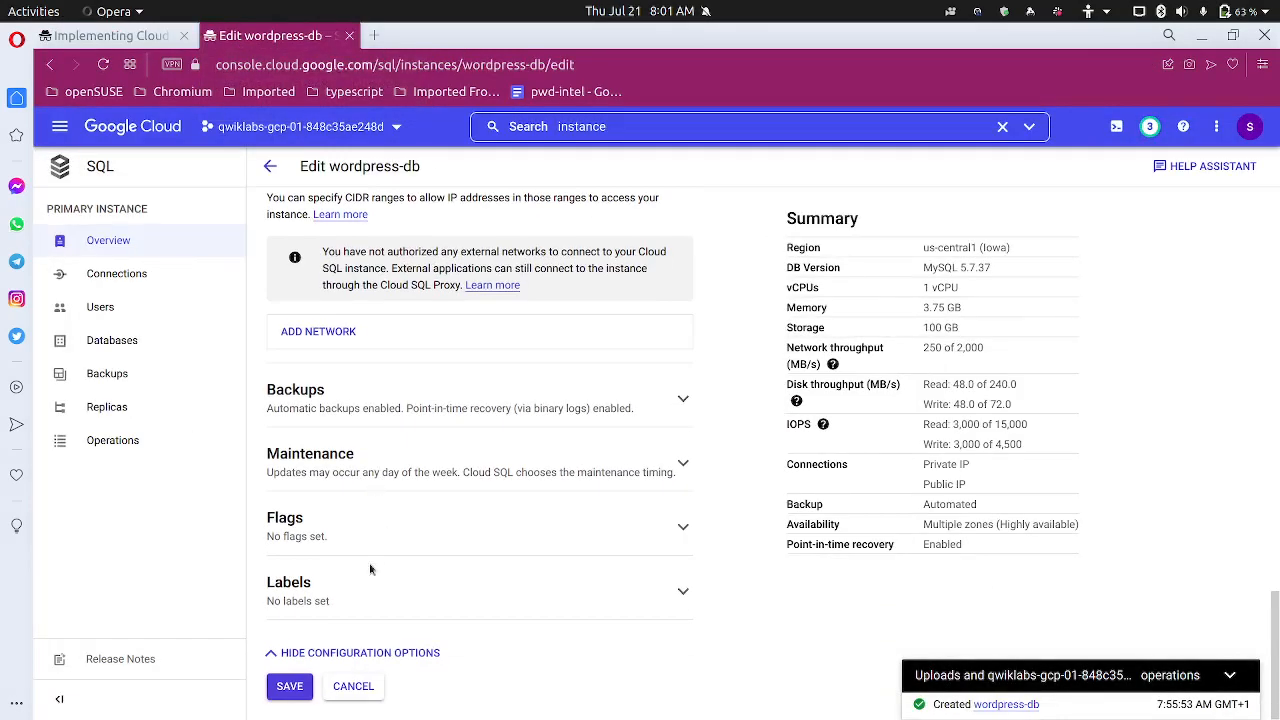
pyautogui.click(290, 688)
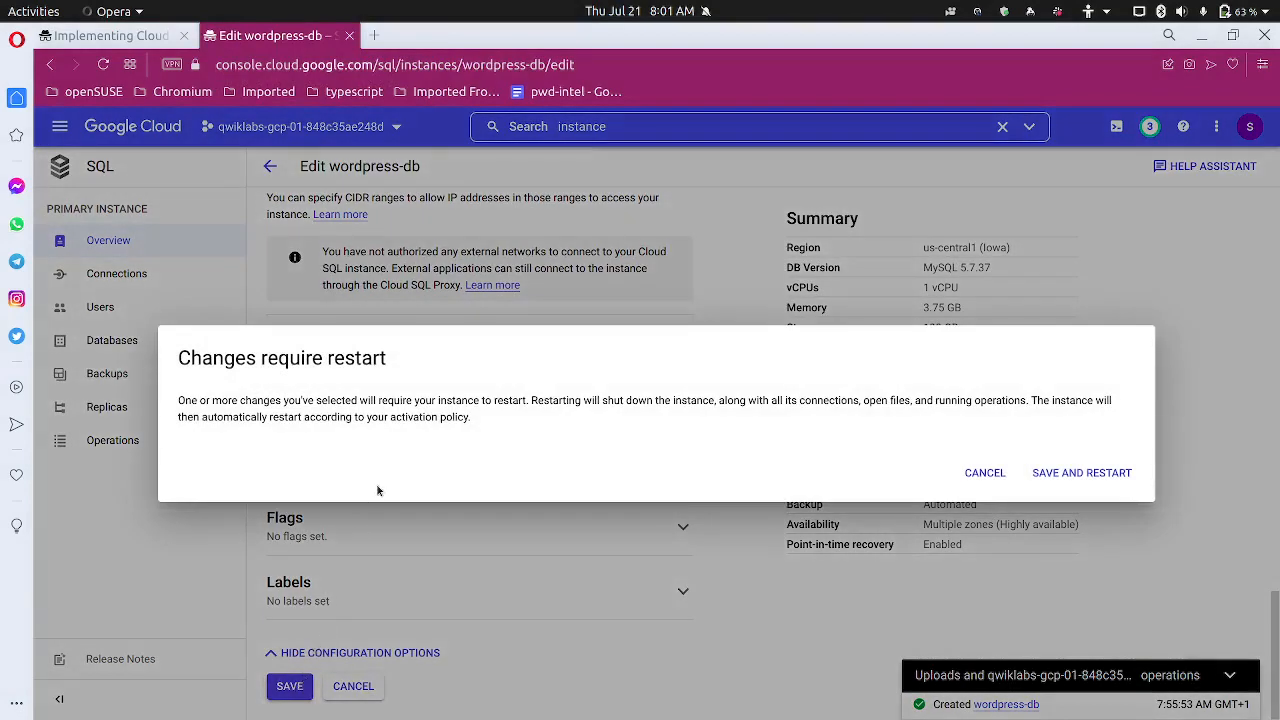
pyautogui.click(1083, 474)
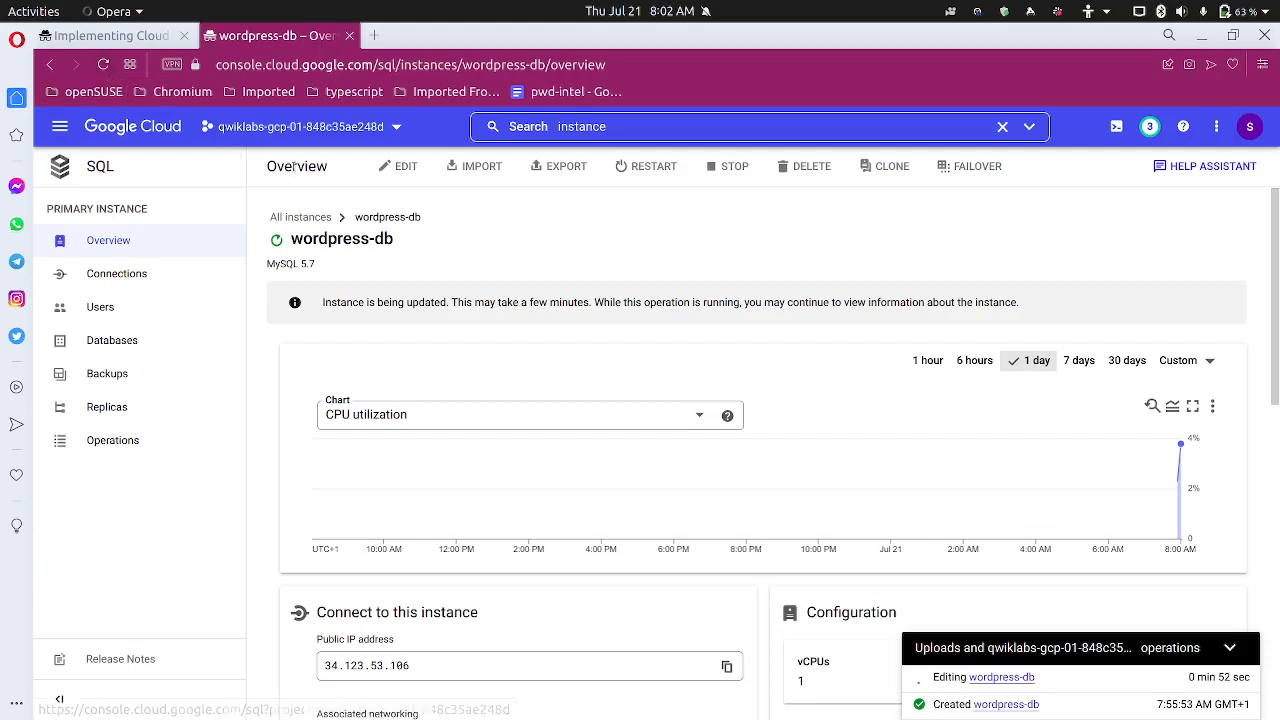
pyautogui.click(154, 250)
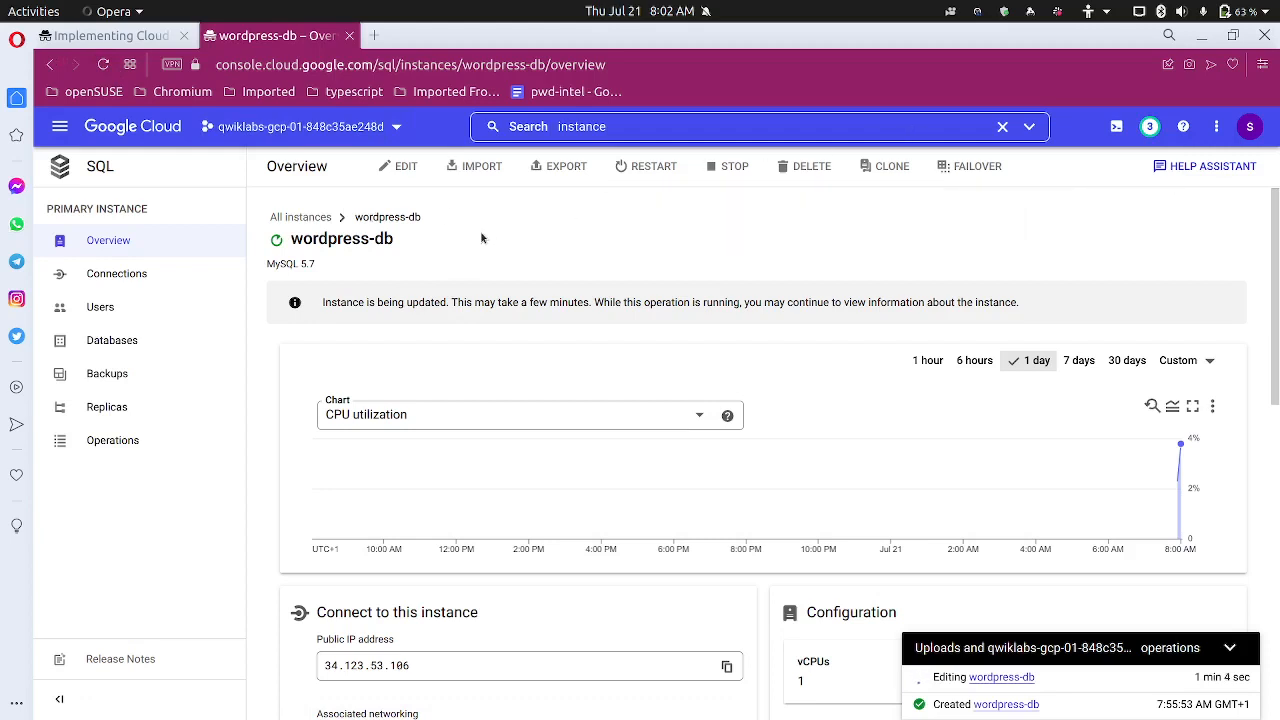
pyautogui.click(976, 14)
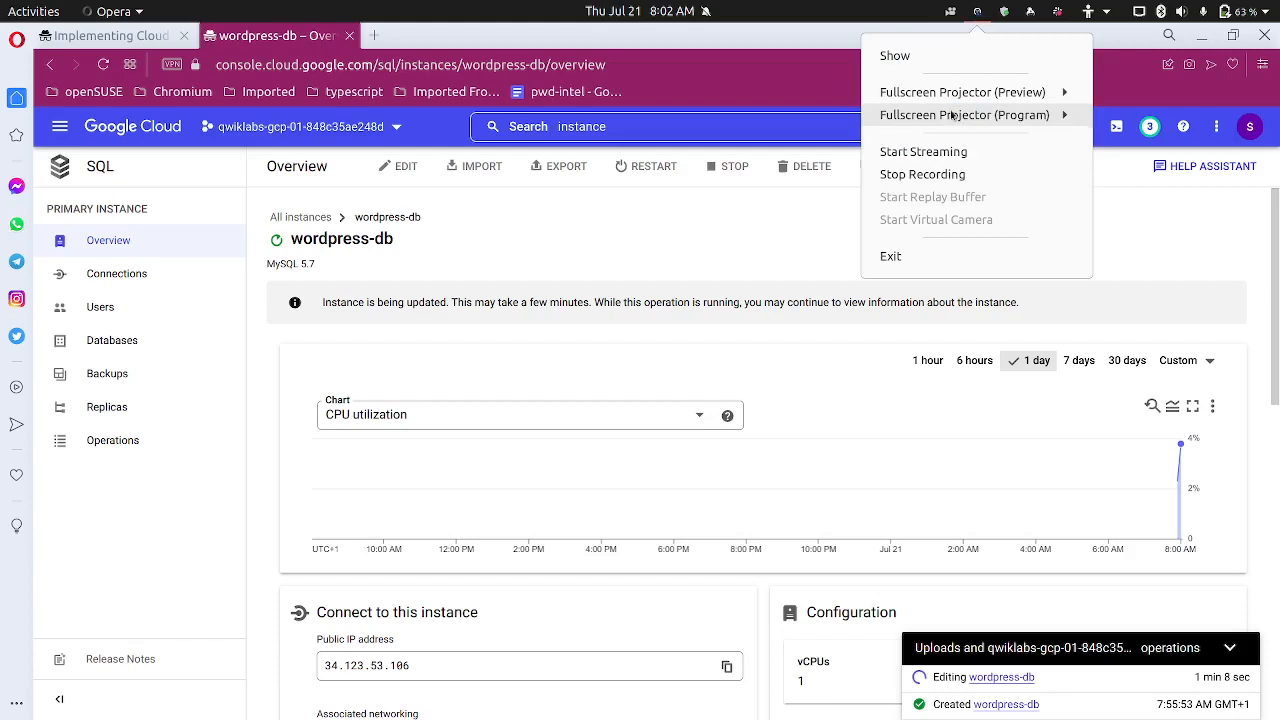
pyautogui.click(940, 174)
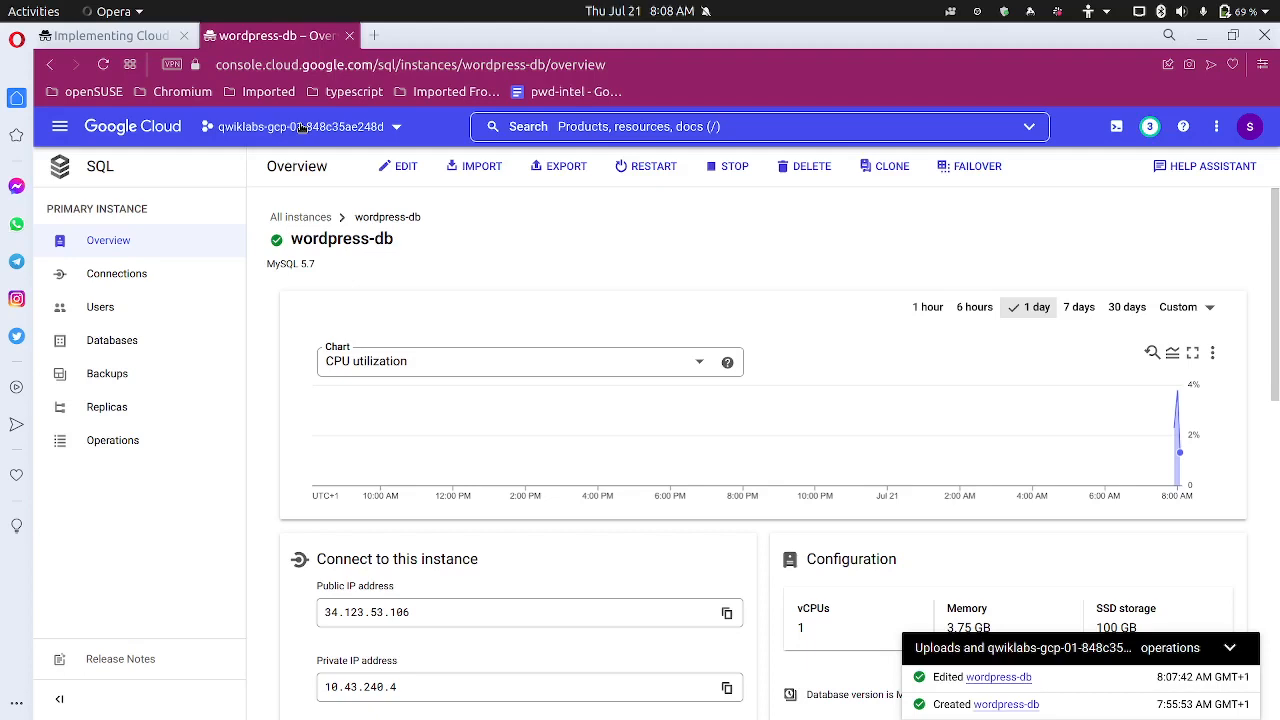
# Copy the Task 2 step 3 wget && chmod +x cloud_sql_proxy command from the lab
pyautogui.hotkey('ctrl', 'Tab')
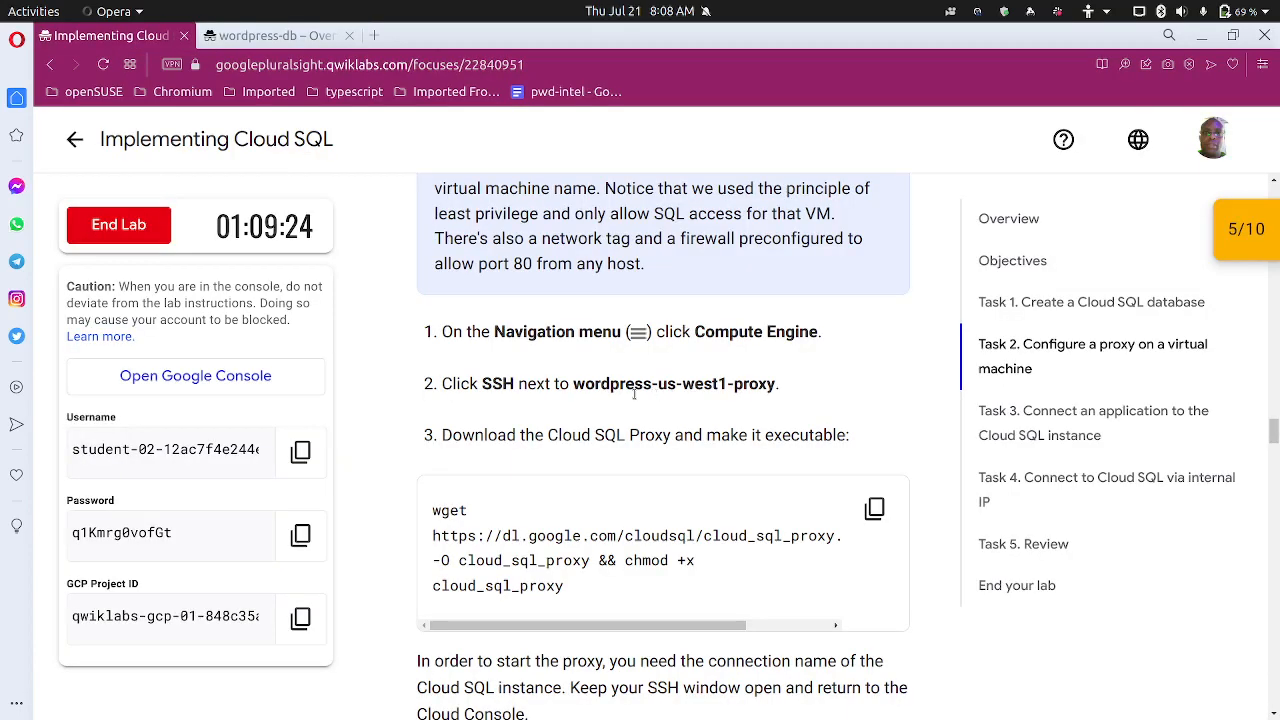
pyautogui.click(874, 509)
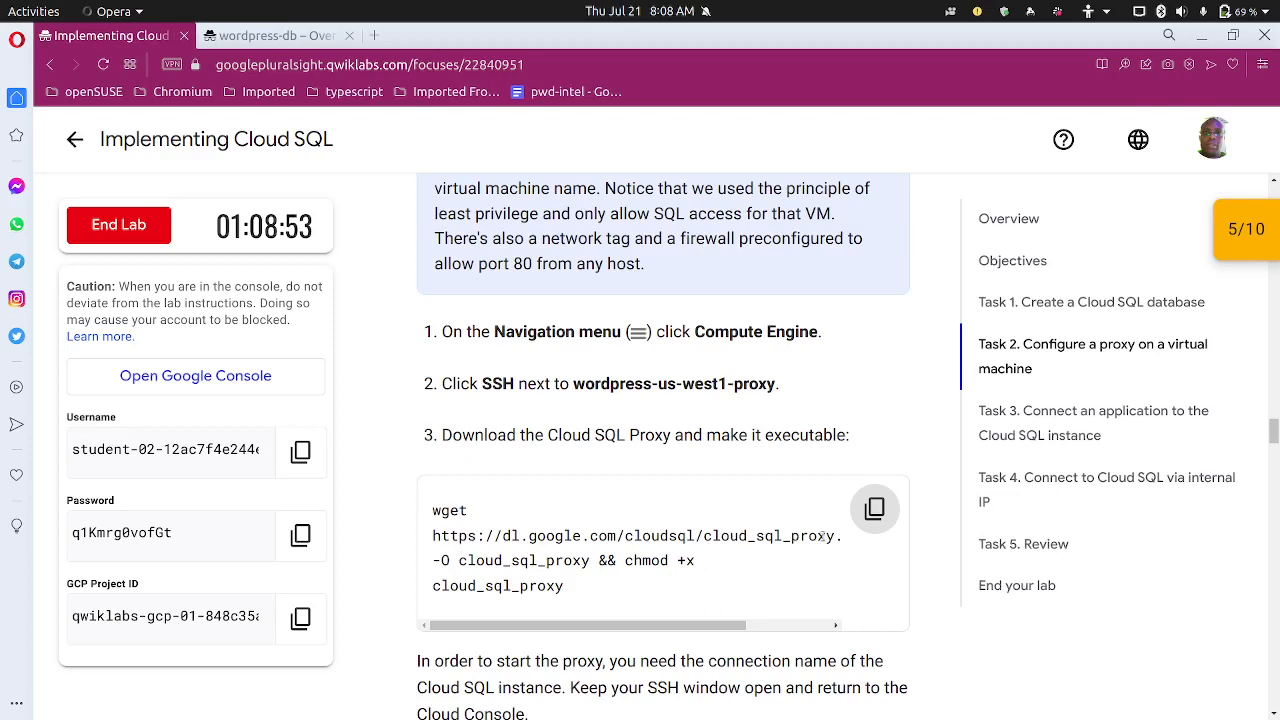
pyautogui.moveTo(833, 537); pyautogui.dragTo(694, 563)
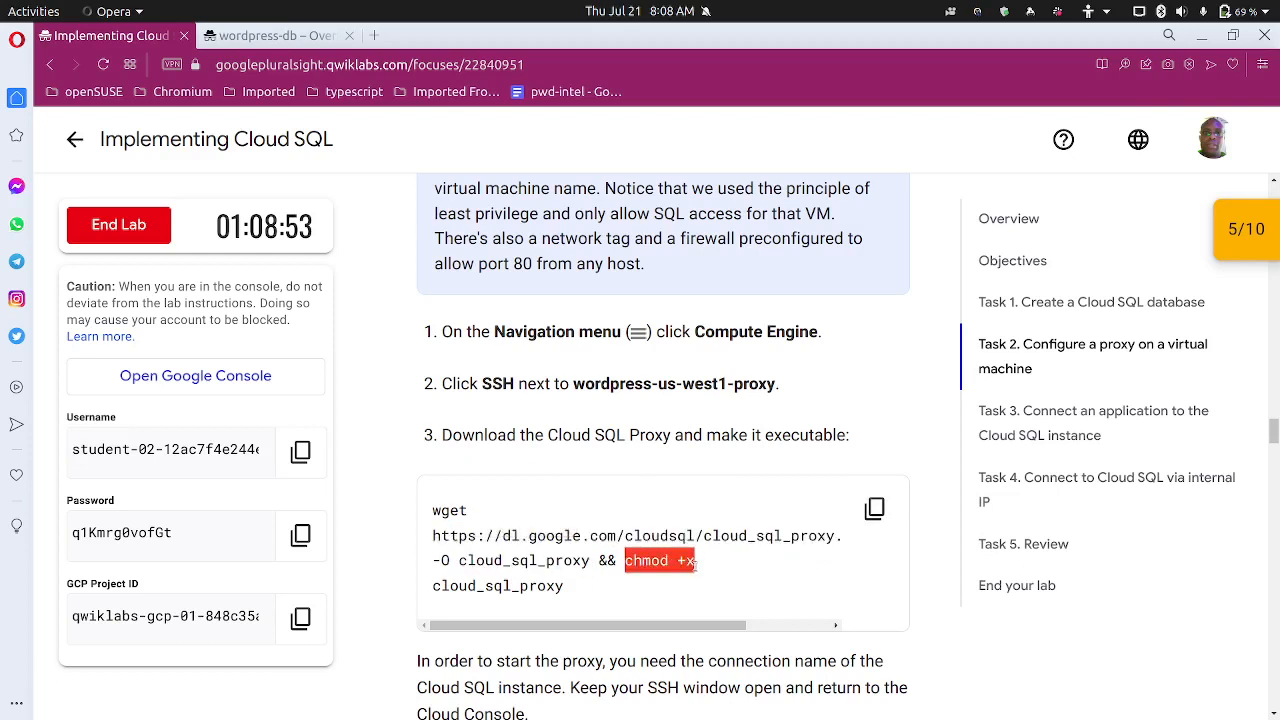
pyautogui.moveTo(612, 563)
pyautogui.mouseDown()
pyautogui.moveTo(584, 563)
pyautogui.moveTo(610, 563)
pyautogui.moveTo(598, 564)
pyautogui.mouseUp()
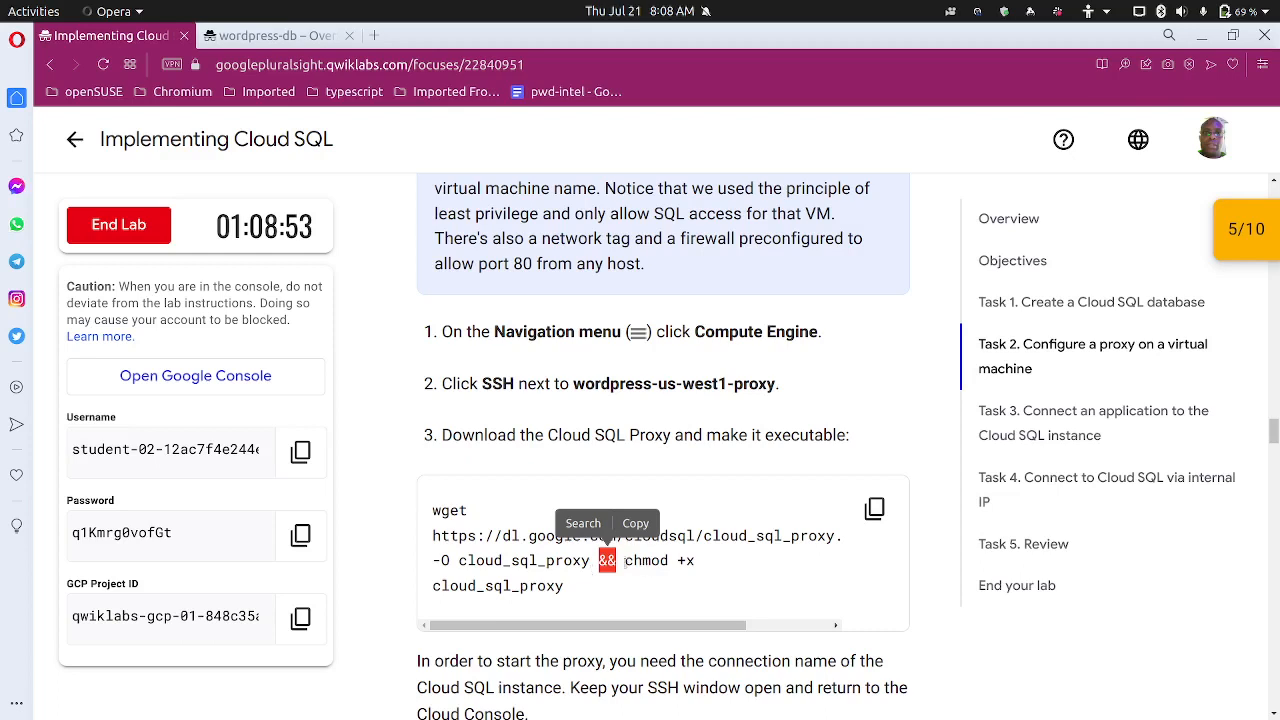
pyautogui.moveTo(625, 561); pyautogui.dragTo(660, 600)
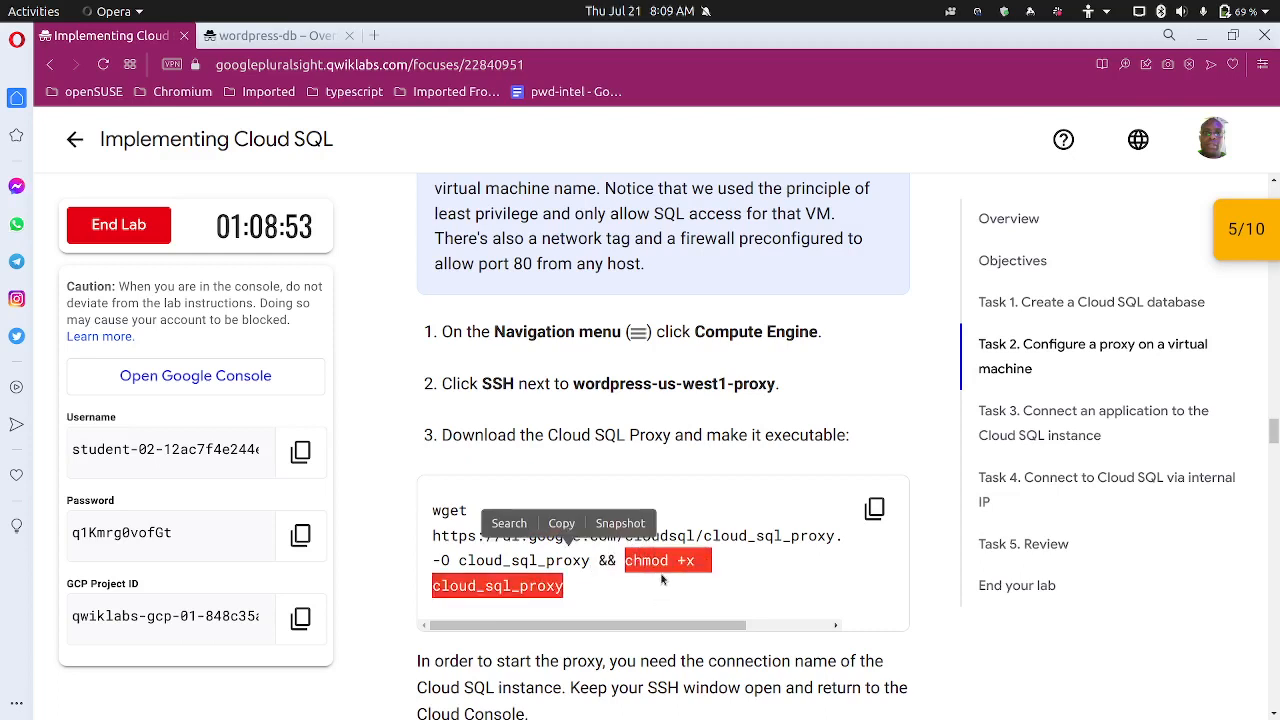
pyautogui.click(875, 510)
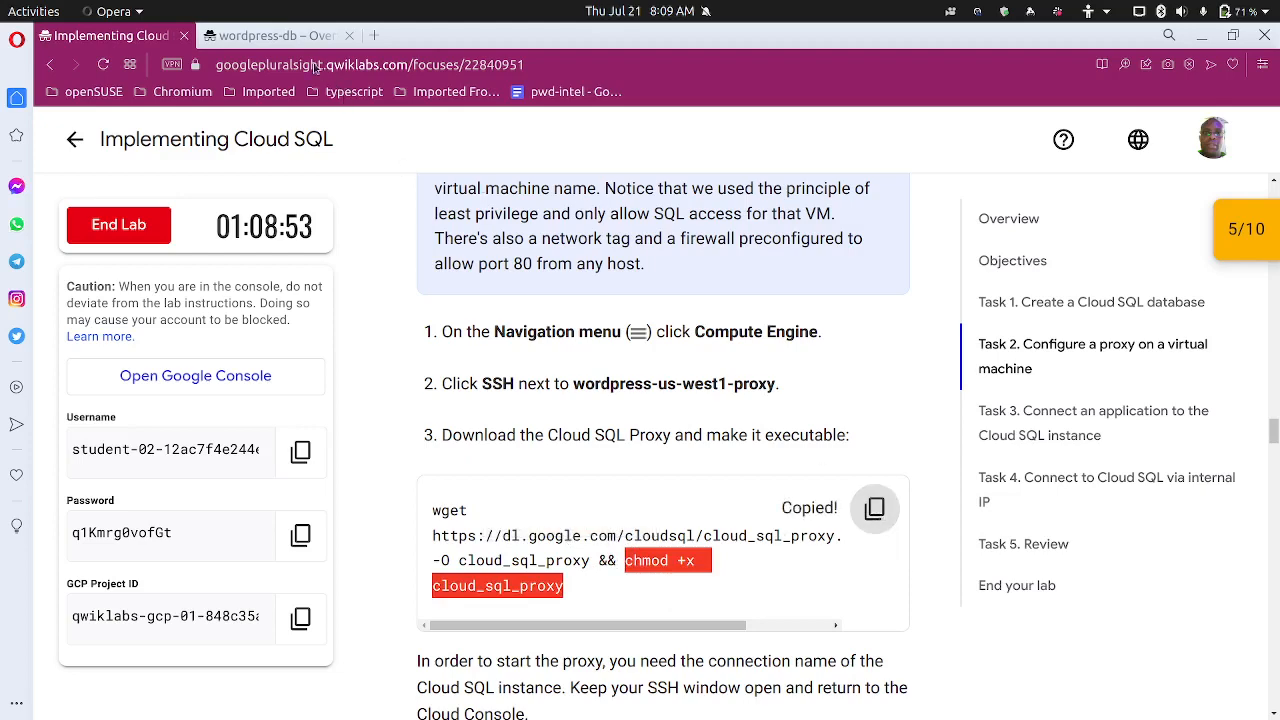
pyautogui.click(288, 35)
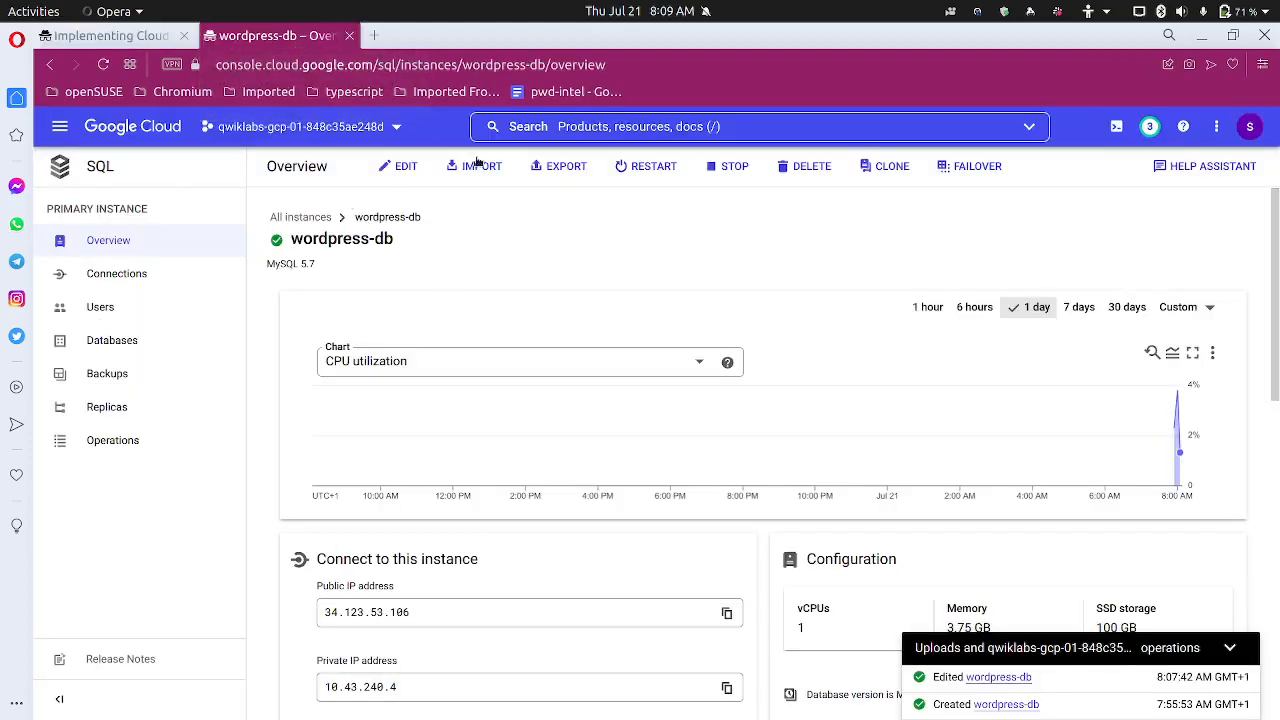
# Search 'instances' to open the Compute Engine VM instances list, collapsing the operations notifications
pyautogui.click(707, 128)
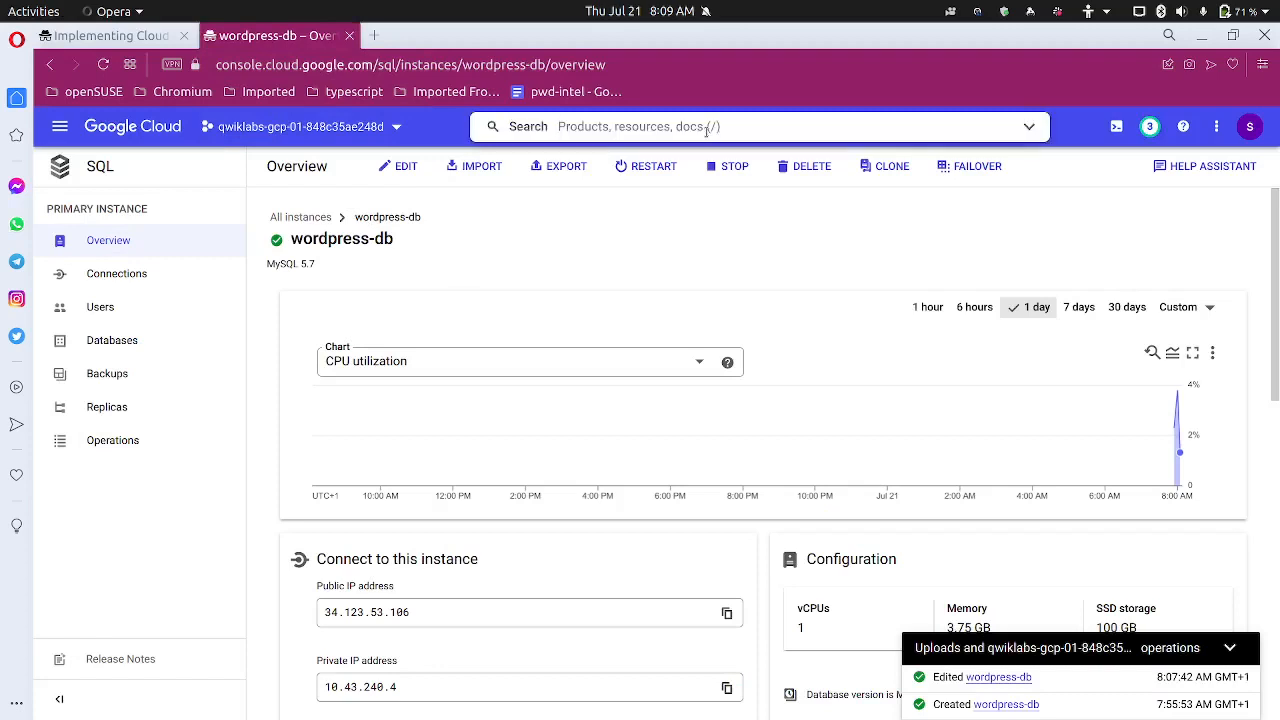
pyautogui.write('instances')
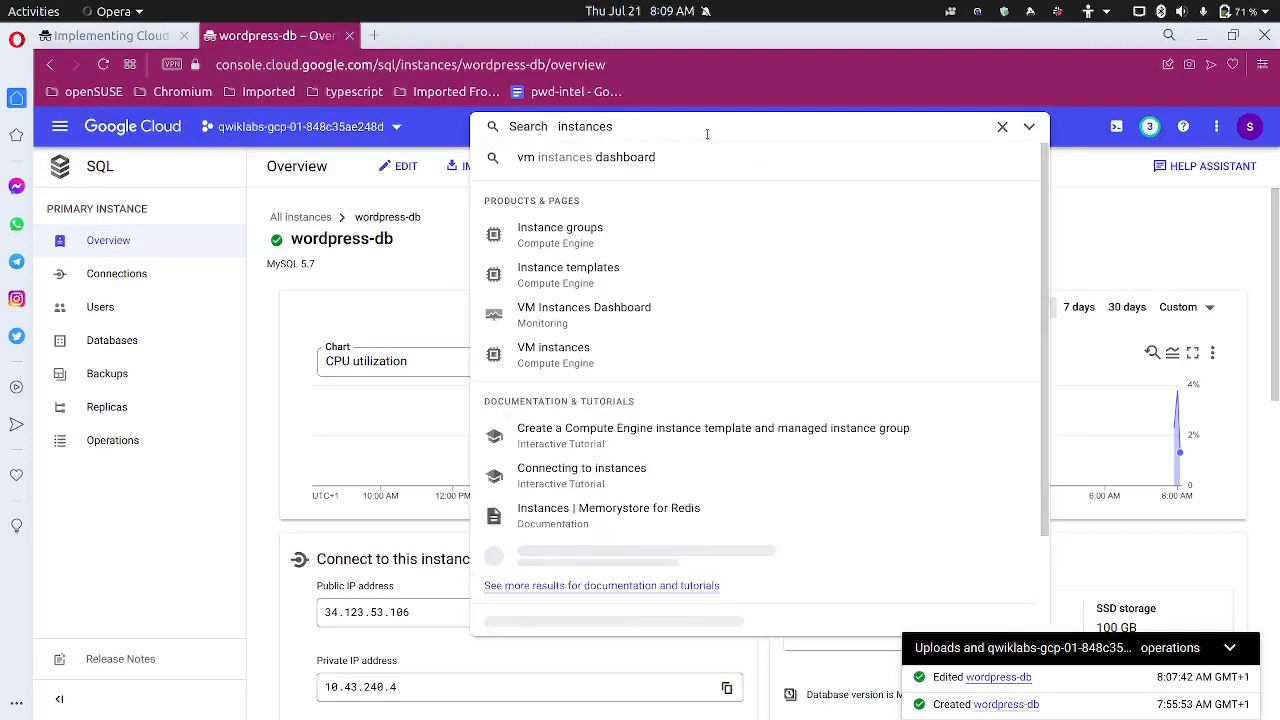
pyautogui.click(572, 349)
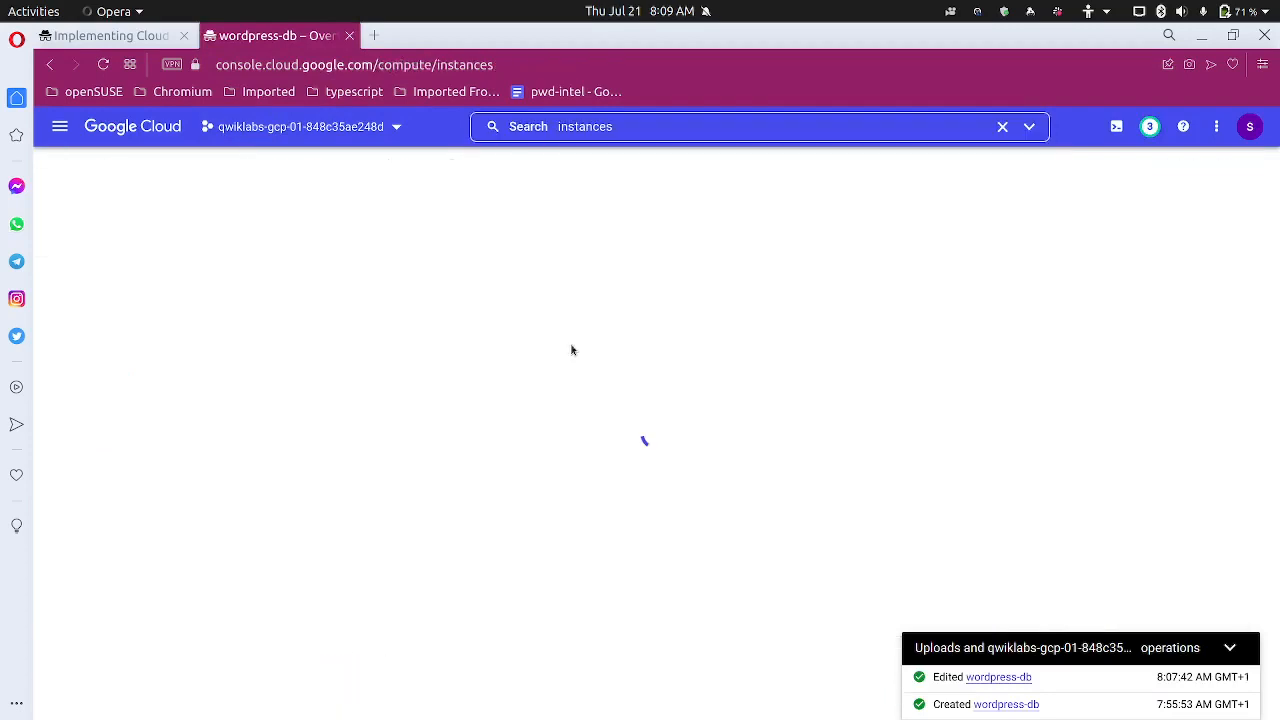
pyautogui.click(1238, 651)
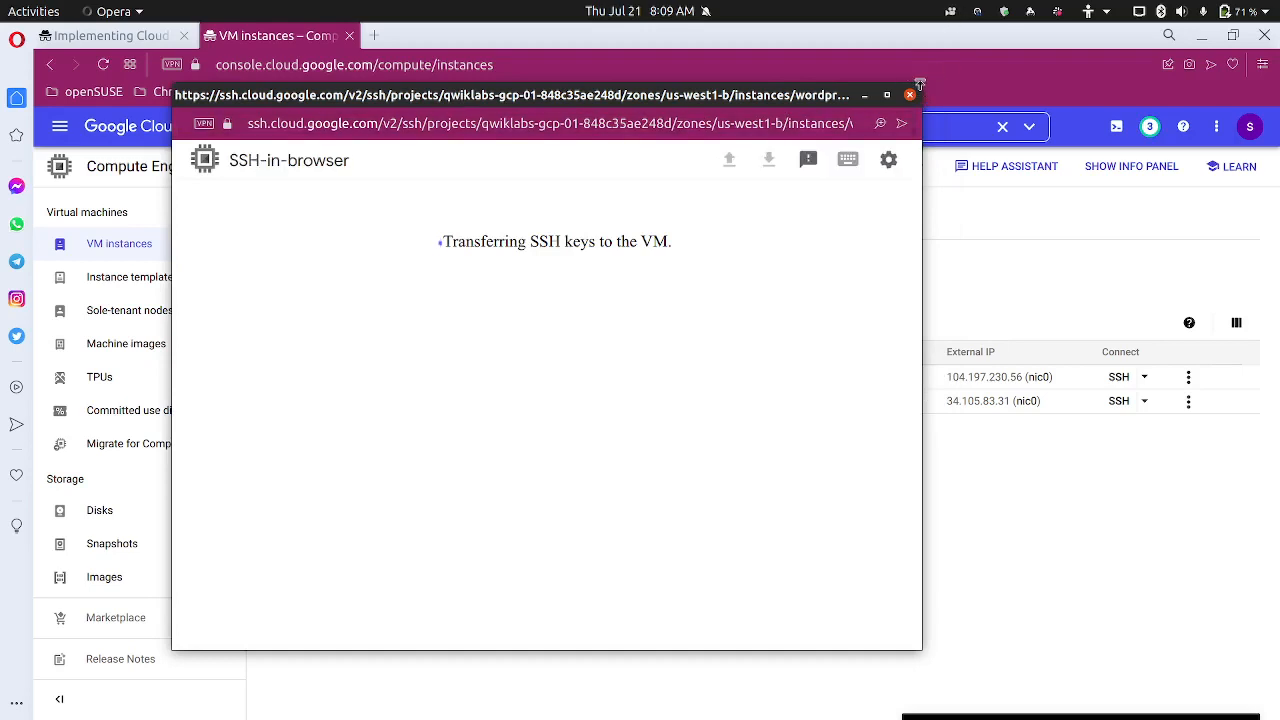
# Enlarge and reposition the SSH terminal window and zoom its text to 150%
pyautogui.moveTo(929, 94); pyautogui.dragTo(1234, 168)
pyautogui.moveTo(928, 176); pyautogui.dragTo(894, 159)
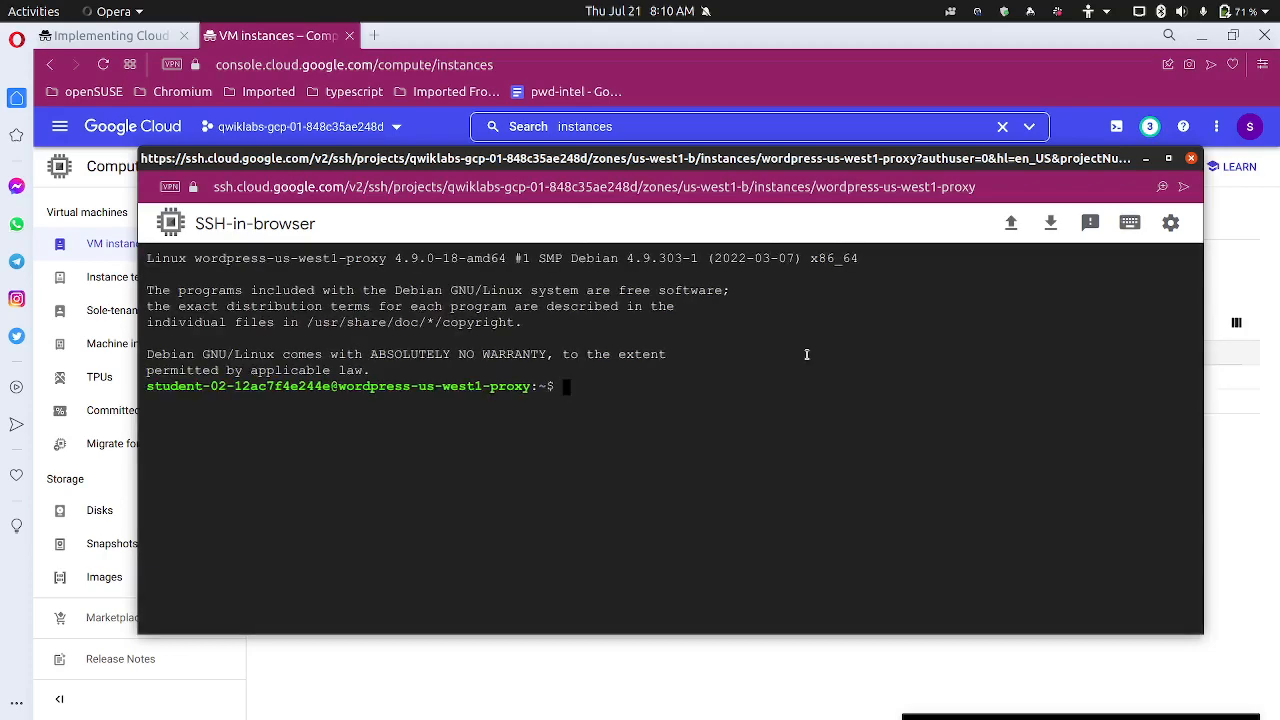
pyautogui.hotkey('ctrl', '+')
pyautogui.hotkey('ctrl', '+')
pyautogui.hotkey('ctrl', '+')
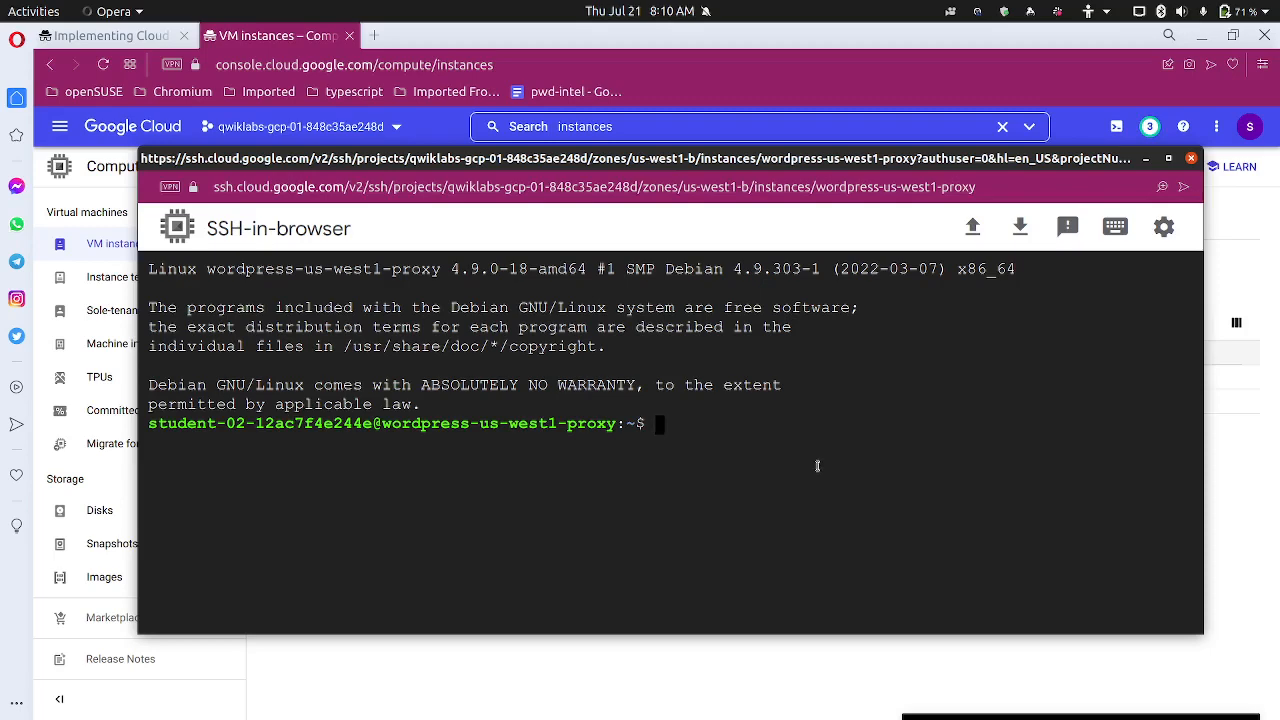
# Download the Cloud SQL proxy, make it executable, and confirm cloud_sql_proxy exists with ls
pyautogui.hotkey('ctrl', 'v')
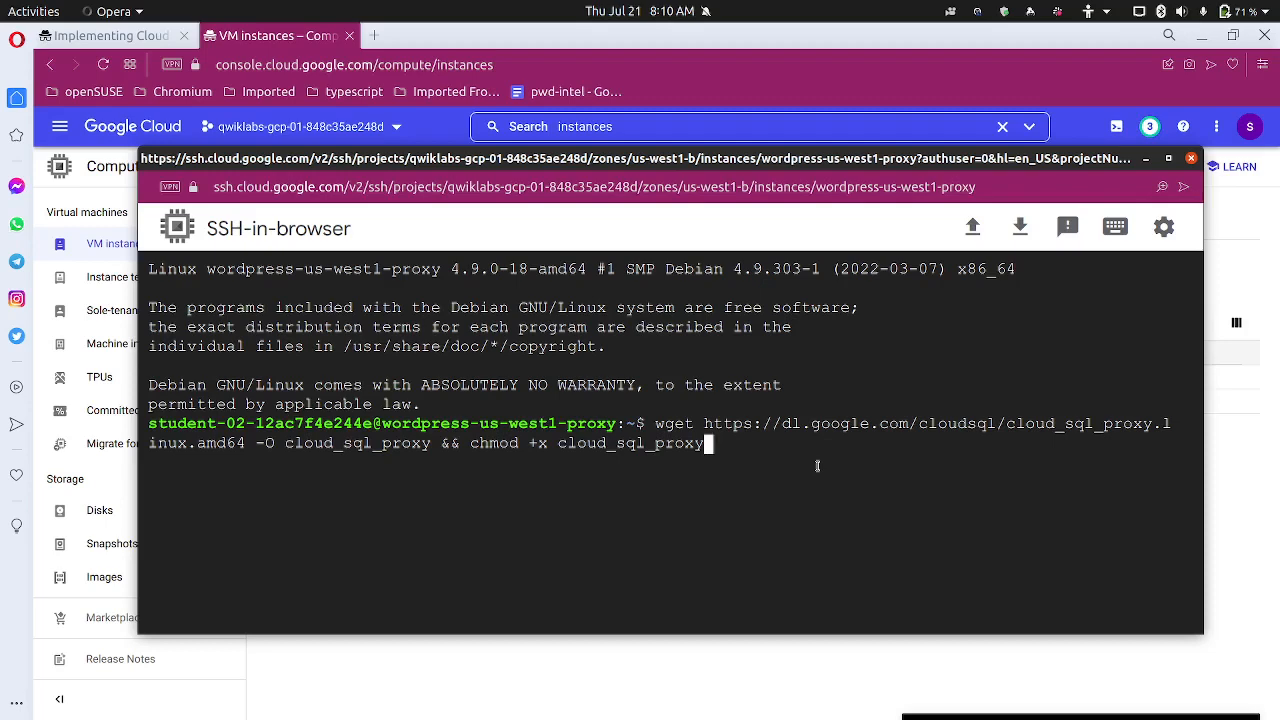
pyautogui.press('Return')
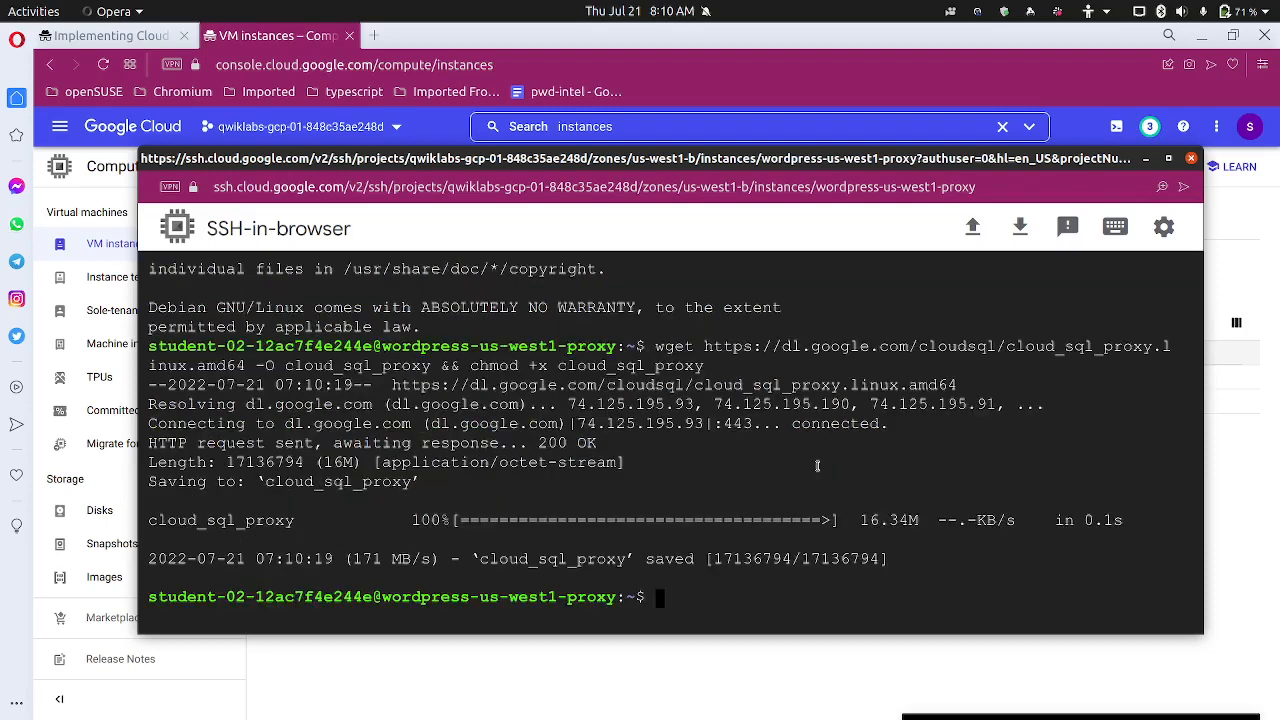
pyautogui.write('ls')
pyautogui.press('Return')
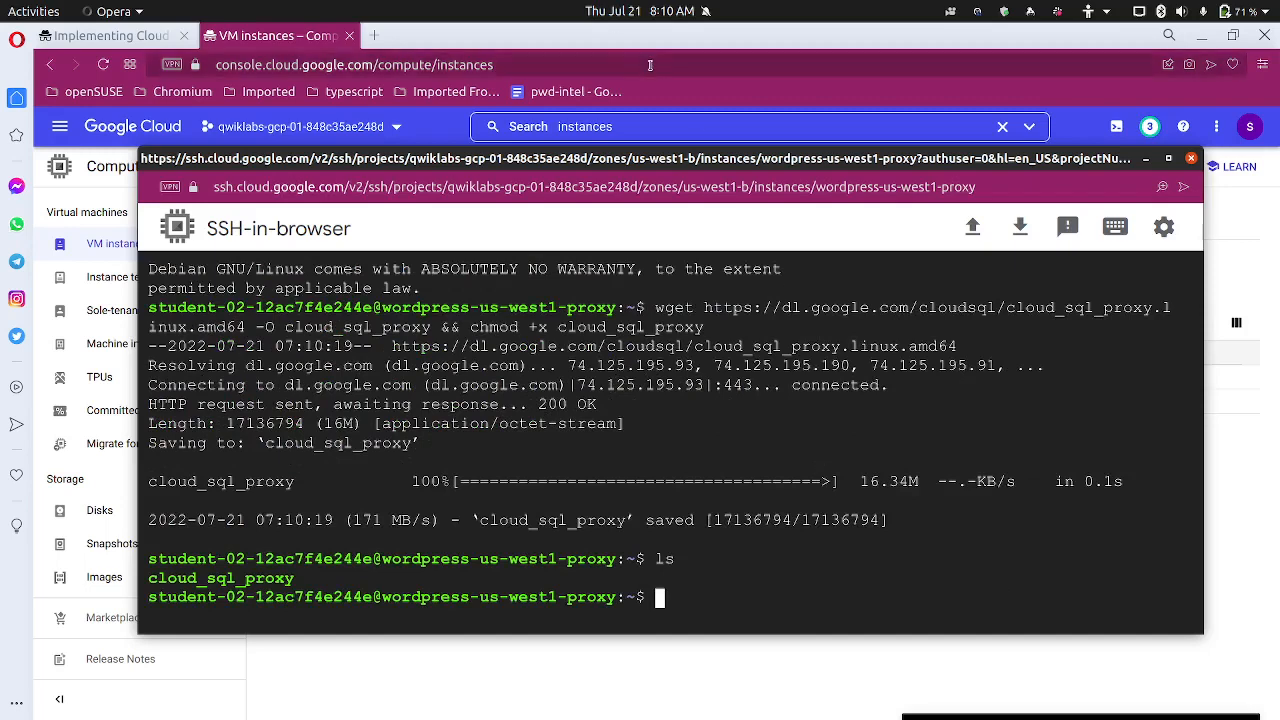
pyautogui.click(147, 70)
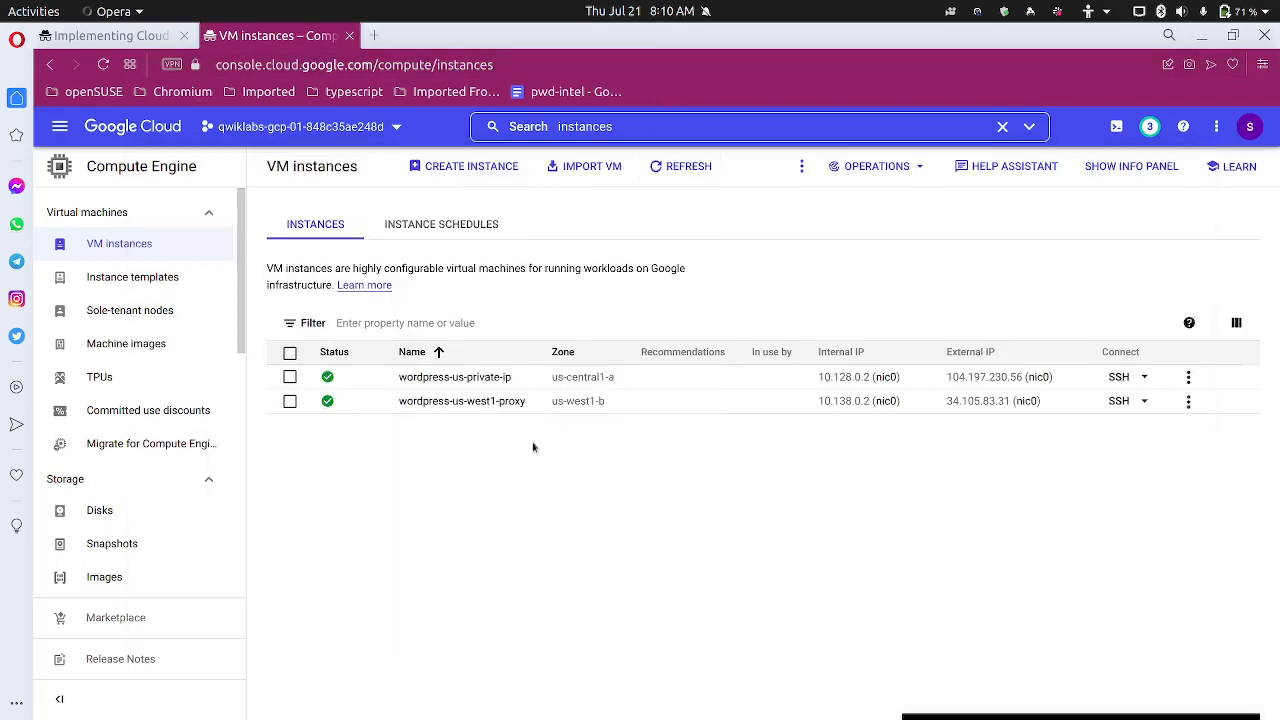
# Scroll the Implementing Cloud SQL lab instructions down to Task 2 steps 4–9
pyautogui.click(136, 42)
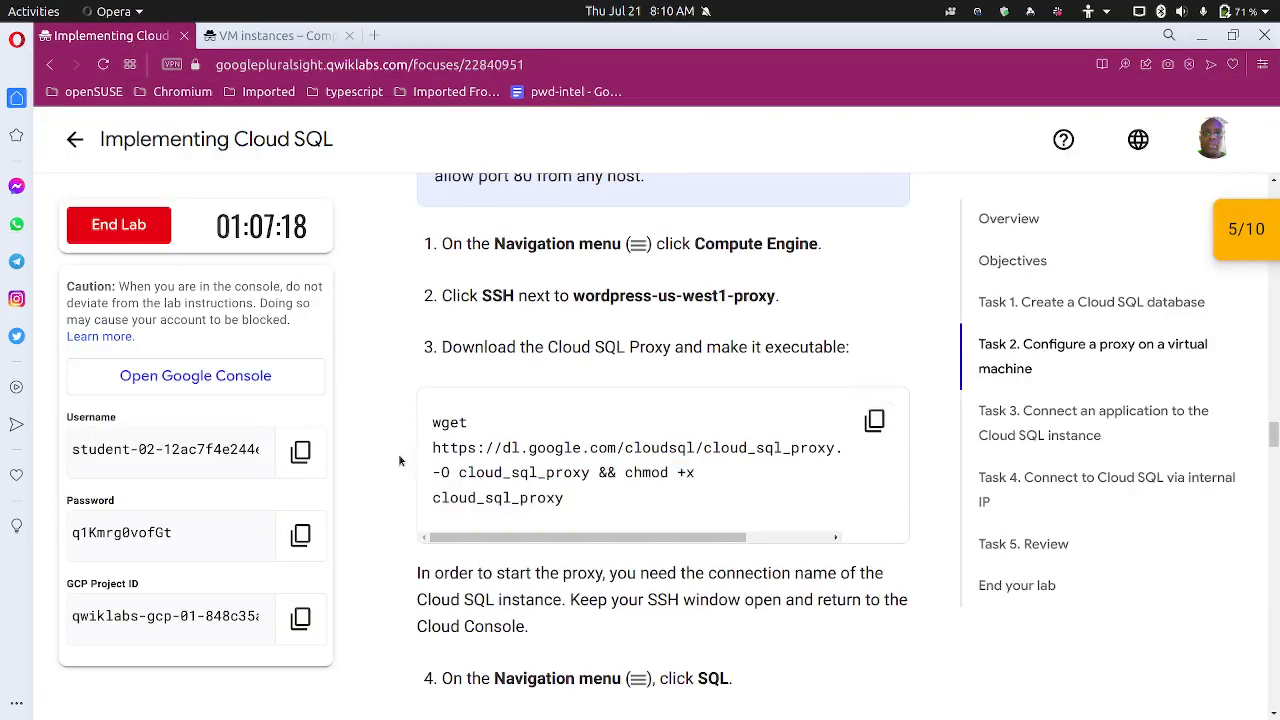
pyautogui.scroll(-3, 404, 460)
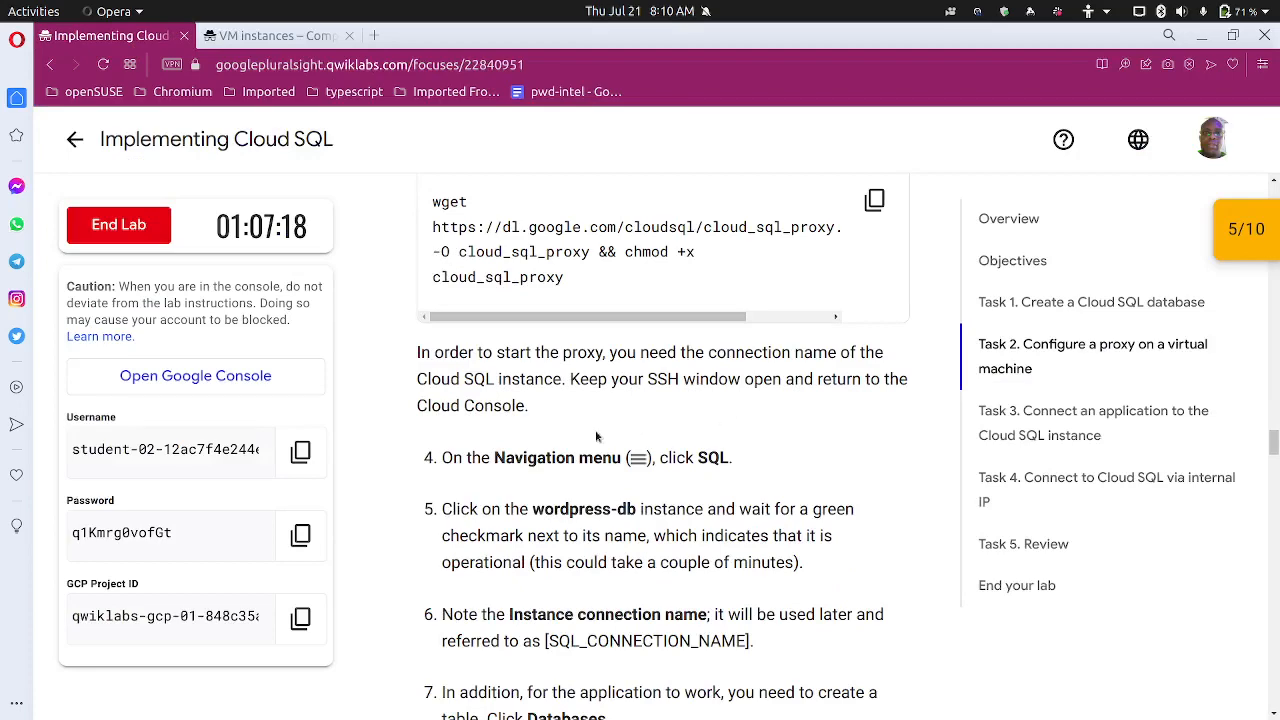
pyautogui.scroll(-2, 580, 420)
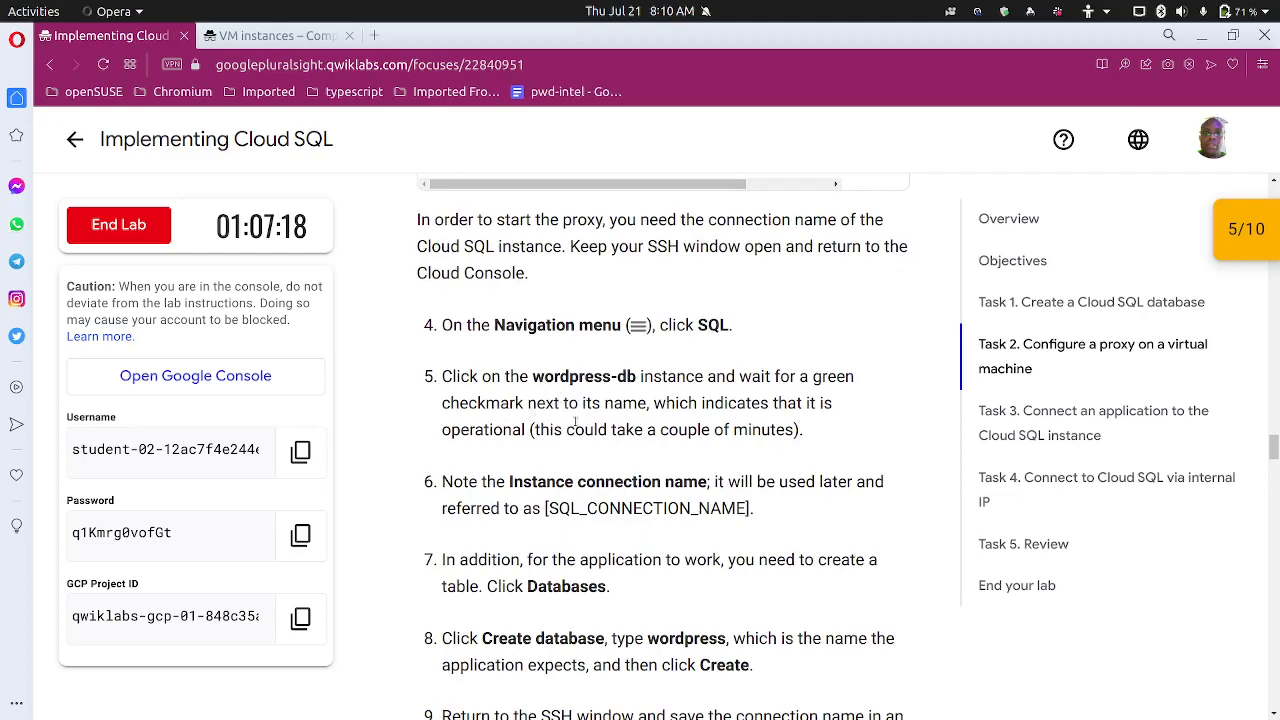
pyautogui.scroll(-2, 620, 424)
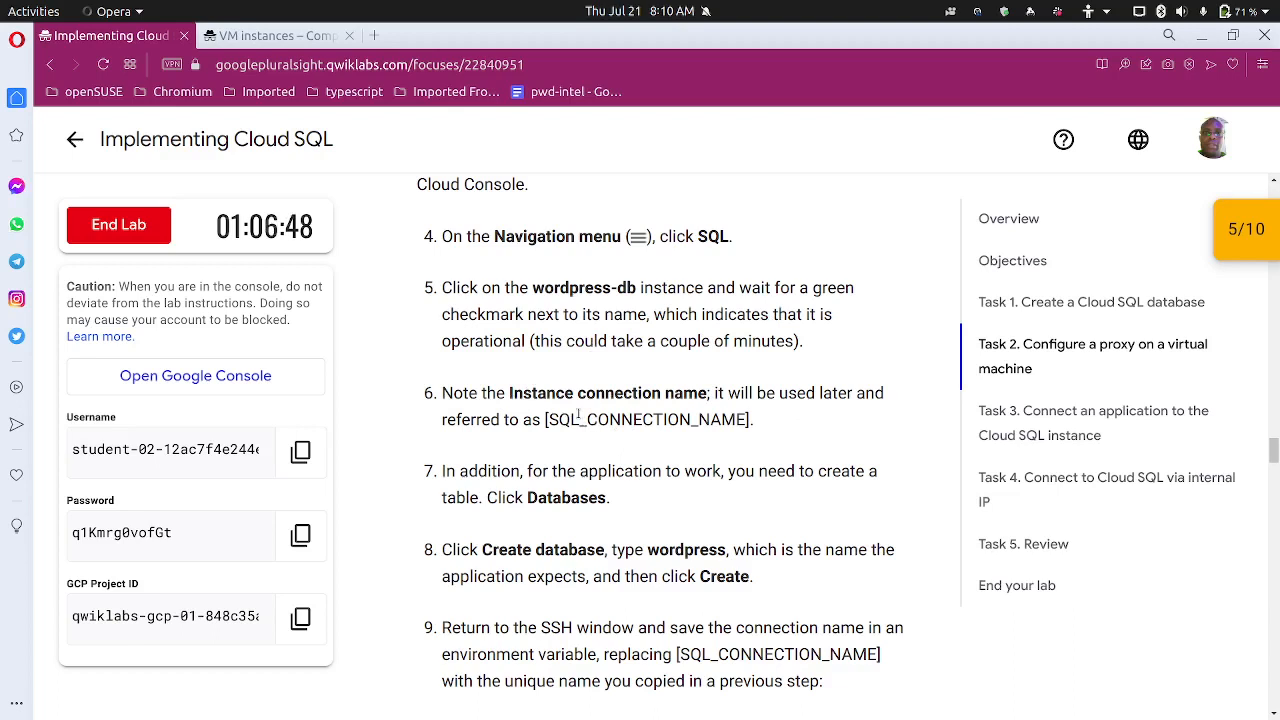
# Open the wordpress-us-west1-proxy instance details and scroll through them
pyautogui.moveTo(386, 717)
pyautogui.click(270, 35)
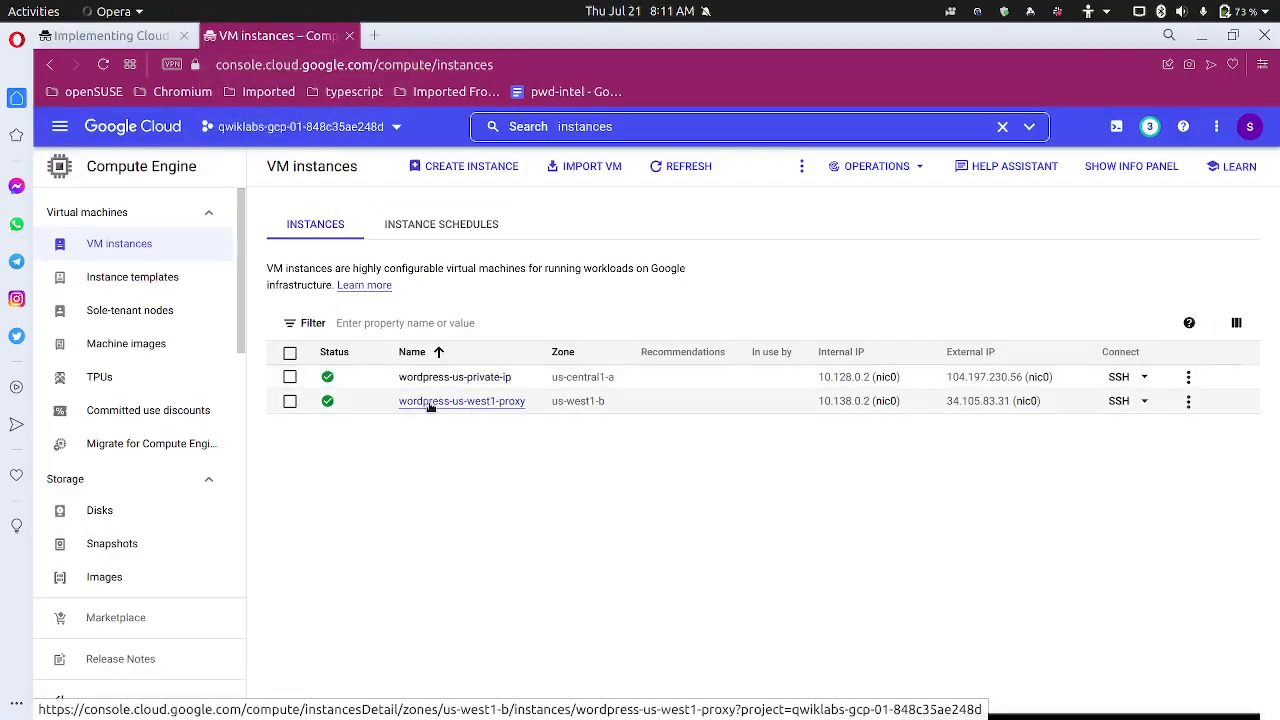
pyautogui.click(430, 402)
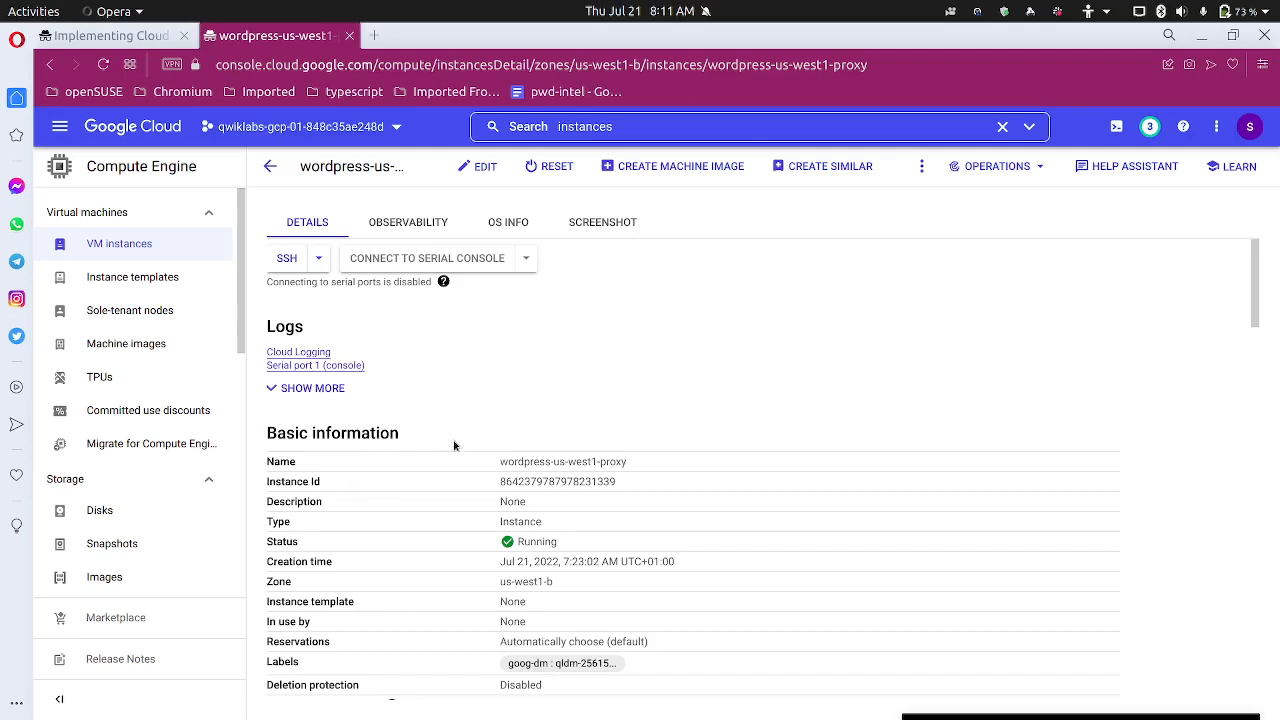
pyautogui.scroll(-1, 454, 448)
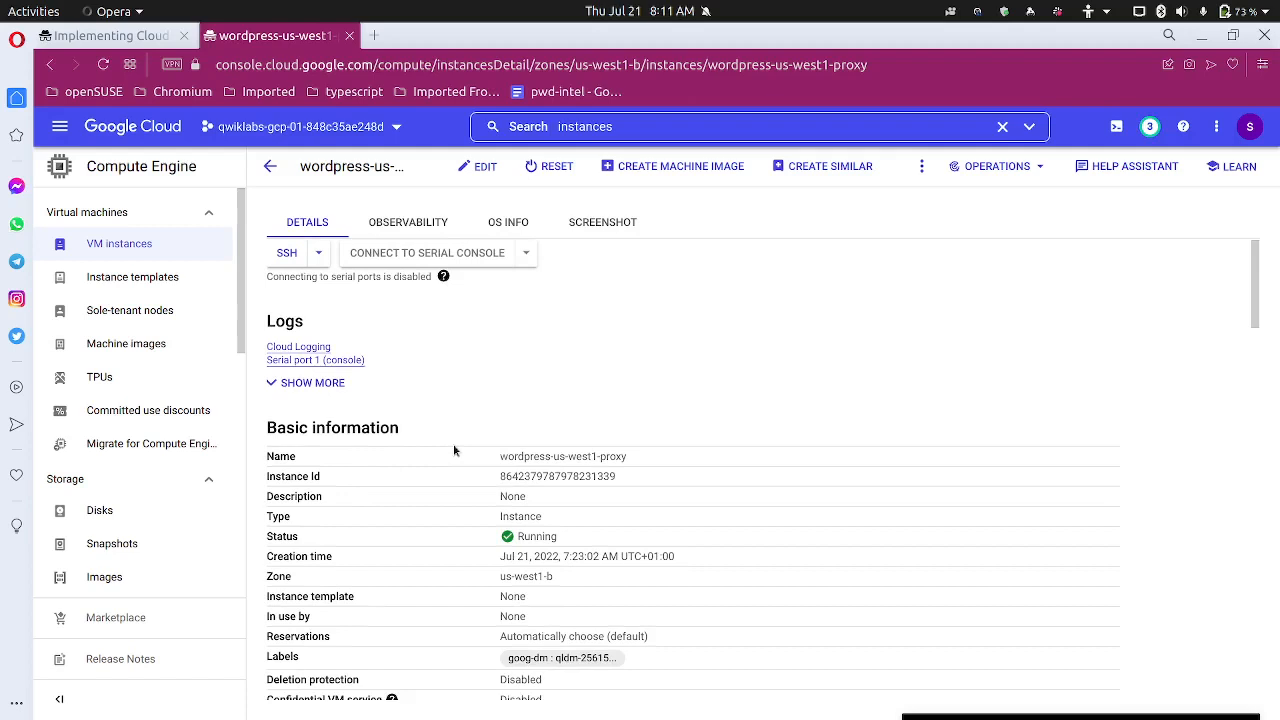
pyautogui.scroll(-5, 453, 450)
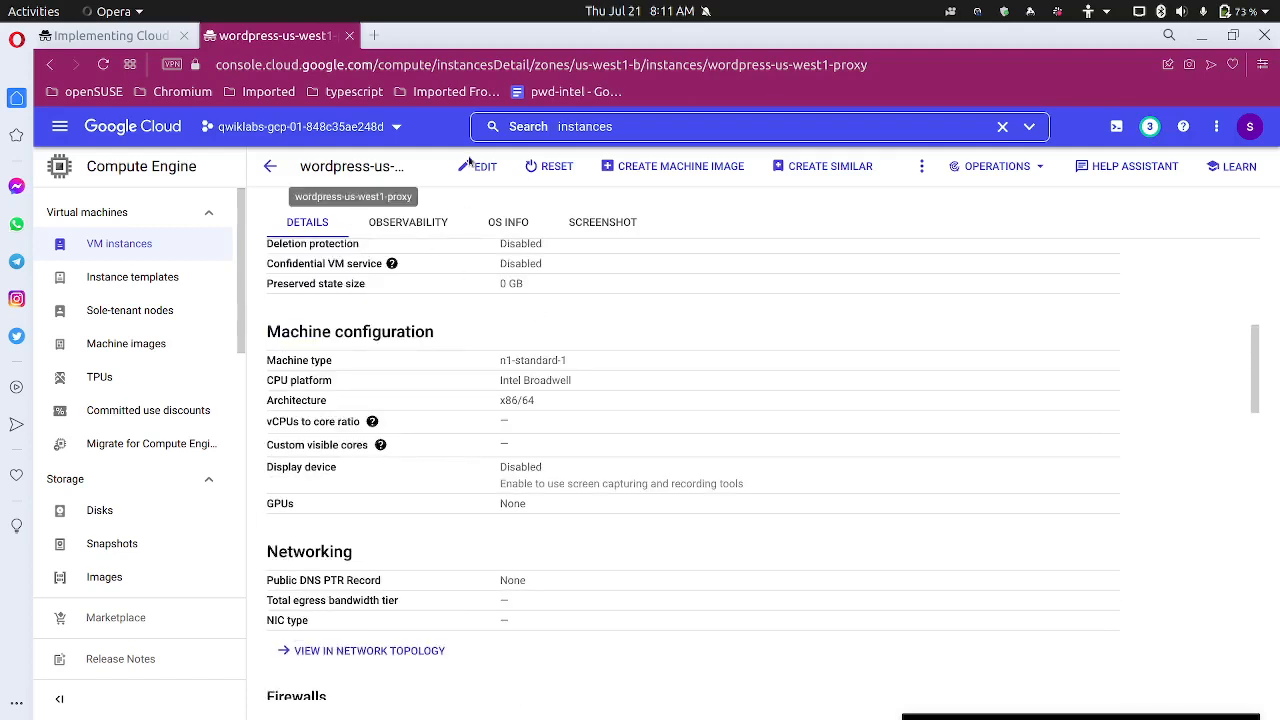
# Search 'sql' and open the Cloud SQL instances list showing wordpress-db
pyautogui.click(670, 128)
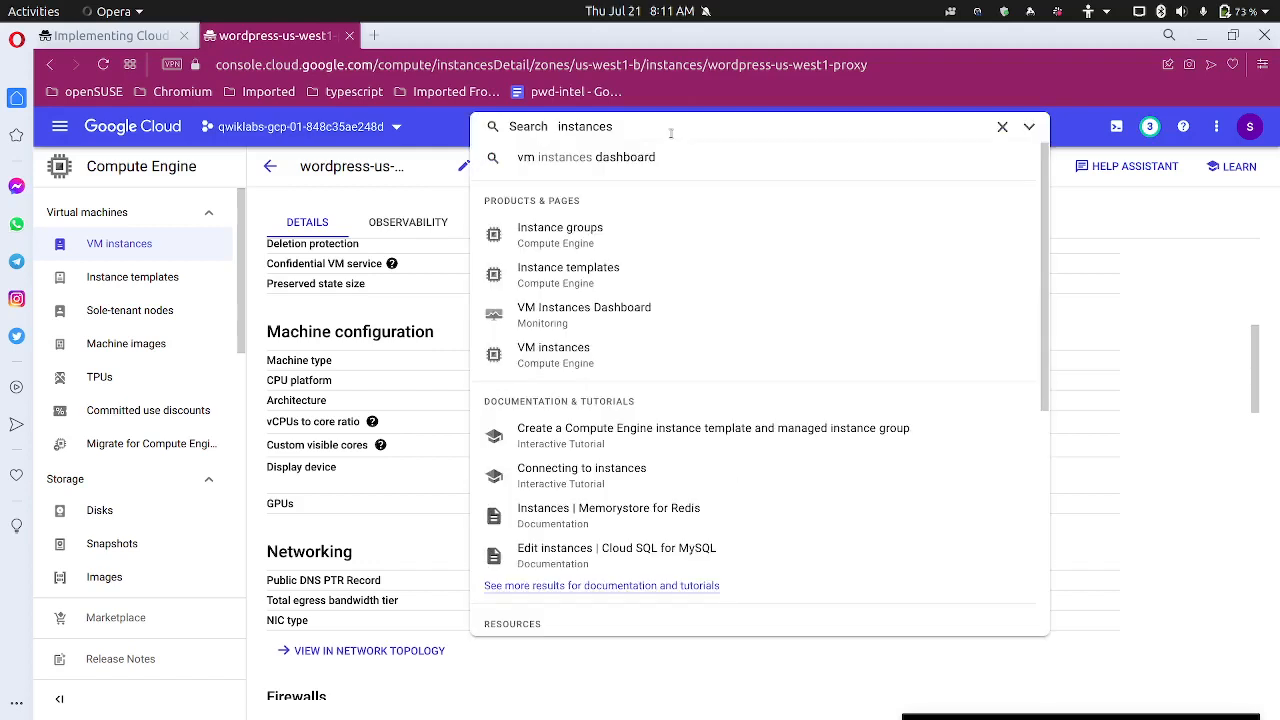
pyautogui.press('BackSpace')
pyautogui.press('BackSpace')
pyautogui.press('BackSpace')
pyautogui.press('BackSpace')
pyautogui.press('BackSpace')
pyautogui.press('BackSpace')
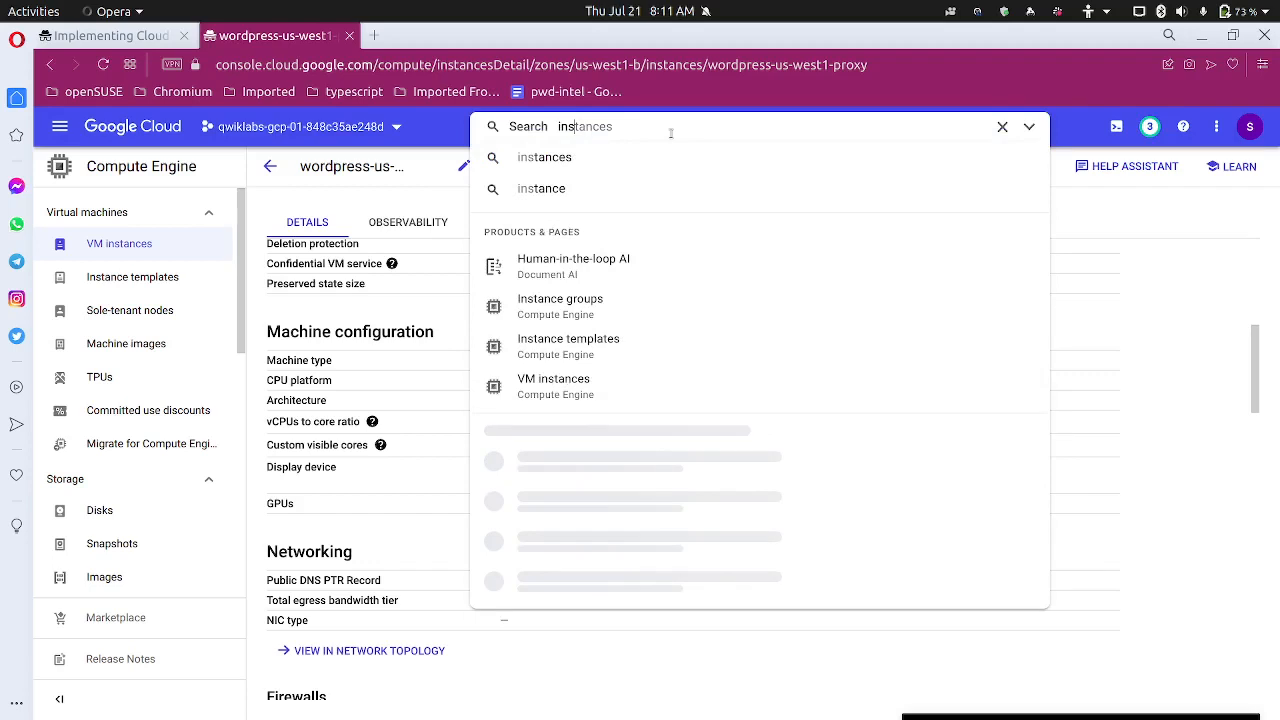
pyautogui.press('BackSpace')
pyautogui.press('BackSpace')
pyautogui.press('BackSpace')
pyautogui.write('s')
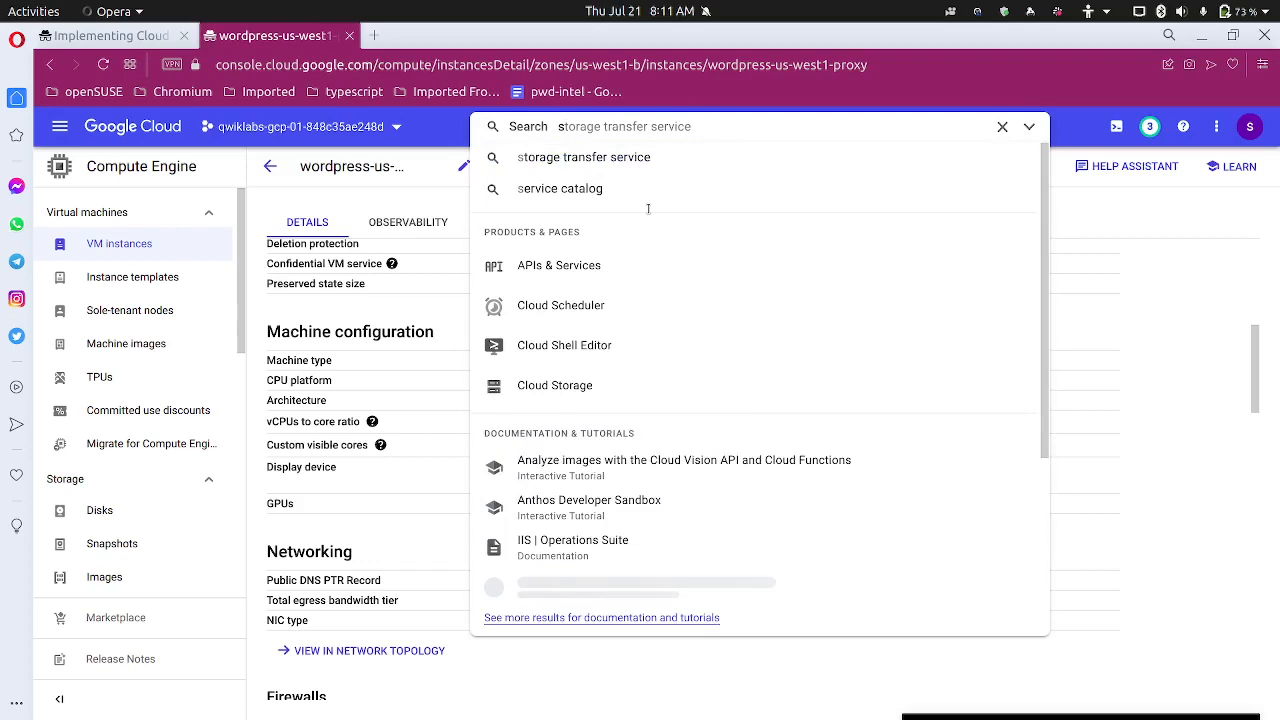
pyautogui.write('ql')
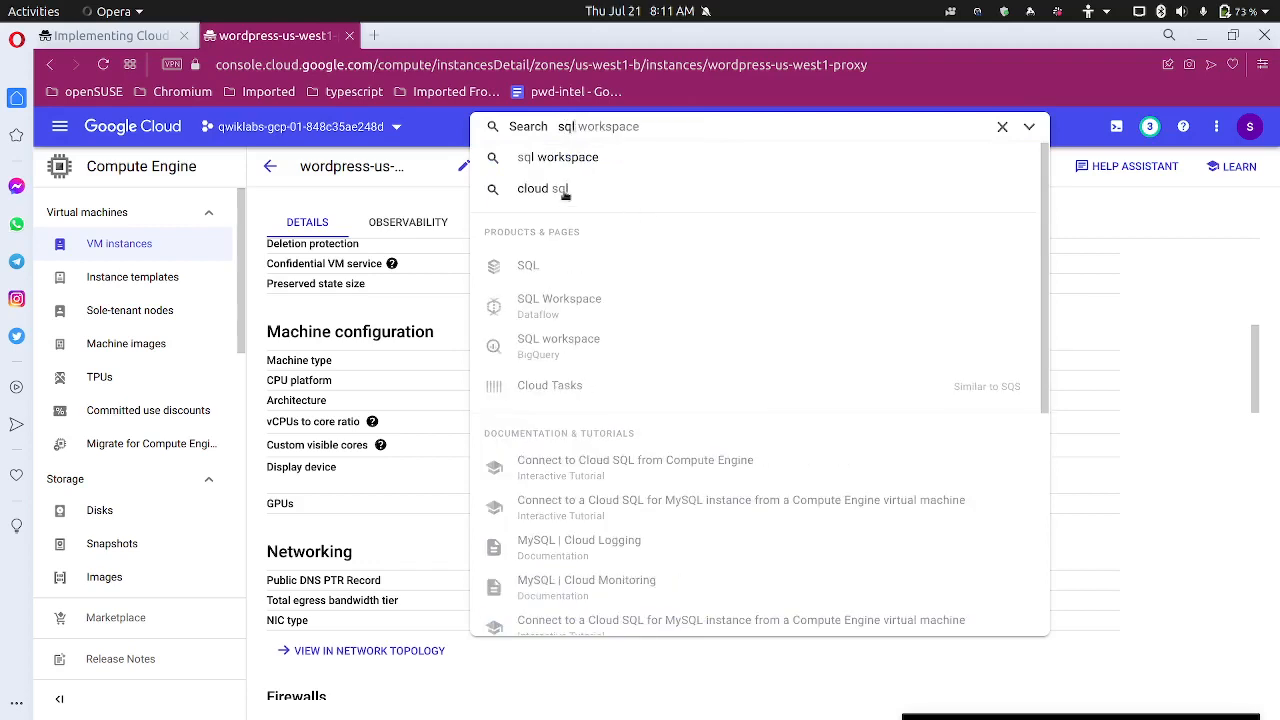
pyautogui.click(564, 192)
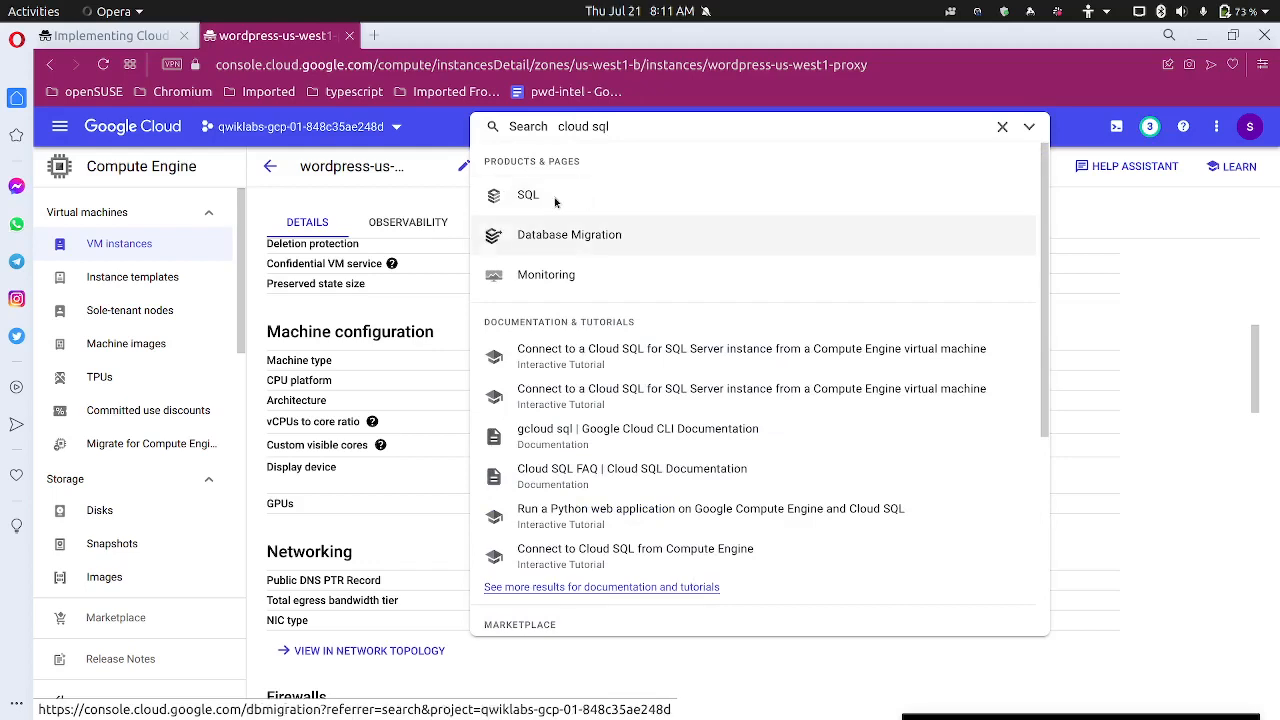
pyautogui.click(555, 199)
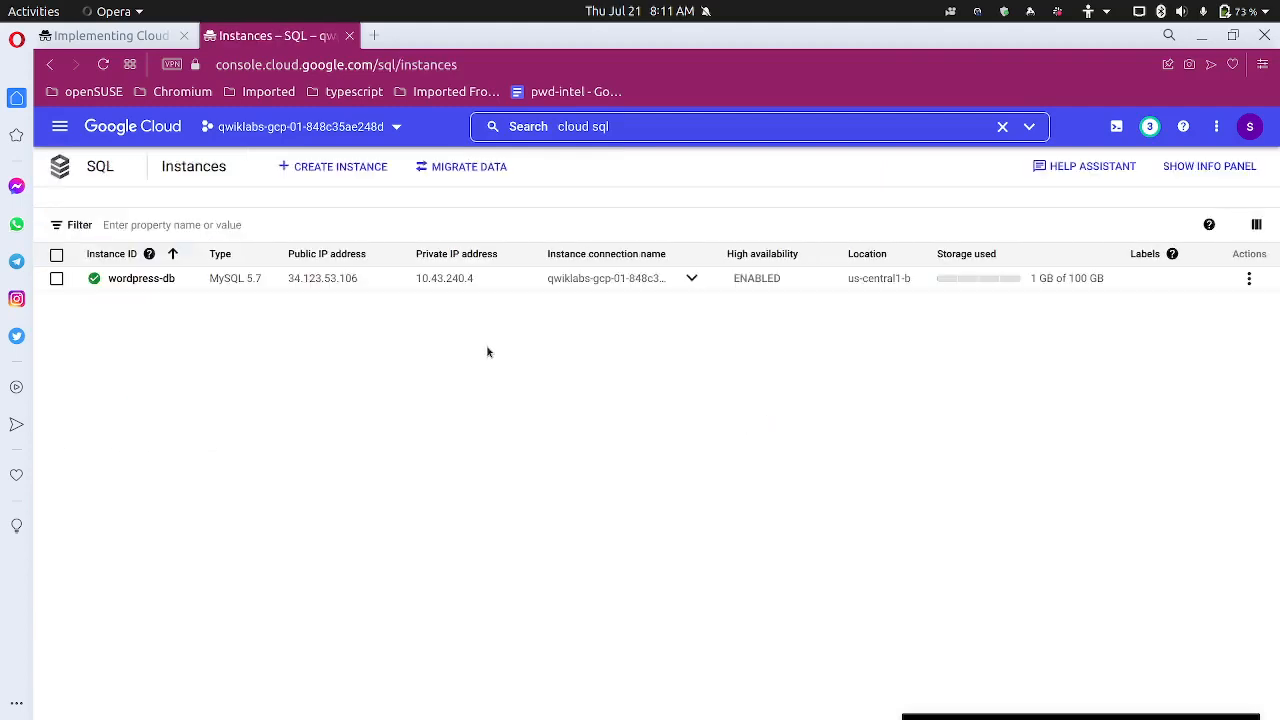
# Open the wordpress-db overview and copy its instance connection name
pyautogui.click(141, 280)
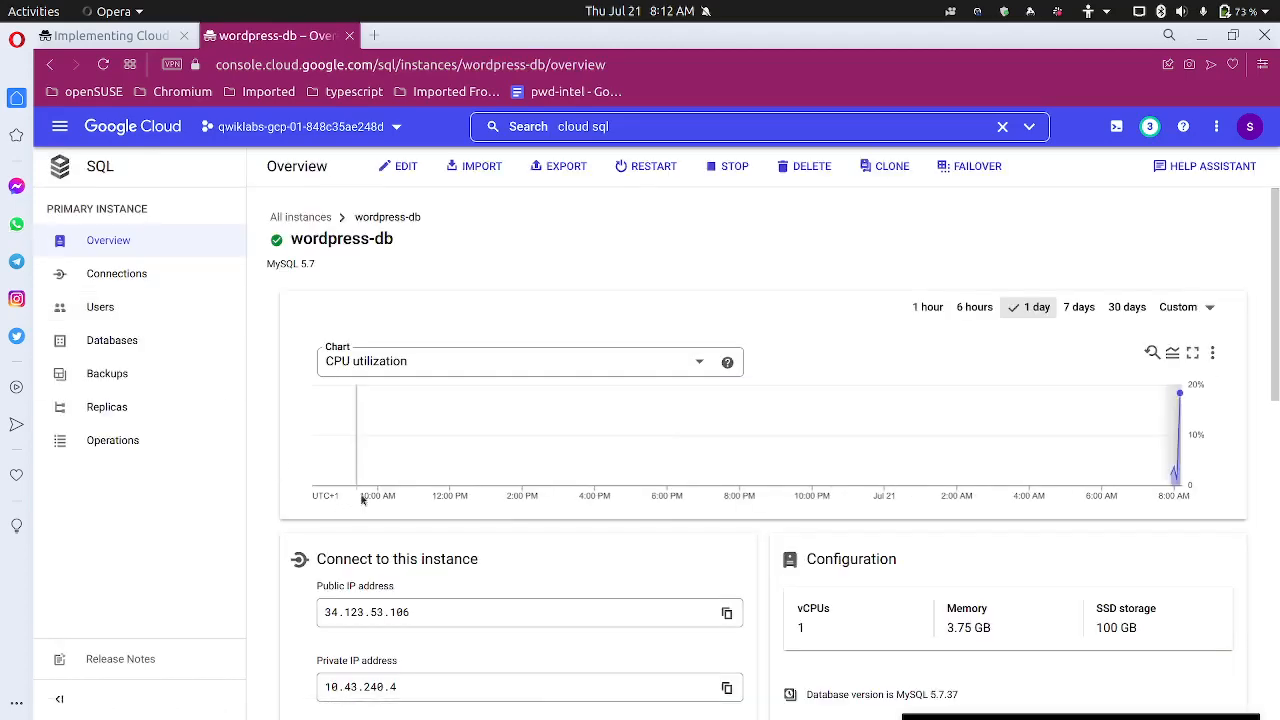
pyautogui.scroll(-3, 309, 482)
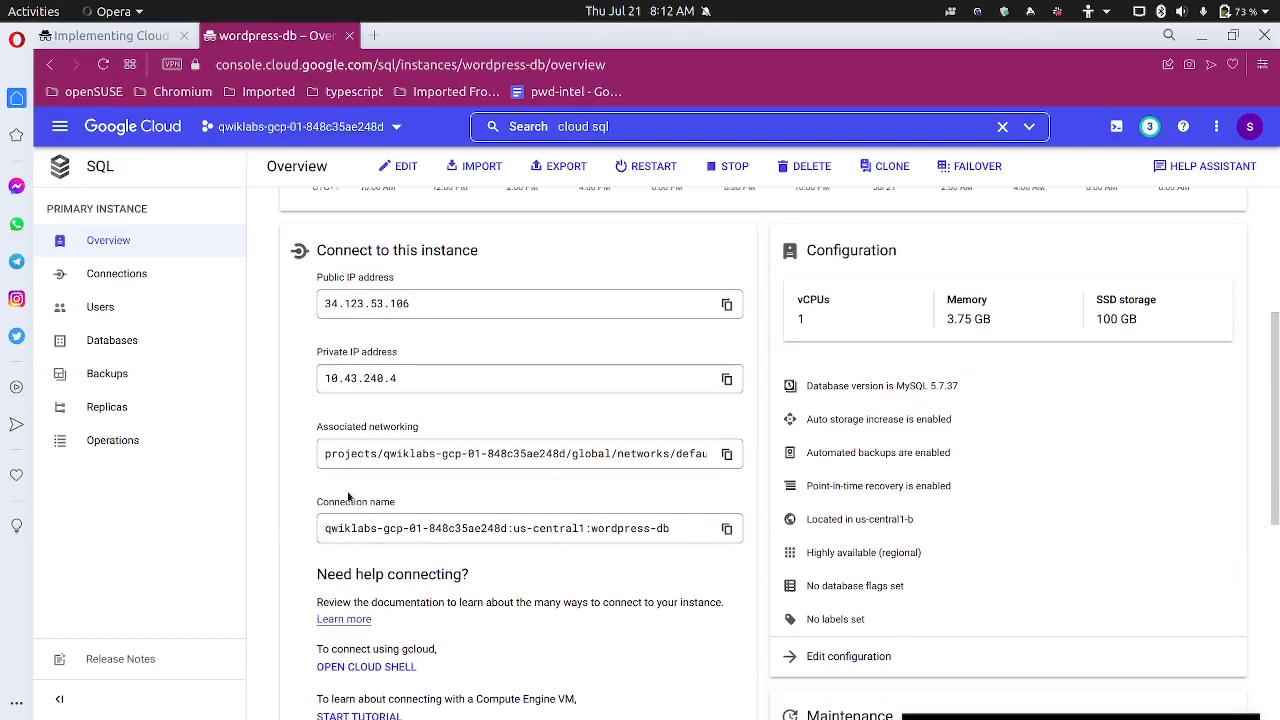
pyautogui.scroll(-1, 396, 505)
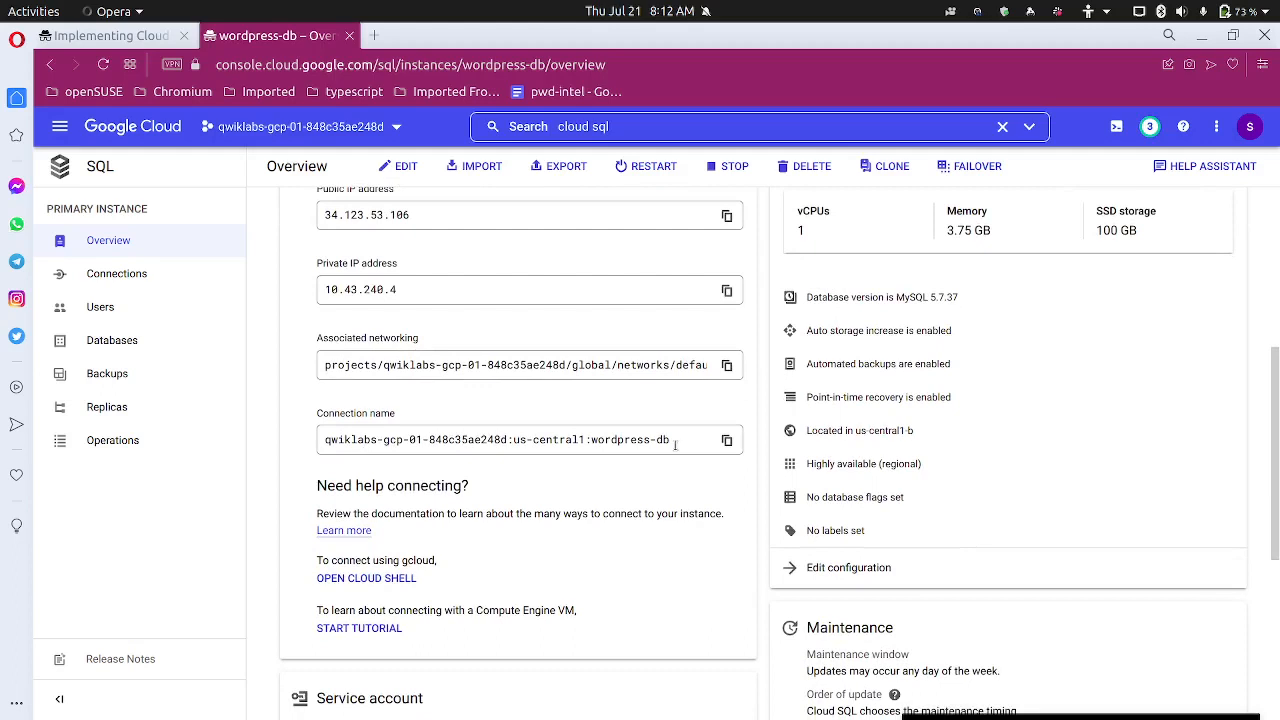
pyautogui.click(727, 441)
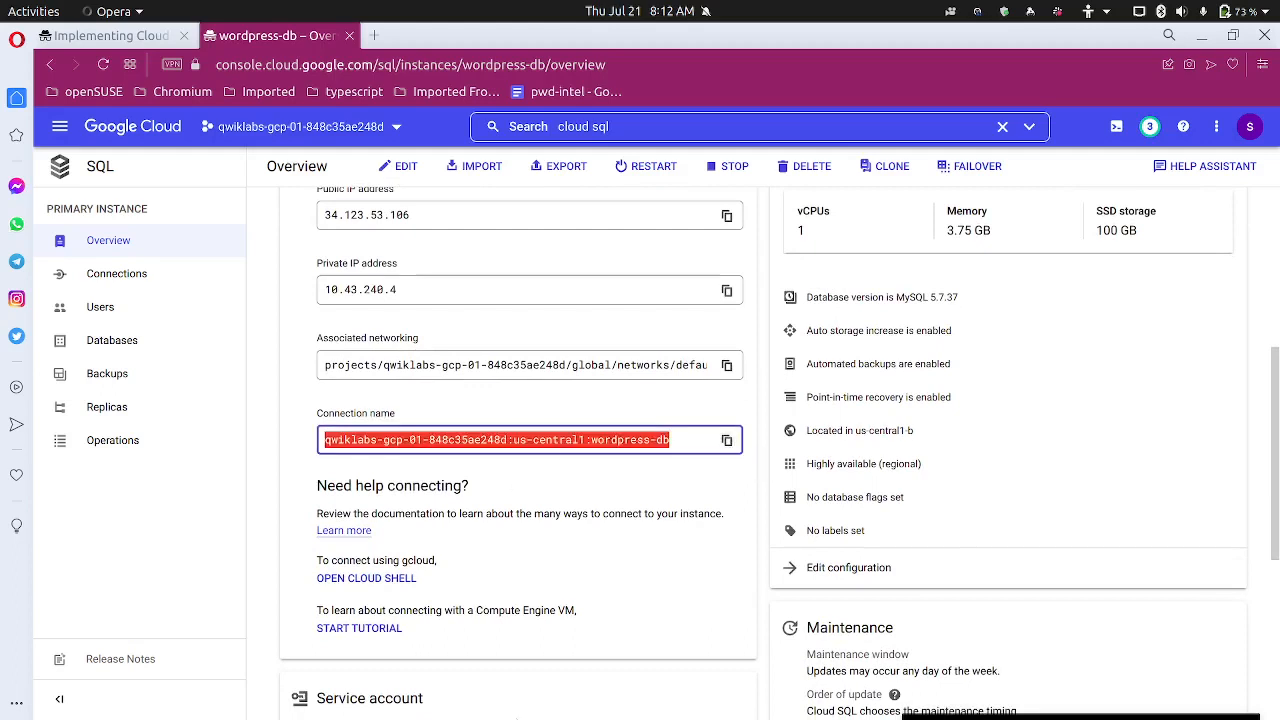
# Paste the connection name into a new Text Editor document, then return to the lab
pyautogui.moveTo(393, 712)
pyautogui.click(314, 697)
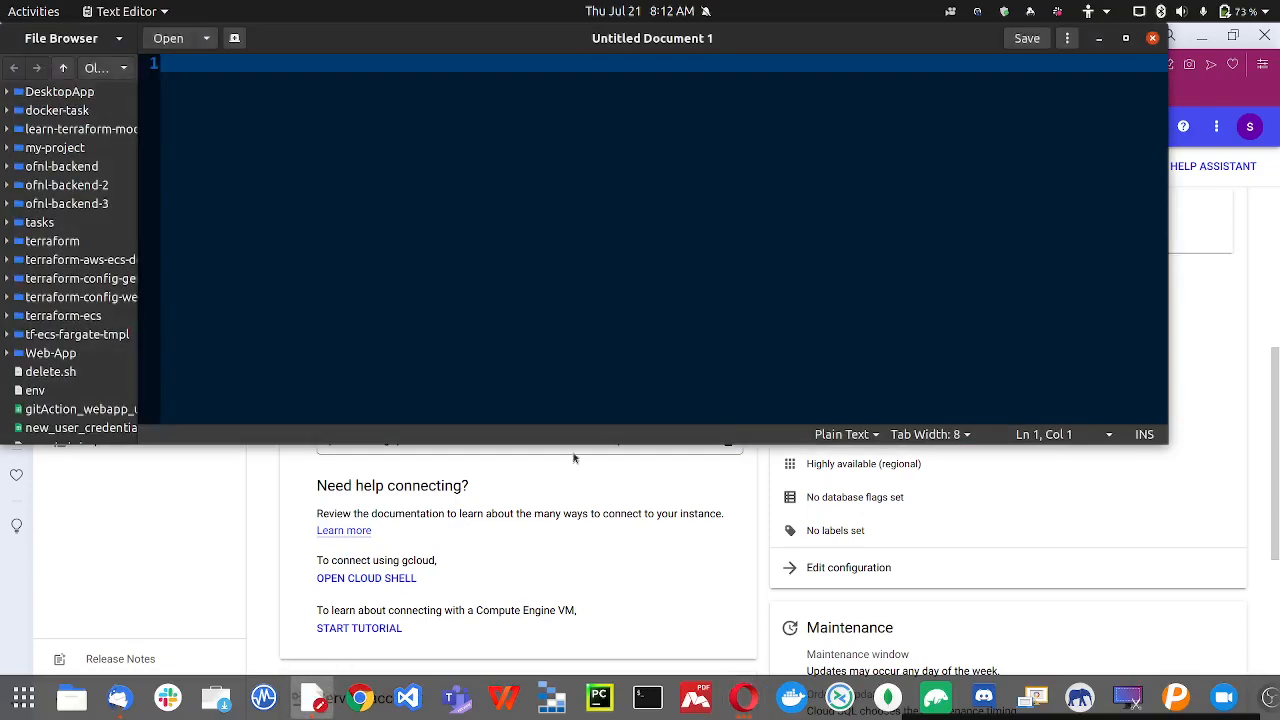
pyautogui.hotkey('ctrl', 'v')
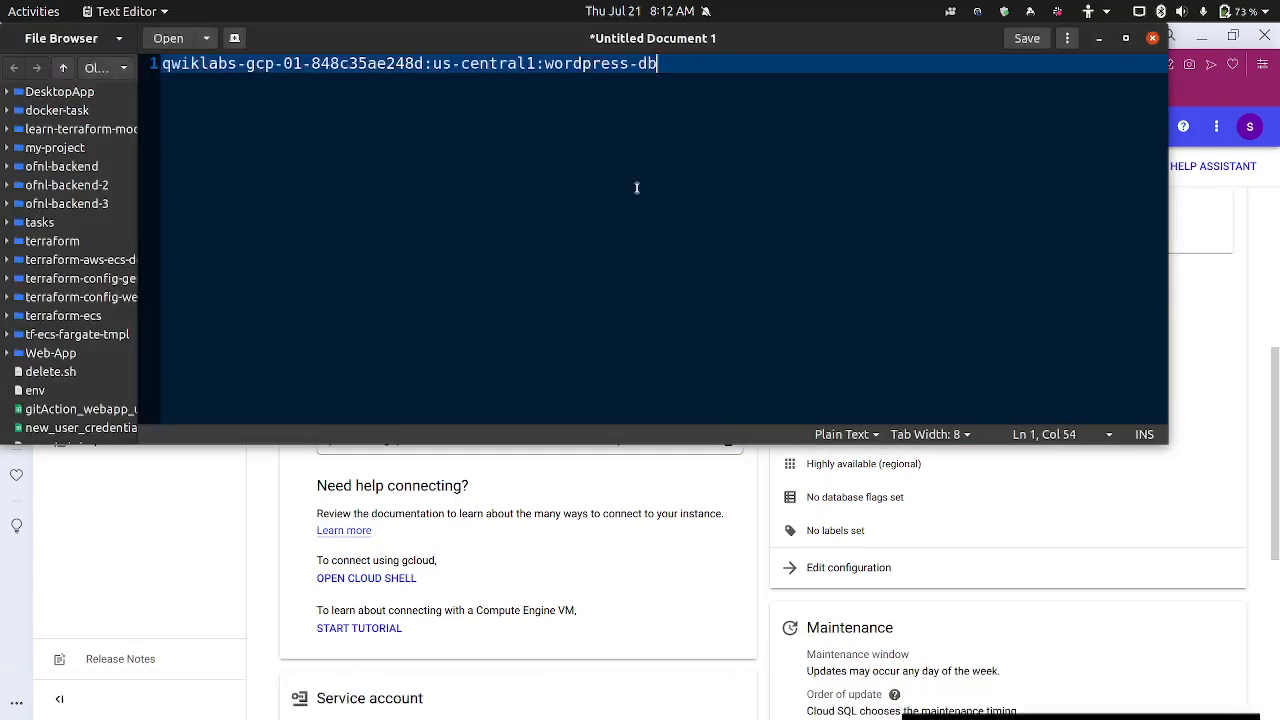
pyautogui.click(1097, 40)
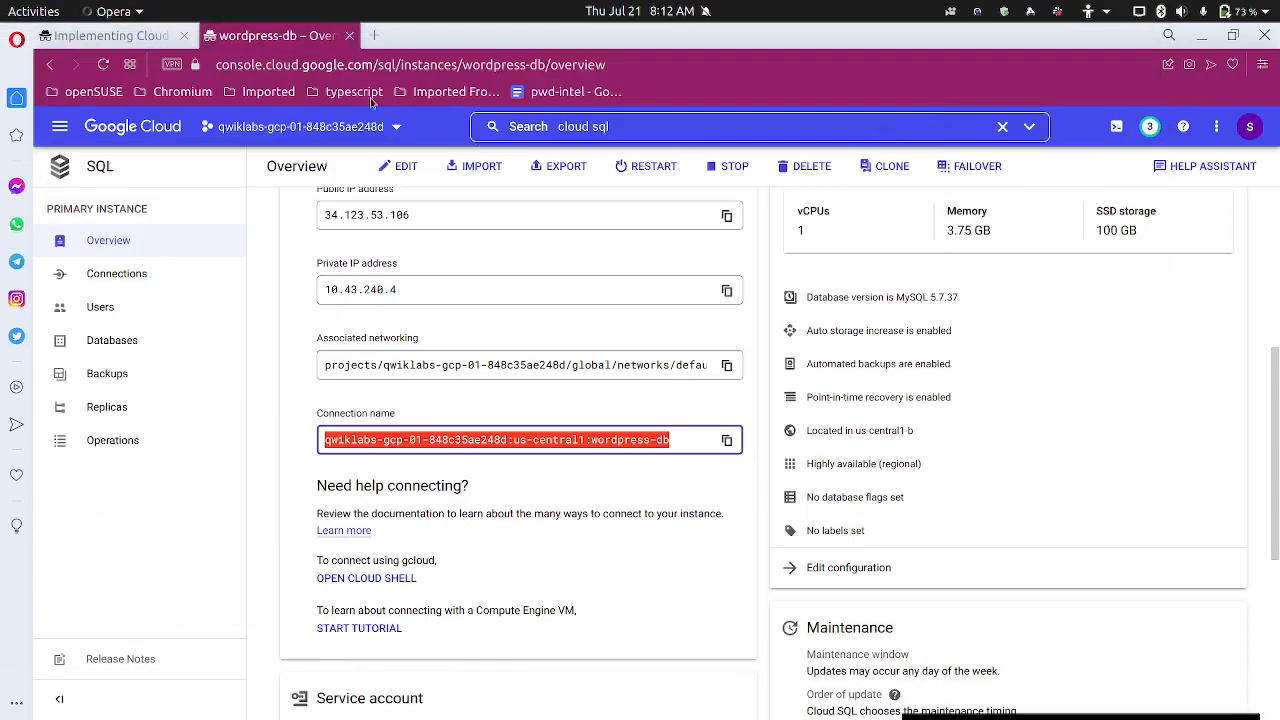
pyautogui.click(137, 37)
# Scroll the lab instructions to the database-creation steps
pyautogui.scroll(-1, 440, 462)
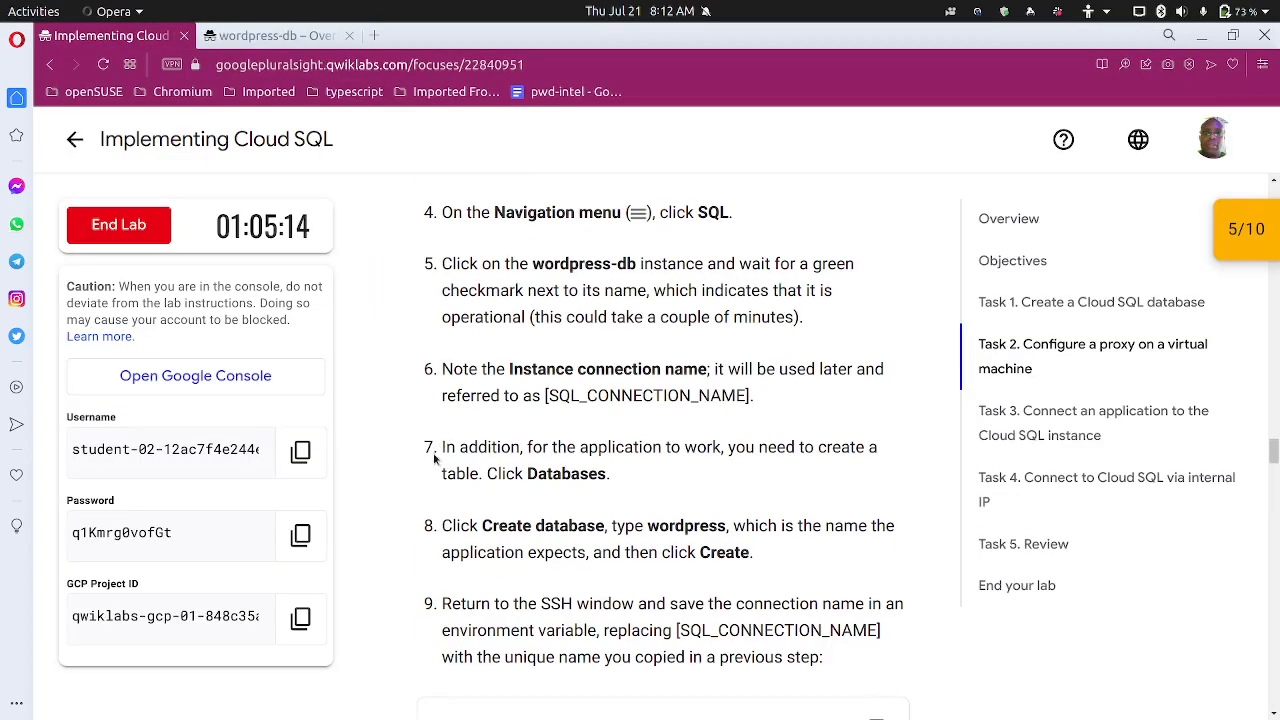
pyautogui.scroll(-1, 433, 453)
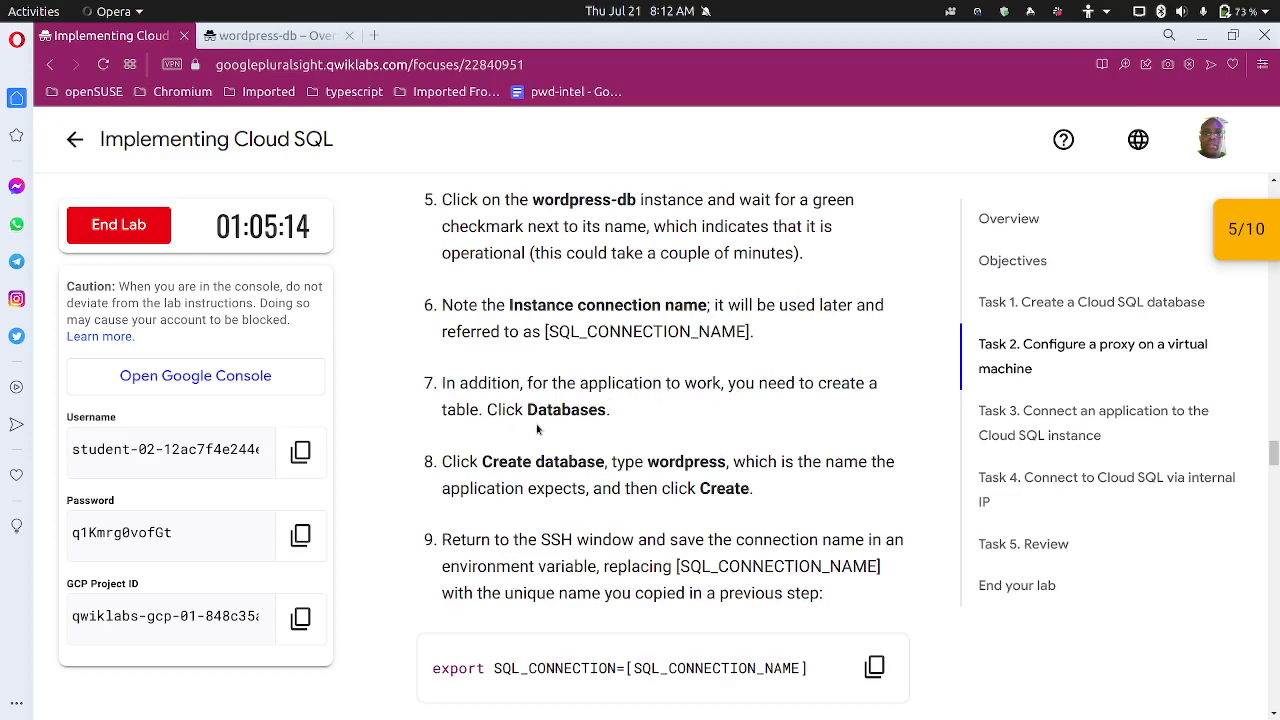
pyautogui.scroll(-1, 538, 430)
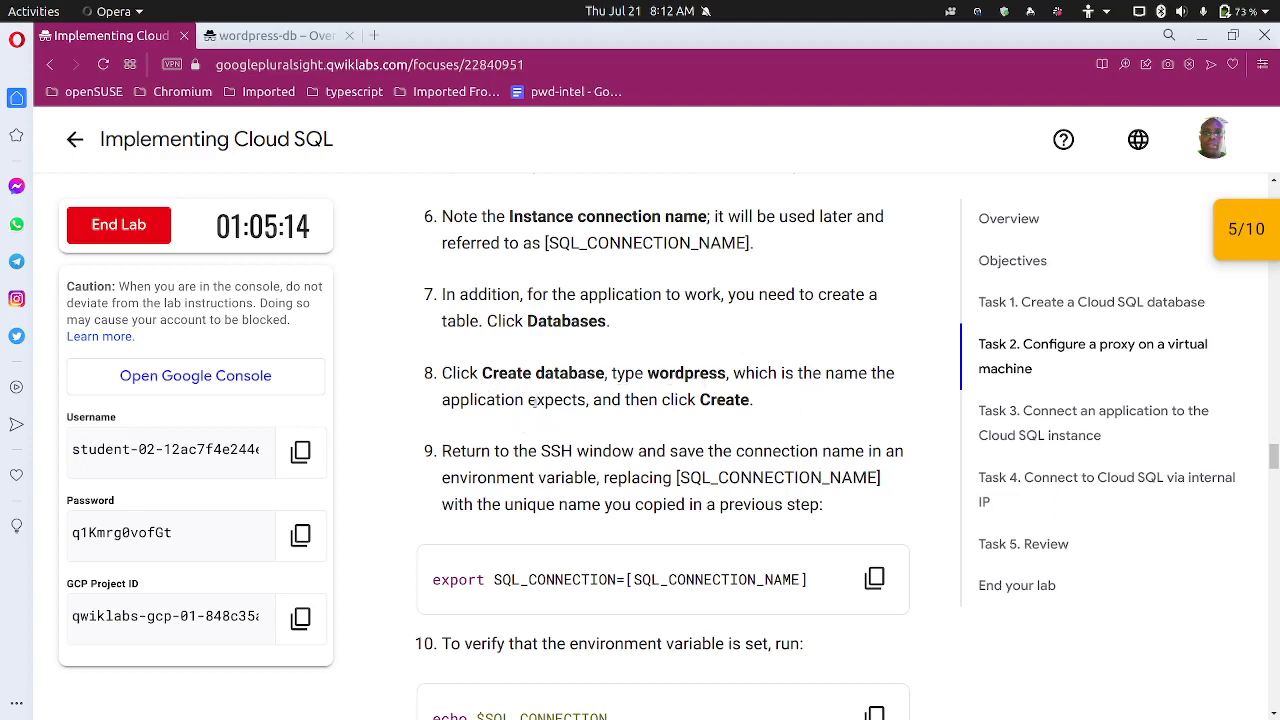
# Return to wordpress-db and open its Databases page
pyautogui.click(320, 45)
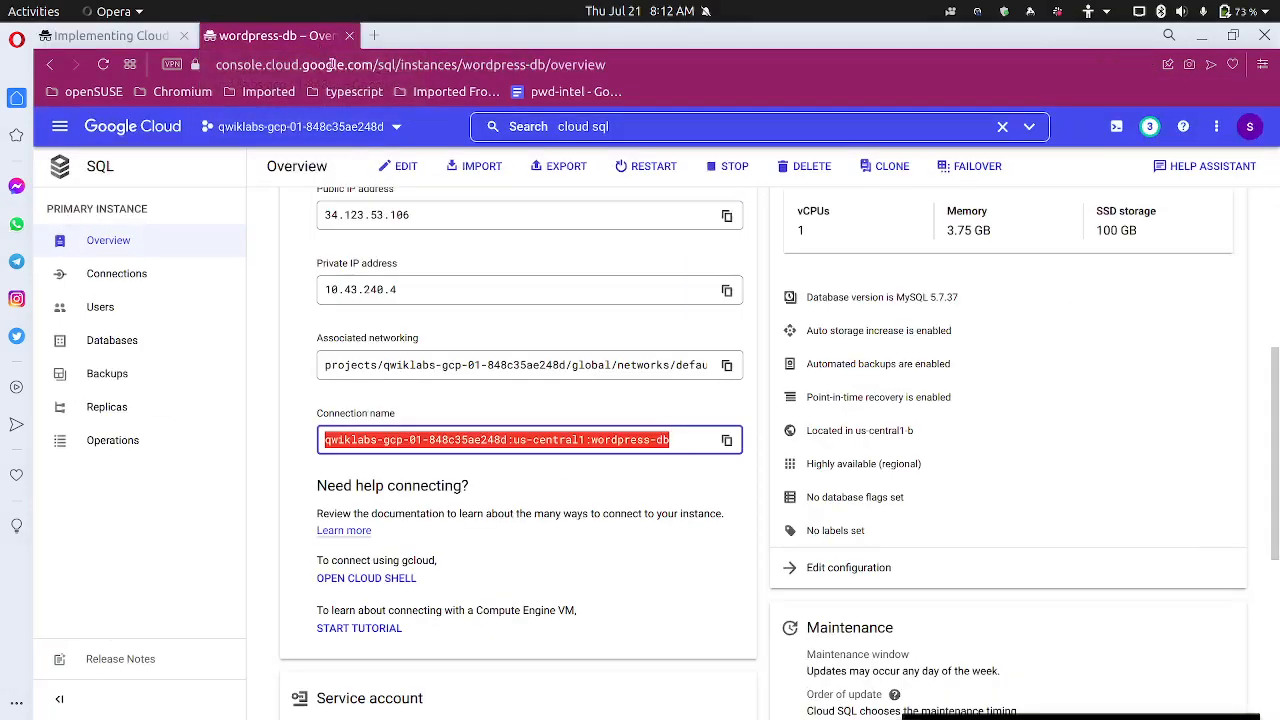
pyautogui.scroll(5, 307, 322)
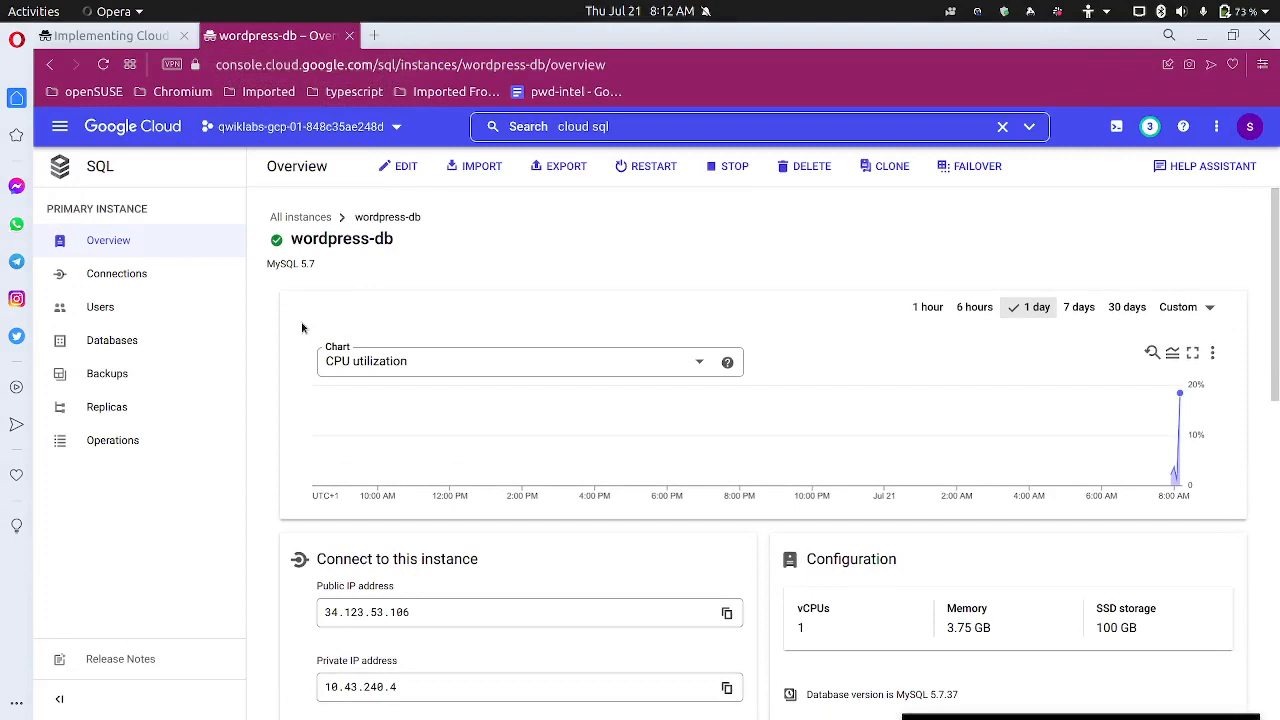
pyautogui.scroll(-3, 304, 328)
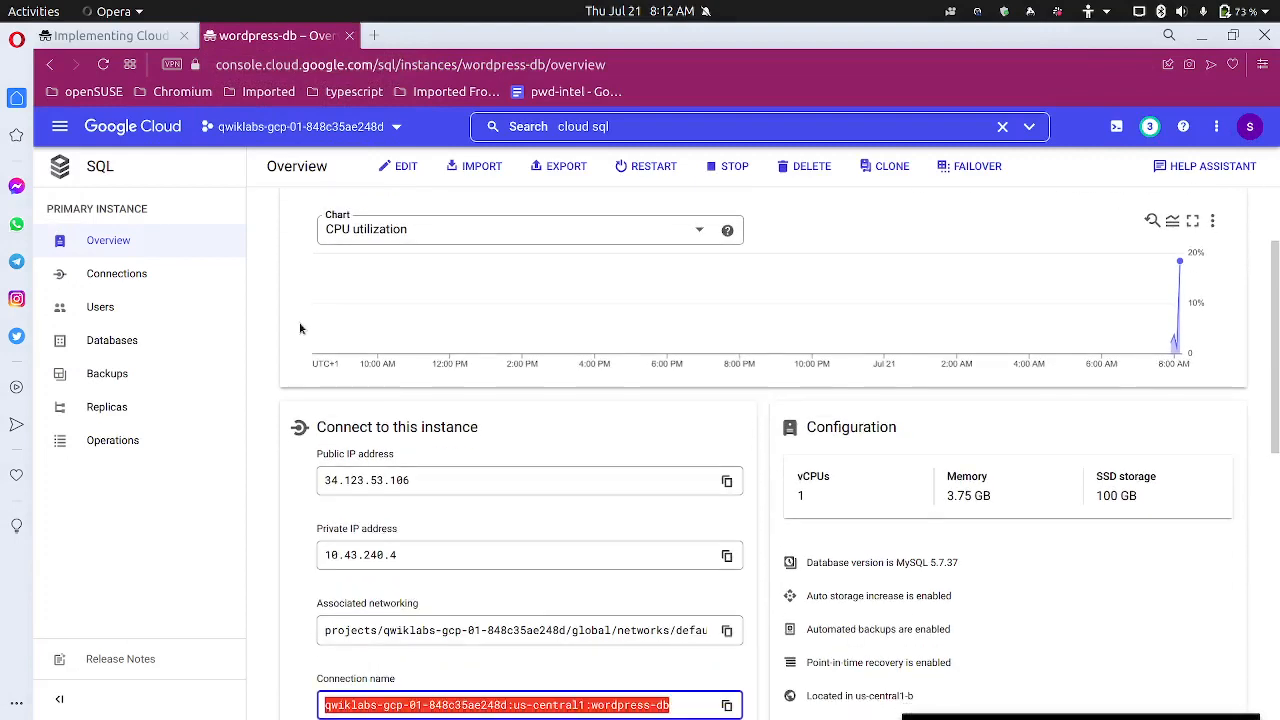
pyautogui.click(138, 347)
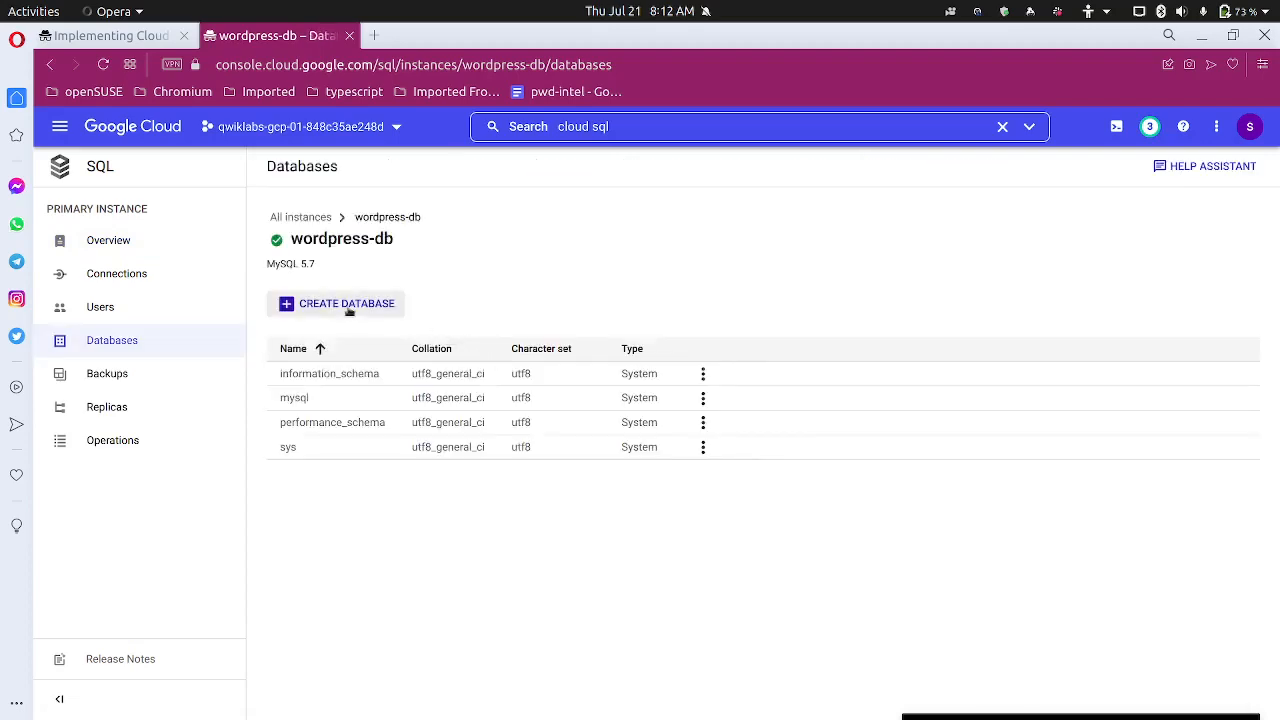
# Create a database named 'wordpress' on wordpress-db, checking the name in the lab
pyautogui.click(348, 308)
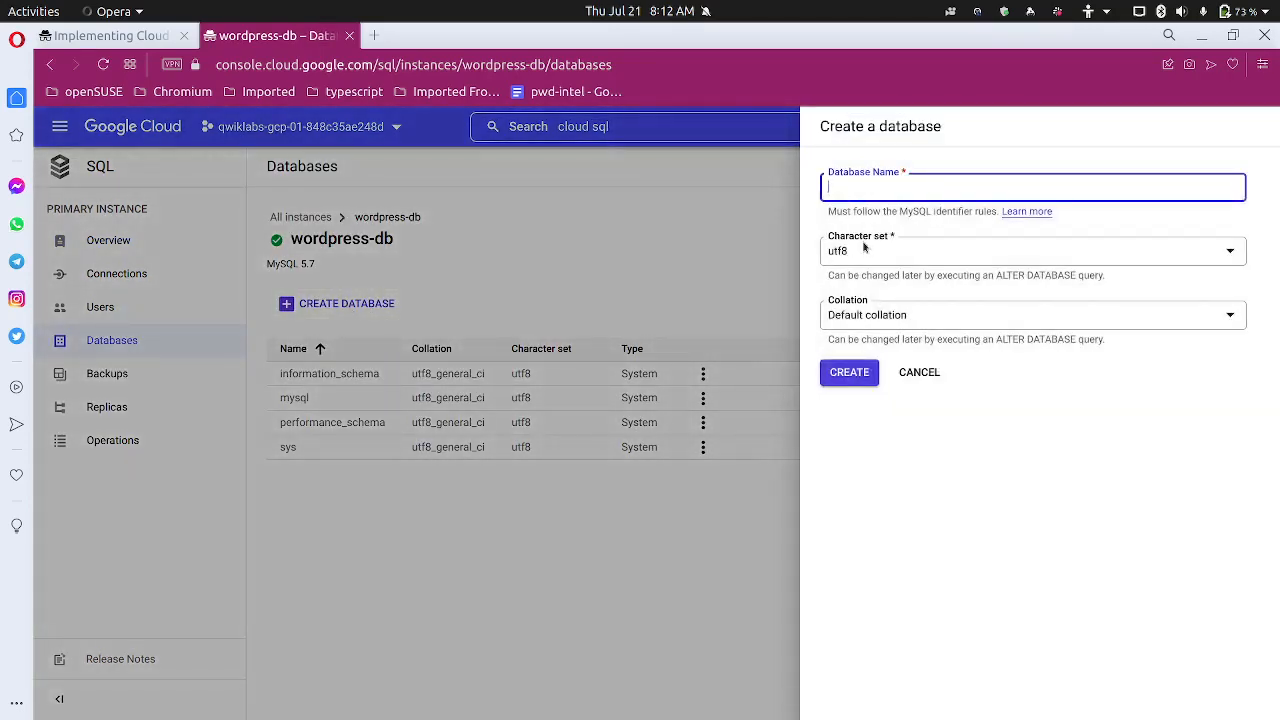
pyautogui.write('wordpress')
pyautogui.click(110, 36)
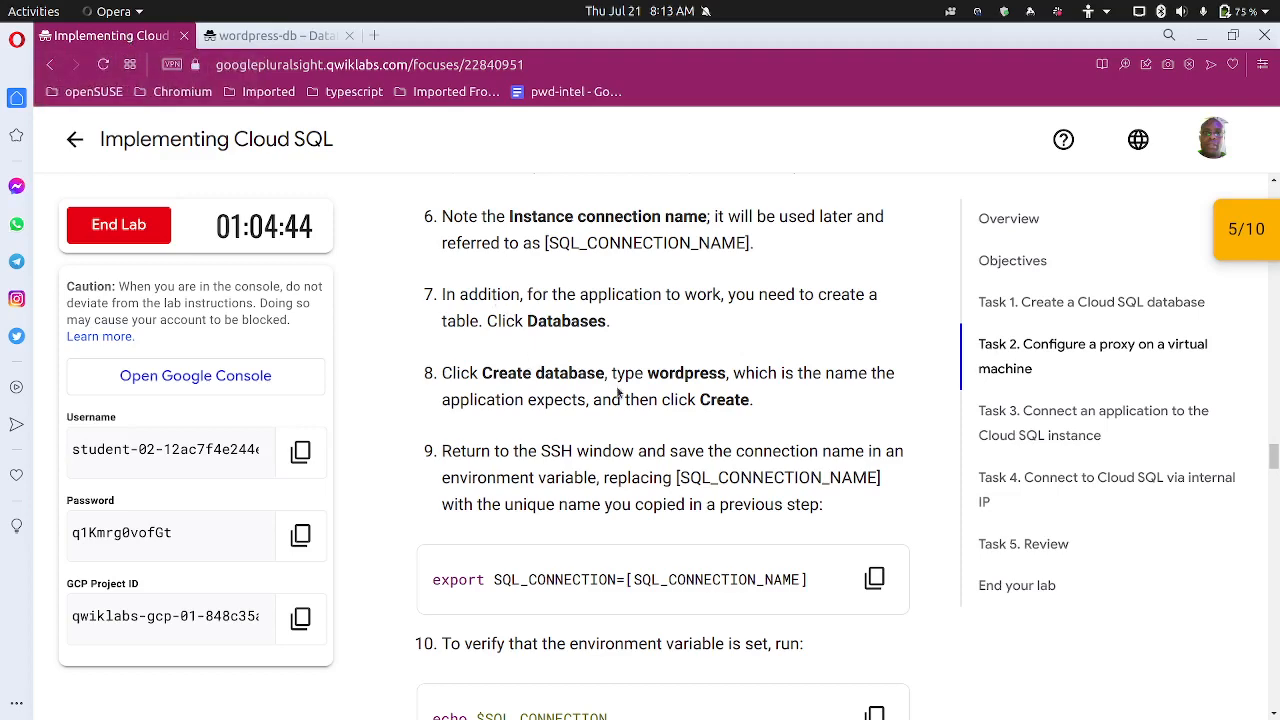
pyautogui.click(285, 38)
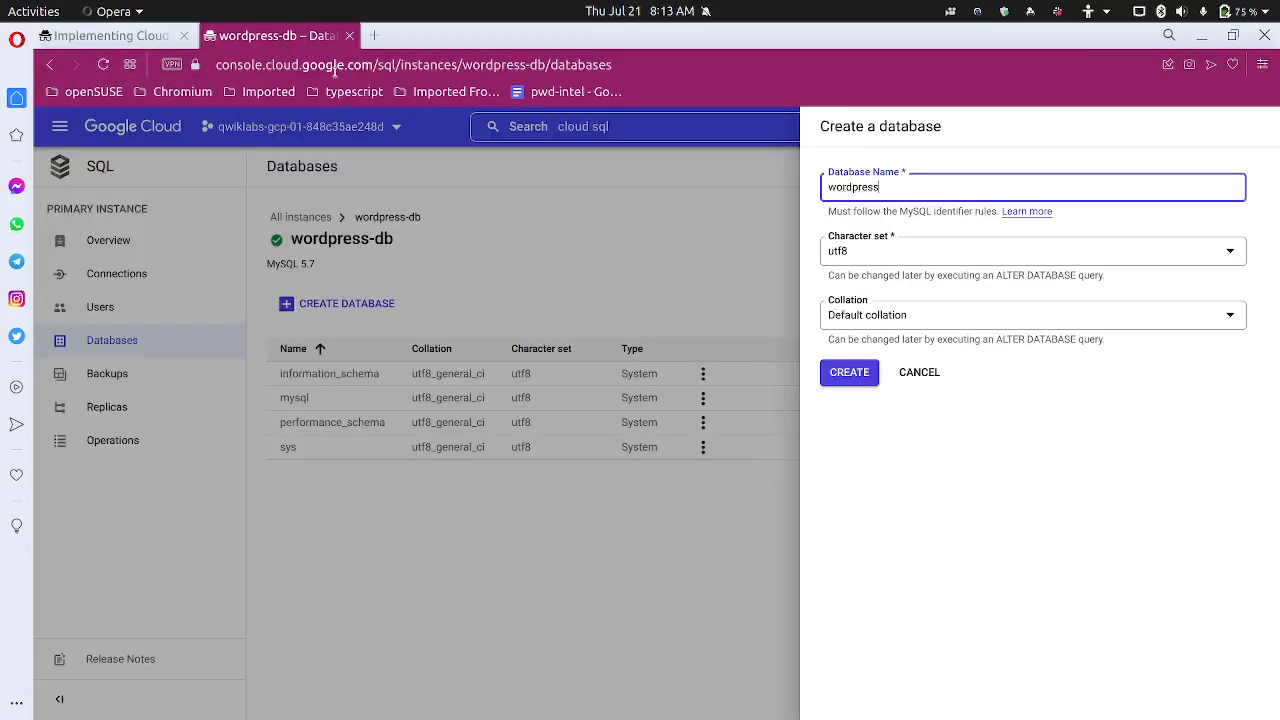
pyautogui.press('Return')
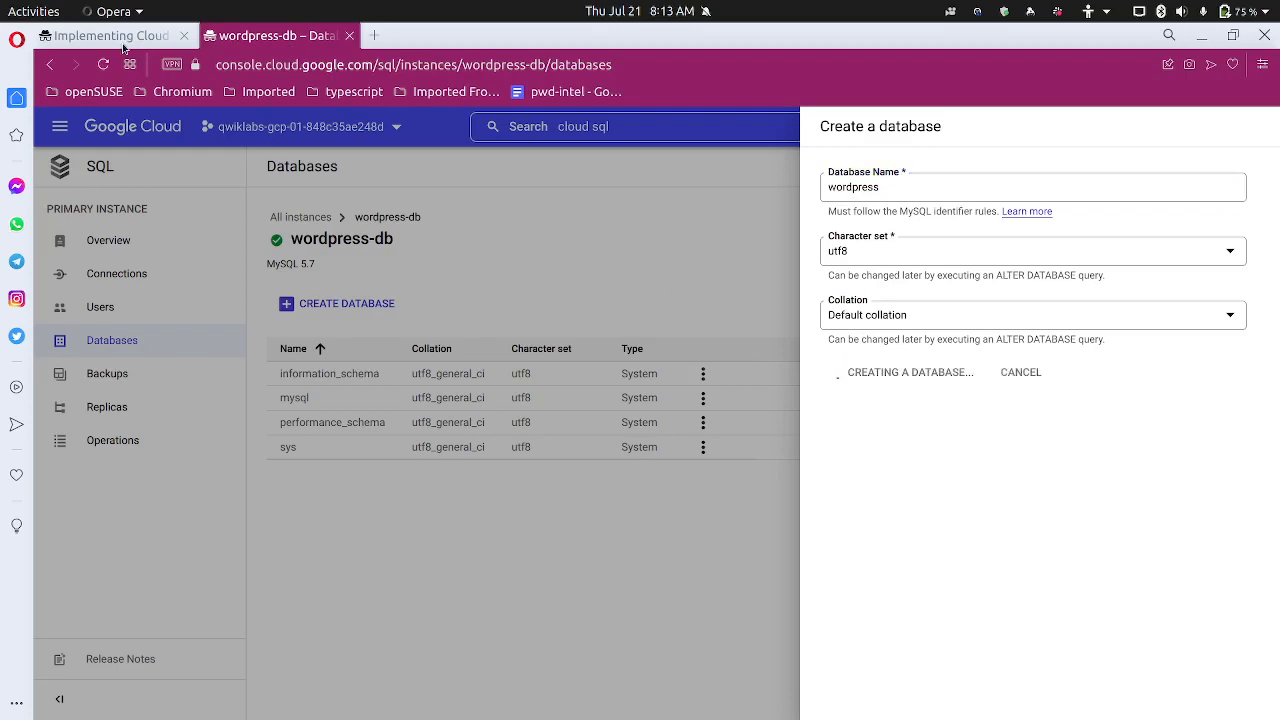
pyautogui.click(123, 44)
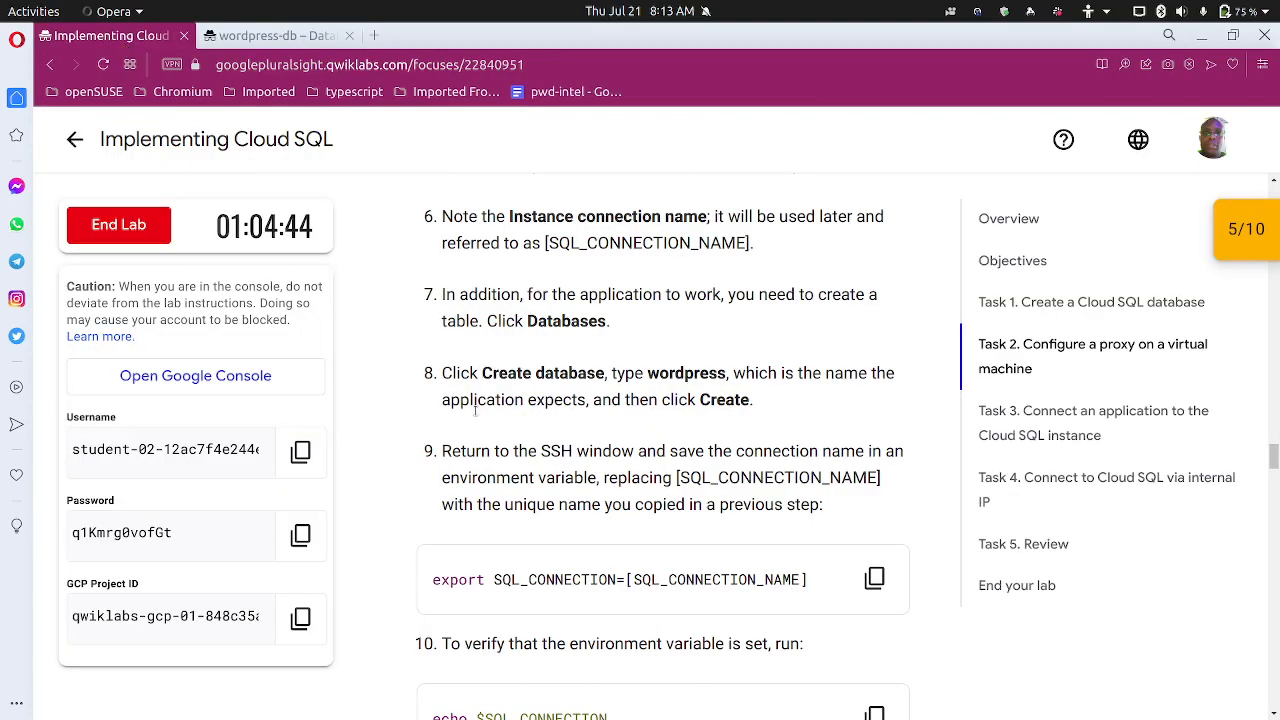
# Select the saved connection name in Text Editor, then bring the proxy VM's SSH window forward
pyautogui.scroll(-2, 626, 370)
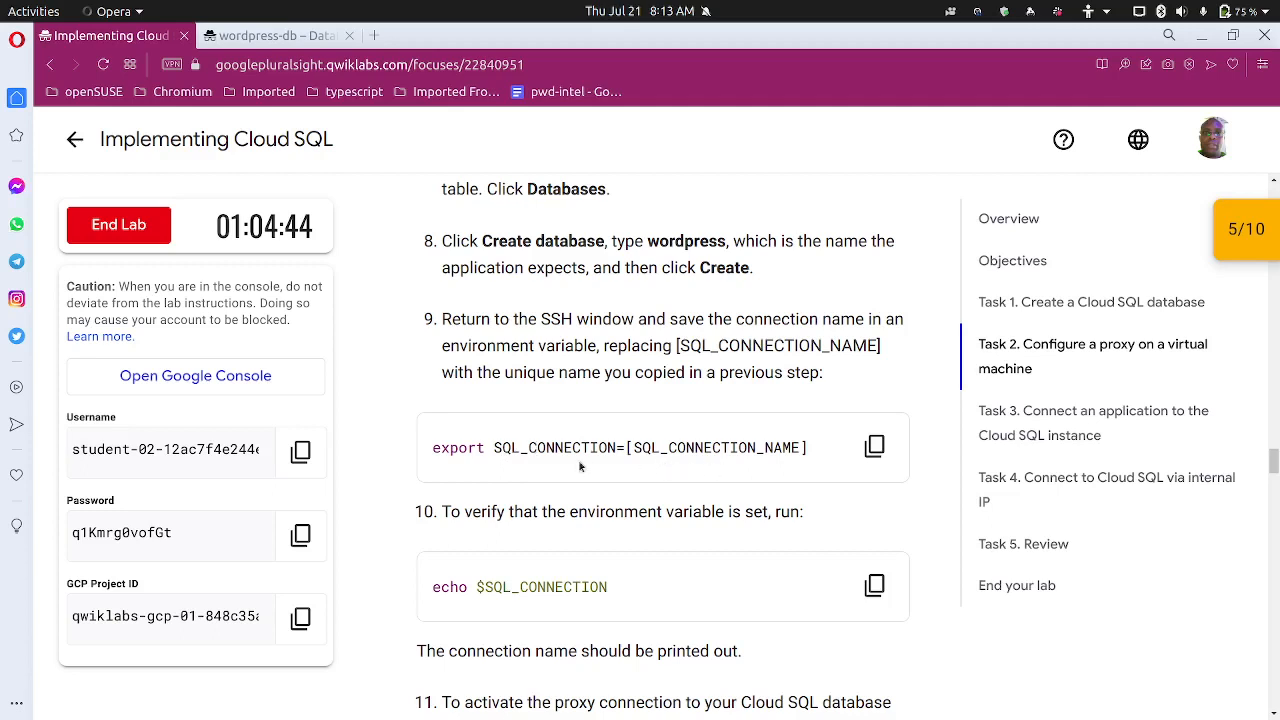
pyautogui.moveTo(545, 715)
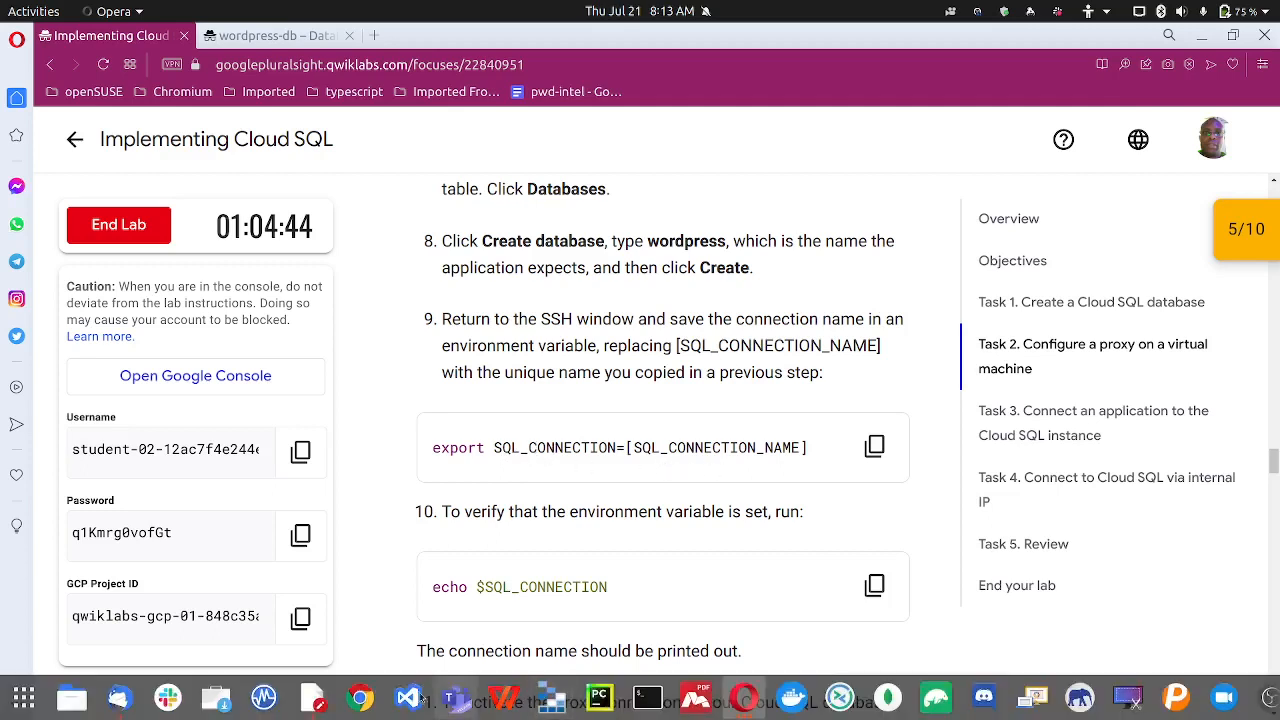
pyautogui.click(312, 700)
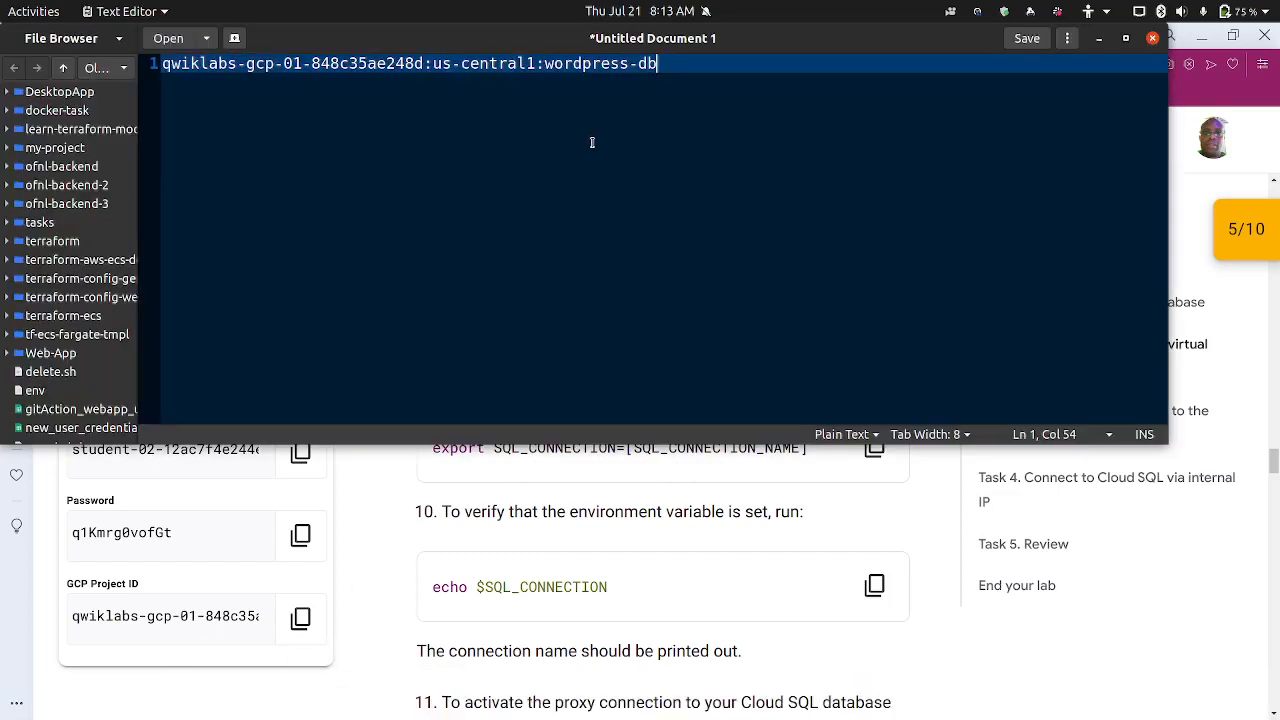
pyautogui.hotkey('ctrl', 'a')
pyautogui.hotkey('ctrl', 'c')
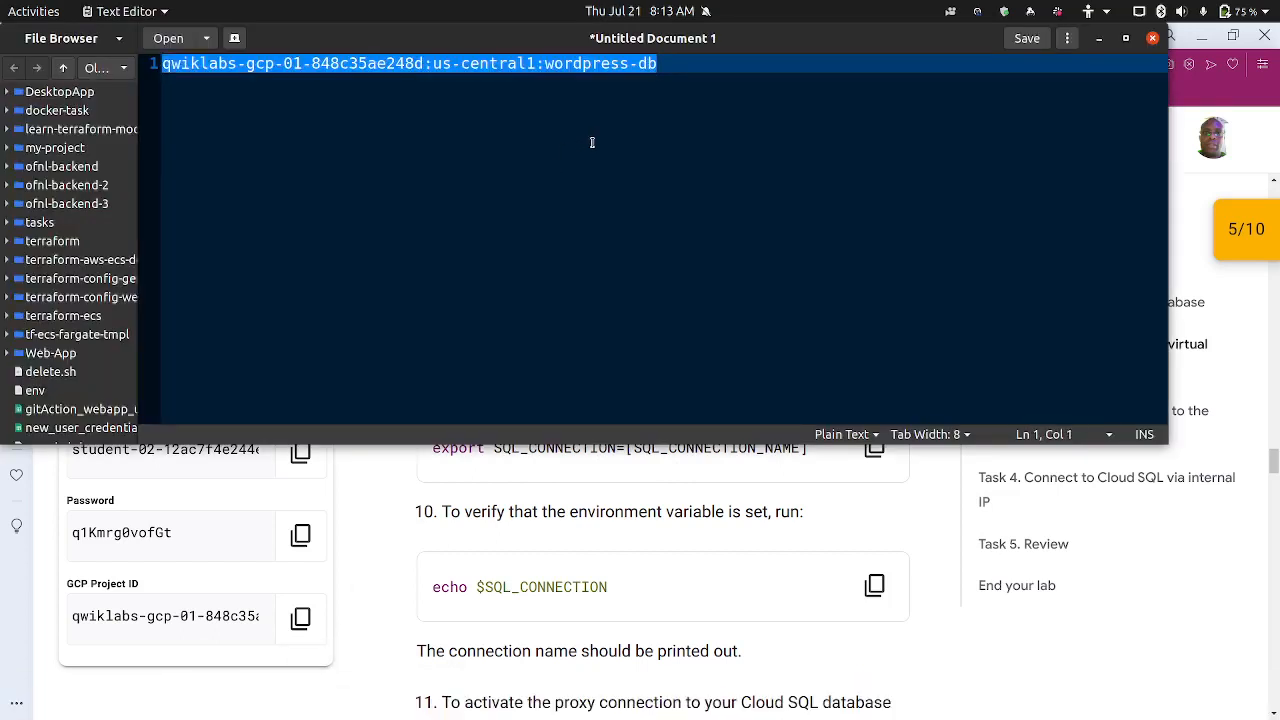
pyautogui.click(1100, 38)
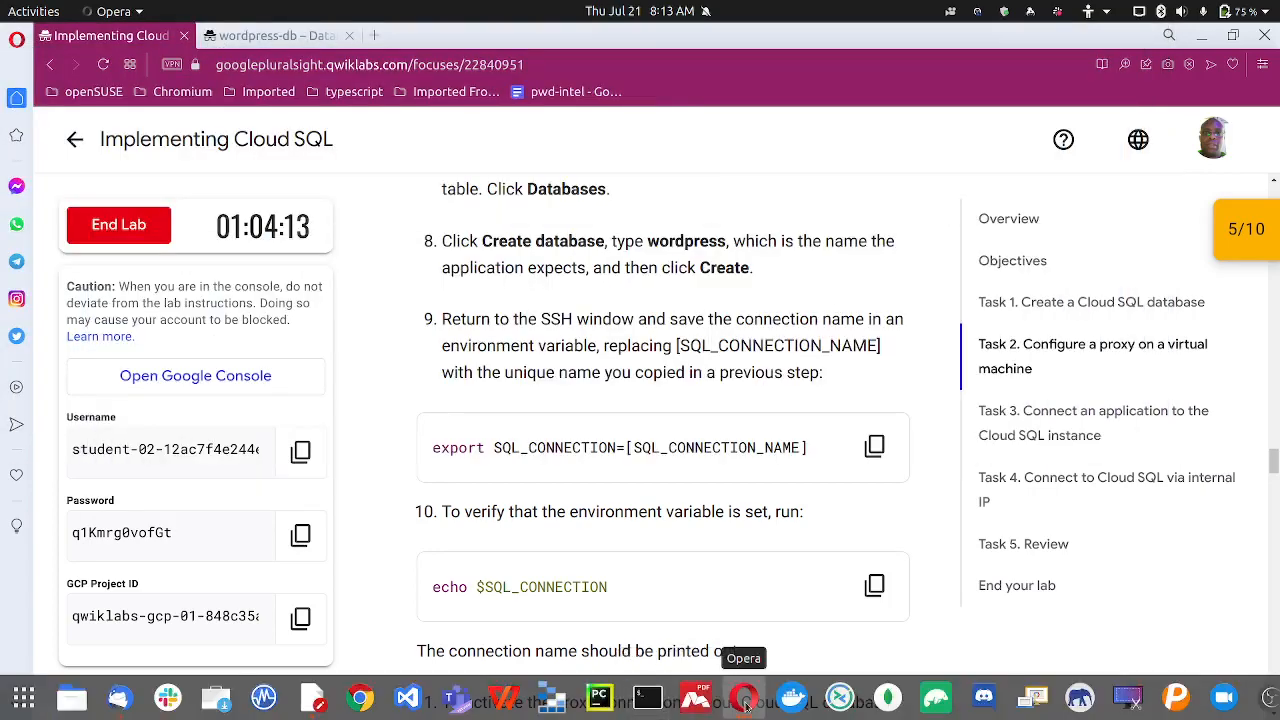
pyautogui.click(745, 706)
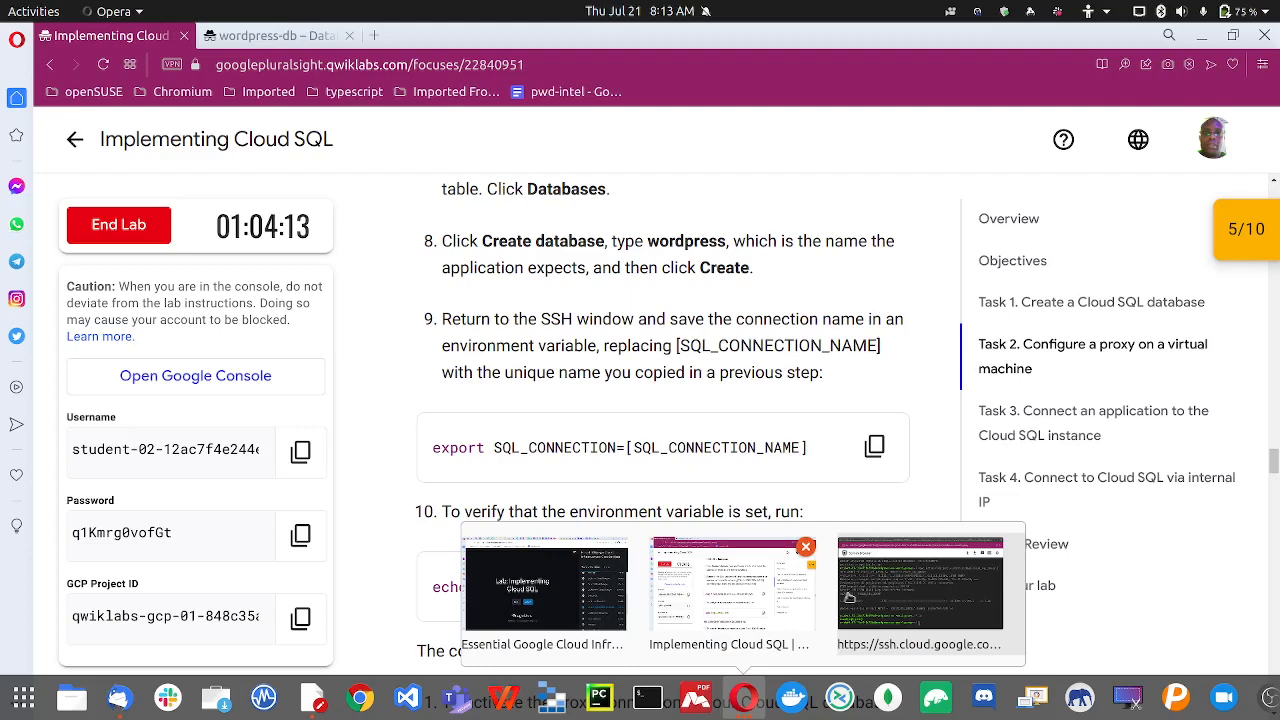
pyautogui.click(848, 595)
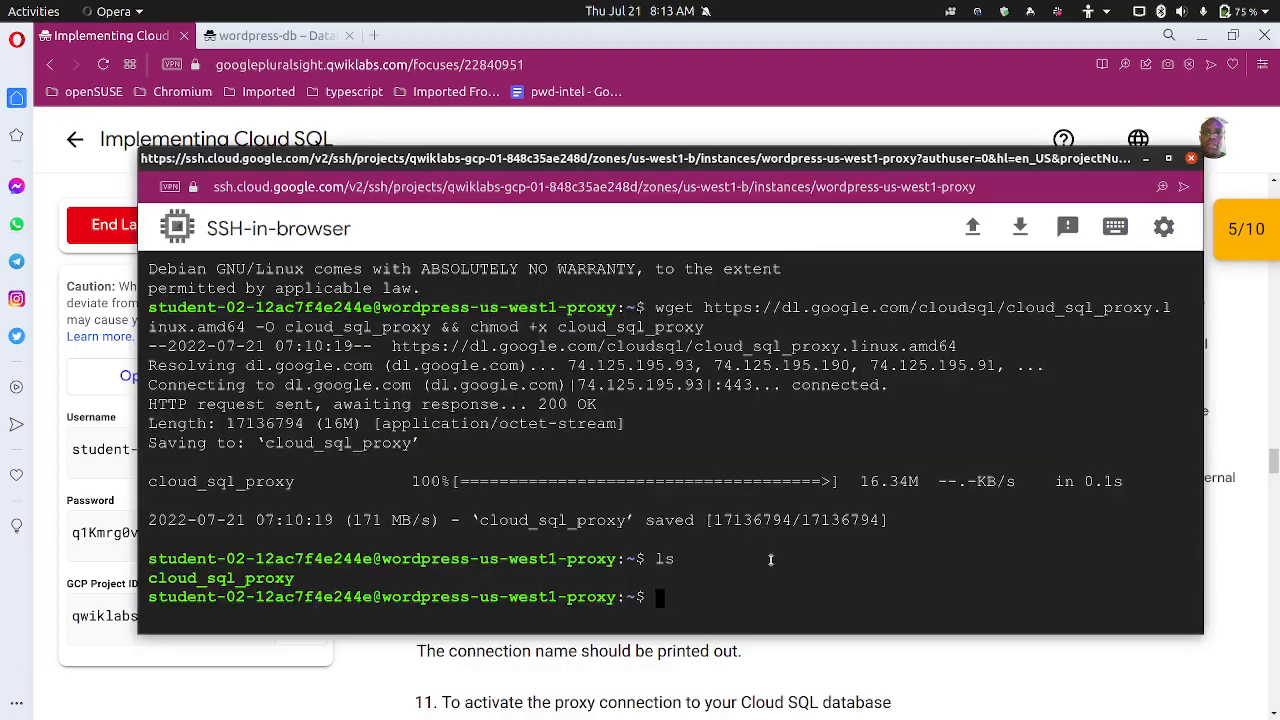
# Run export SQL_CONNECTION="<connection name>" with the pasted wordpress-db connection name
pyautogui.write('export SQL_')
pyautogui.moveTo(399, 159)
pyautogui.mouseDown()
pyautogui.moveTo(547, 164)
pyautogui.moveTo(544, 564)
pyautogui.moveTo(636, 569)
pyautogui.moveTo(606, 564)
pyautogui.moveTo(397, 153)
pyautogui.moveTo(408, 163)
pyautogui.mouseUp()
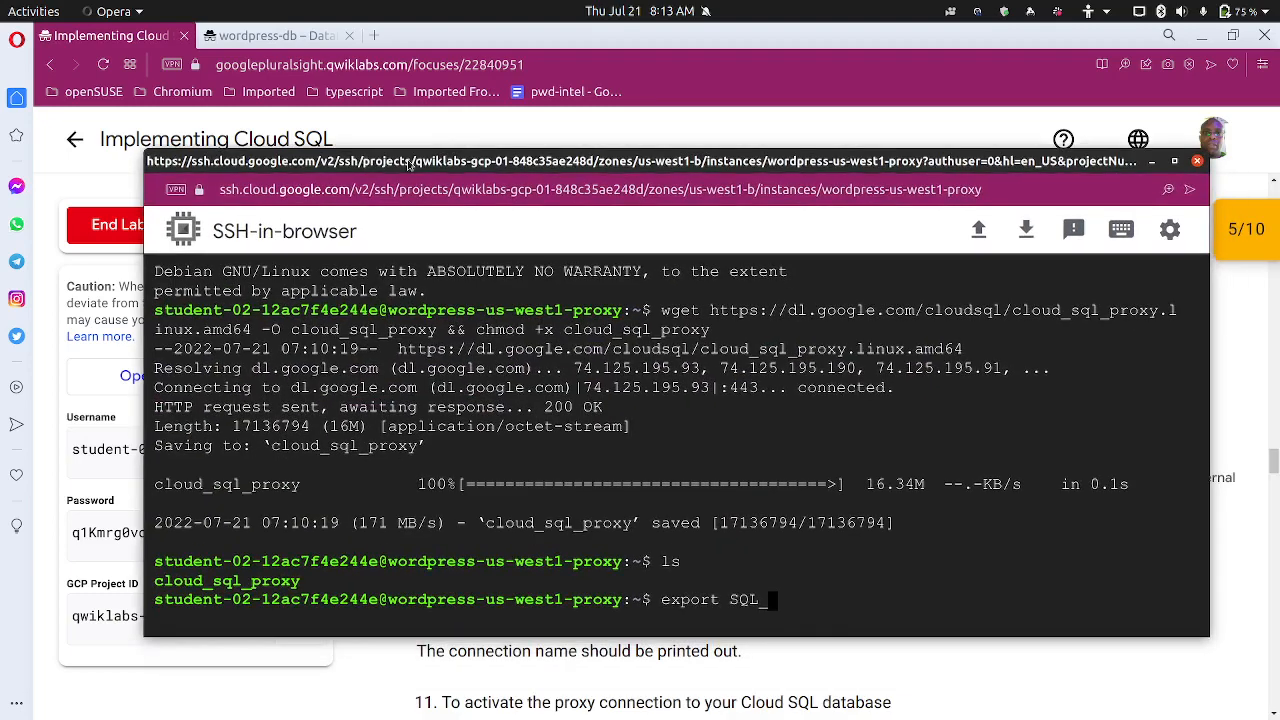
pyautogui.write('CONNECTION')
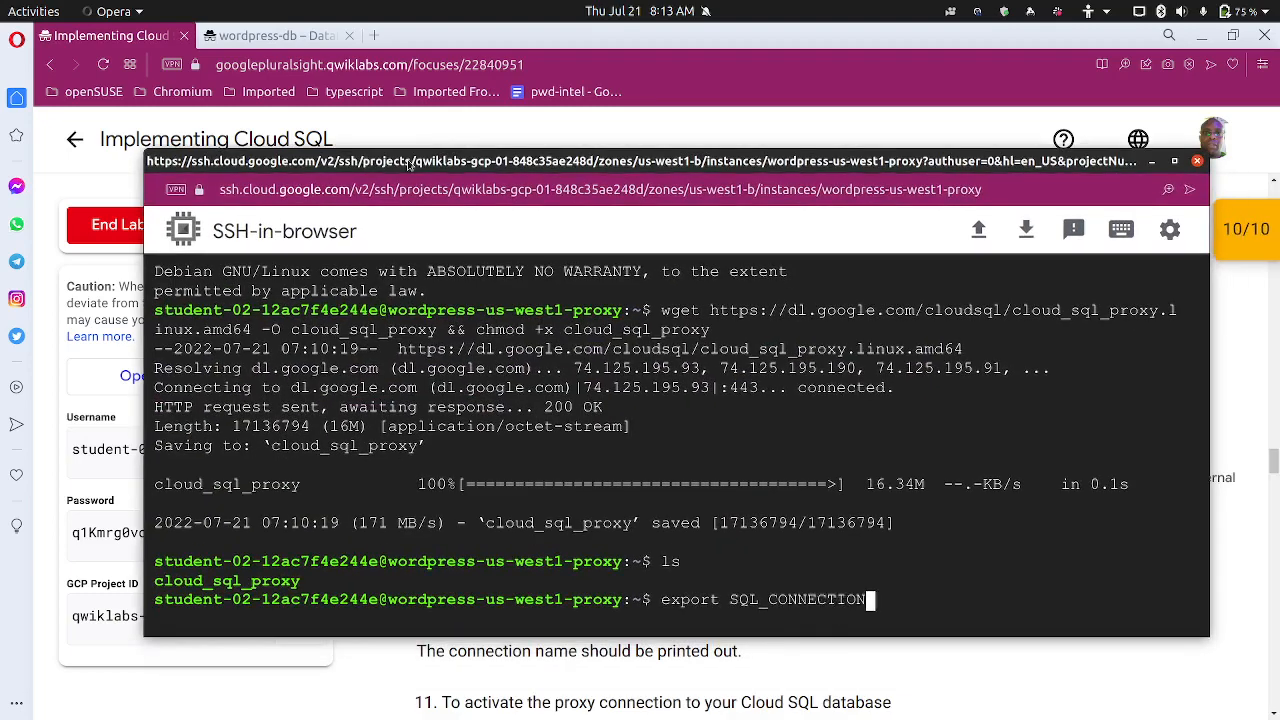
pyautogui.write('="')
pyautogui.hotkey('ctrl', 'v')
pyautogui.press('Return')
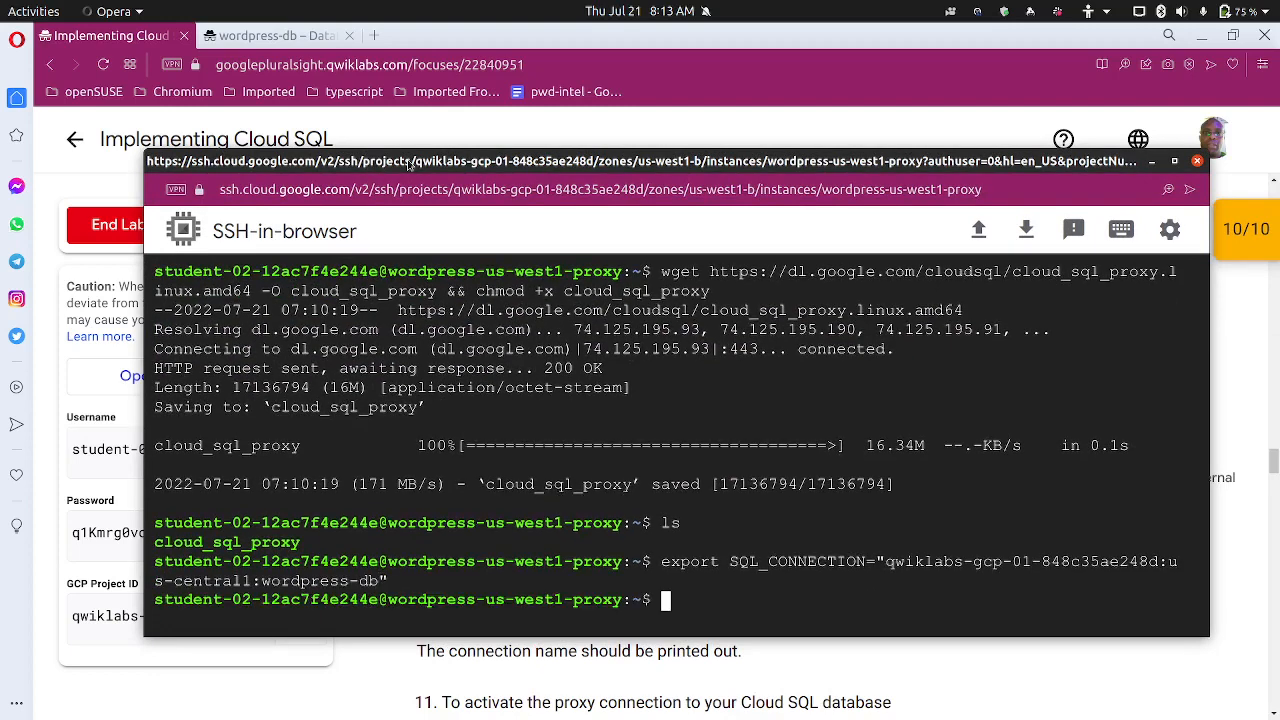
# Copy echo $SQL_CONNECTION from the lab and run it in the SSH terminal to verify
pyautogui.click(630, 124)
pyautogui.scroll(-2, 628, 479)
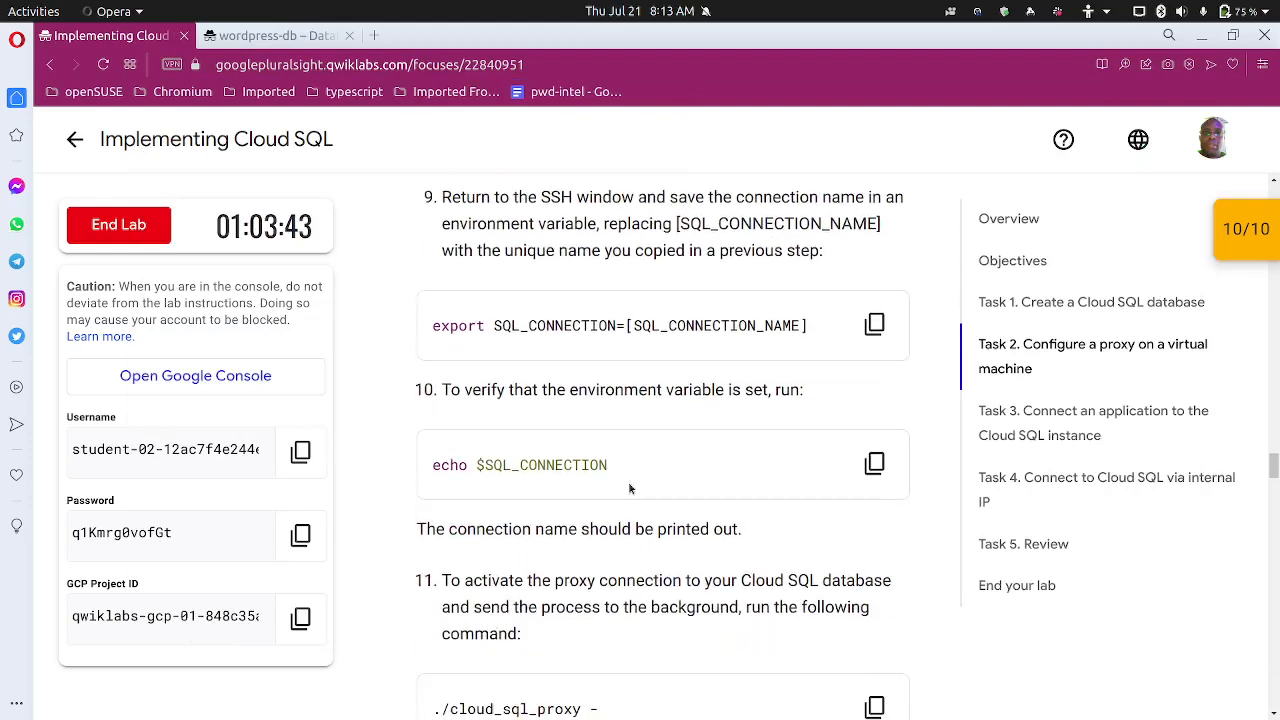
pyautogui.click(875, 453)
pyautogui.moveTo(808, 703)
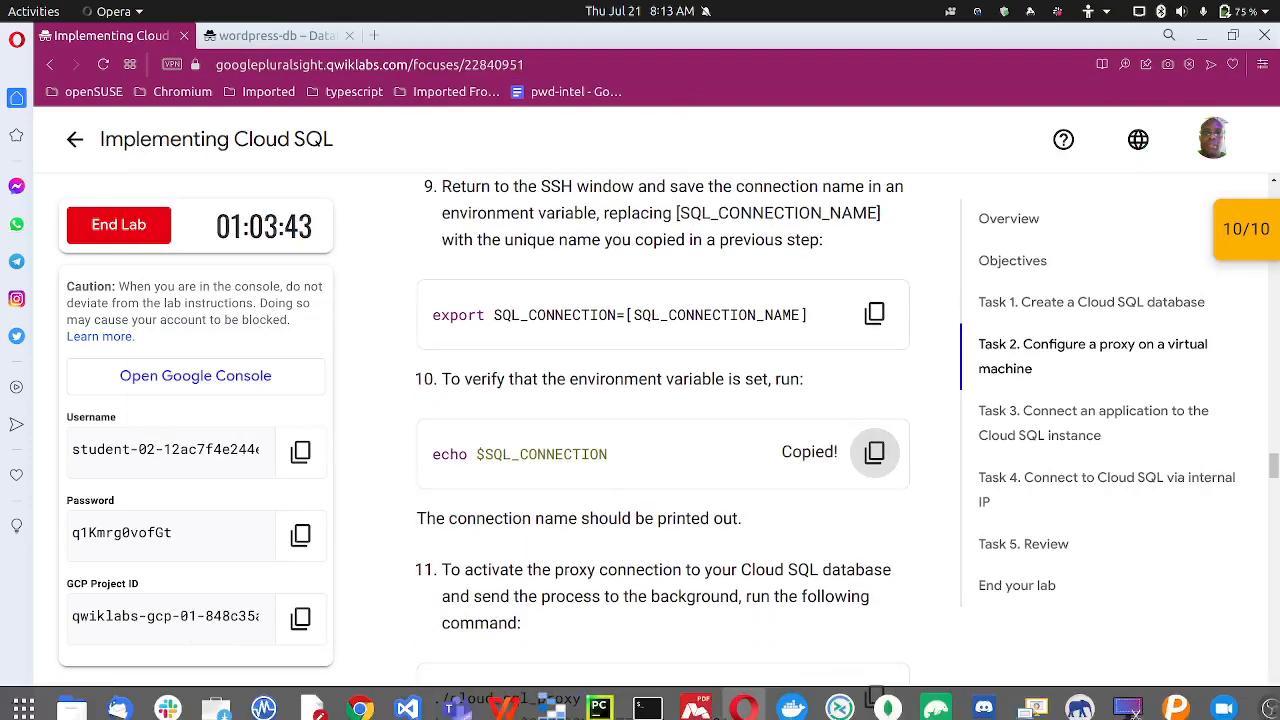
pyautogui.click(751, 698)
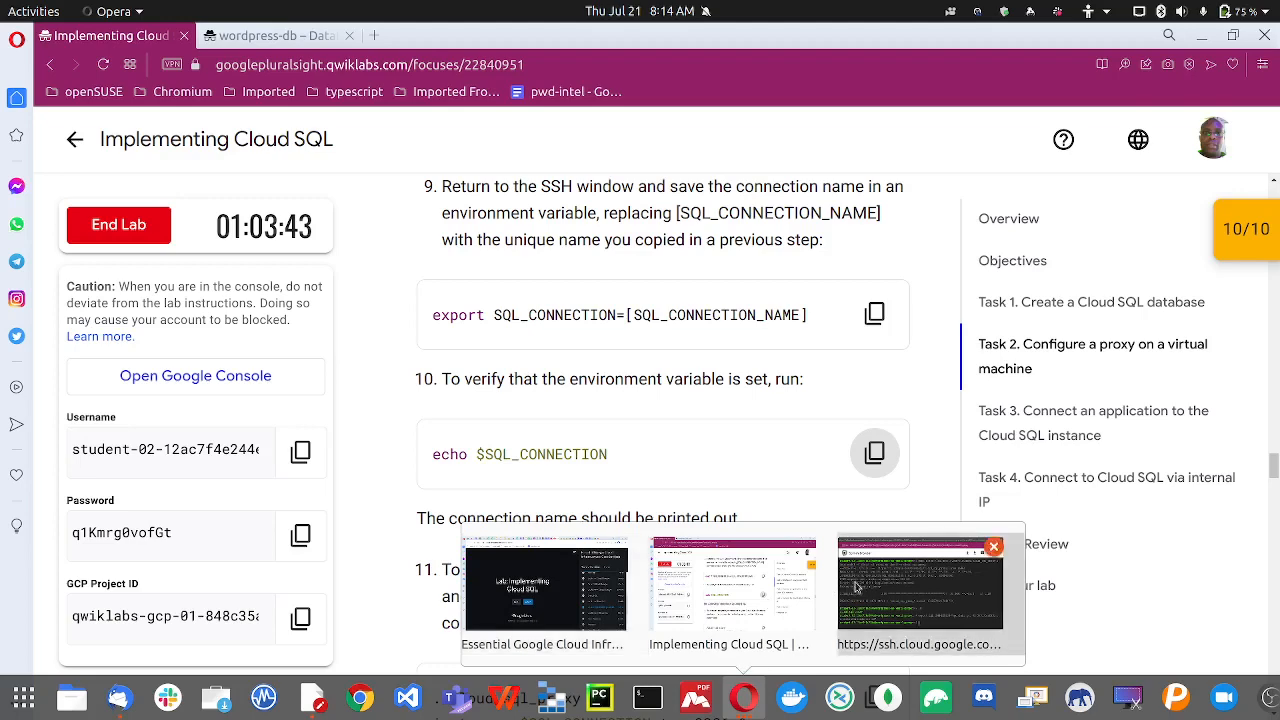
pyautogui.click(859, 588)
pyautogui.hotkey('ctrl', 'v')
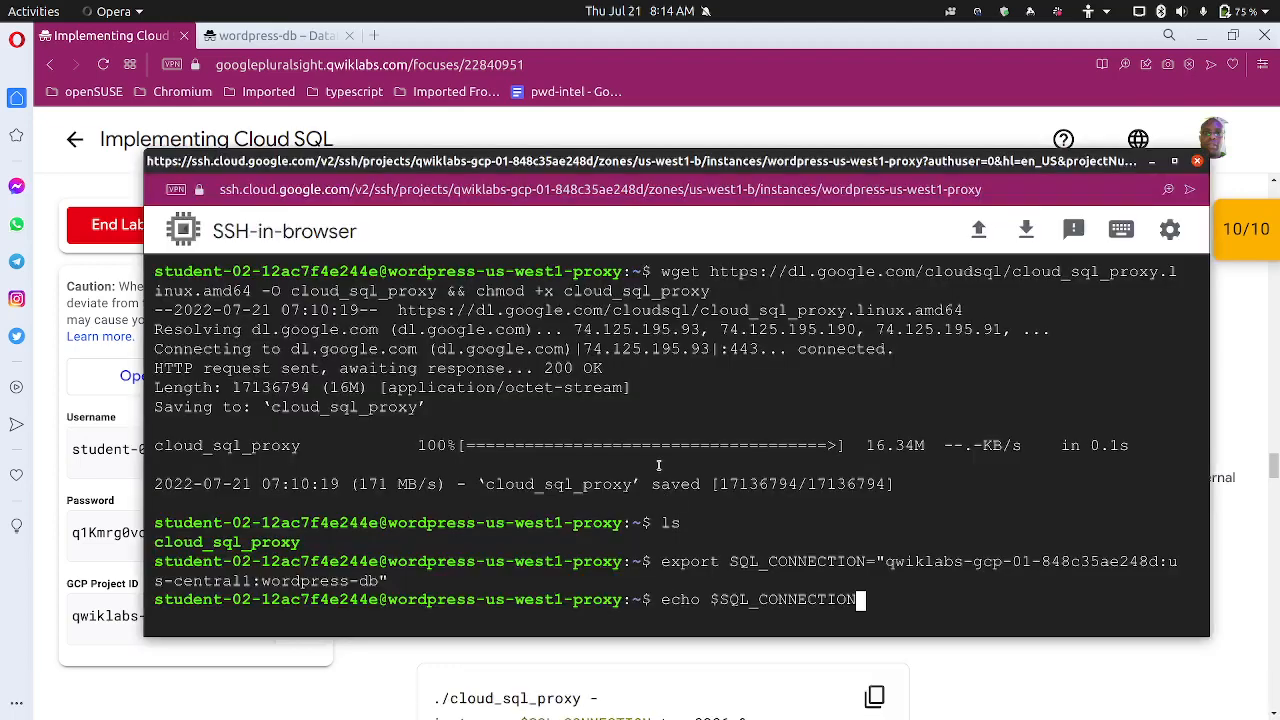
pyautogui.press('Return')
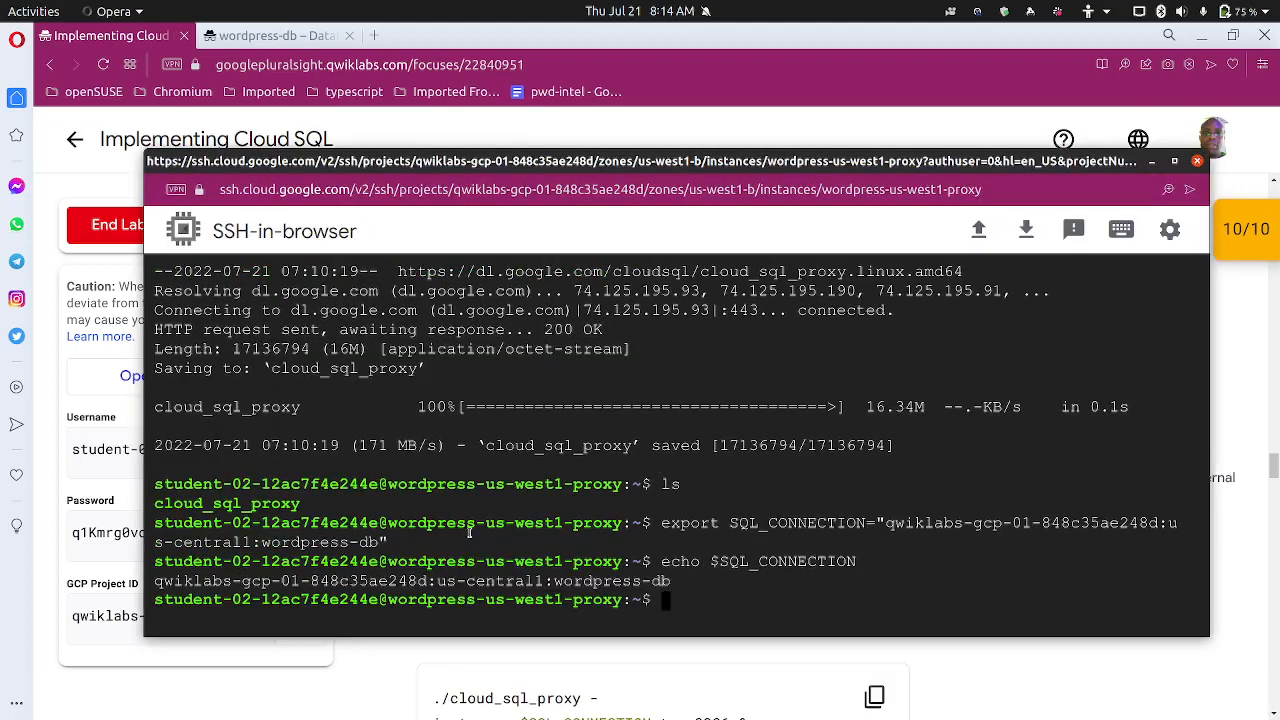
pyautogui.click(748, 104)
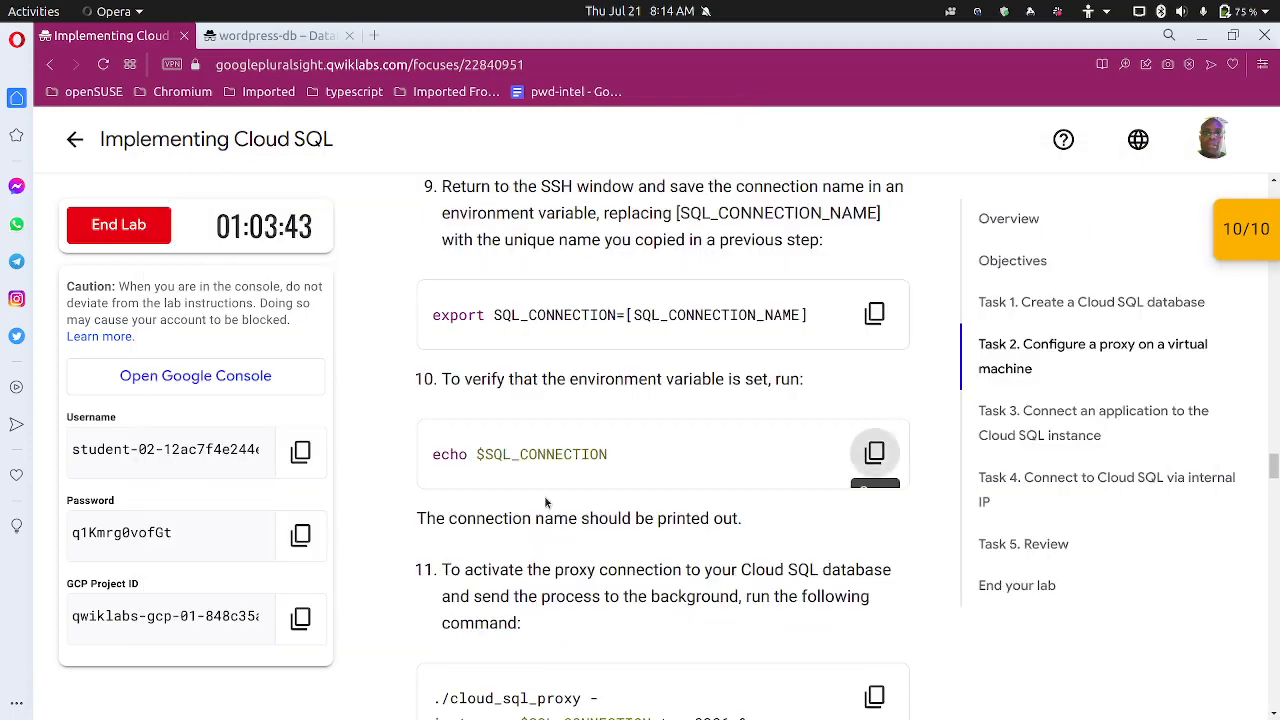
# Run ./cloud_sql_proxy -instances=$SQL_CONNECTION=tcp:3306 & from the lab in the SSH terminal
pyautogui.scroll(-2, 548, 500)
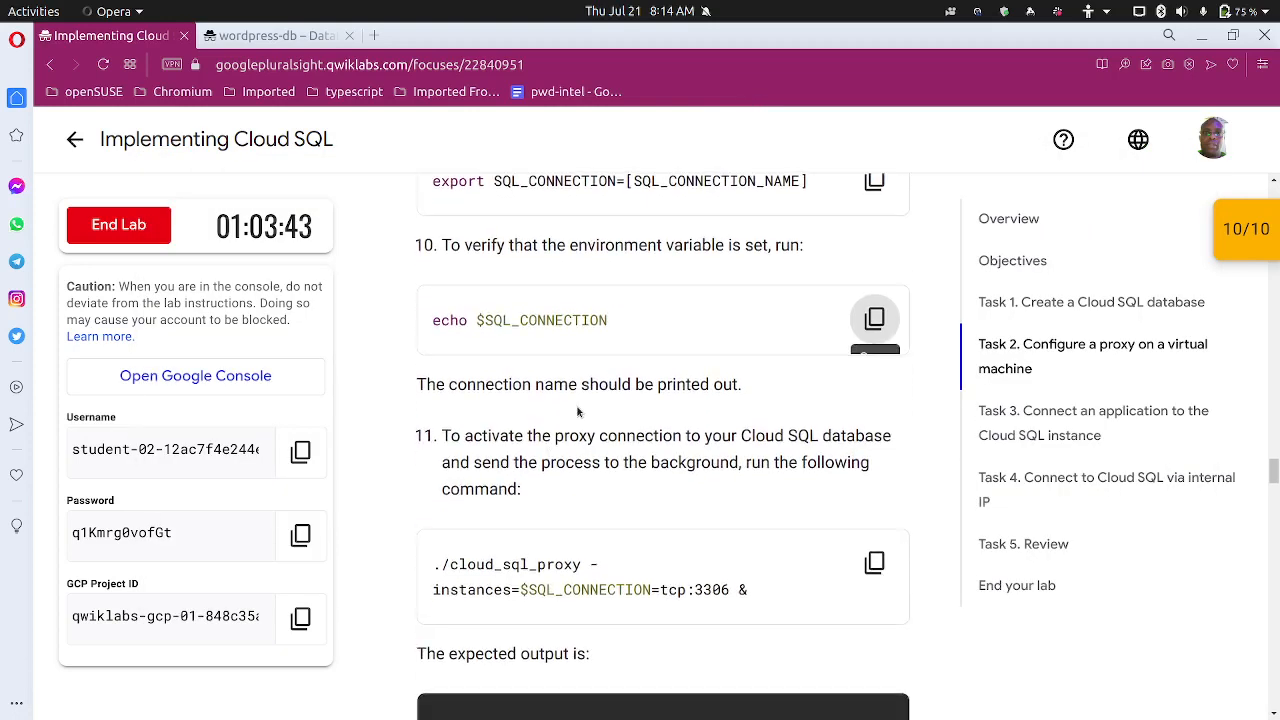
pyautogui.scroll(-3, 605, 432)
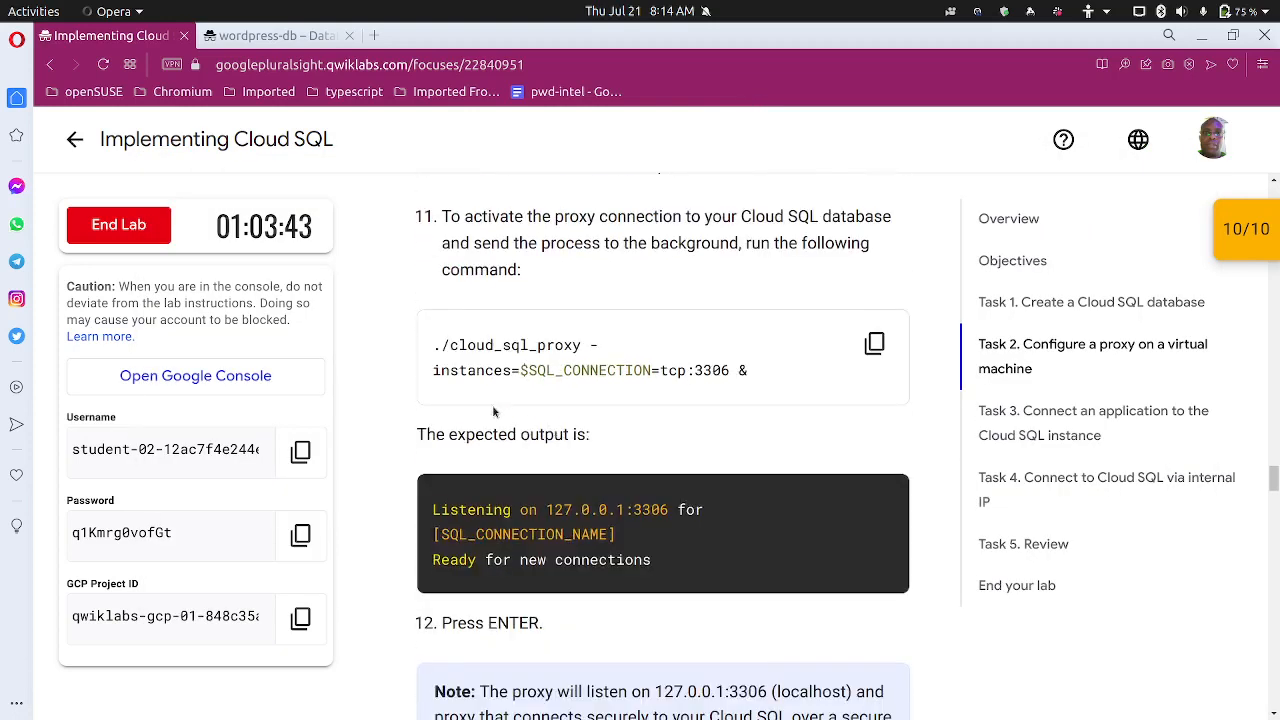
pyautogui.scroll(1, 494, 411)
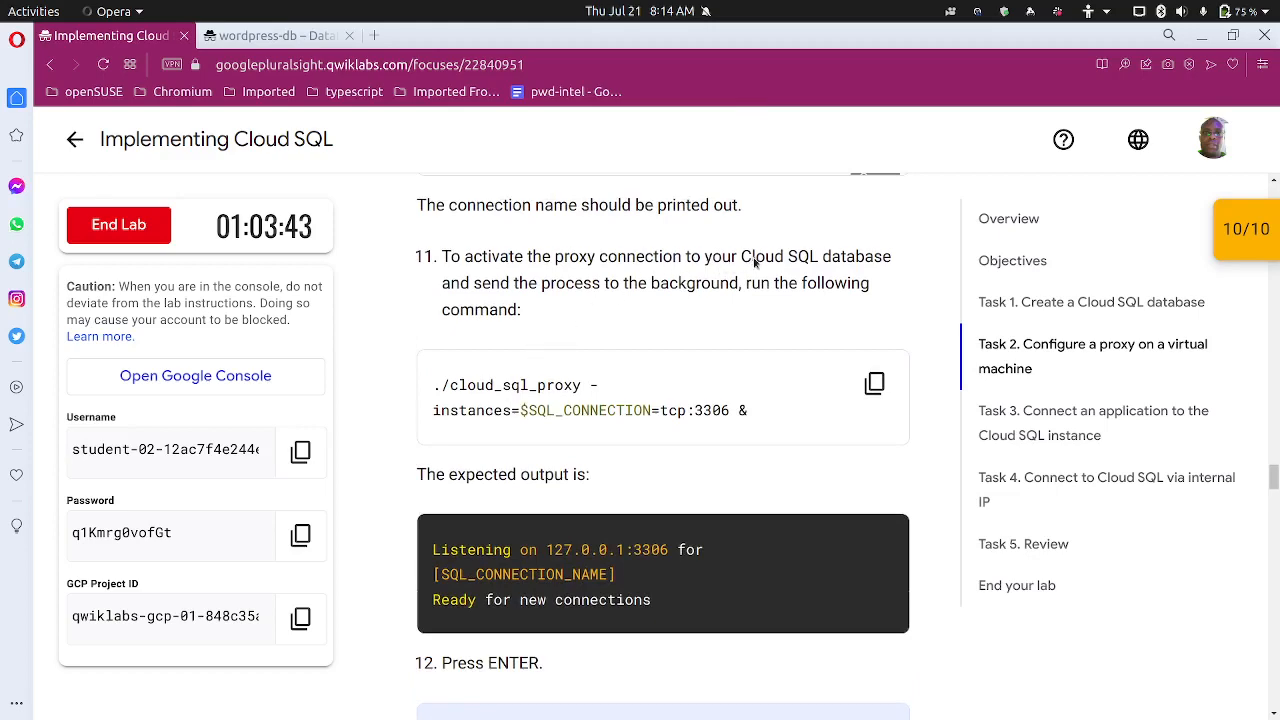
pyautogui.scroll(2, 800, 300)
pyautogui.scroll(-3, 750, 383)
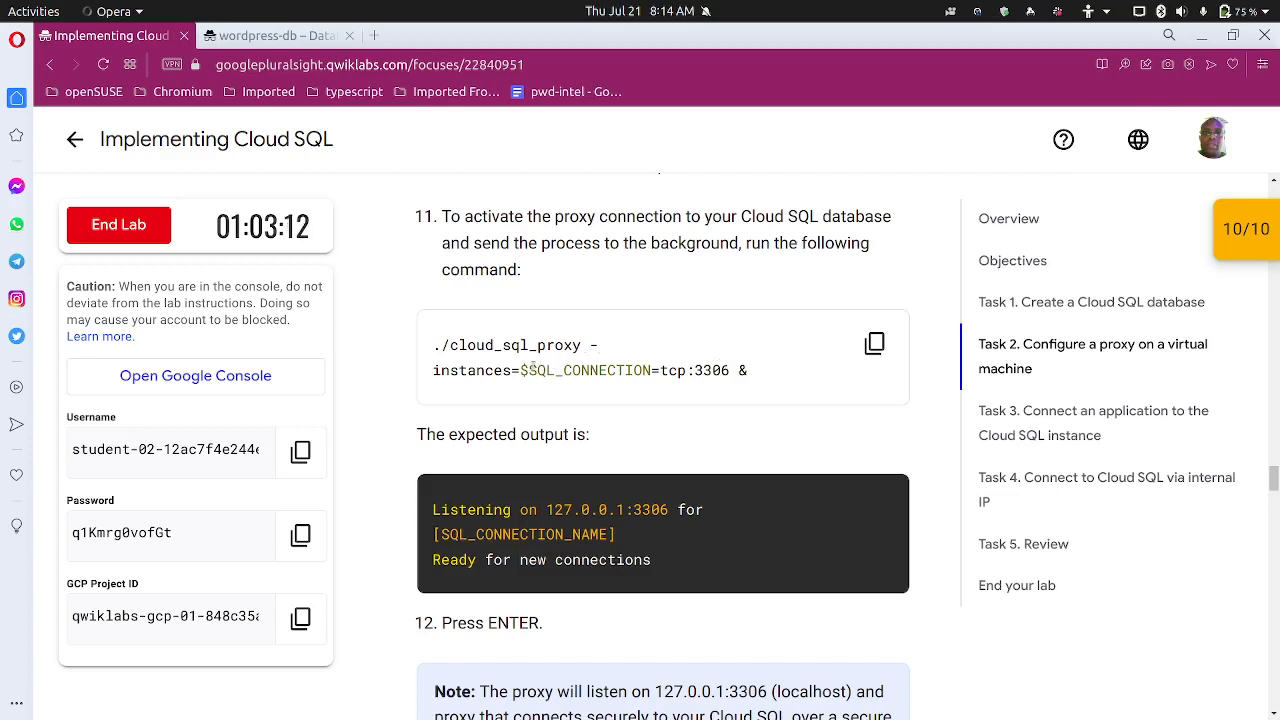
pyautogui.moveTo(738, 371); pyautogui.dragTo(752, 378)
pyautogui.click(758, 385)
pyautogui.click(874, 343)
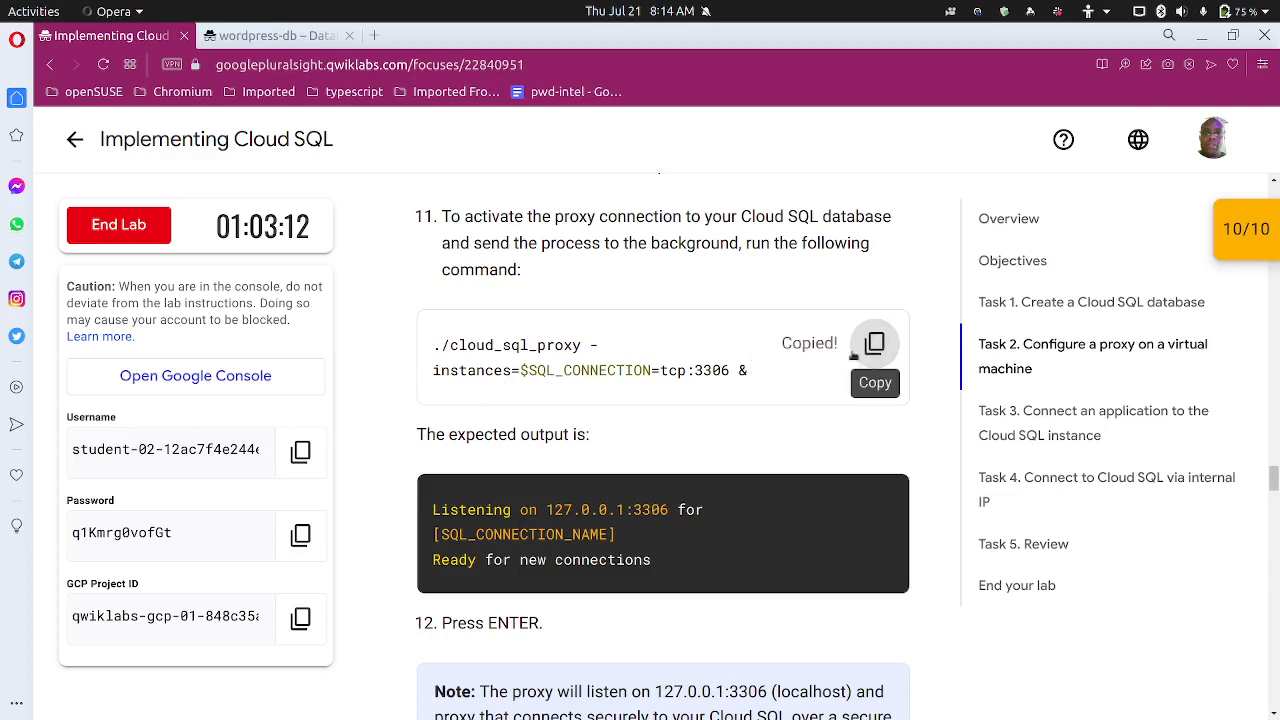
pyautogui.moveTo(760, 712)
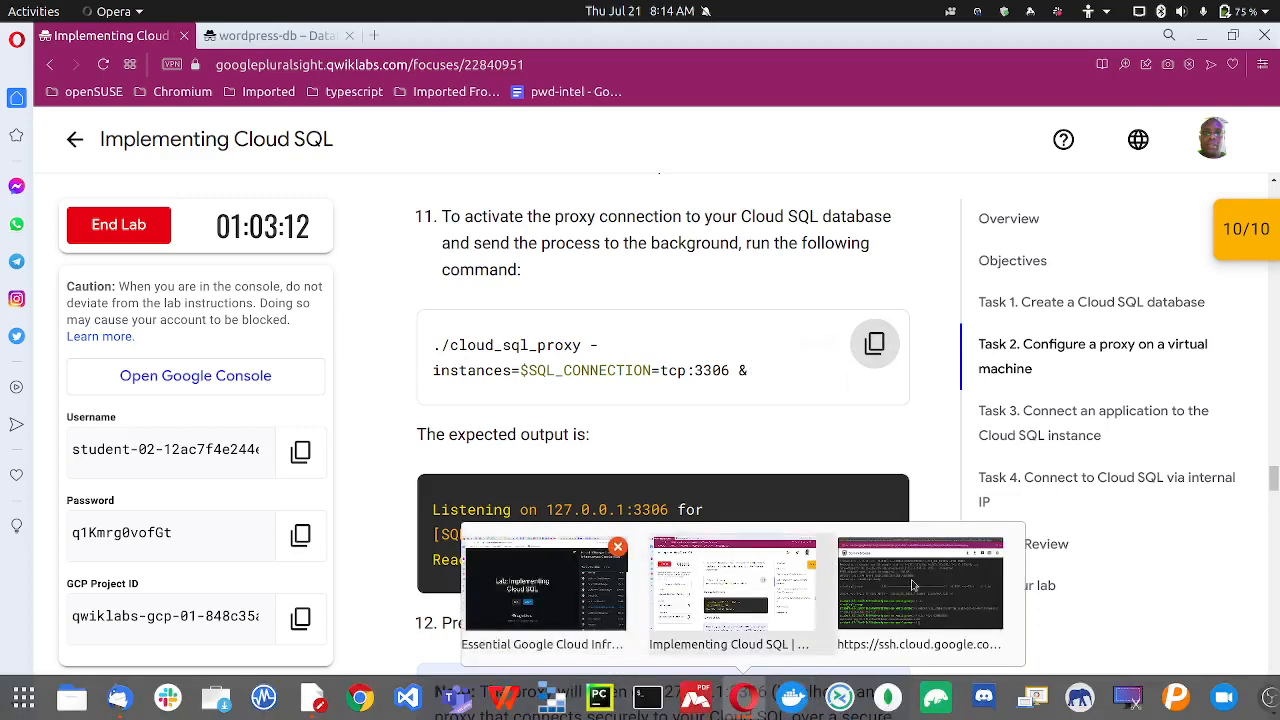
pyautogui.click(918, 585)
pyautogui.hotkey('ctrl', 'v')
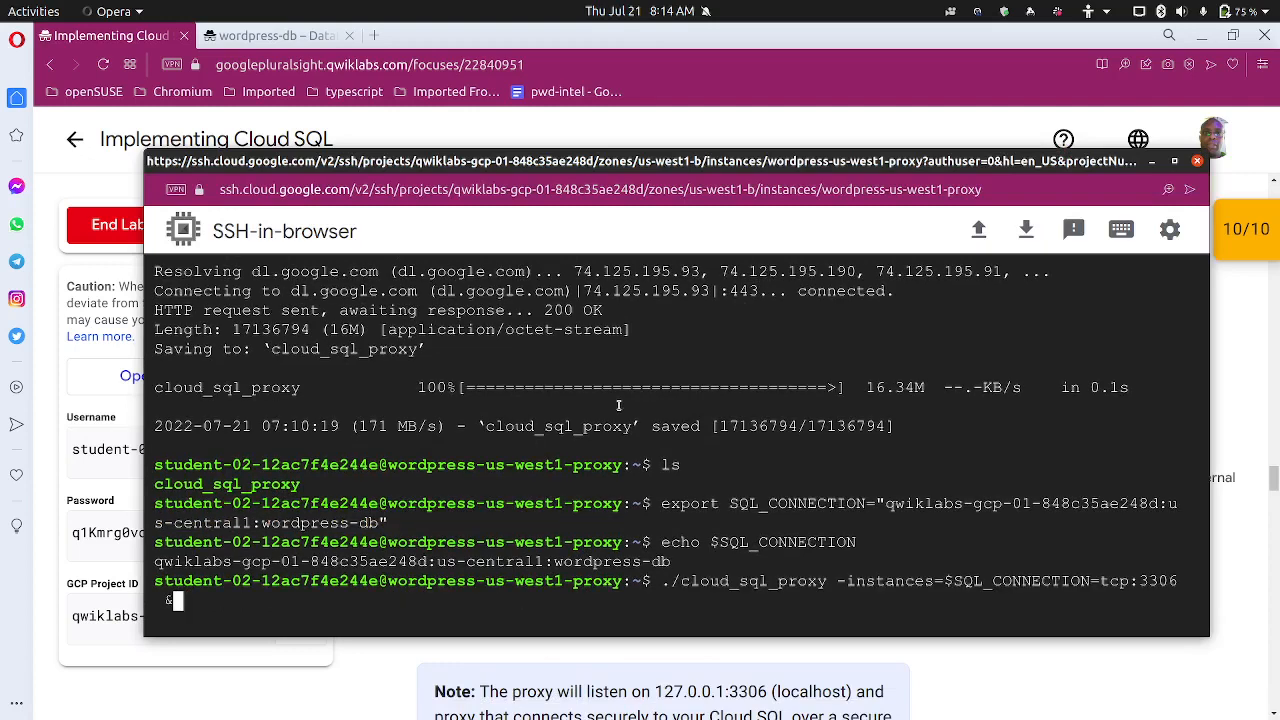
pyautogui.press('Return')
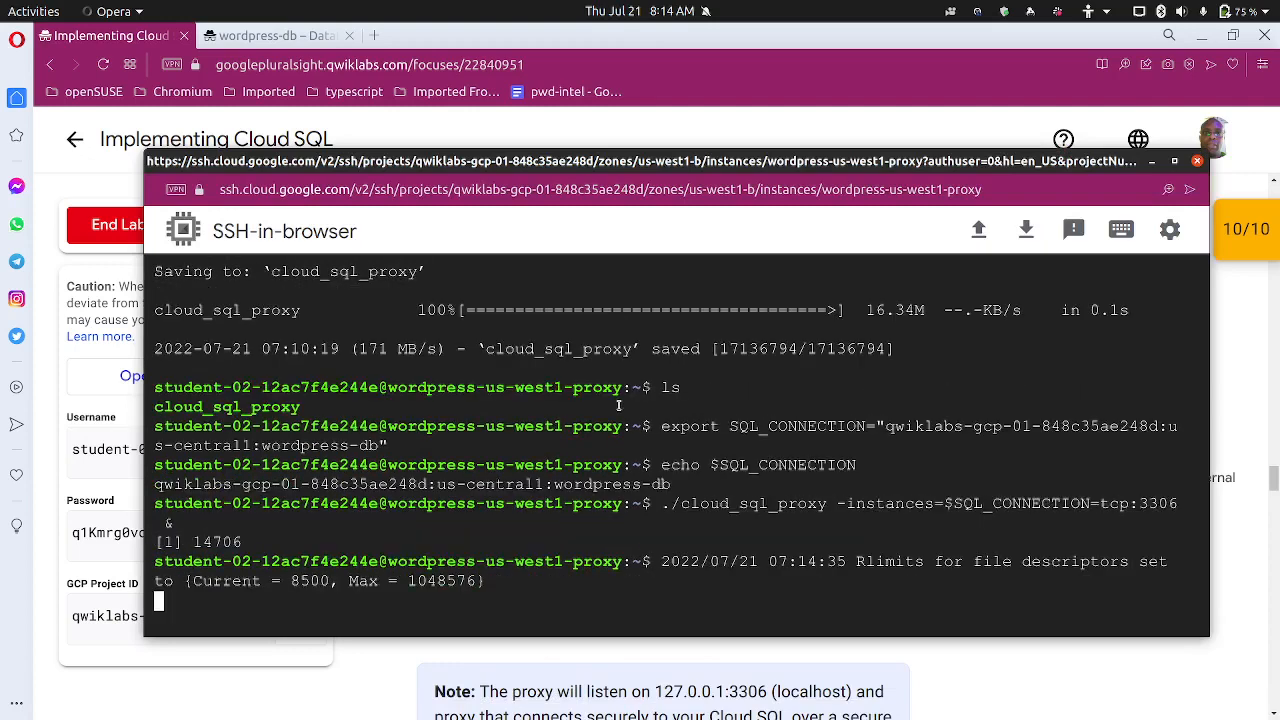
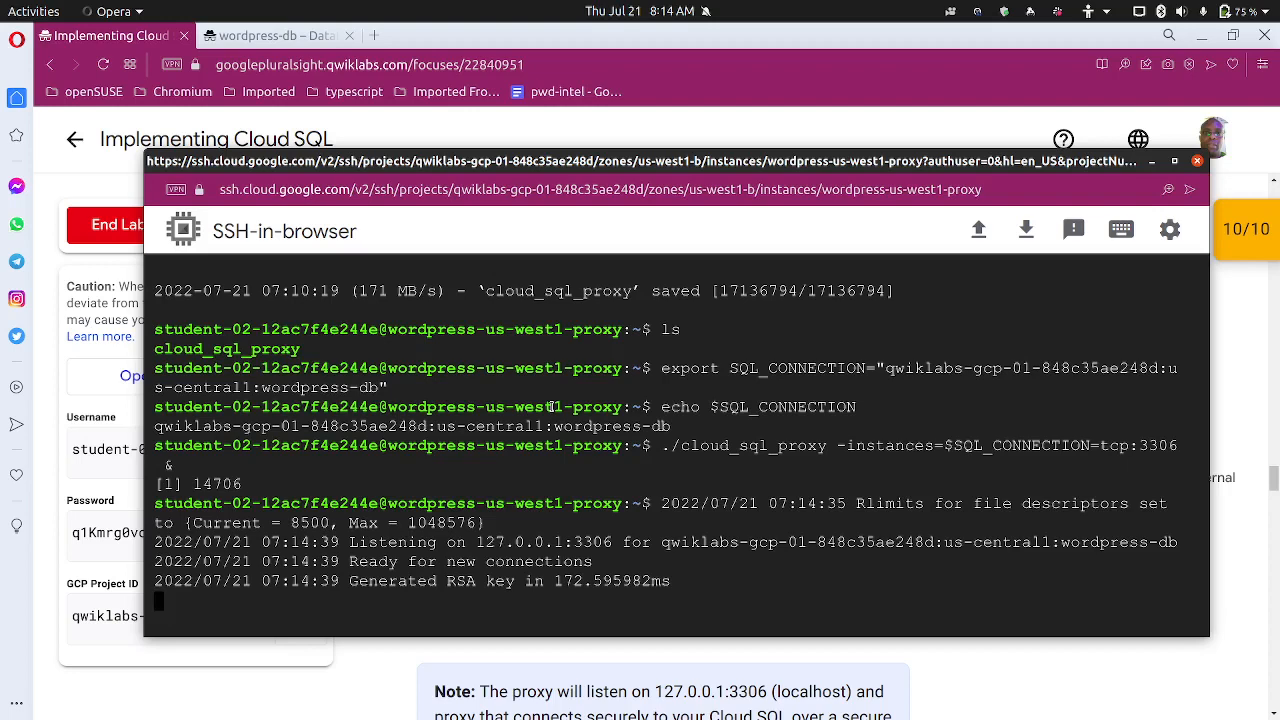
# Check the lab's expected proxy output, then return to the SSH terminal for a fresh prompt
pyautogui.click(733, 133)
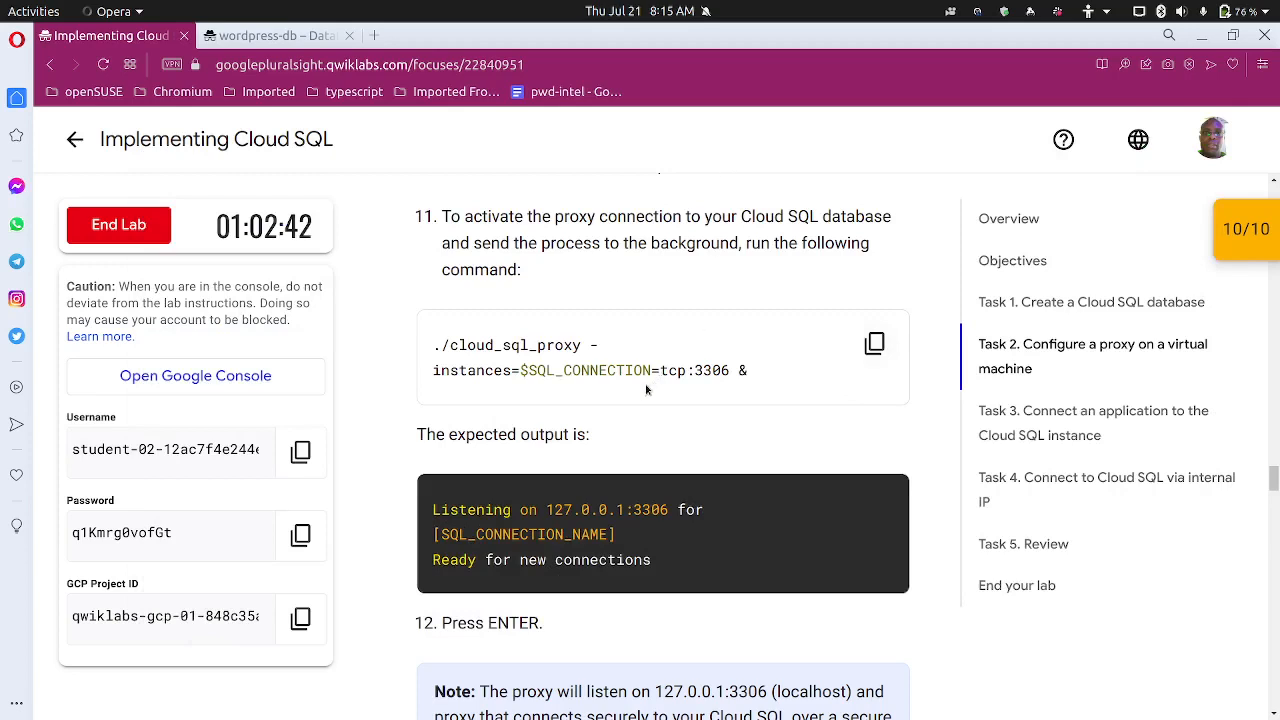
pyautogui.scroll(-2, 646, 390)
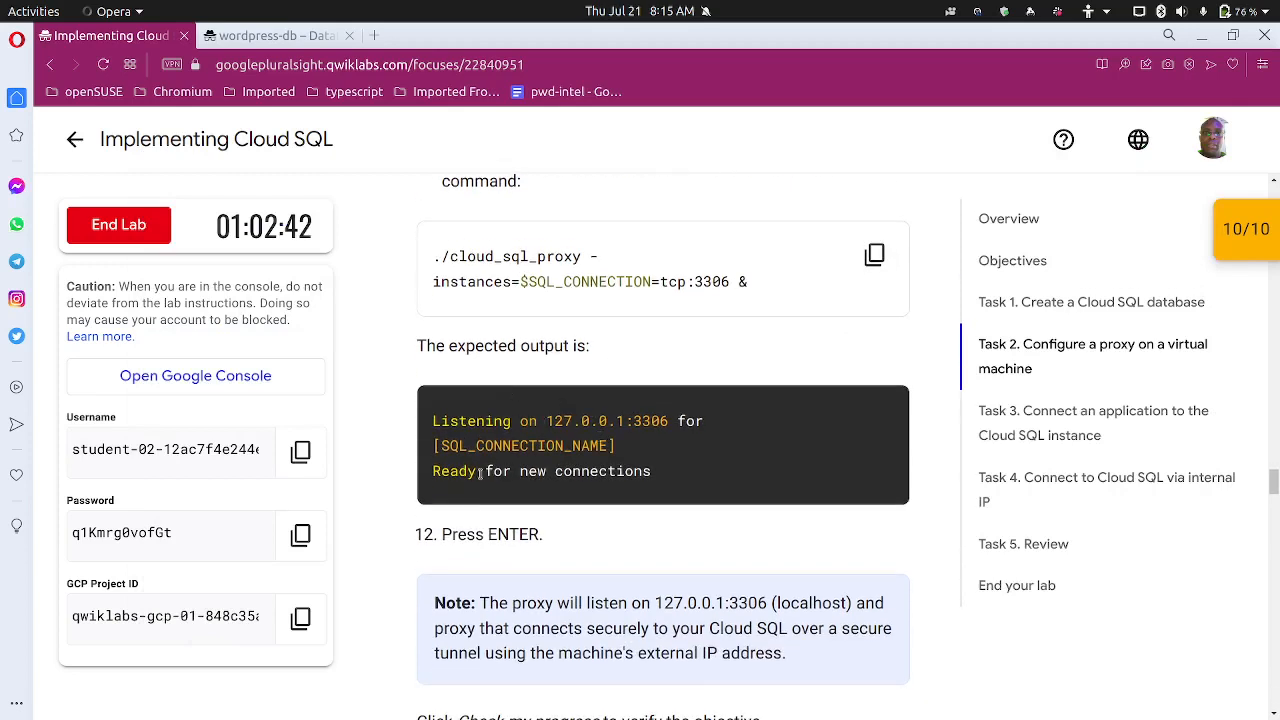
pyautogui.scroll(-3, 560, 488)
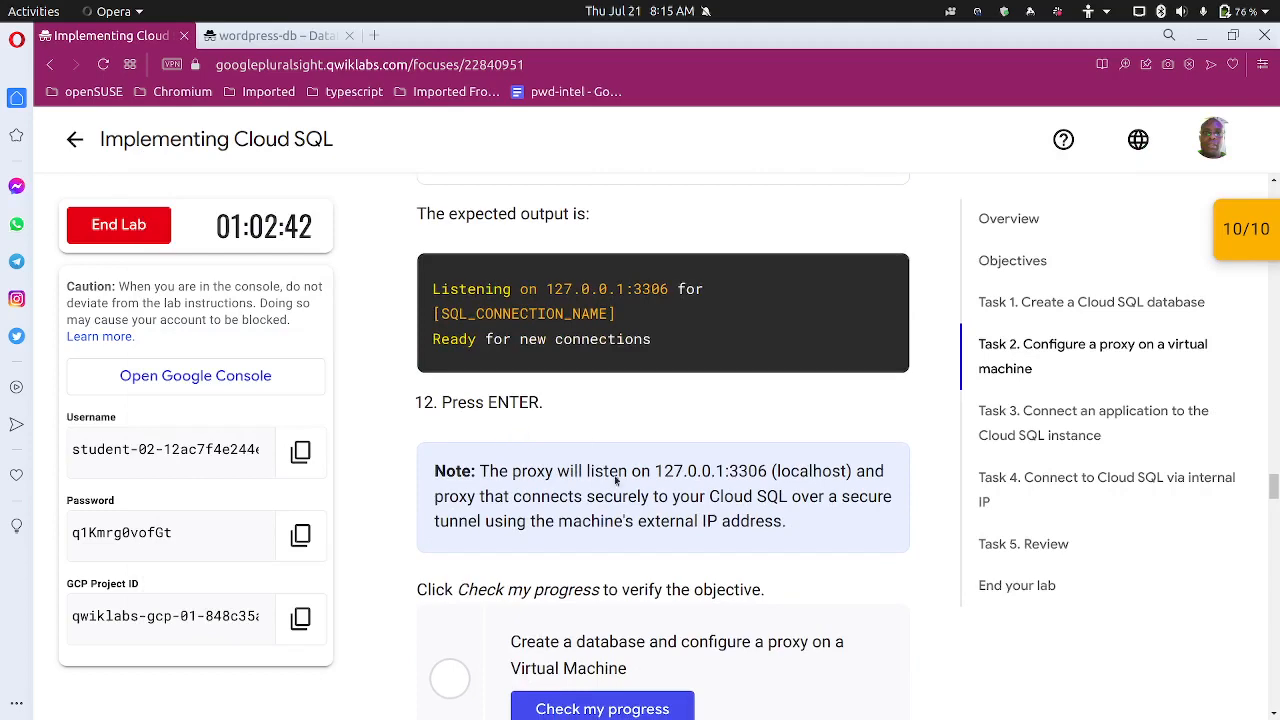
pyautogui.moveTo(744, 700)
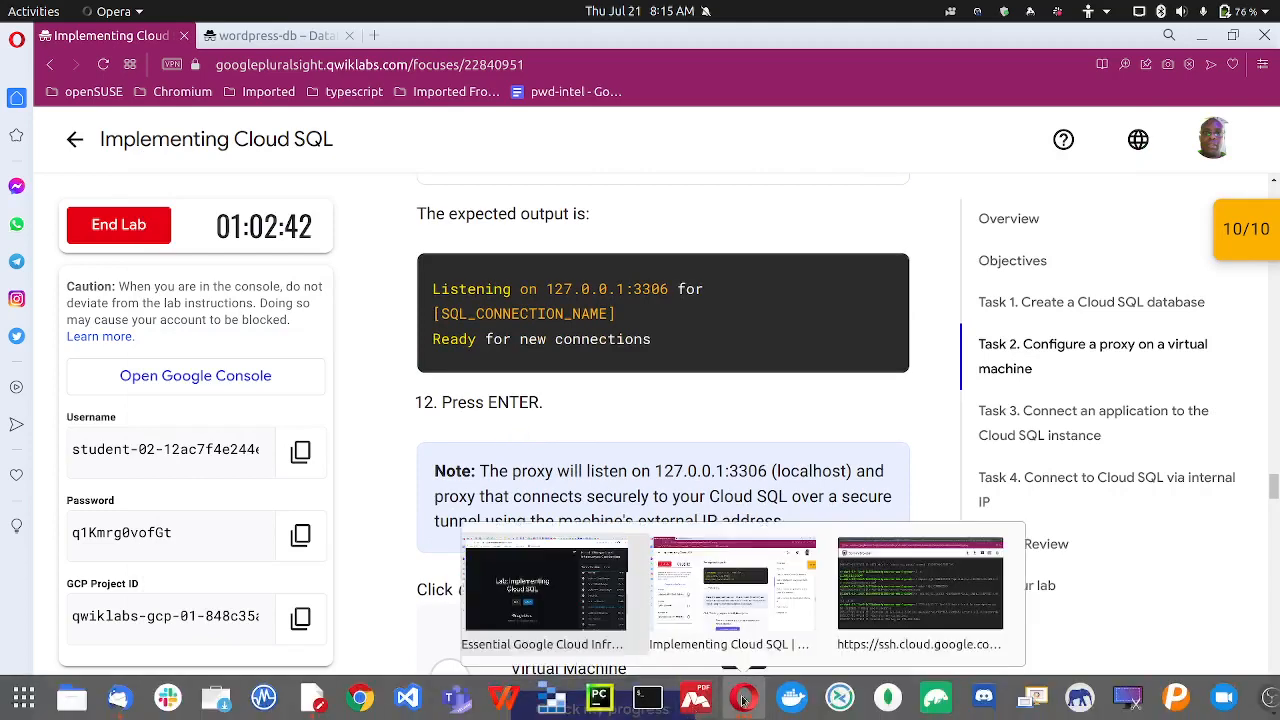
pyautogui.click(873, 575)
pyautogui.press('Return')
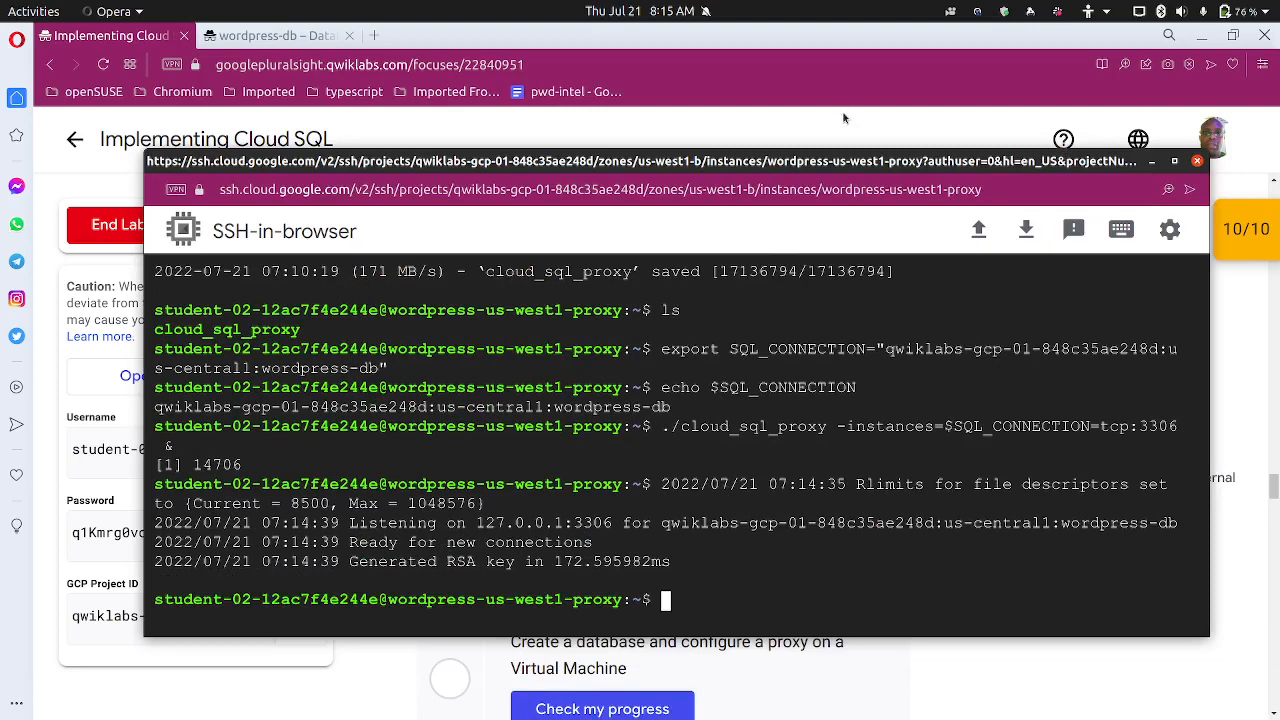
# Run top in the SSH terminal to list the running processes
pyautogui.write('top')
pyautogui.press('Return')
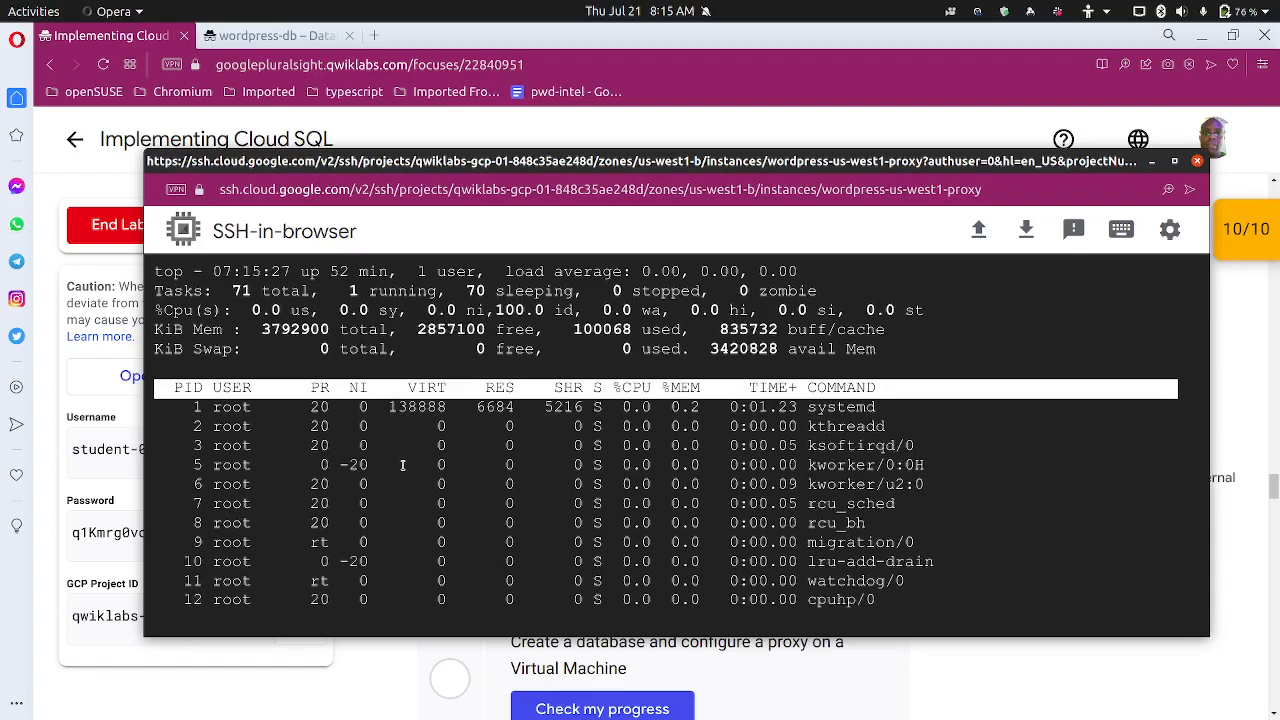
pyautogui.moveTo(488, 162); pyautogui.dragTo(502, 103)
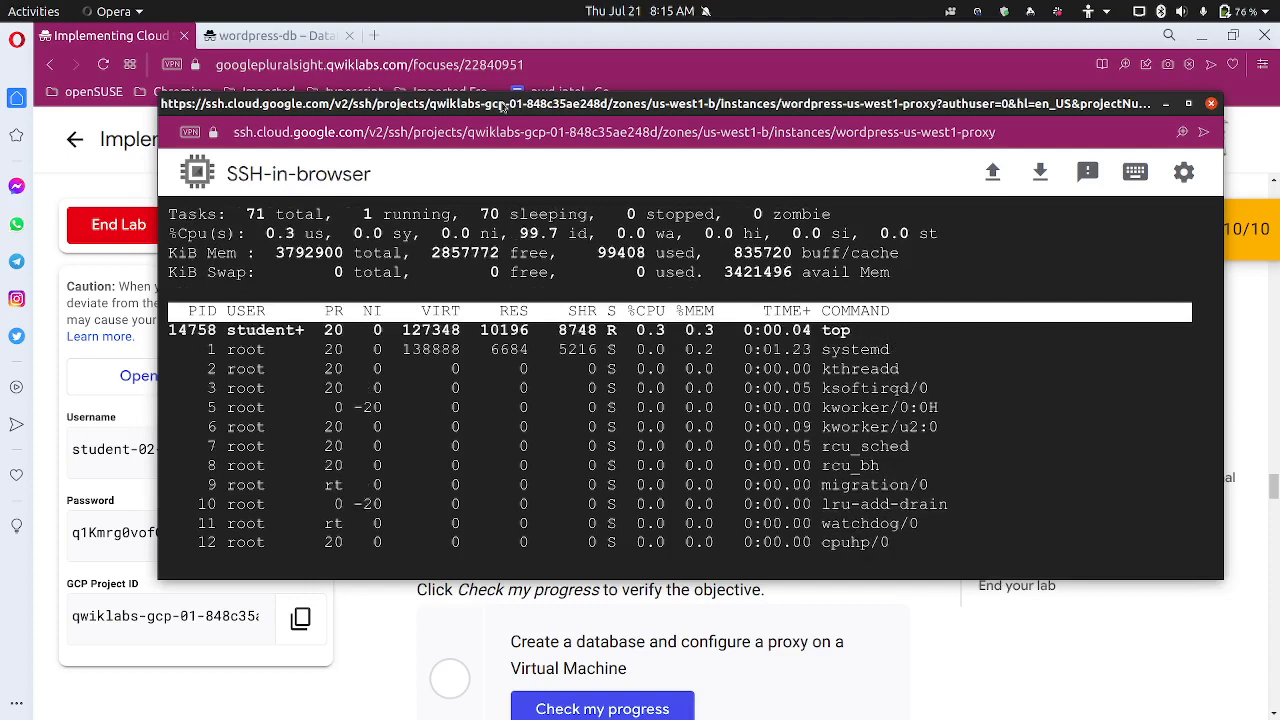
# Search top's process list for sql, quit top, and minimize the SSH window
pyautogui.press('L')
pyautogui.write('sq')
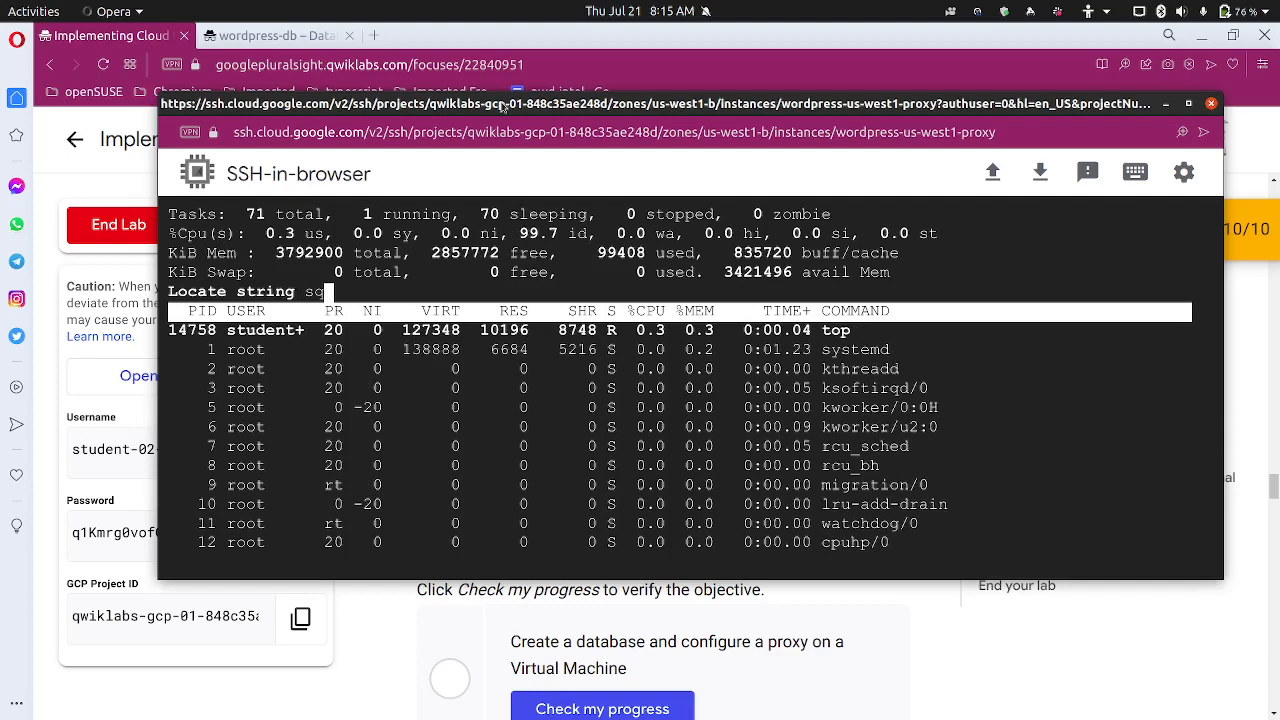
pyautogui.write('l')
pyautogui.press('Return')
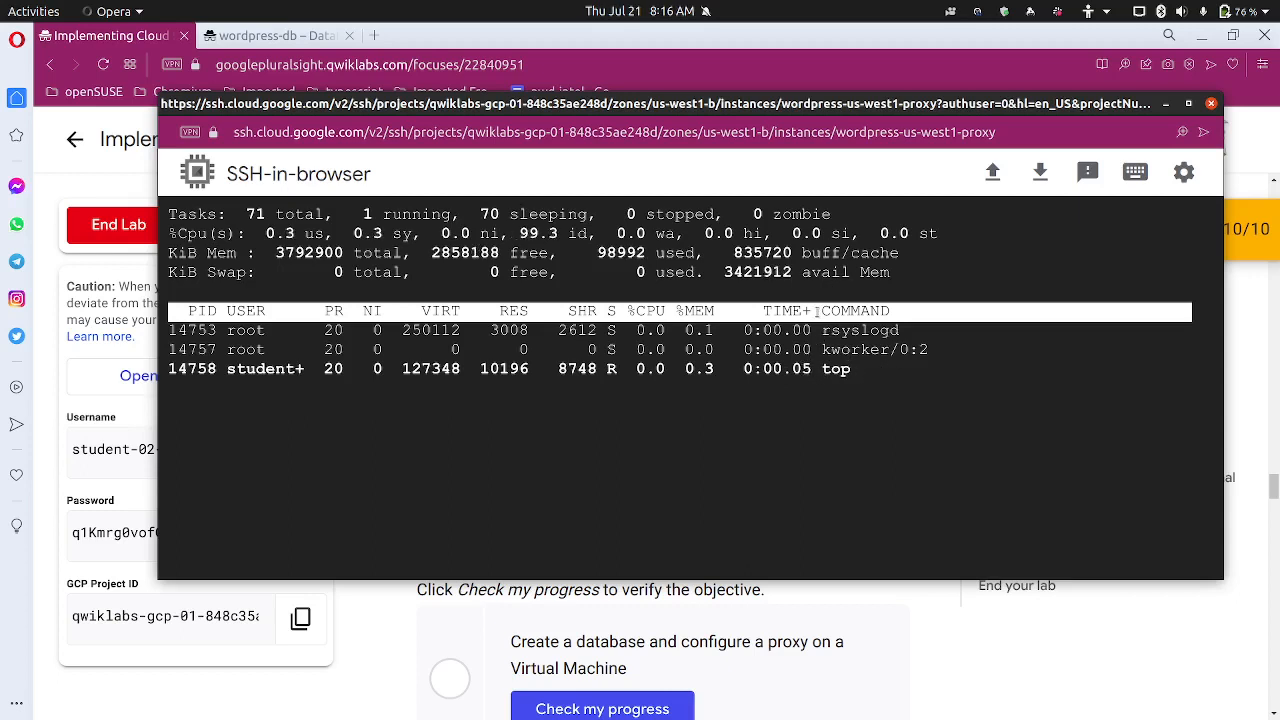
pyautogui.press('q')
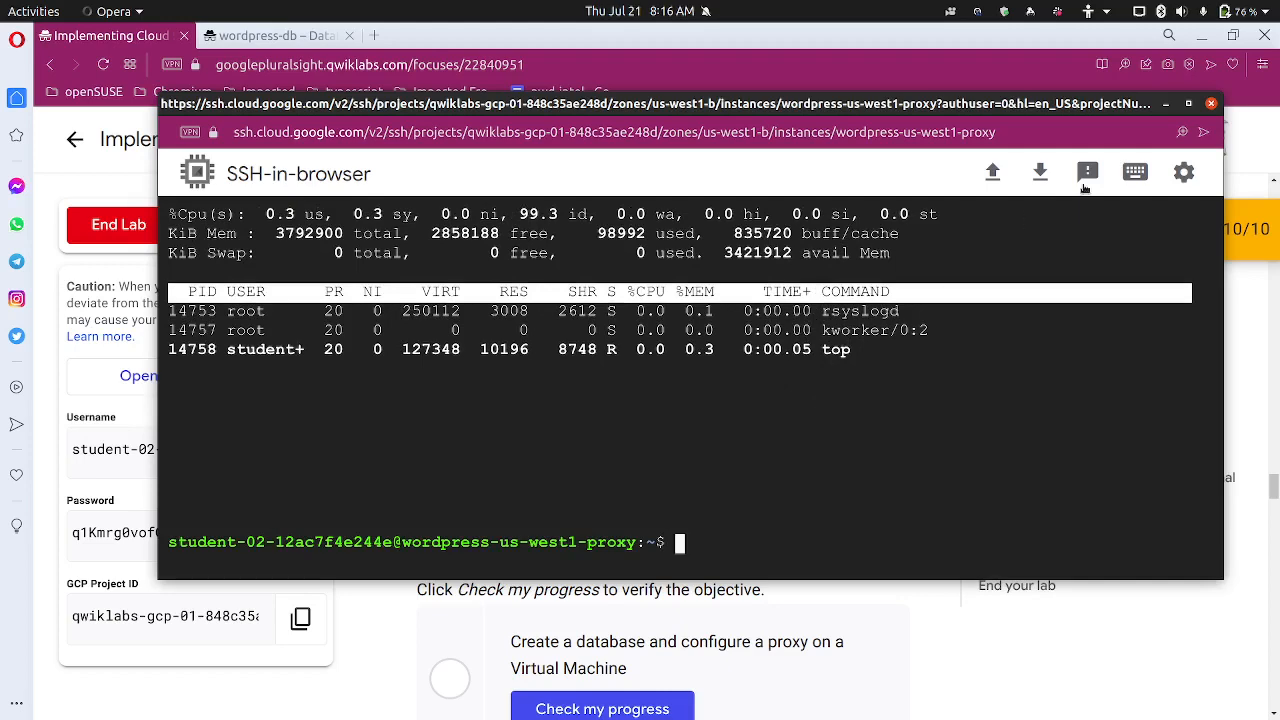
pyautogui.click(1165, 103)
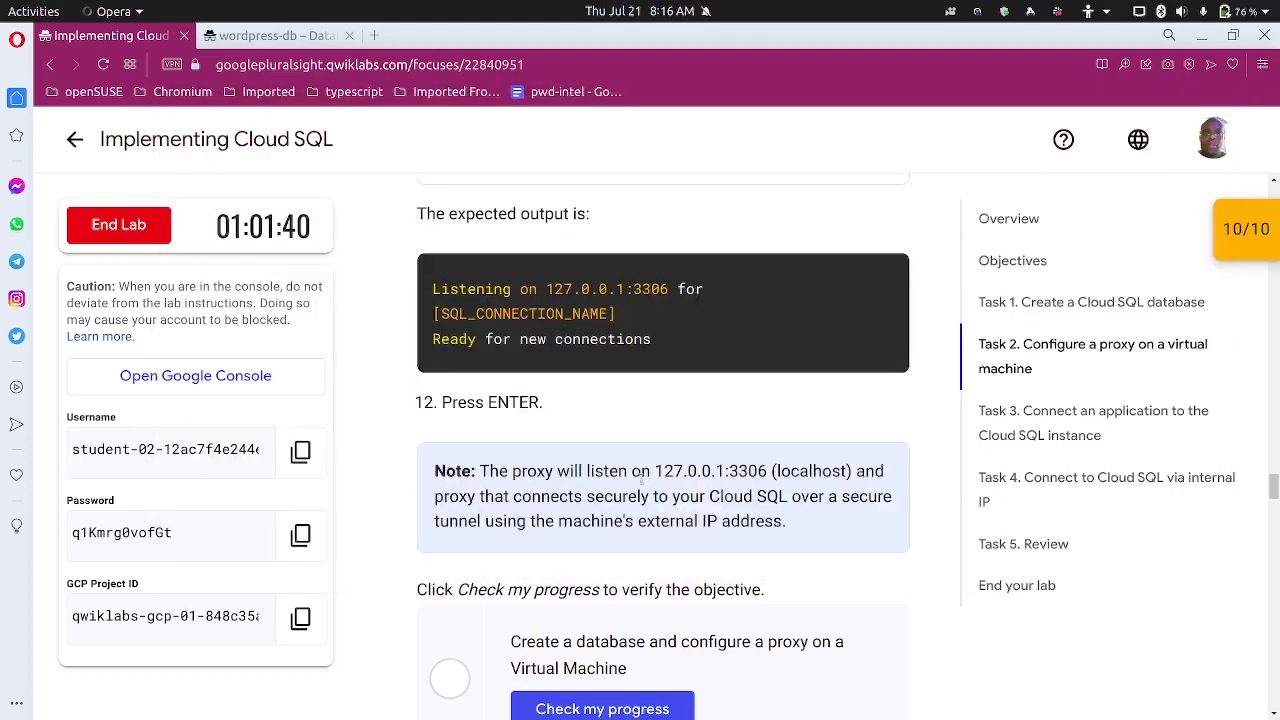
# Confirm with Check my progress that Task 2's database and proxy step is complete
pyautogui.scroll(-2, 556, 477)
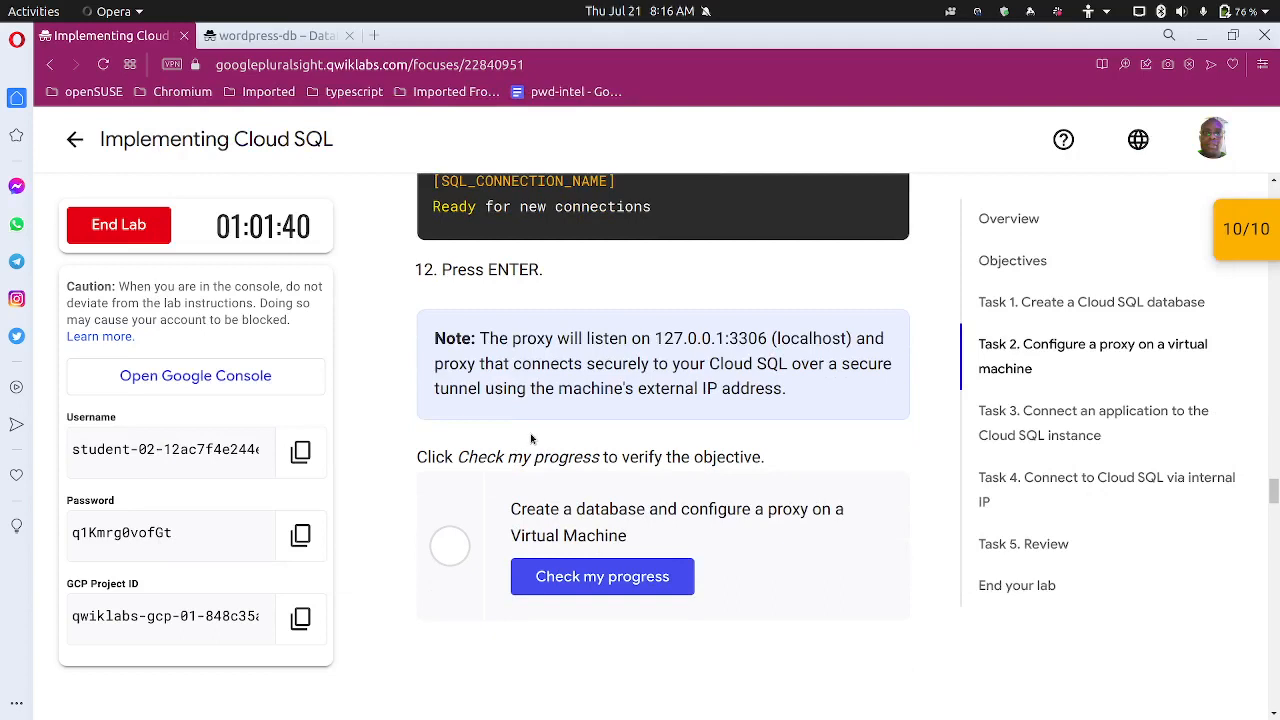
pyautogui.click(600, 577)
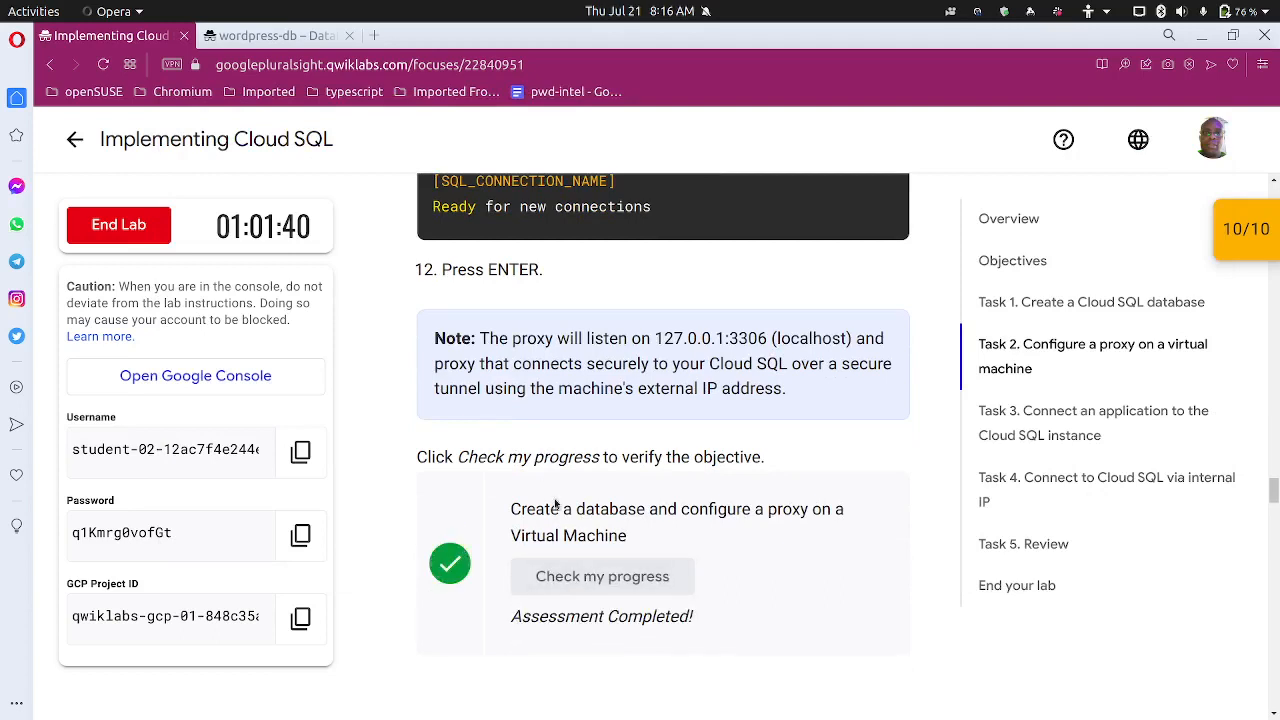
pyautogui.scroll(-5, 555, 503)
pyautogui.scroll(-2, 555, 501)
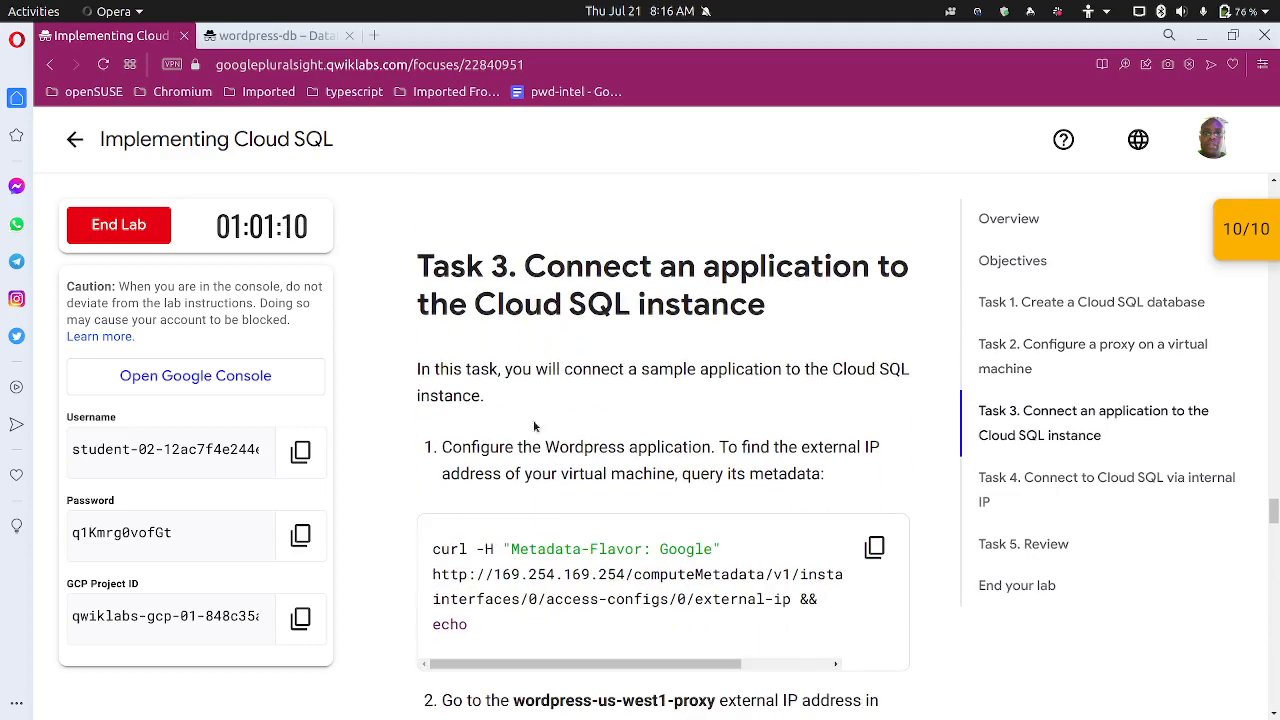
# Copy Task 3's curl metadata command that queries the VM's external IP
pyautogui.scroll(-1, 536, 412)
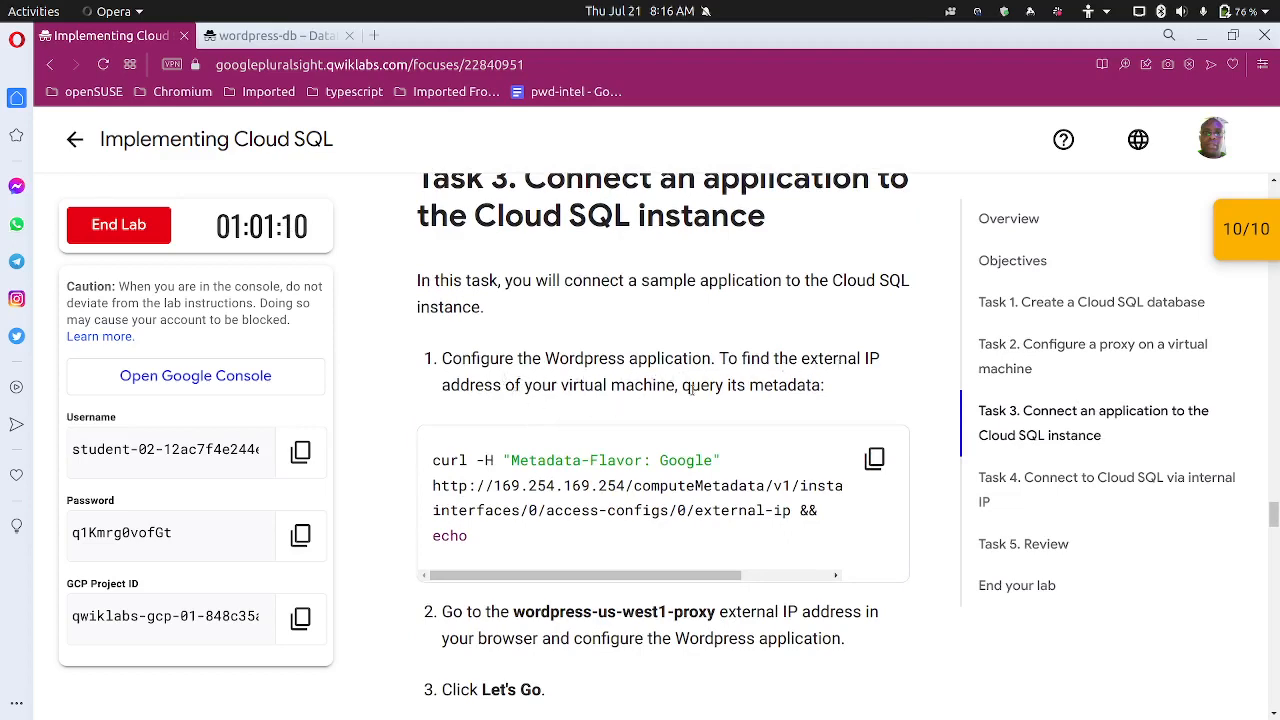
pyautogui.scroll(-3, 769, 393)
pyautogui.scroll(3, 767, 390)
pyautogui.scroll(-3, 743, 386)
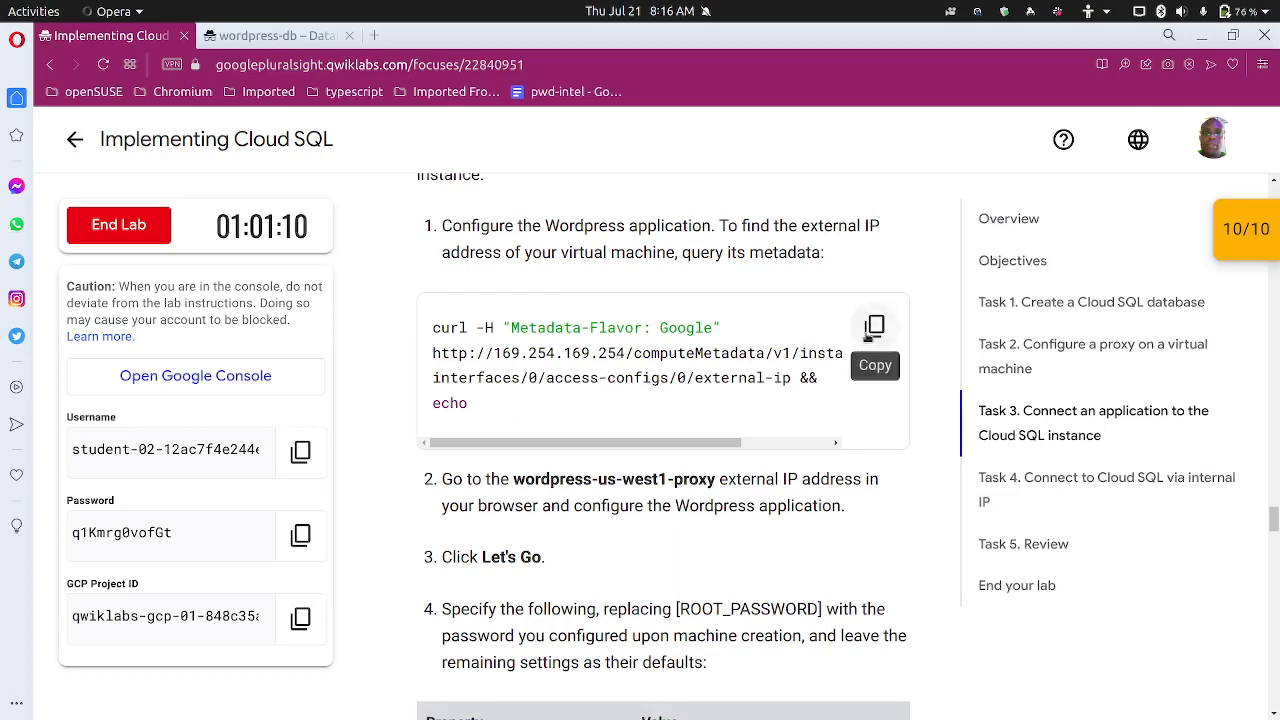
pyautogui.click(872, 330)
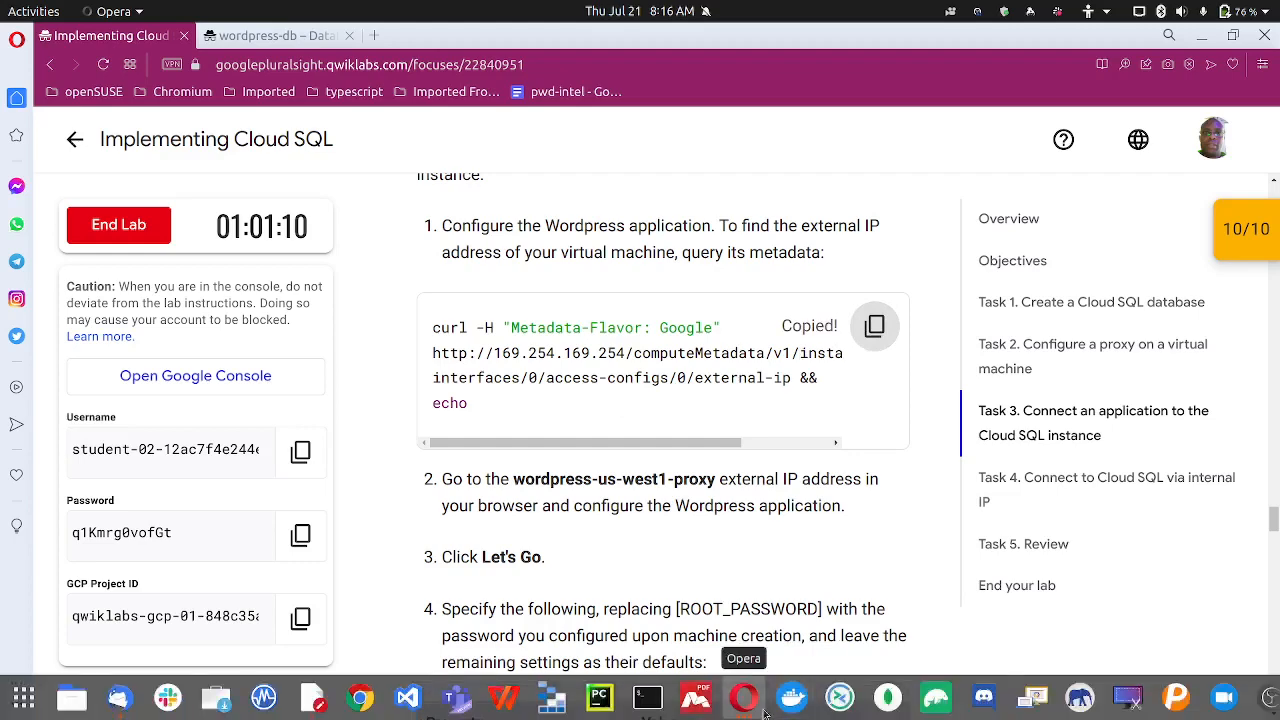
pyautogui.click(763, 710)
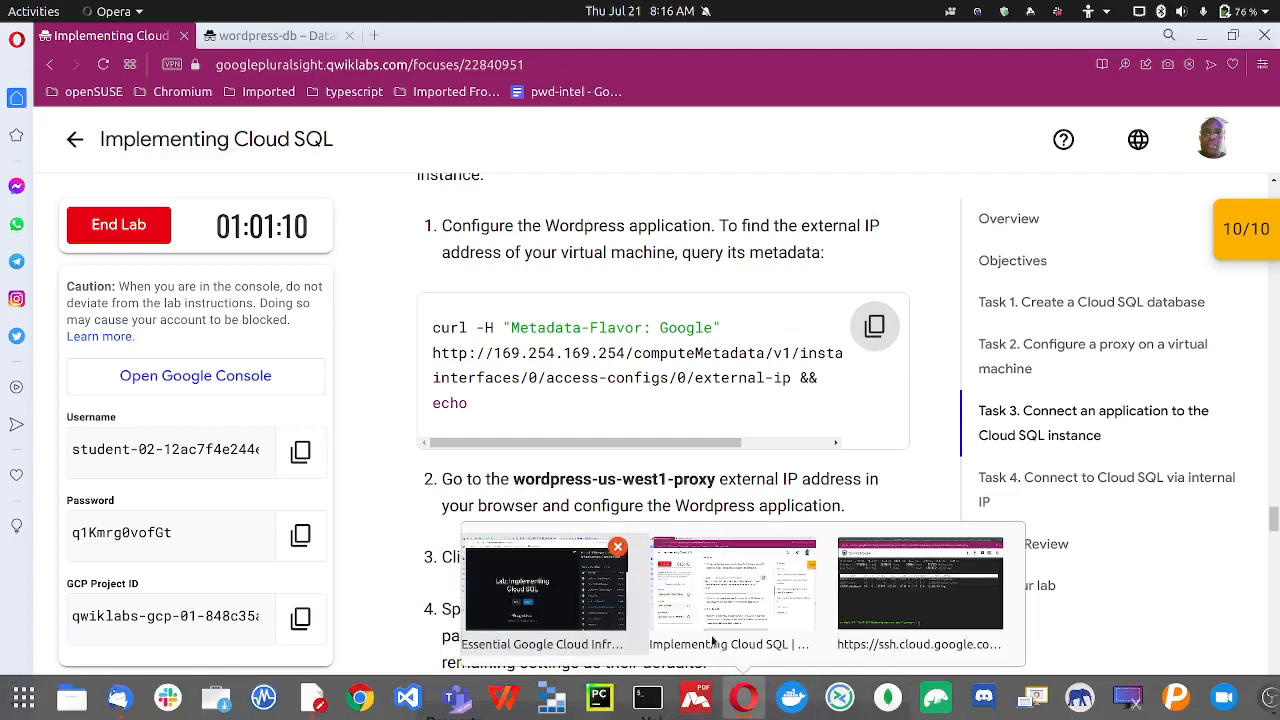
# Run the curl metadata command in SSH and select the printed IP 34.105.83.31
pyautogui.click(882, 614)
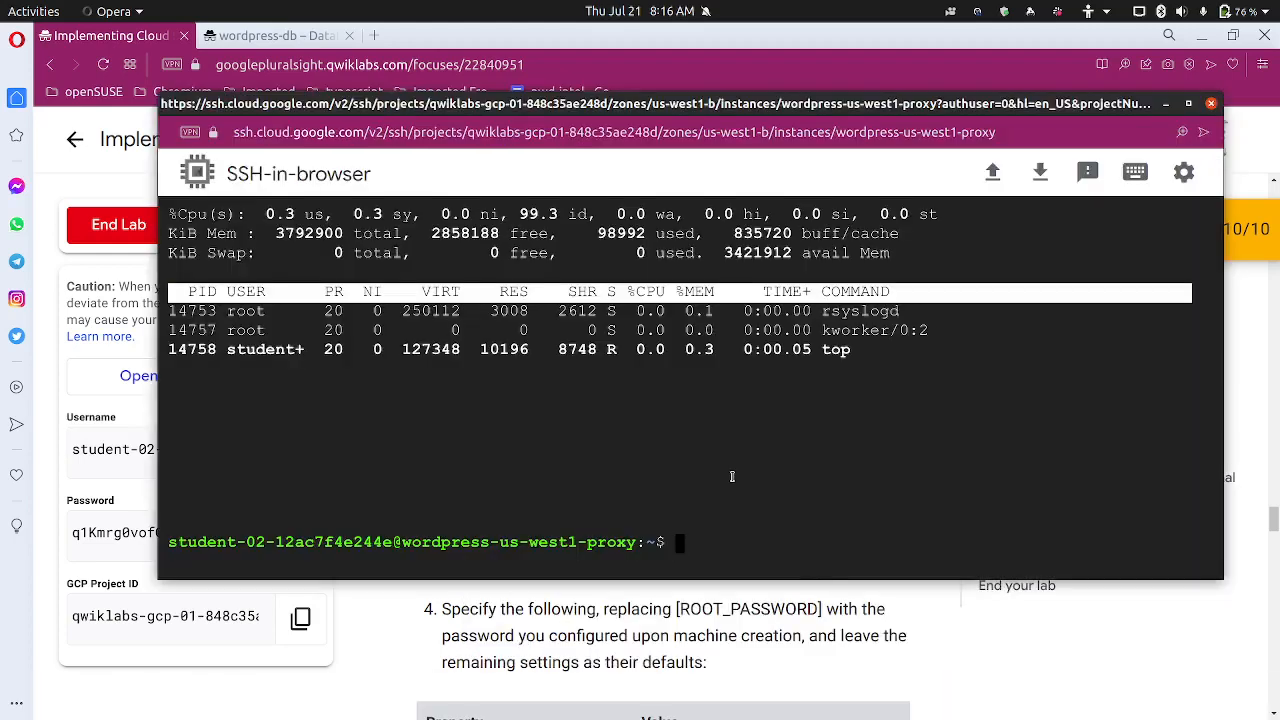
pyautogui.hotkey('ctrl', 'v')
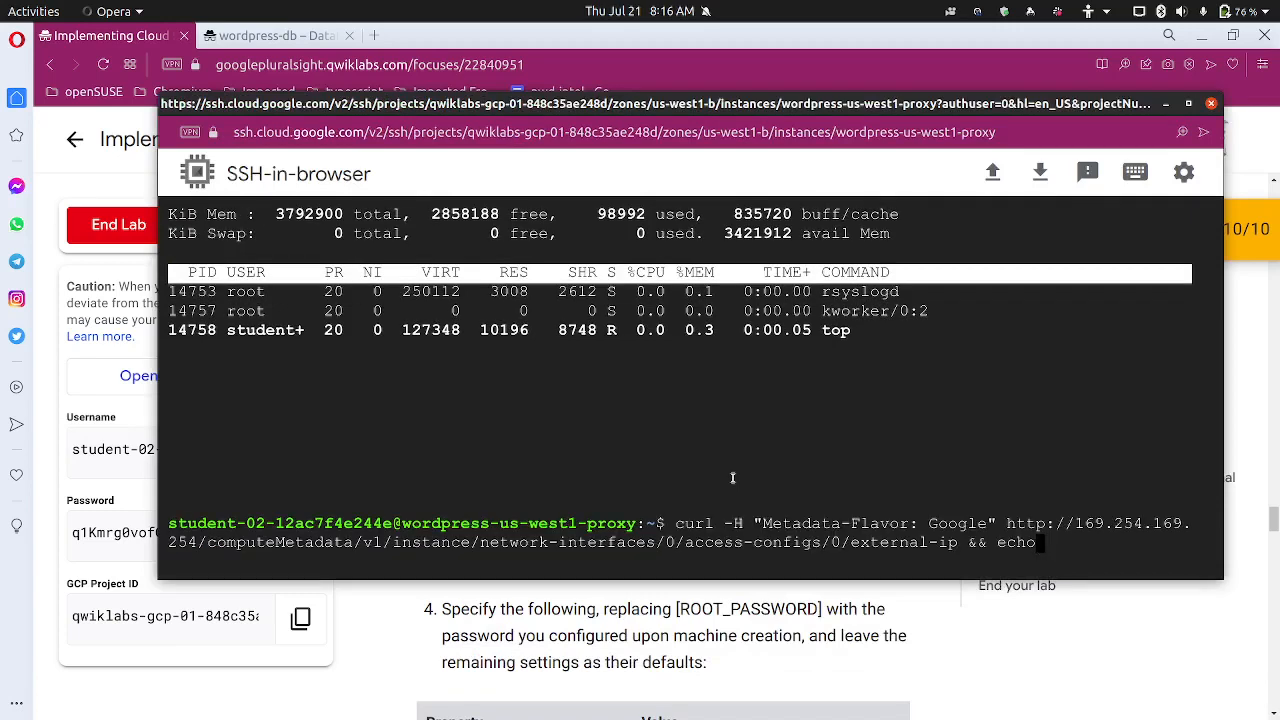
pyautogui.press('Return')
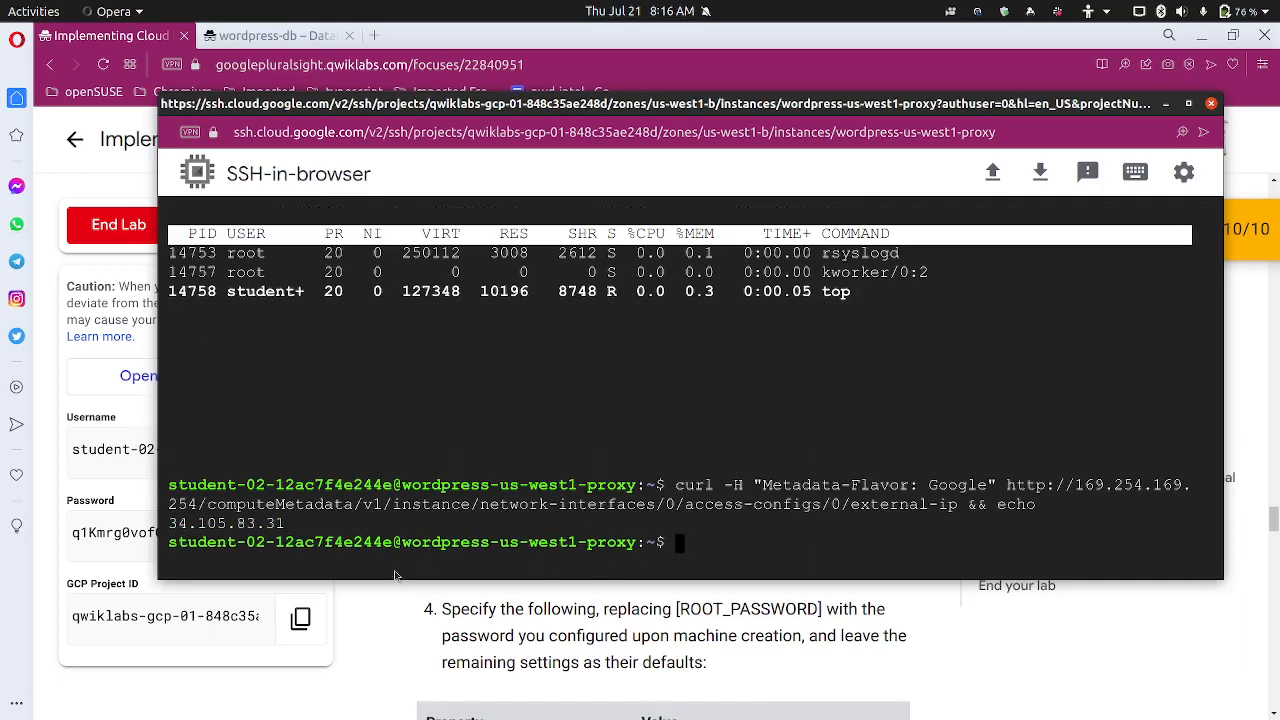
pyautogui.moveTo(168, 523); pyautogui.dragTo(284, 523)
# Paste 34.105.83.31 on line 3 of the text notes below the connection name
pyautogui.moveTo(516, 714)
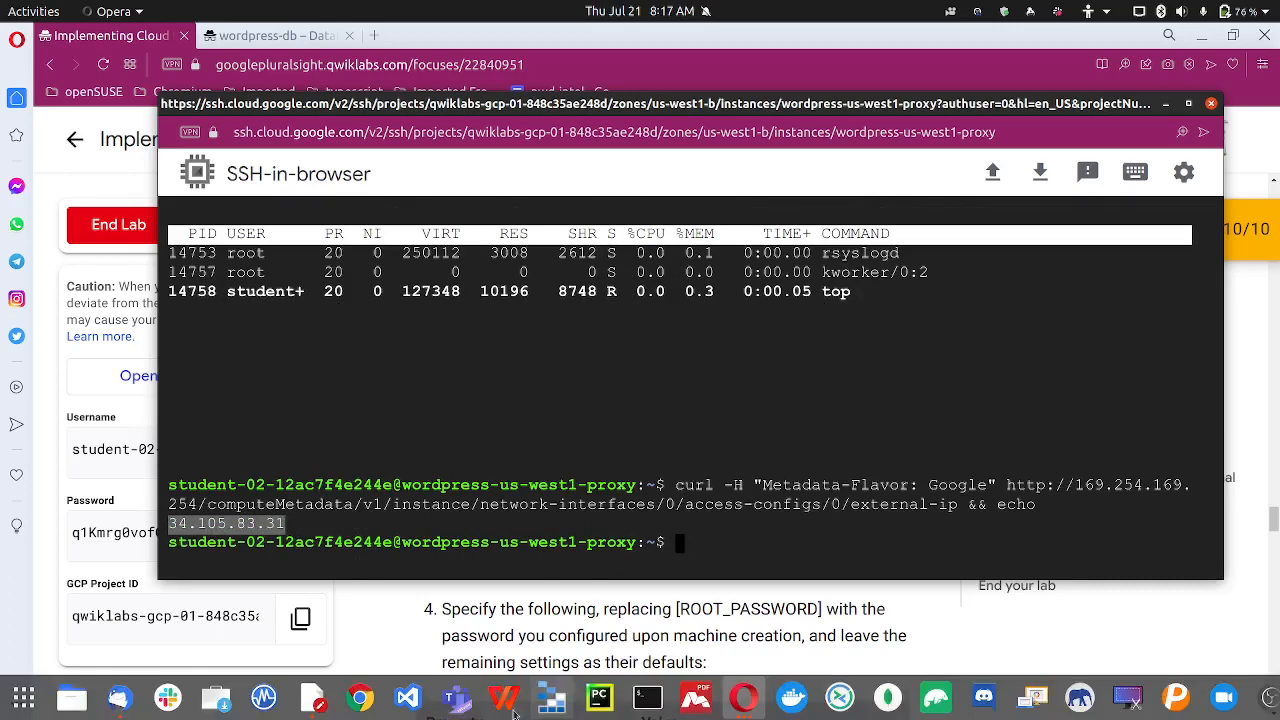
pyautogui.click(315, 700)
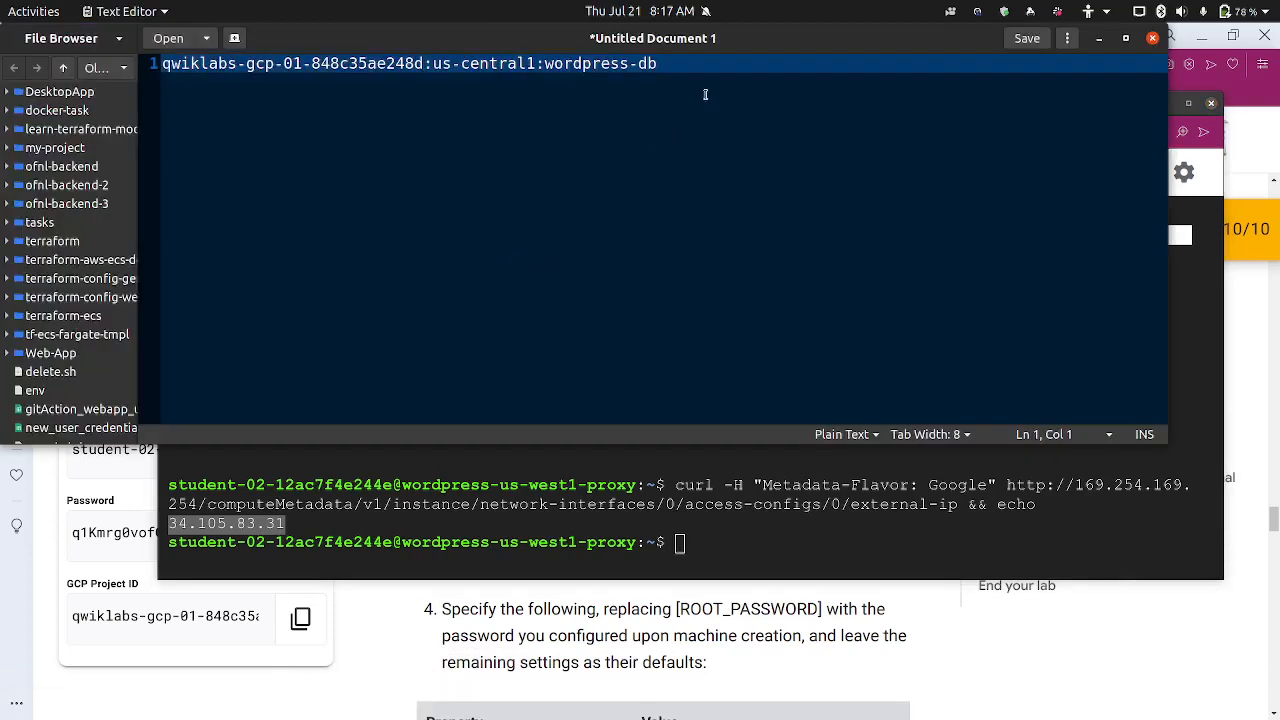
pyautogui.click(722, 72)
pyautogui.press('Return')
pyautogui.press('Return')
pyautogui.hotkey('ctrl', 'v')
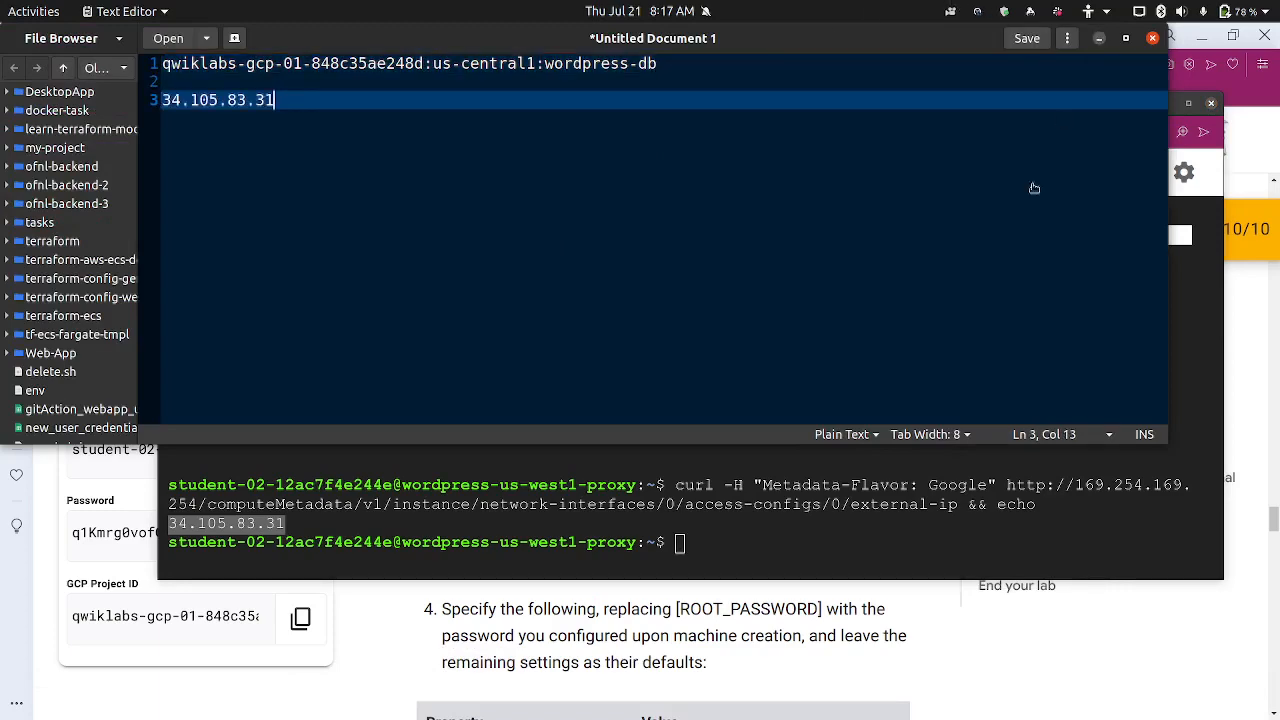
pyautogui.click(599, 462)
pyautogui.click(674, 70)
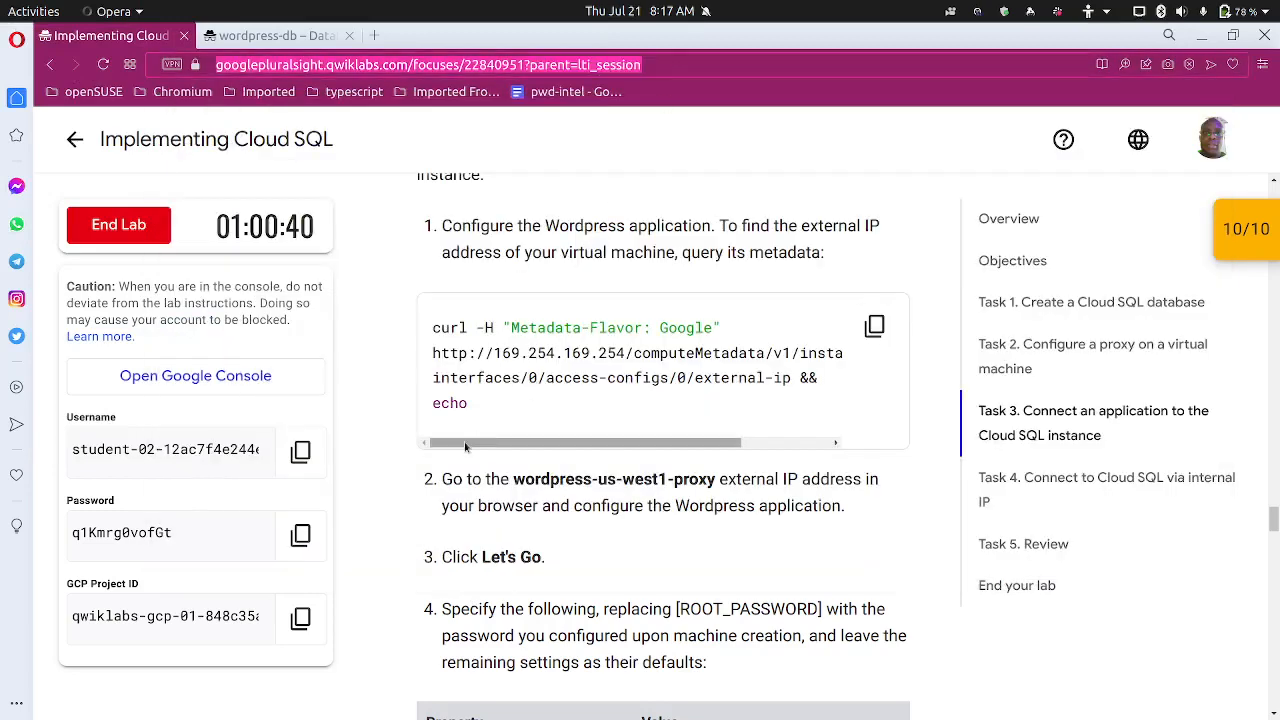
pyautogui.scroll(-1, 465, 447)
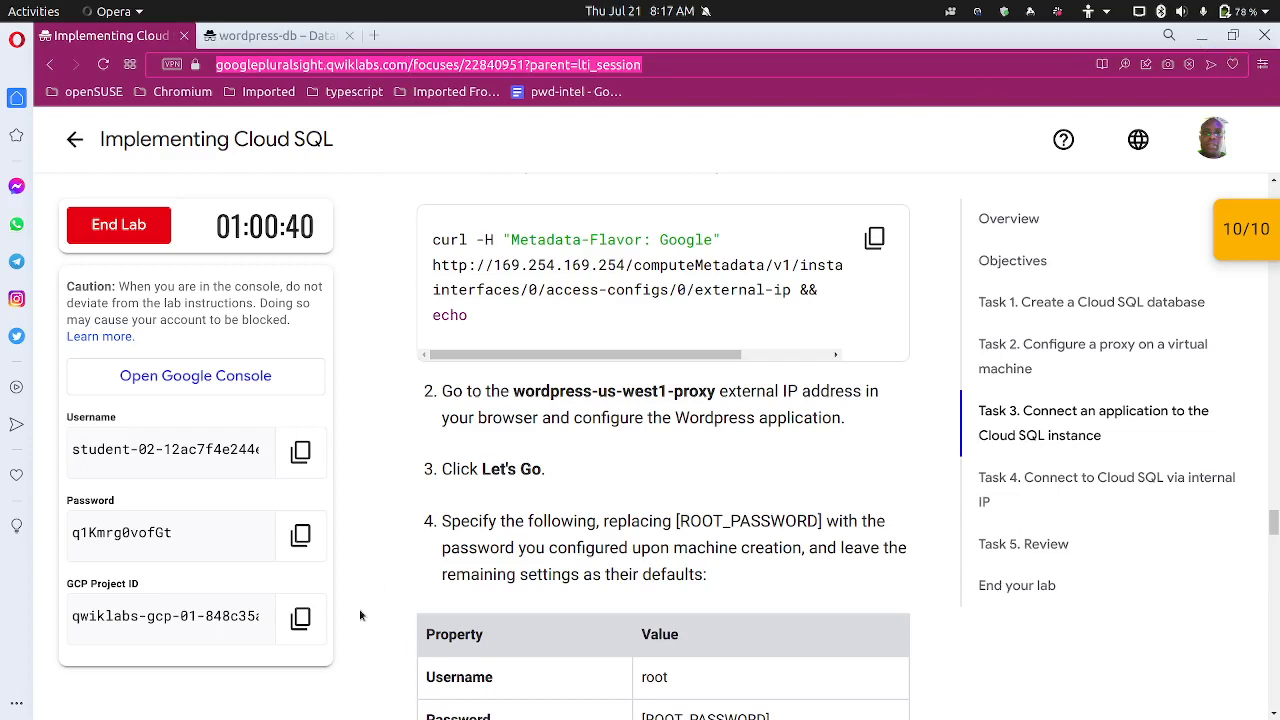
pyautogui.moveTo(338, 717)
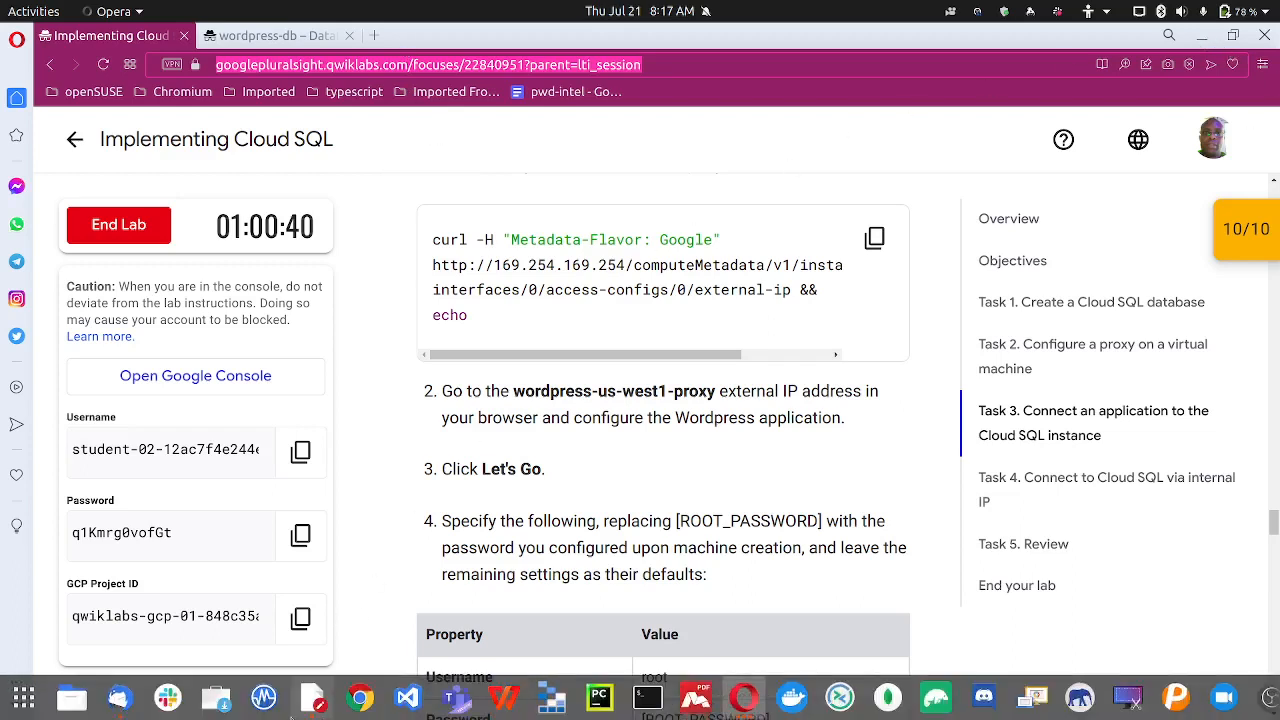
# Open a new Speed Dial tab in Opera and quit Thunderbird Mail
pyautogui.rightClick(118, 700)
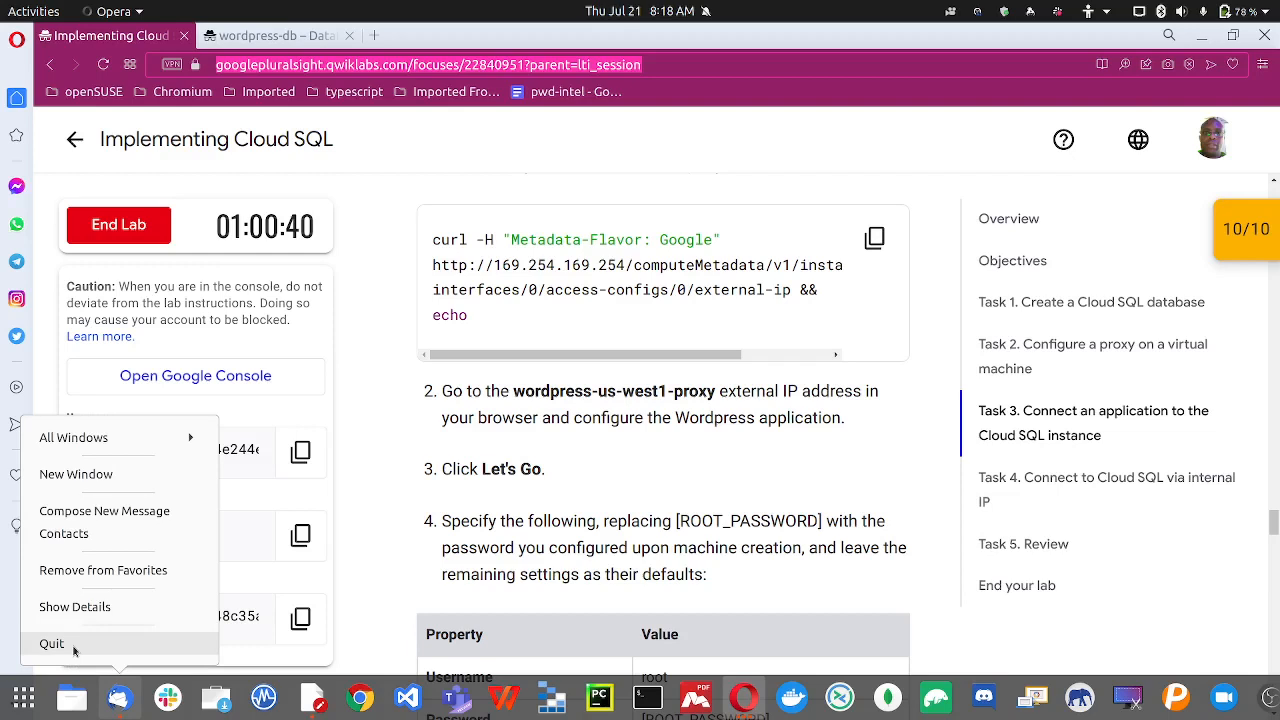
pyautogui.hotkey('ctrl', 't')
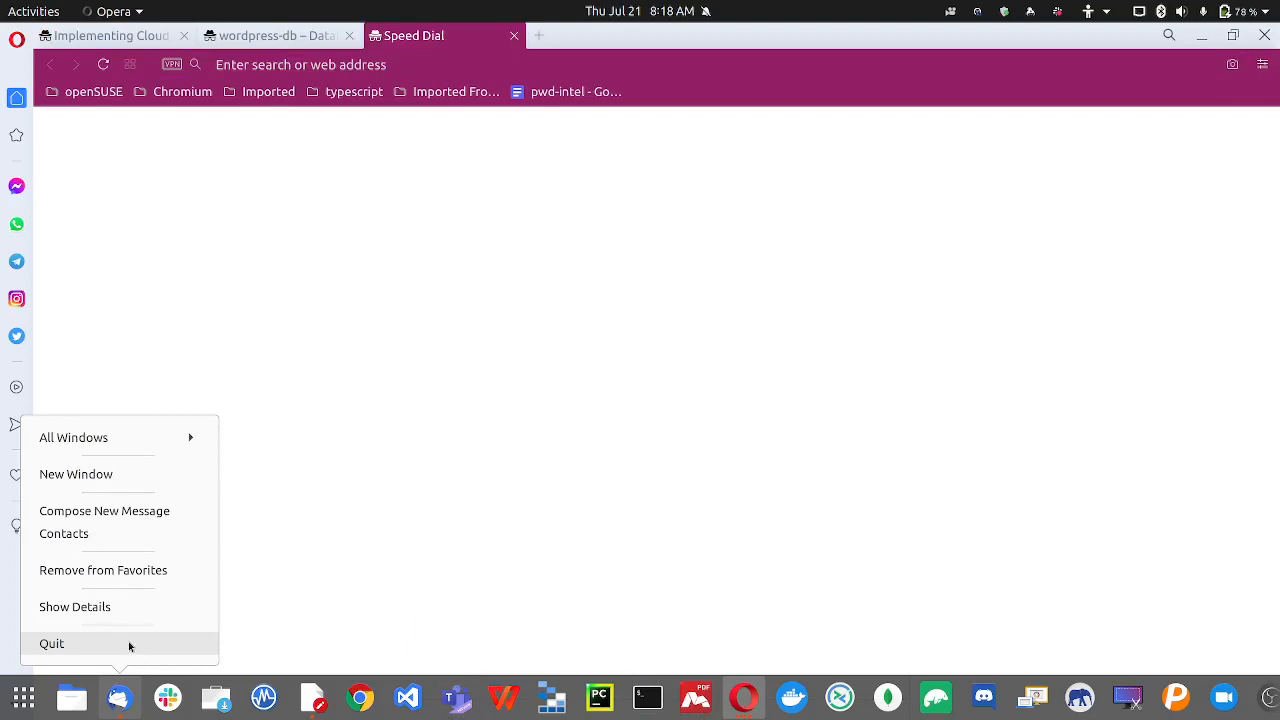
pyautogui.click(702, 239)
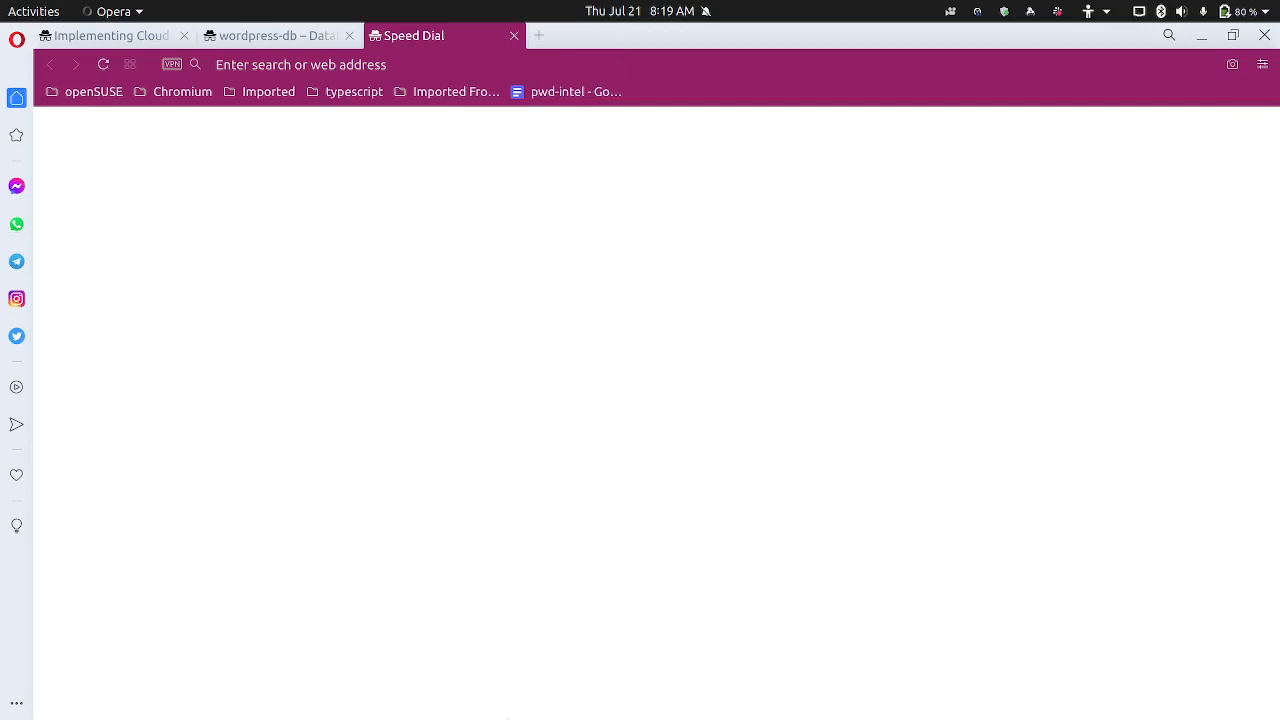
pyautogui.moveTo(487, 710)
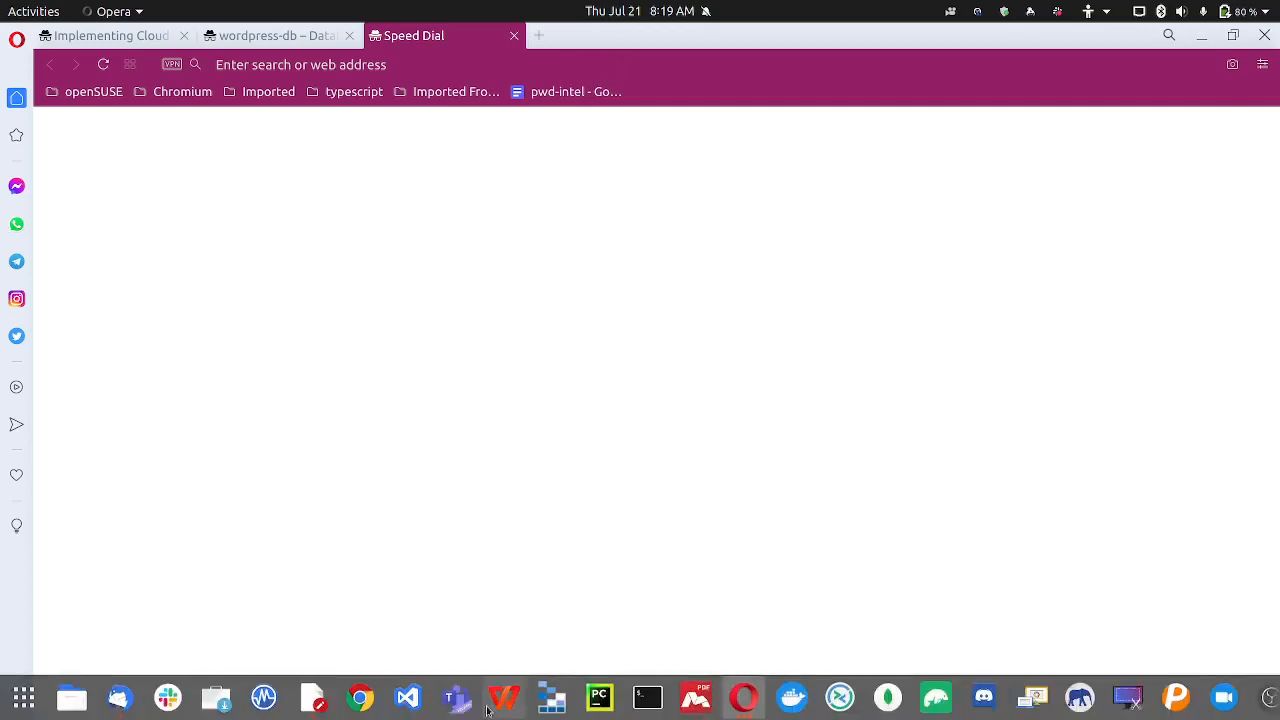
pyautogui.rightClick(127, 707)
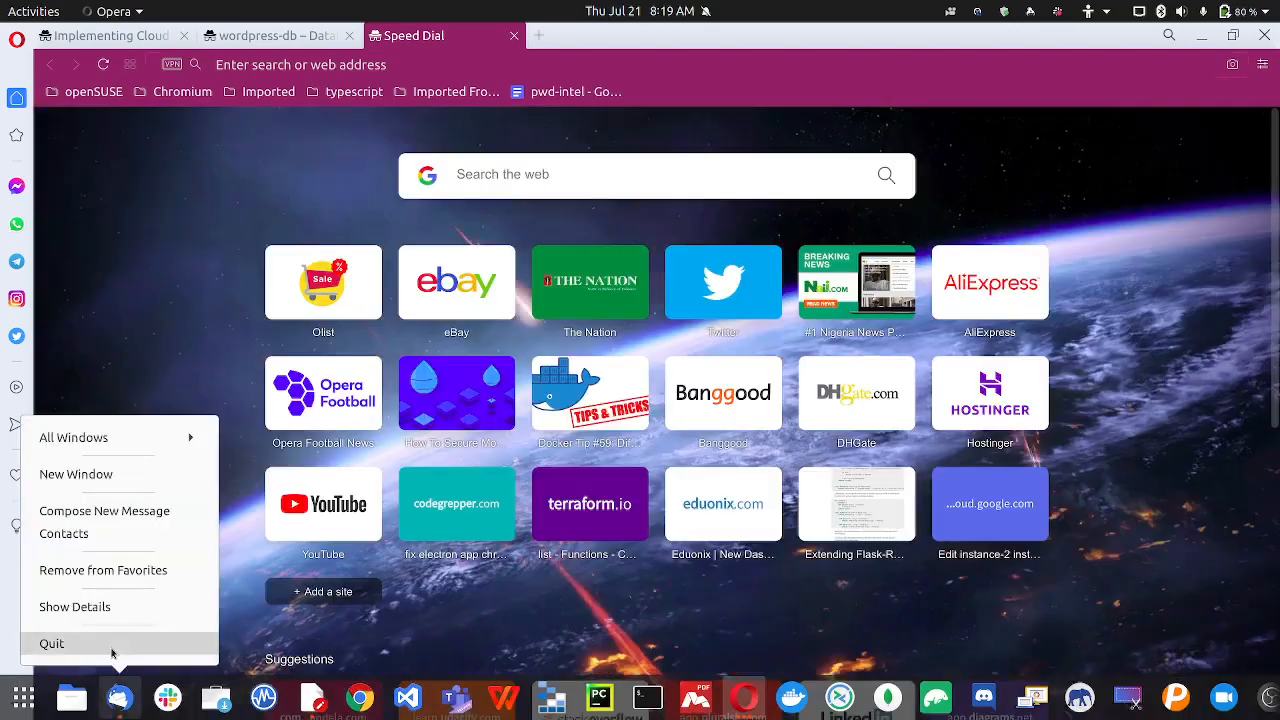
pyautogui.click(111, 652)
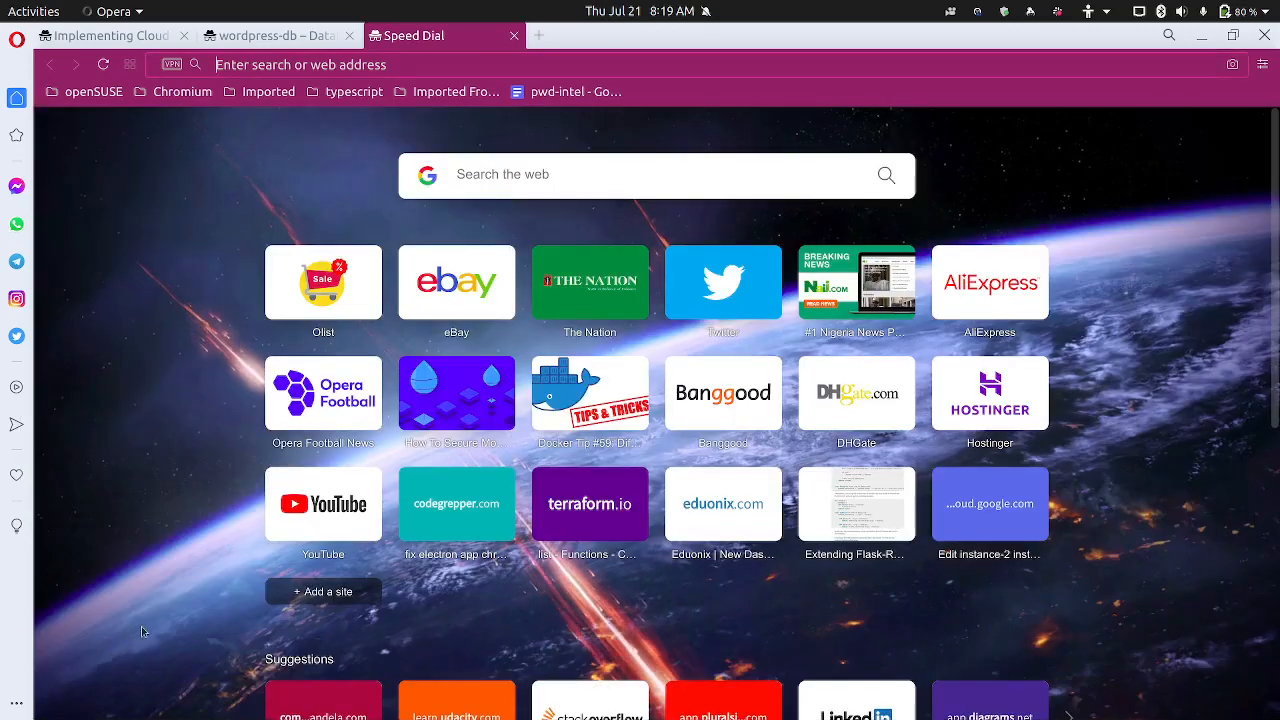
# Load the WordPress site at 34.105.83.31 in the new tab
pyautogui.click(393, 64)
pyautogui.write('34.105.83.31')
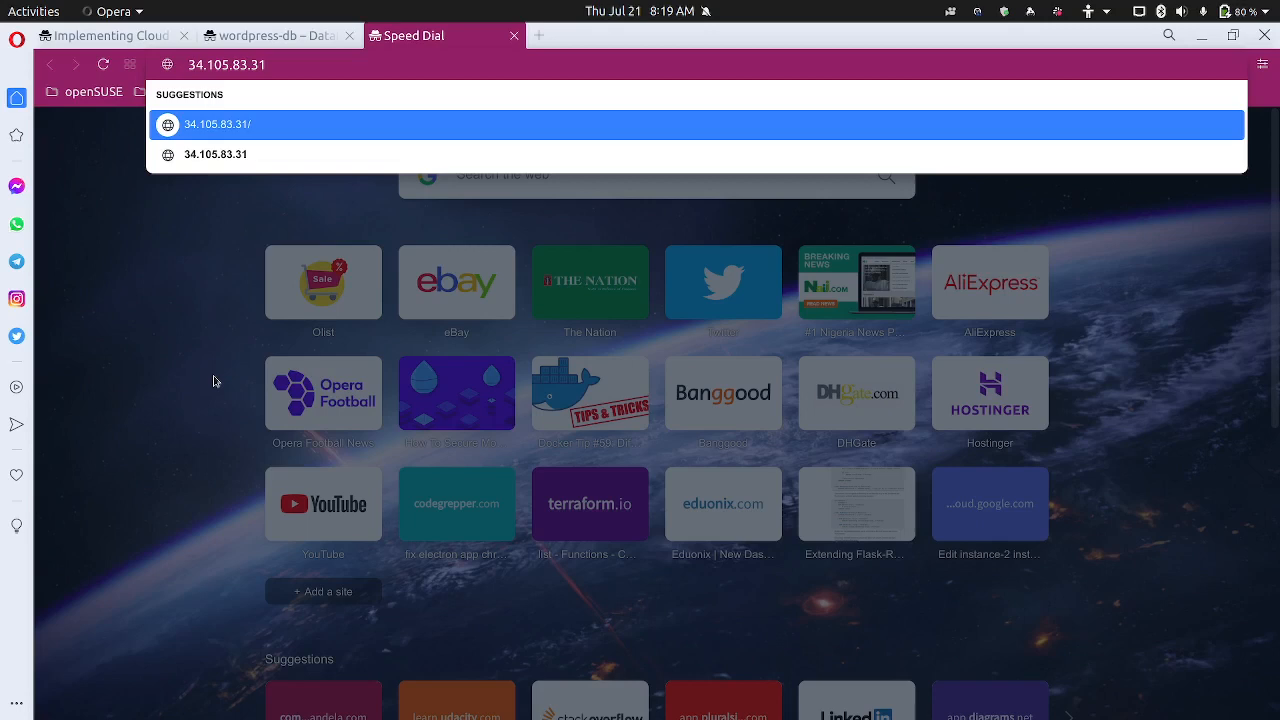
pyautogui.press('Return')
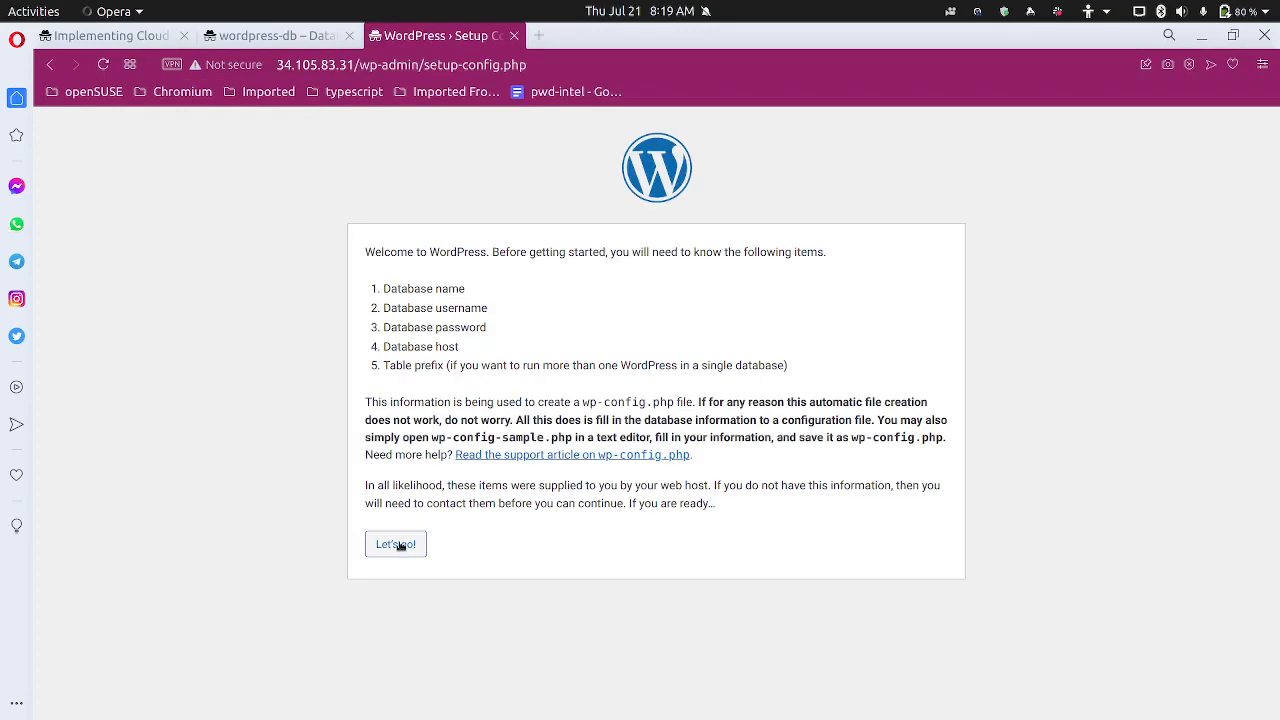
# Start the WordPress setup and change the Database Name to wordpress-db
pyautogui.click(398, 545)
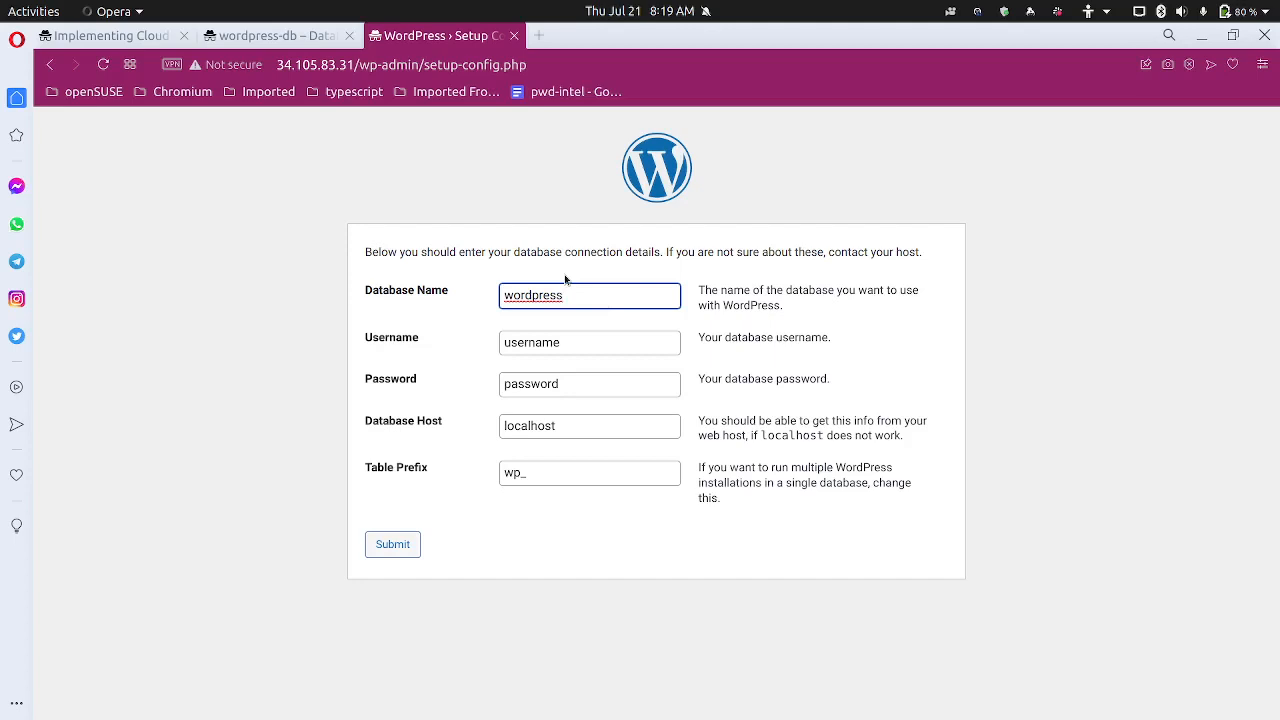
pyautogui.write('-db')
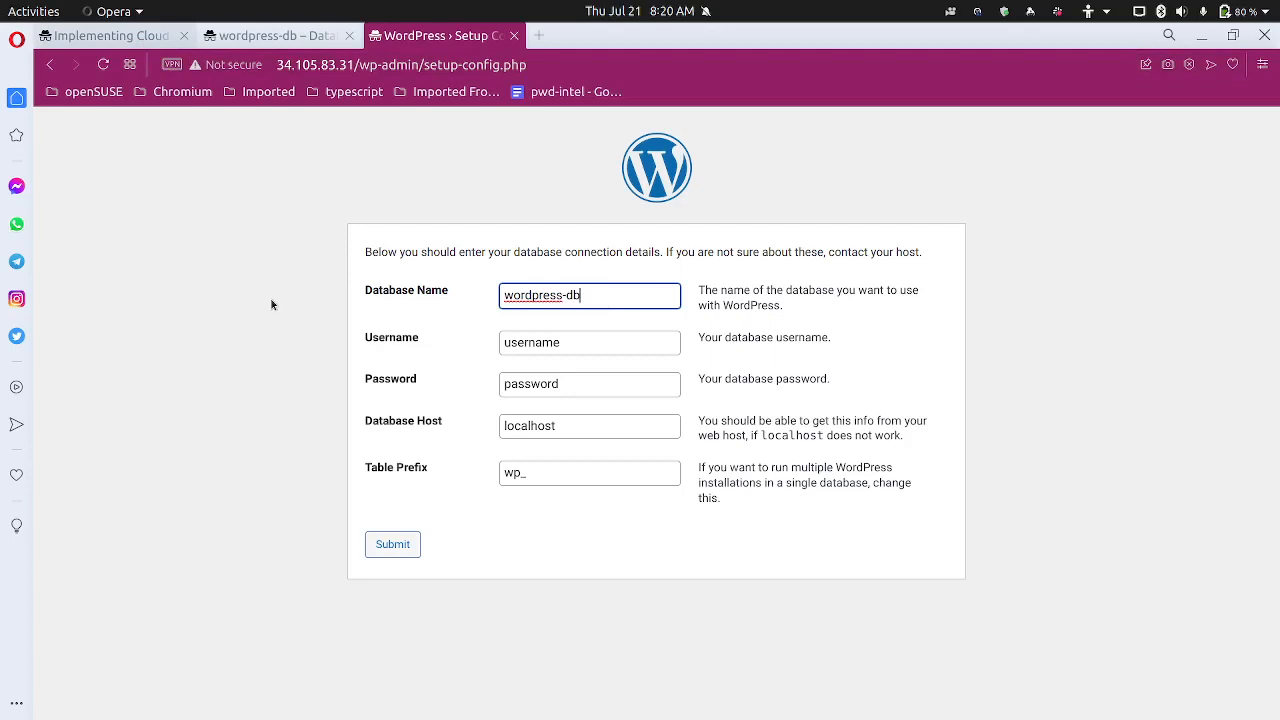
pyautogui.hotkey('ctrl', 'Tab')
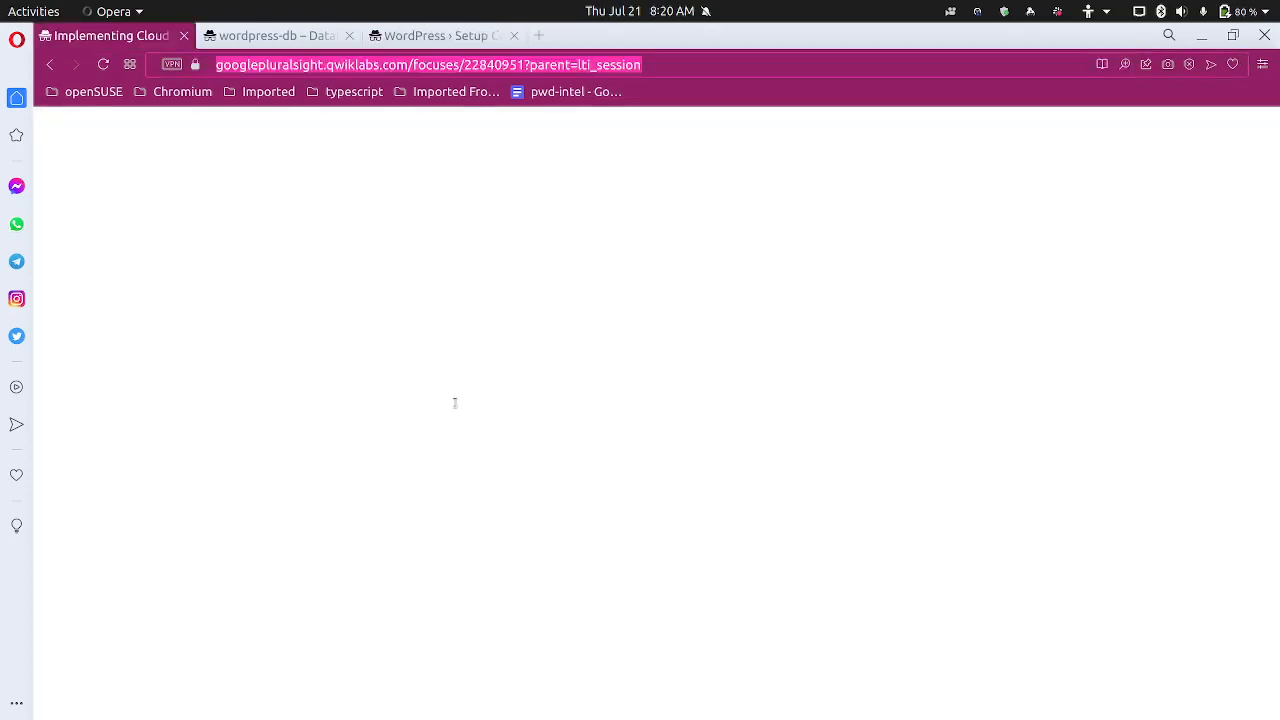
# Scroll to Task 3 step 4's Property/Value table listing username root and host 127.0.0.1
pyautogui.click(822, 70)
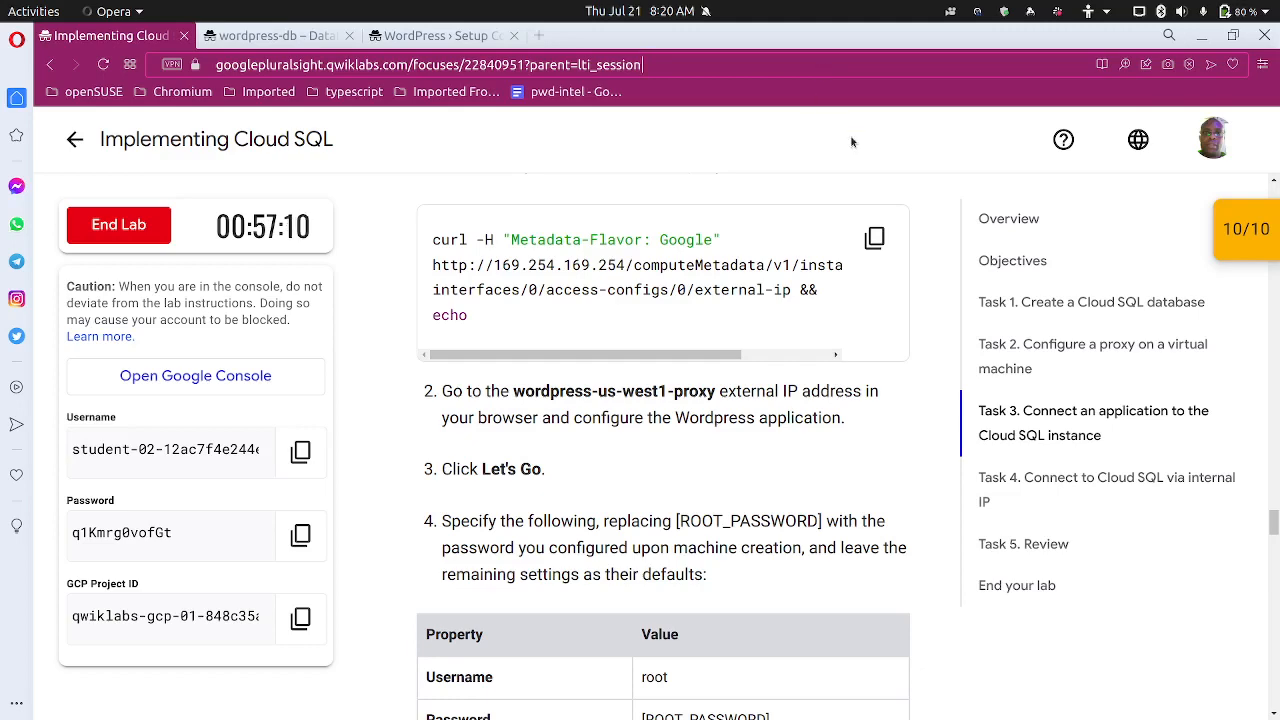
pyautogui.scroll(-3, 650, 405)
pyautogui.scroll(-3, 649, 405)
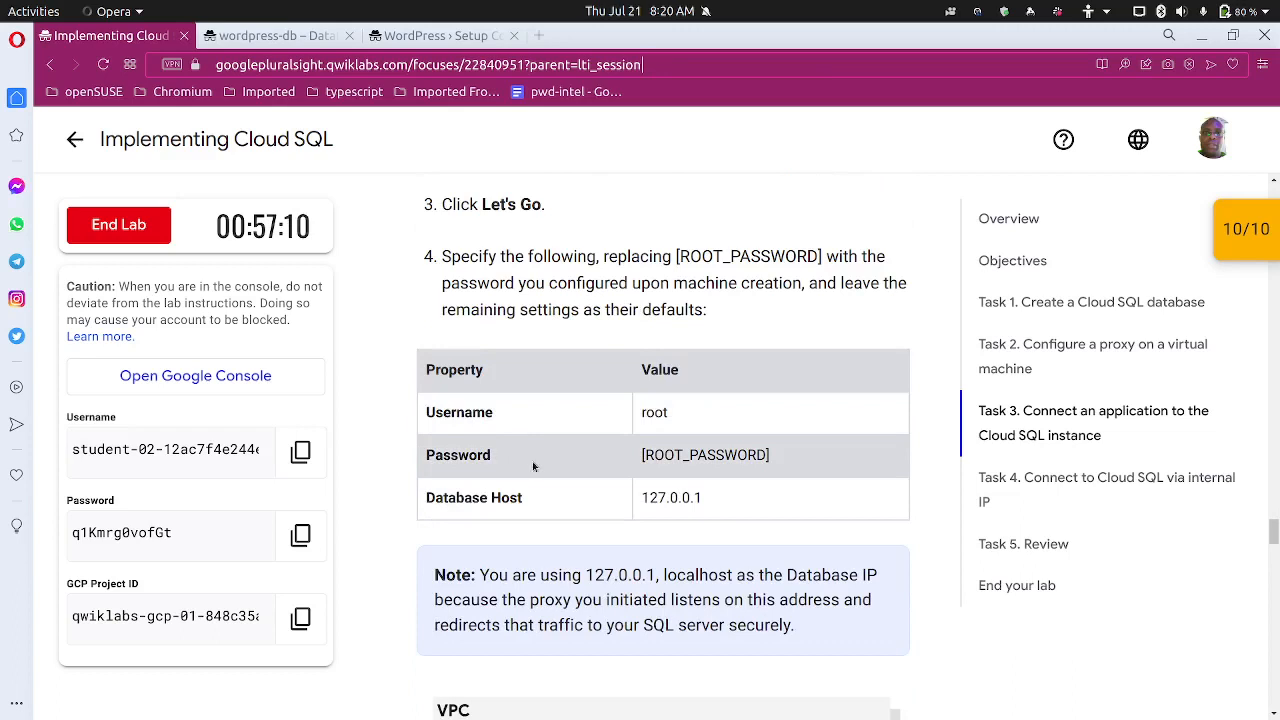
# Enter username root, the root password, and database host 127.0.0.1 in the WordPress form
pyautogui.click(436, 36)
pyautogui.click(545, 342)
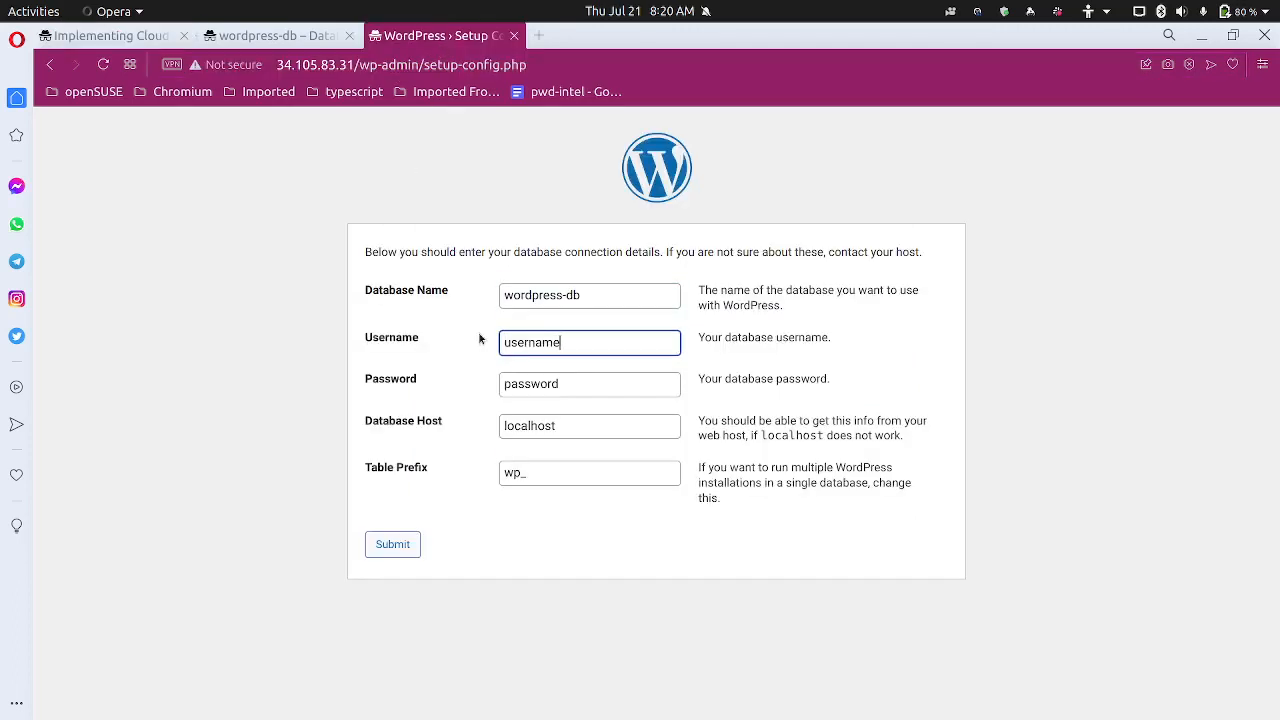
pyautogui.hotkey('ctrl', 'a')
pyautogui.write('root')
pyautogui.press('Tab')
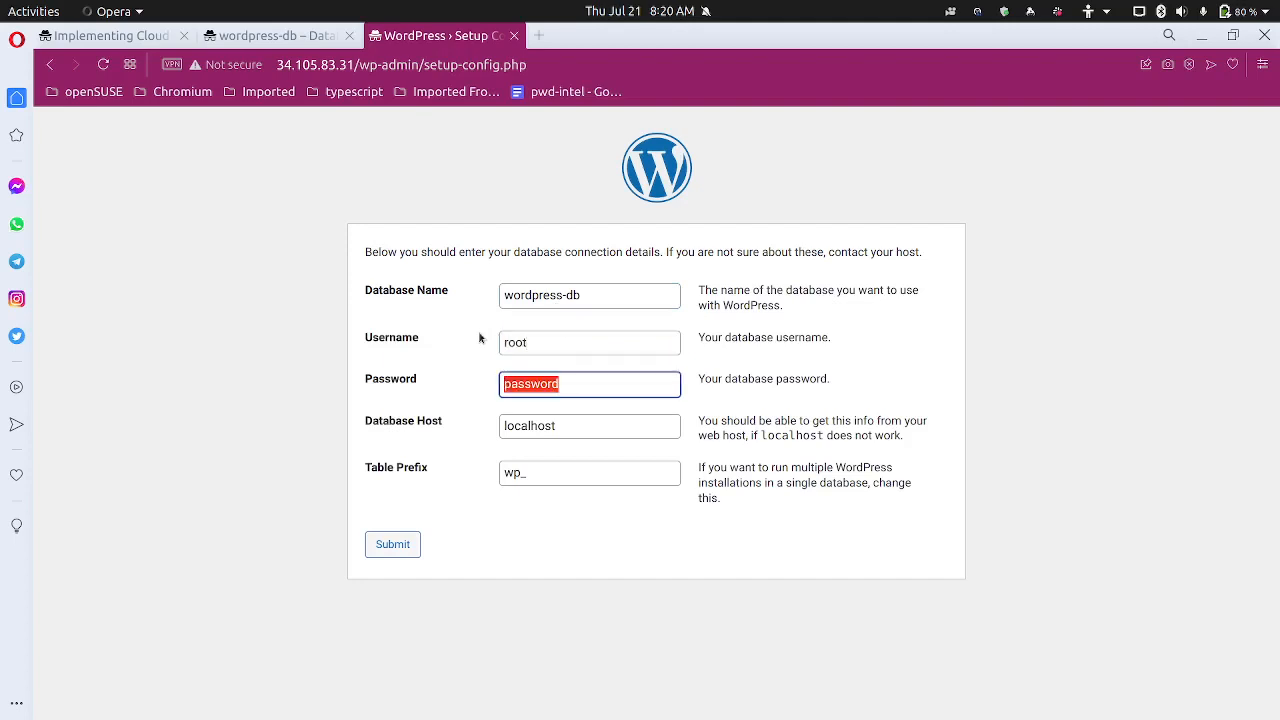
pyautogui.write('a')
pyautogui.write('n')
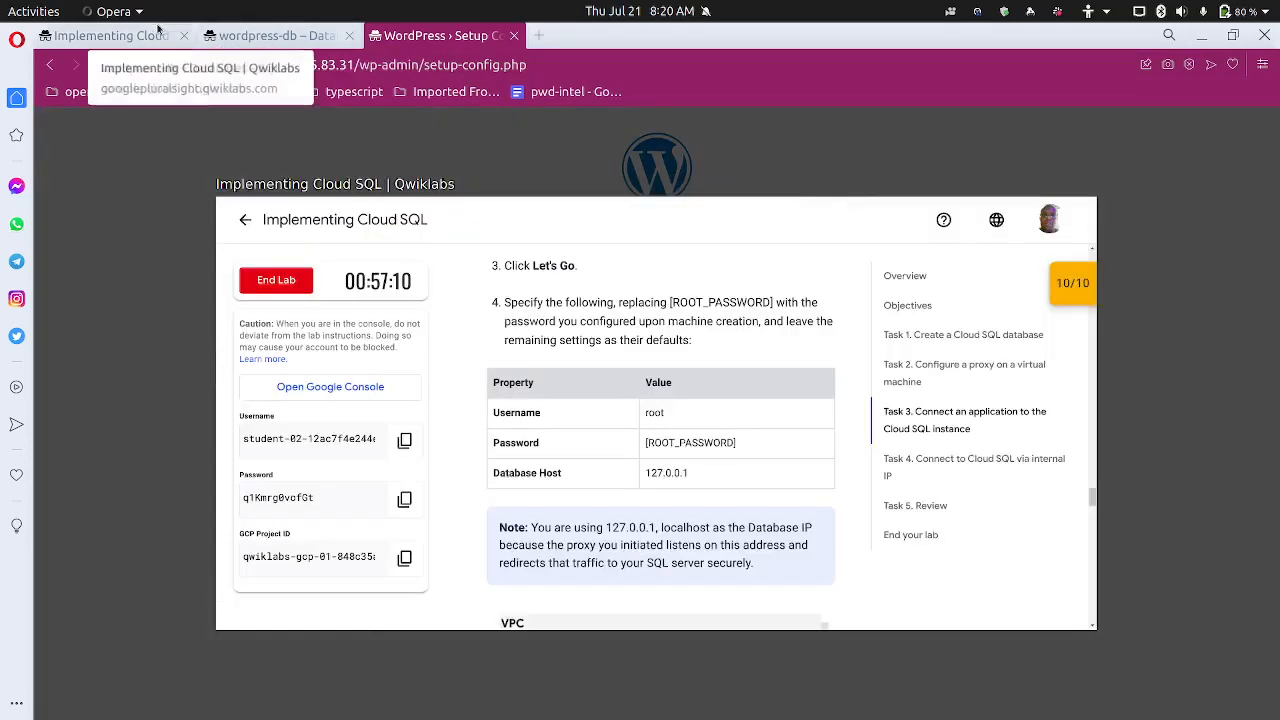
pyautogui.click(110, 36)
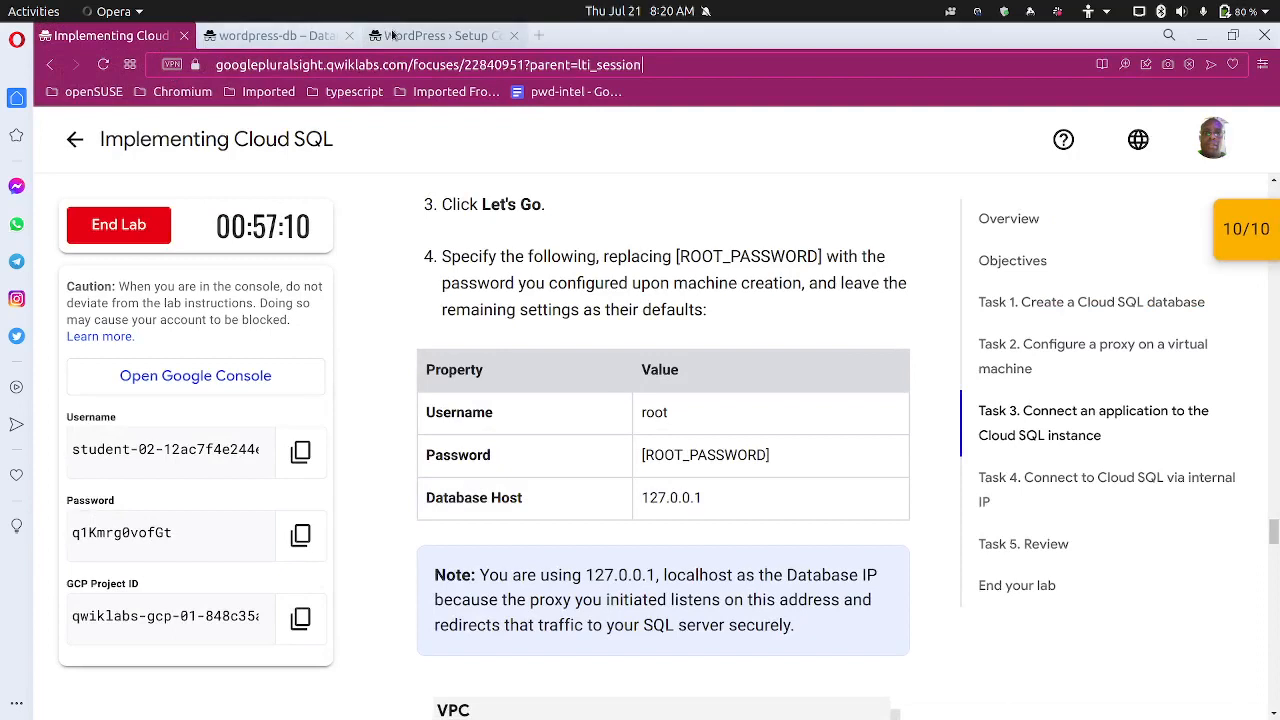
pyautogui.click(440, 36)
pyautogui.press('Tab')
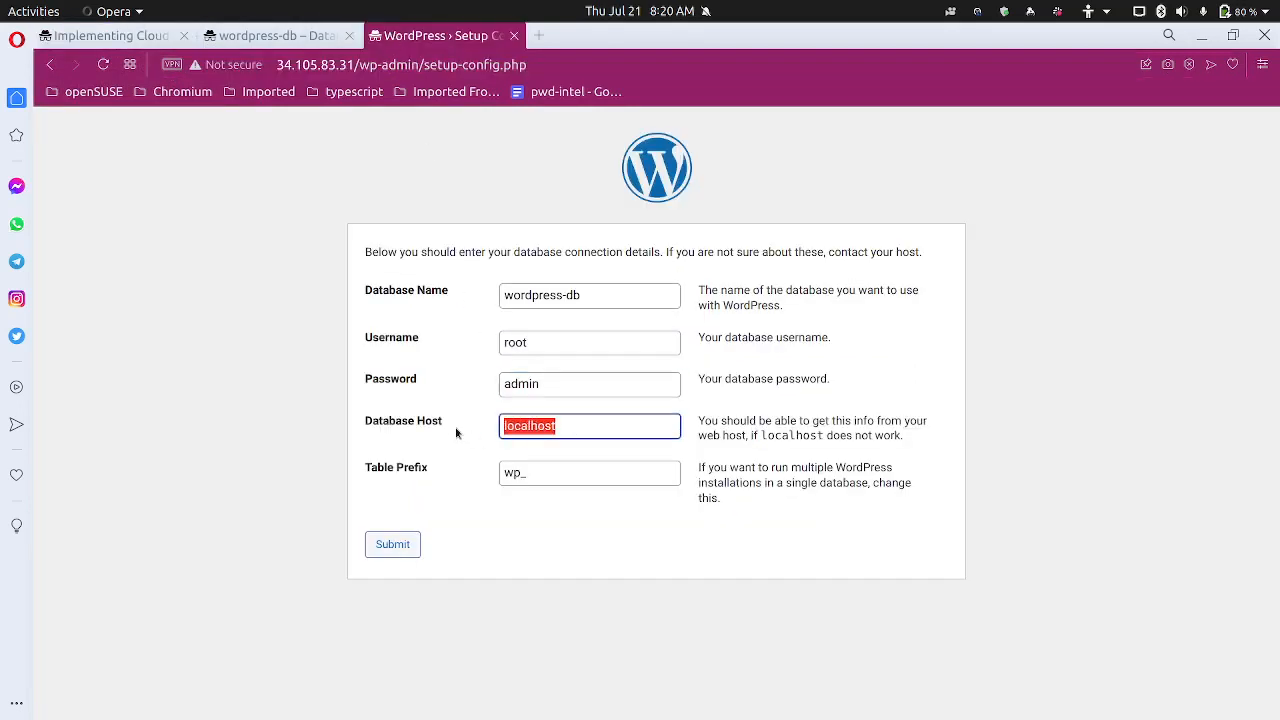
pyautogui.write('127')
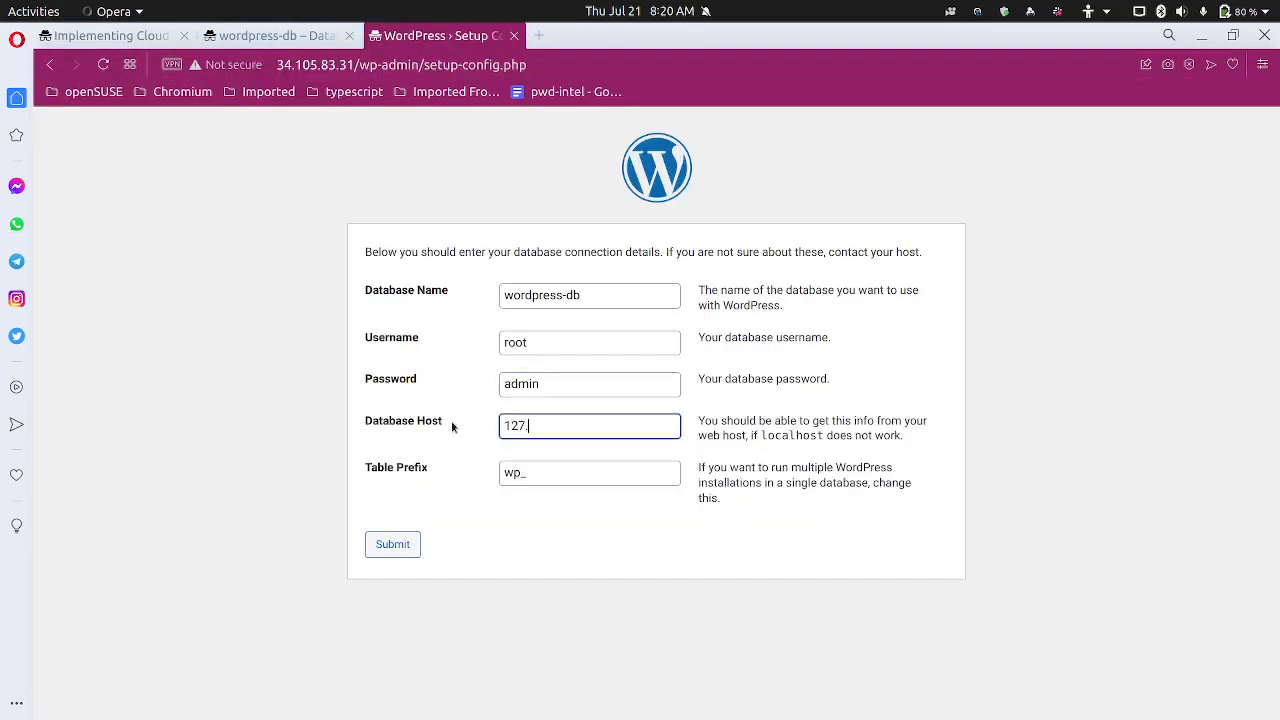
pyautogui.write('.0.0.1')
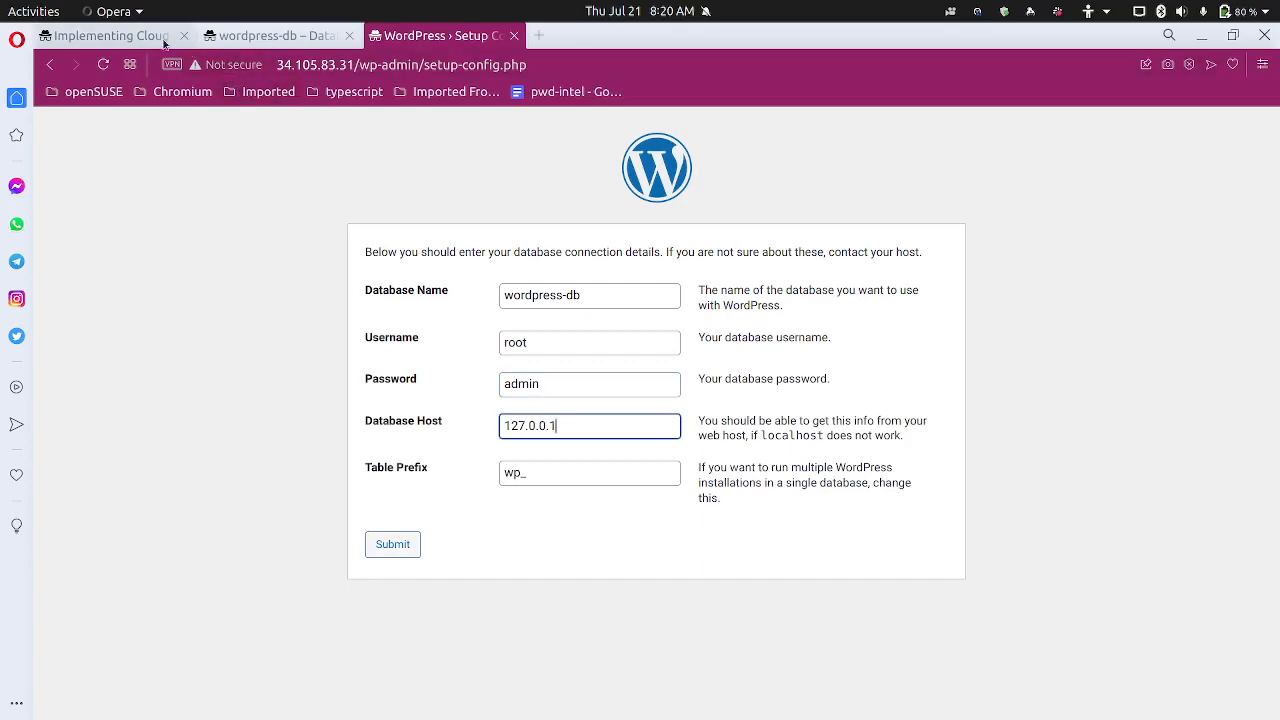
# Read the lab's steps 5–7 on submitting and running the installation, then return to WordPress
pyautogui.click(108, 36)
pyautogui.scroll(-2, 420, 490)
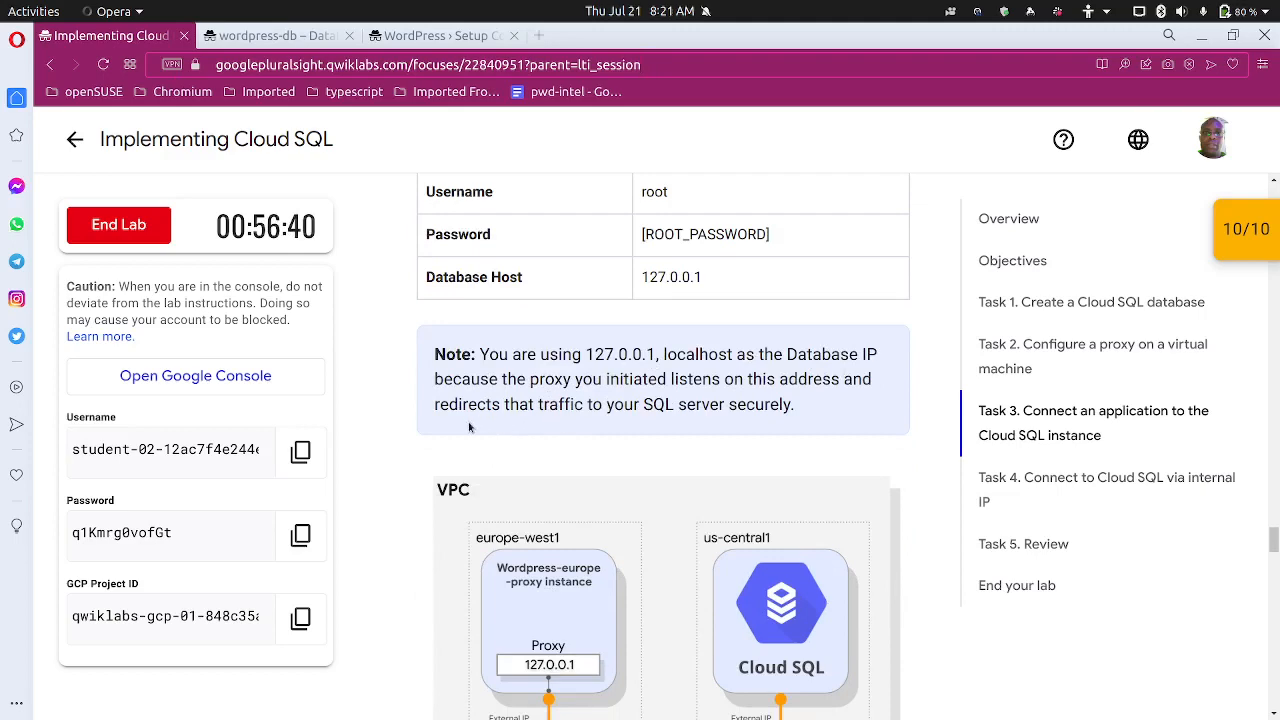
pyautogui.scroll(-2, 469, 427)
pyautogui.scroll(-1, 505, 367)
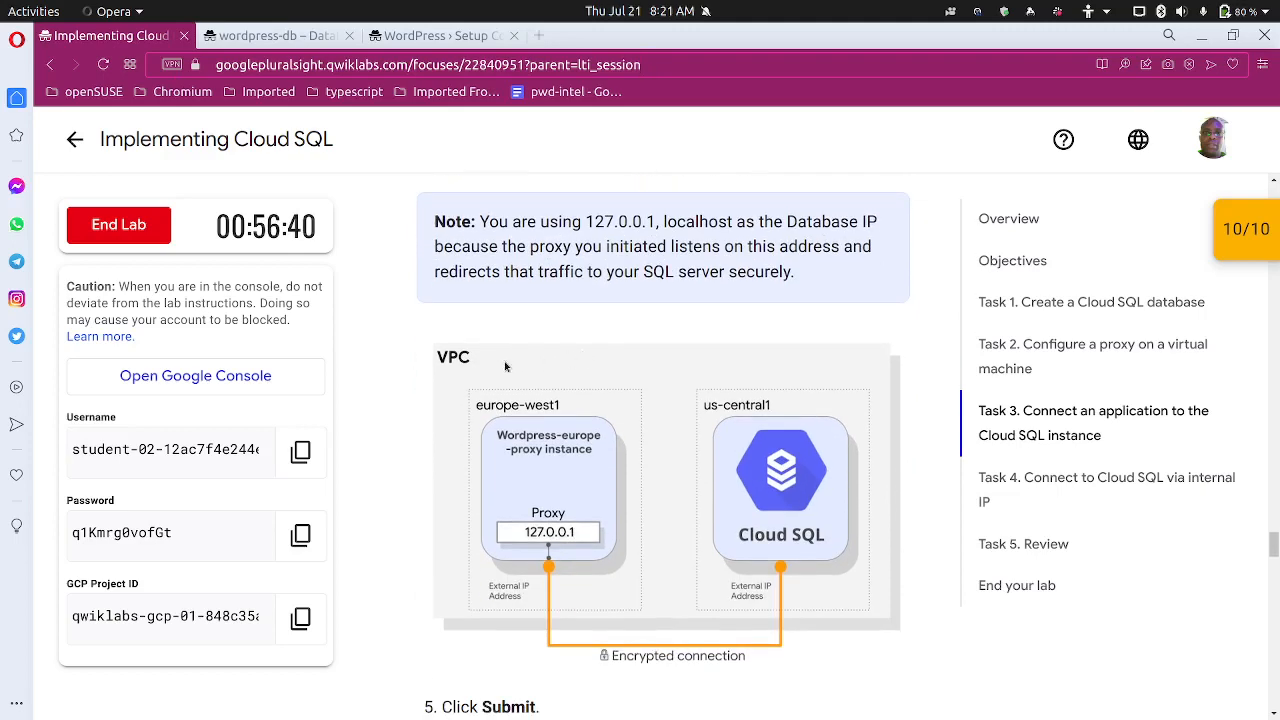
pyautogui.scroll(-3, 505, 367)
pyautogui.scroll(1, 546, 489)
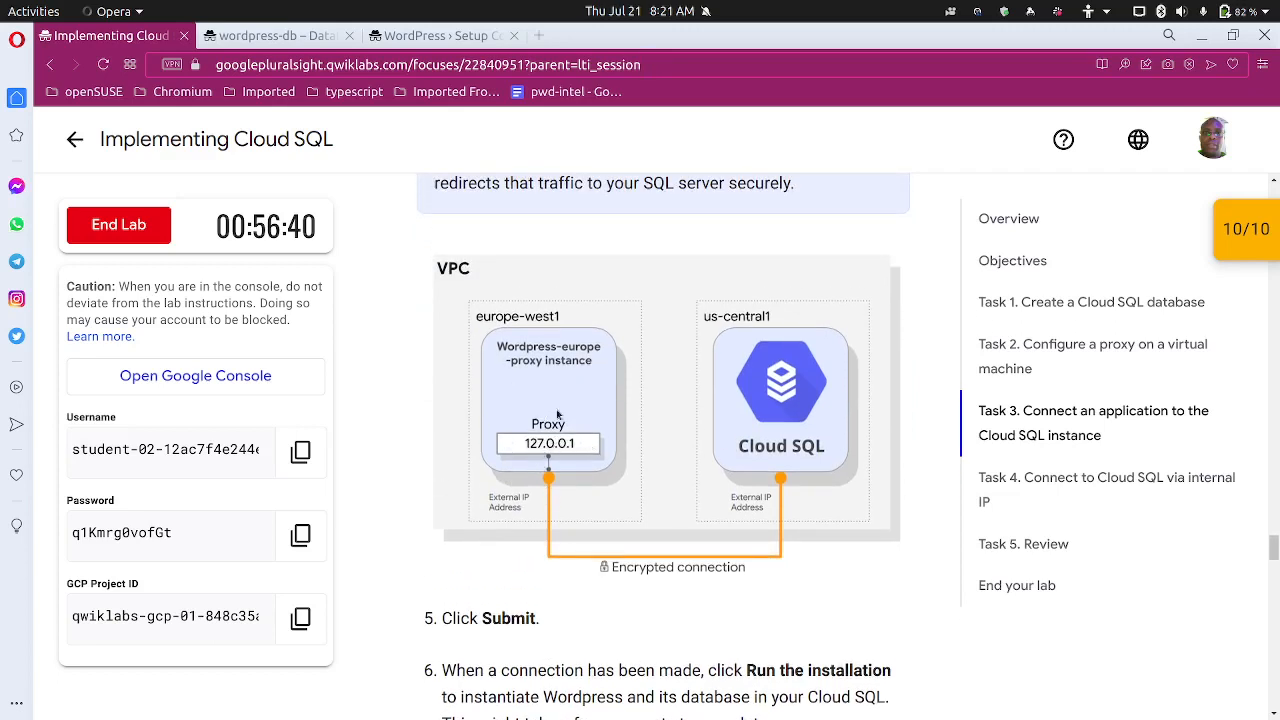
pyautogui.scroll(-3, 643, 480)
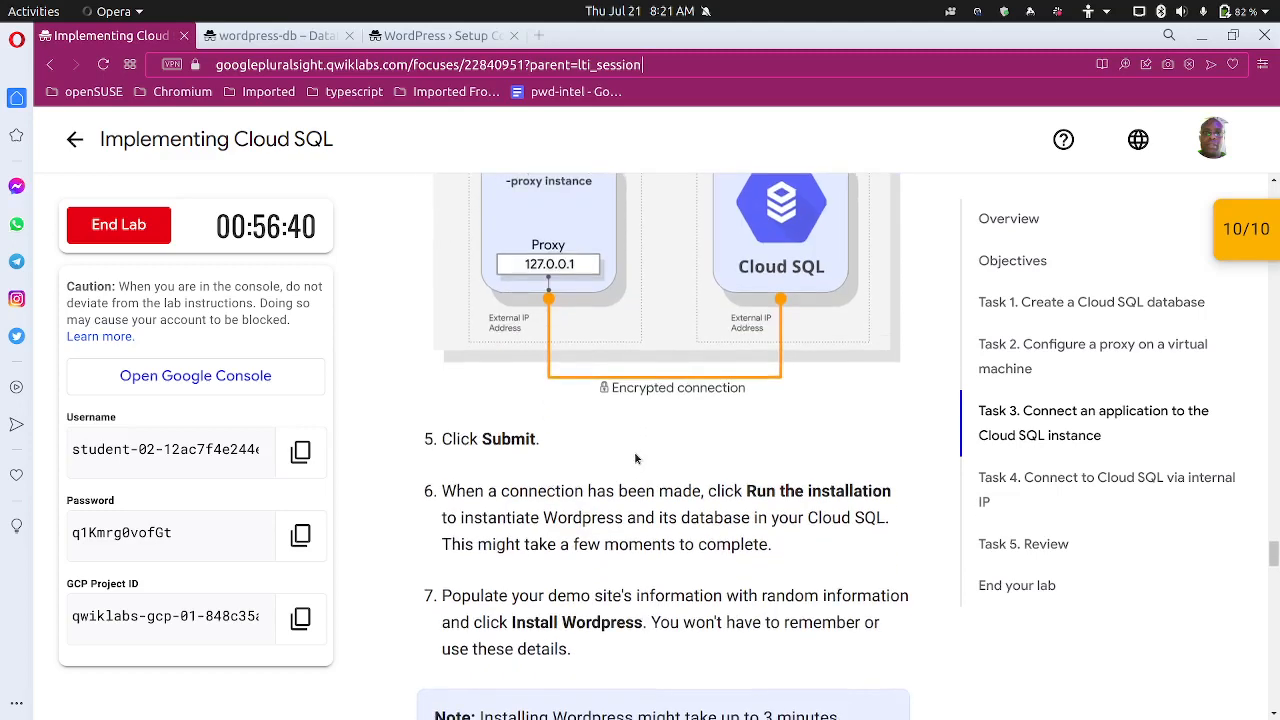
pyautogui.scroll(-1, 634, 458)
pyautogui.click(440, 35)
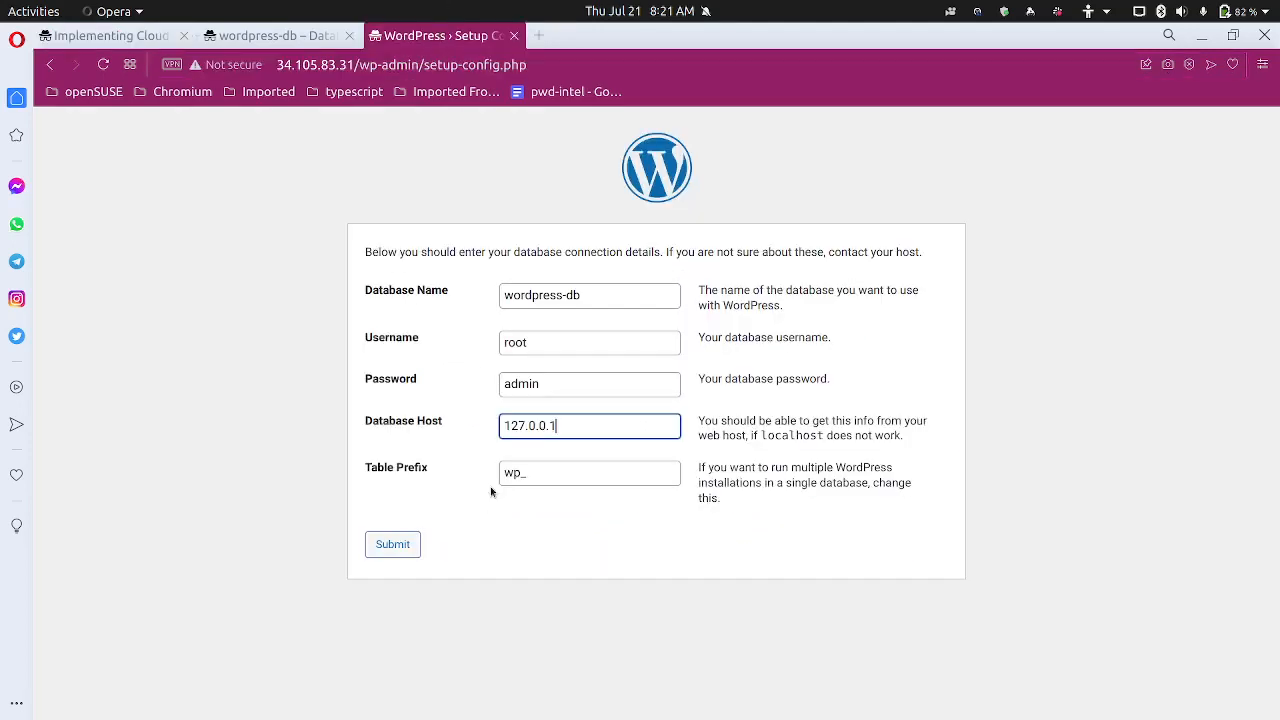
# Submit the connection details, retry after the 'Cannot select database' error, and return to the lab
pyautogui.click(403, 546)
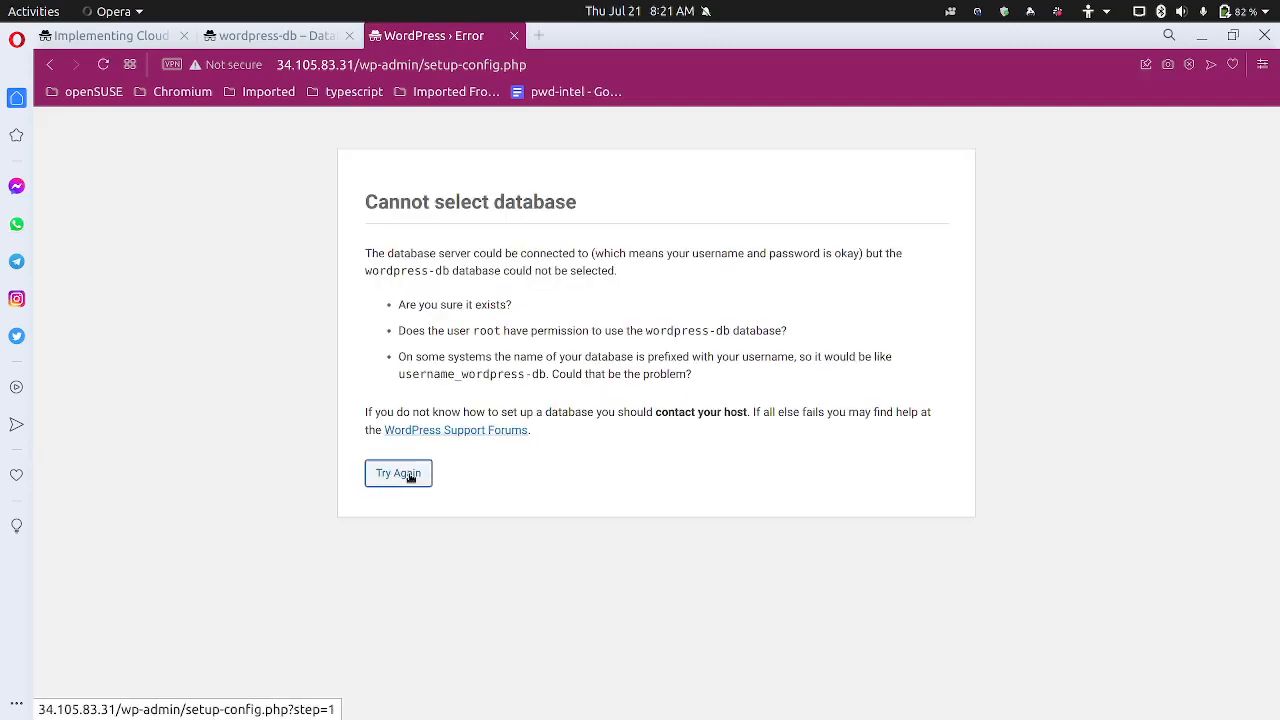
pyautogui.click(414, 476)
pyautogui.click(100, 35)
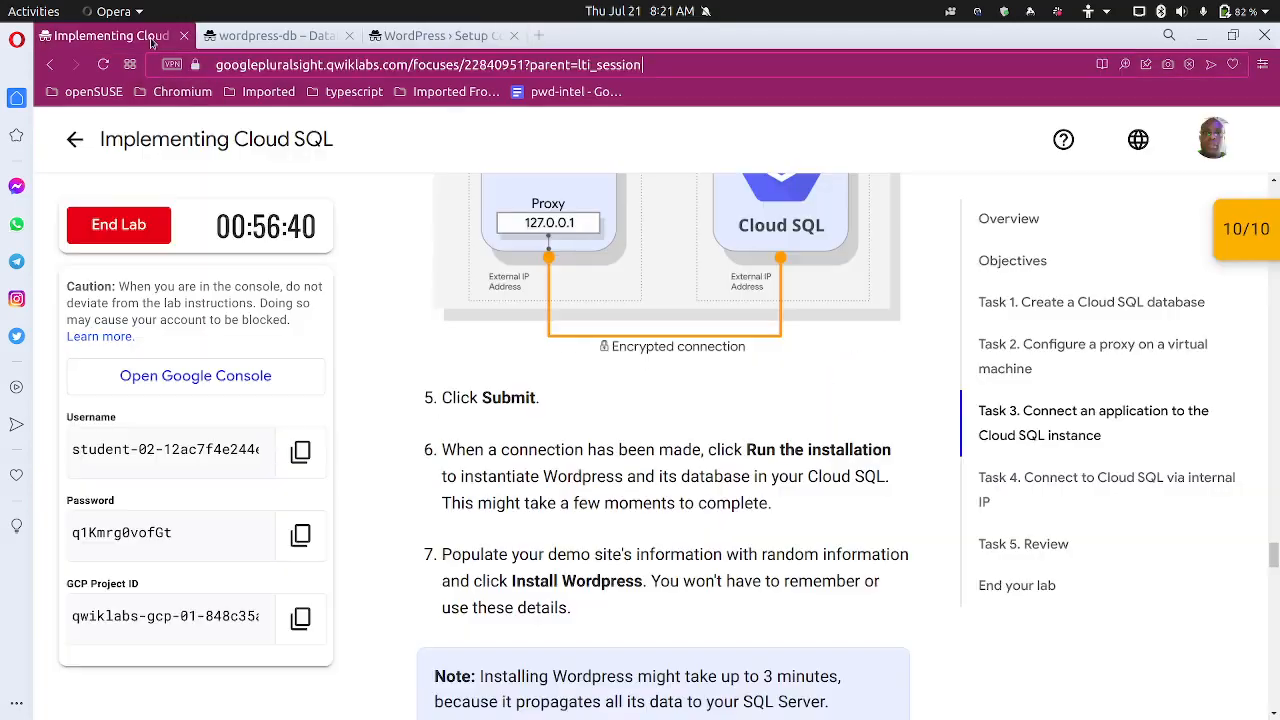
# Scroll the Qwiklabs instructions, briefly checking the WordPress setup configuration page
pyautogui.scroll(5, 386, 326)
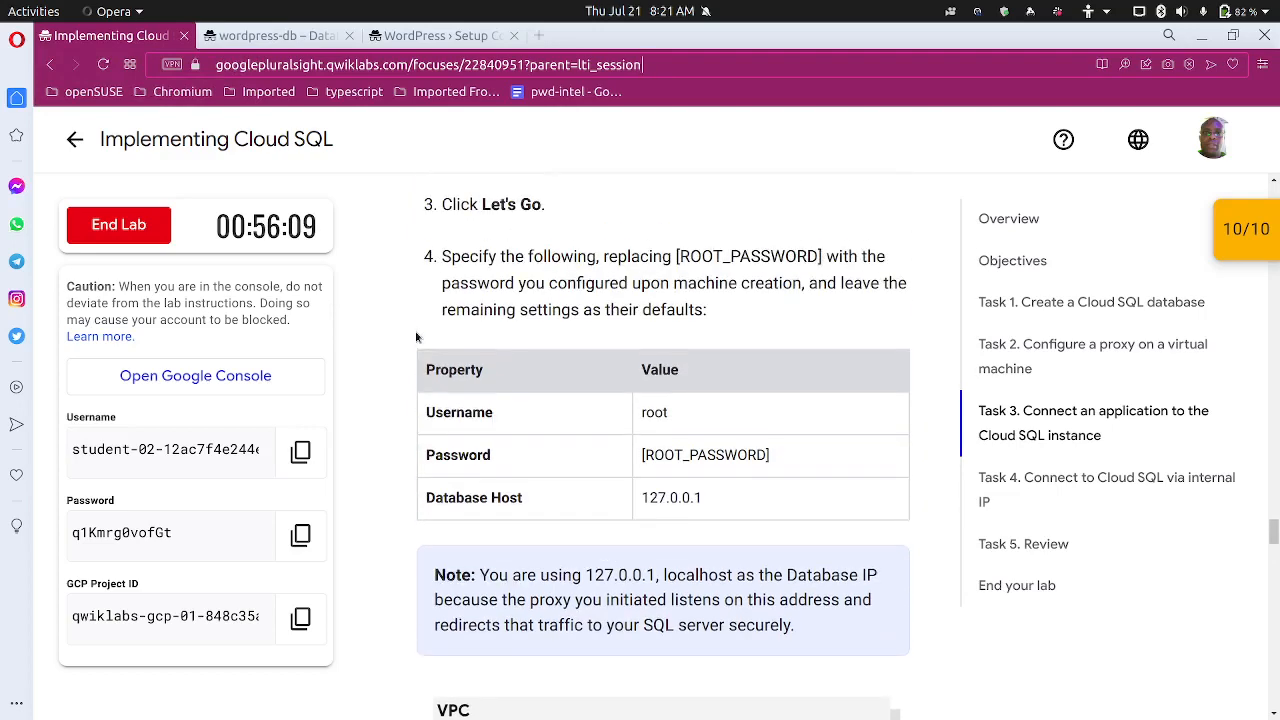
pyautogui.scroll(3, 400, 331)
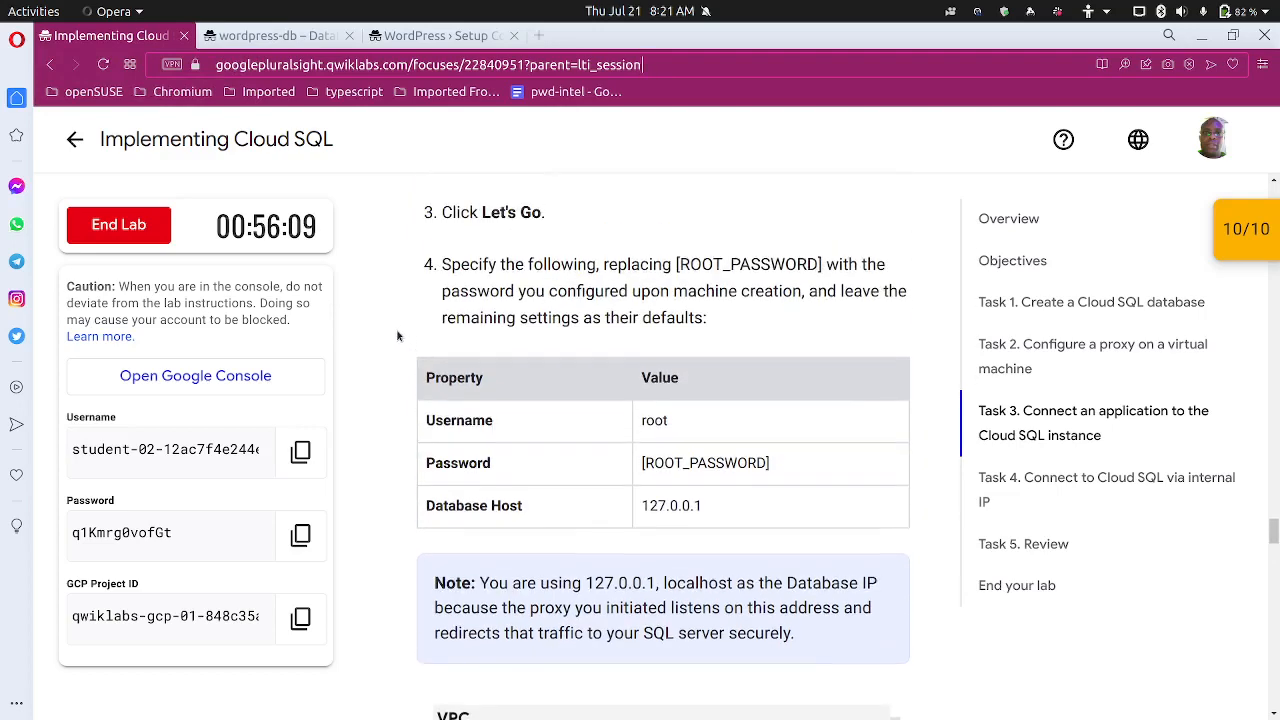
pyautogui.scroll(-2, 396, 329)
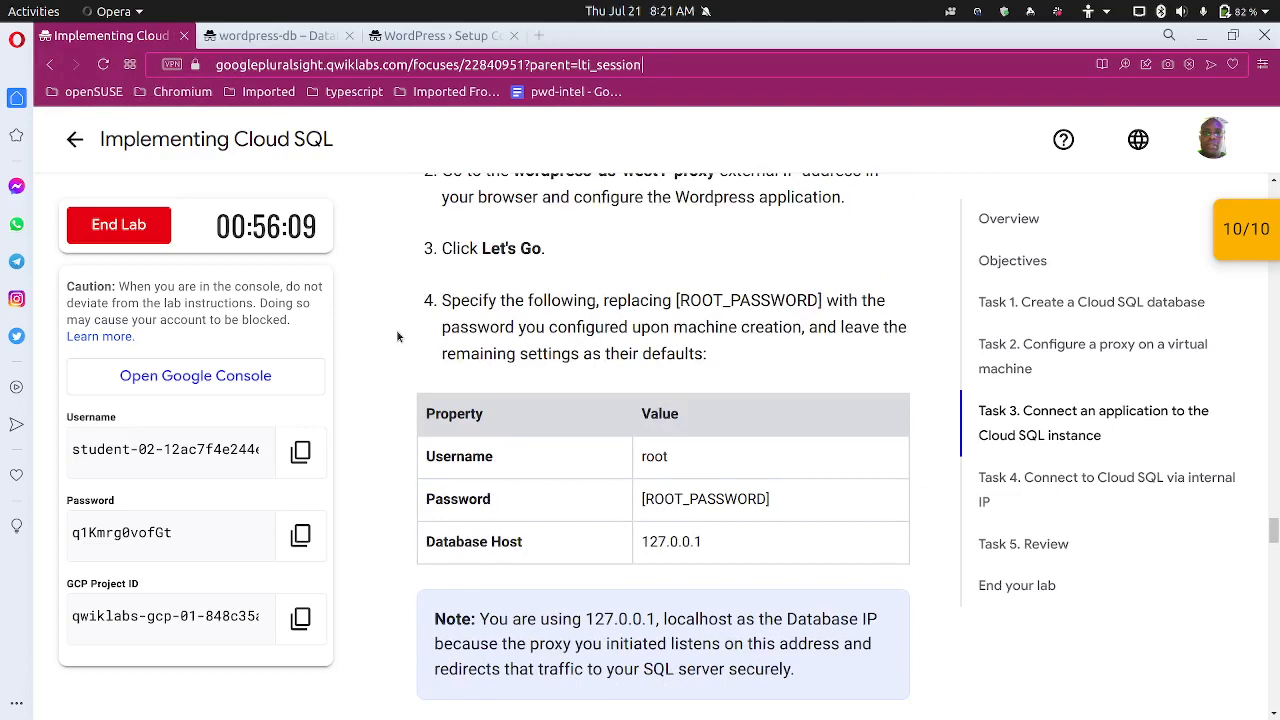
pyautogui.scroll(1, 397, 337)
pyautogui.click(412, 40)
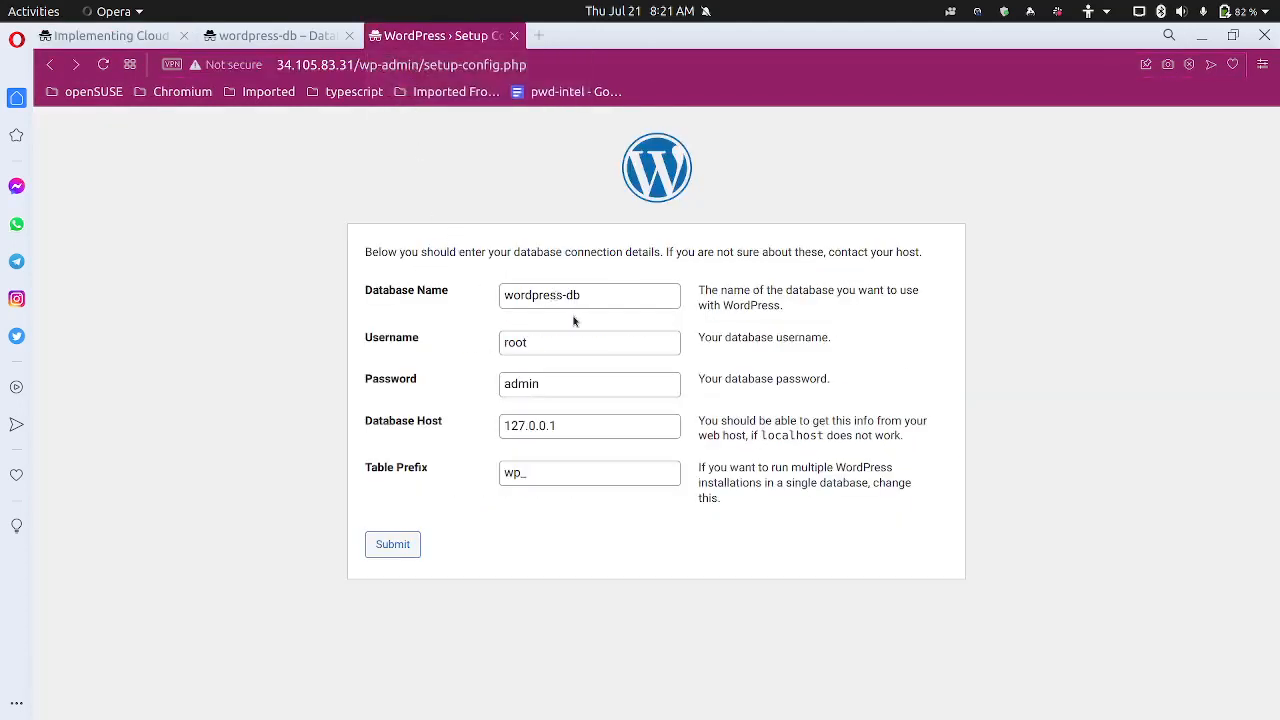
pyautogui.click(125, 40)
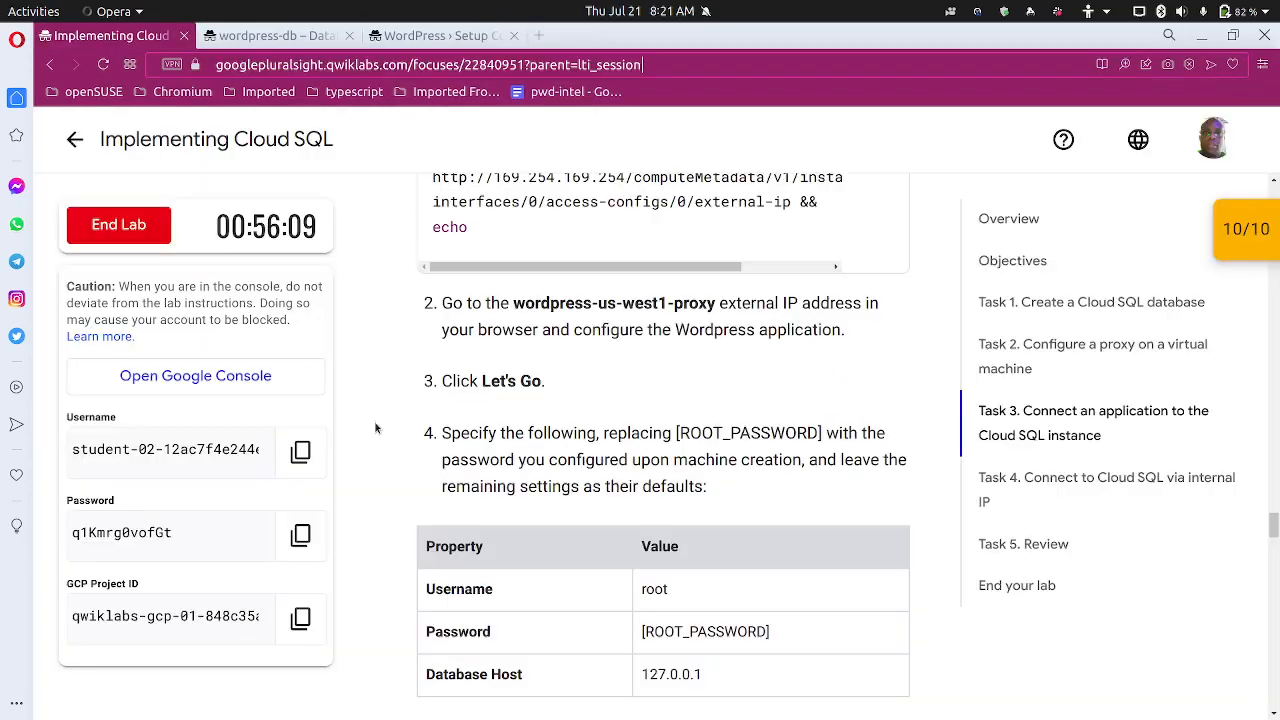
# Scroll through Tasks 2 and 3 to step 8's required database name, wordpress
pyautogui.scroll(7, 382, 418)
pyautogui.scroll(-5, 382, 418)
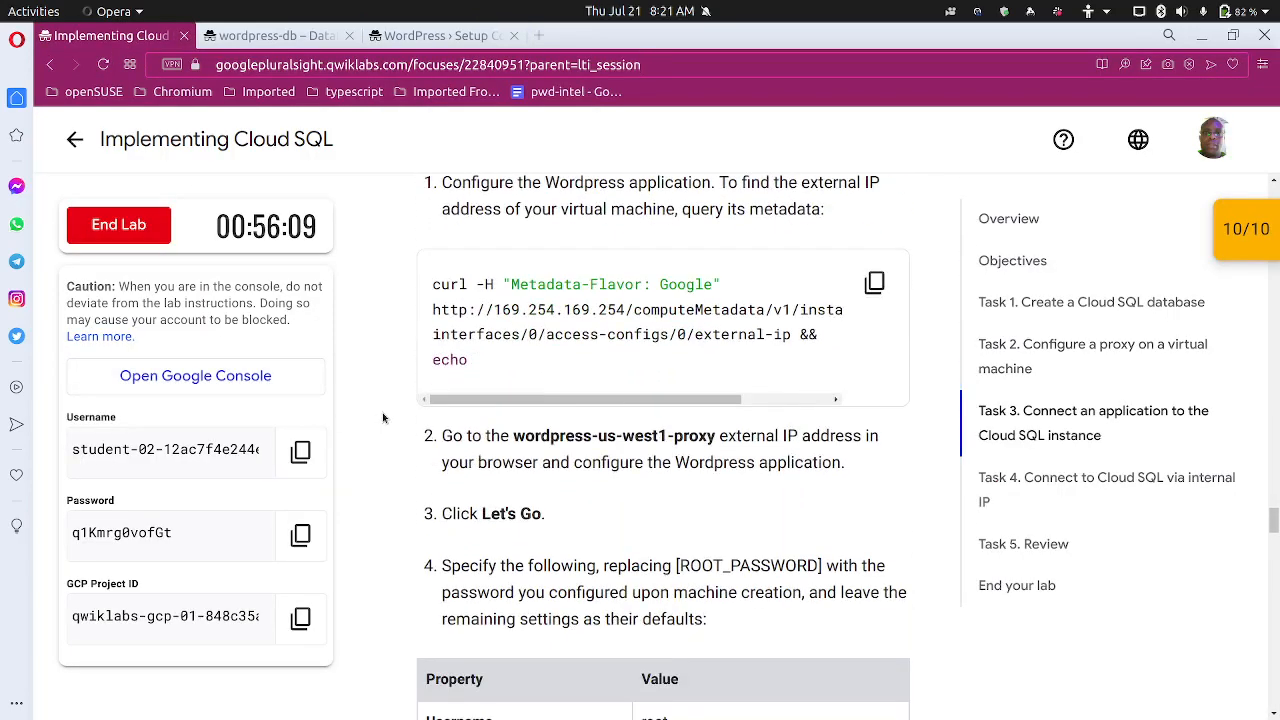
pyautogui.scroll(8, 382, 418)
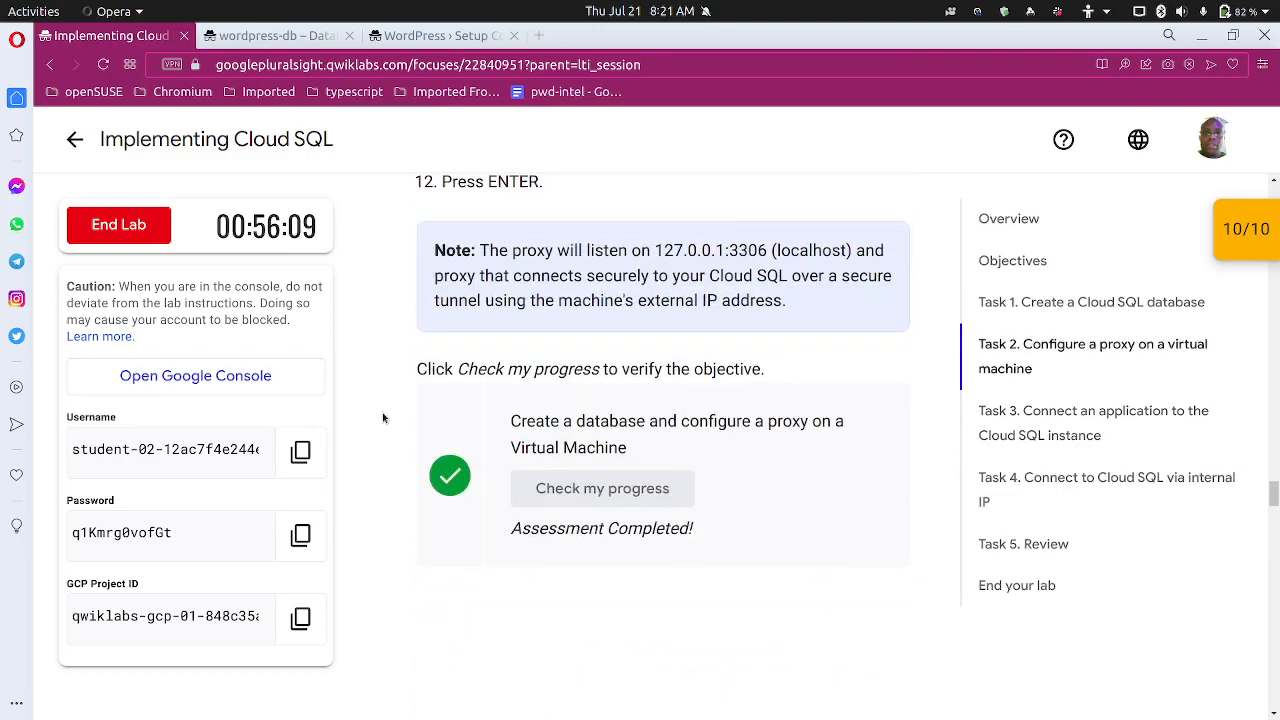
pyautogui.scroll(5, 382, 418)
pyautogui.scroll(7, 382, 418)
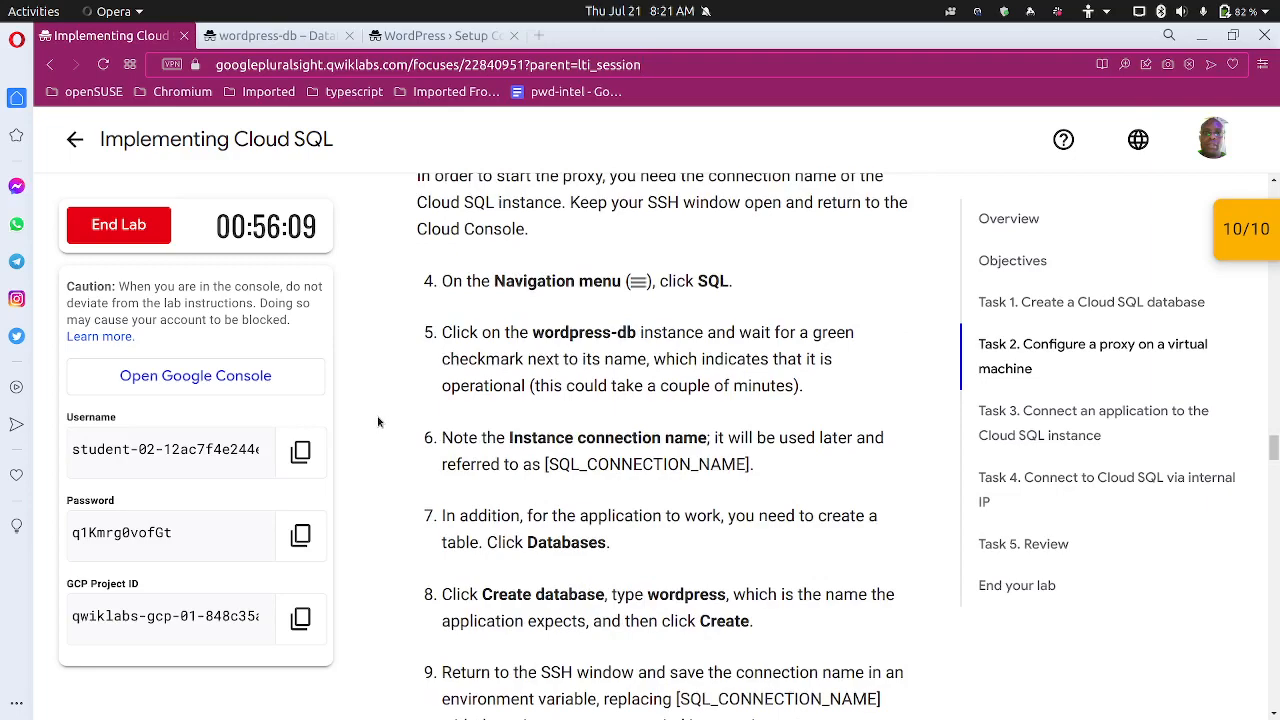
pyautogui.scroll(2, 379, 421)
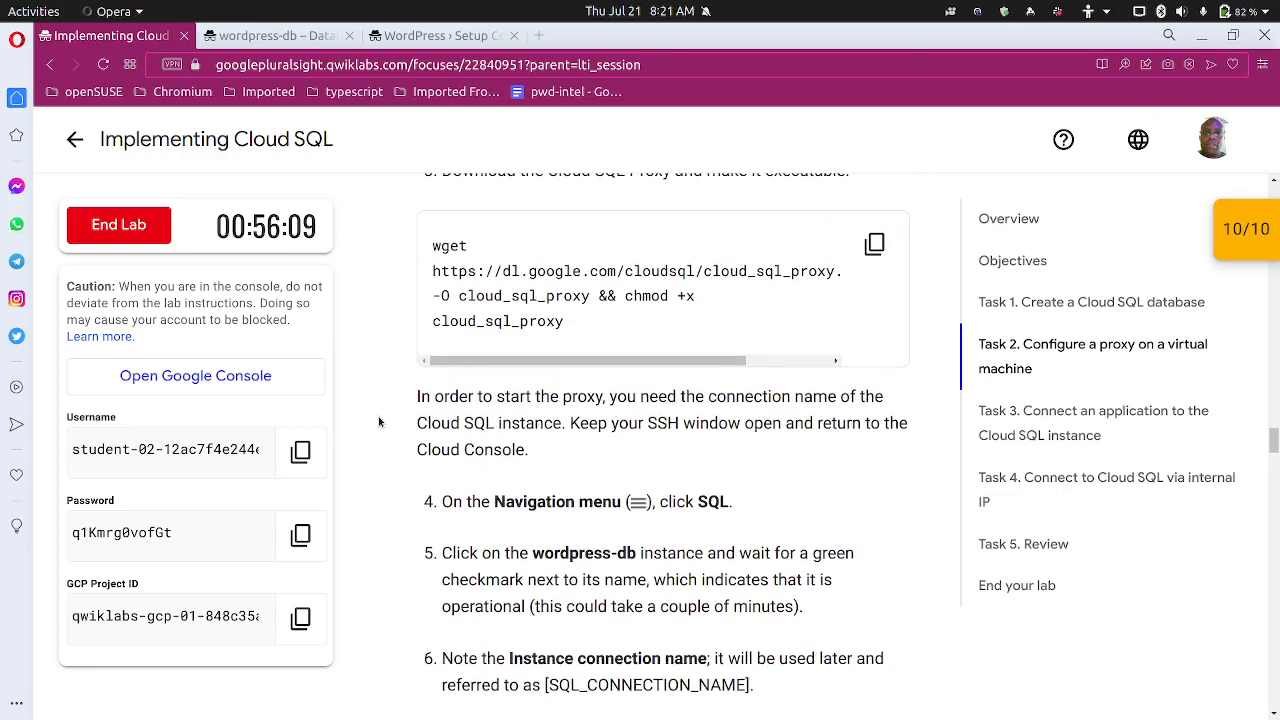
pyautogui.scroll(6, 379, 421)
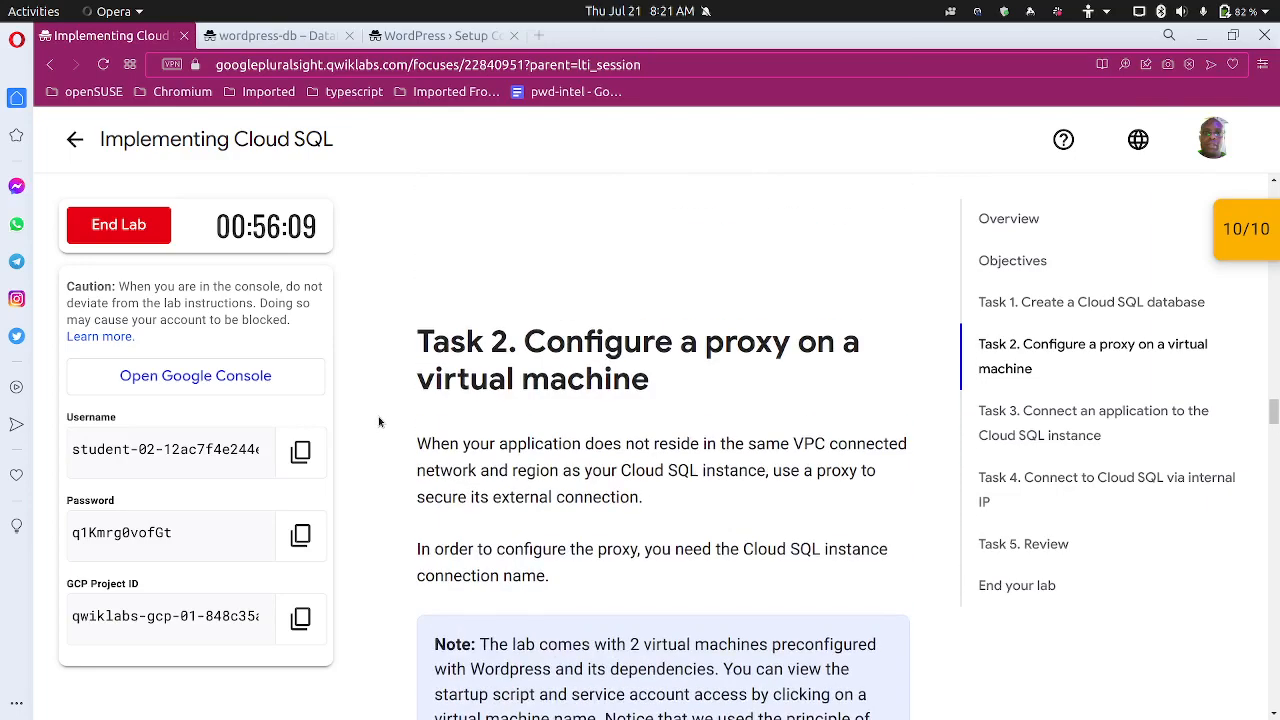
pyautogui.scroll(10, 379, 421)
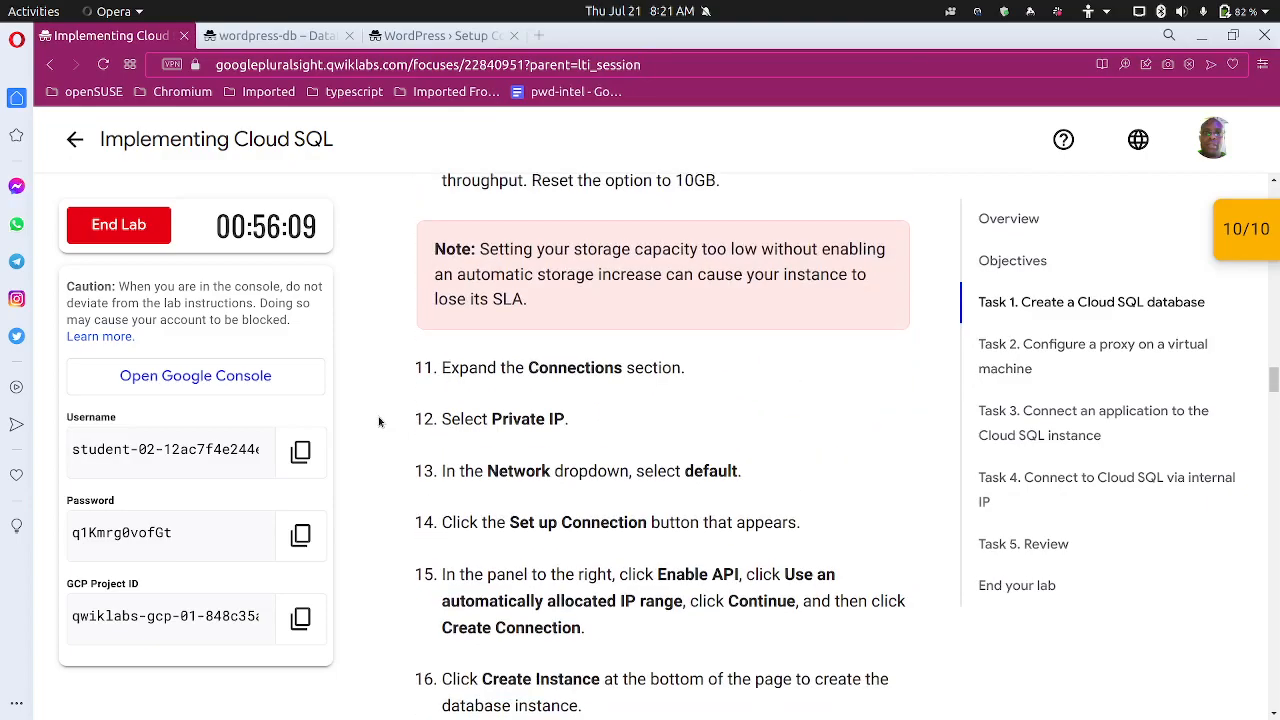
pyautogui.scroll(8, 379, 421)
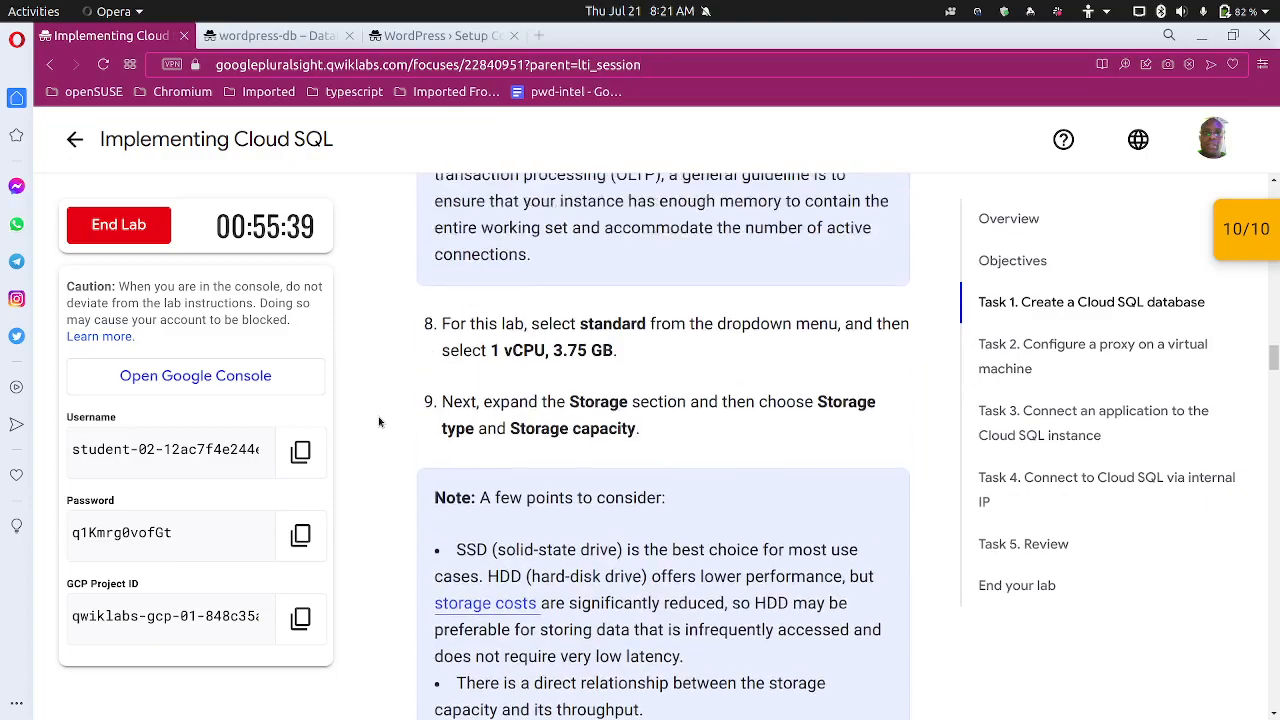
pyautogui.scroll(-12, 378, 421)
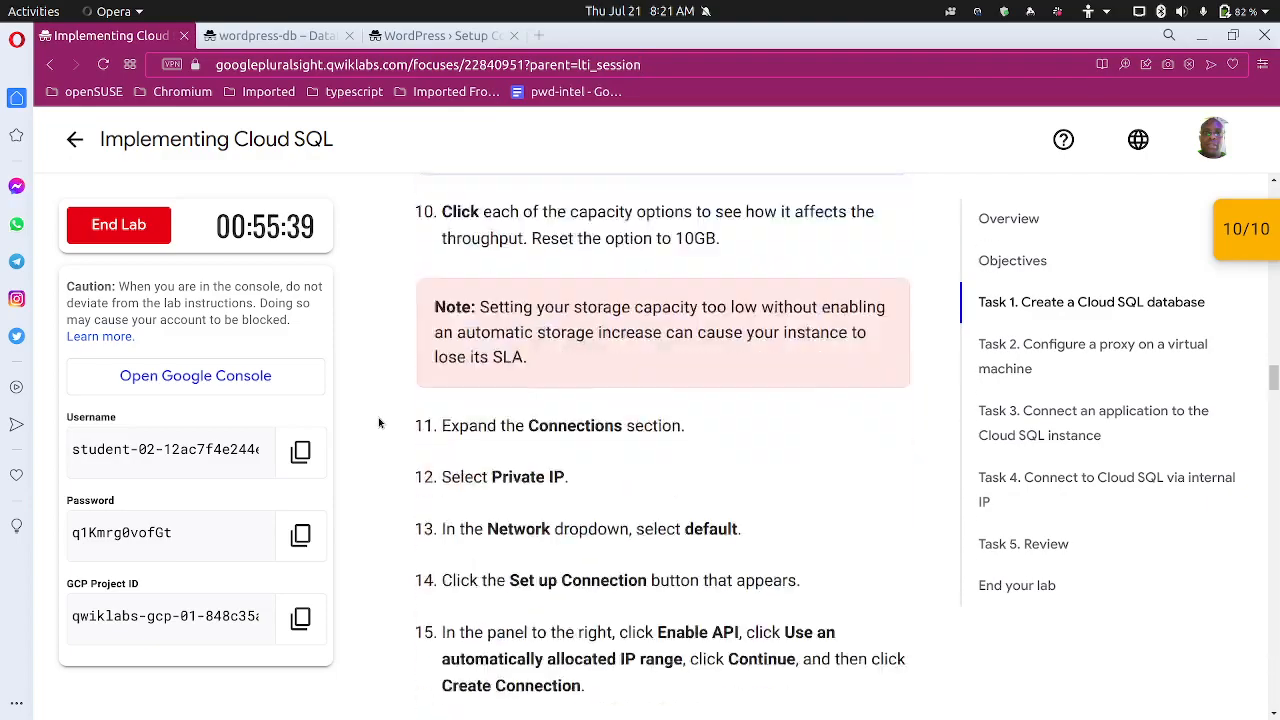
pyautogui.scroll(-11, 378, 421)
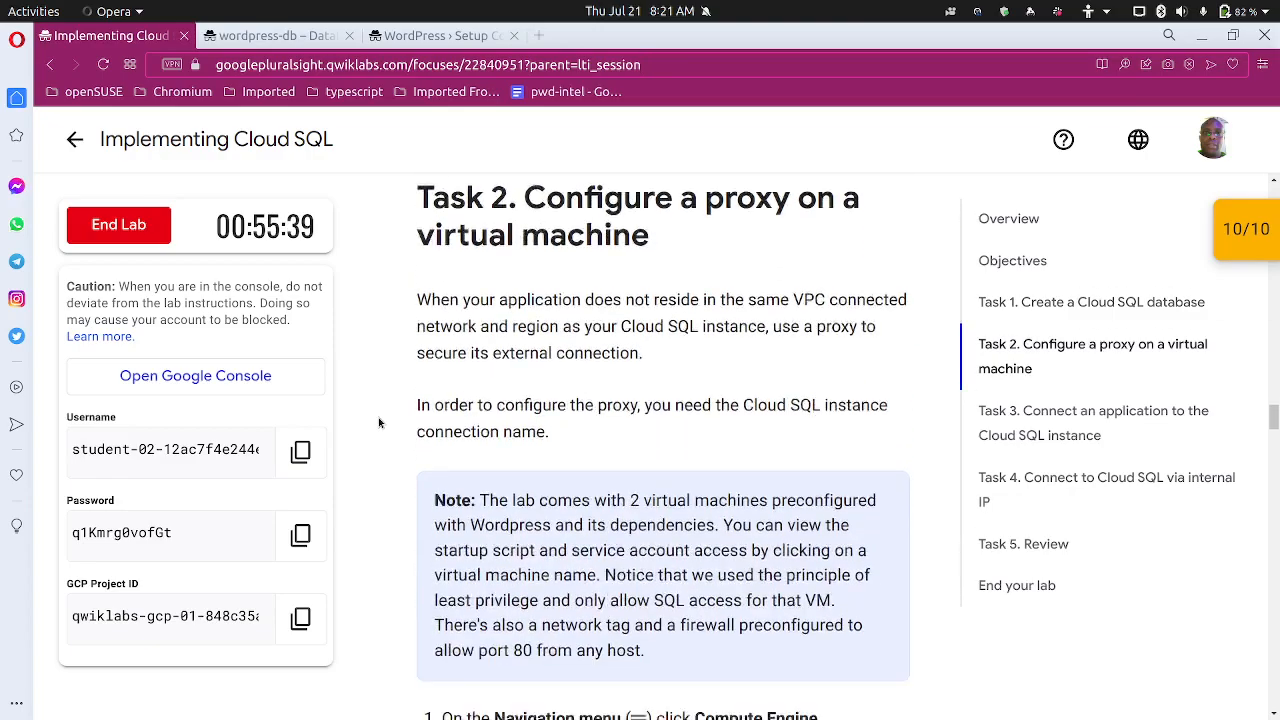
pyautogui.scroll(-6, 378, 421)
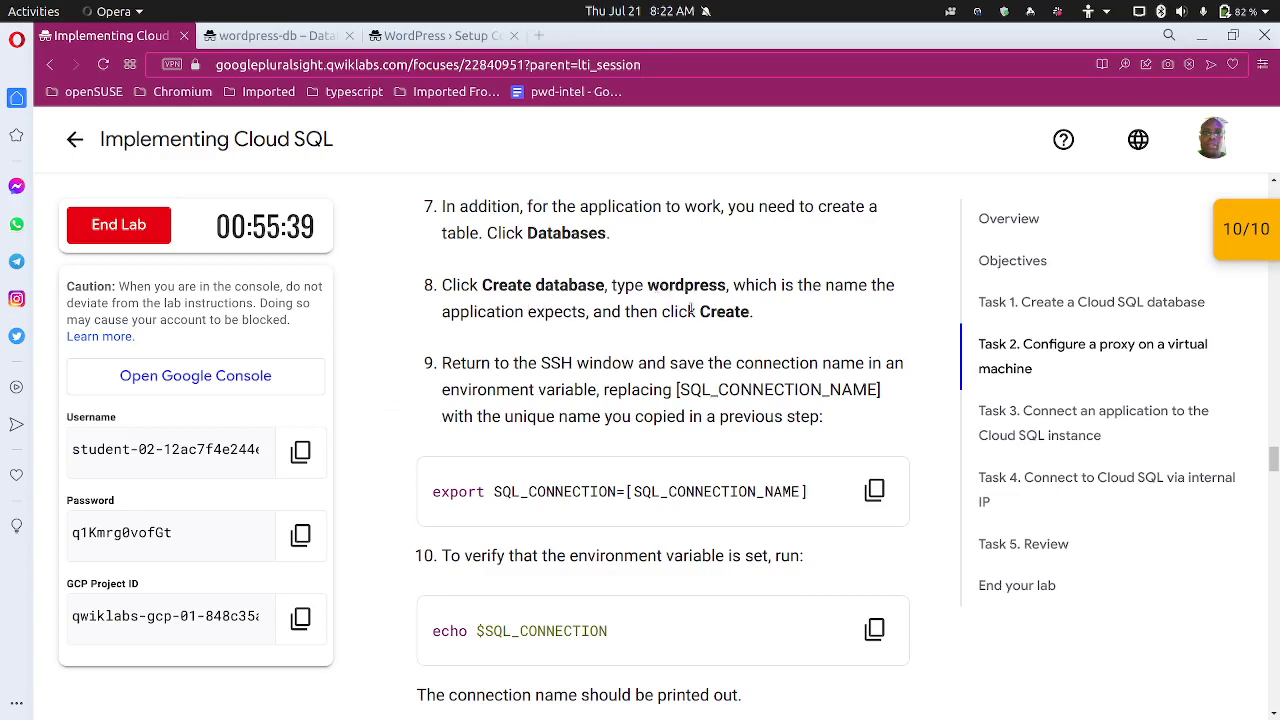
pyautogui.click(432, 36)
# Shorten Database Name to wordpress, submit the connection details, and run the installation
pyautogui.click(626, 296)
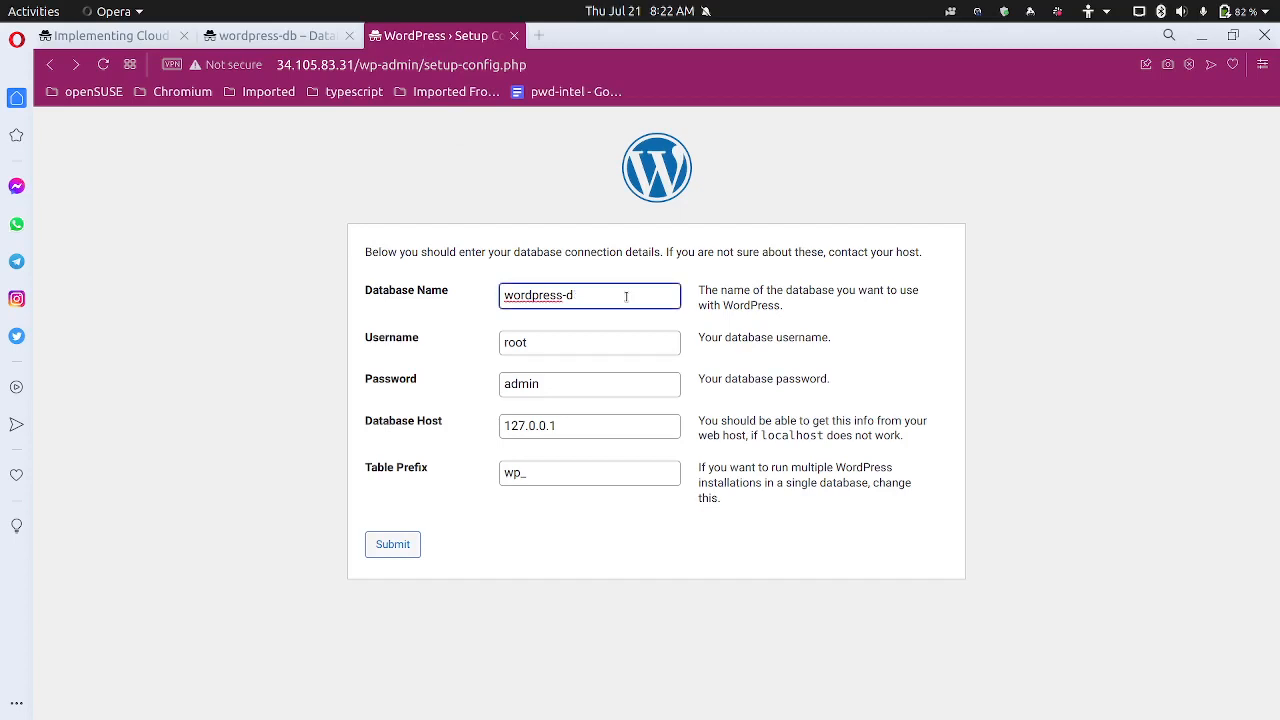
pyautogui.press('BackSpace')
pyautogui.press('BackSpace')
pyautogui.click(385, 546)
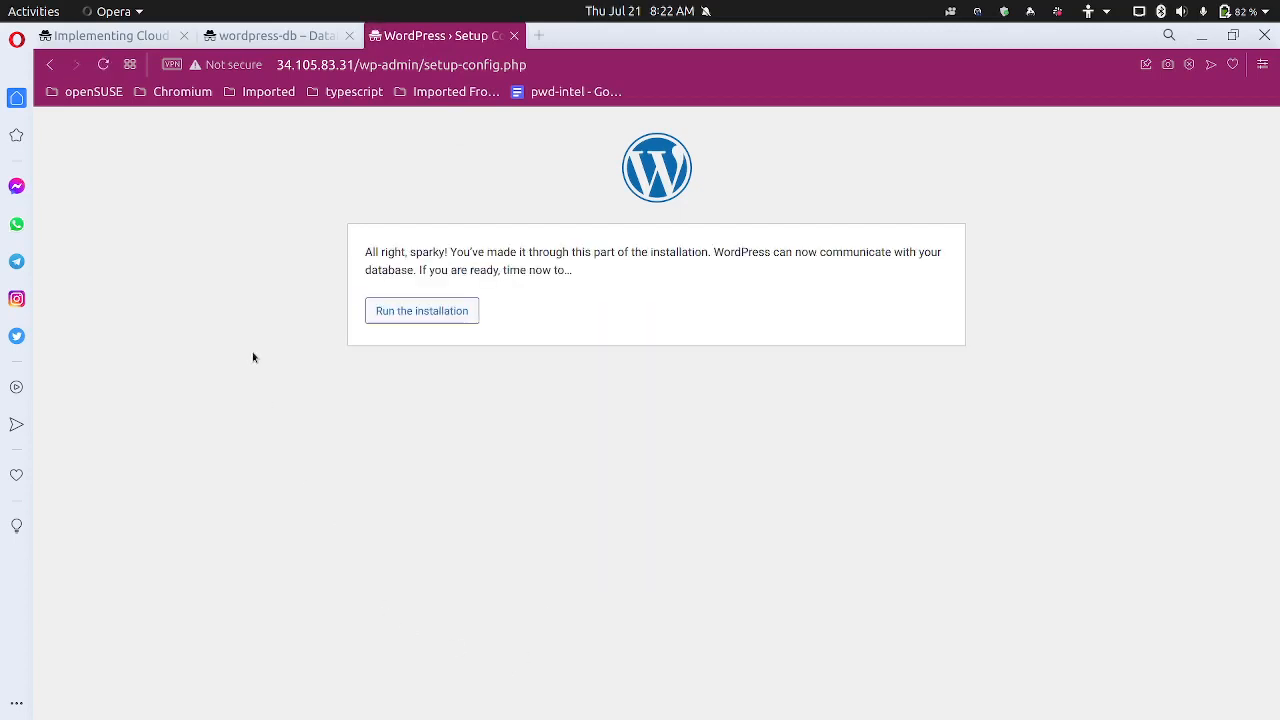
pyautogui.click(386, 311)
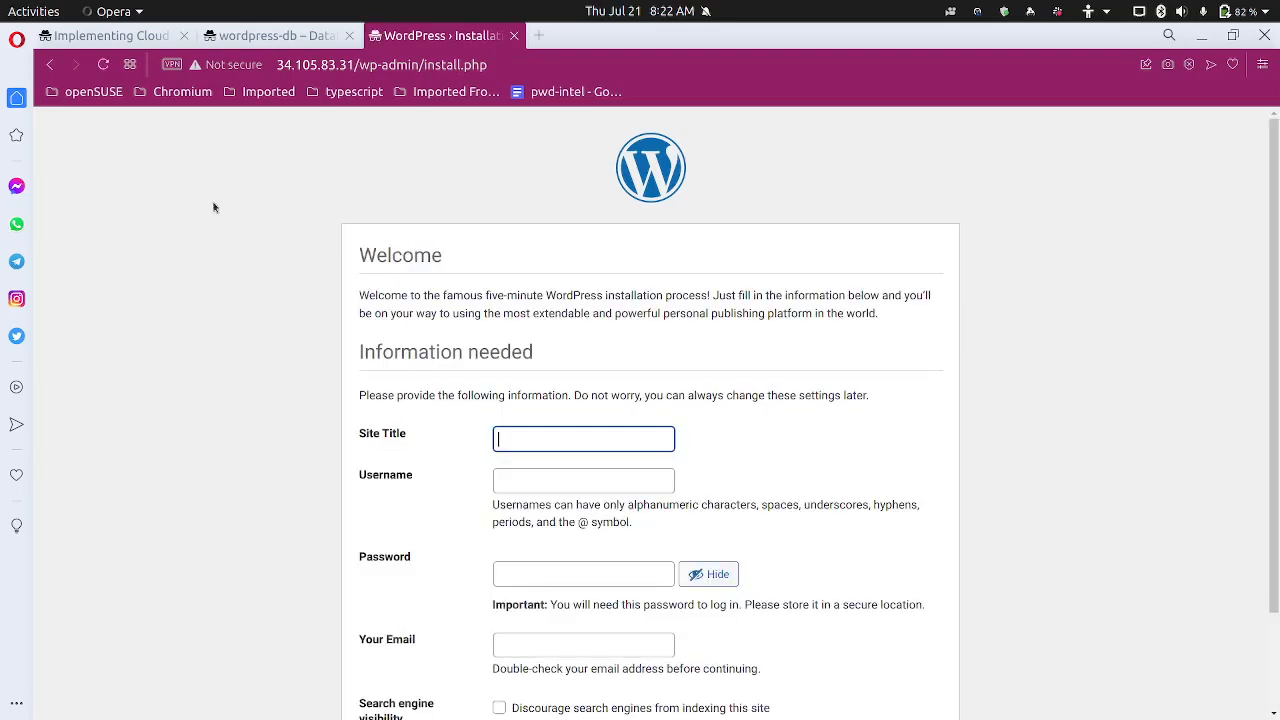
# Read Task 3 steps 5–8 on running the installation and entering demo site details
pyautogui.click(155, 35)
pyautogui.scroll(-12, 370, 451)
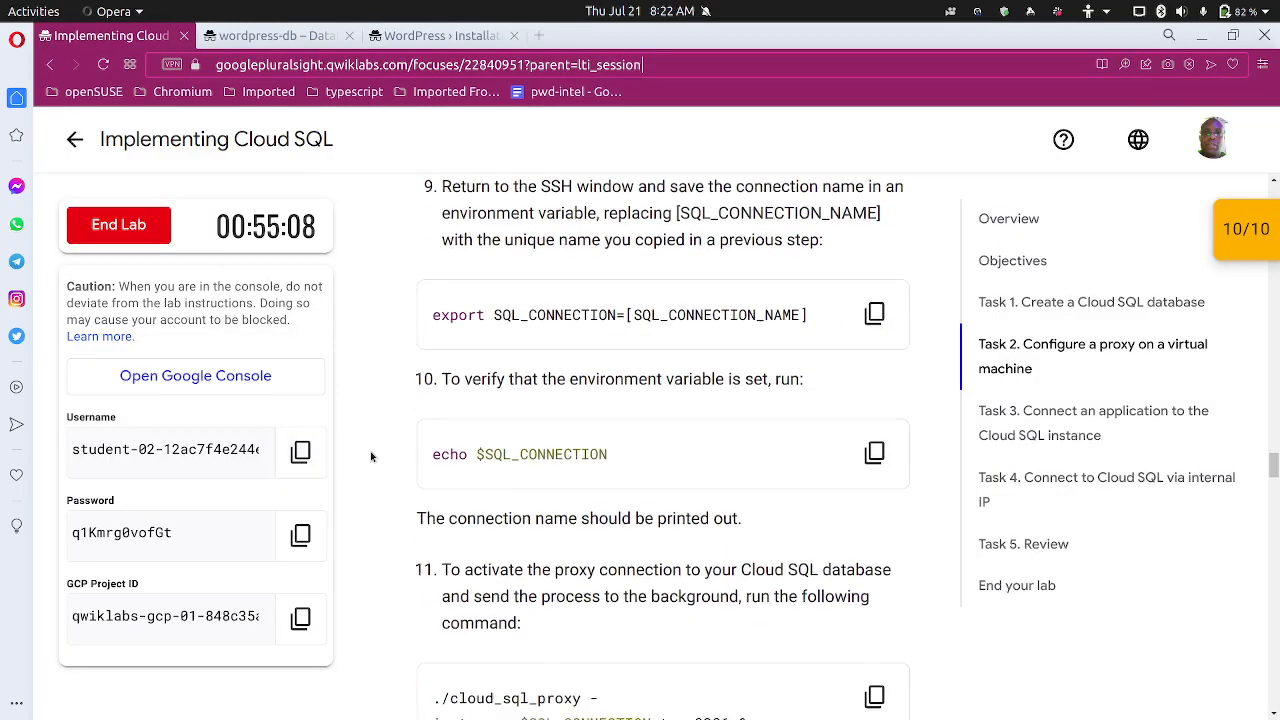
pyautogui.scroll(-3, 375, 453)
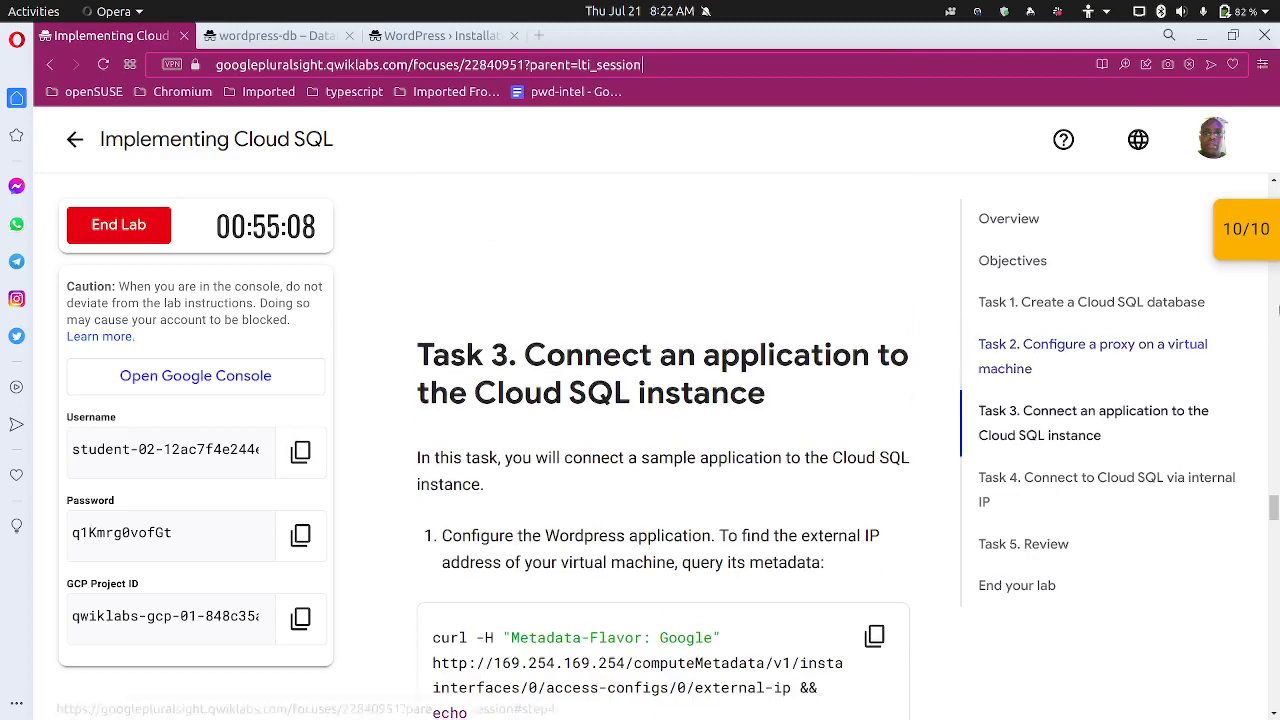
pyautogui.scroll(-2, 565, 453)
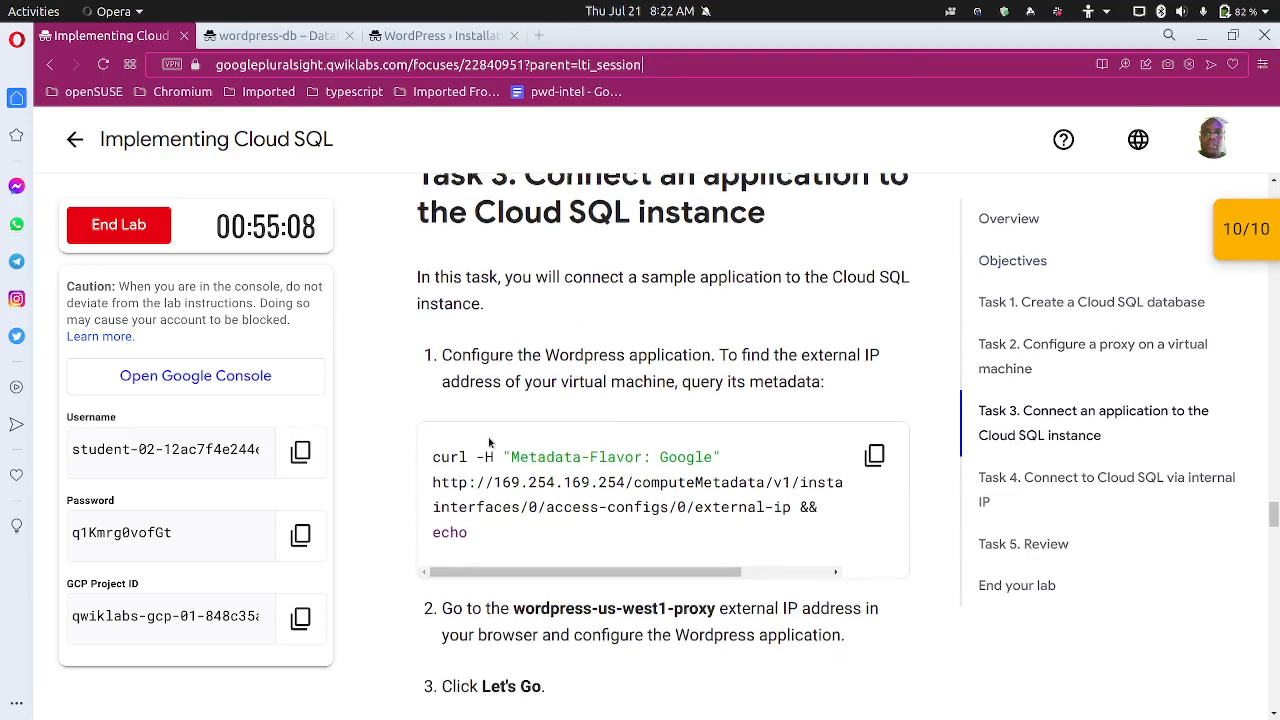
pyautogui.scroll(-8, 482, 435)
pyautogui.scroll(-2, 465, 428)
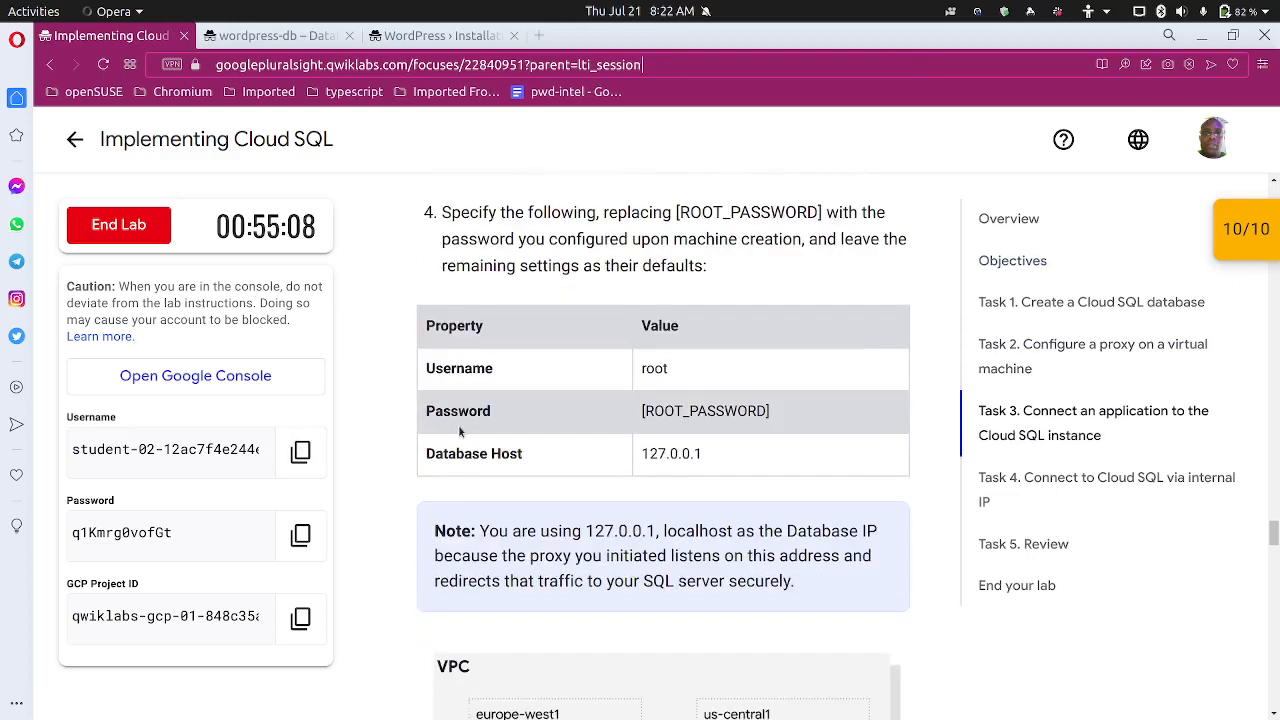
pyautogui.scroll(-5, 440, 428)
pyautogui.scroll(-3, 438, 428)
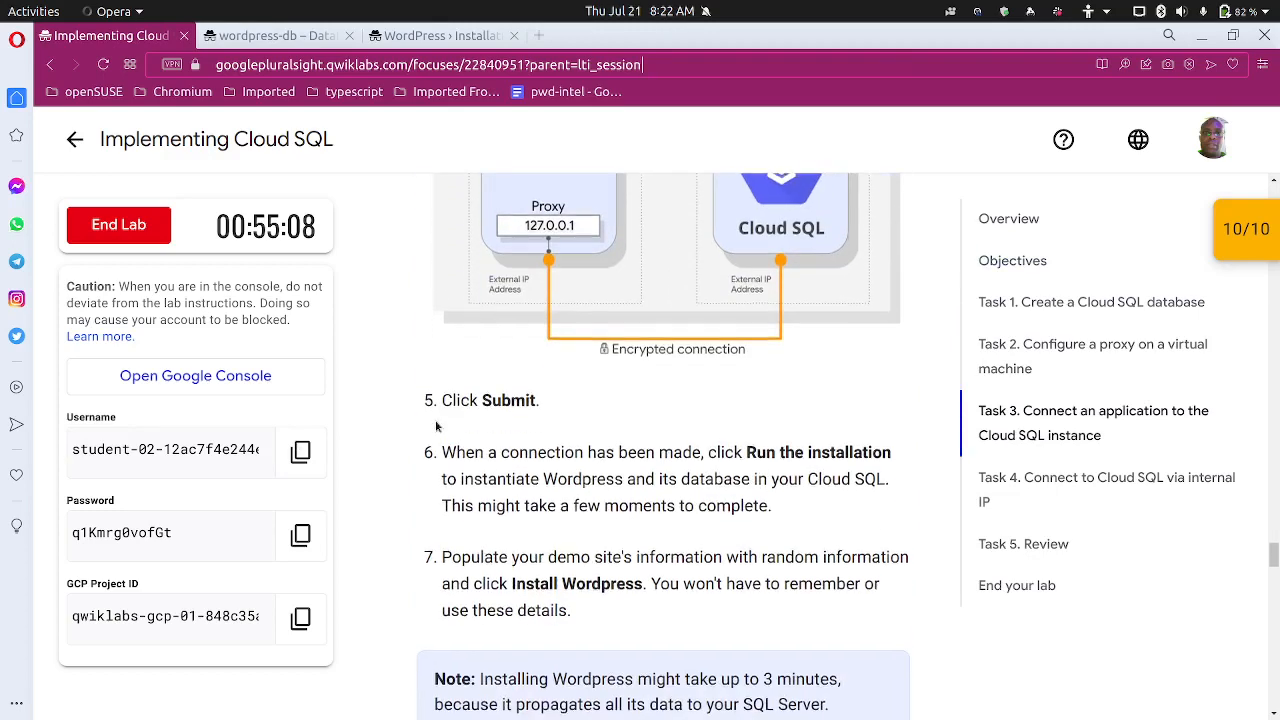
pyautogui.scroll(-1, 438, 426)
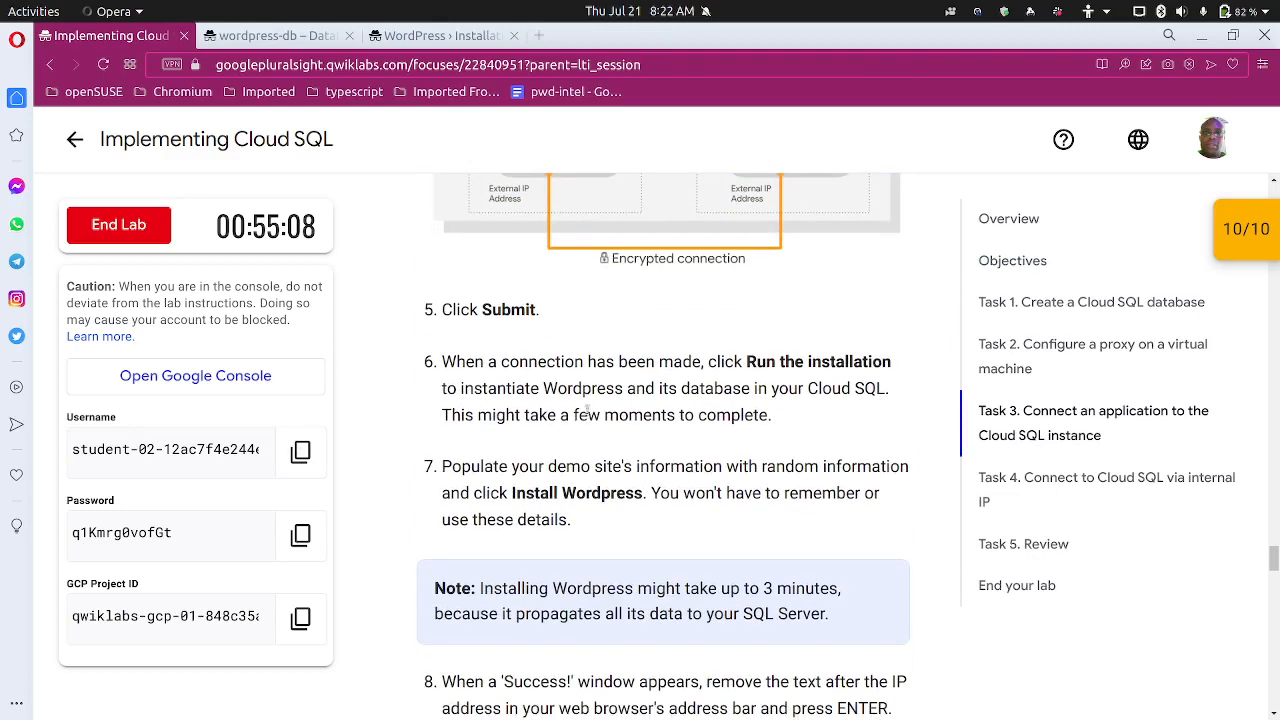
pyautogui.scroll(-1, 535, 443)
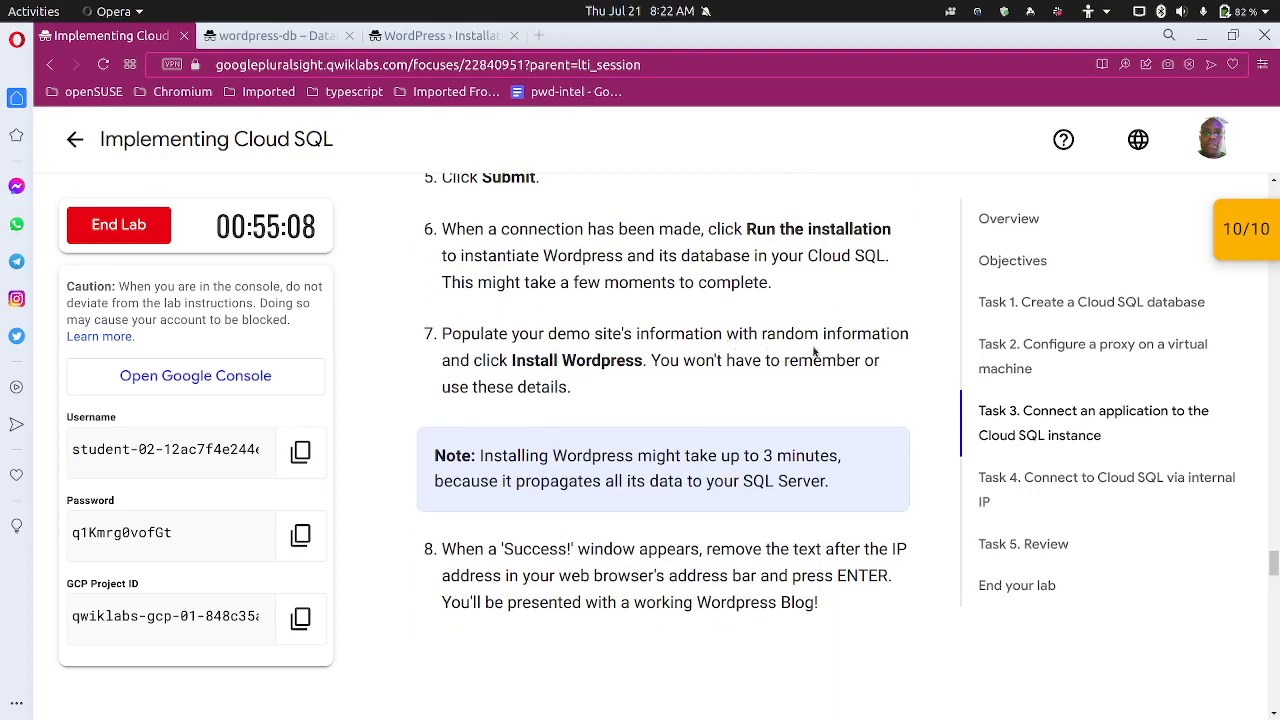
pyautogui.click(455, 36)
# Enter site title GADS and username admin in the WordPress install form
pyautogui.click(564, 445)
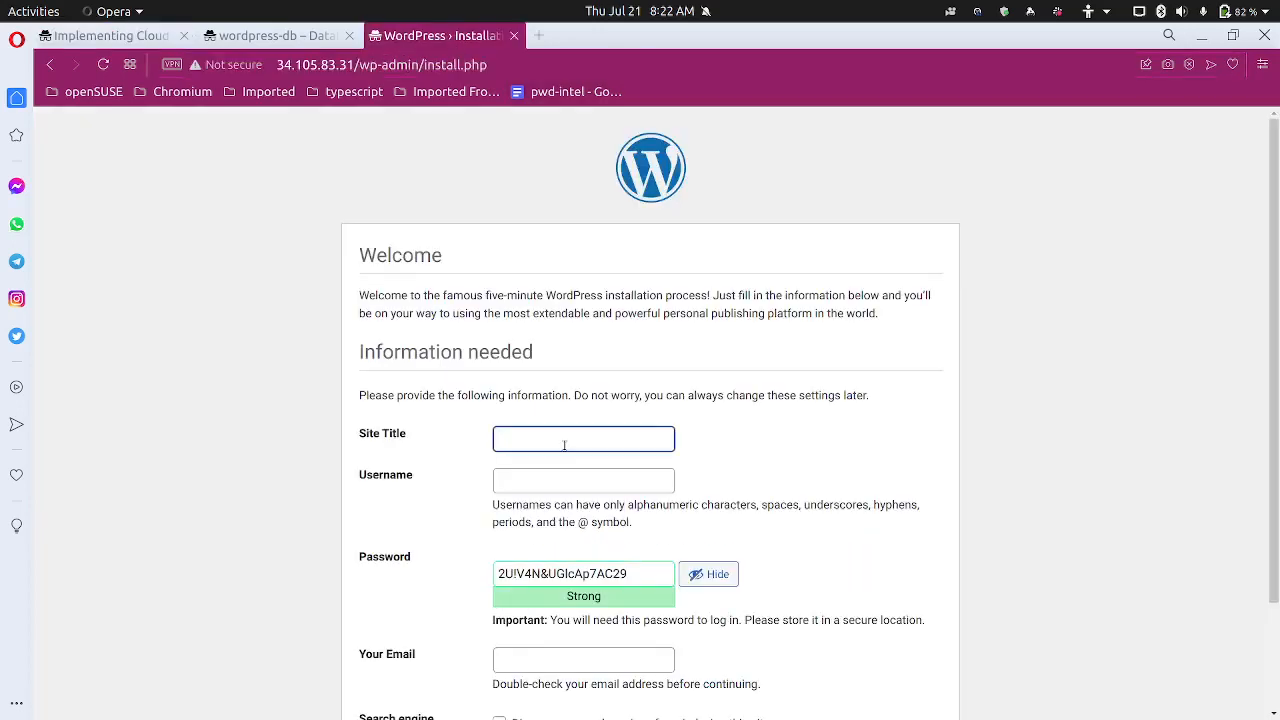
pyautogui.write('GADS')
pyautogui.scroll(-2, 563, 445)
pyautogui.click(573, 400)
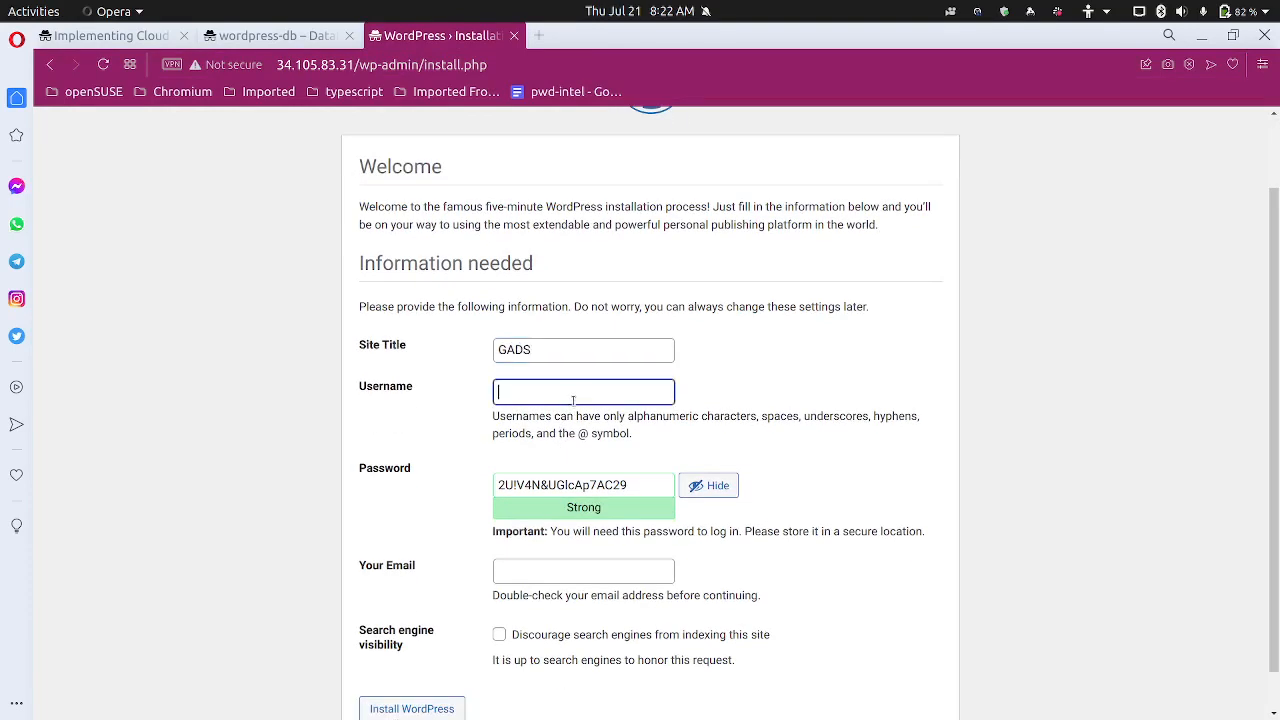
pyautogui.write('admin')
# Copy the generated admin password onto a new line in the text notes
pyautogui.moveTo(650, 486); pyautogui.dragTo(477, 491)
pyautogui.hotkey('ctrl', 'c')
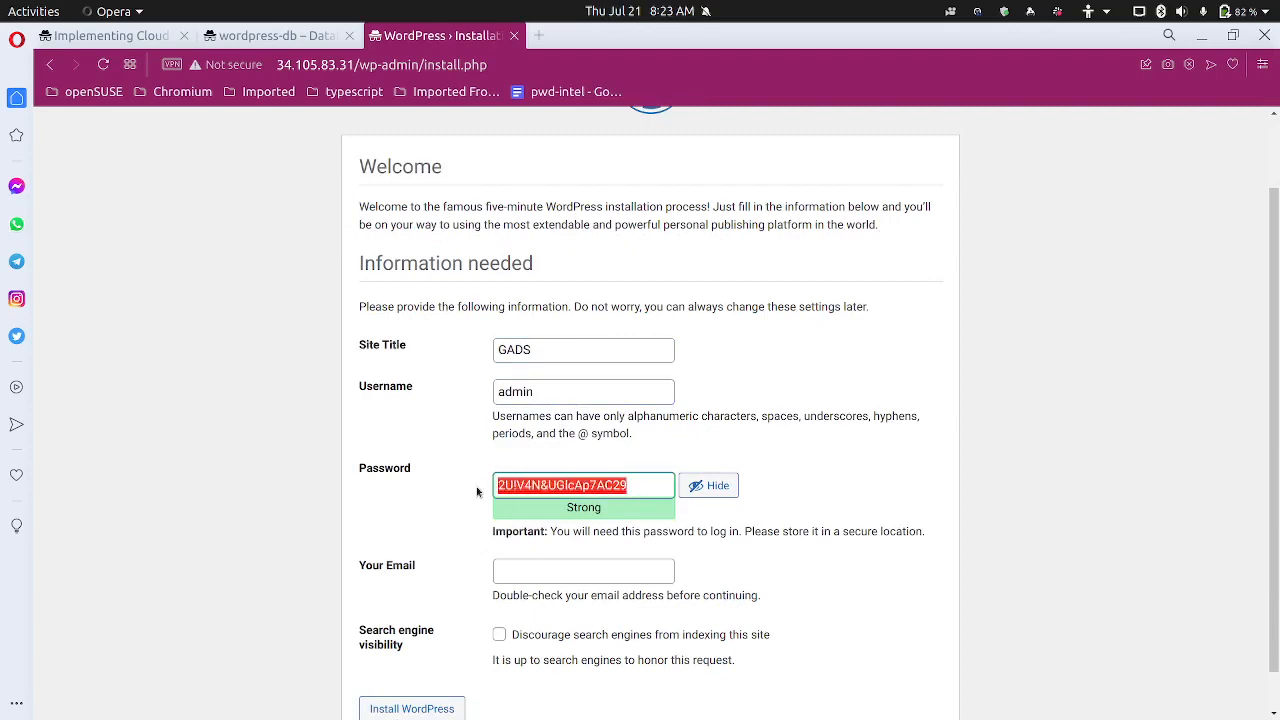
pyautogui.moveTo(425, 712)
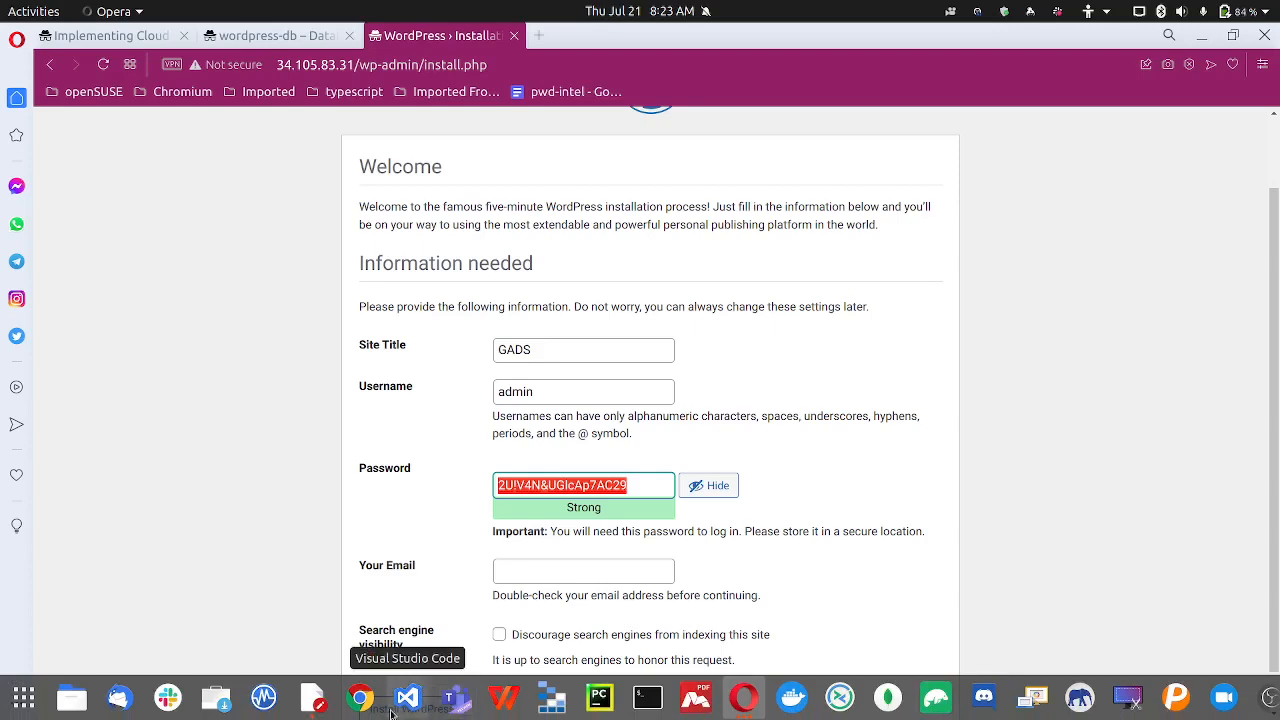
pyautogui.click(312, 697)
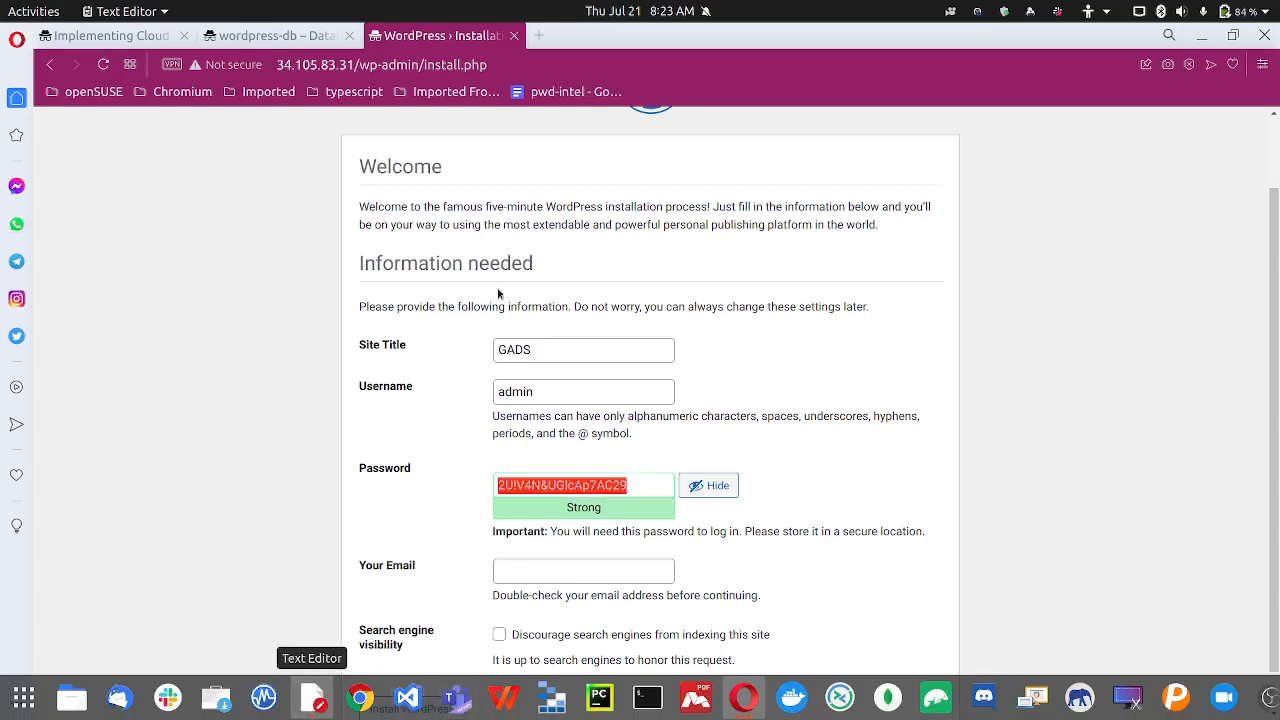
pyautogui.press('Return')
pyautogui.press('Return')
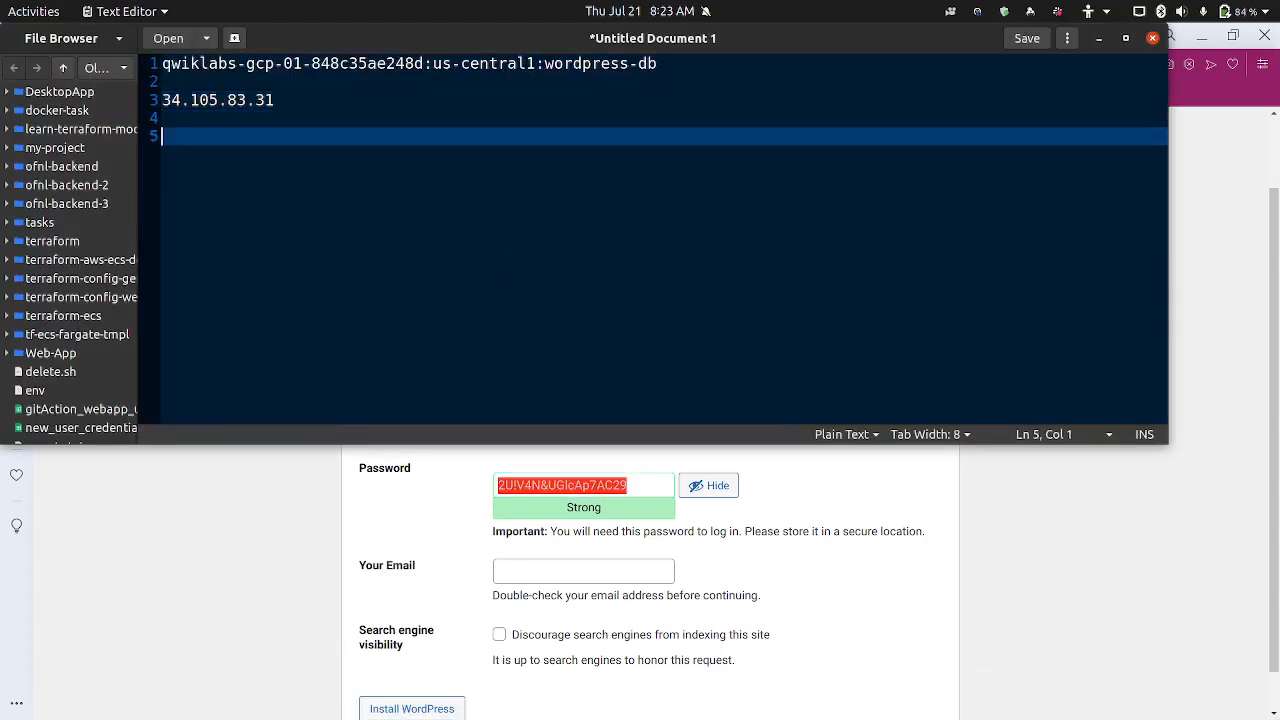
pyautogui.hotkey('ctrl', 'v')
# Fill in the admin e-mail address and install WordPress
pyautogui.click(615, 571)
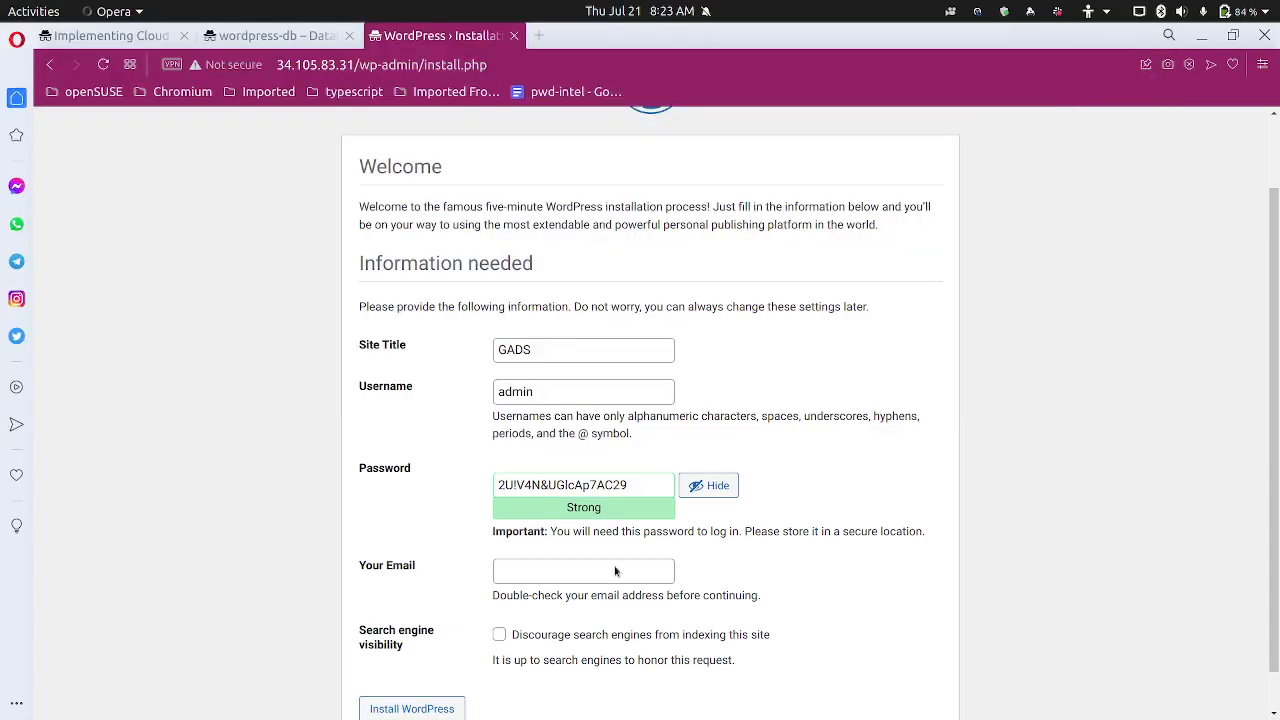
pyautogui.click(615, 570)
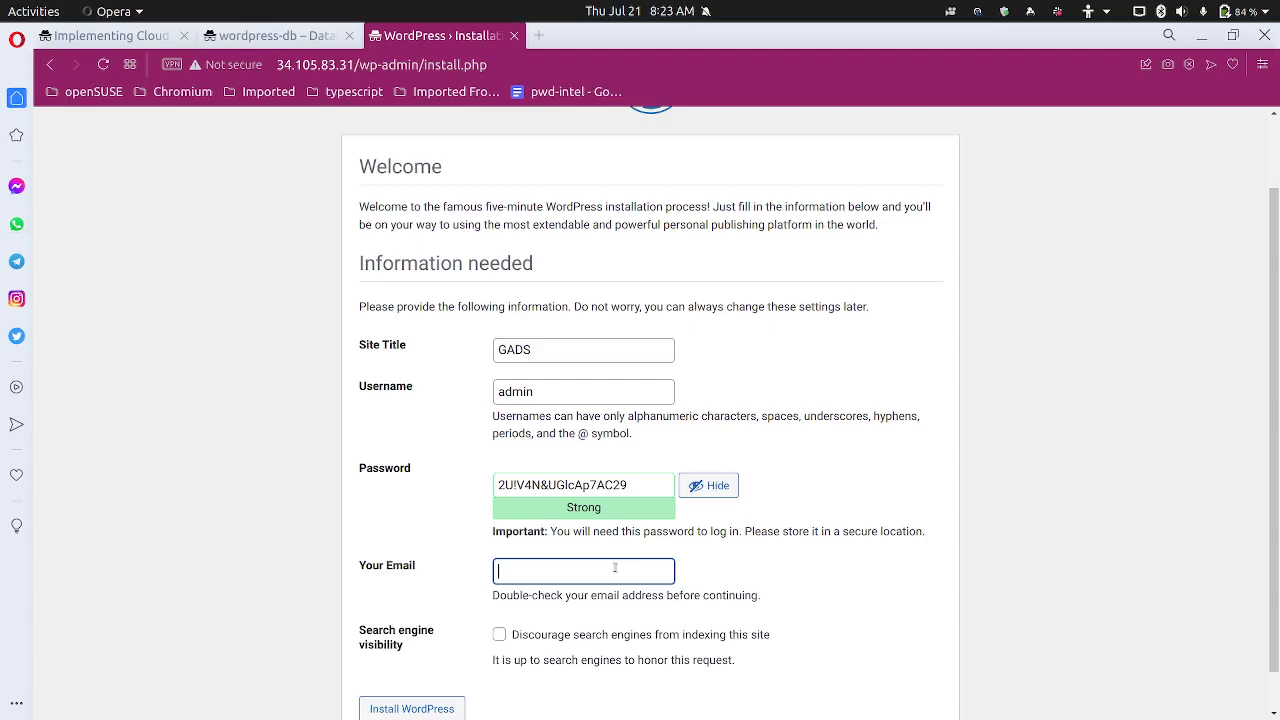
pyautogui.scroll(-1, 600, 567)
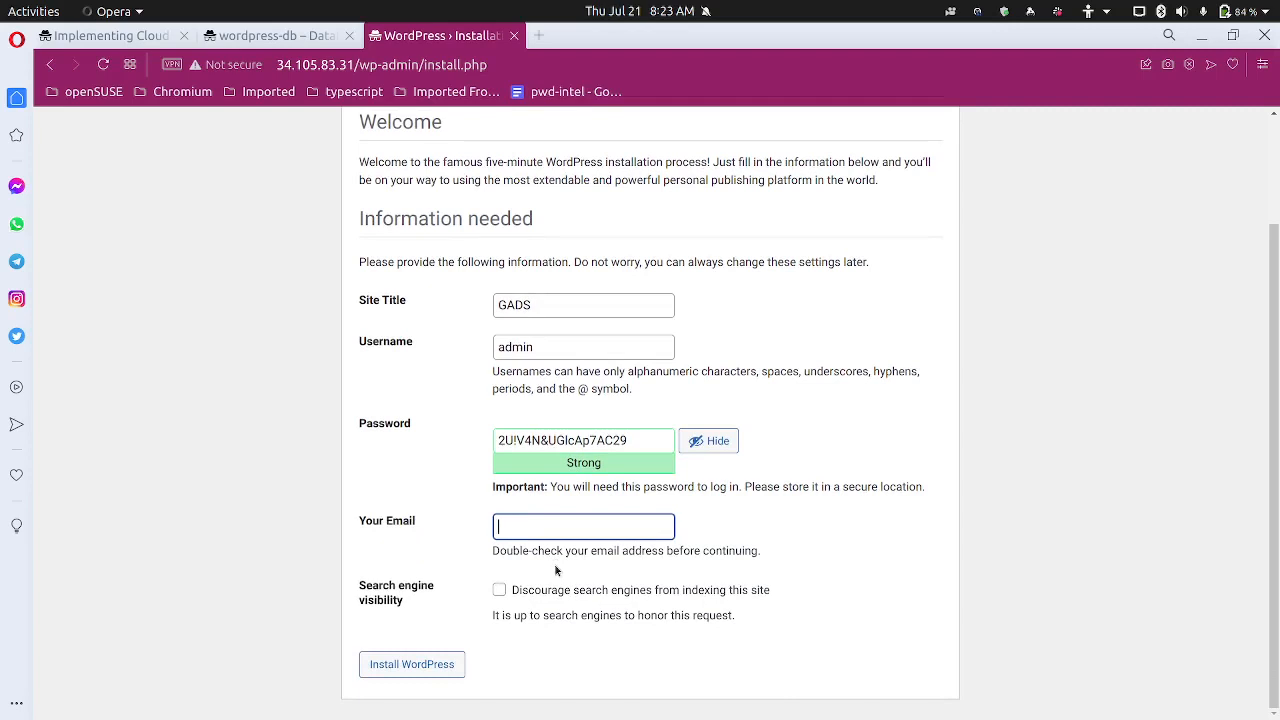
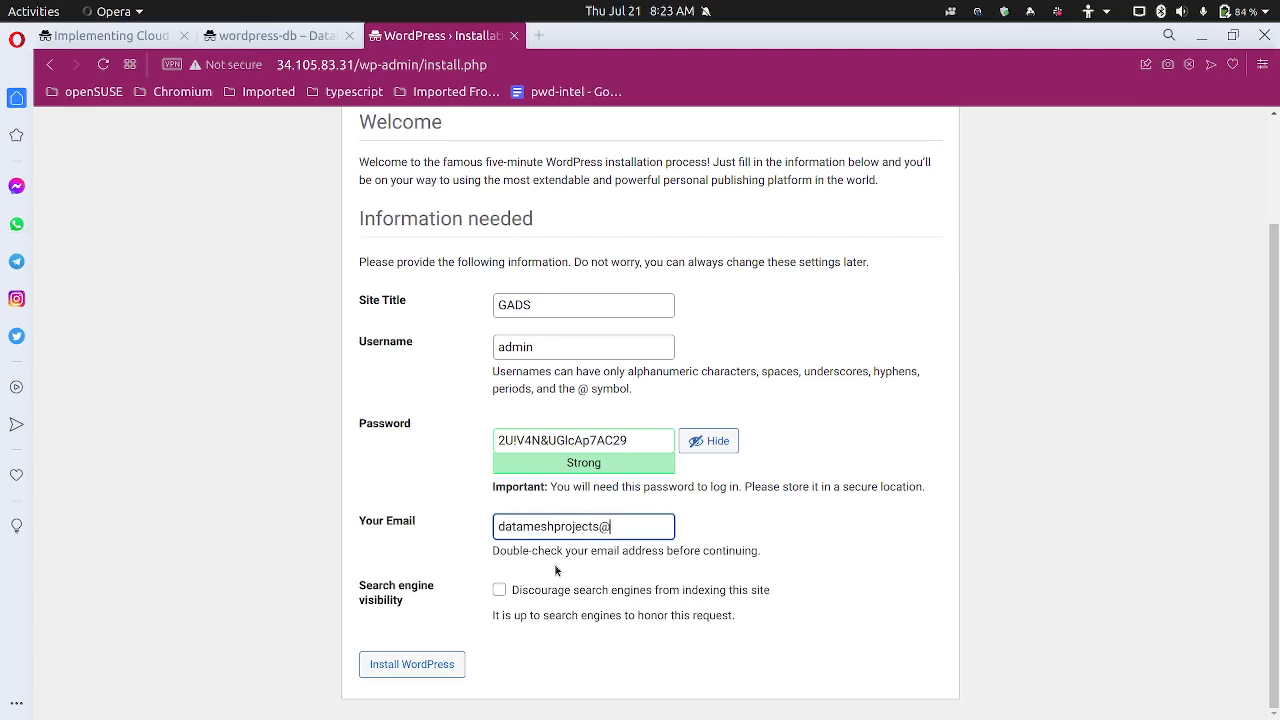
pyautogui.click(416, 664)
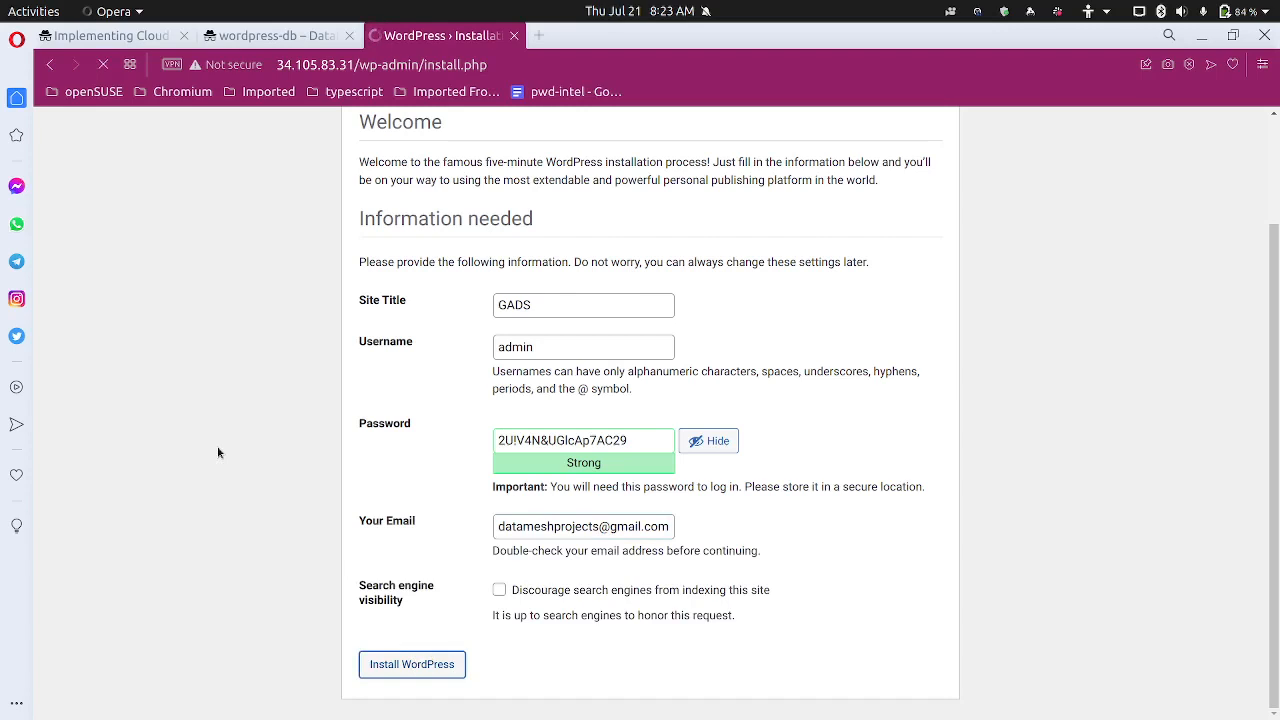
pyautogui.click(149, 38)
# Scroll the lab instructions down to Task 4, Connect to Cloud SQL via internal IP
pyautogui.scroll(-6, 381, 468)
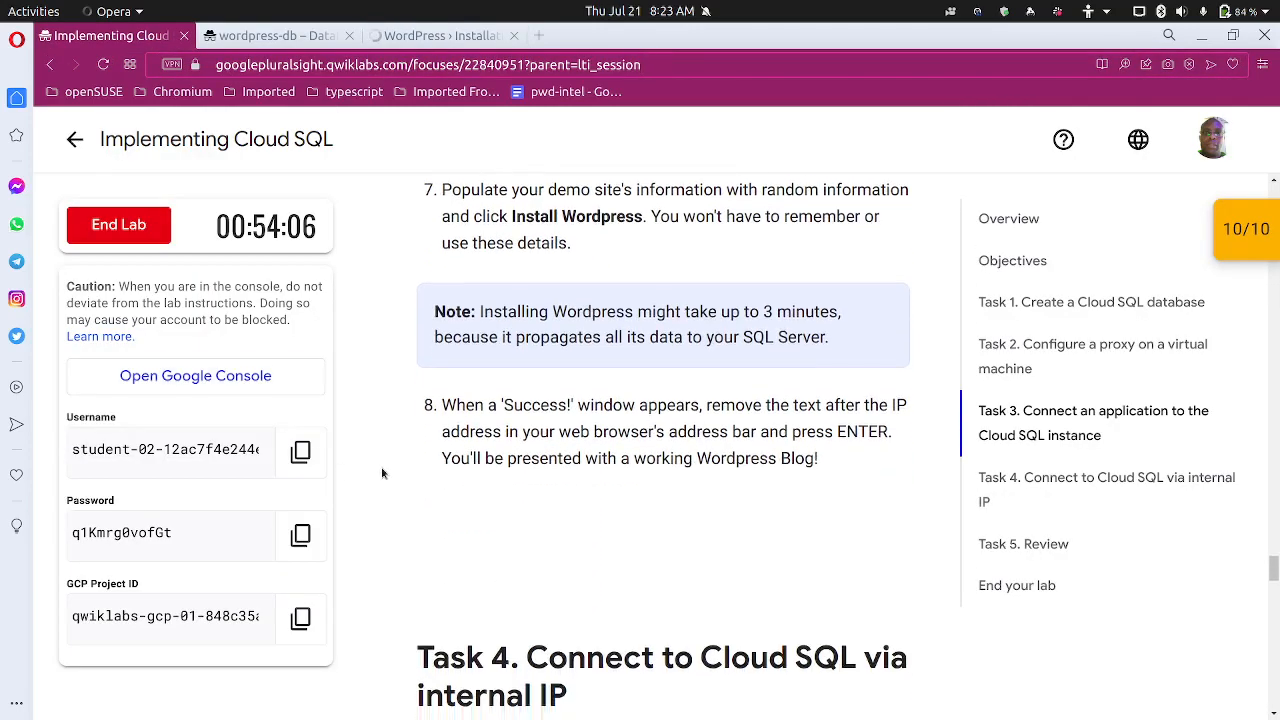
pyautogui.scroll(-1, 417, 438)
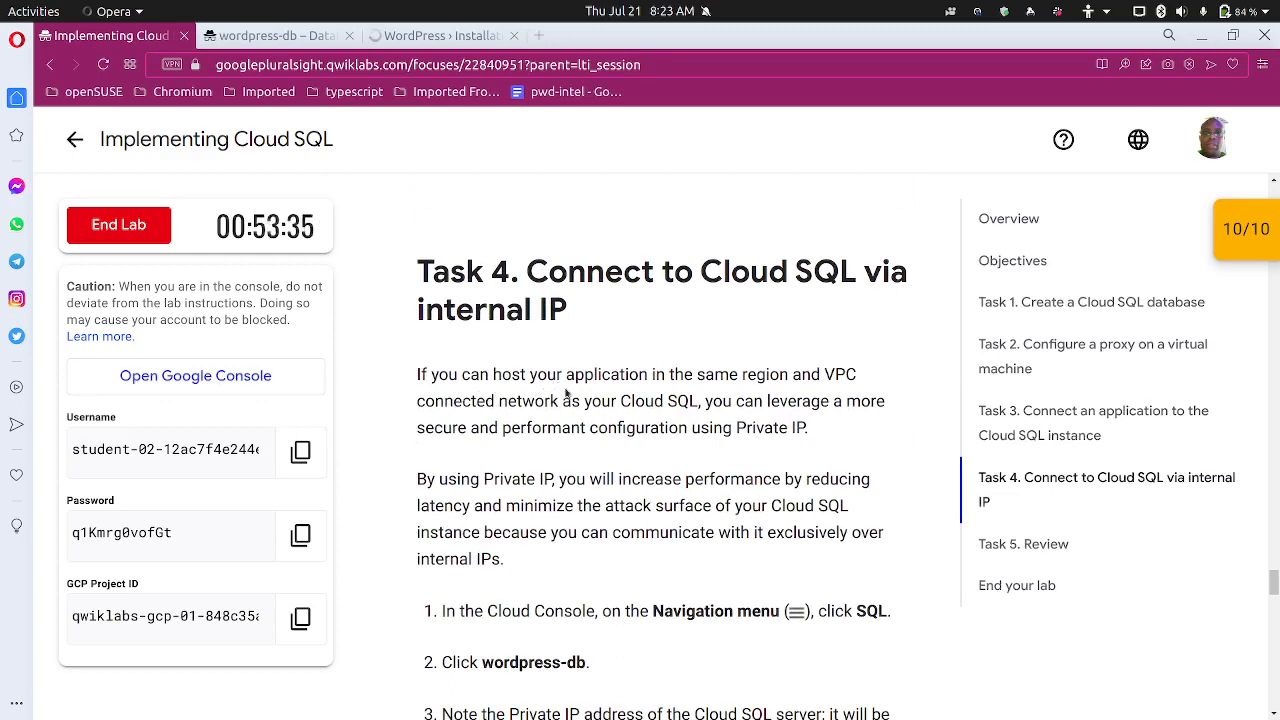
pyautogui.scroll(-2, 750, 380)
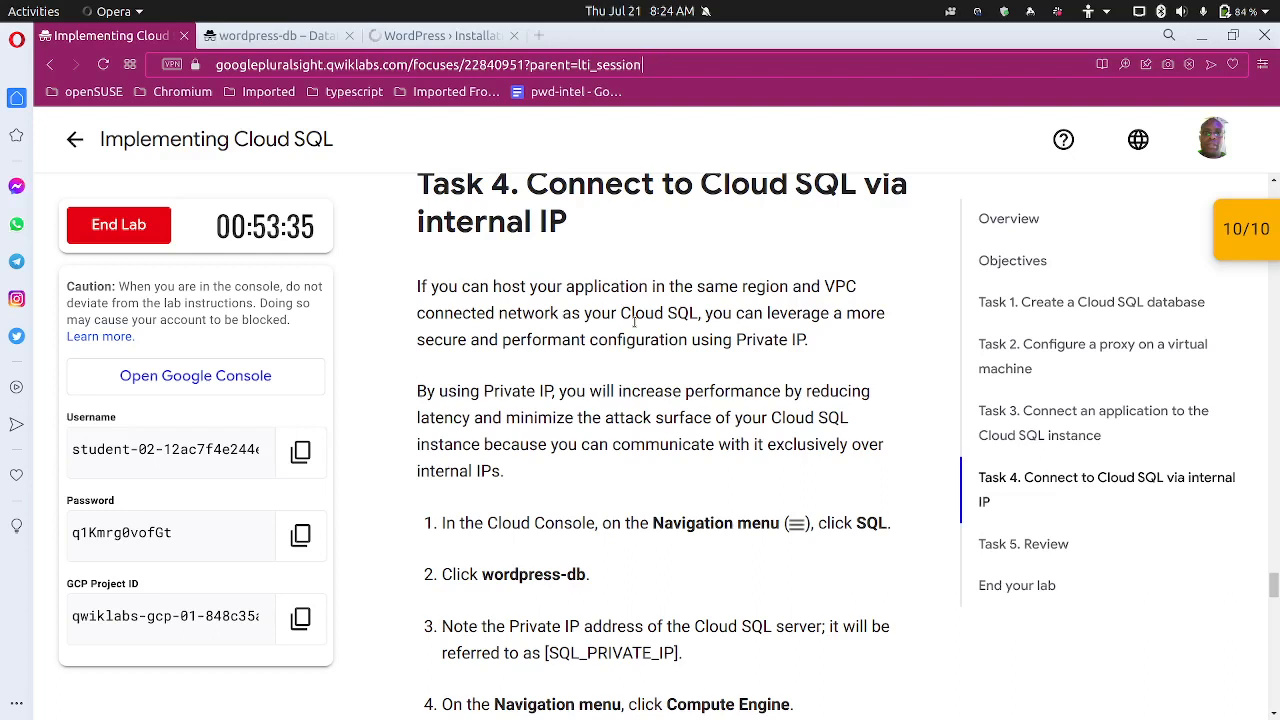
pyautogui.scroll(-3, 633, 320)
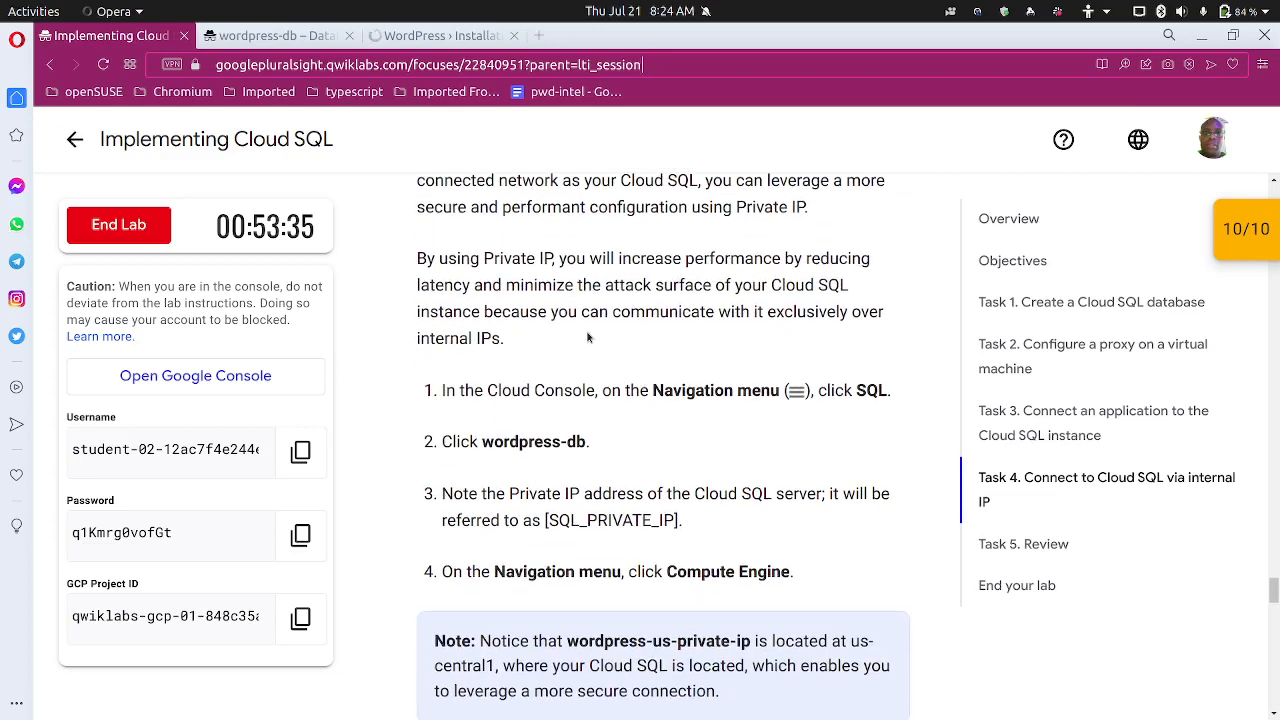
pyautogui.scroll(-3, 590, 342)
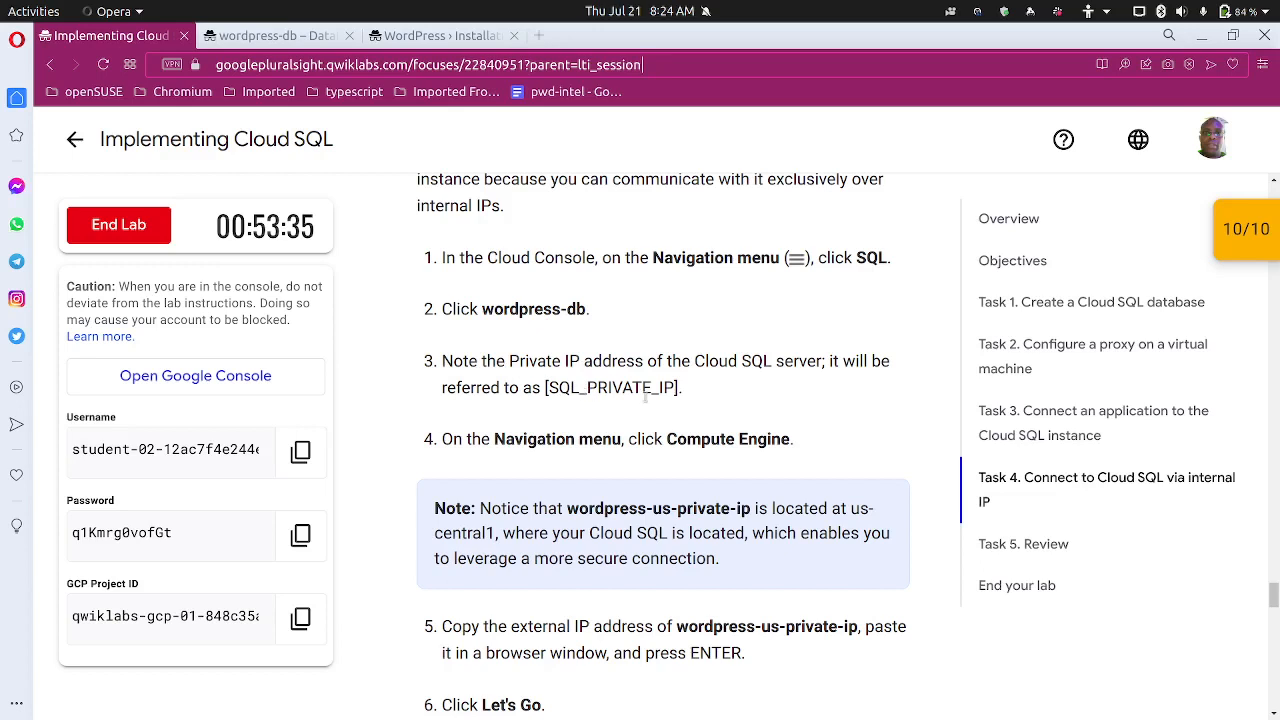
# Log in to the GADS WordPress site as admin with the saved password
pyautogui.click(432, 35)
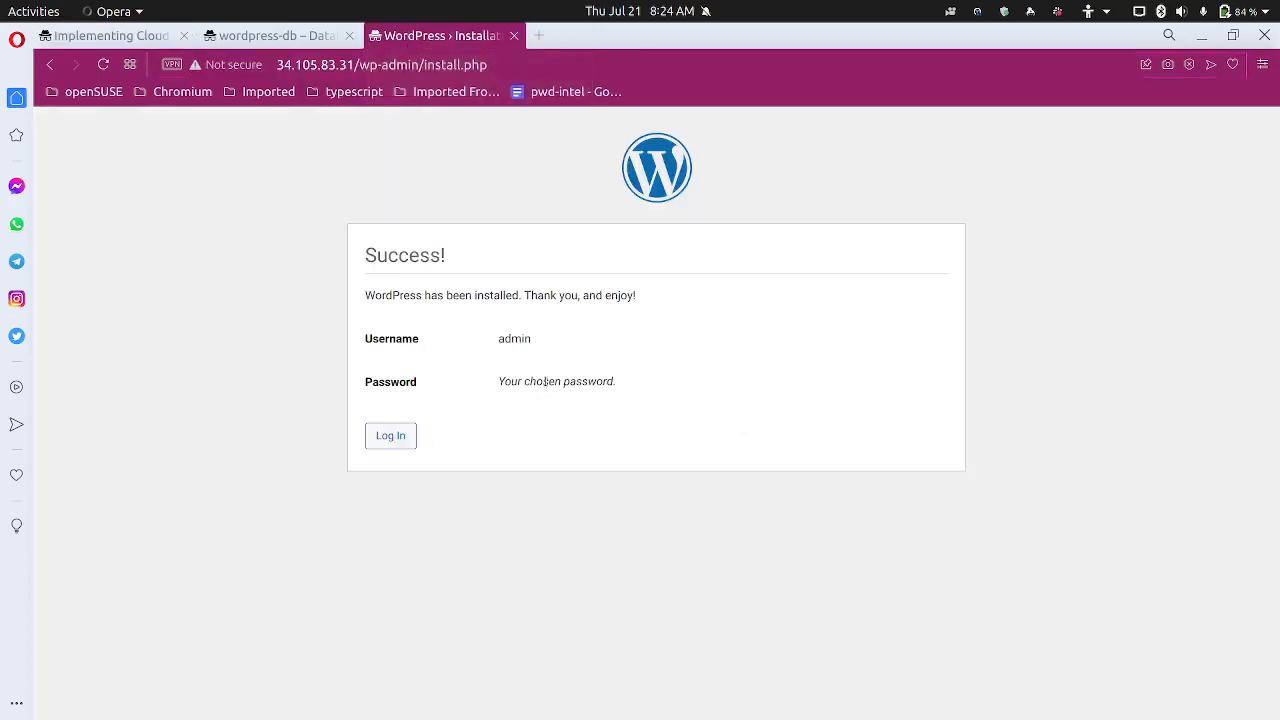
pyautogui.click(404, 437)
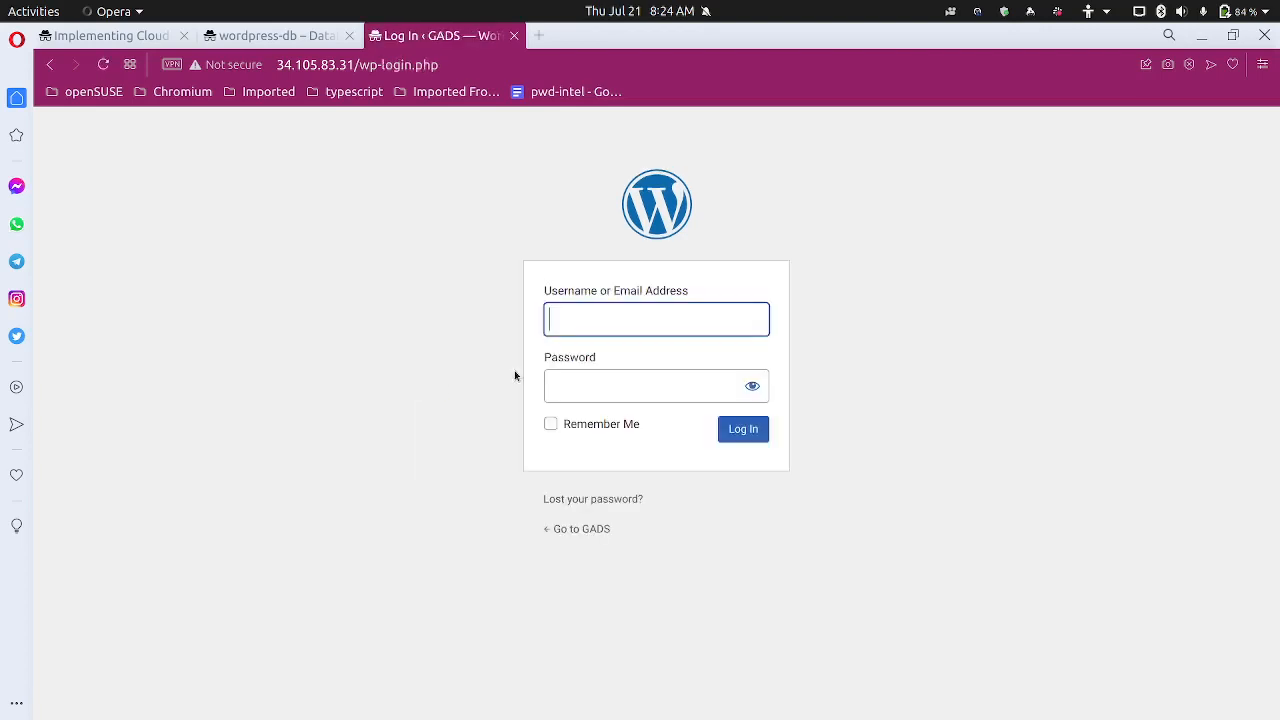
pyautogui.write('admin')
pyautogui.press('Tab')
pyautogui.hotkey('ctrl', 'v')
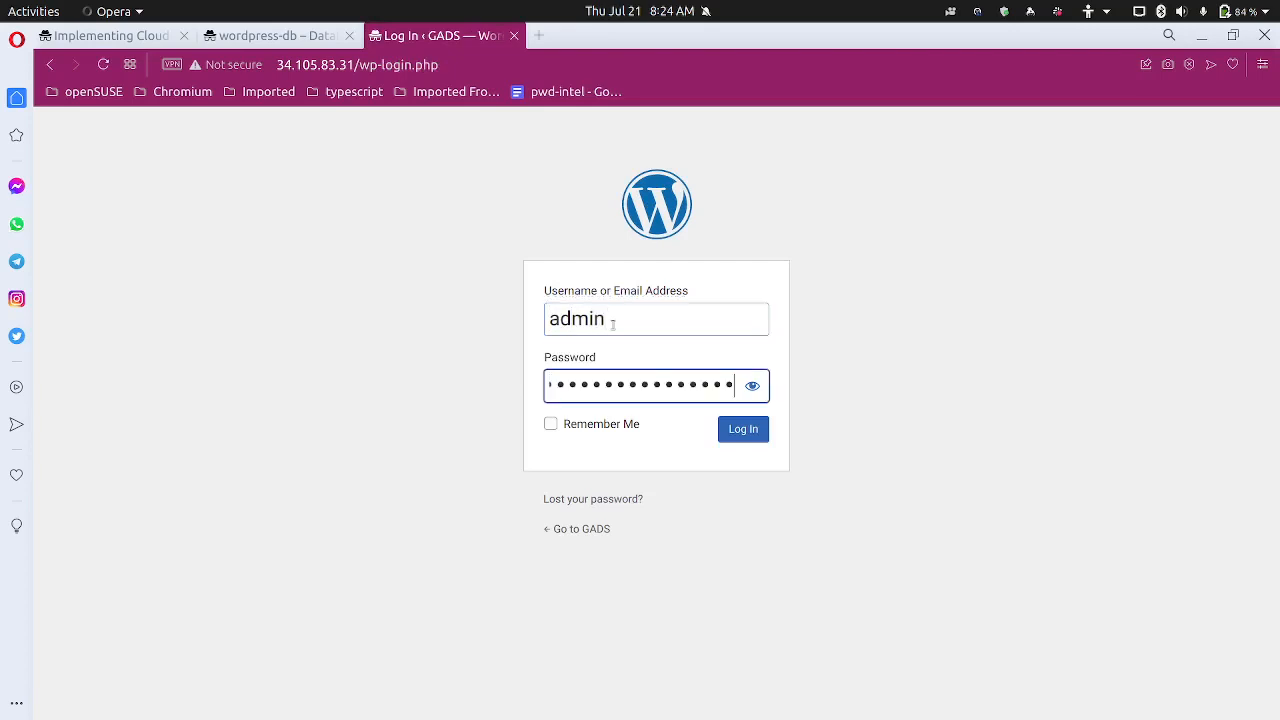
pyautogui.click(743, 430)
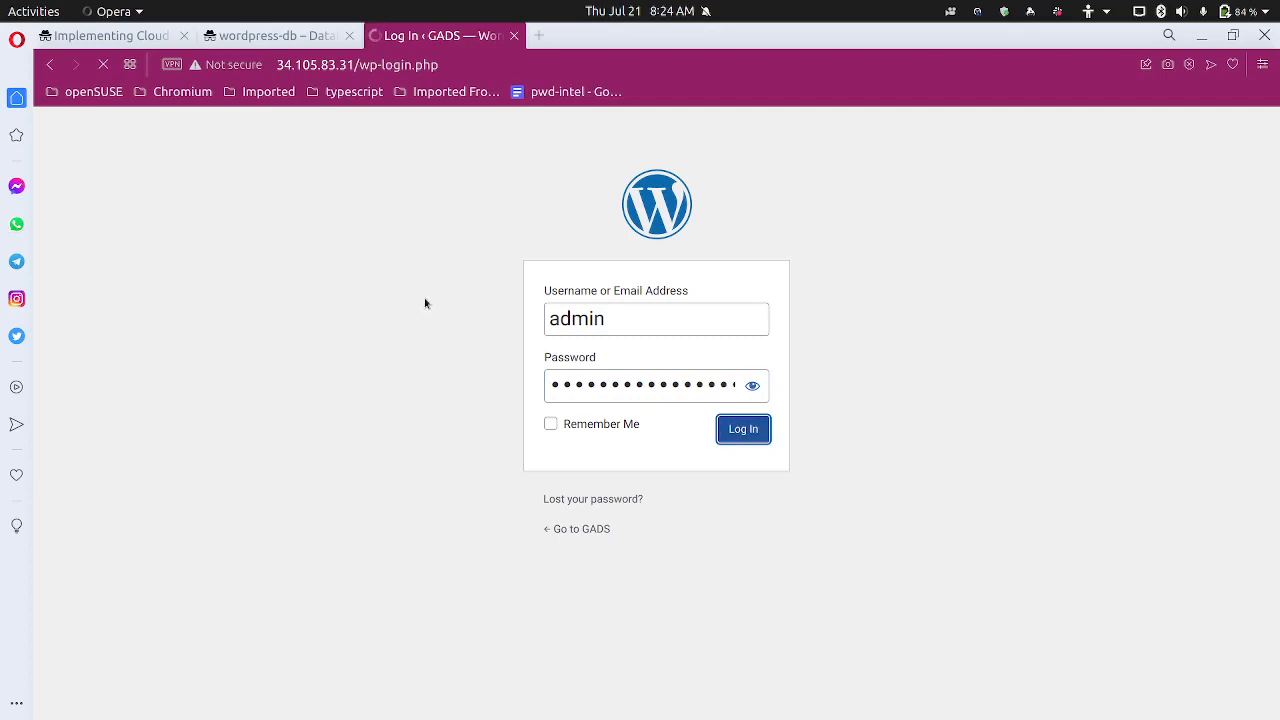
pyautogui.click(140, 44)
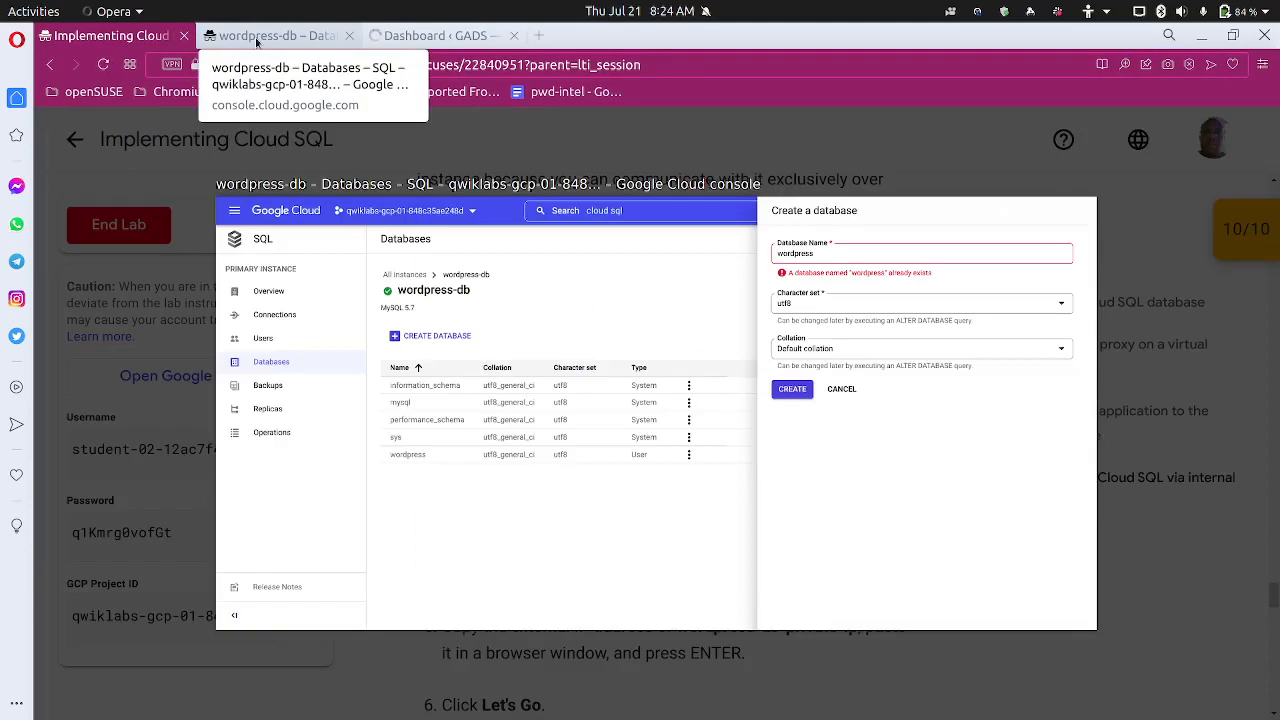
# Open the wordpress-db instance overview and copy its private IP address
pyautogui.click(257, 41)
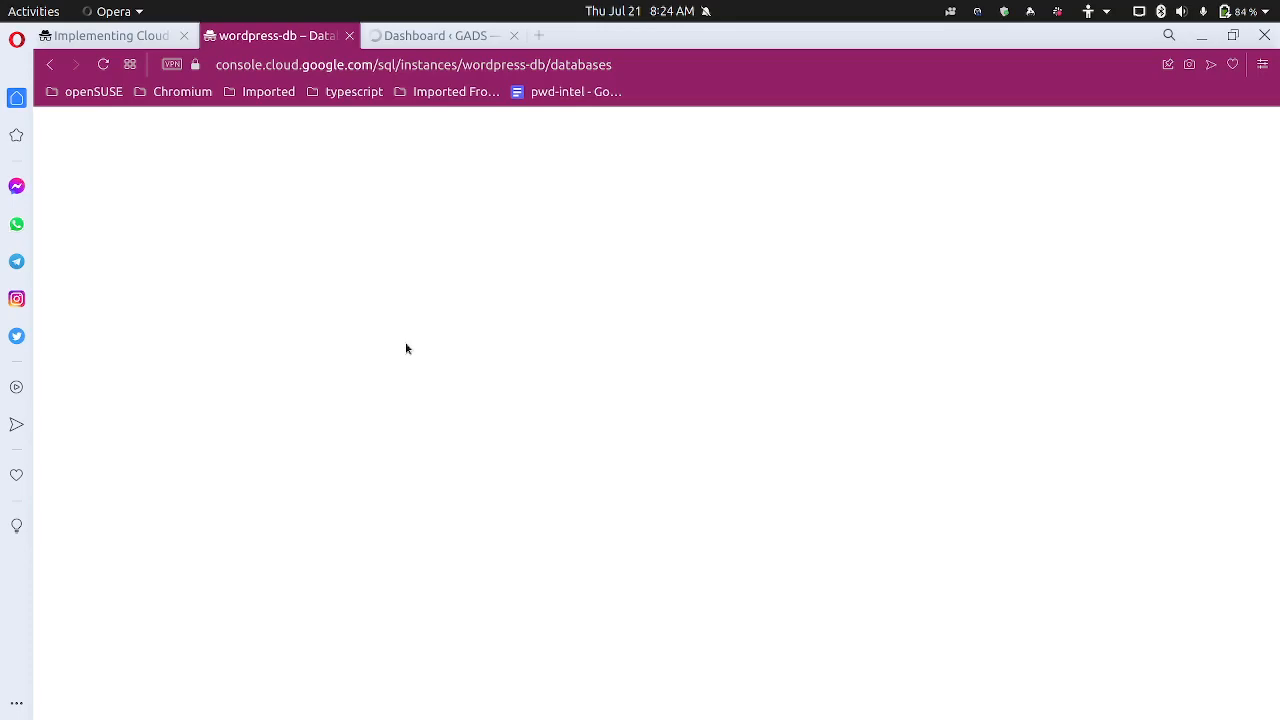
pyautogui.hotkey('ctrl', 'Tab')
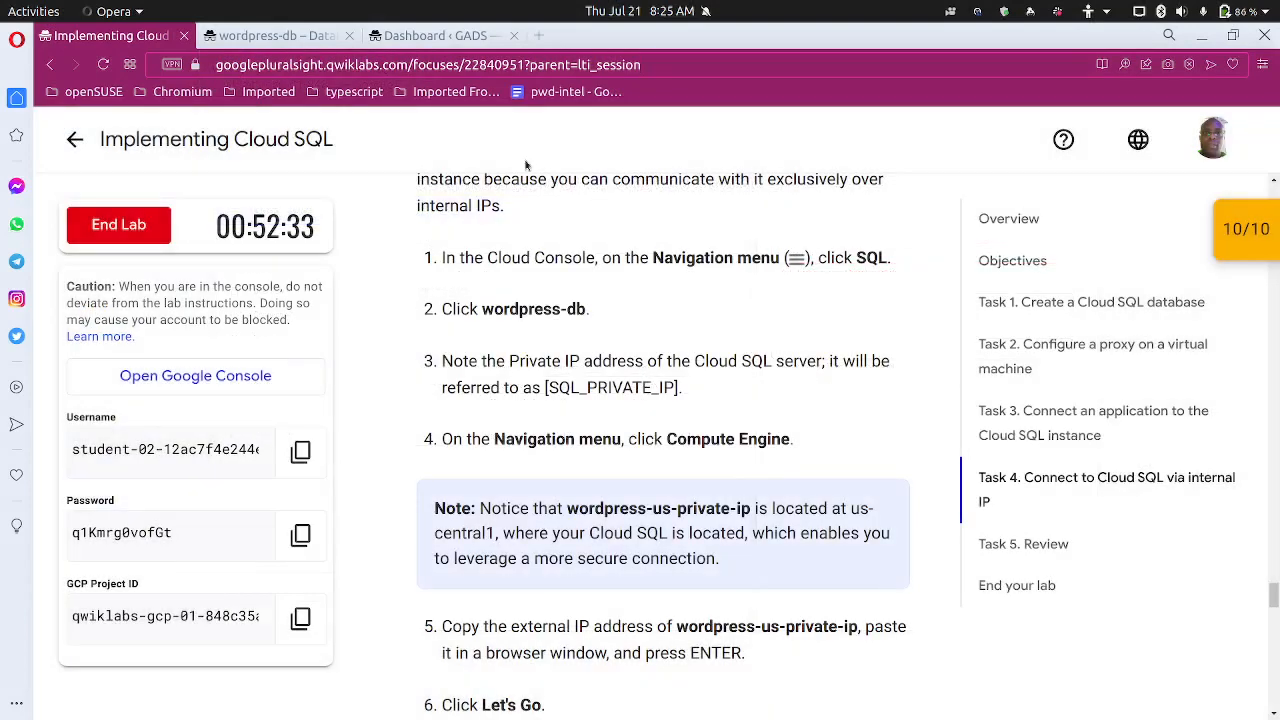
pyautogui.click(277, 38)
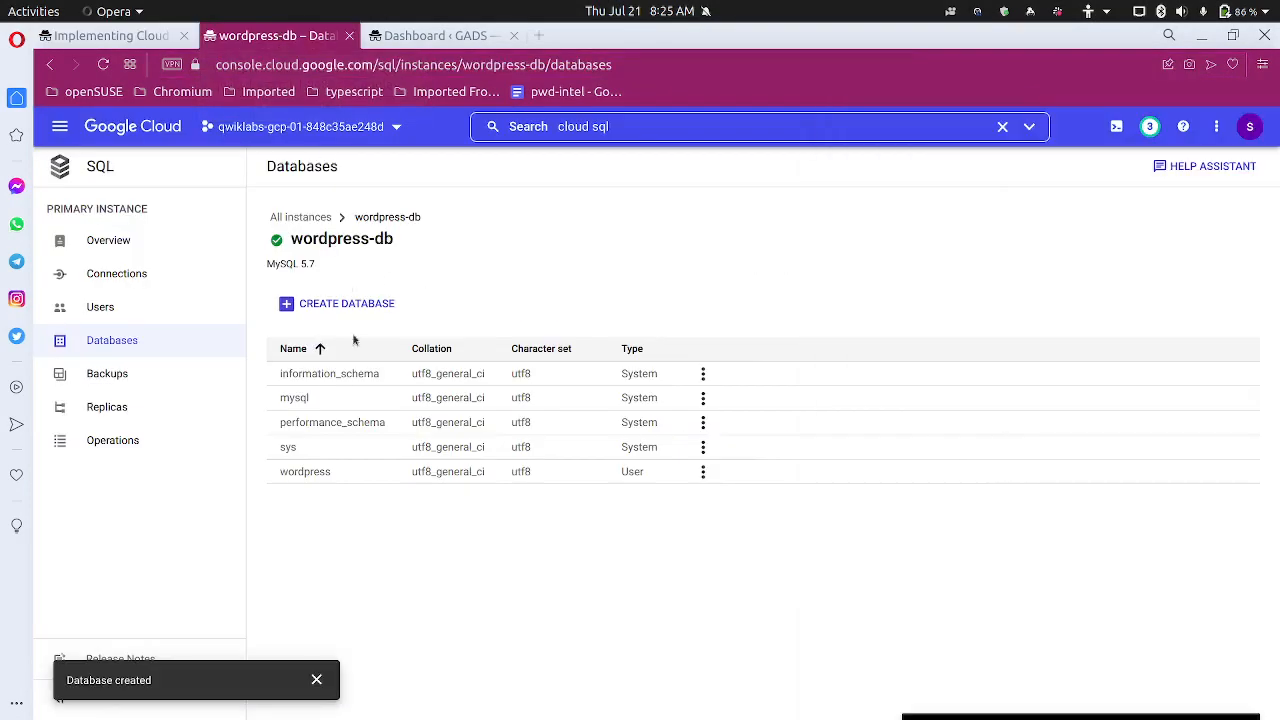
pyautogui.click(124, 242)
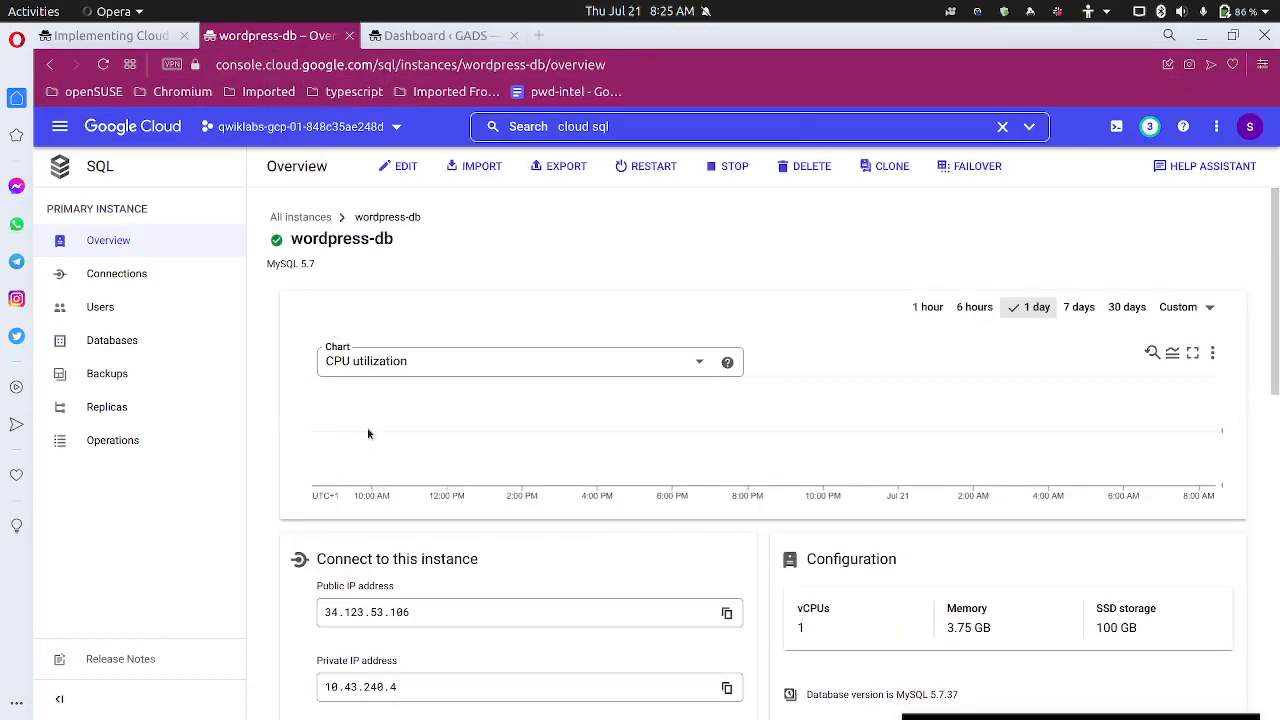
pyautogui.scroll(-3, 440, 585)
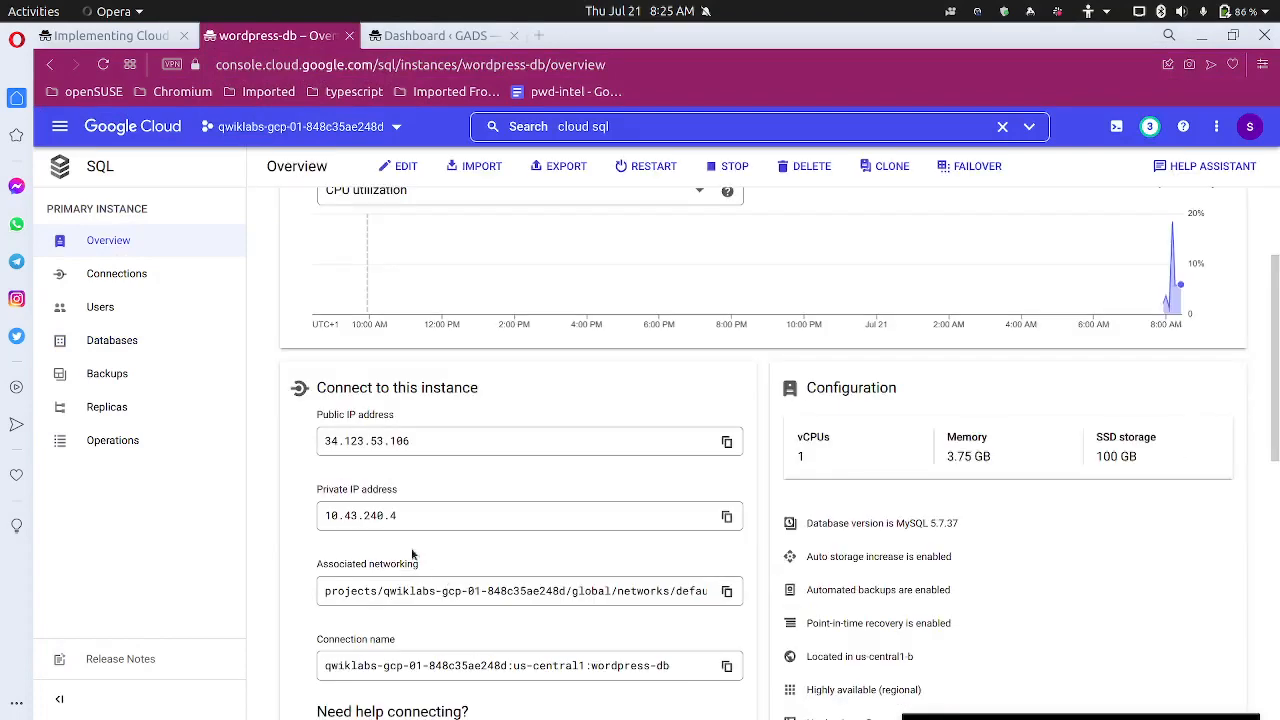
pyautogui.scroll(-3, 715, 515)
pyautogui.tripleClick(718, 488)
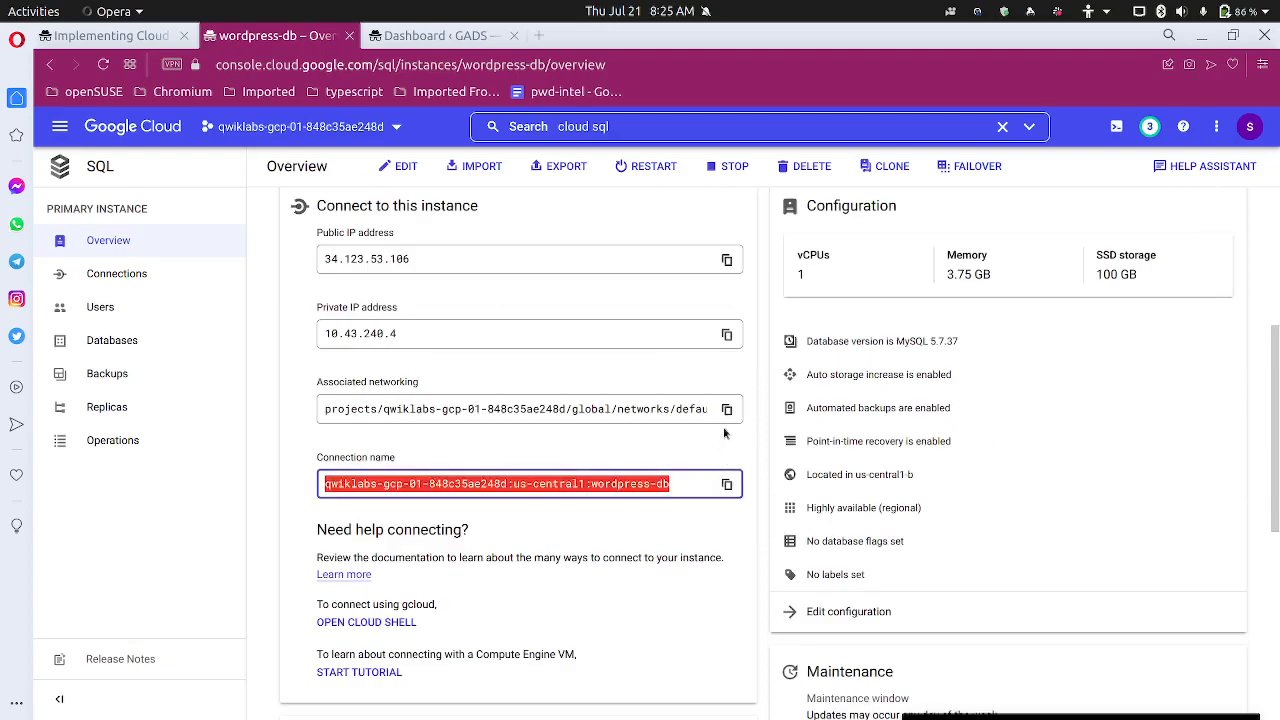
pyautogui.click(727, 334)
pyautogui.hotkey('ctrl', 'c')
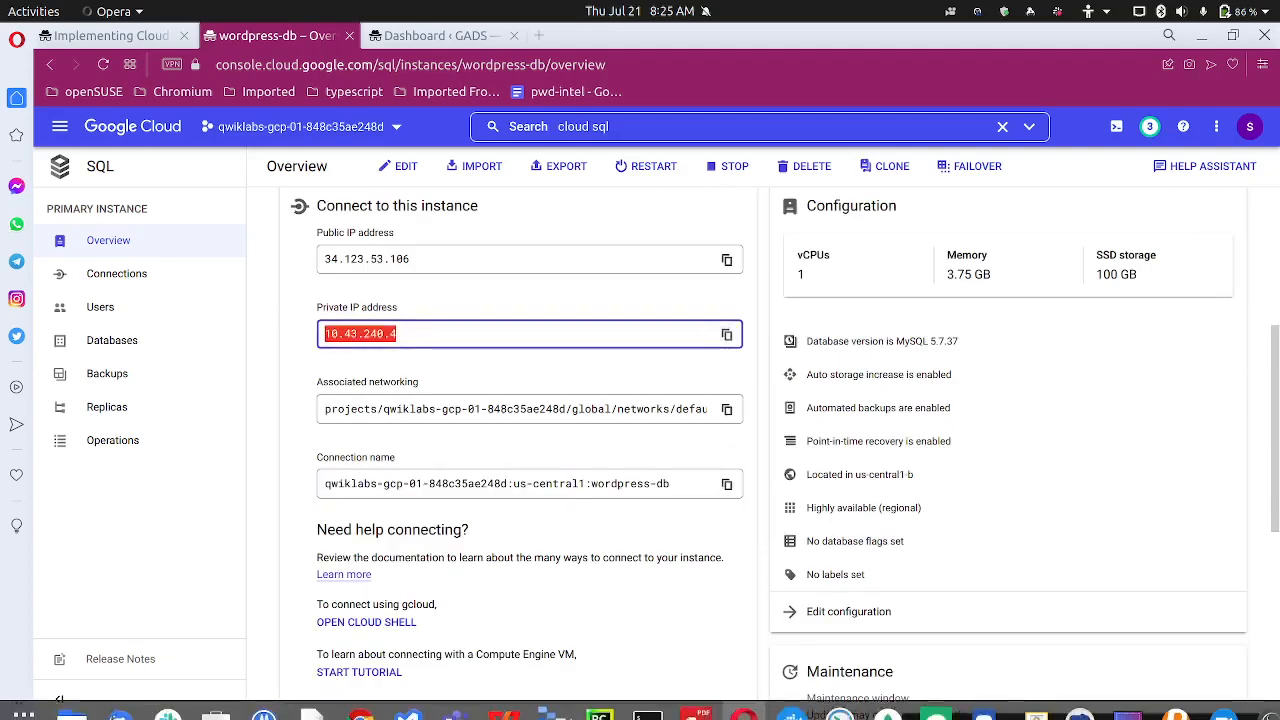
# Paste the private IP 10.43.240.4 into the text notes on a new line
pyautogui.click(312, 697)
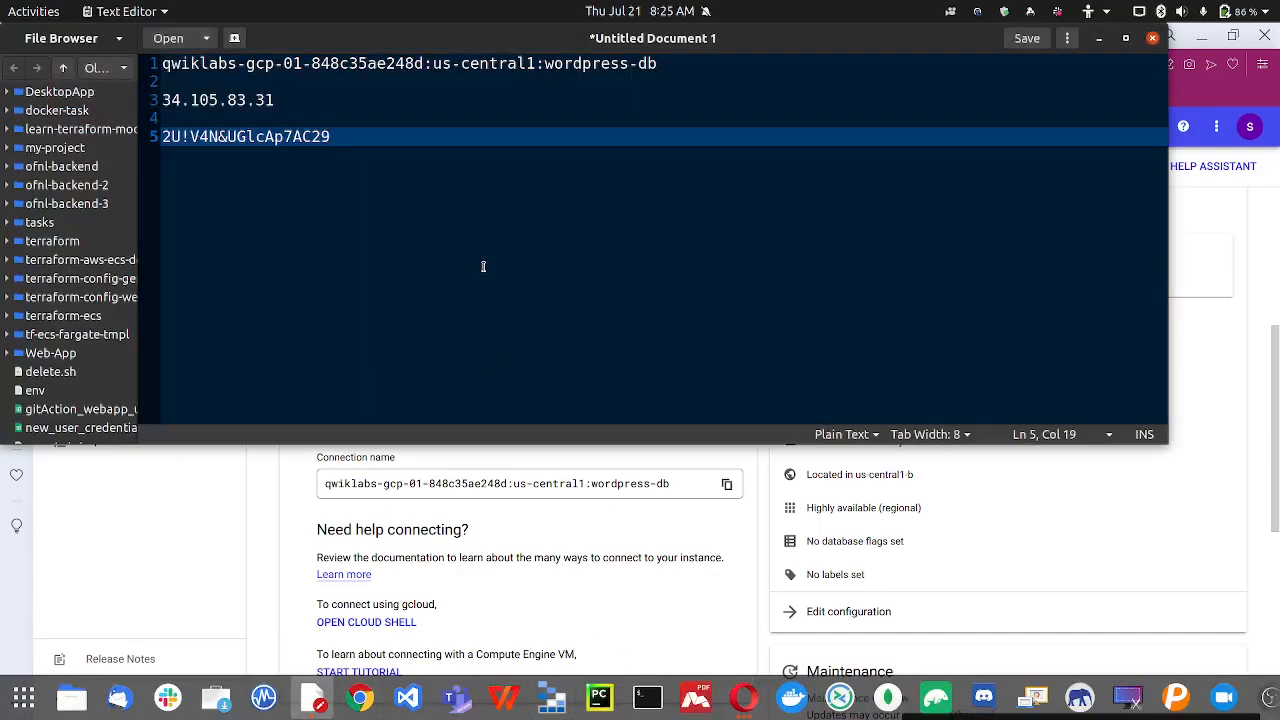
pyautogui.press('Return')
pyautogui.press('Return')
pyautogui.hotkey('ctrl', 'v')
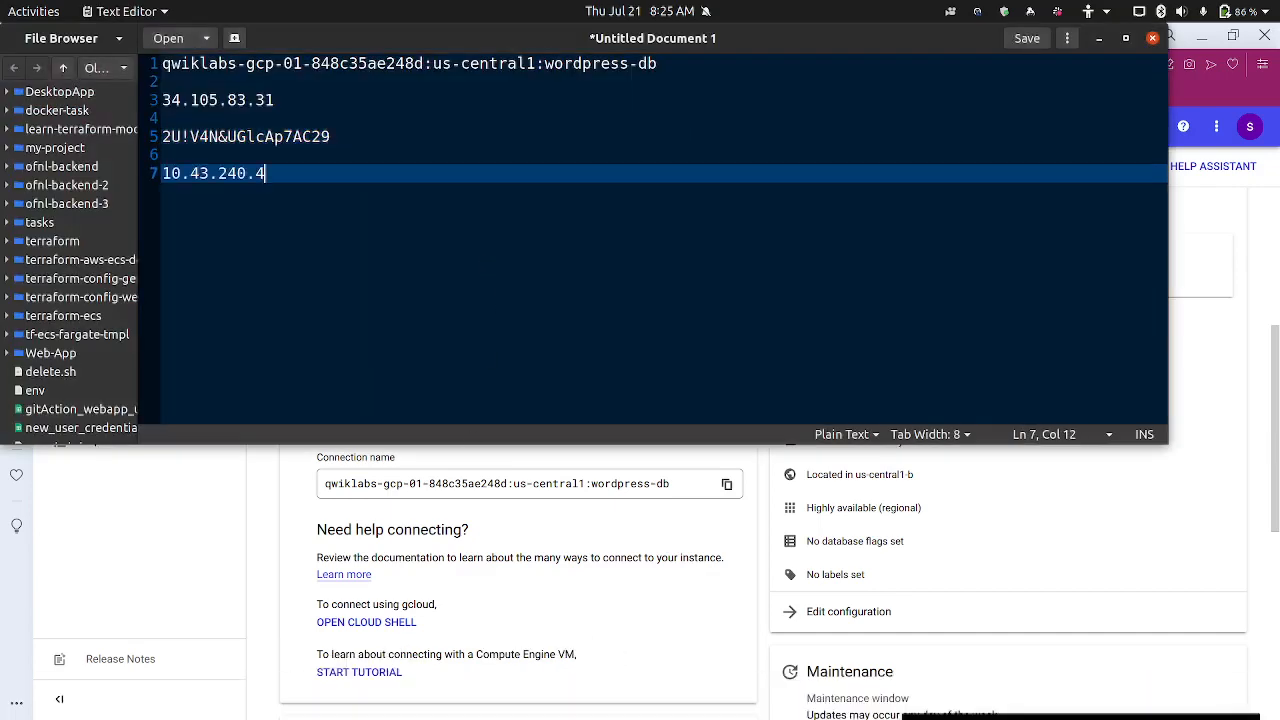
pyautogui.click(257, 508)
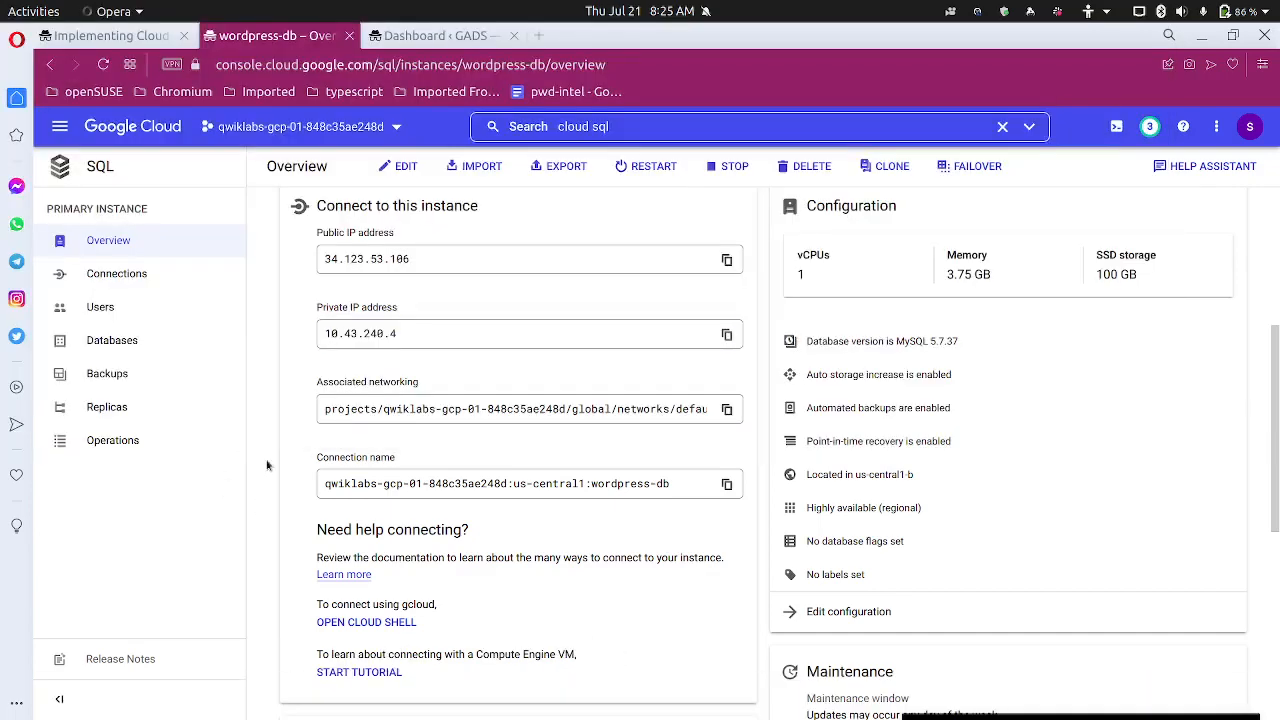
pyautogui.click(148, 37)
pyautogui.scroll(-3, 452, 346)
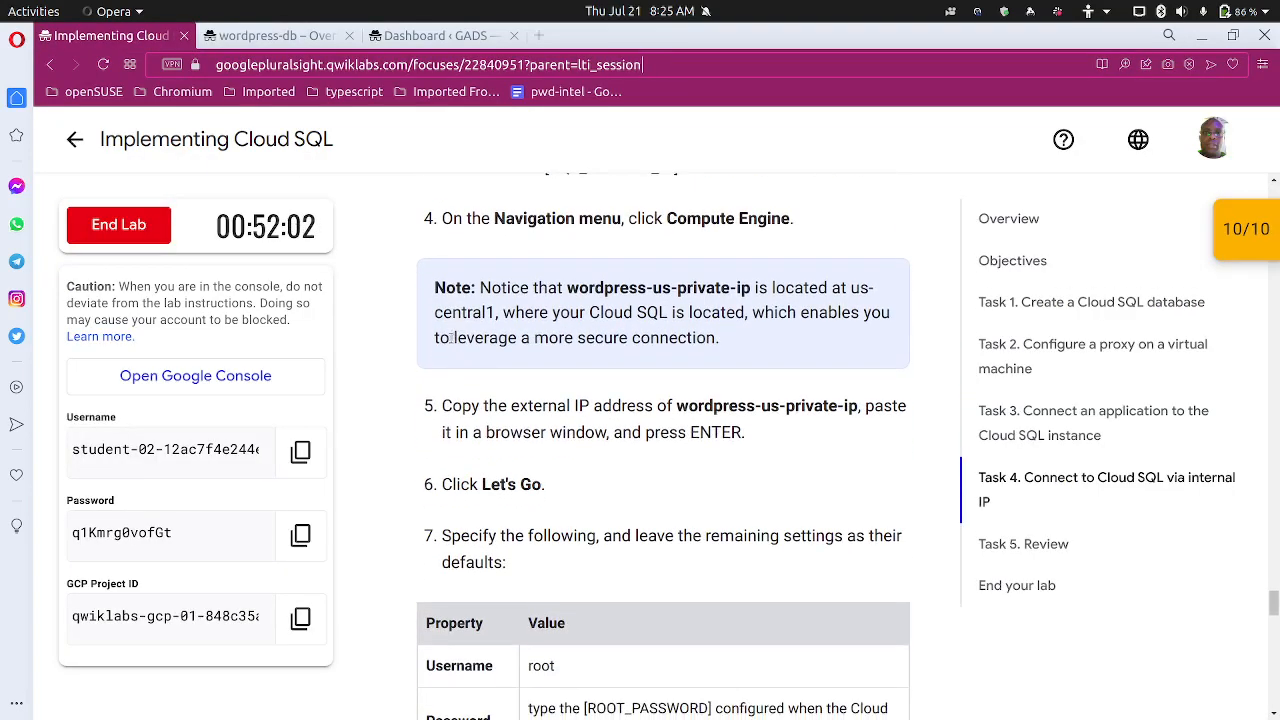
# Review the Task 4 steps, then return to the wordpress-db Cloud SQL overview
pyautogui.scroll(-1, 451, 338)
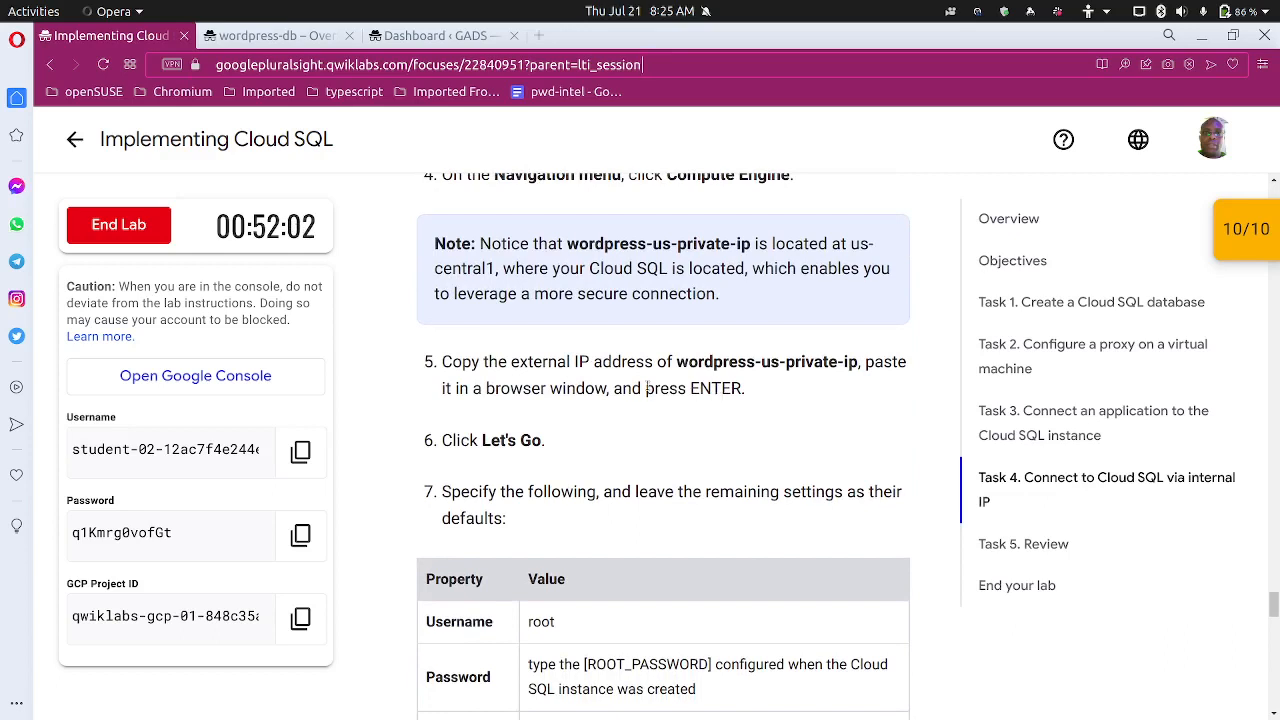
pyautogui.scroll(1, 558, 385)
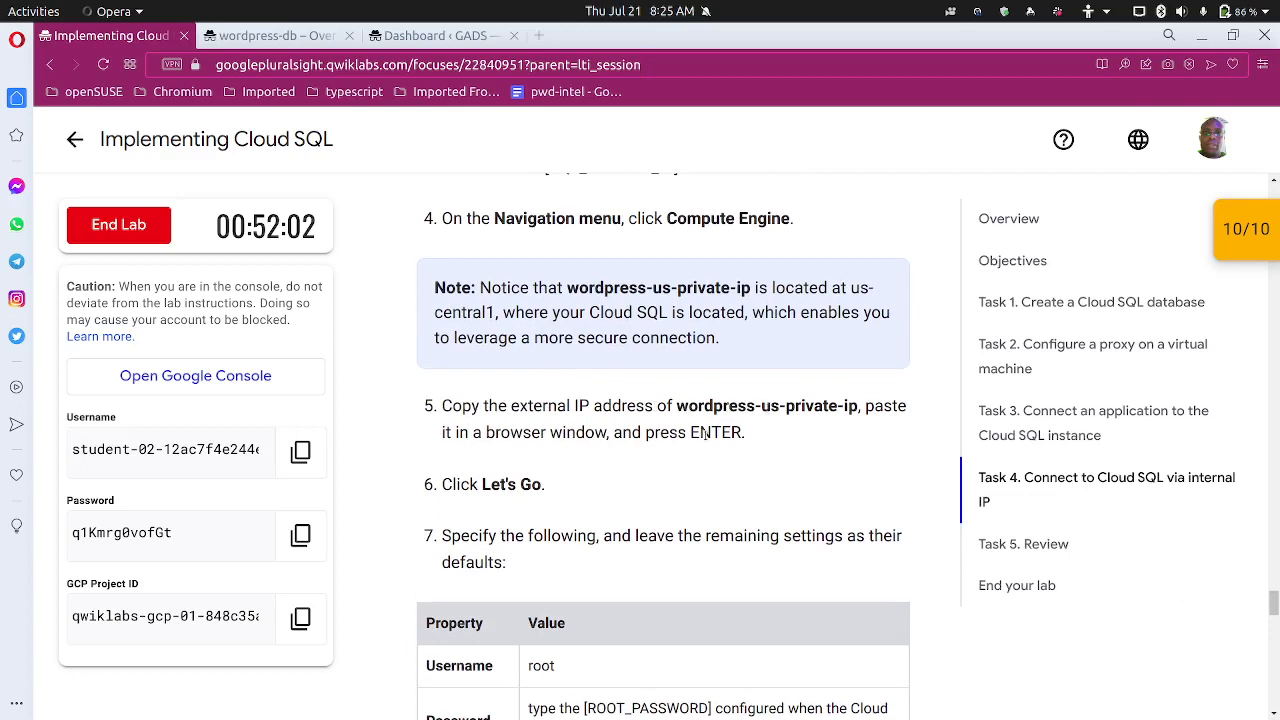
pyautogui.scroll(1, 706, 436)
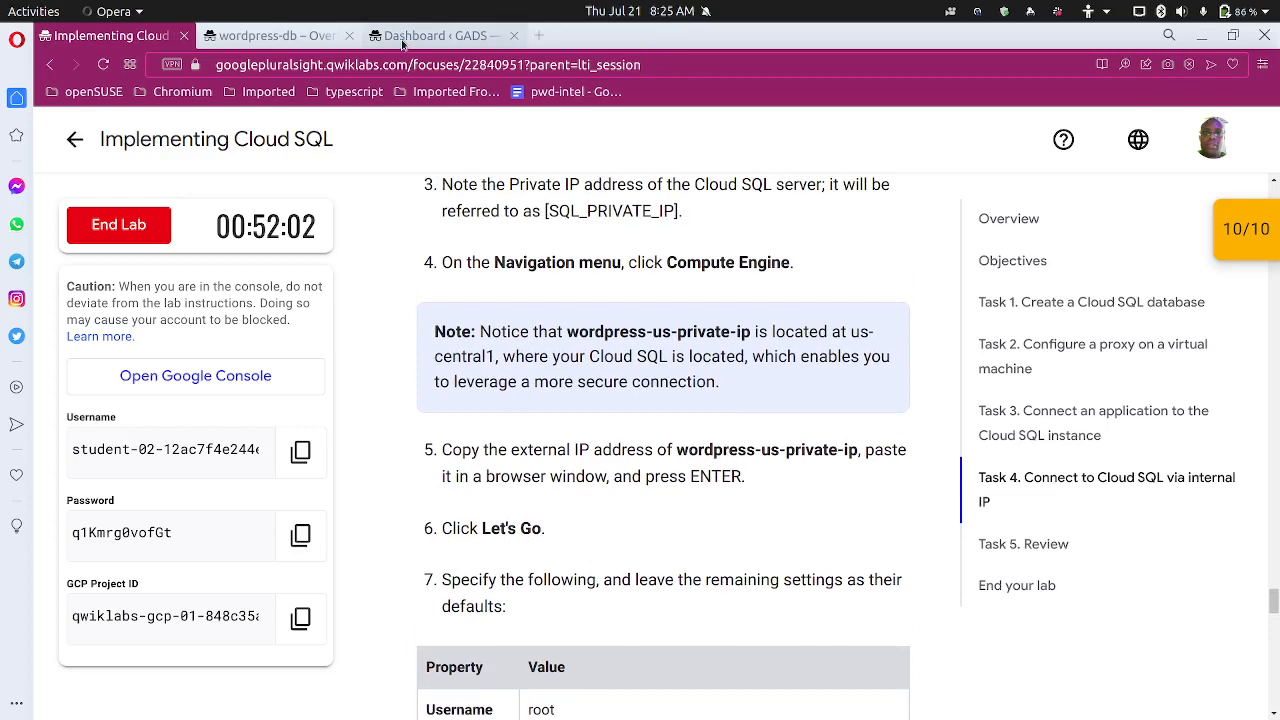
pyautogui.click(280, 36)
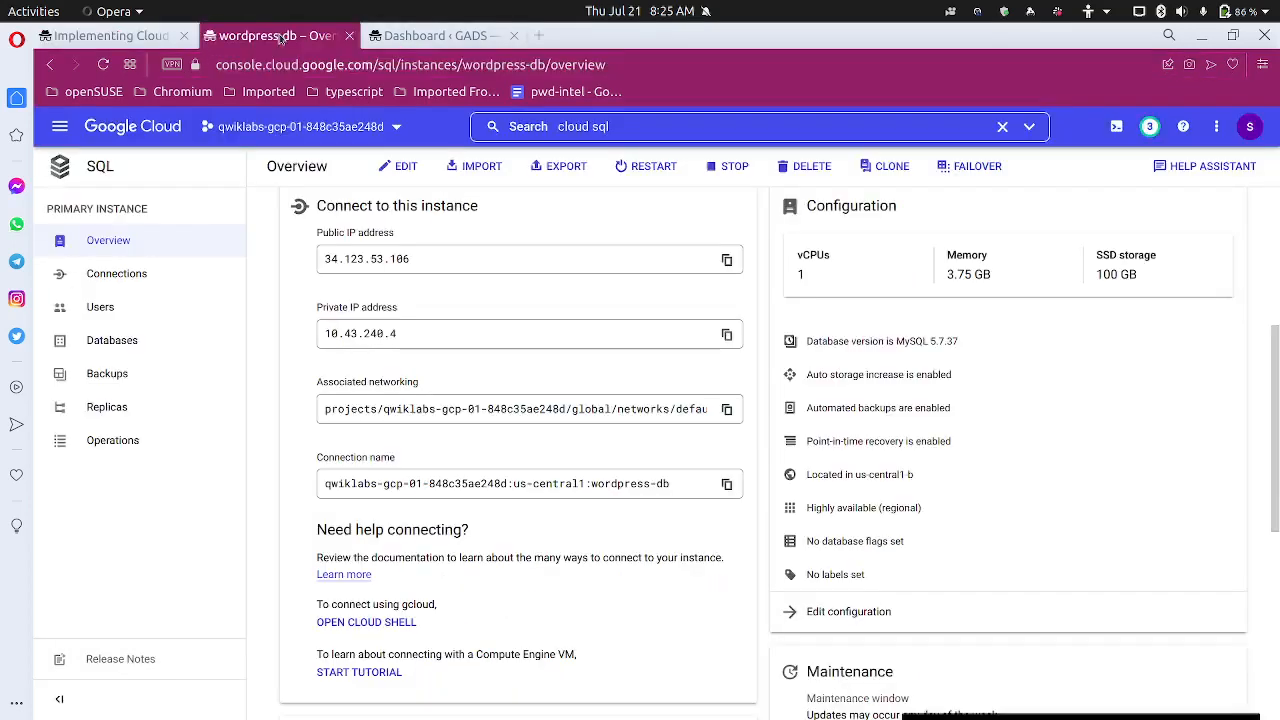
# Copy wordpress-us-private-ip's external IP from VM instances and load 104.197.230.56 in a new tab
pyautogui.click(620, 128)
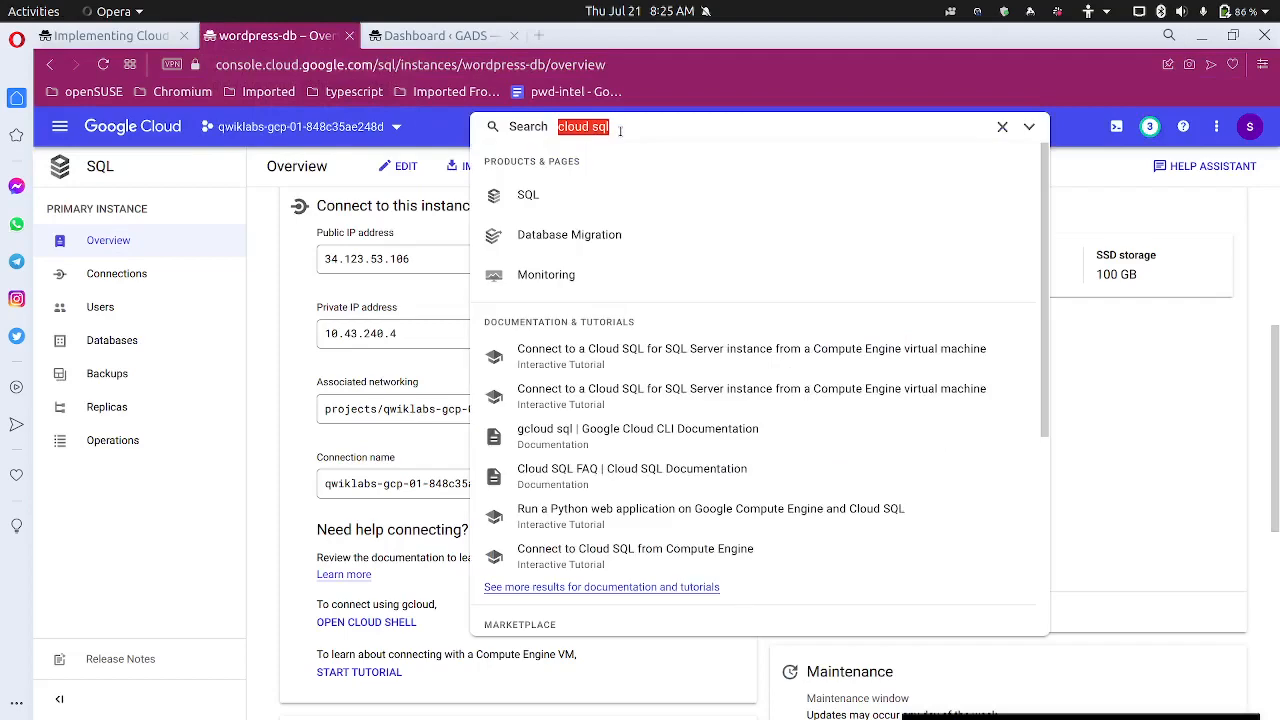
pyautogui.write('instance')
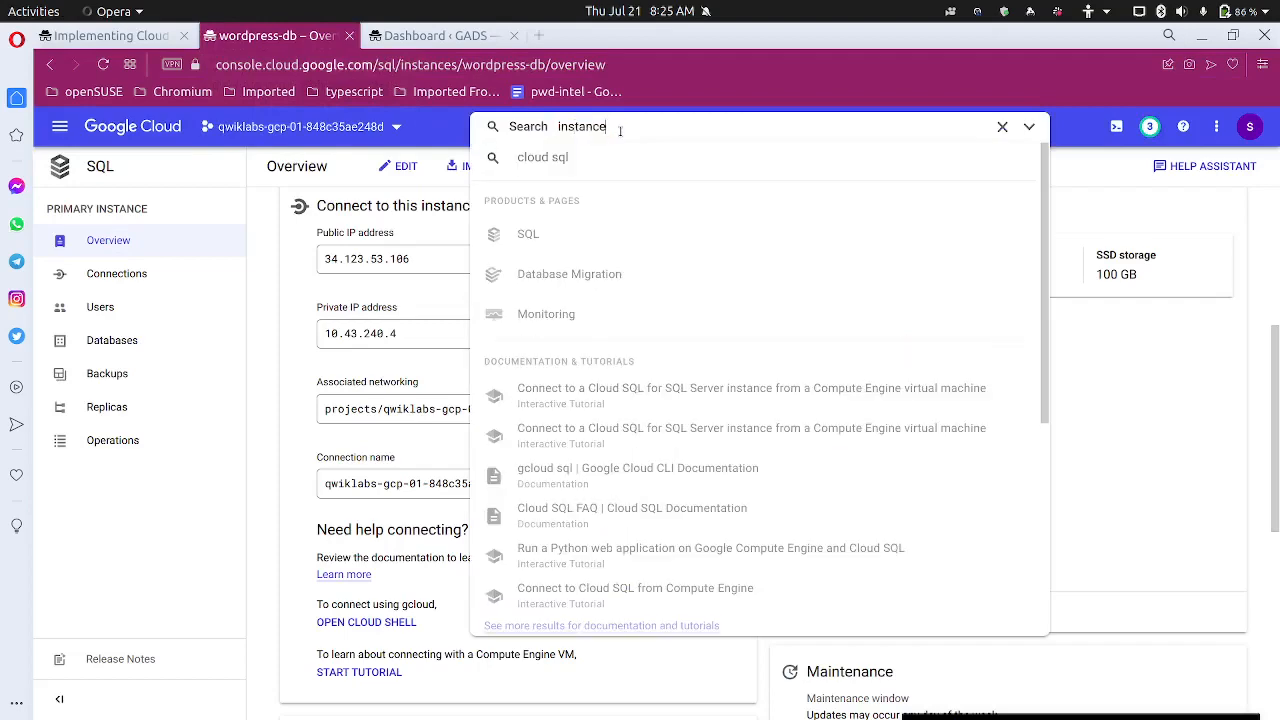
pyautogui.write('s')
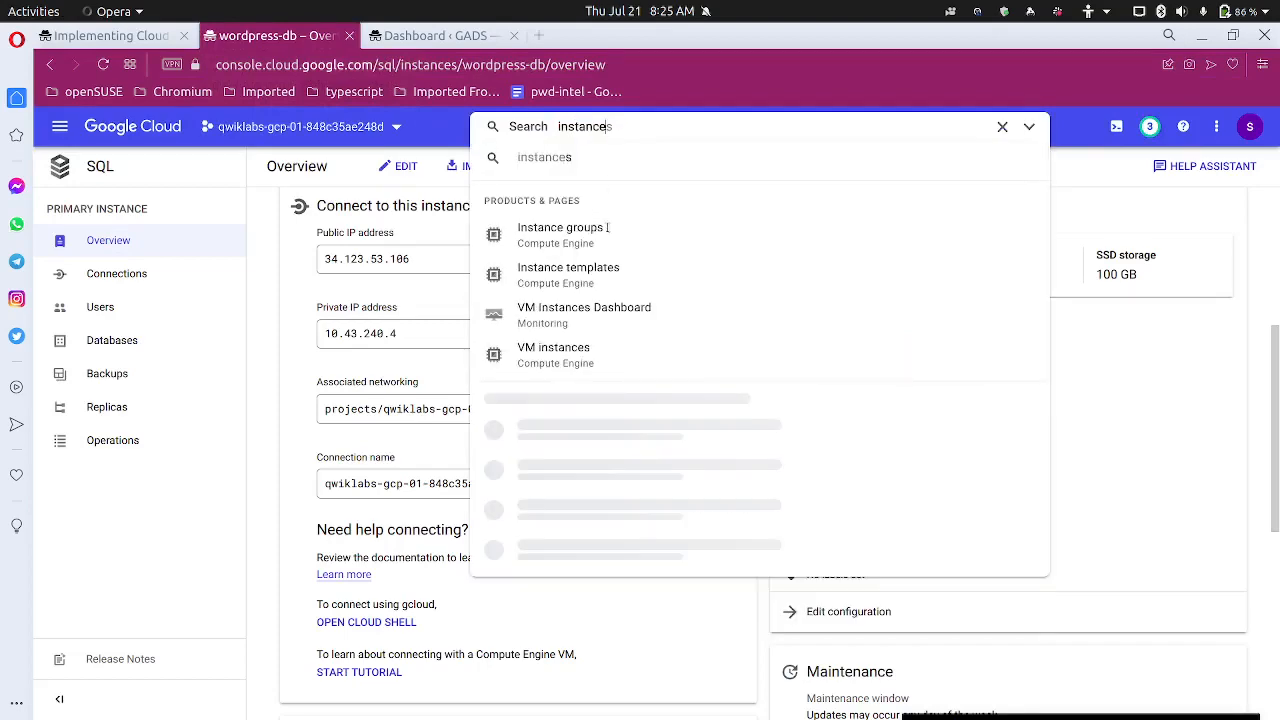
pyautogui.click(588, 351)
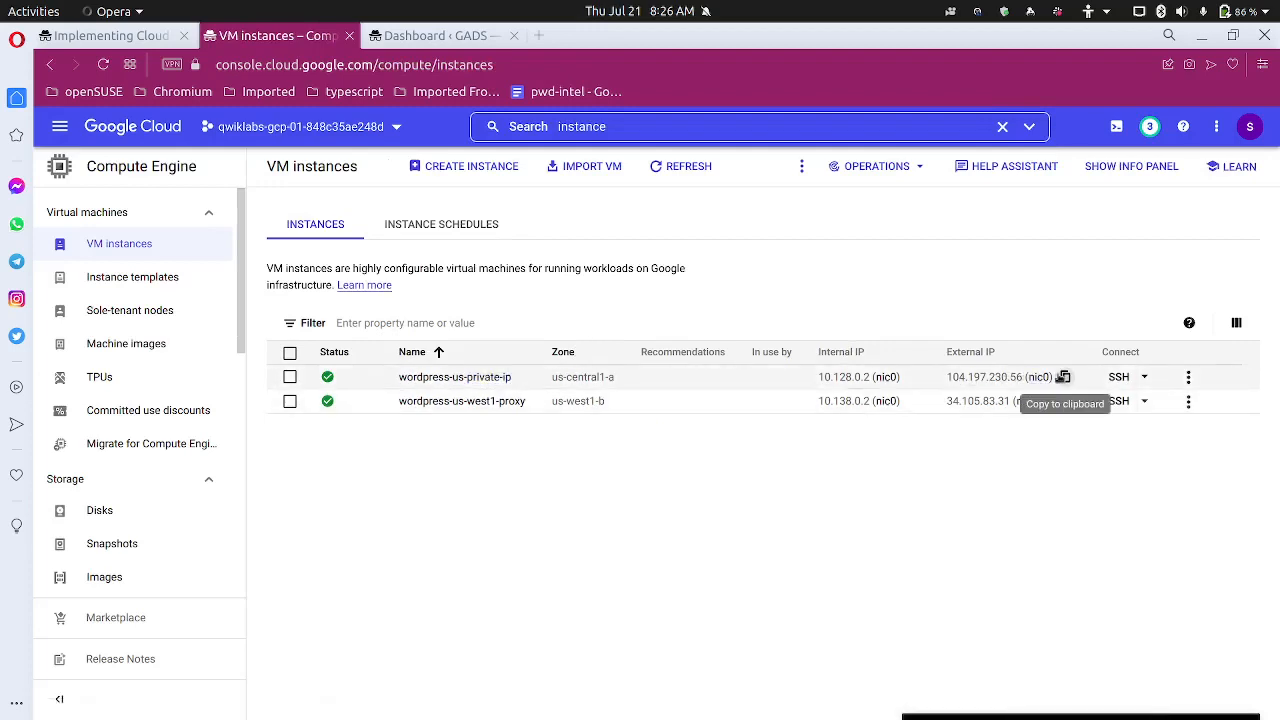
pyautogui.click(1063, 377)
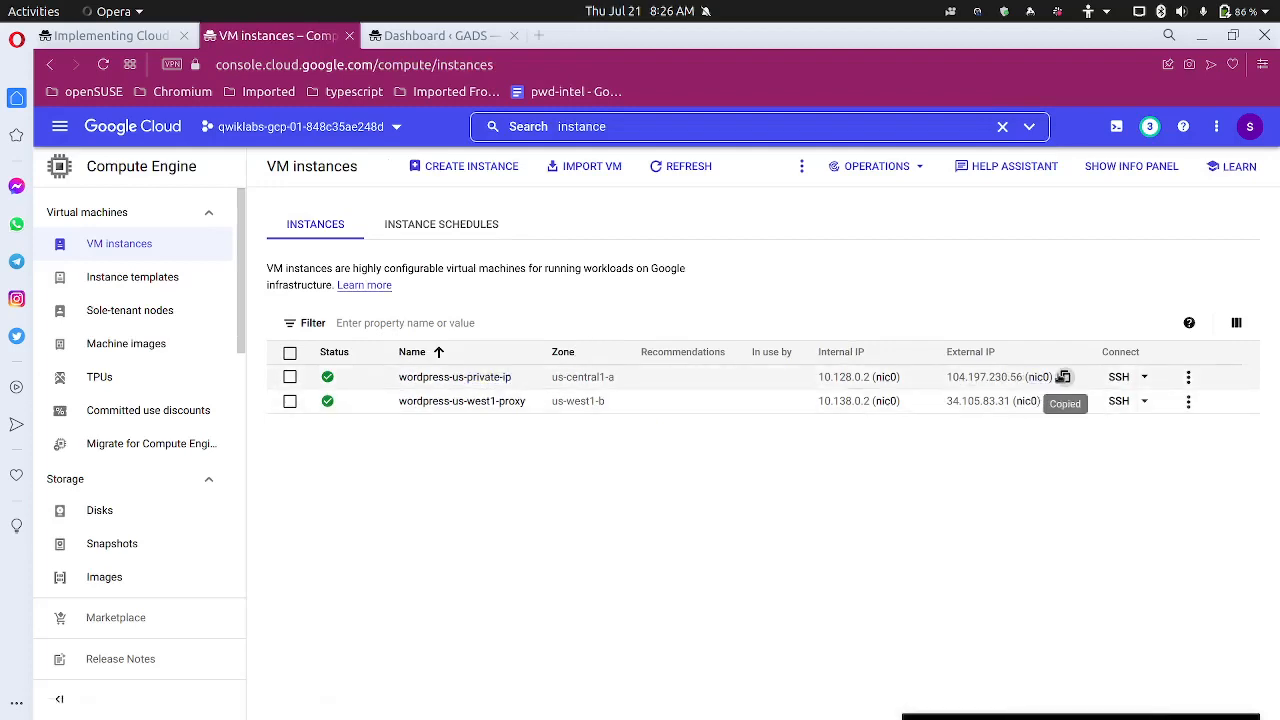
pyautogui.click(140, 38)
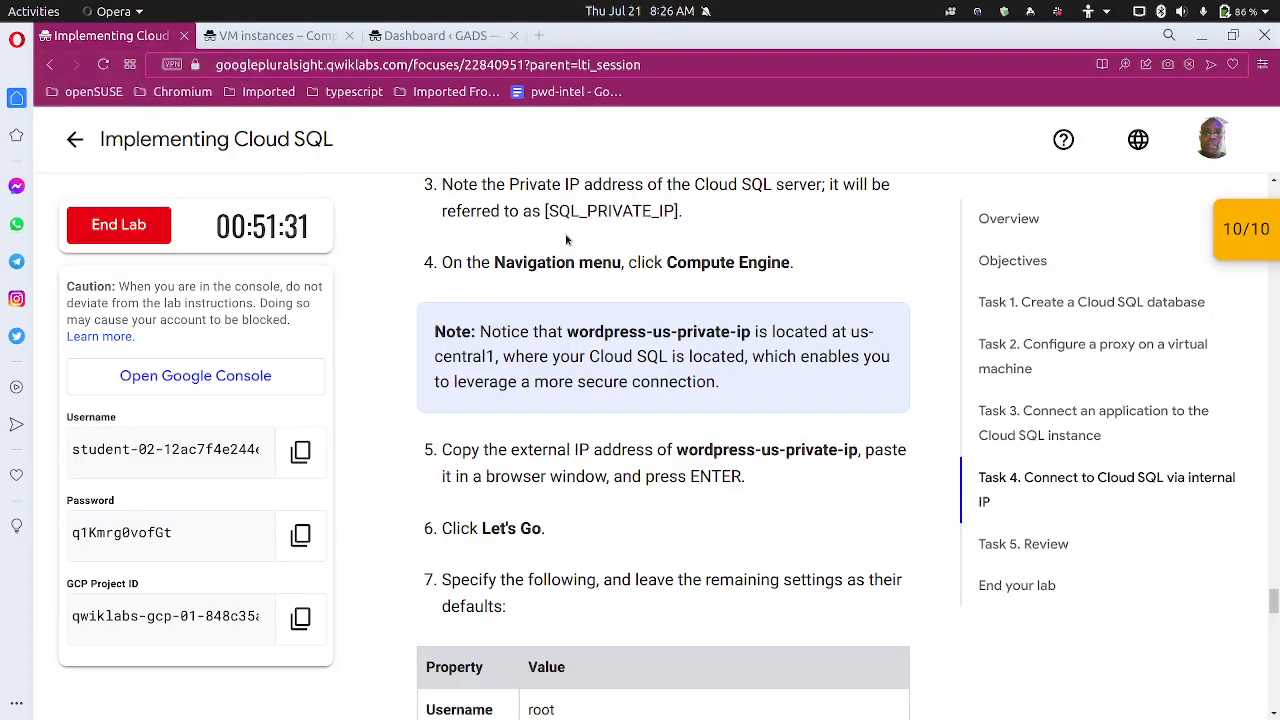
pyautogui.scroll(-2, 573, 375)
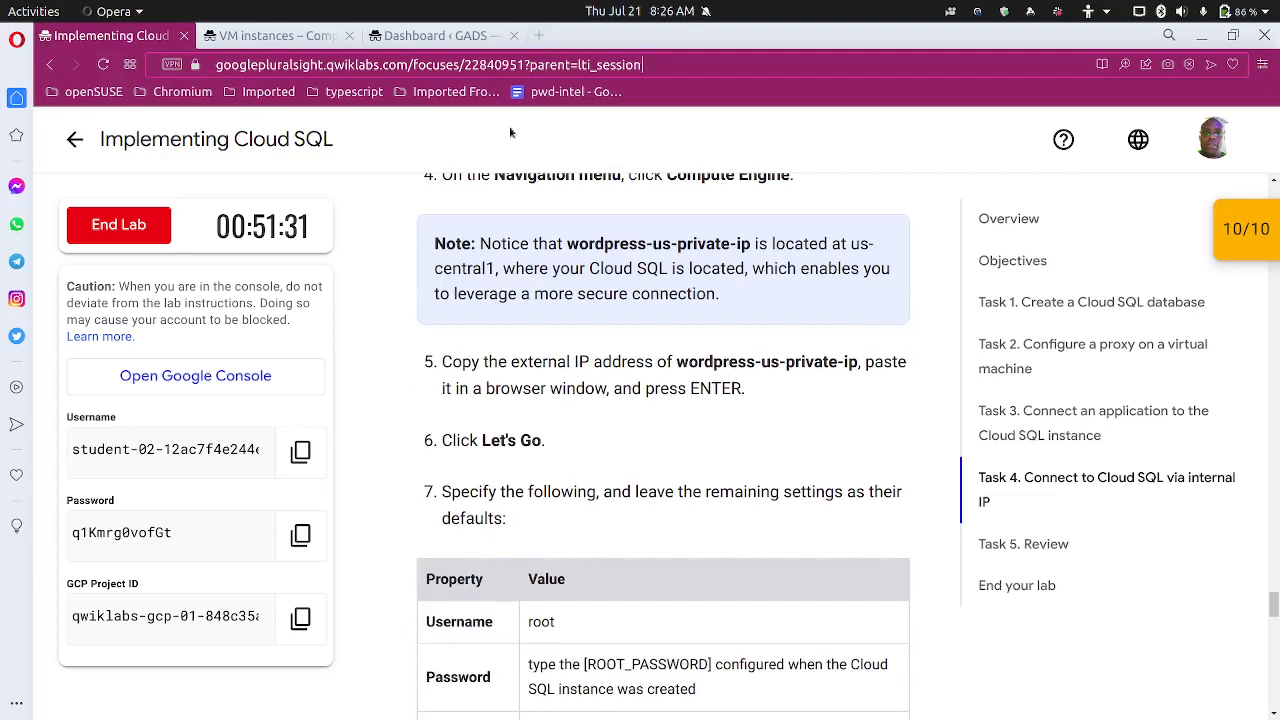
pyautogui.hotkey('ctrl', 't')
pyautogui.hotkey('ctrl', 'v')
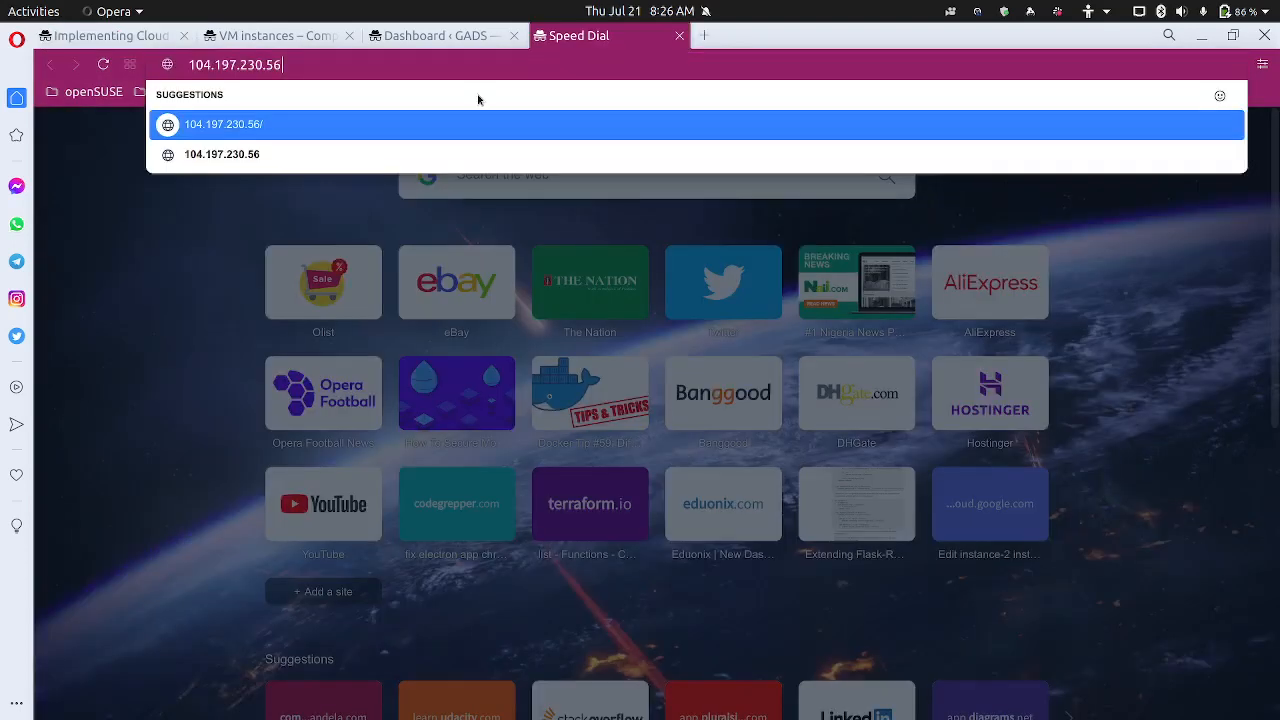
pyautogui.press('Return')
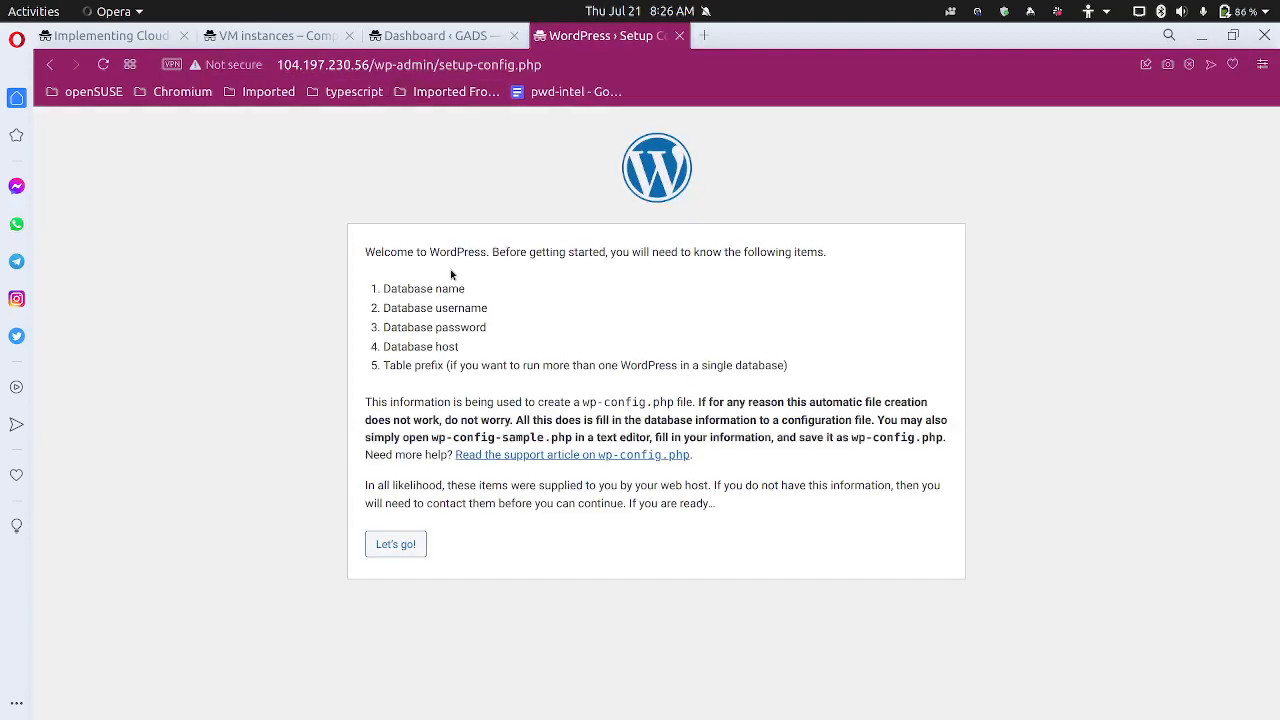
# Begin database setup with username root, the root password, and host 127.0.0.1
pyautogui.click(395, 544)
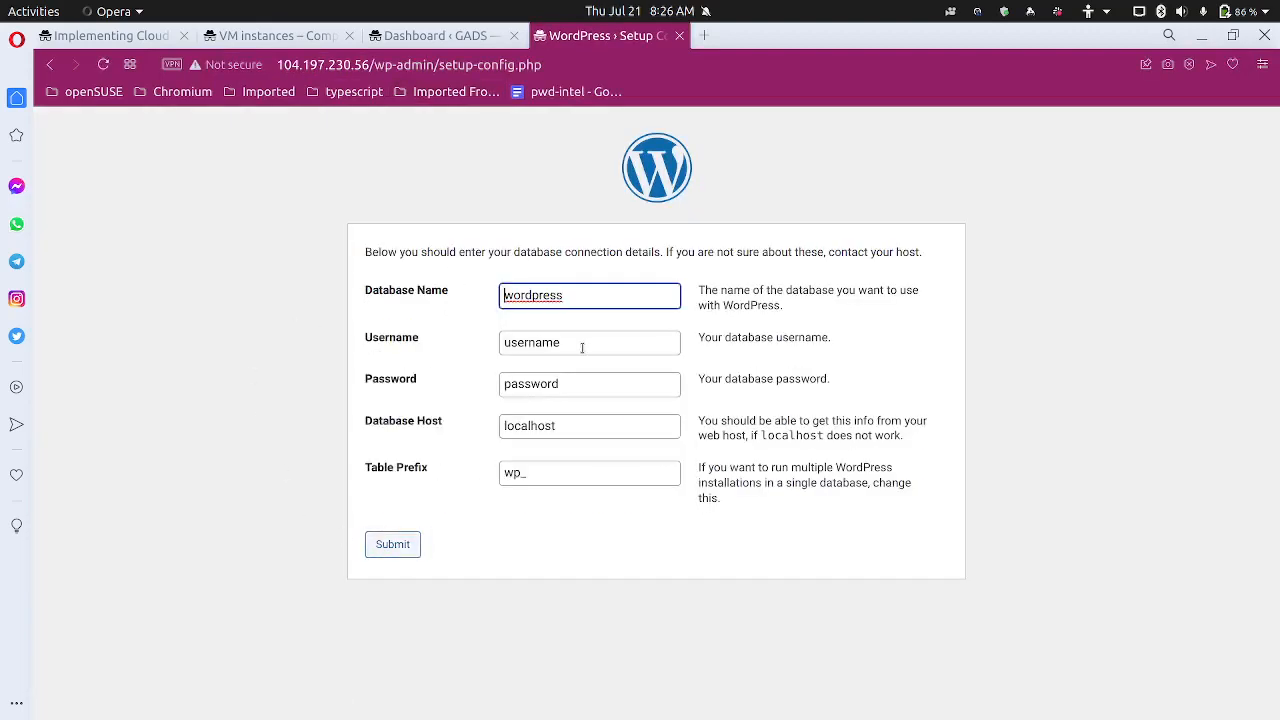
pyautogui.press('Tab')
pyautogui.write('root')
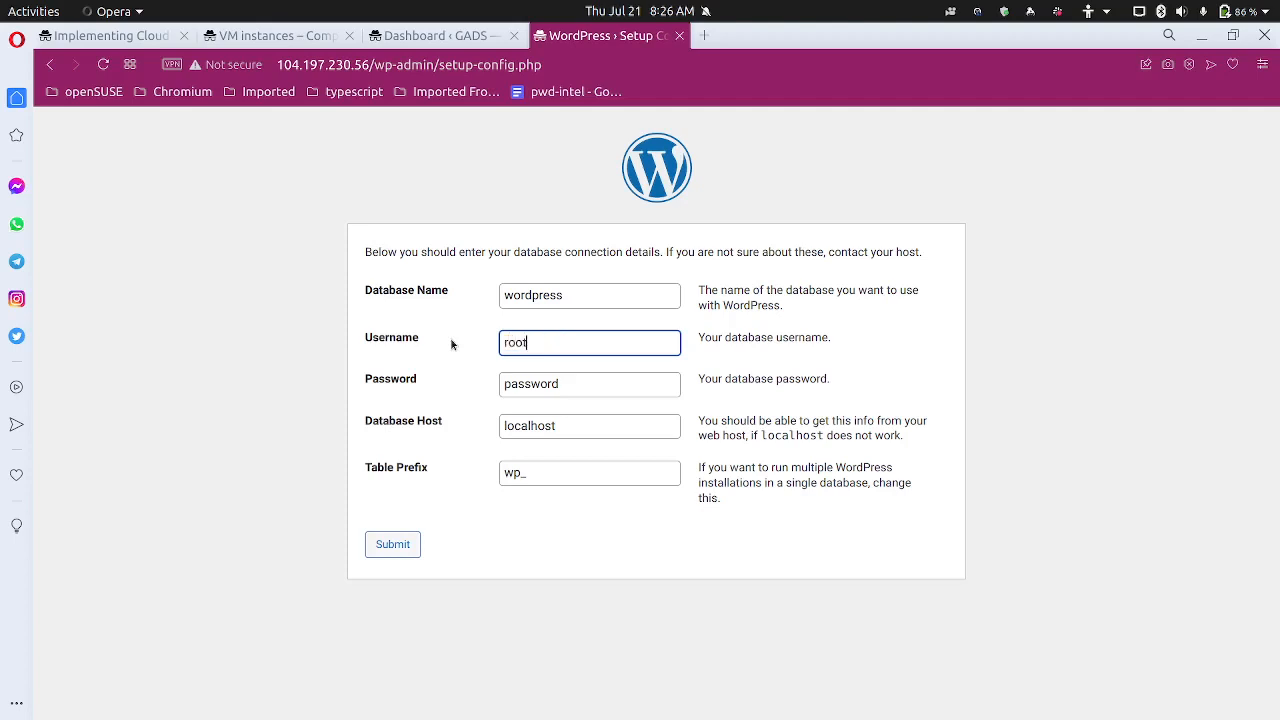
pyautogui.press('Tab')
pyautogui.write('admin')
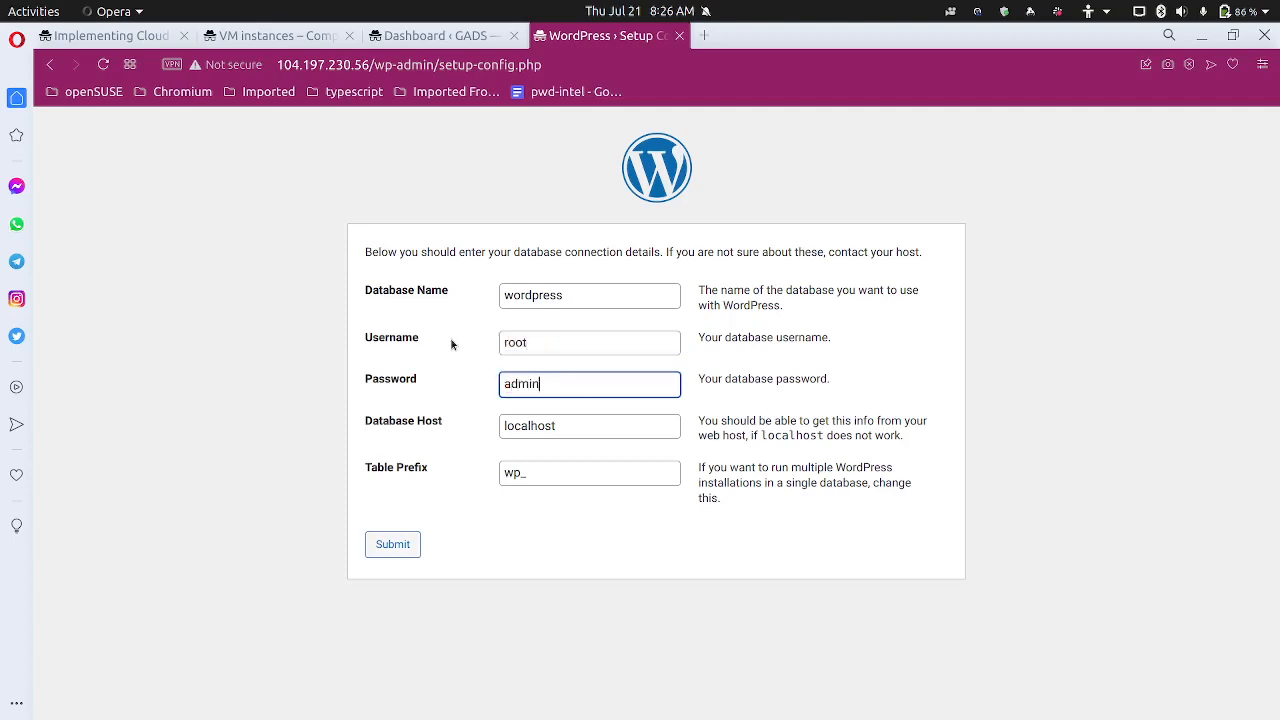
pyautogui.press('Tab')
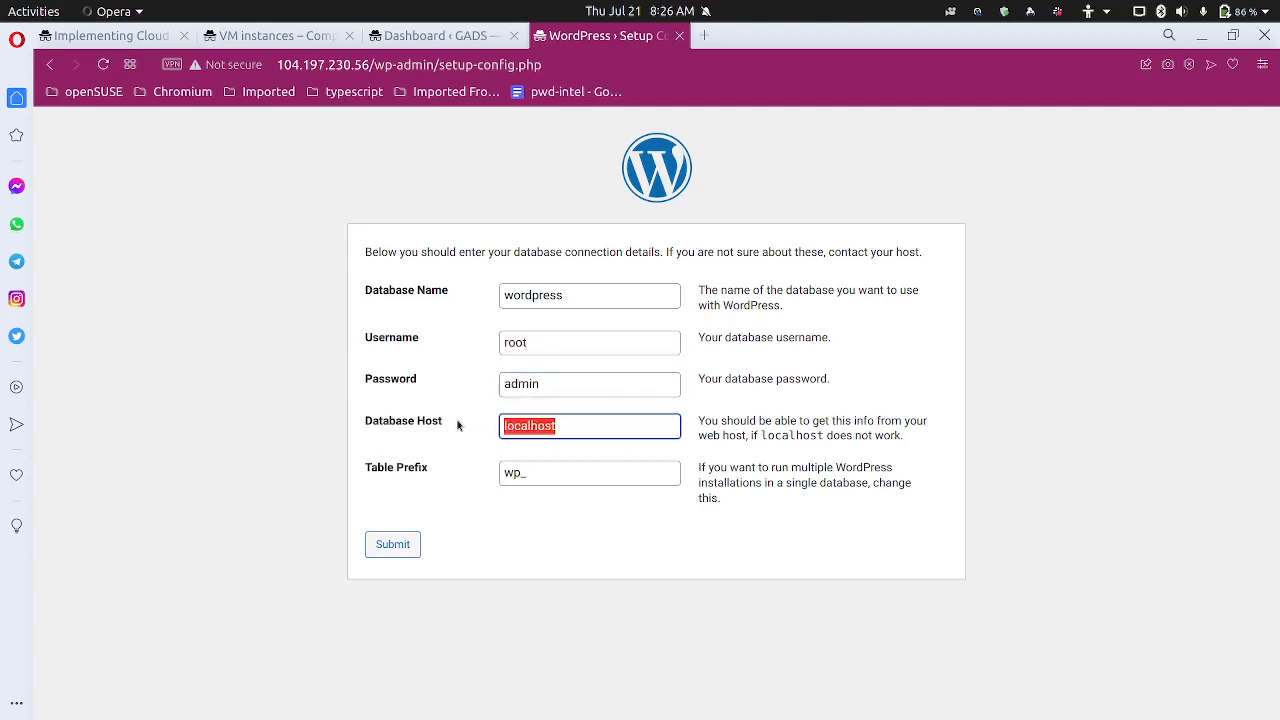
pyautogui.write('127')
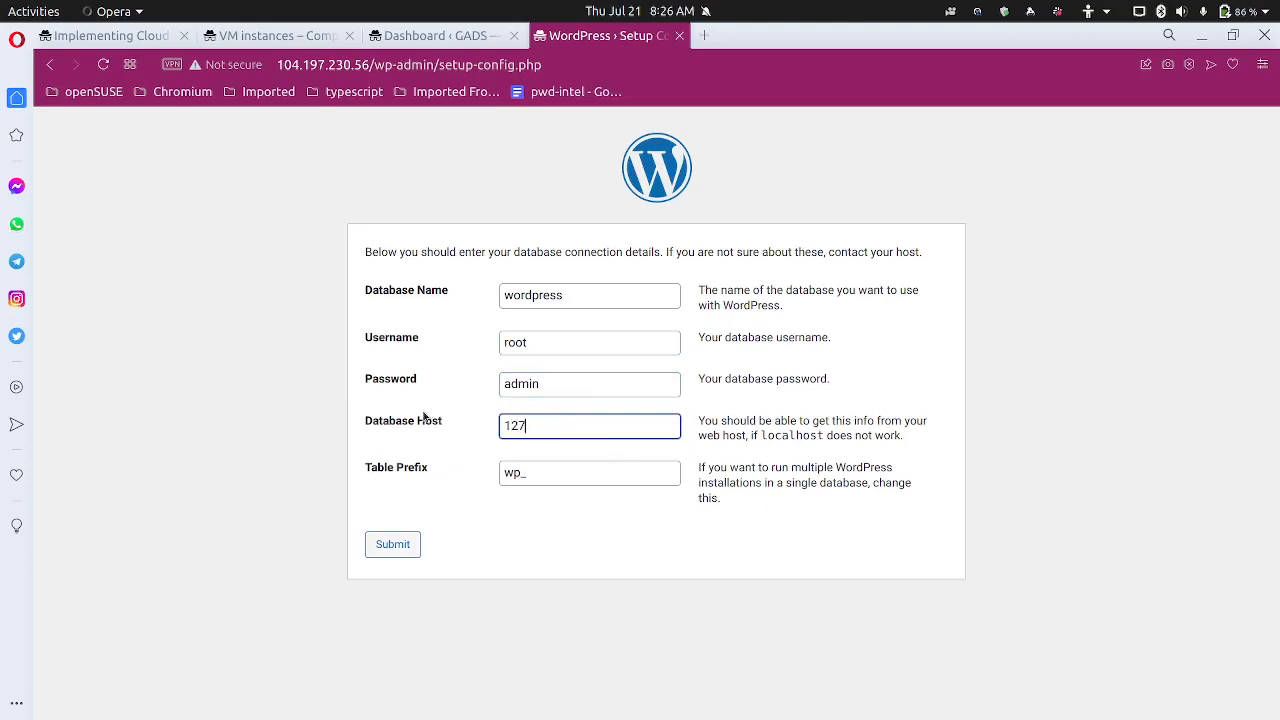
pyautogui.write('.0.0.1')
# Check the lab's required settings and paste the VM's external IP as Database Host
pyautogui.click(162, 37)
pyautogui.scroll(-5, 393, 390)
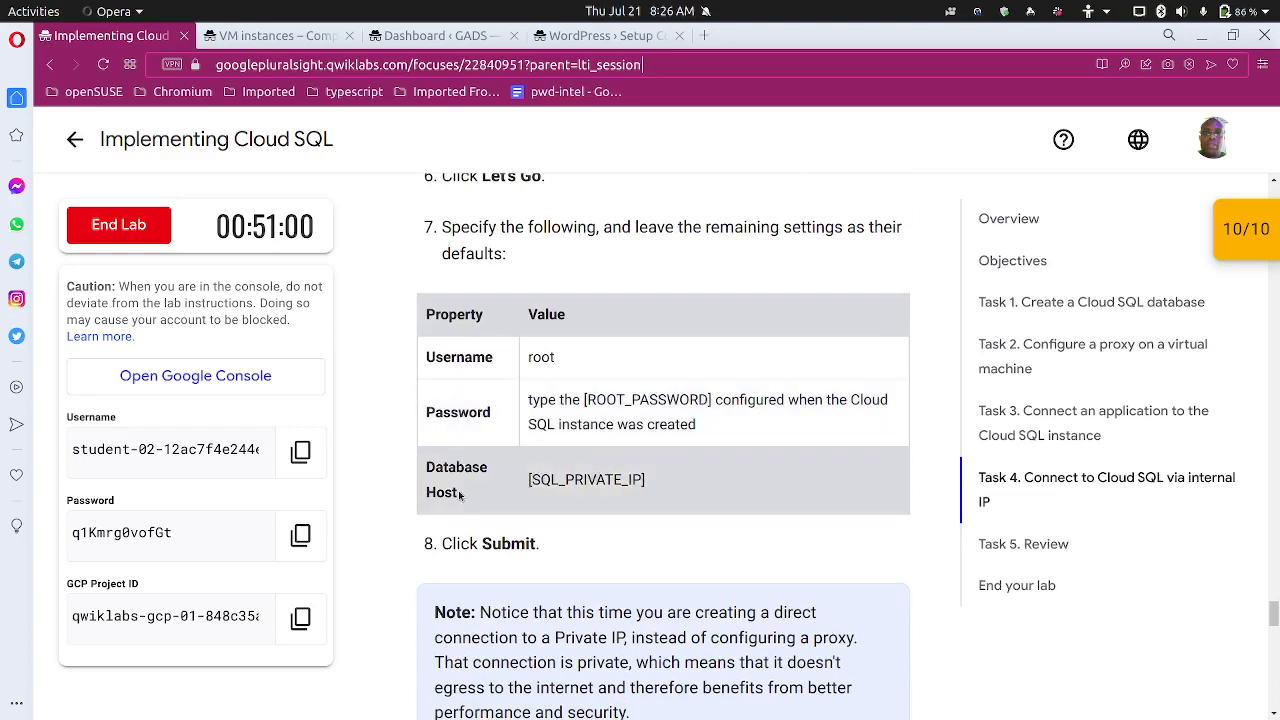
pyautogui.scroll(-1, 455, 495)
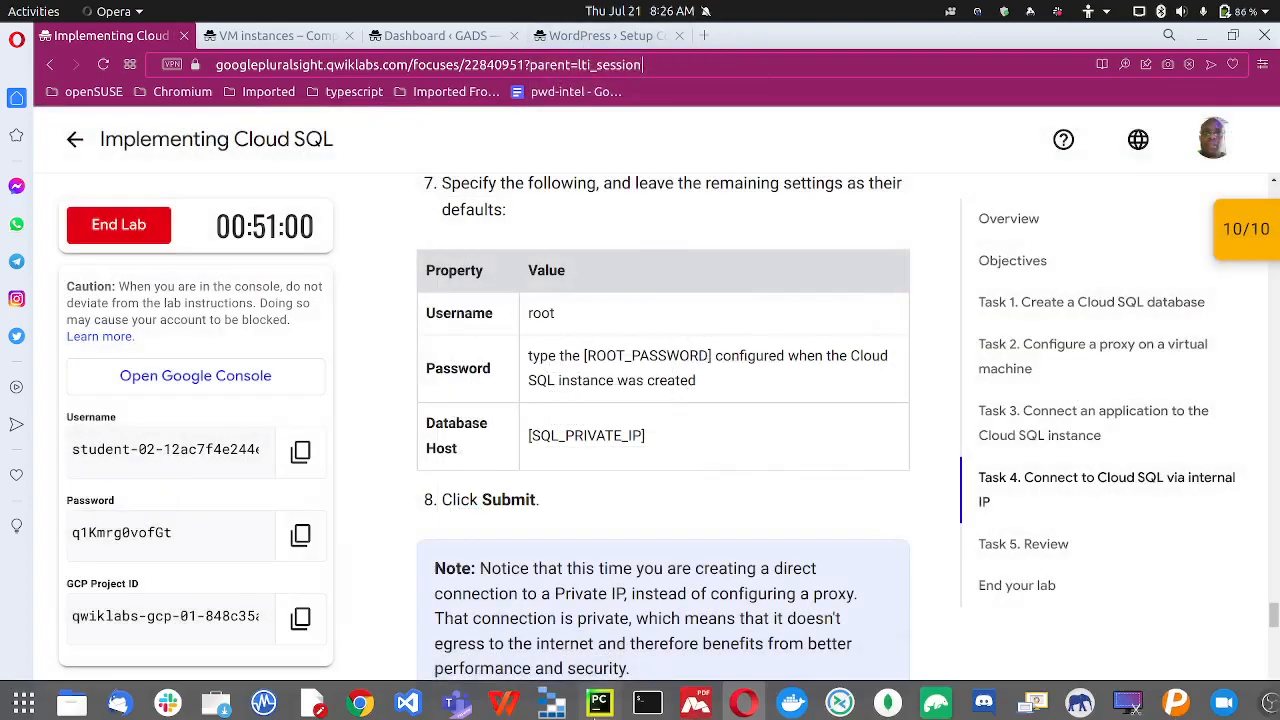
pyautogui.moveTo(557, 713)
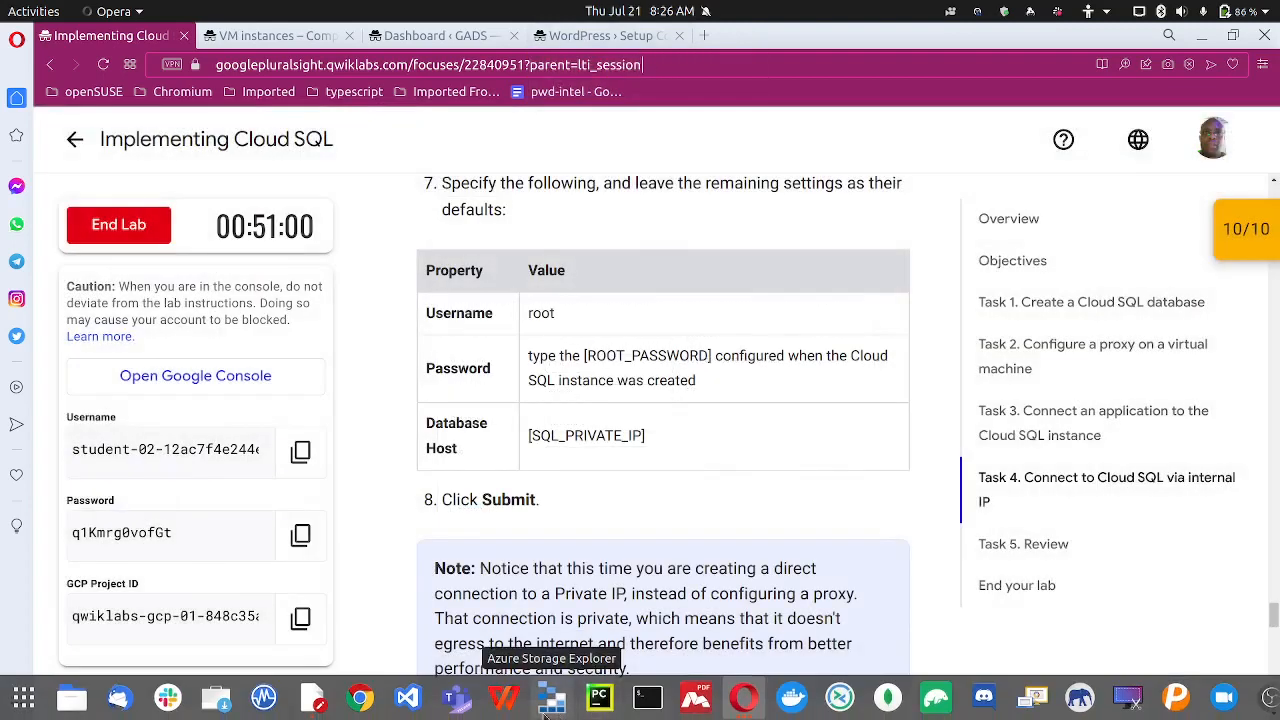
pyautogui.click(583, 37)
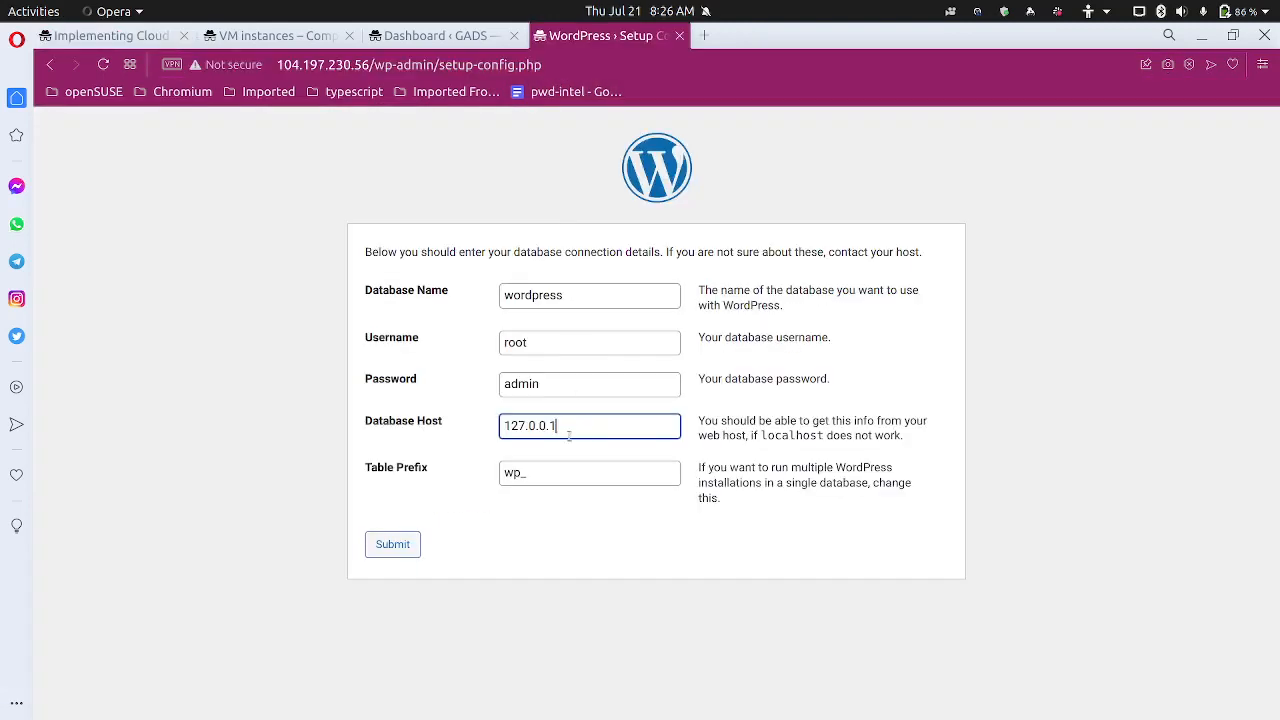
pyautogui.moveTo(572, 428); pyautogui.dragTo(445, 413)
pyautogui.write('104.197.230.56')
# Replace Database Host with the Cloud SQL private IP 10.43.240.4 from the notes
pyautogui.moveTo(480, 710)
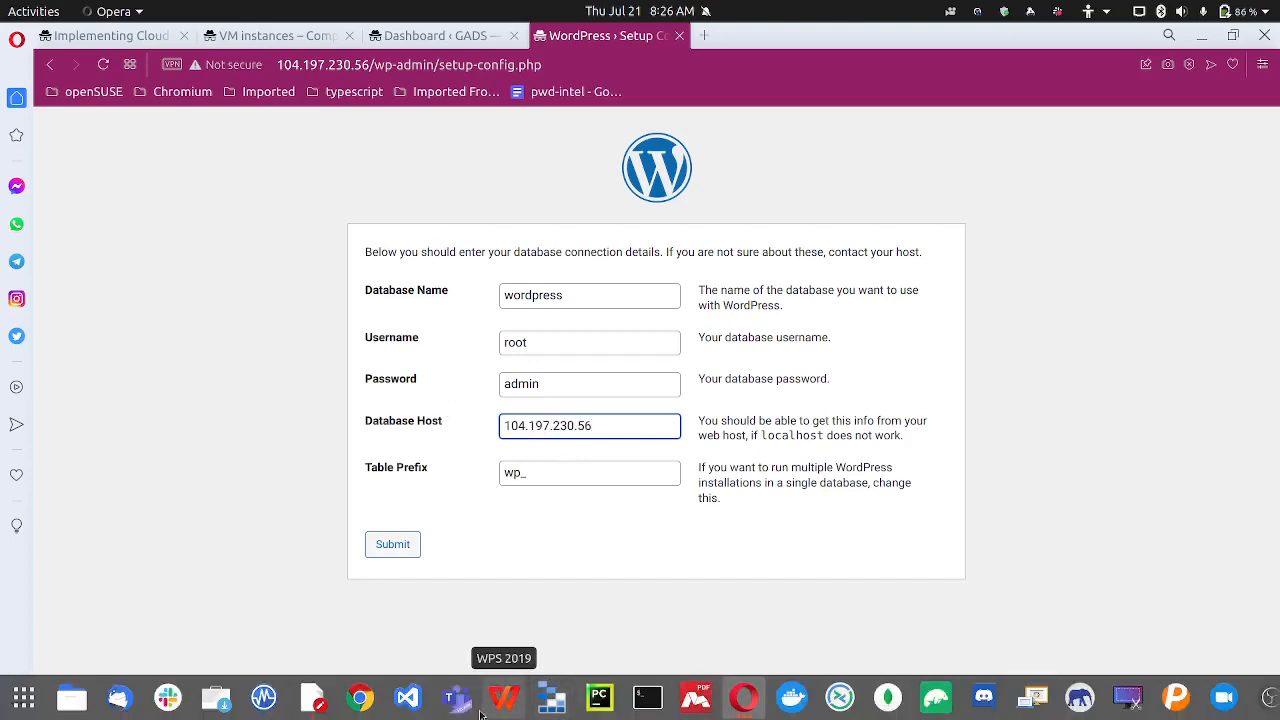
pyautogui.click(322, 700)
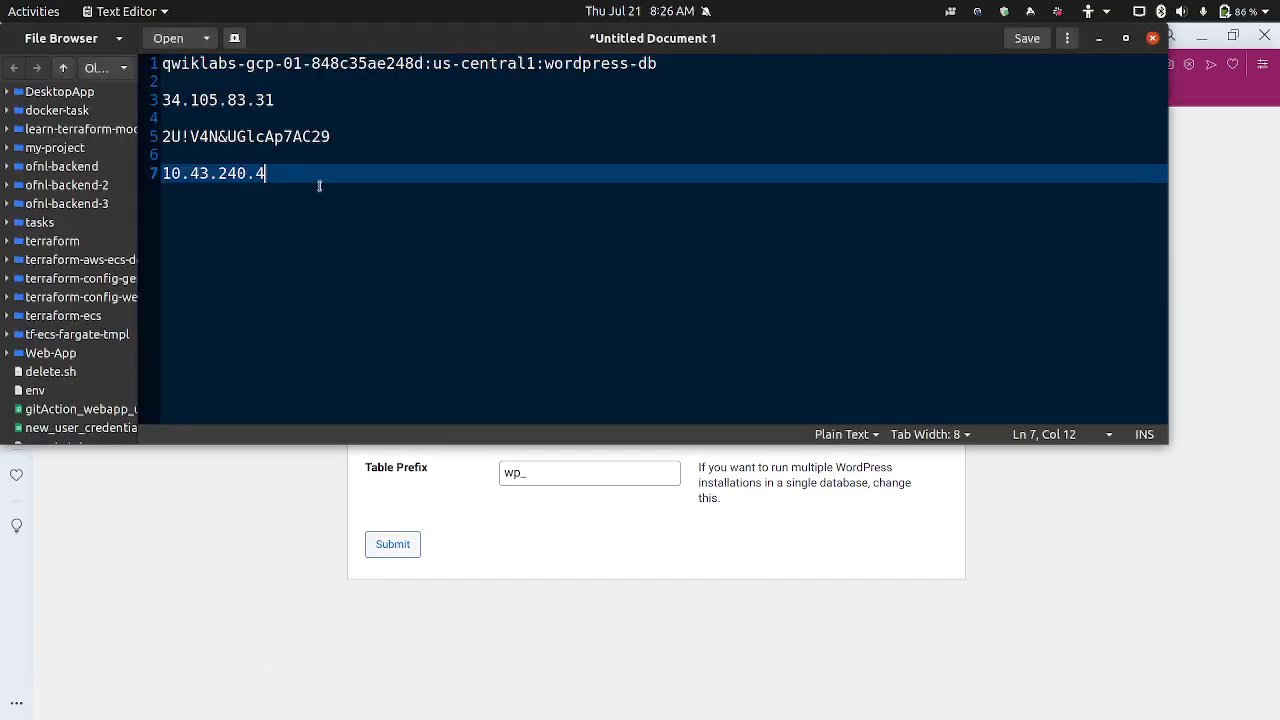
pyautogui.moveTo(268, 174); pyautogui.dragTo(152, 172)
pyautogui.hotkey('ctrl', 'c')
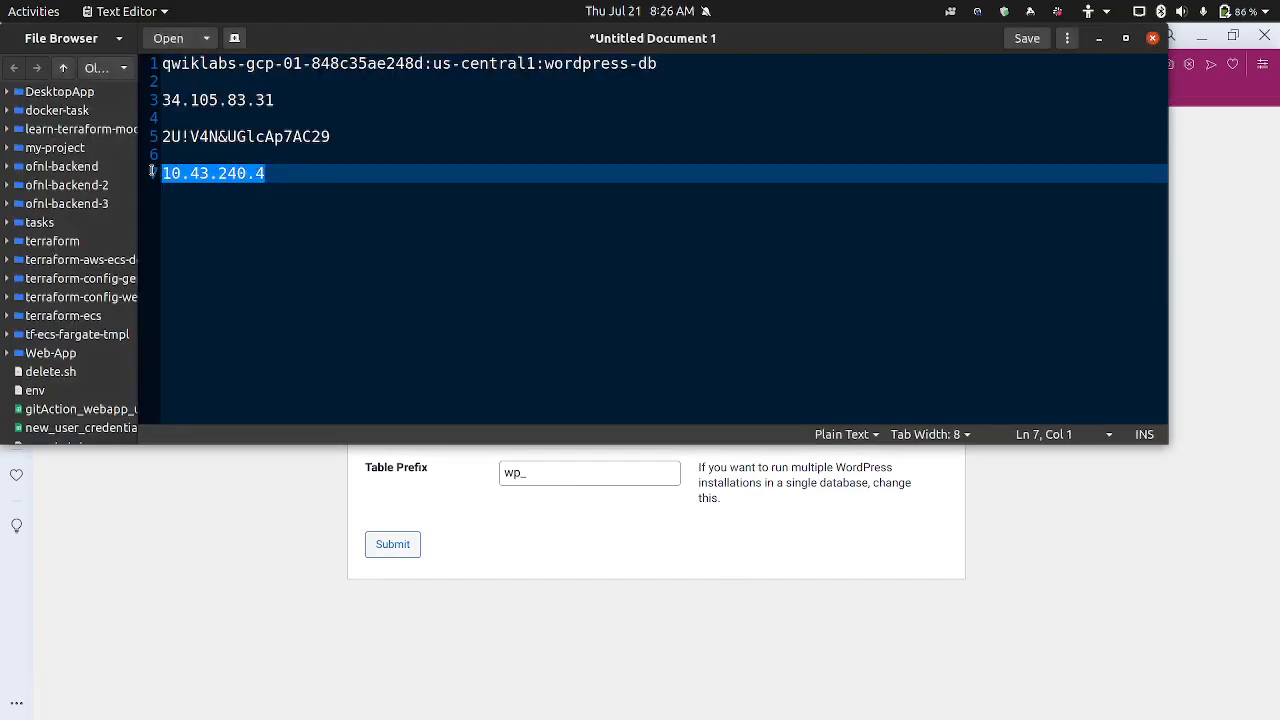
pyautogui.click(266, 487)
pyautogui.moveTo(656, 425); pyautogui.dragTo(440, 423)
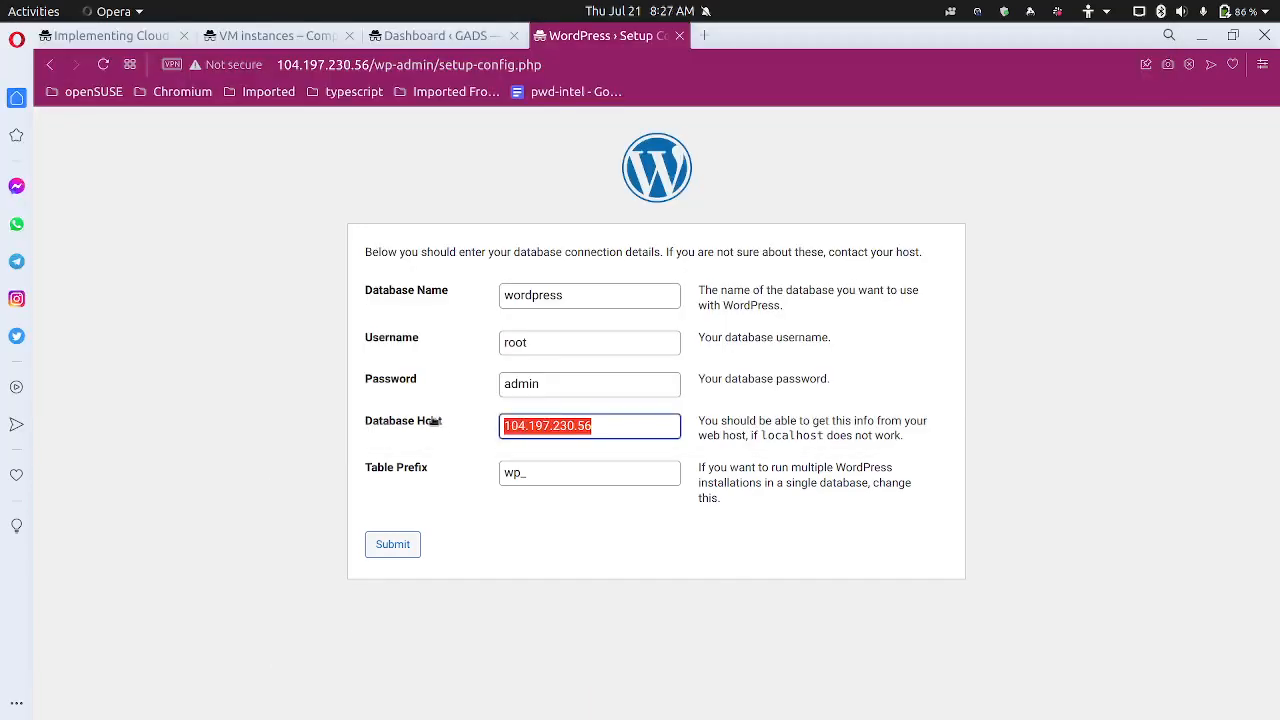
pyautogui.hotkey('ctrl', 'v')
pyautogui.click(165, 37)
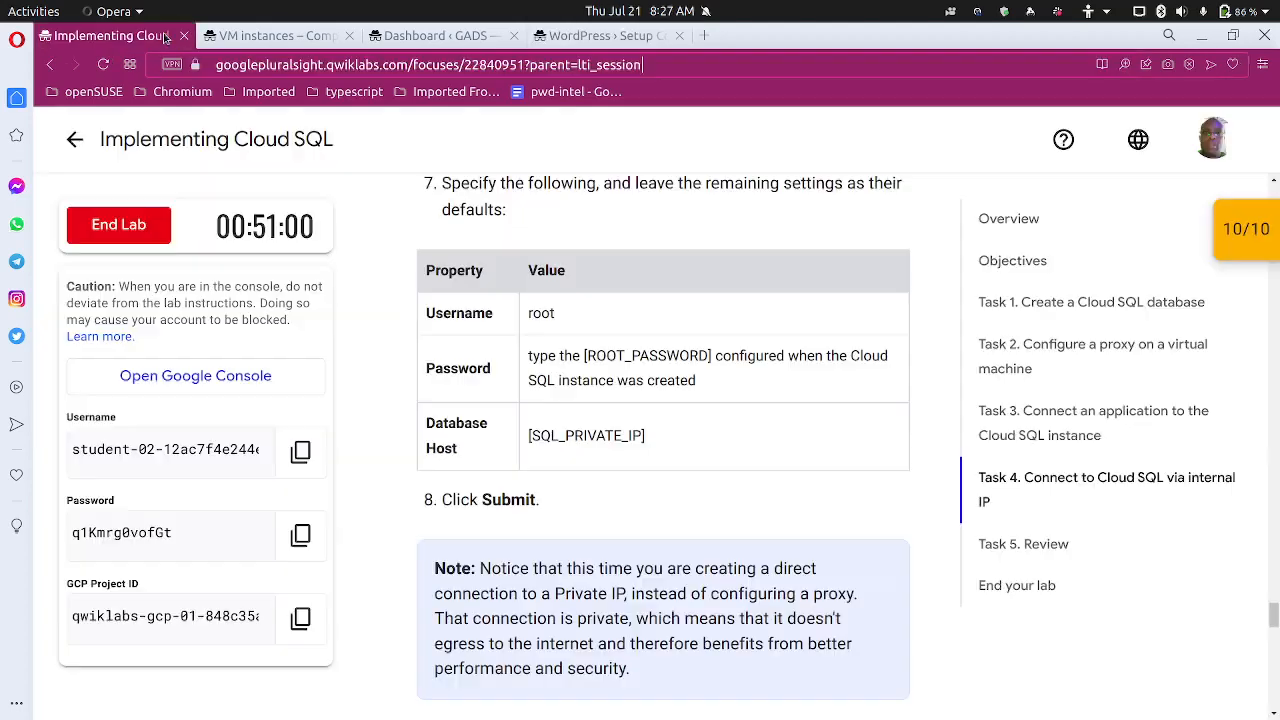
pyautogui.scroll(-2, 400, 445)
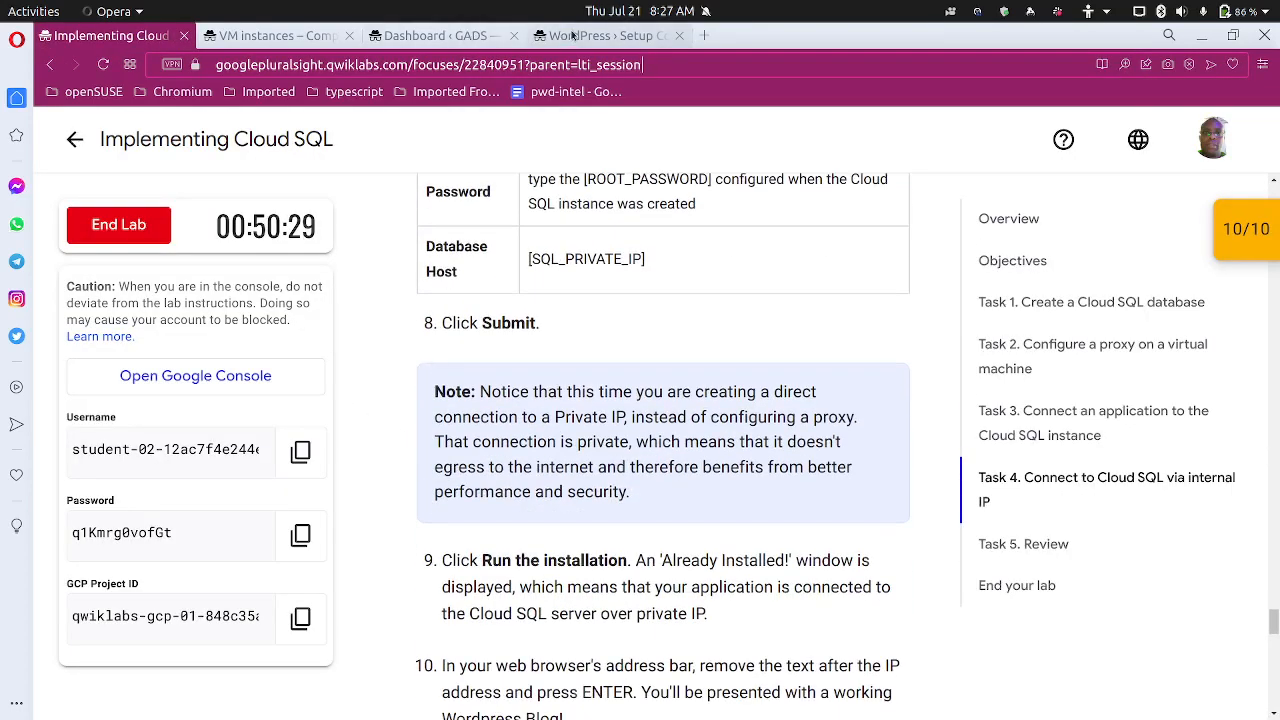
pyautogui.click(572, 35)
# Submit the database details, run the install, and proceed to the WordPress Log In page
pyautogui.click(385, 543)
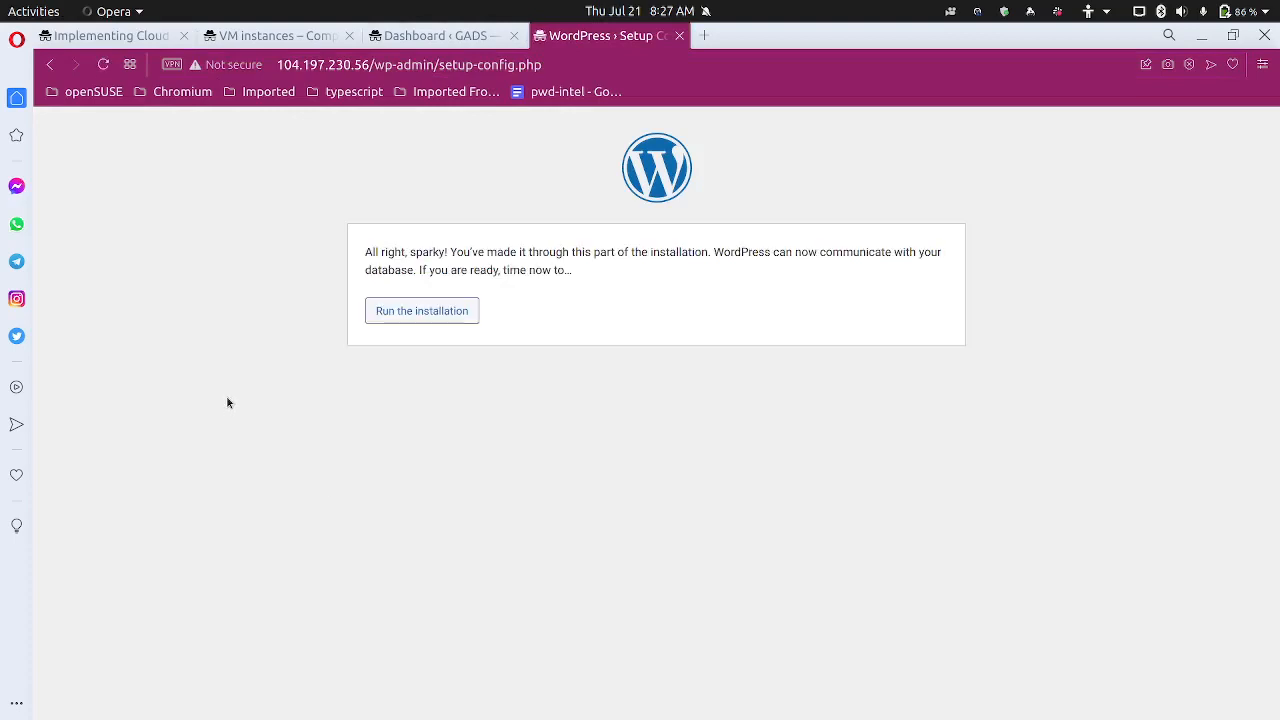
pyautogui.click(422, 312)
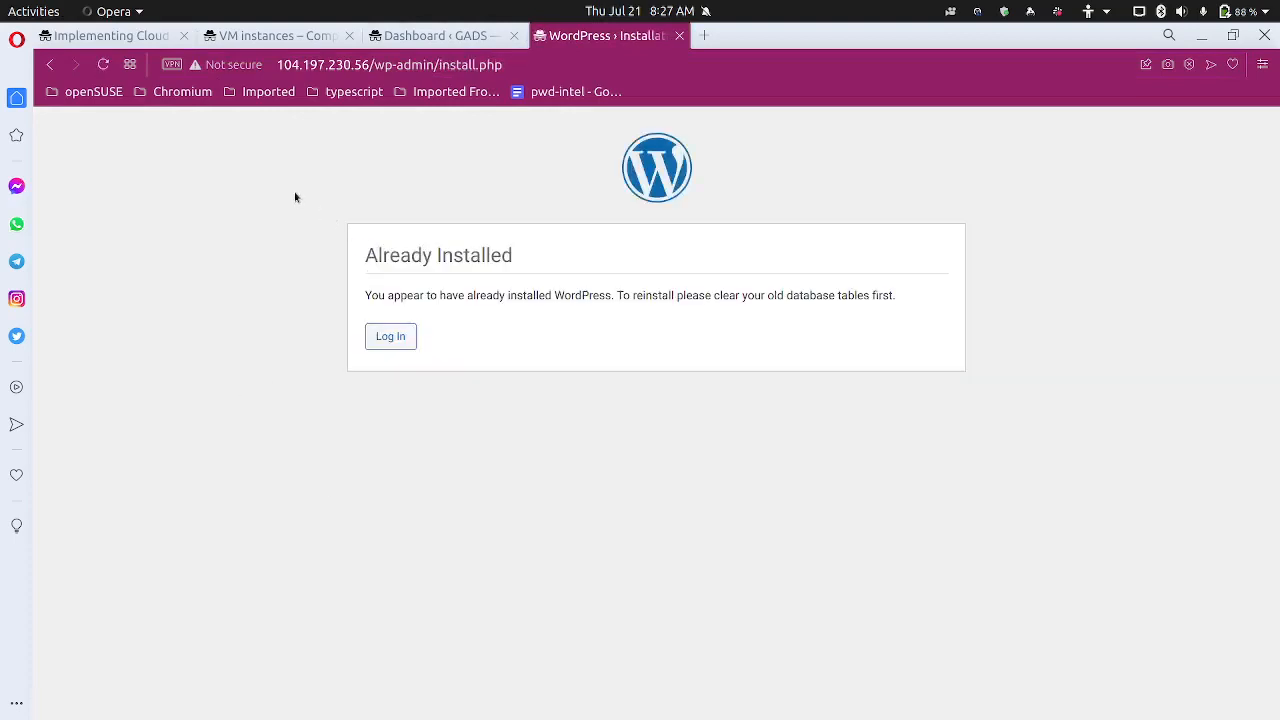
pyautogui.click(401, 342)
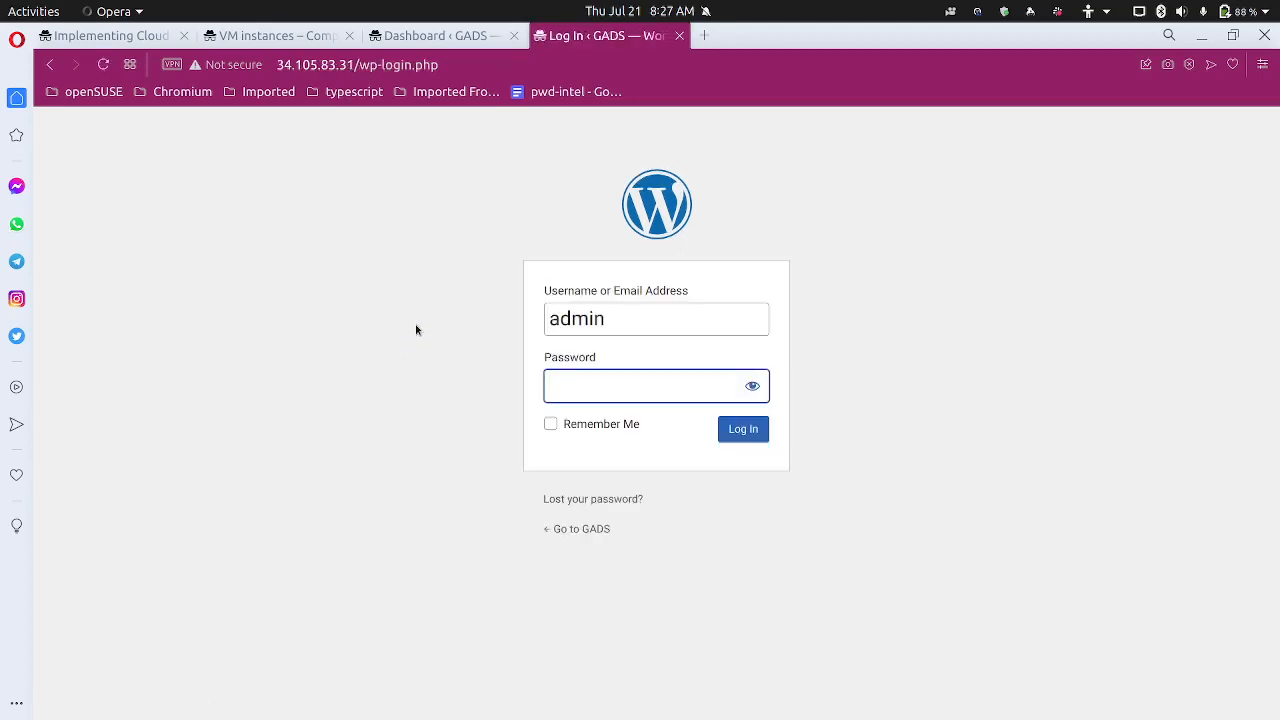
# Review the saved lab notes, then scroll down through the lab instructions
pyautogui.moveTo(466, 715)
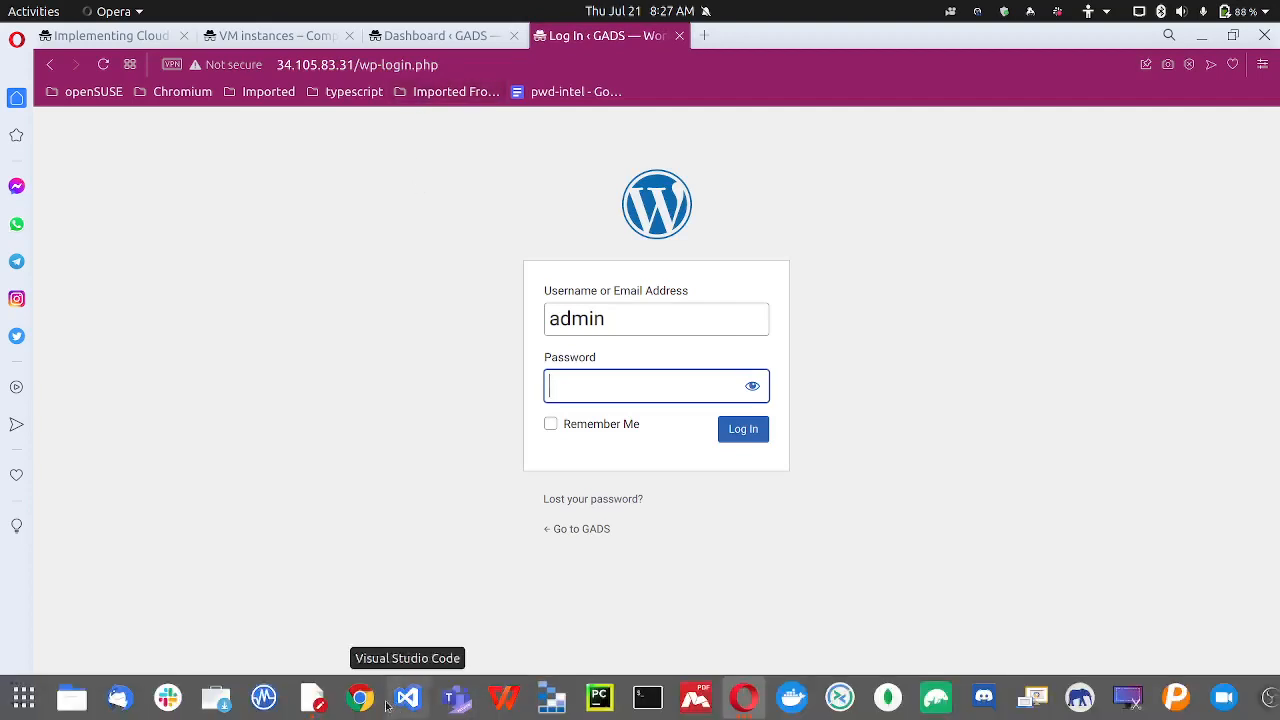
pyautogui.click(312, 697)
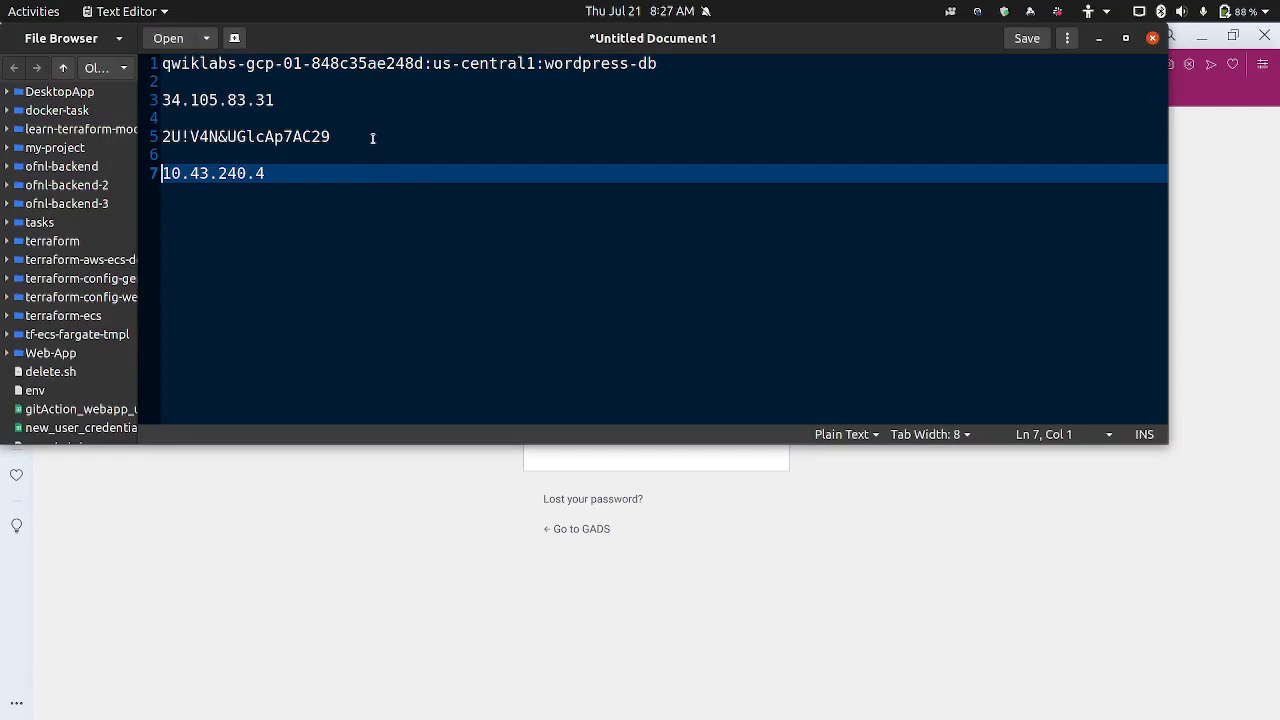
pyautogui.click(358, 513)
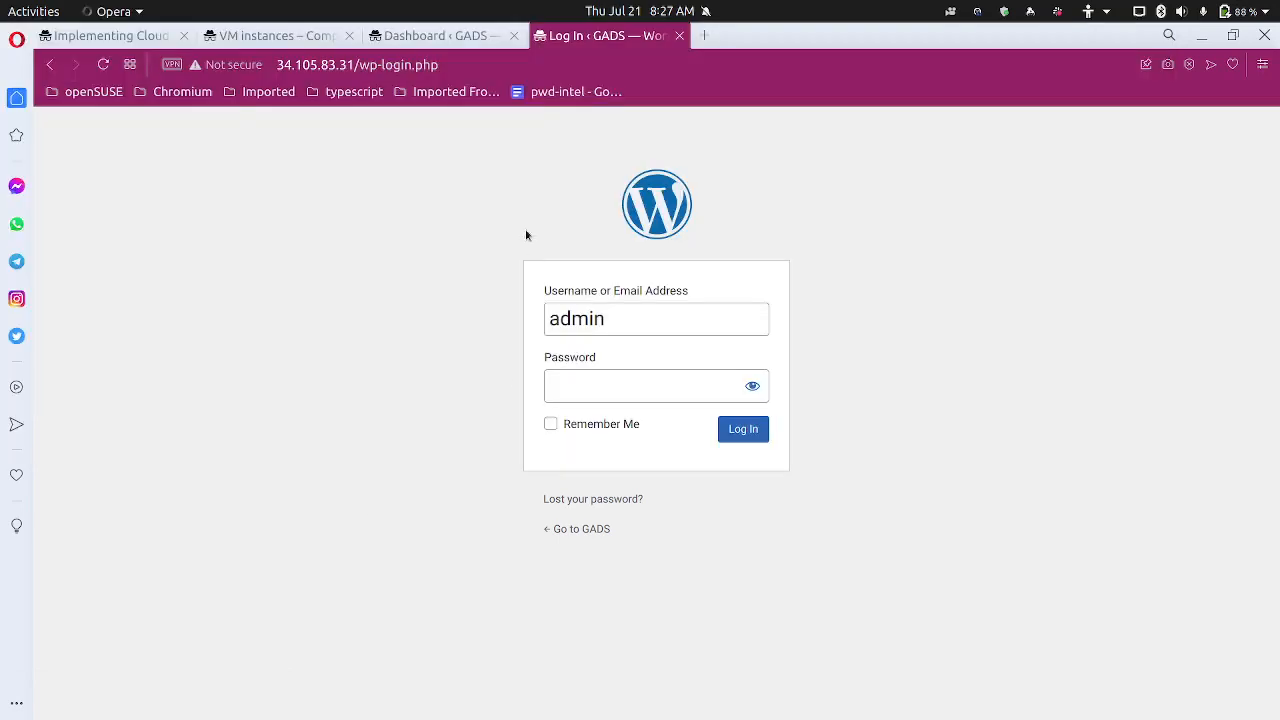
pyautogui.click(140, 35)
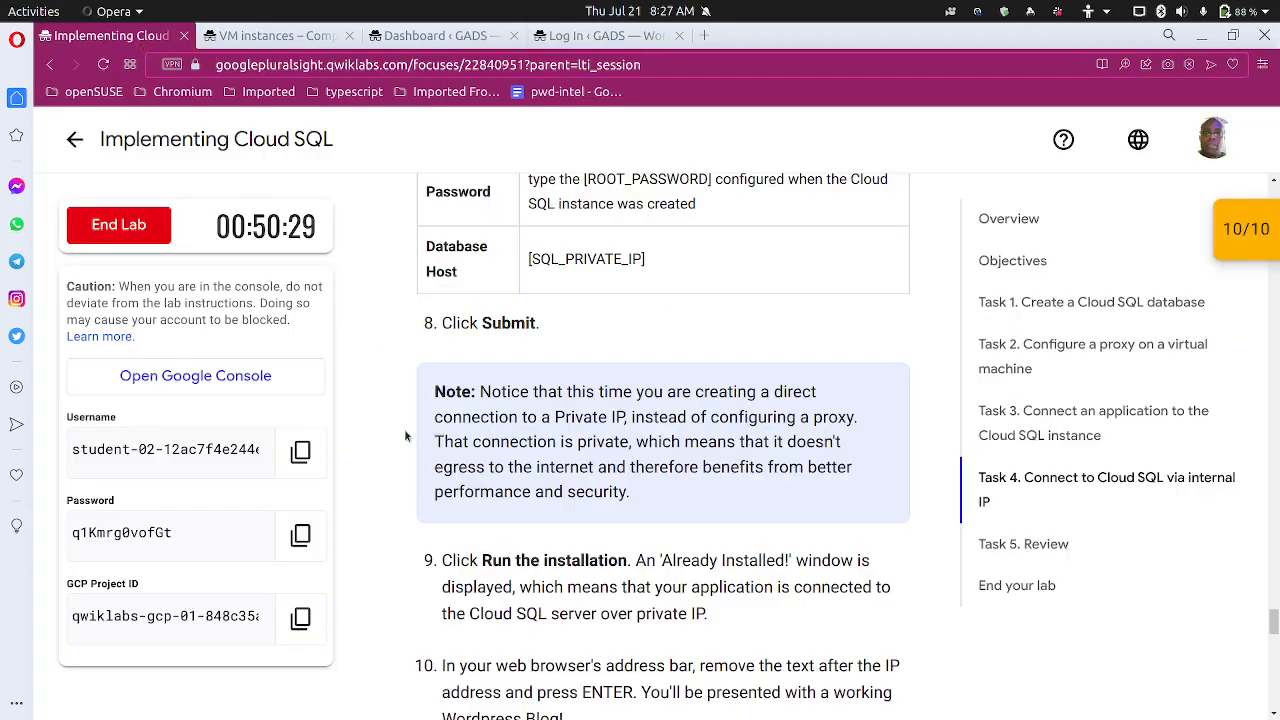
pyautogui.scroll(-3, 406, 435)
pyautogui.scroll(-3, 406, 435)
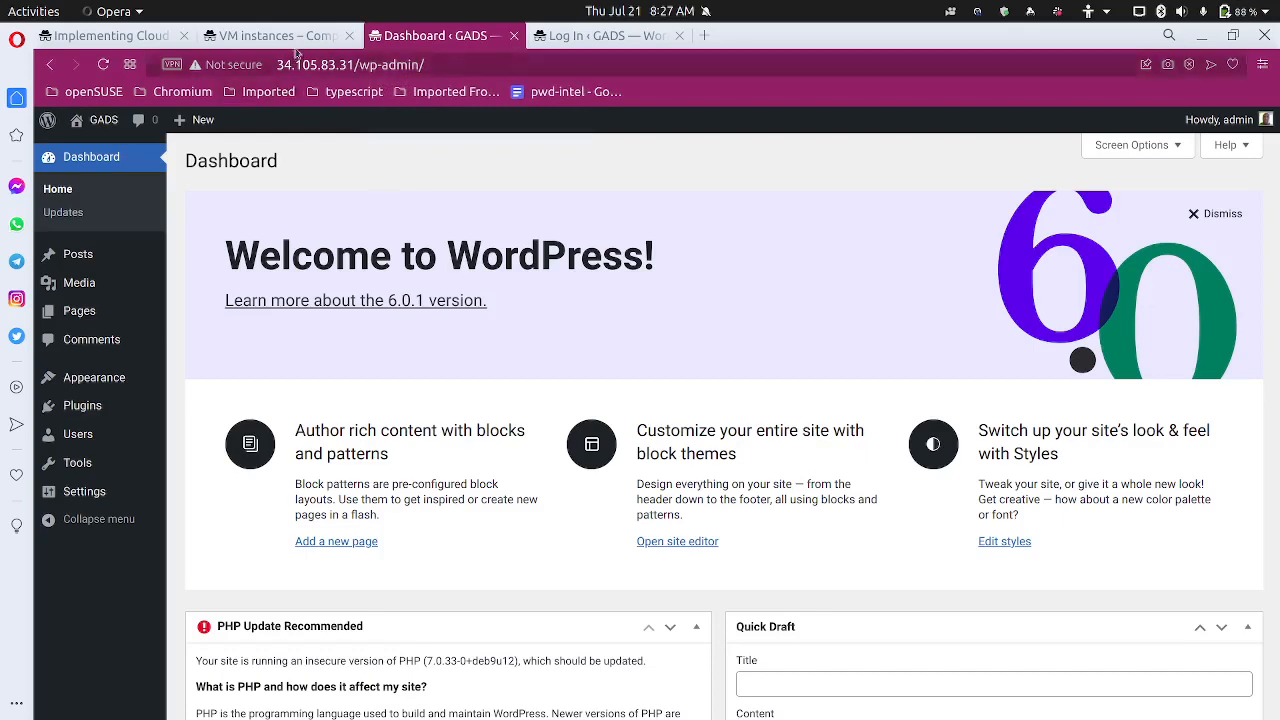
# Bring up the Compute Engine VM instances list showing both WordPress VMs and their external IPs
pyautogui.click(294, 37)
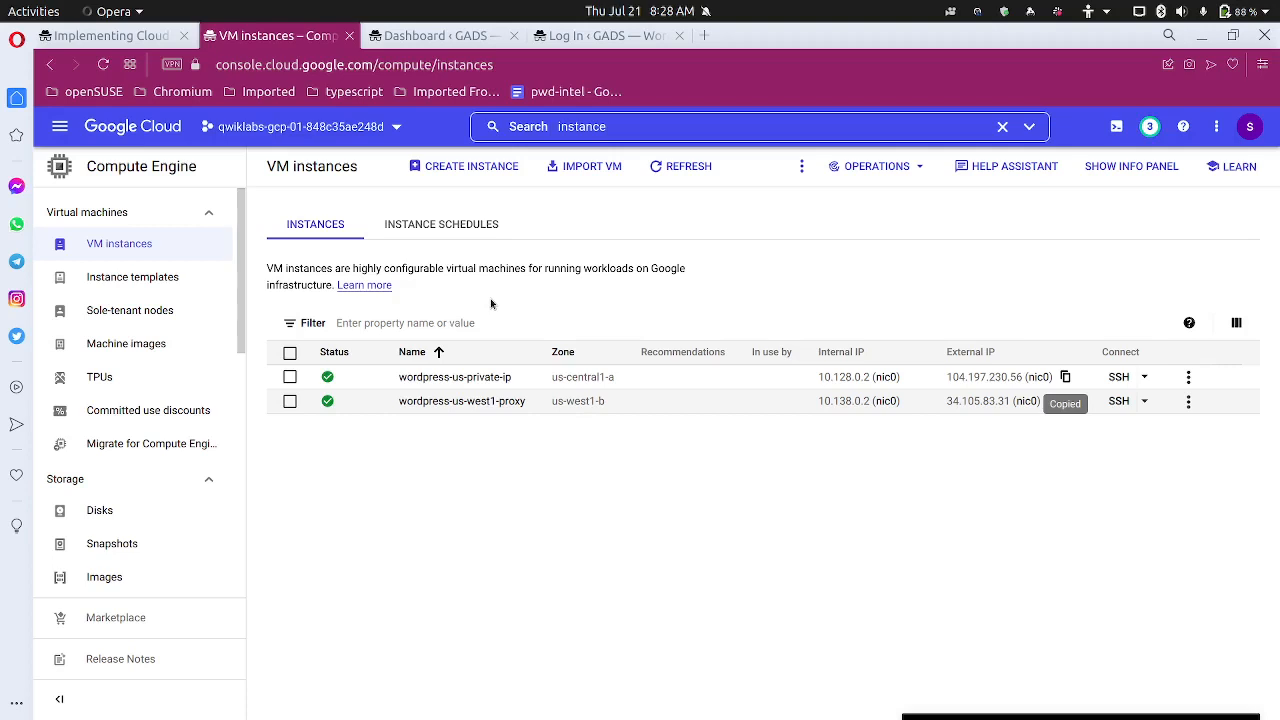
# Minimize the notes window and scroll the lab instructions down to End your lab
pyautogui.hotkey('alt', 'Tab')
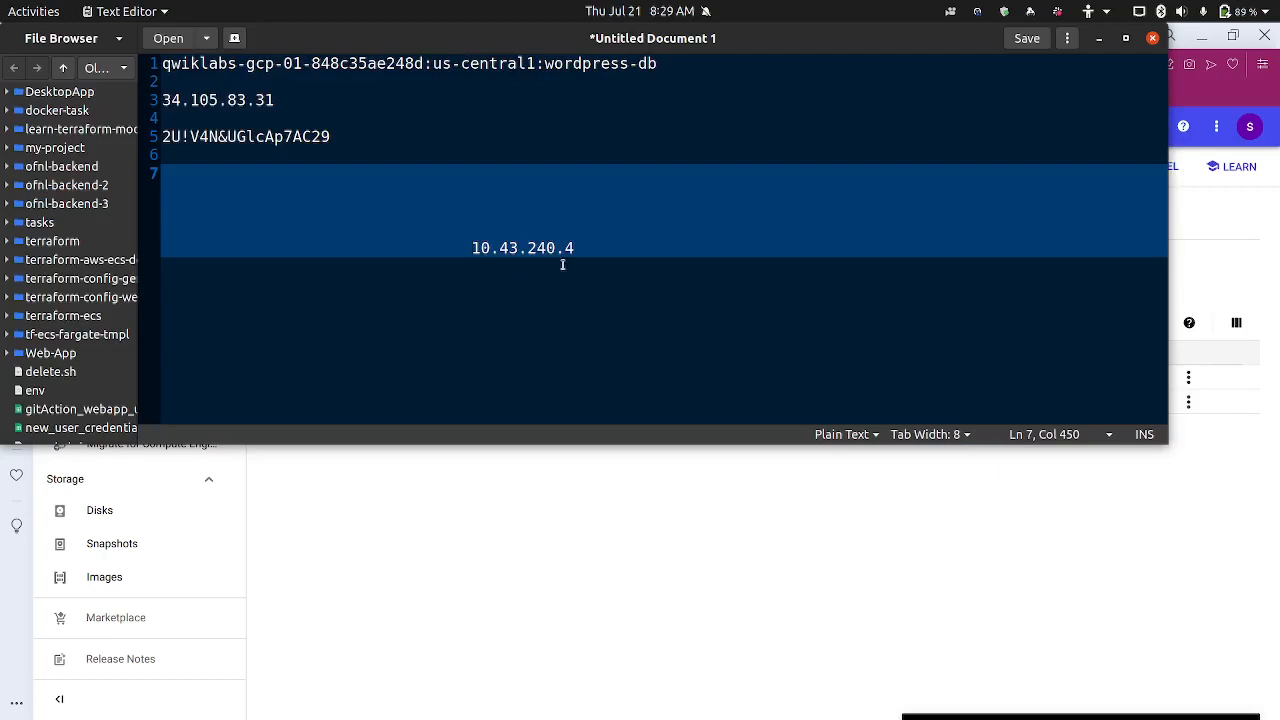
pyautogui.click(1098, 38)
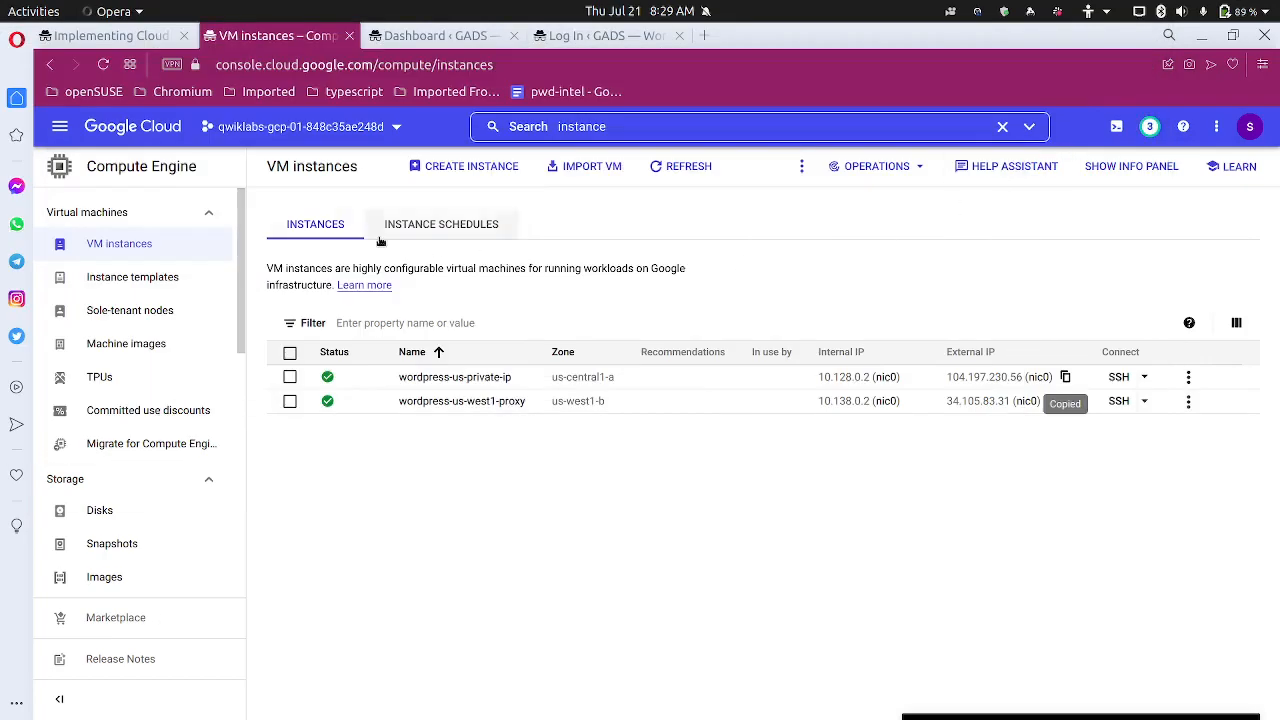
pyautogui.click(120, 36)
pyautogui.scroll(-5, 406, 414)
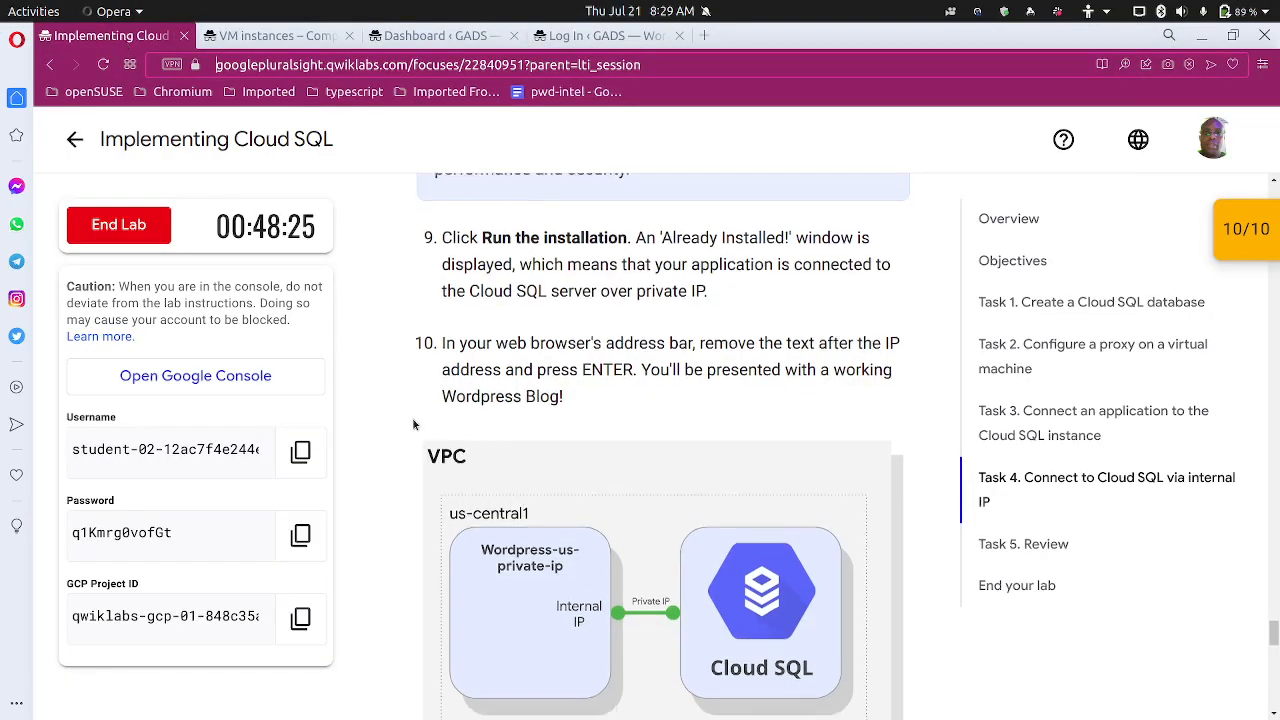
pyautogui.scroll(-10, 457, 417)
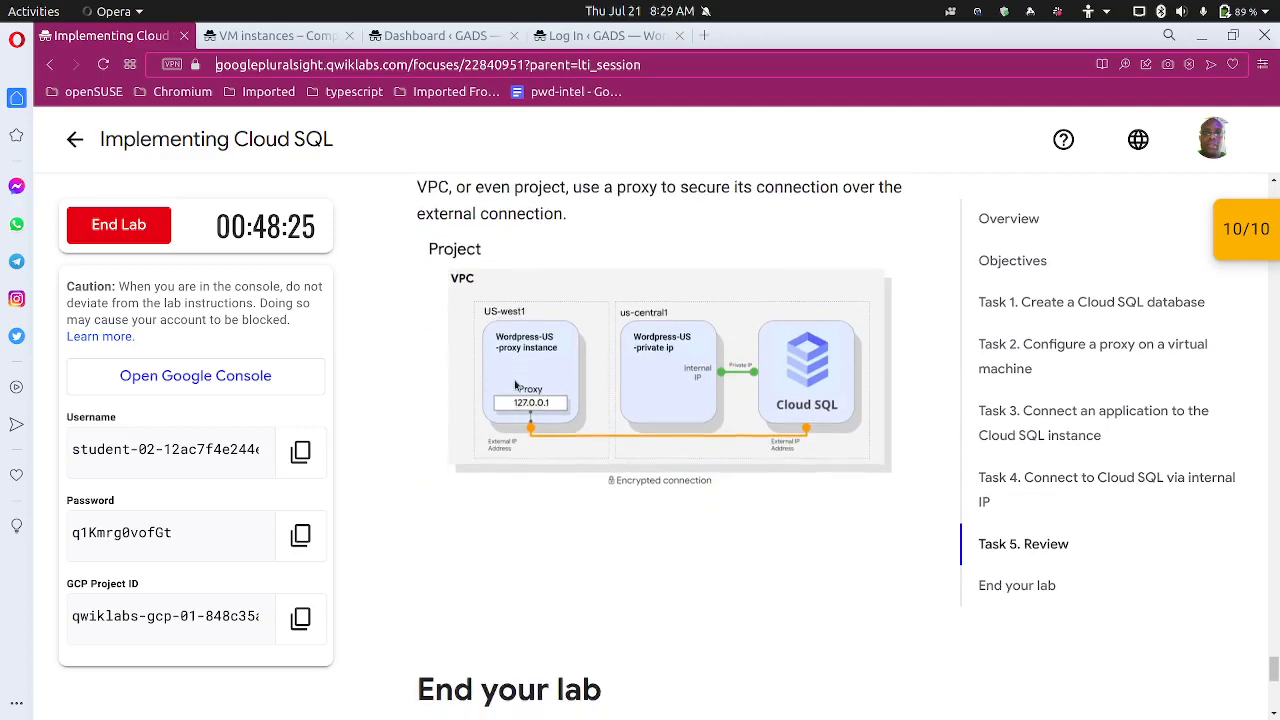
pyautogui.scroll(-5, 514, 382)
pyautogui.scroll(-4, 505, 380)
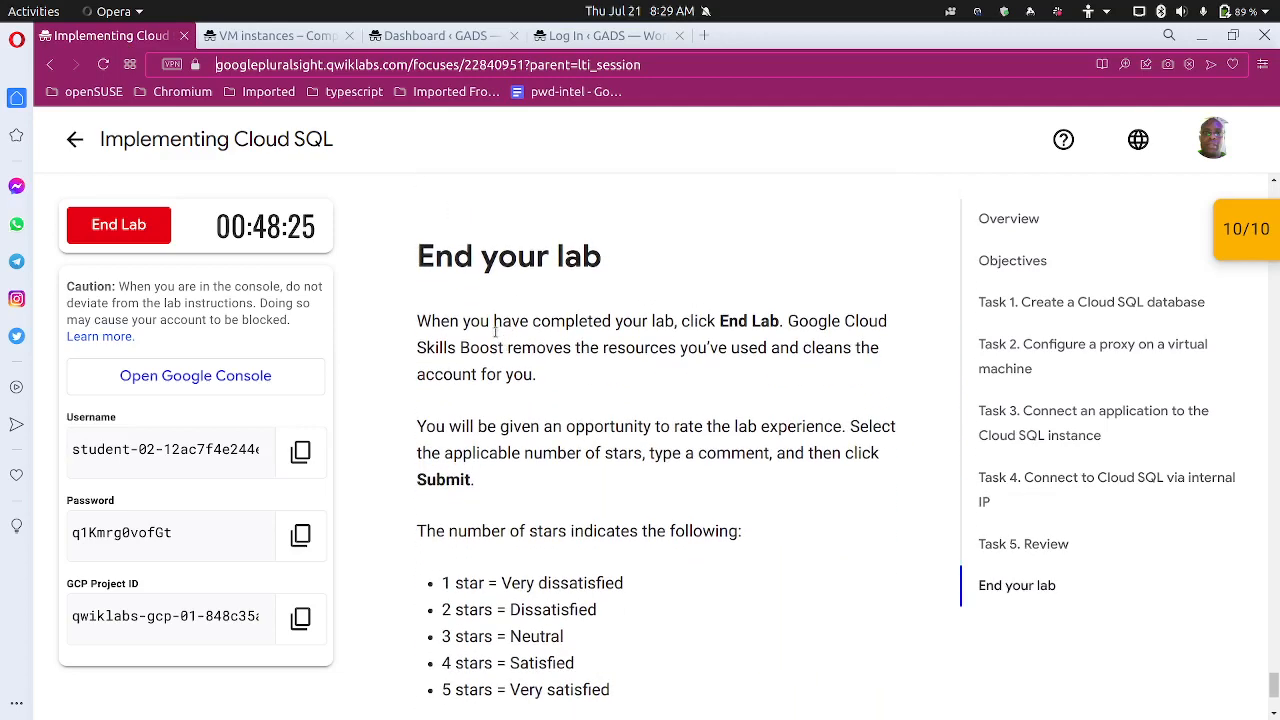
# Close the VM instances, WordPress Dashboard and WordPress login tabs
pyautogui.click(354, 42)
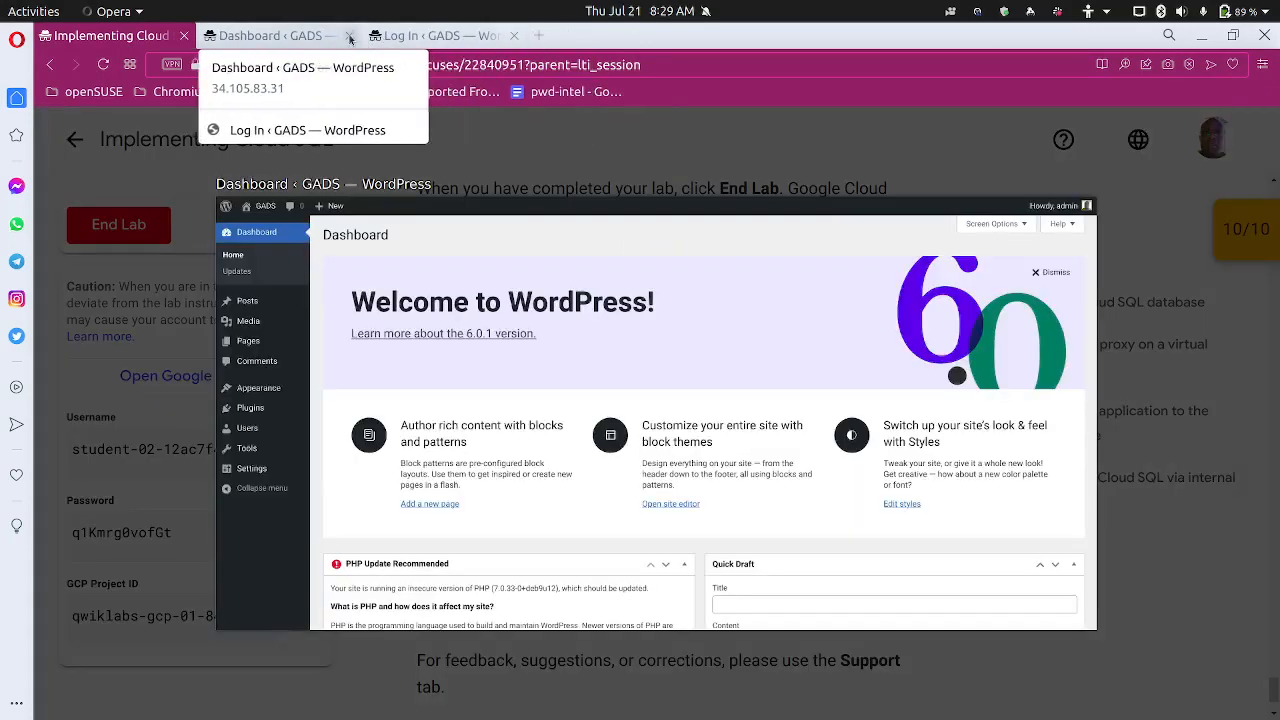
pyautogui.click(349, 37)
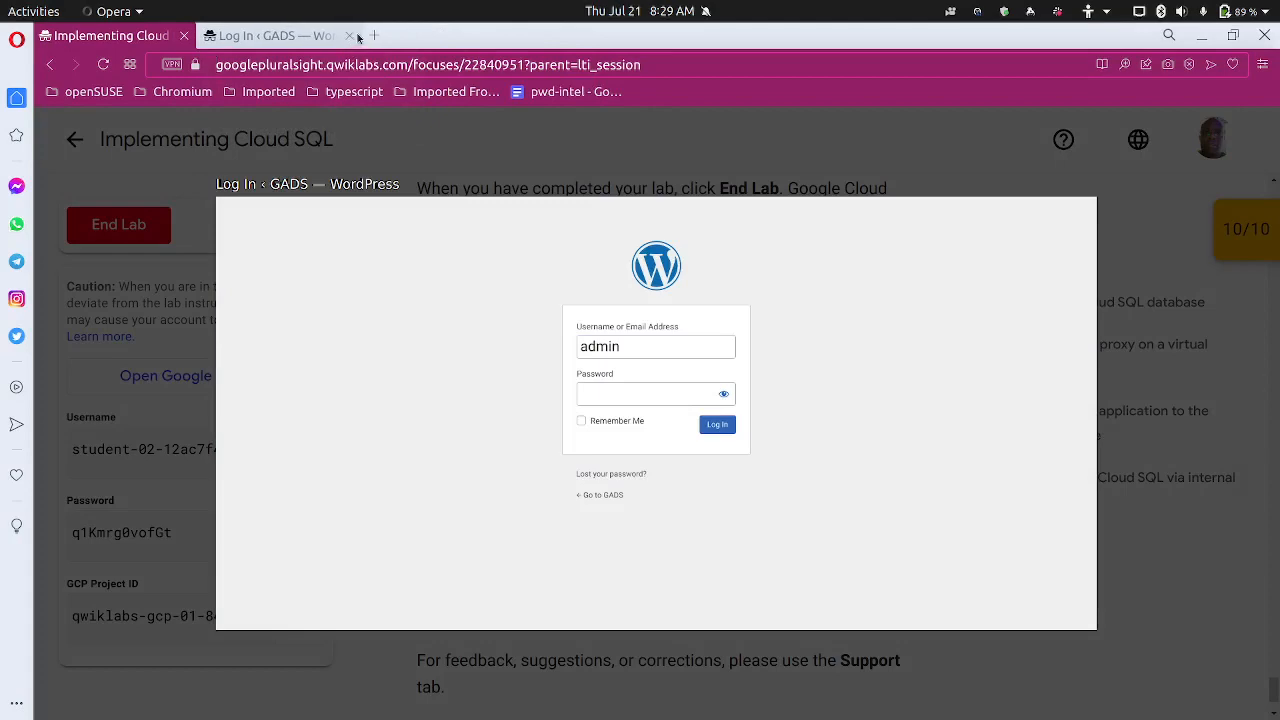
pyautogui.click(349, 37)
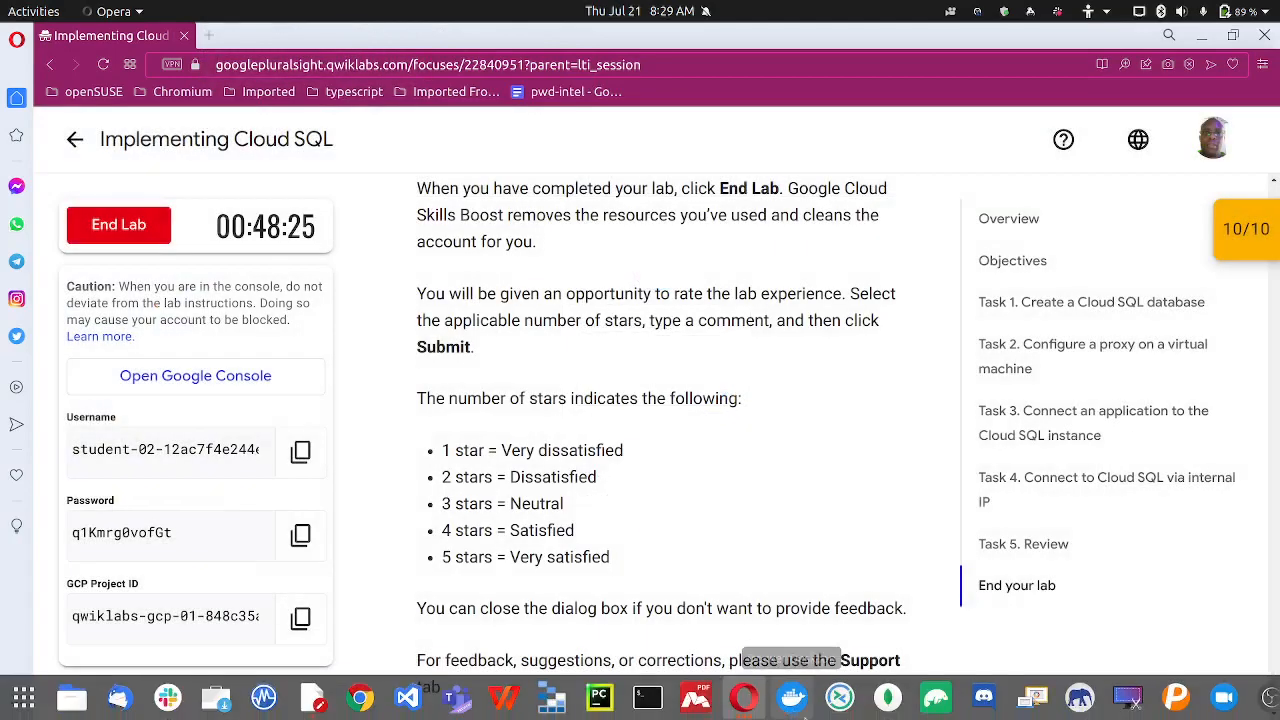
# Stop the Cloud SQL proxy with Ctrl+C in the proxy VM's SSH window, then close it
pyautogui.moveTo(748, 706)
pyautogui.click(900, 608)
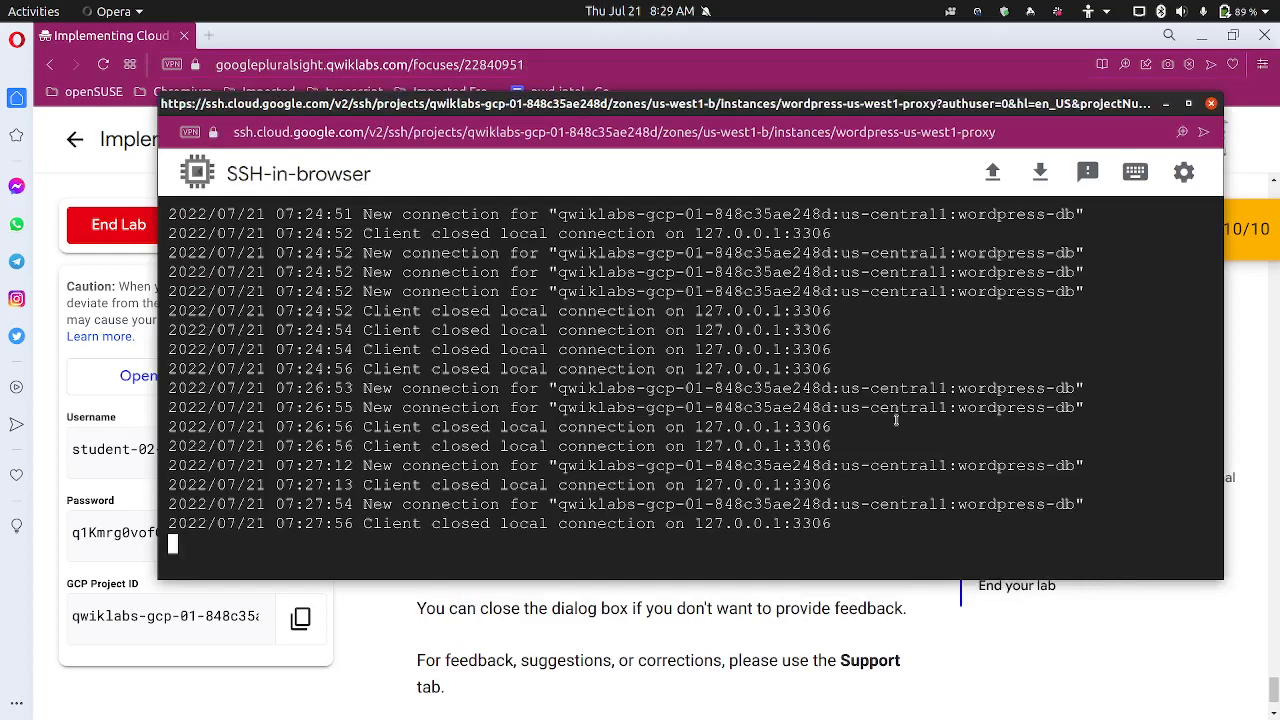
pyautogui.hotkey('ctrl', 'c')
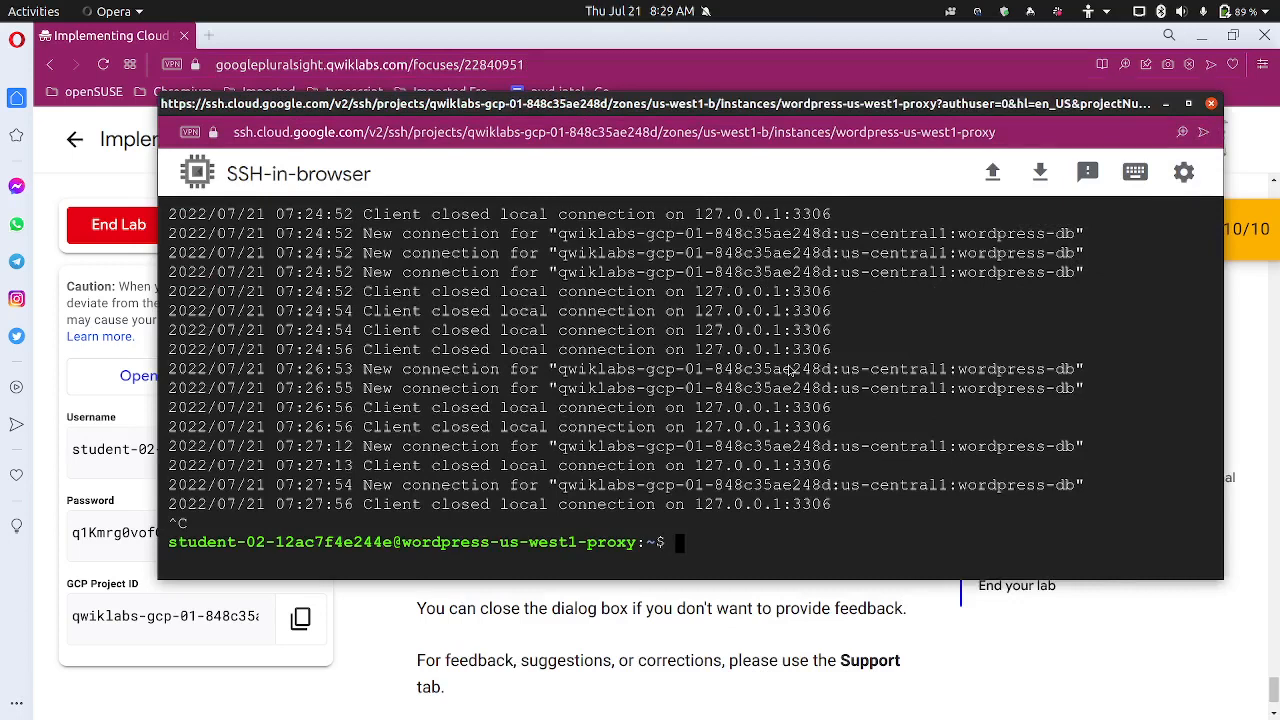
pyautogui.hotkey('ctrl', 'w')
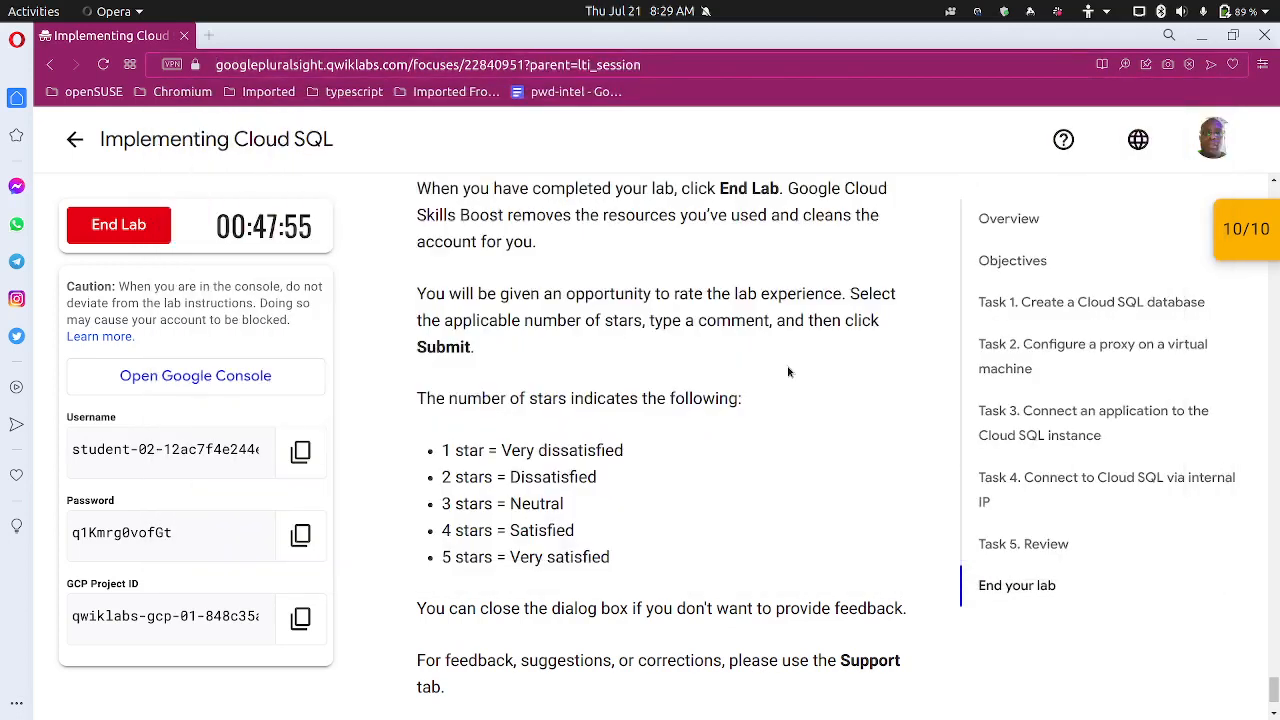
# End the Implementing Cloud SQL lab, confirm with Submit, and cancel the rating dialog
pyautogui.moveTo(757, 708)
pyautogui.click(124, 237)
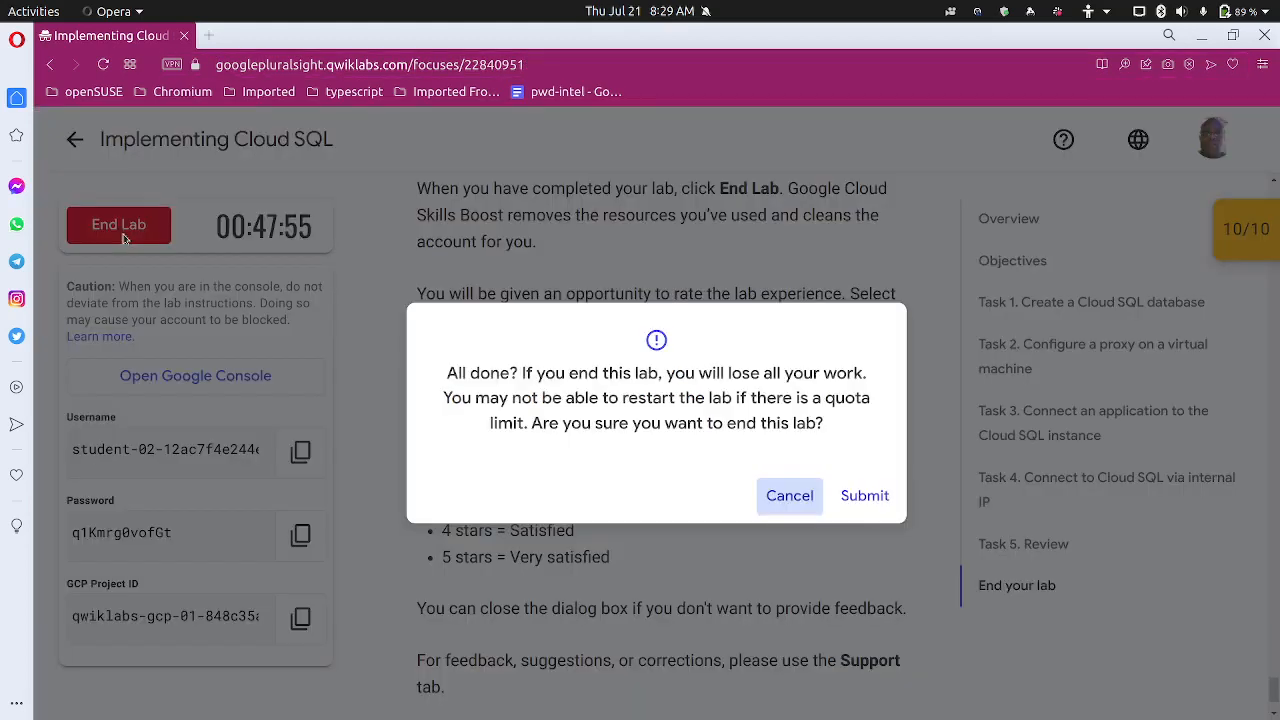
pyautogui.click(862, 494)
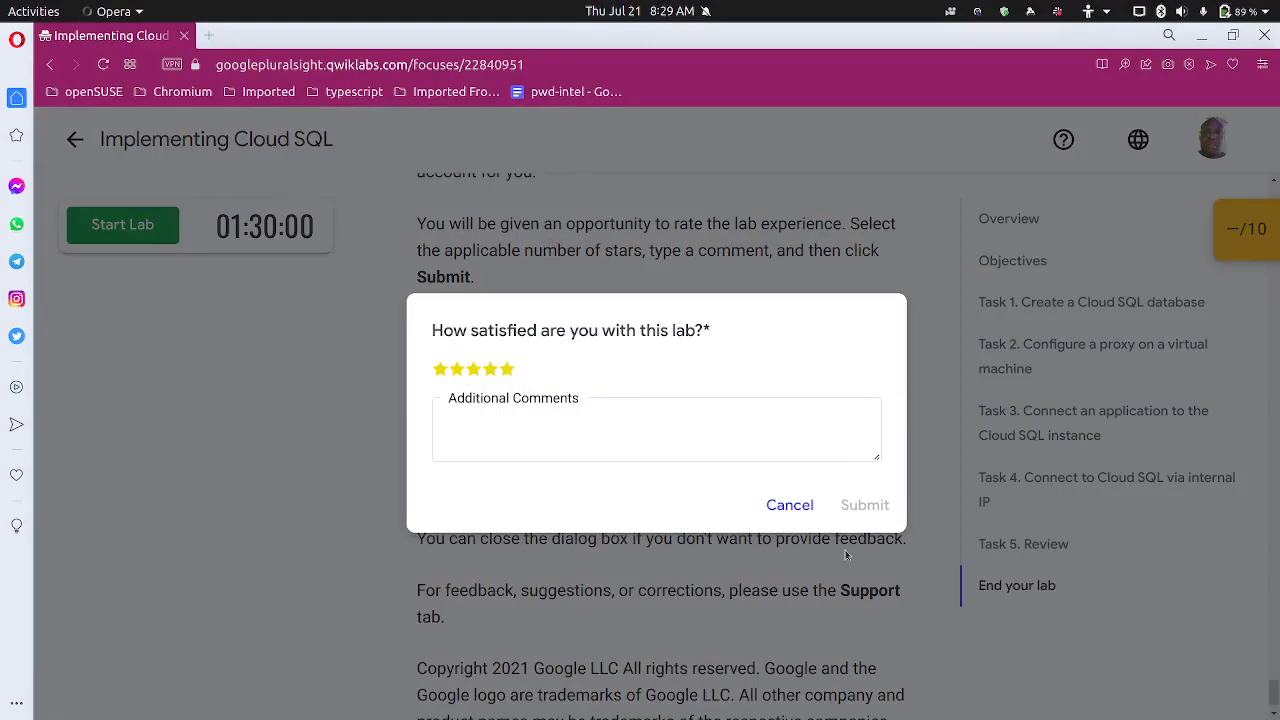
pyautogui.click(788, 505)
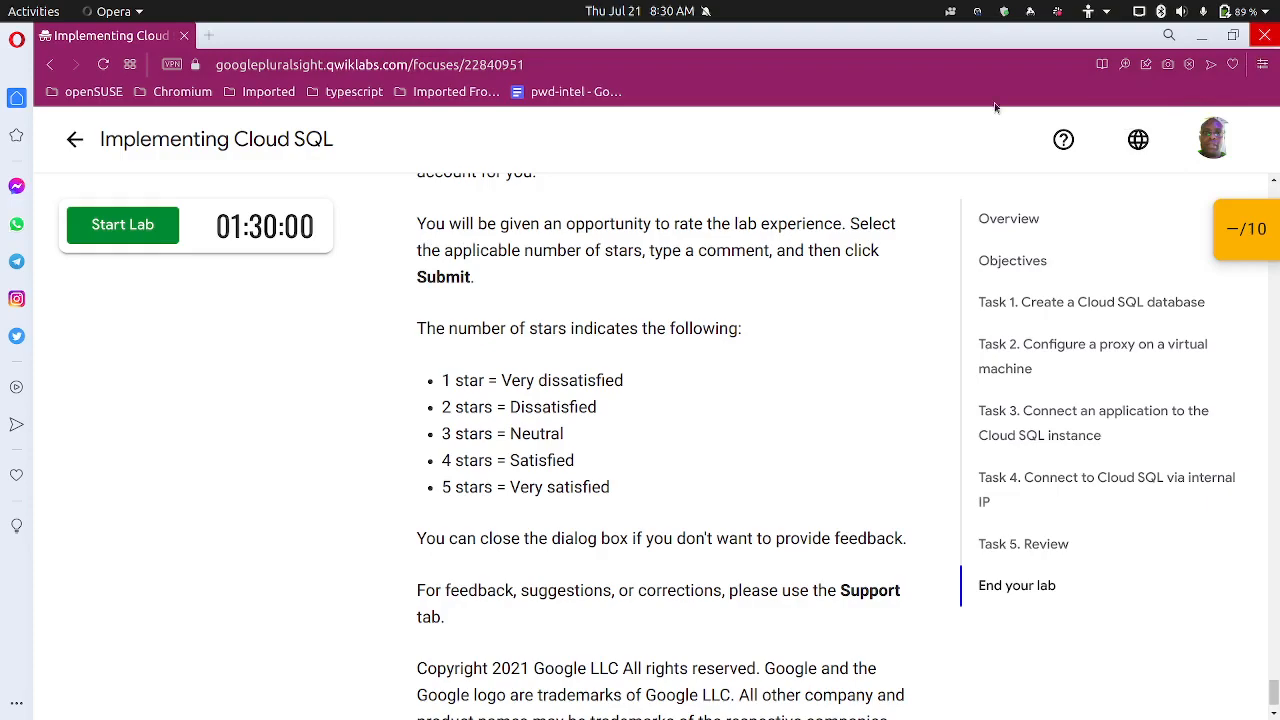
# Clear the browser off the desktop and open the OBS tray menu
pyautogui.press('super+d')
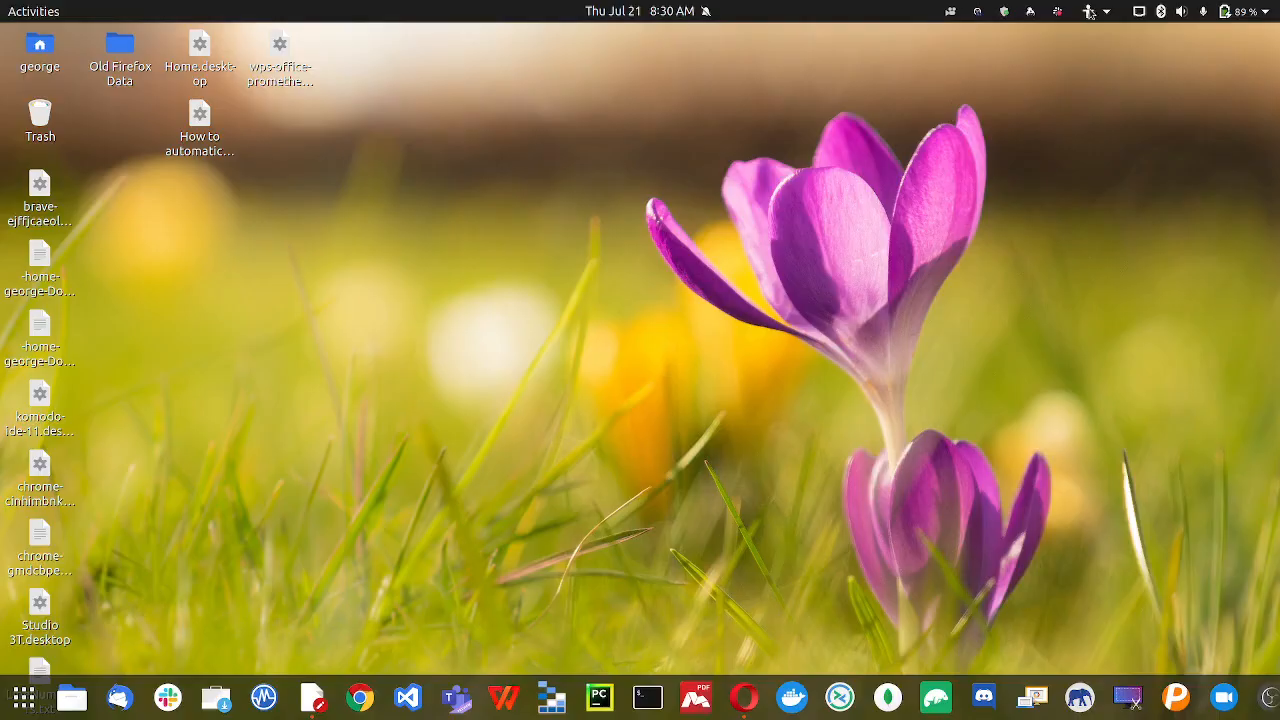
pyautogui.click(977, 12)
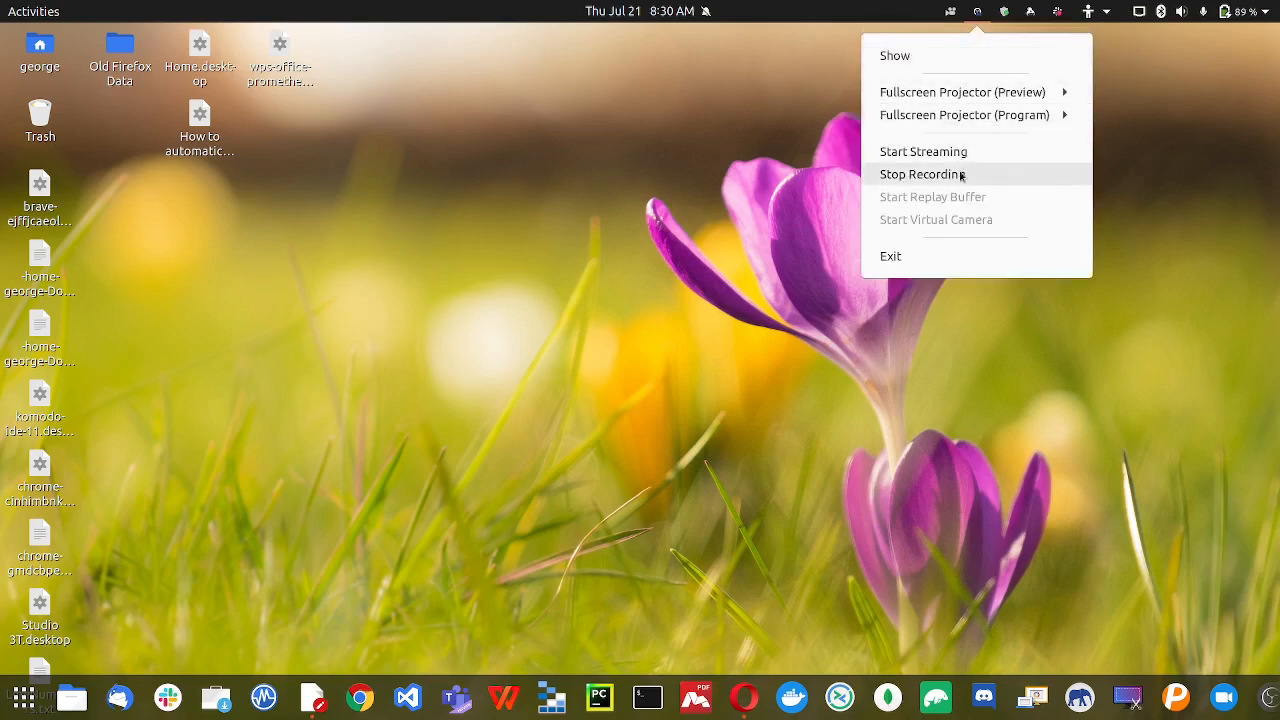